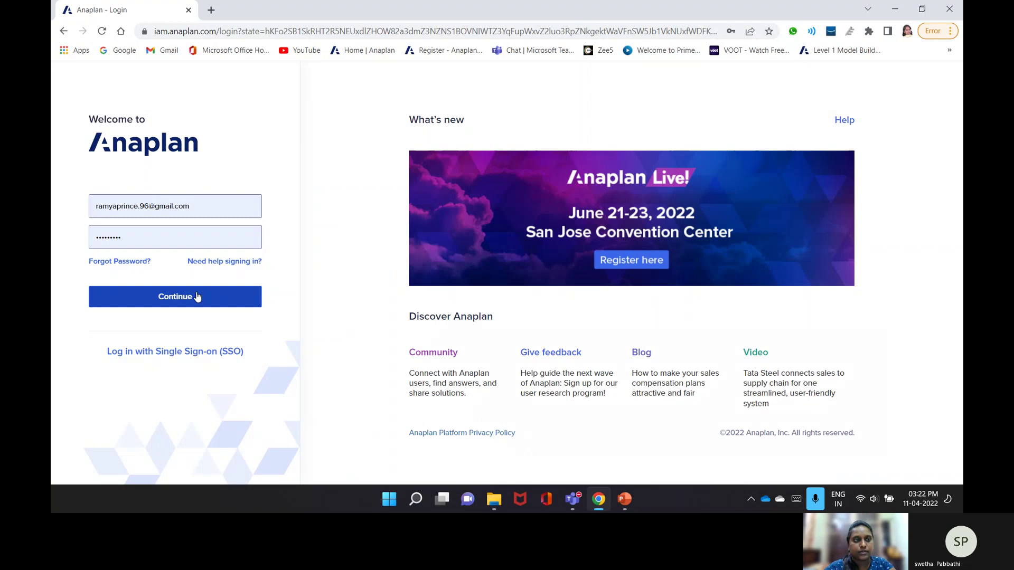
- Sign in to Anaplan and reach the model's Modules list in Model Settings
left_click(197, 297)
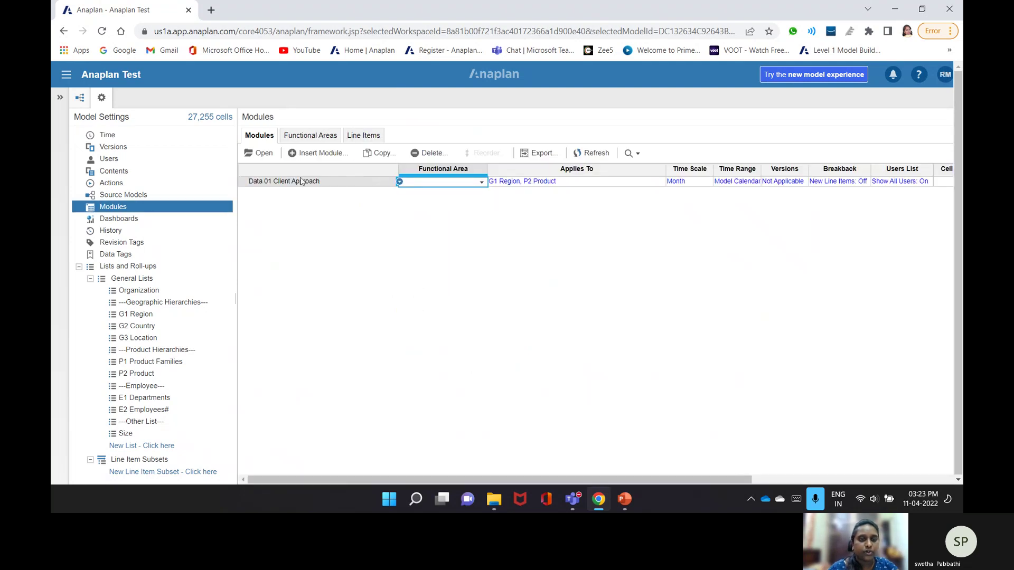
- Insert a new module named 'SYS00 Time Seting', ready for line items
left_click(316, 154)
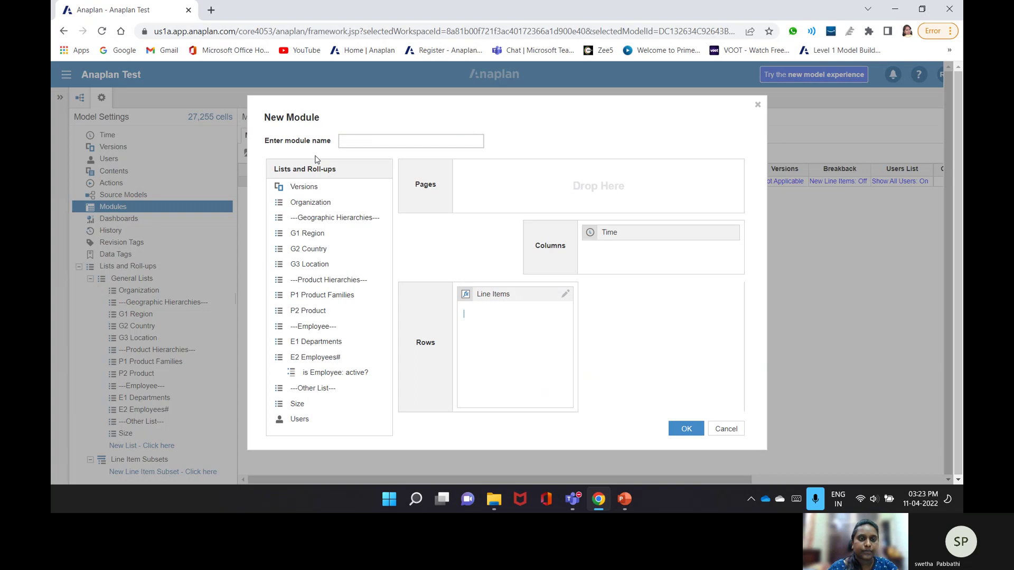
left_click(363, 139)
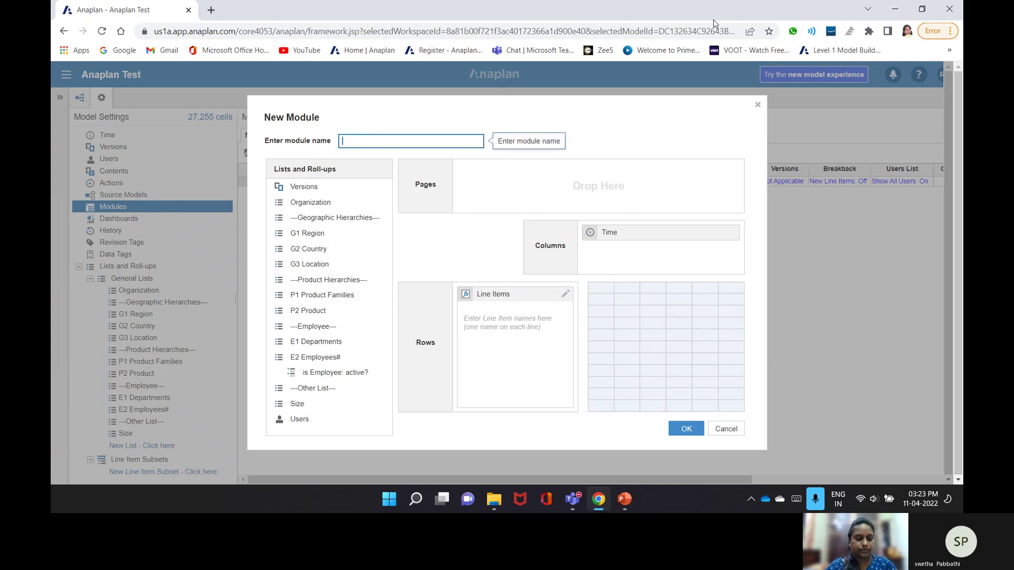
type("S")
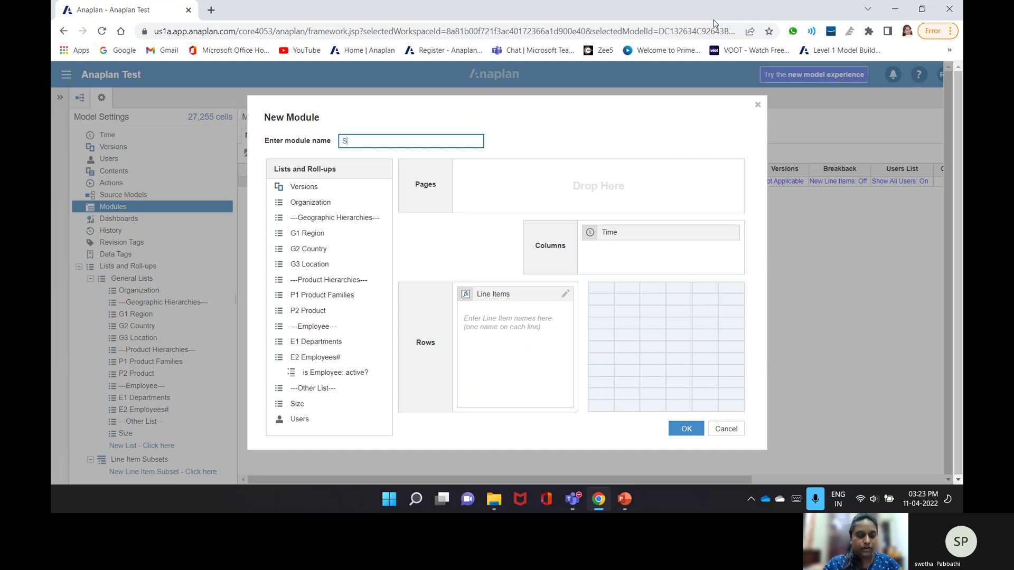
type("ysYS")
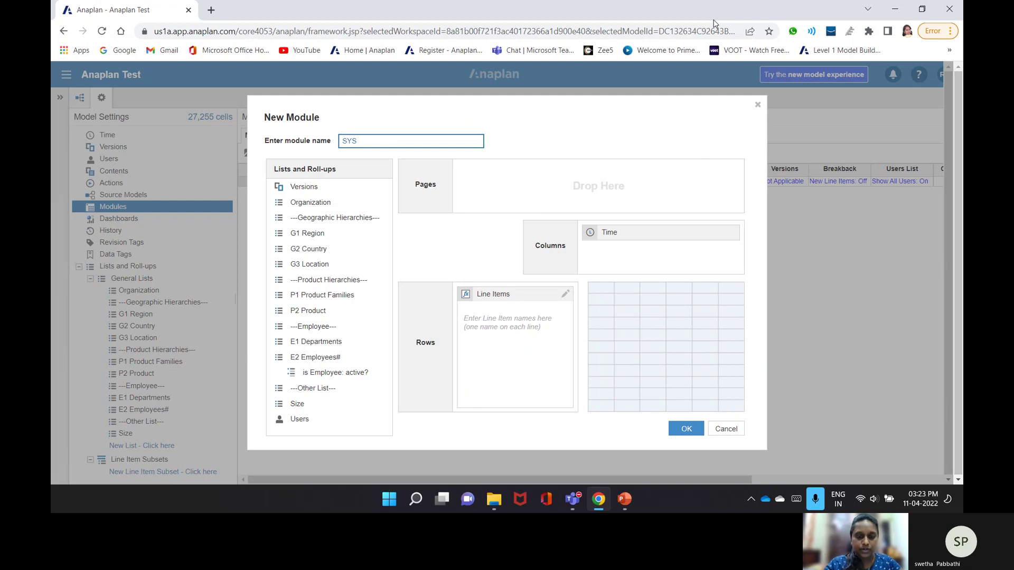
type("00 Time ")
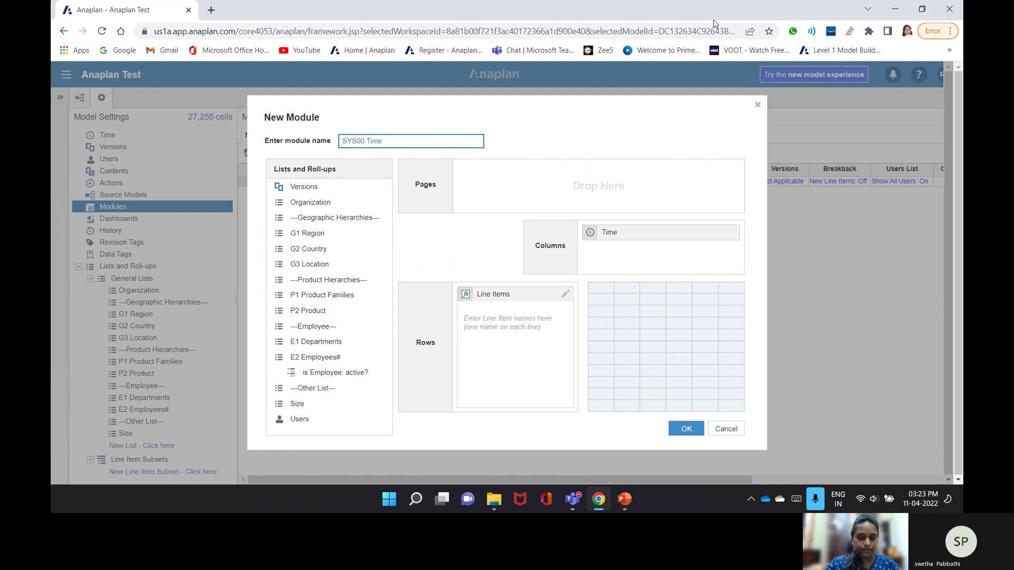
type("Seting")
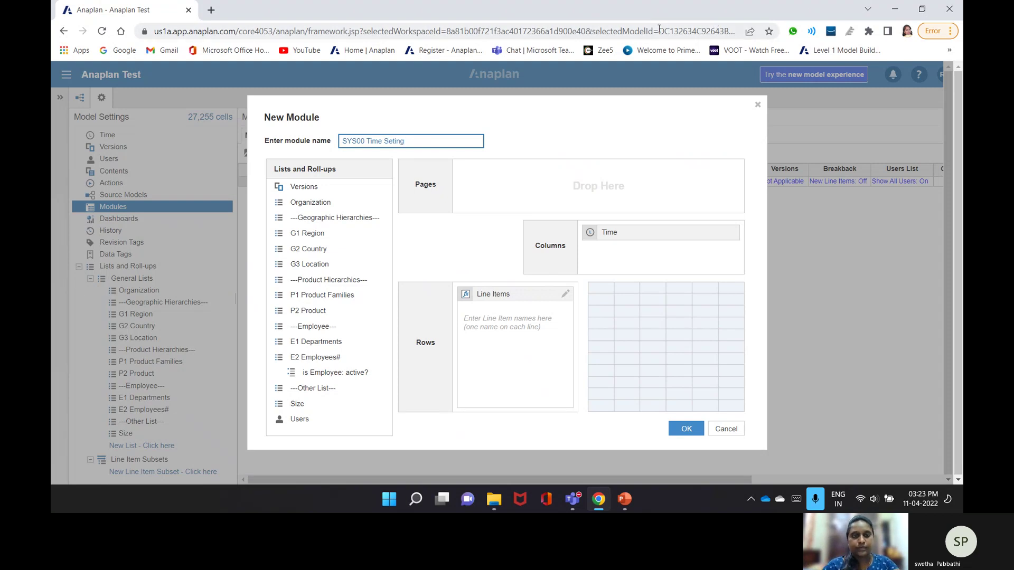
left_click(541, 336)
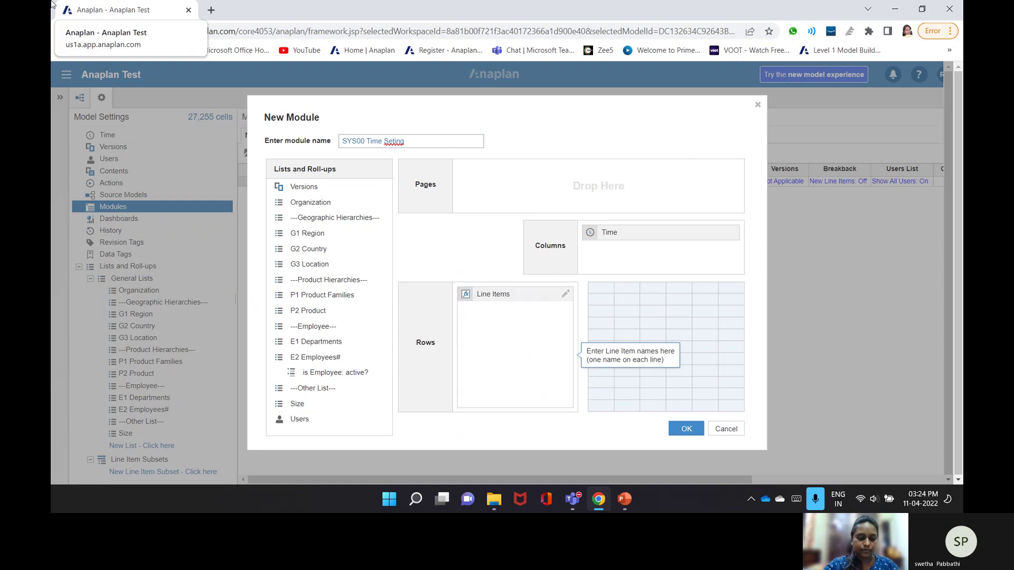
- Enter line items First day of Month?, Last day of month and Current Period?, one per line
type("f")
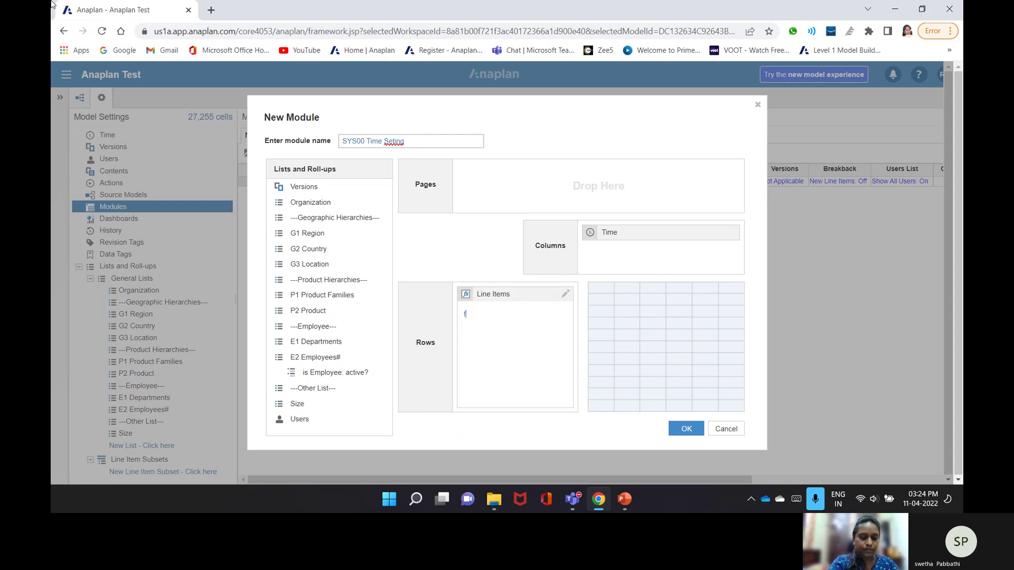
type("irst")
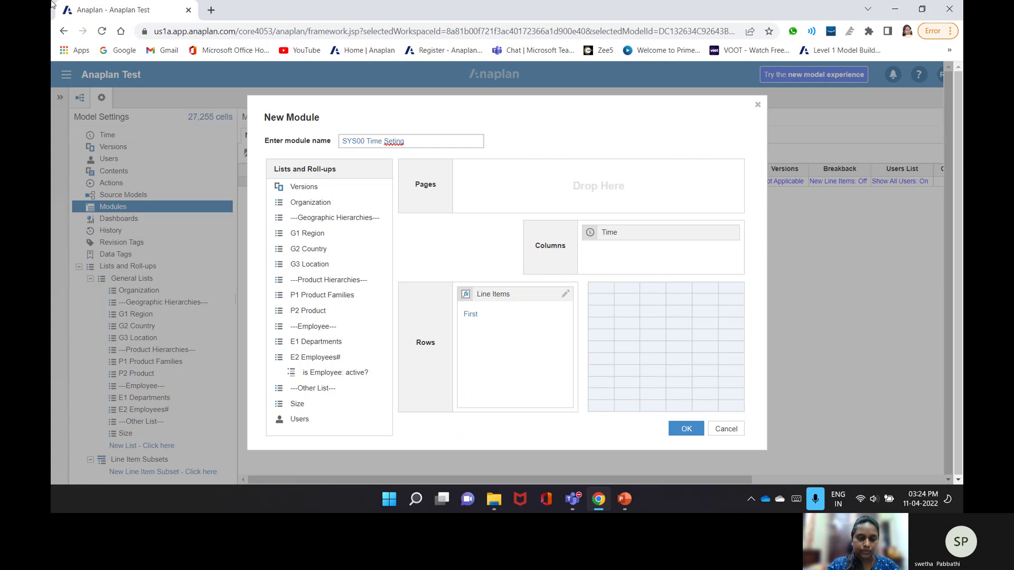
type("day of Month")
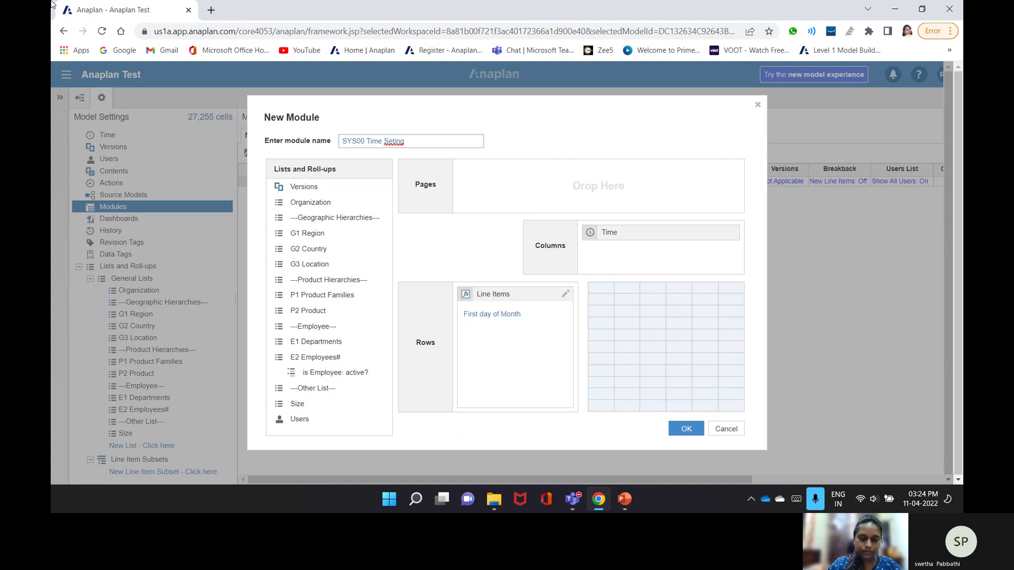
type("? ")
type("Last ")
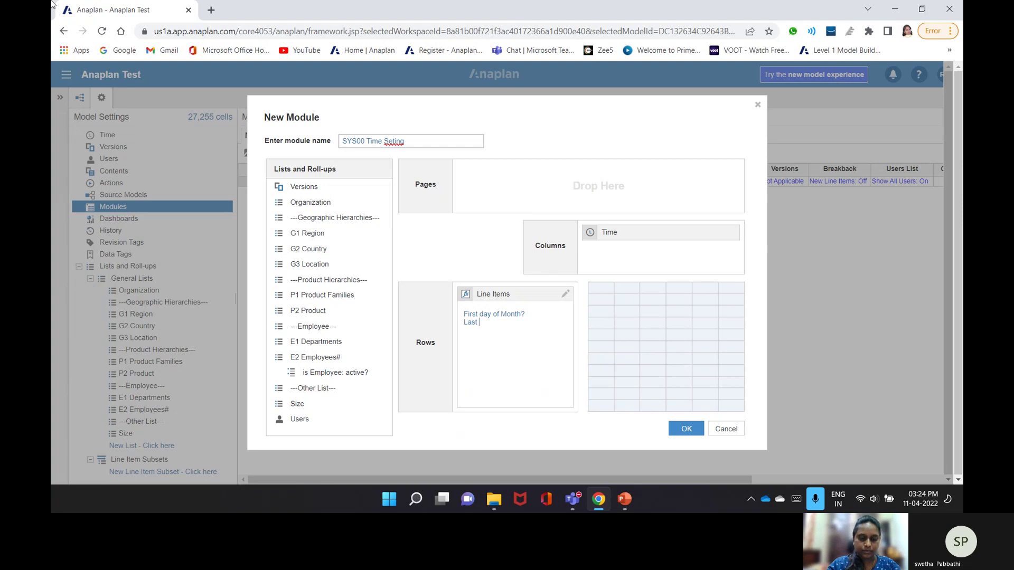
type("da")
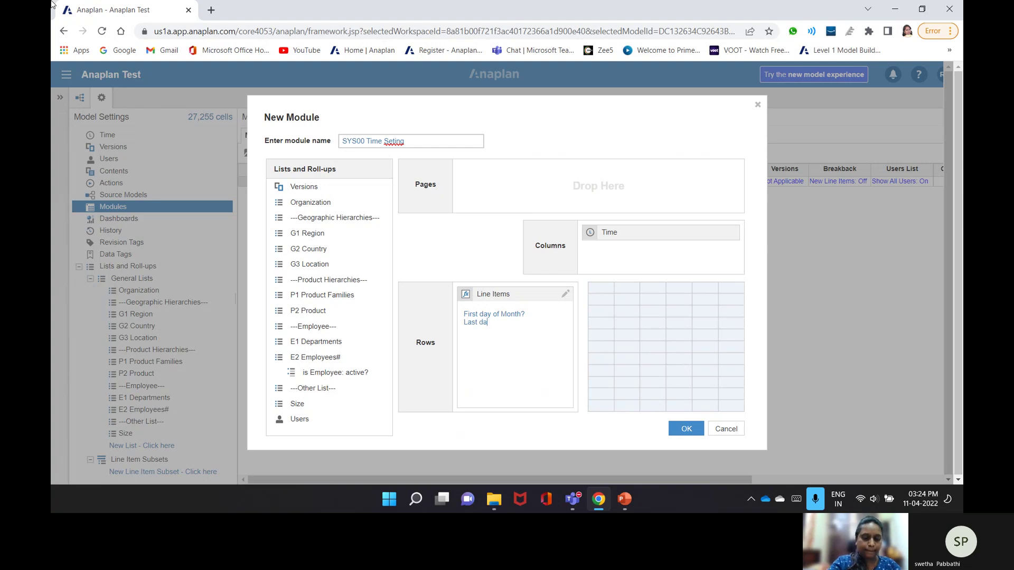
type("y of month")
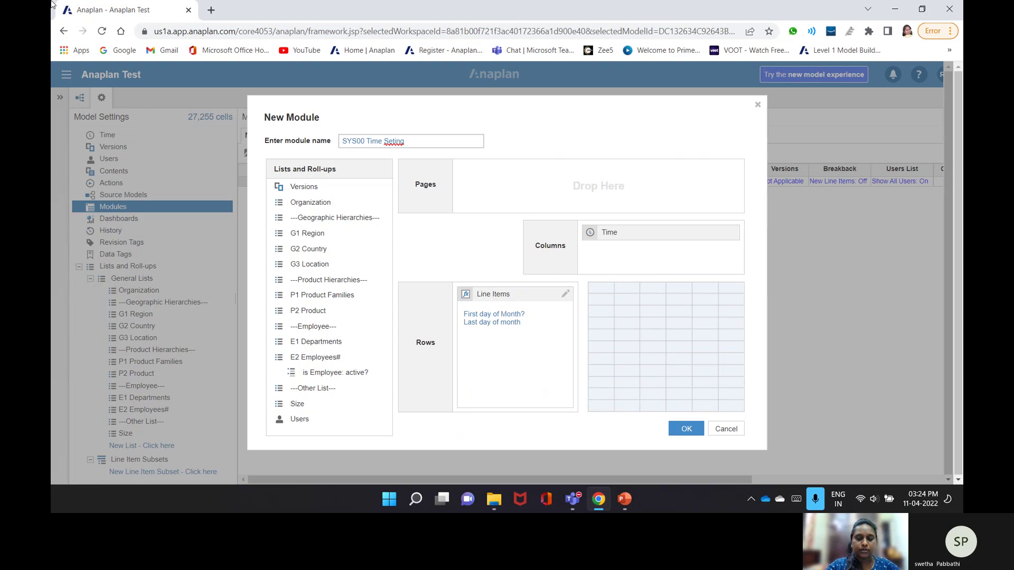
type("Current")
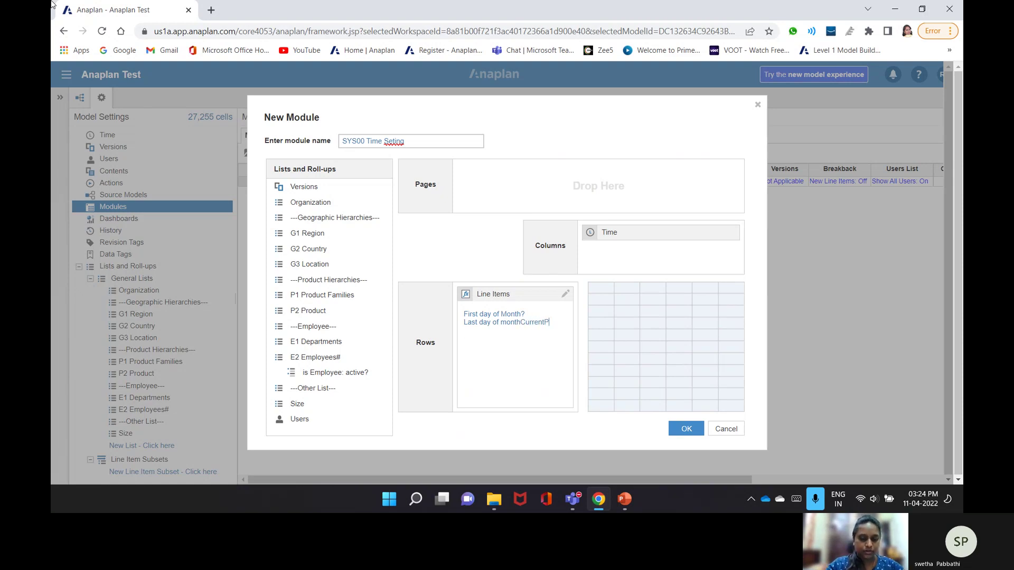
type(" Per")
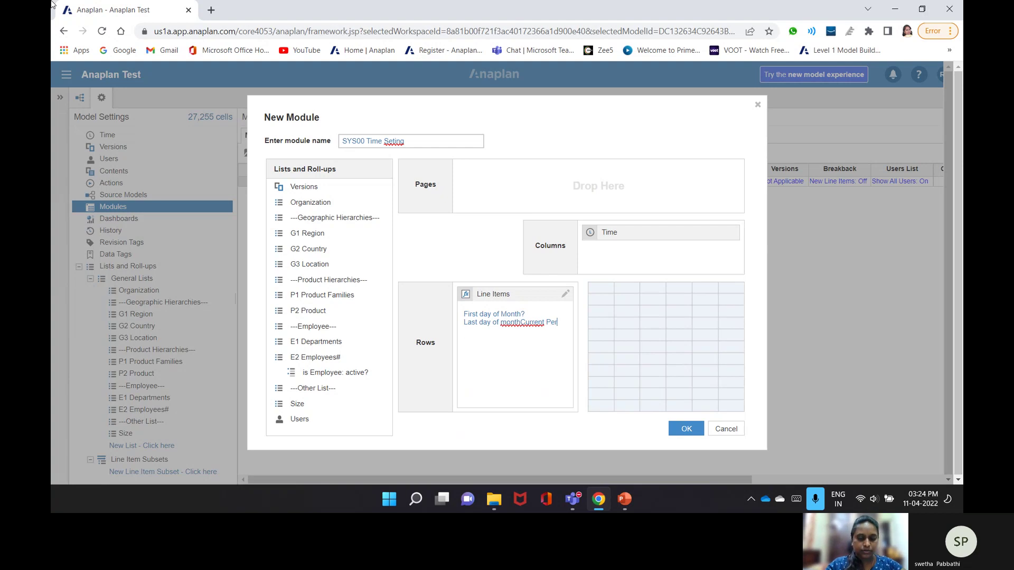
type("iod?")
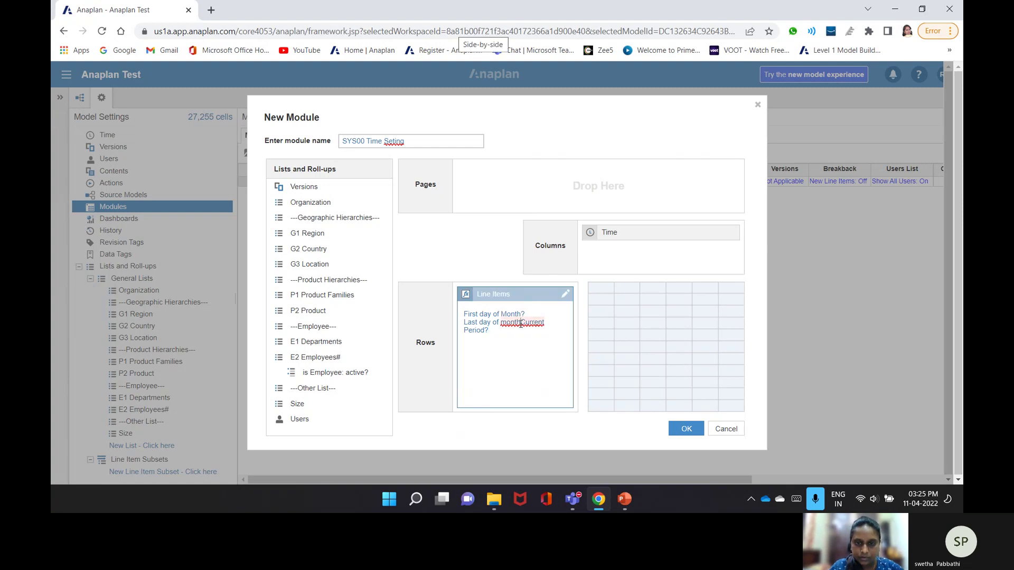
left_click(520, 323)
key("Return")
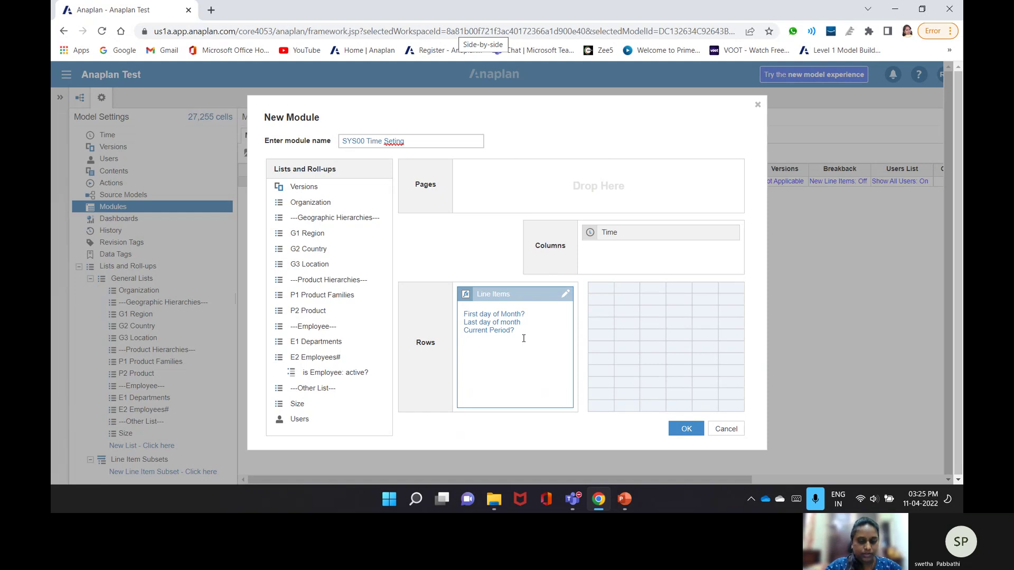
- Add line items Current Period Start, Actual Period?, Forecast Period? and Forecast Month Only
type("Curee")
key("BackSpace")
key("BackSpace")
type("rent ")
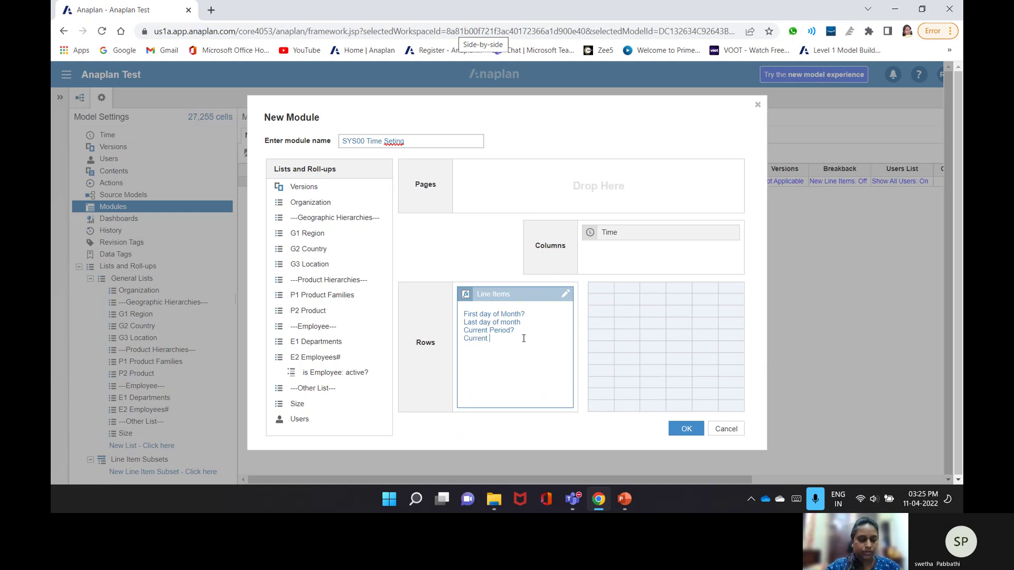
type("Period Start ")
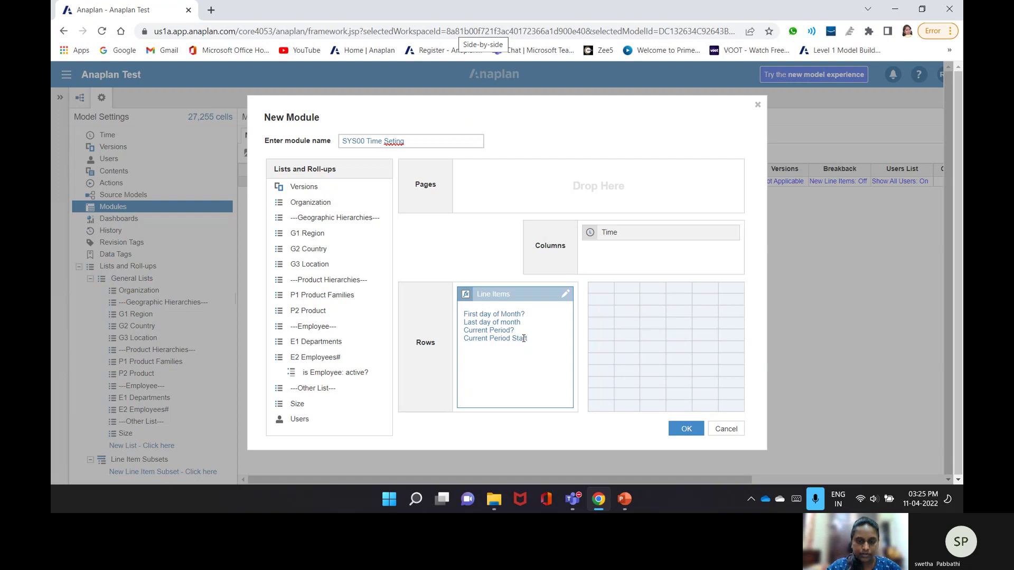
type("Actual")
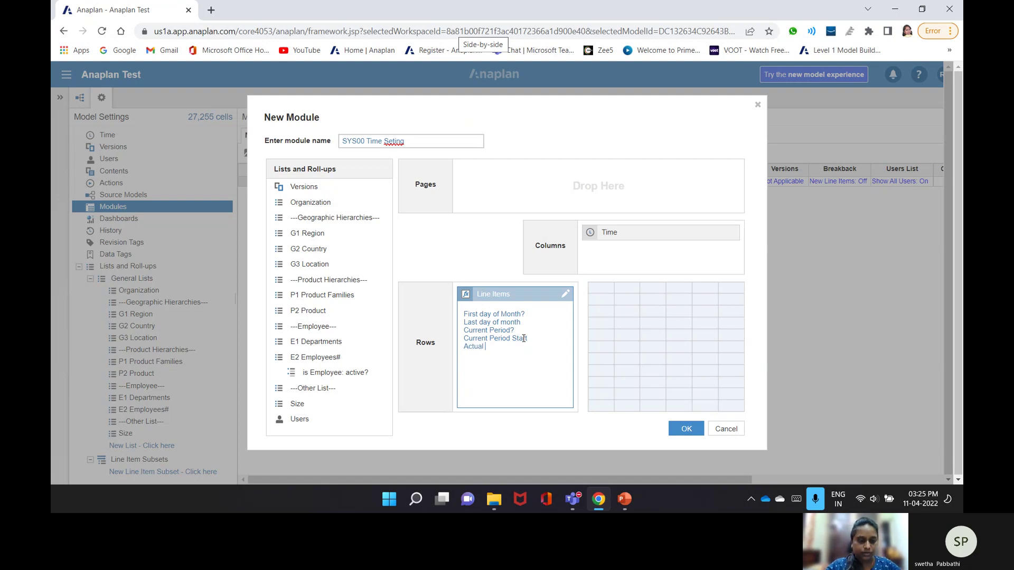
type(" Period")
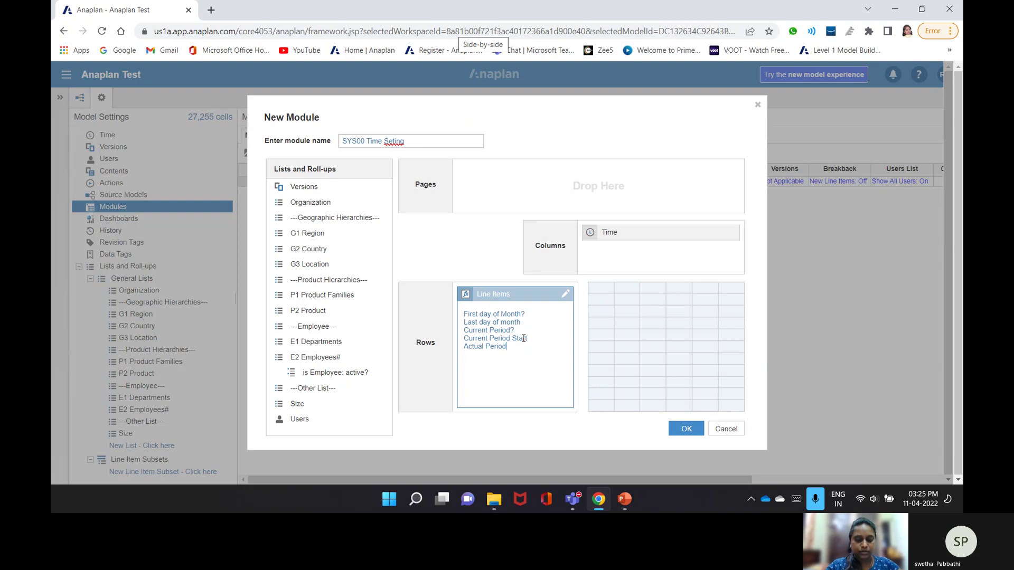
type("?")
key("Return")
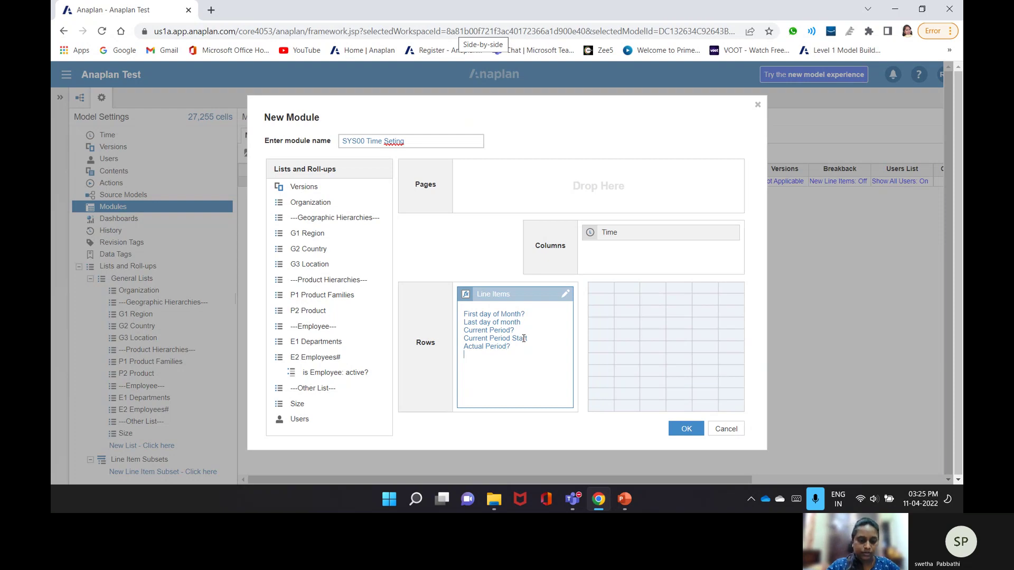
type("Fore")
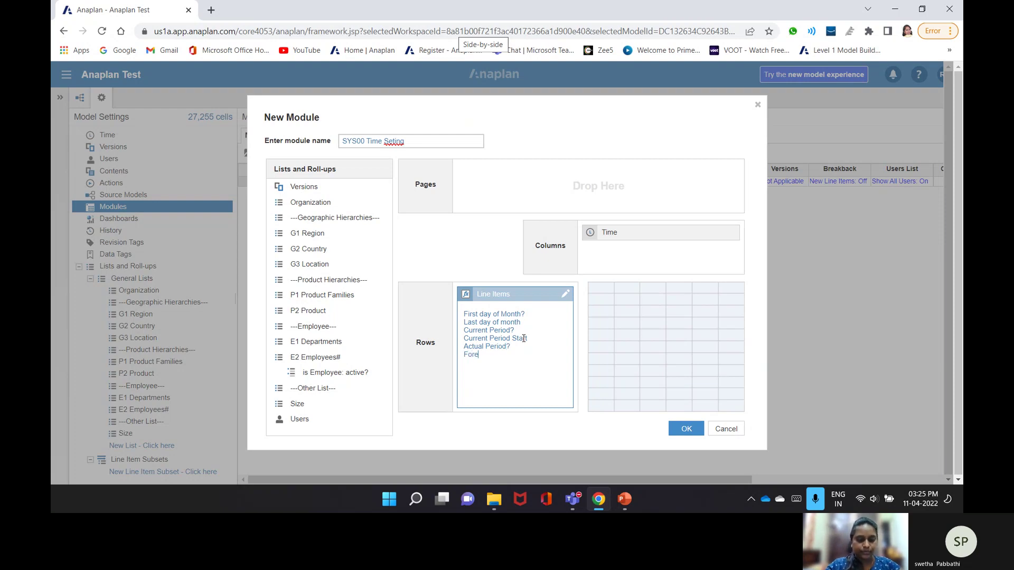
type("cast Period?")
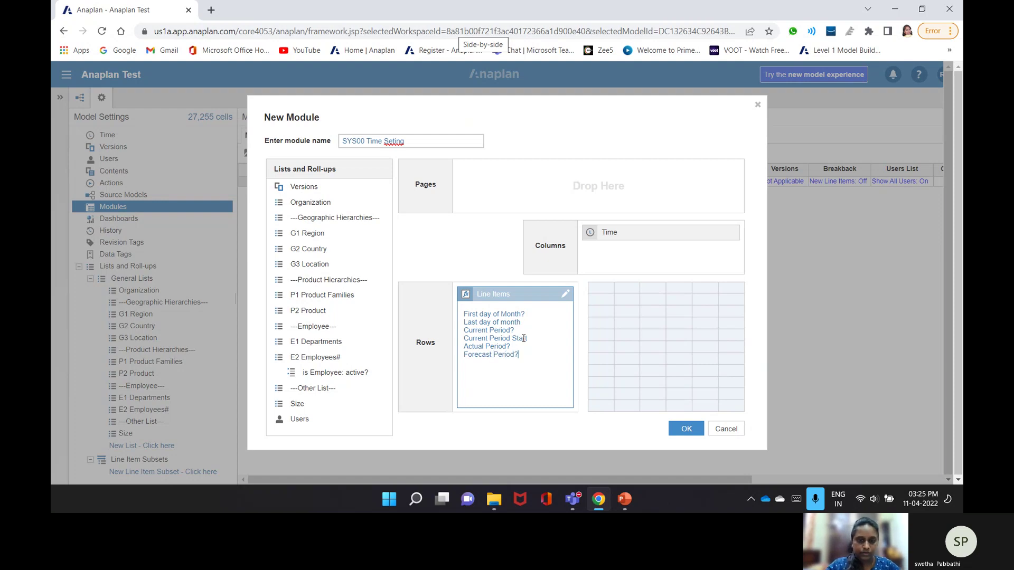
type(" Forecast")
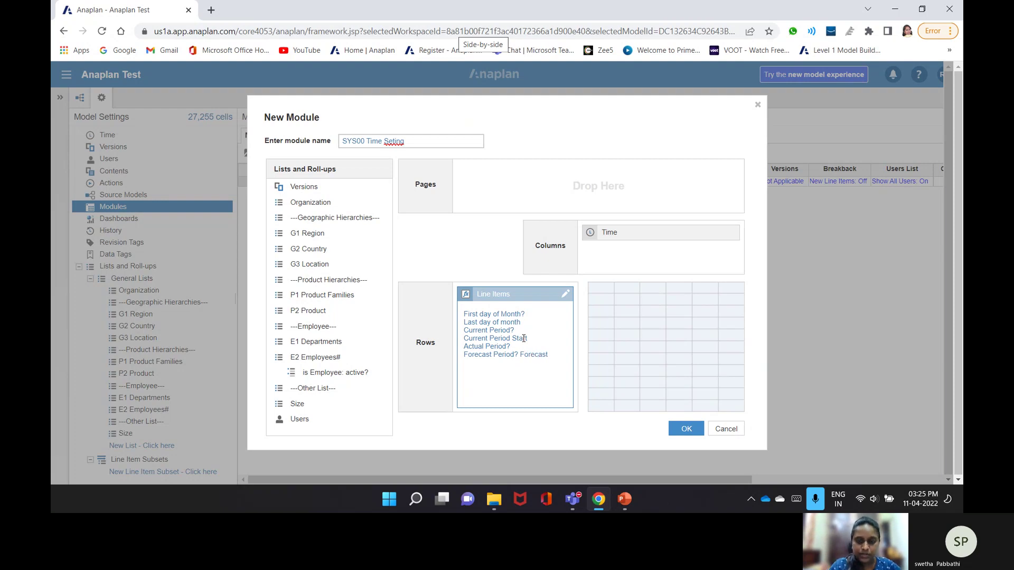
left_click(521, 353)
key("Return")
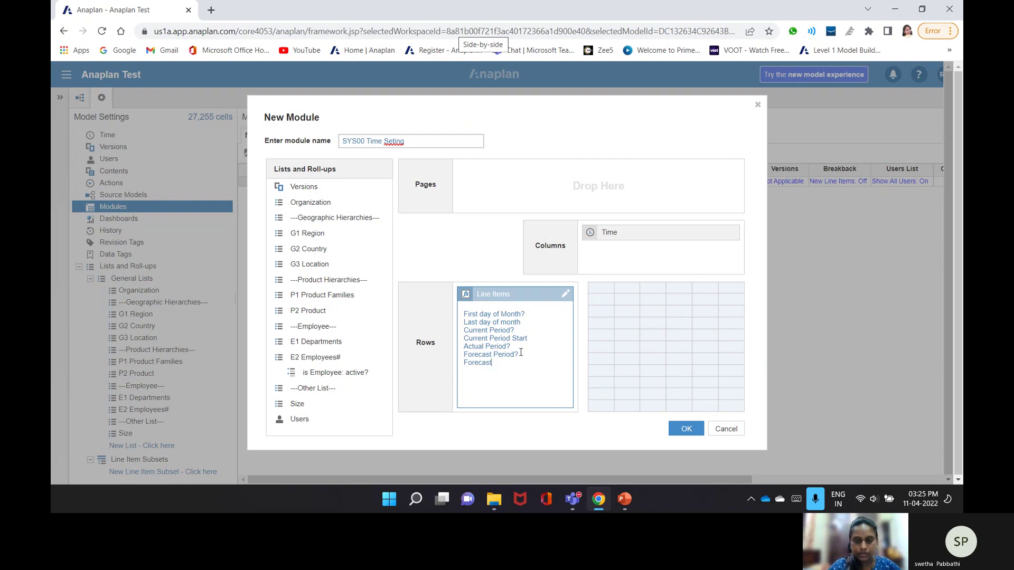
type("Month")
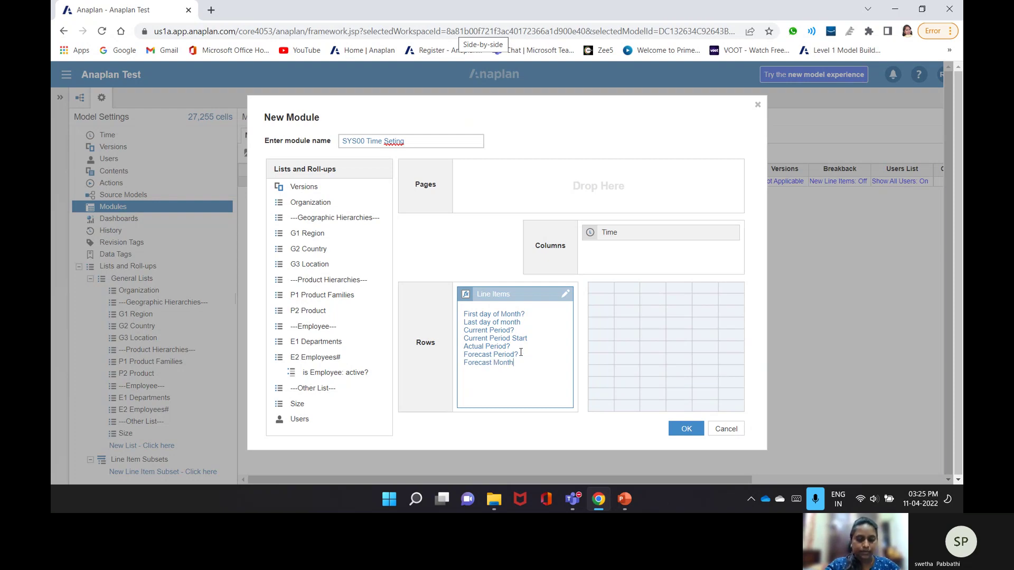
type(" Only")
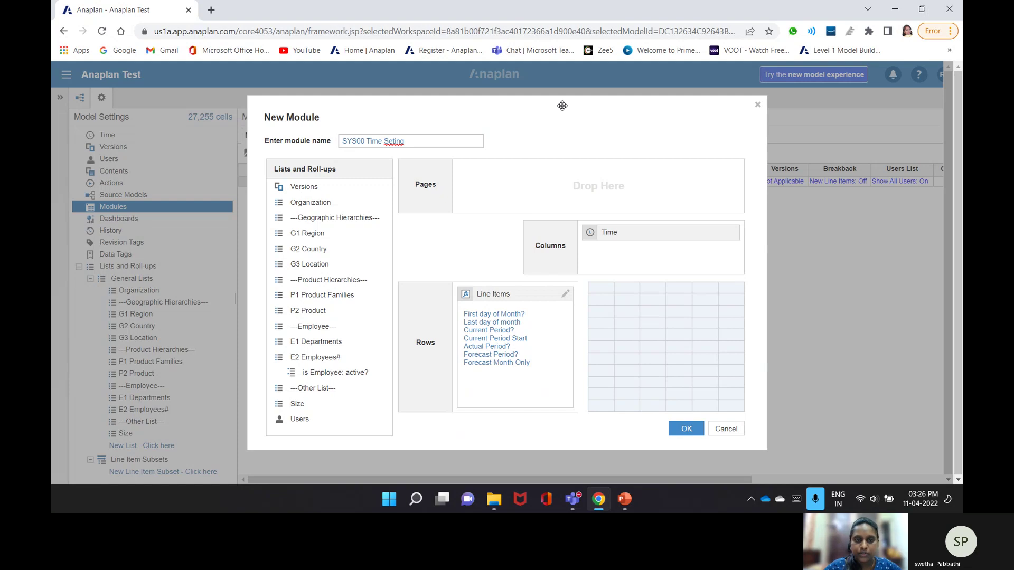
left_click_drag(563, 105, 605, 71)
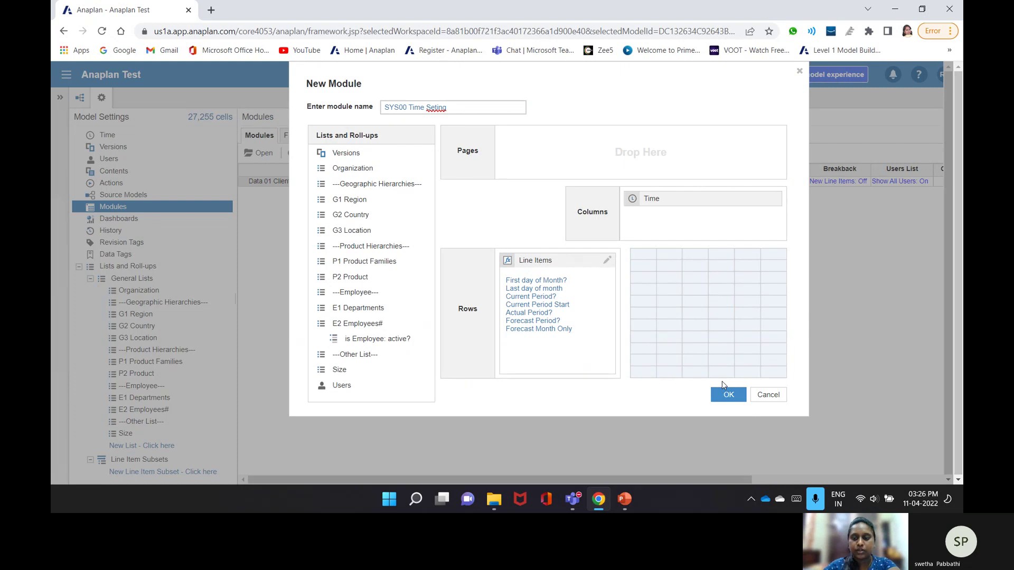
- Create the SYS00 Time Seting module and view its line items in Blueprint
left_click(739, 394)
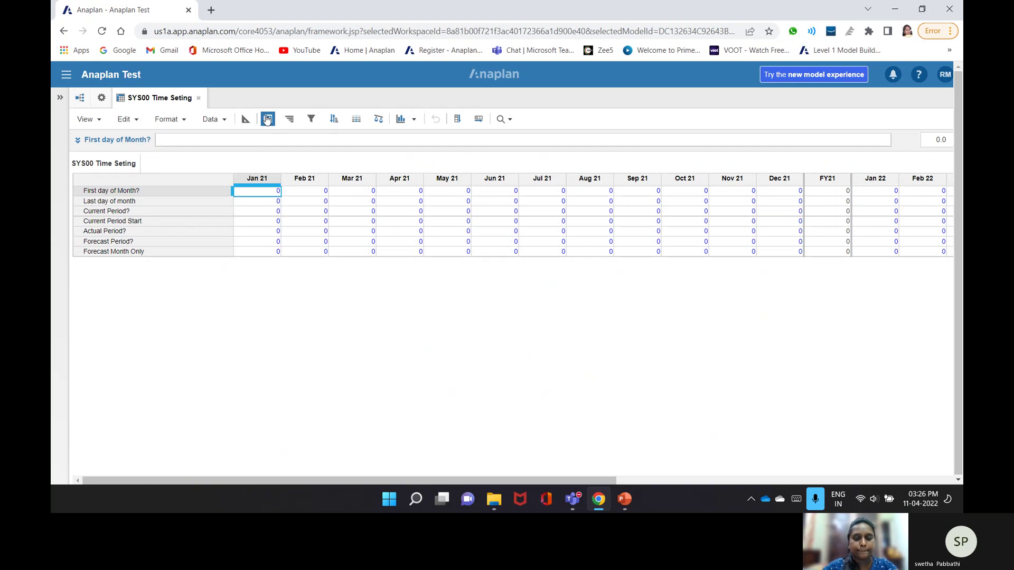
left_click(268, 119)
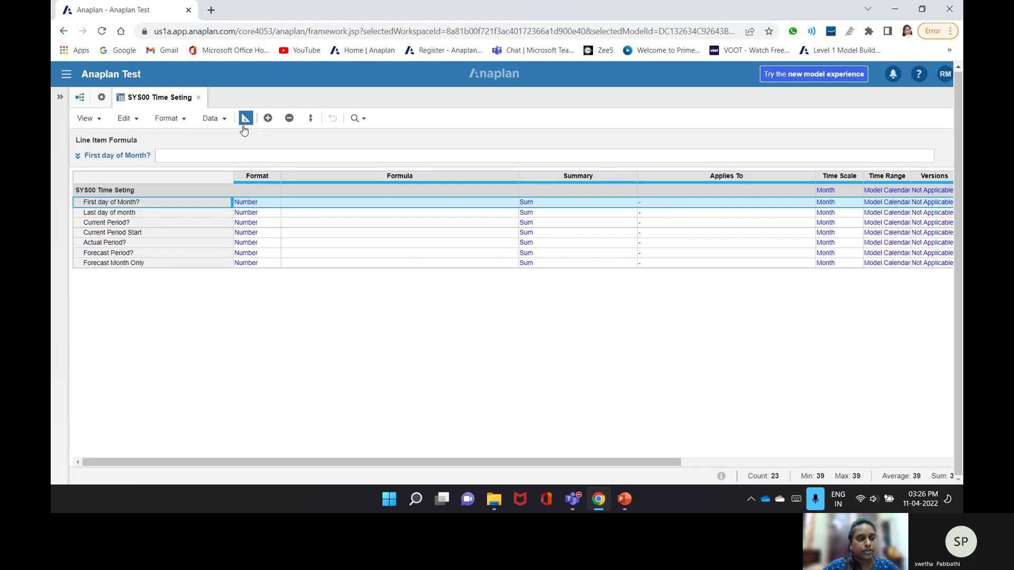
- Format First day of Month? and Last day of month as Date
left_click(276, 205)
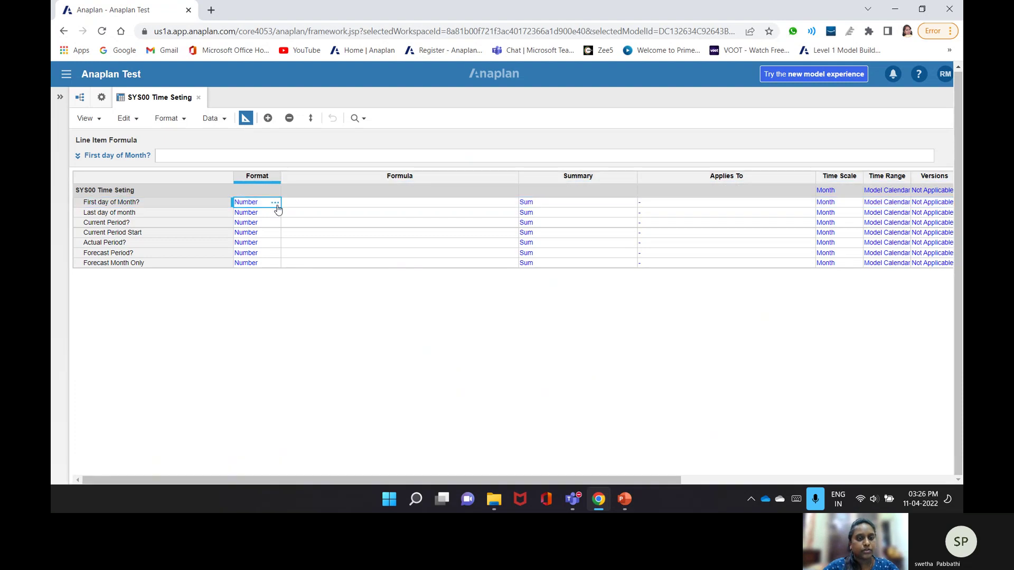
left_click(275, 204)
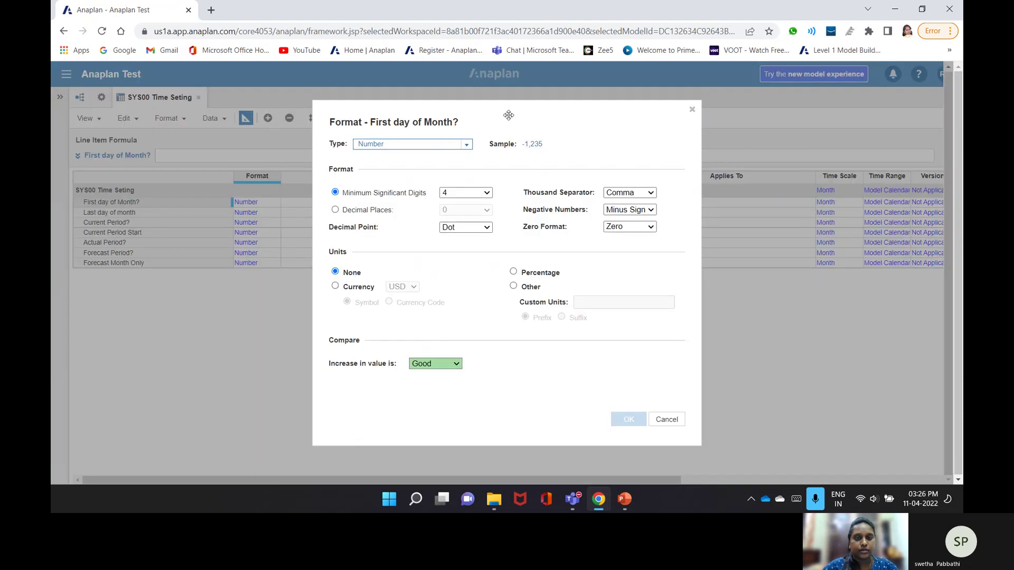
left_click(467, 145)
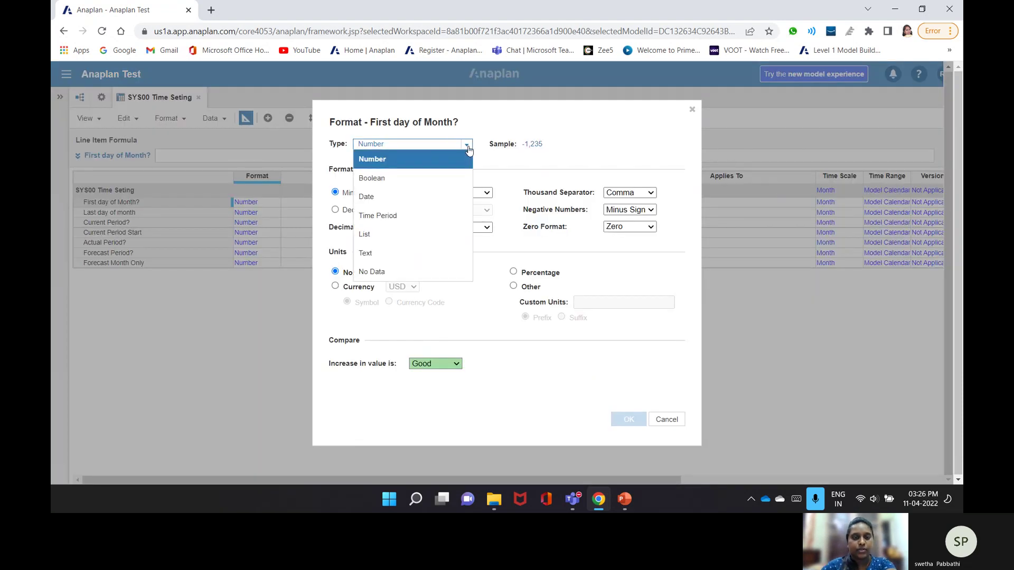
left_click(384, 202)
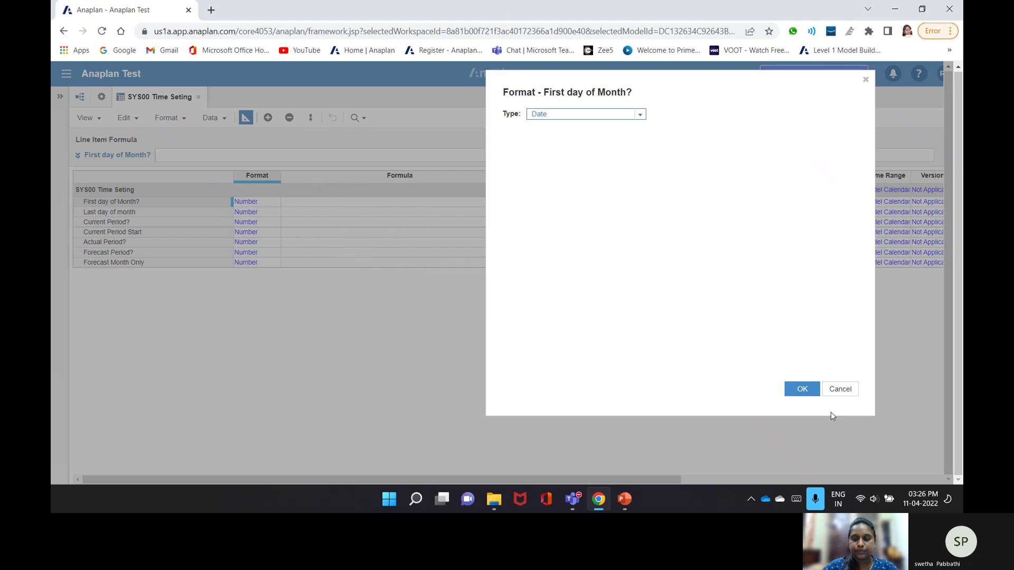
left_click(801, 389)
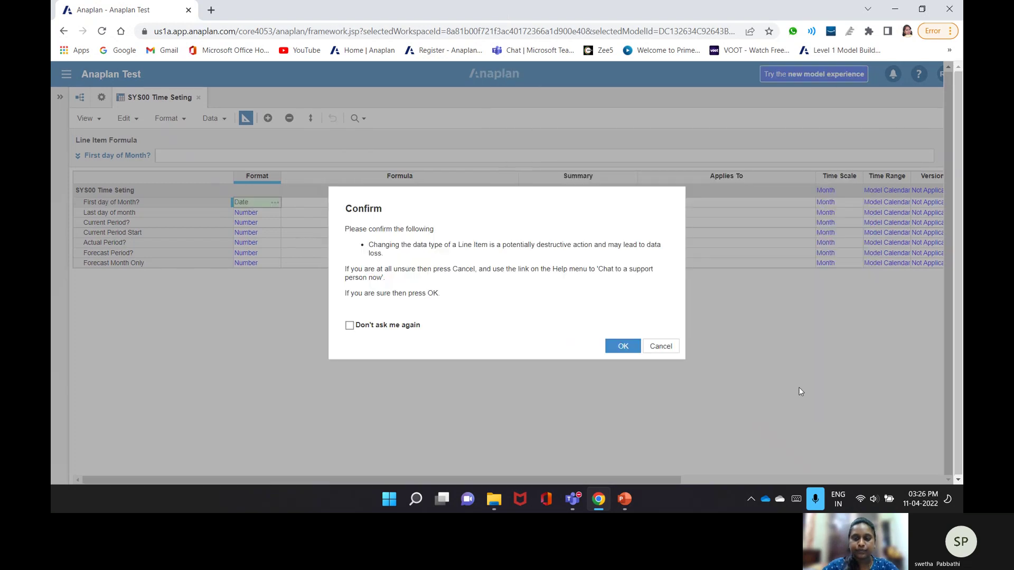
left_click(617, 343)
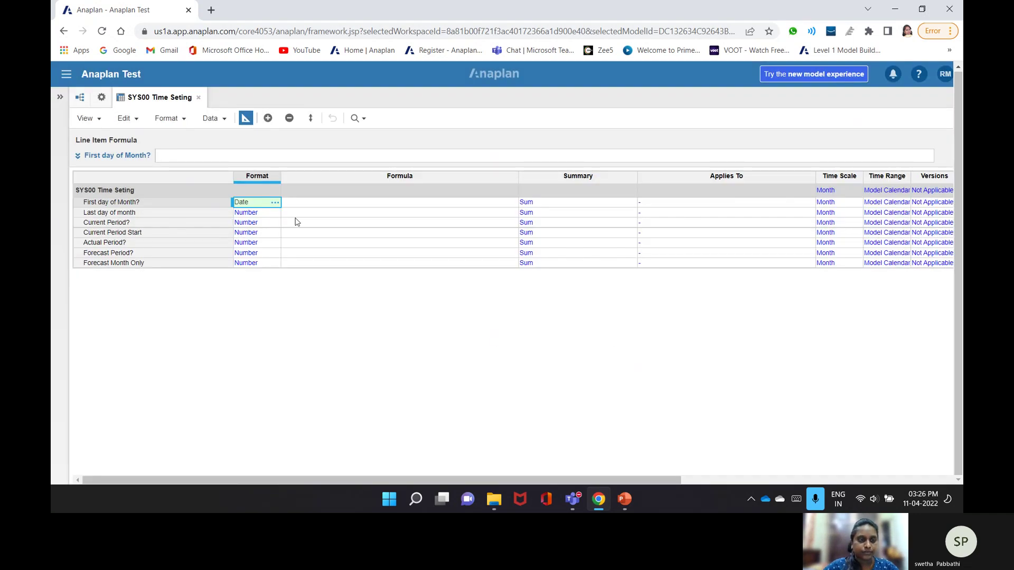
left_click(275, 213)
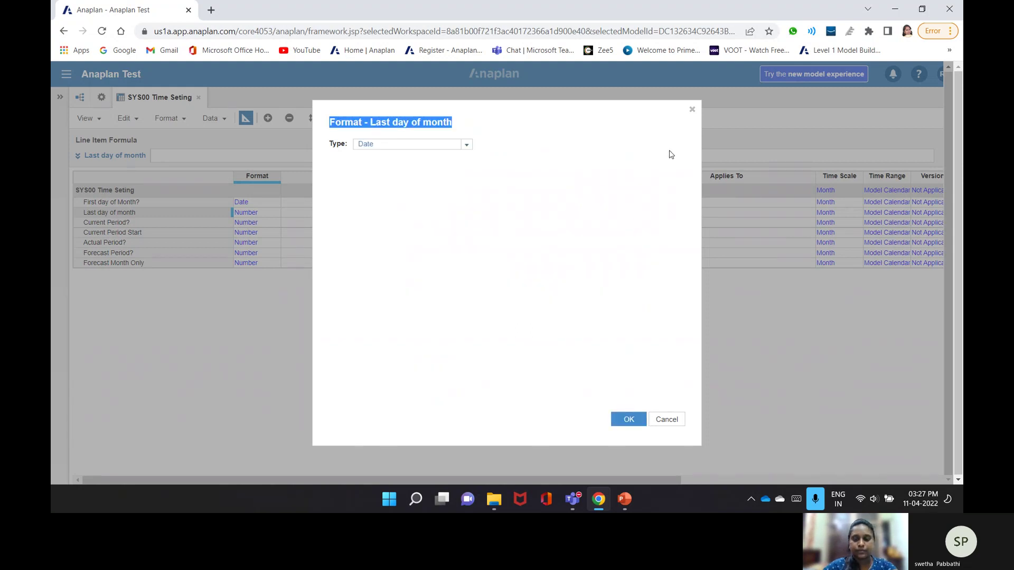
left_click(643, 420)
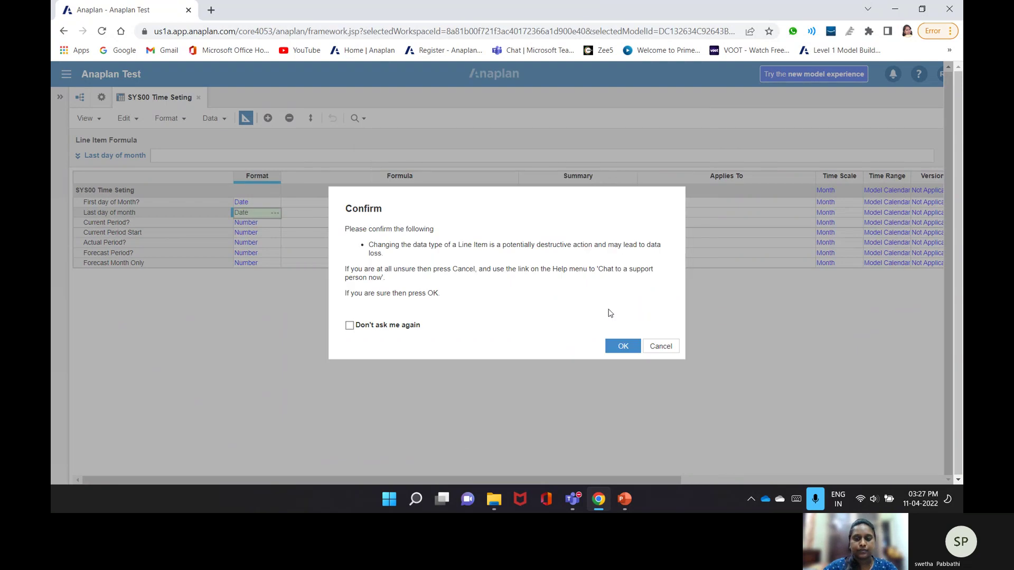
left_click(622, 345)
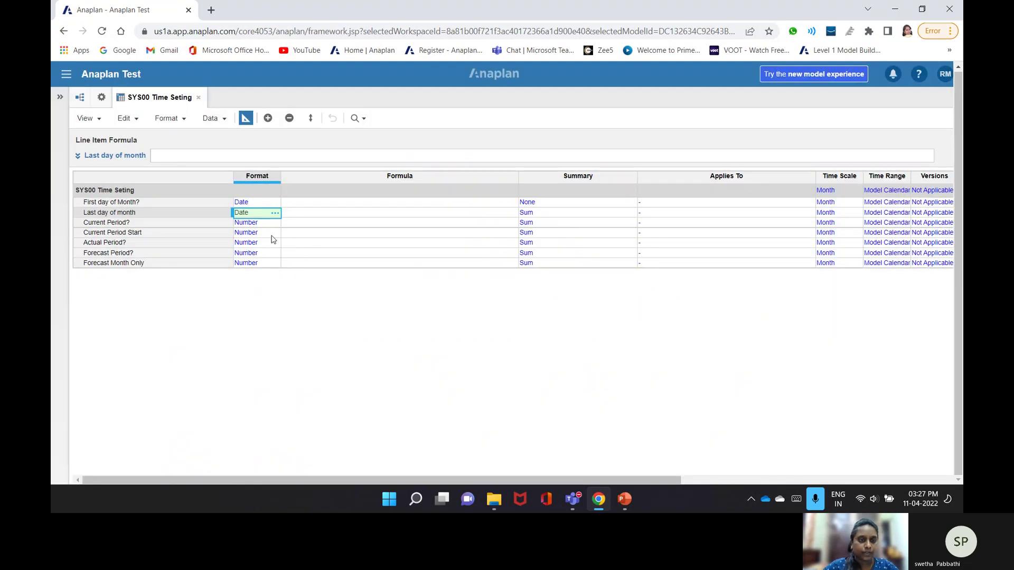
- Change Current Period? to the Boolean format
left_click(267, 223)
left_click(275, 222)
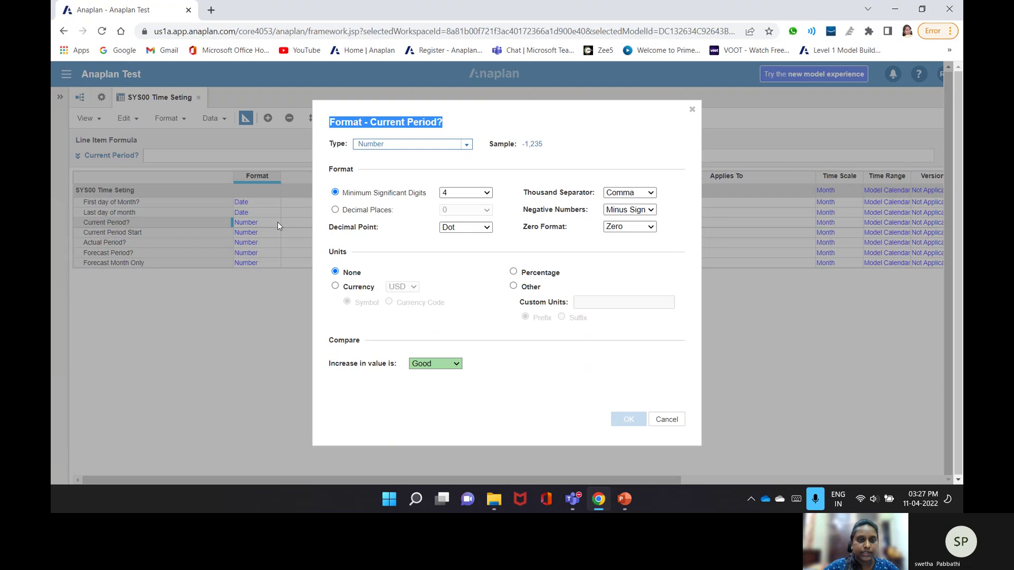
left_click(464, 147)
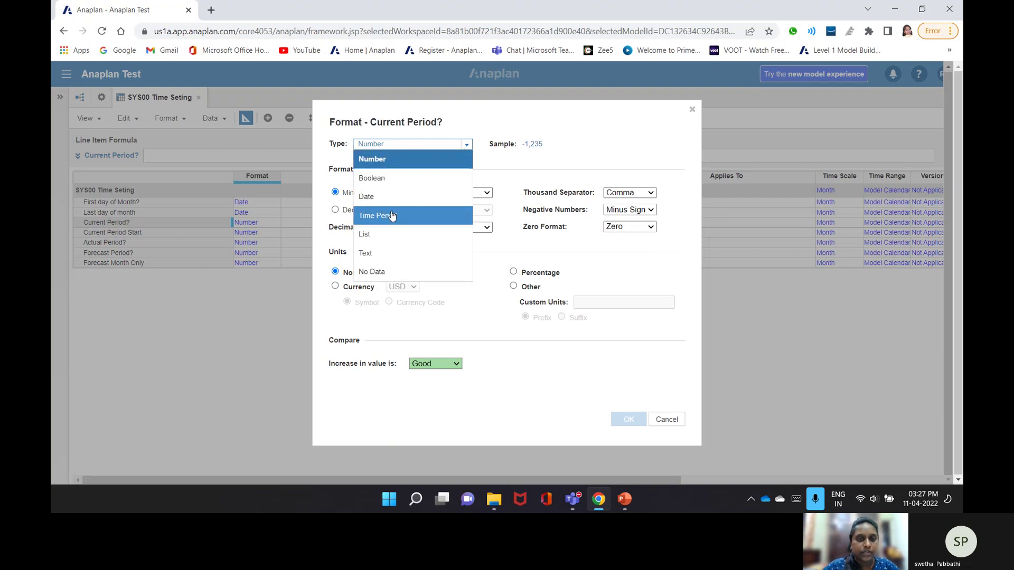
left_click(397, 178)
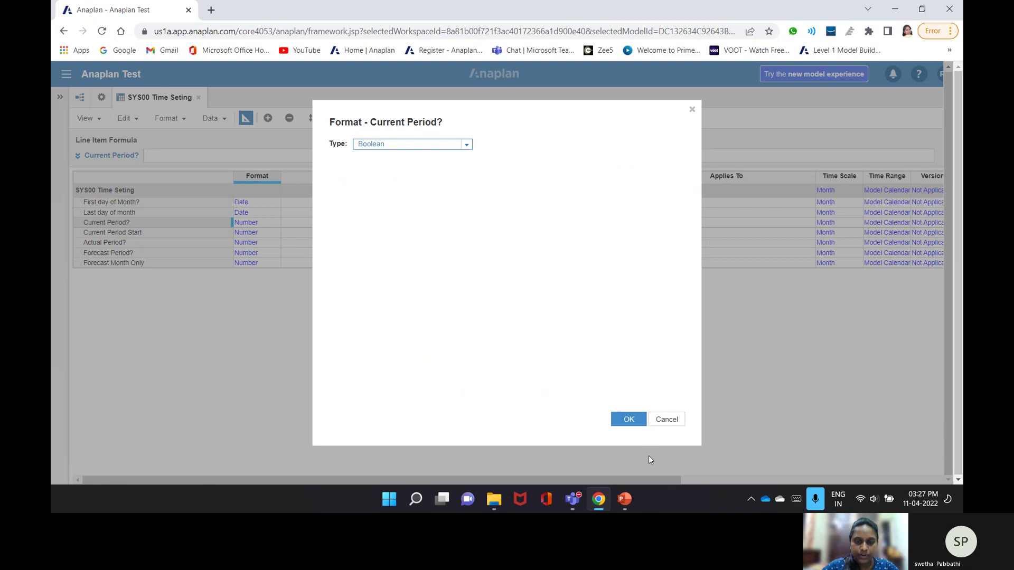
left_click(628, 420)
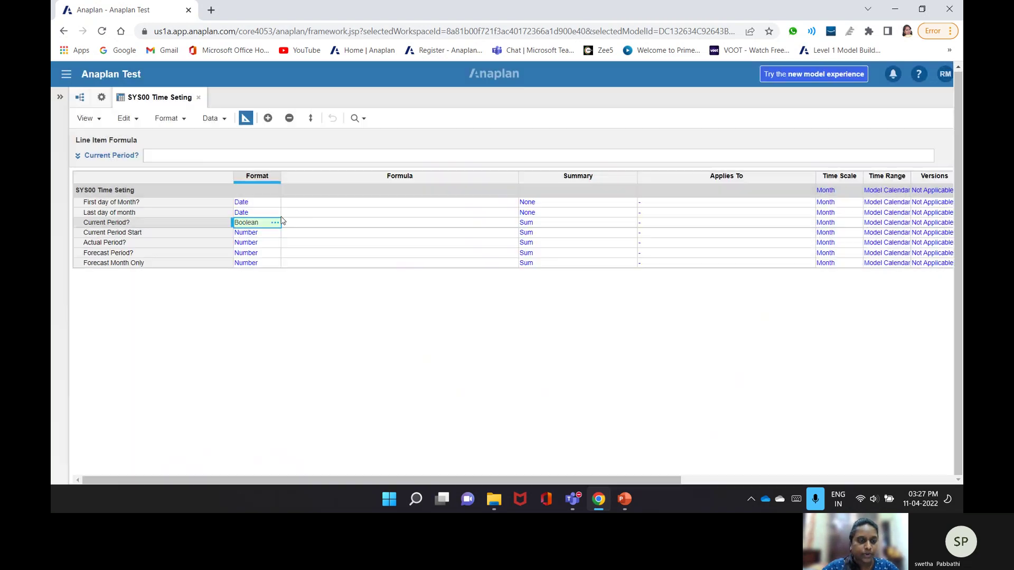
- Paste the Date format onto Current Period Start
left_click(271, 235)
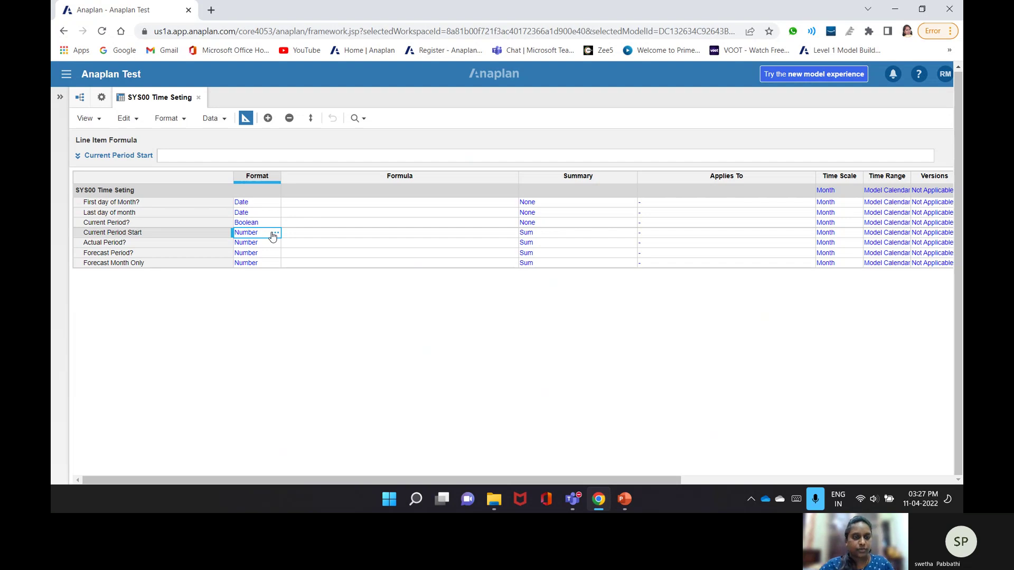
key("ctrl+c")
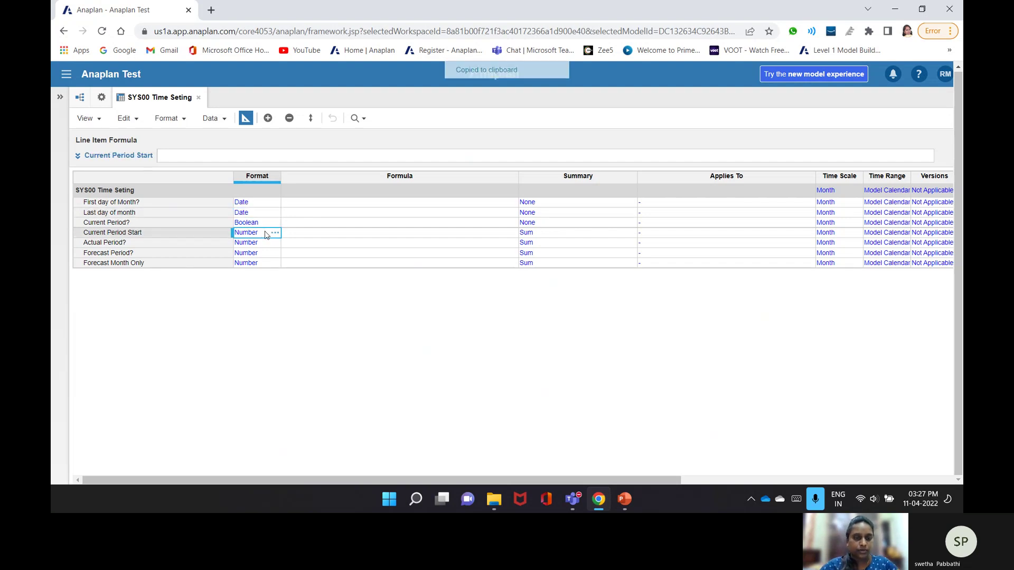
key("ctrl+v")
left_click(623, 348)
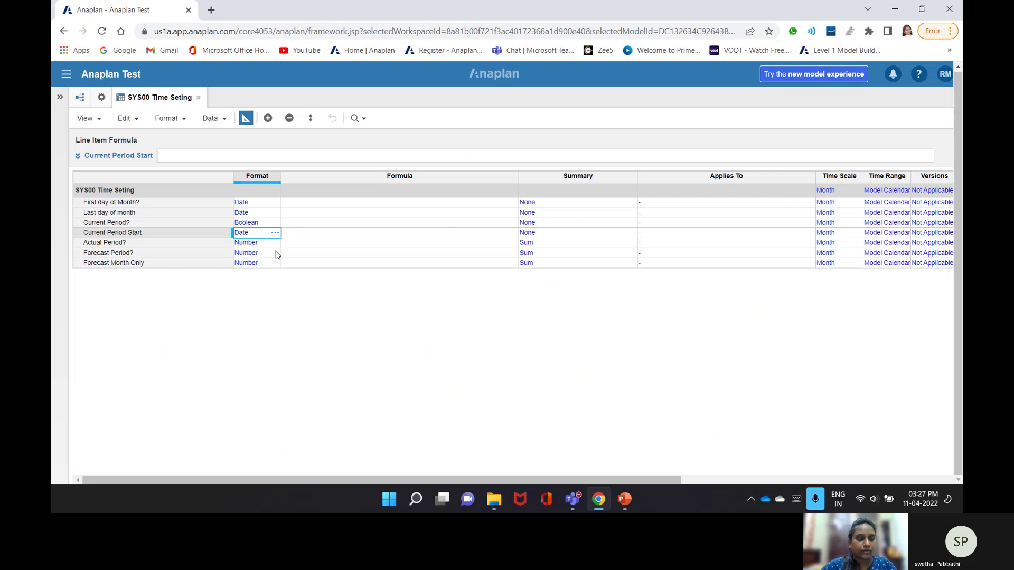
- Copy the Boolean format onto Actual Period?, Forecast Period? and Forecast Month Only
left_click(256, 221)
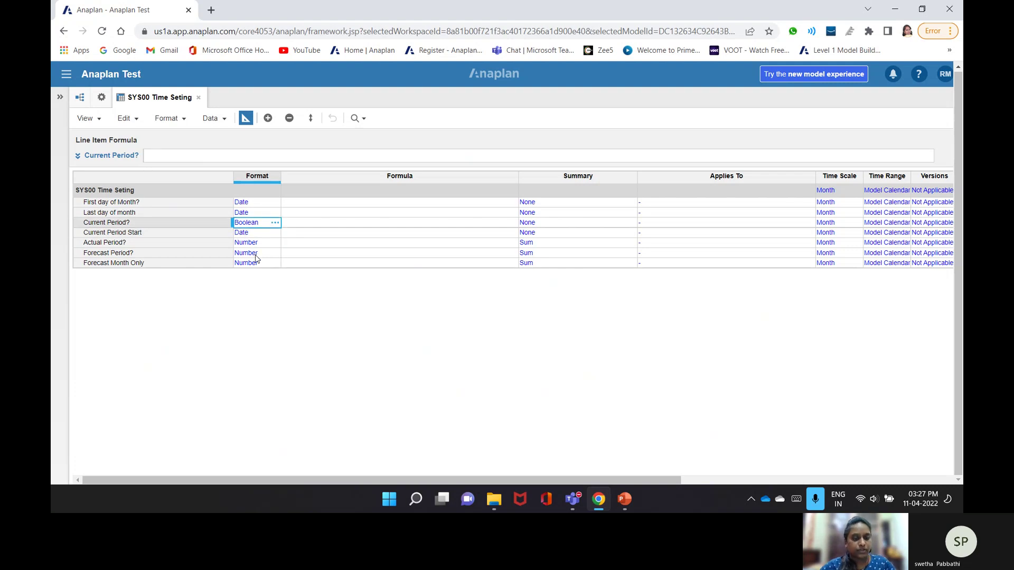
key("ctrl+c")
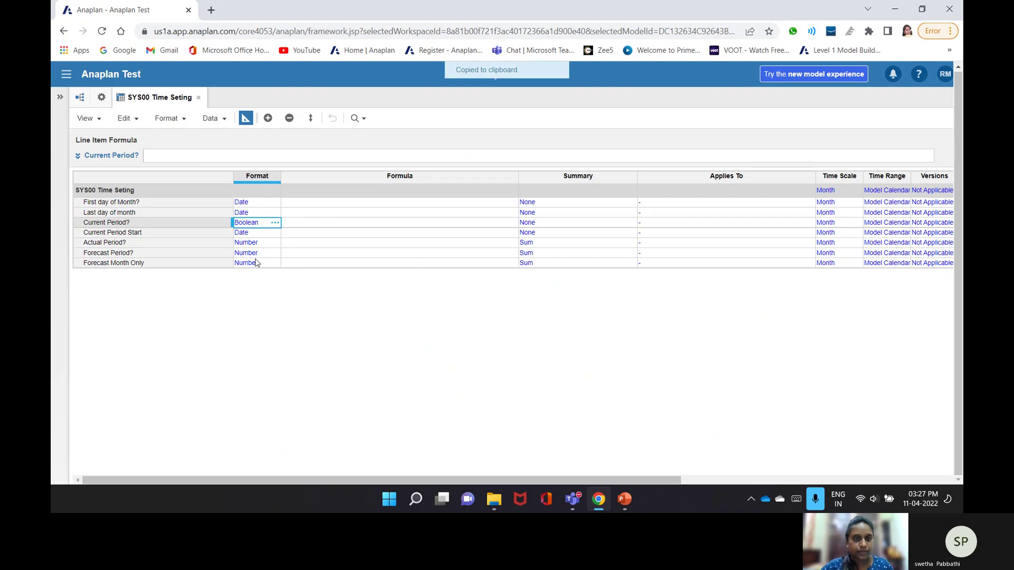
left_click_drag(256, 243, 256, 263)
key("ctrl+v")
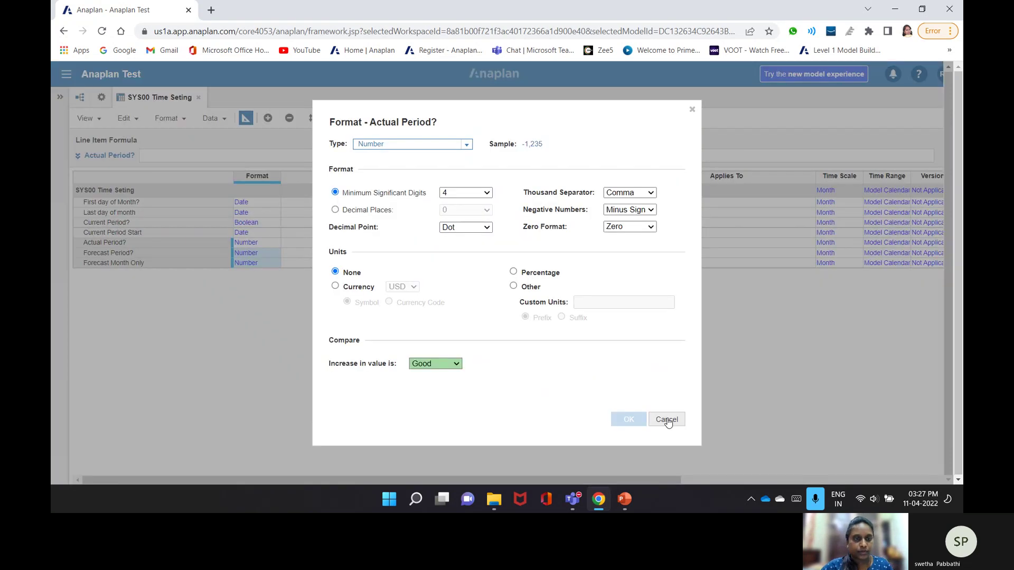
left_click(667, 420)
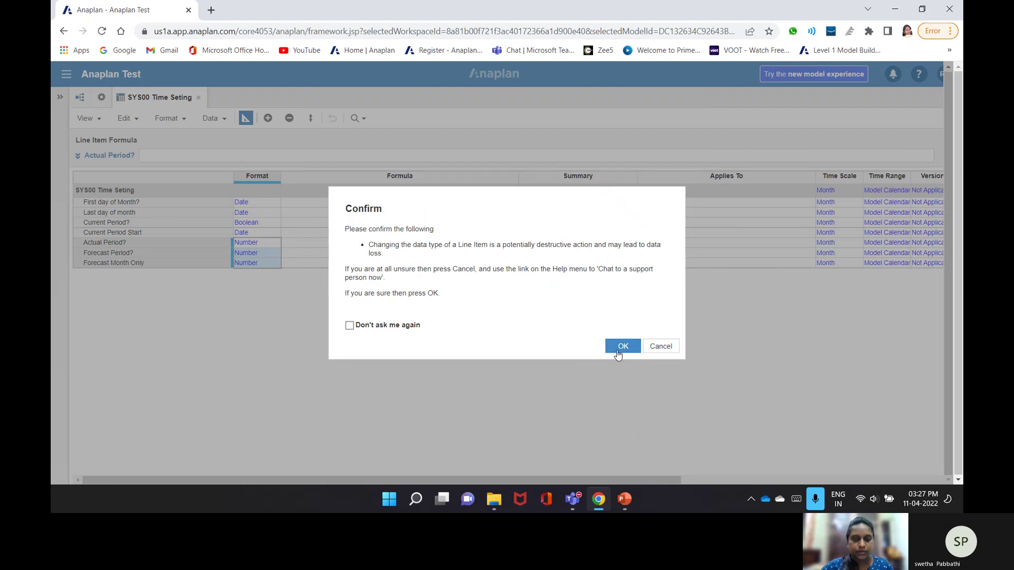
left_click(621, 347)
left_click(245, 118)
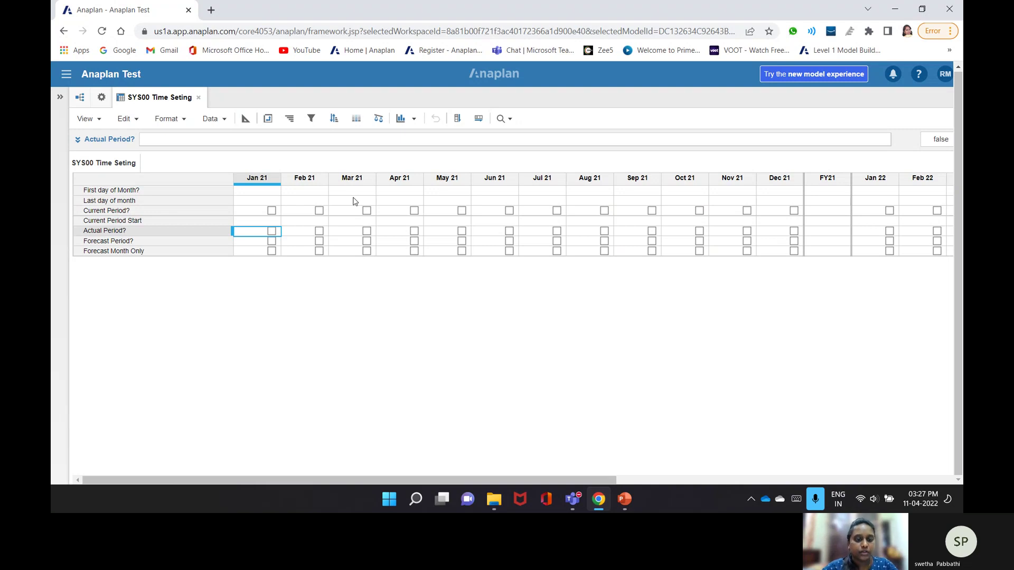
- Check the Boolean checkboxes in the monthly grid, then return to the blueprint
left_click(246, 119)
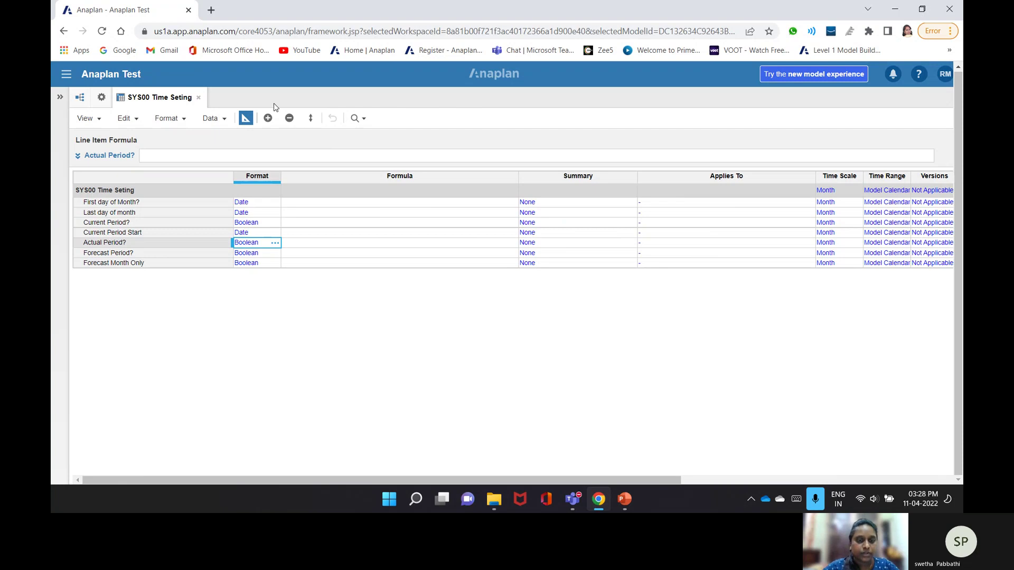
- Give First day of Month? the formula START() and check the monthly results
left_click(355, 205)
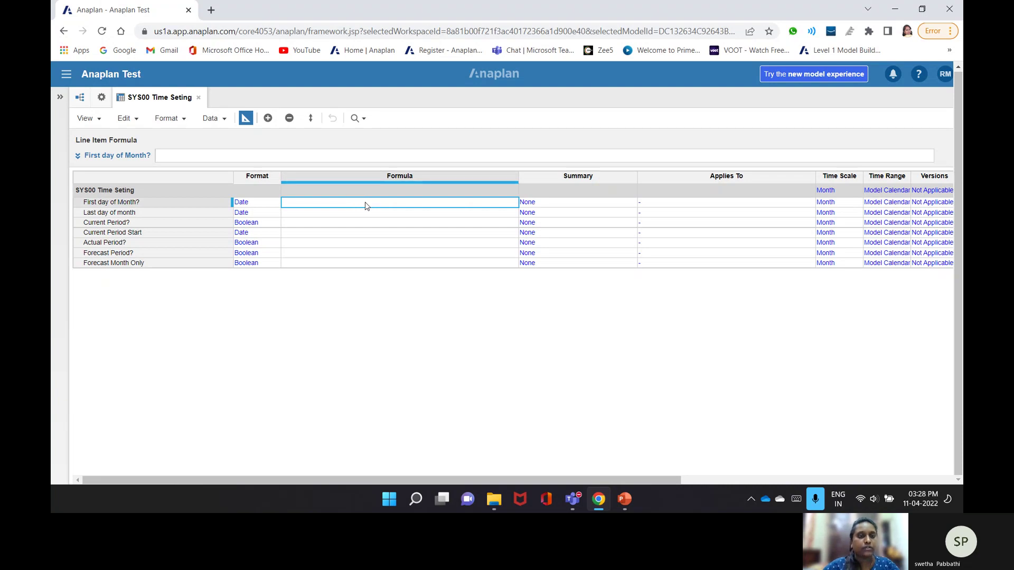
left_click(296, 156)
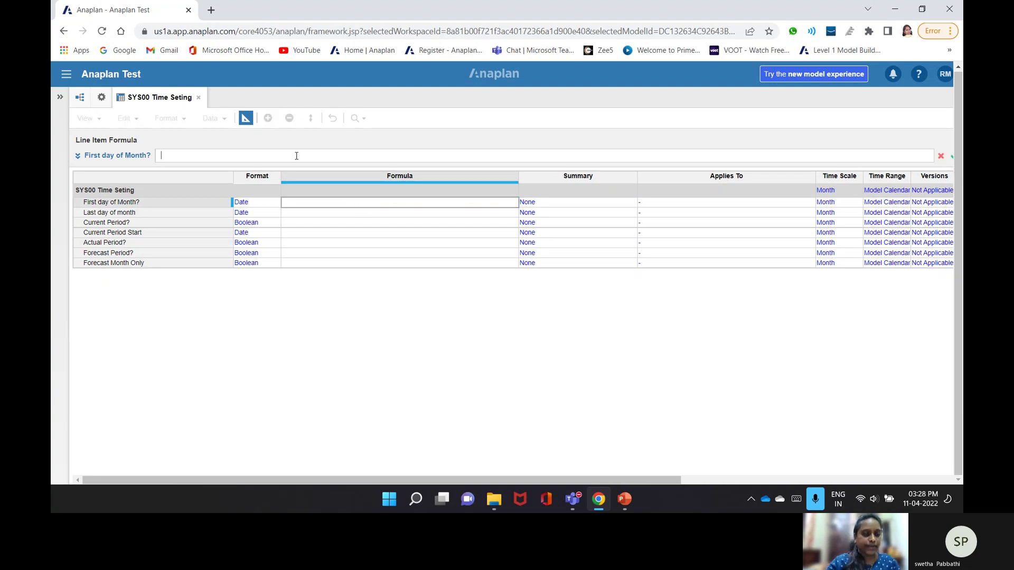
type("Sta")
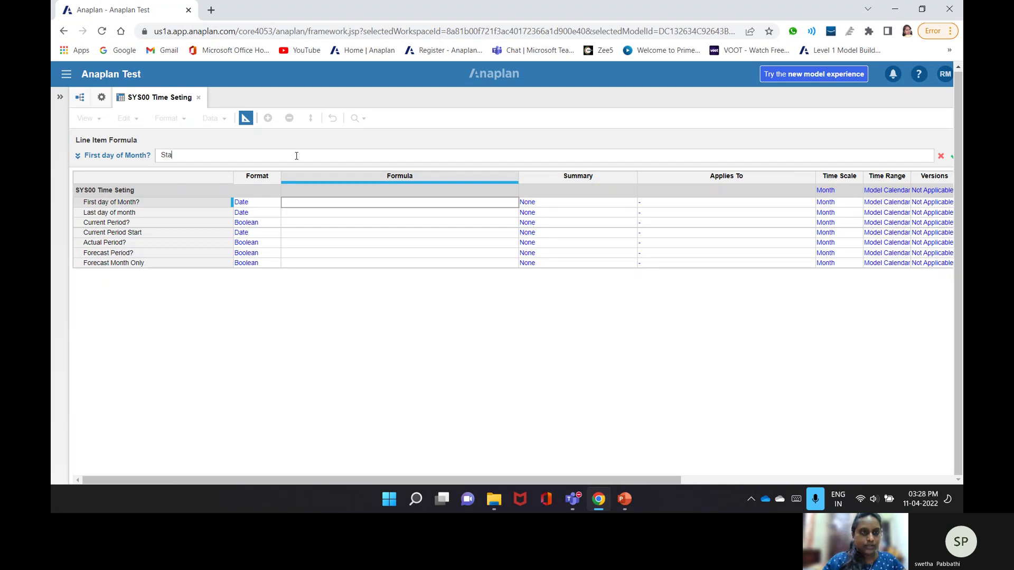
key("BackSpace")
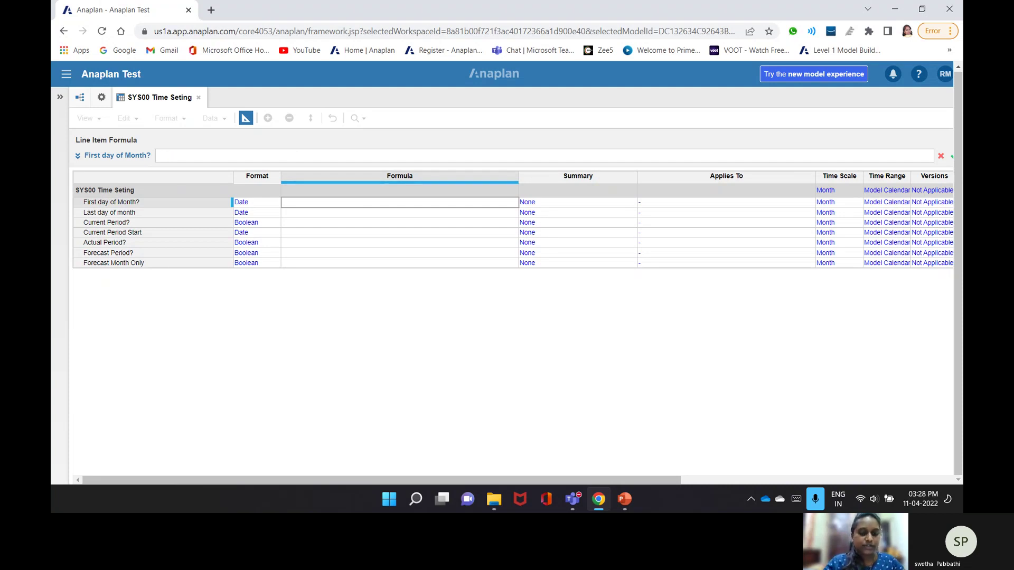
type("st")
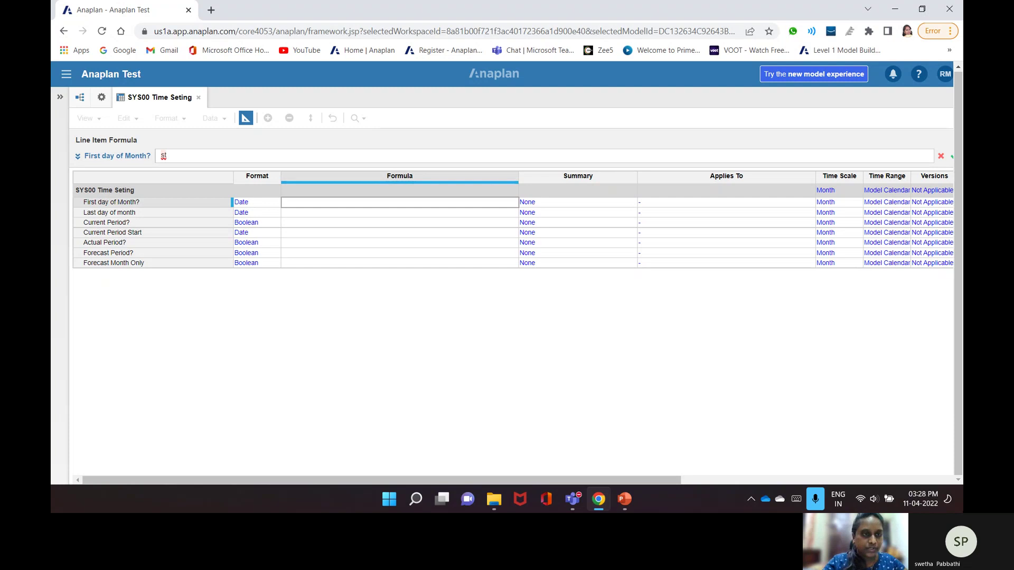
type("art()")
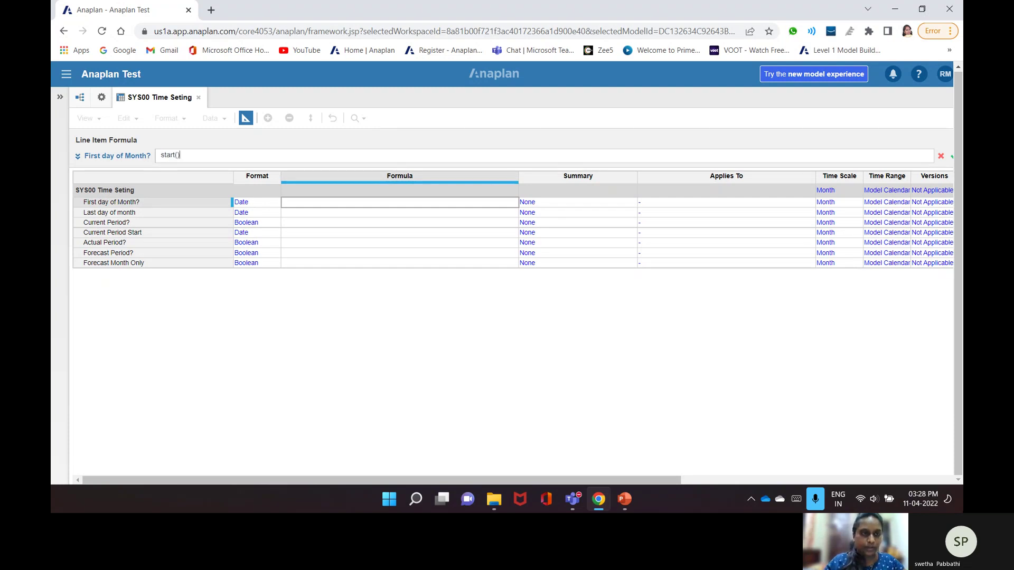
key("Return")
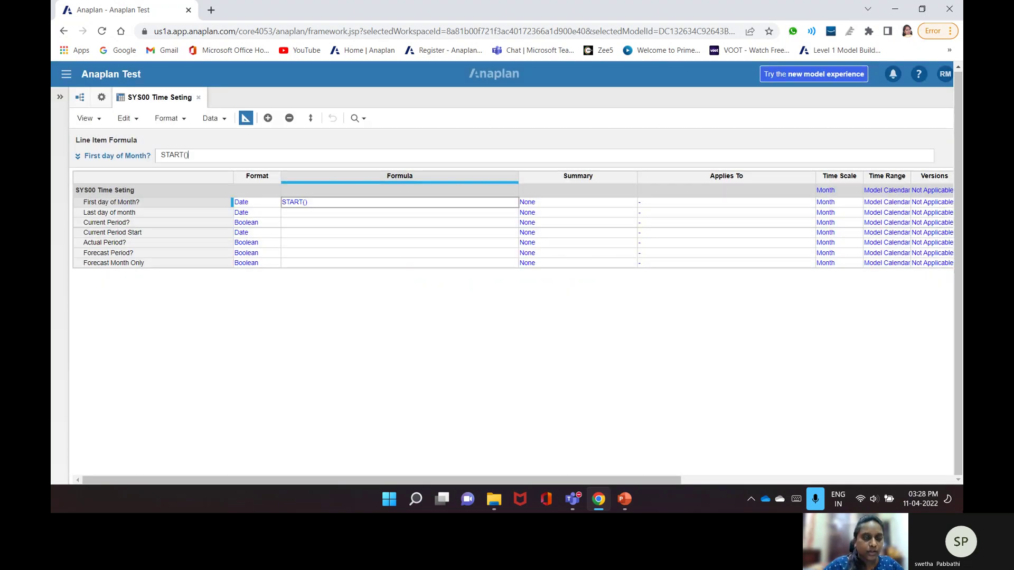
left_click(244, 120)
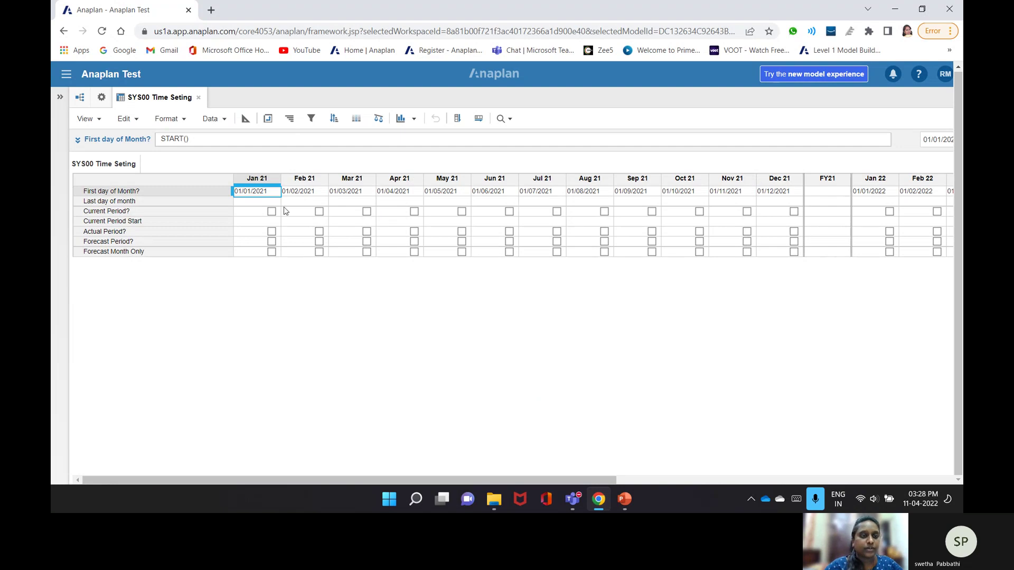
left_click(247, 120)
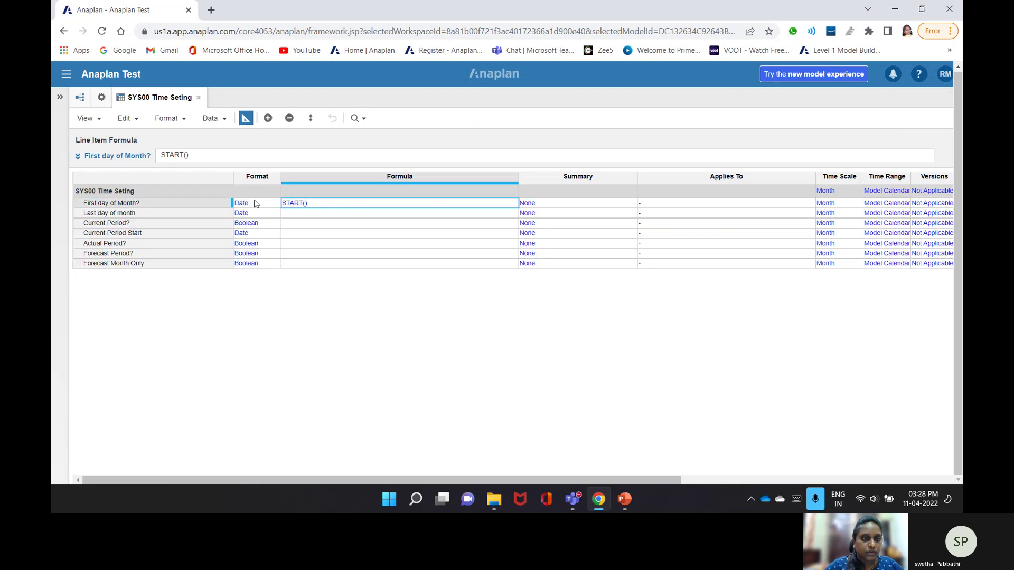
- Enter END() as the Last day of month formula
left_click(340, 213)
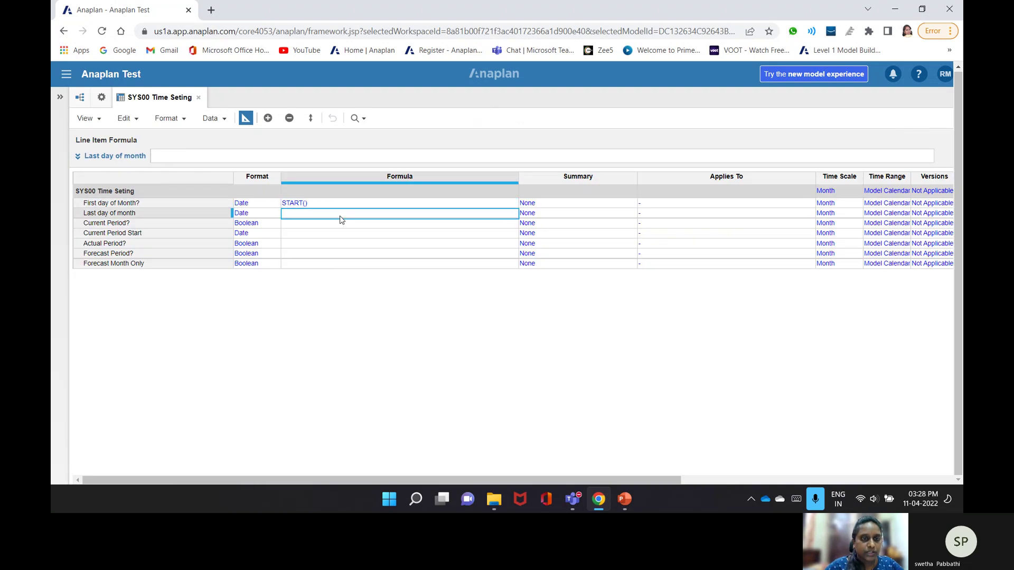
left_click(285, 155)
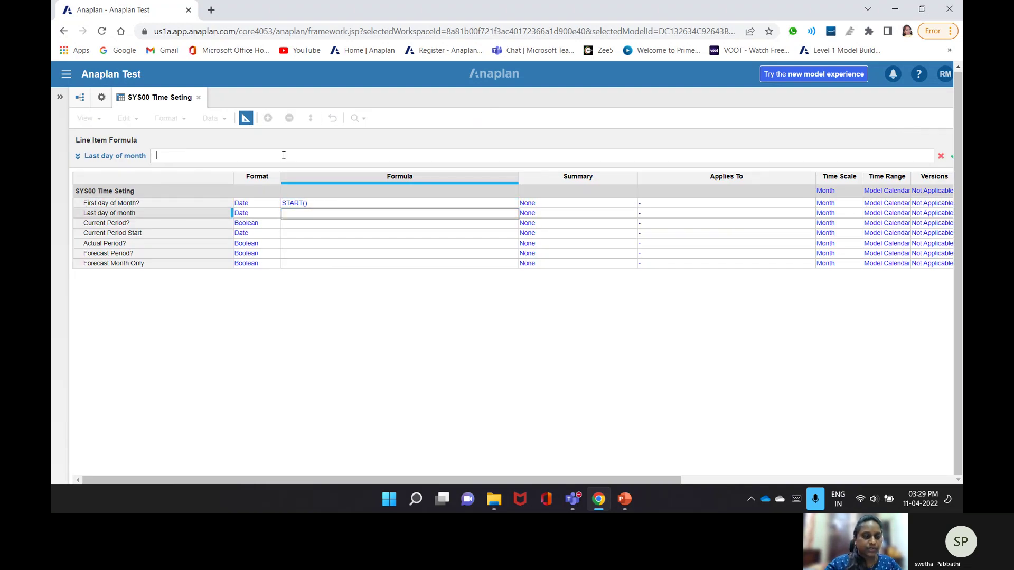
type("En")
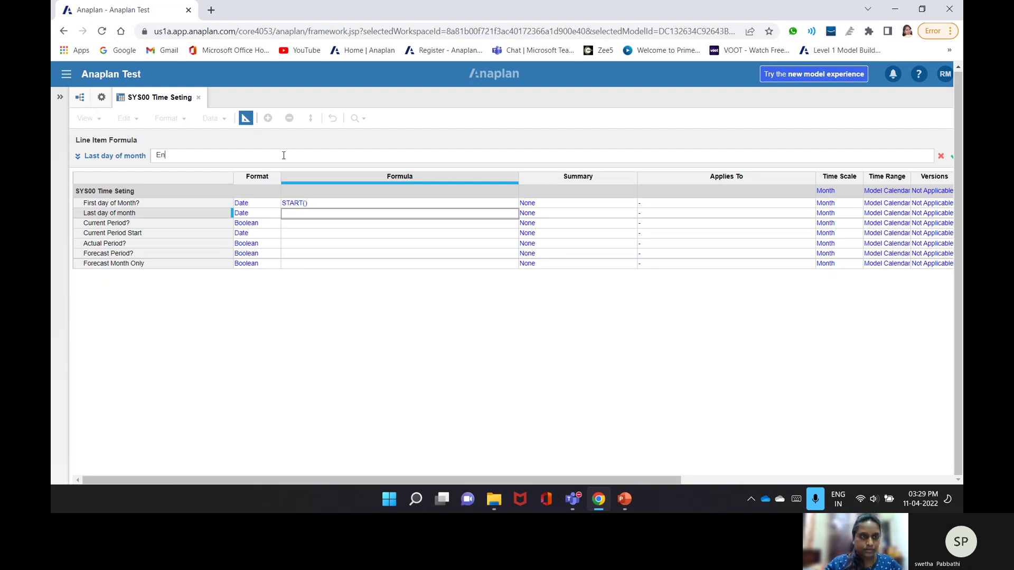
type("D()")
key("Return")
type("cURRE")
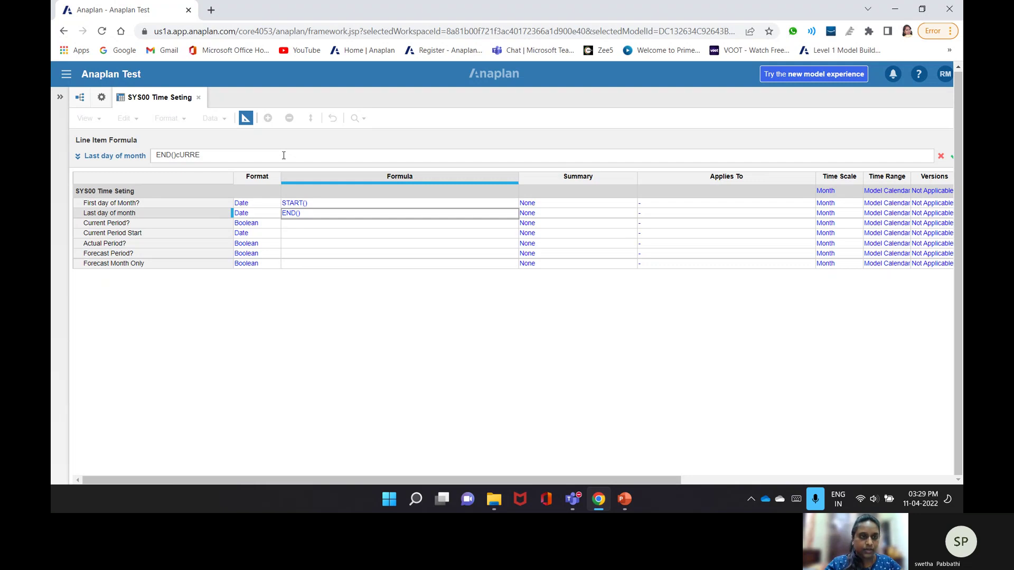
type("NT")
key("BackSpace")
key("BackSpace")
key("BackSpace")
key("BackSpace")
key("BackSpace")
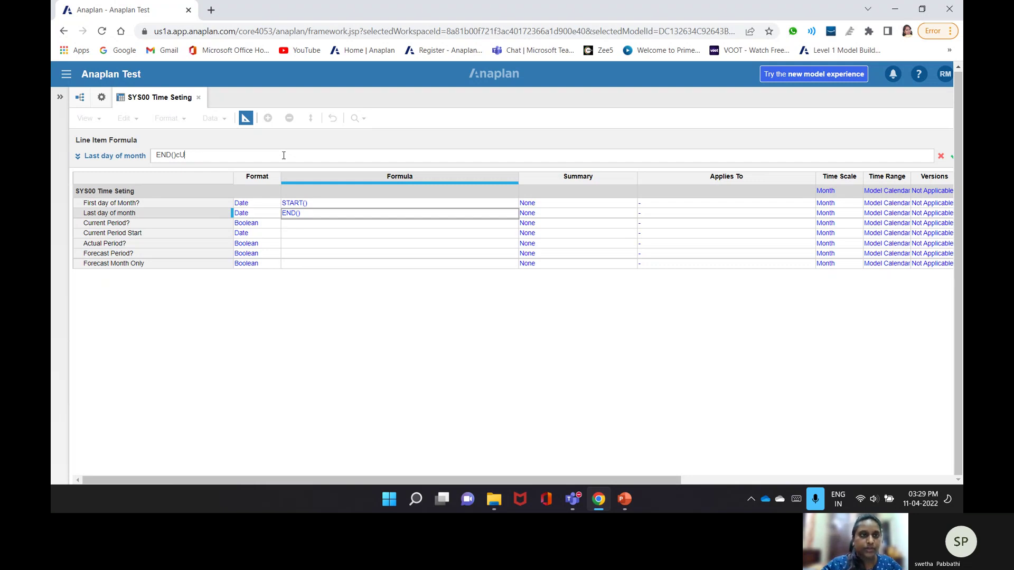
key("BackSpace")
key("BackSpace")
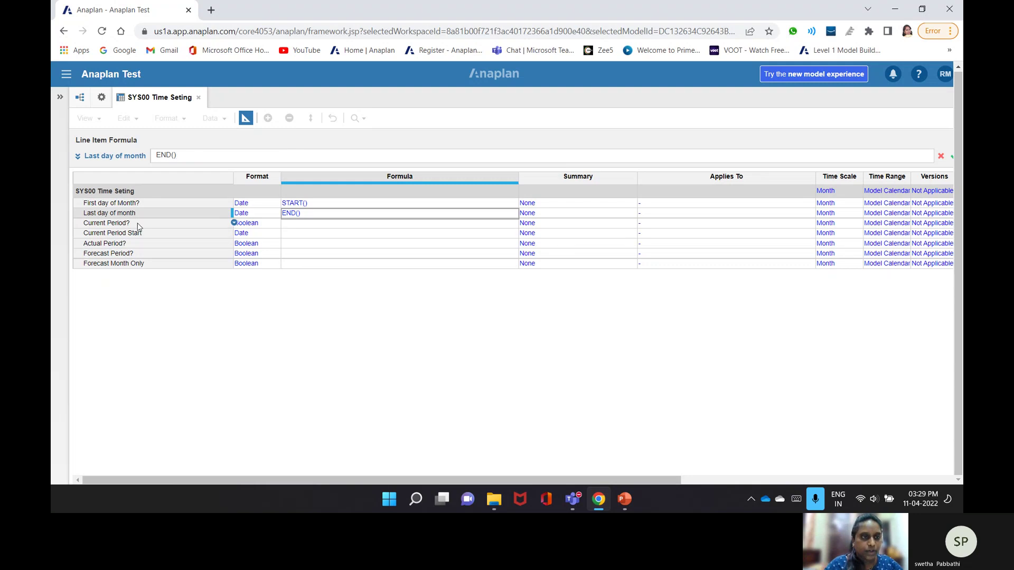
left_click(138, 226)
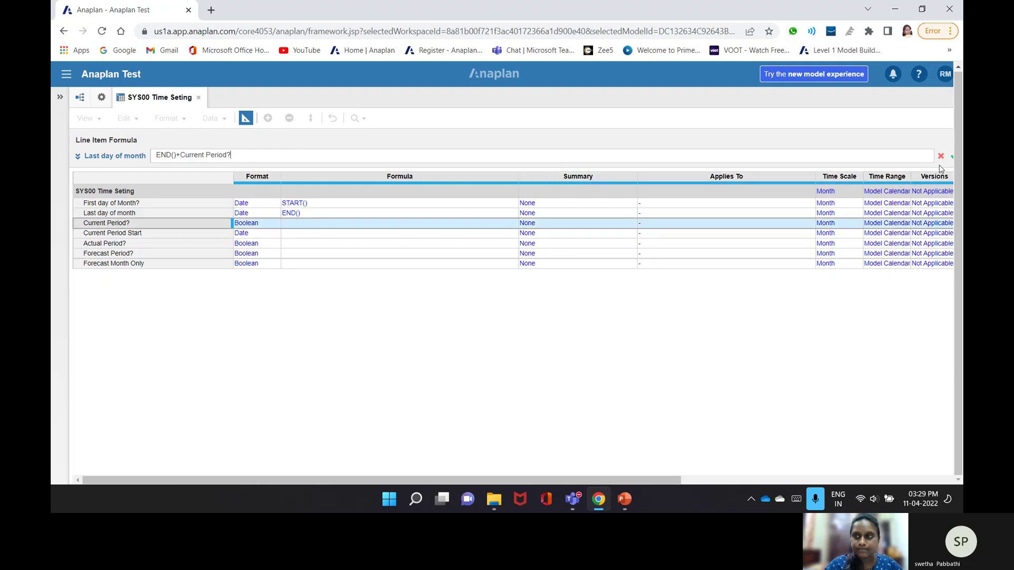
key("Escape")
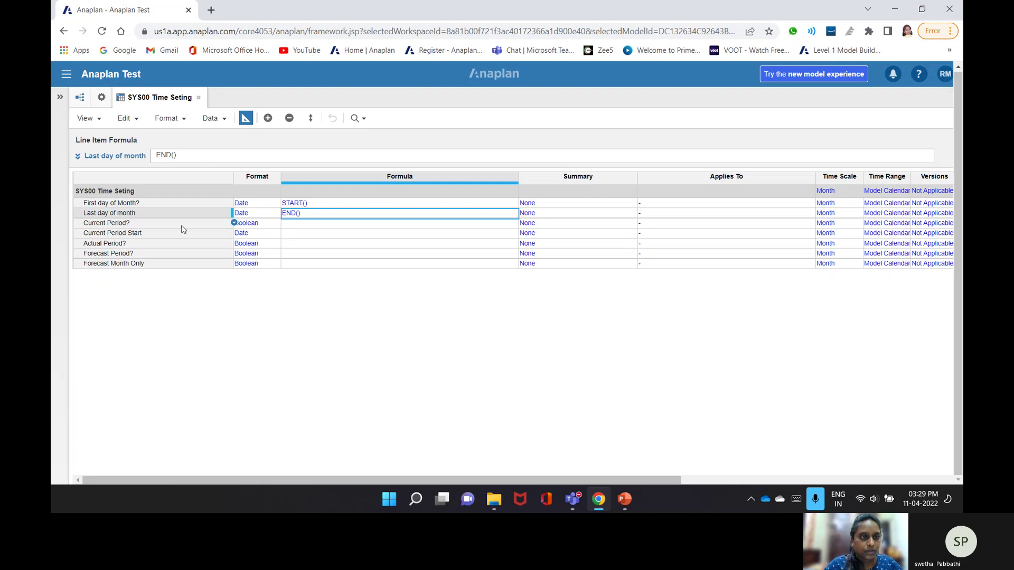
left_click(183, 227)
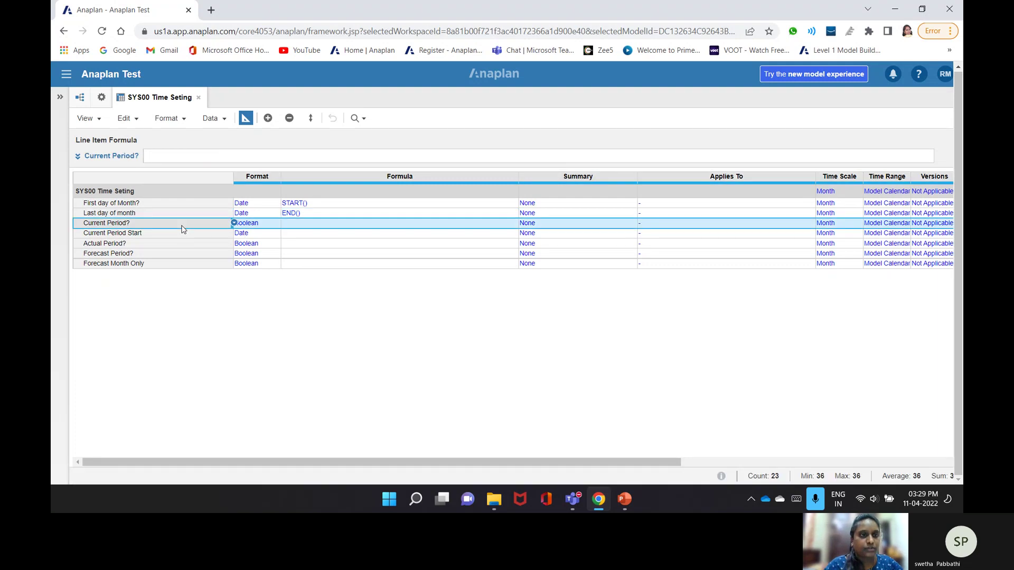
- Give Current Period? the formula CURRENTPERIODSTART() = START()
left_click(230, 156)
type("CURRE")
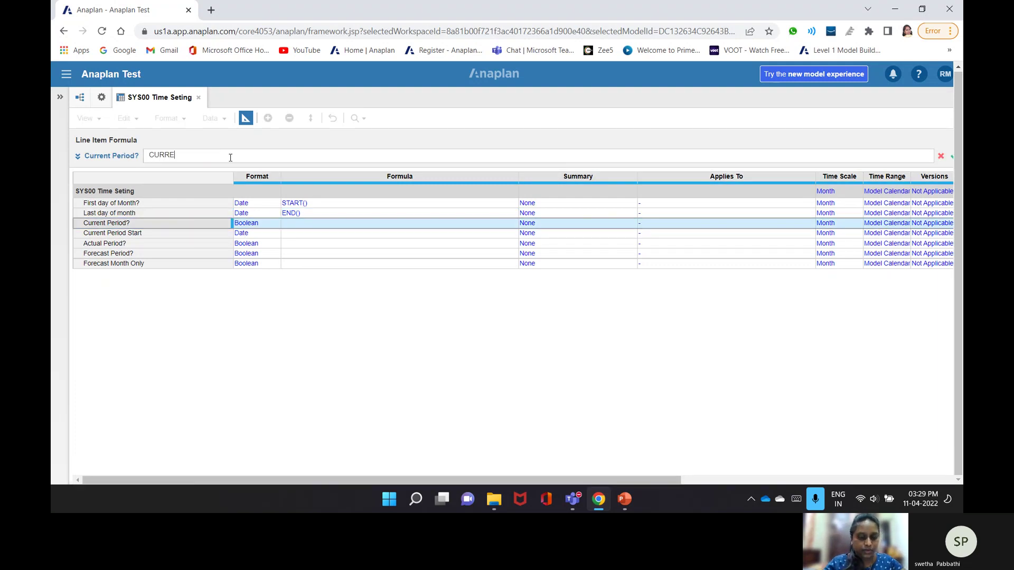
type("NTPERIOD")
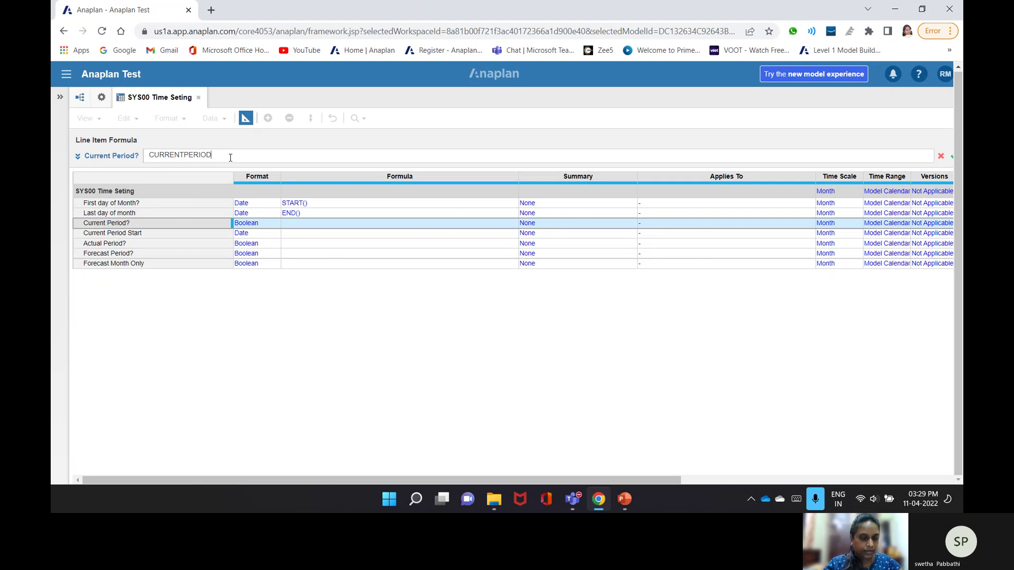
type("SRA")
key("BackSpace")
key("BackSpace")
type("T")
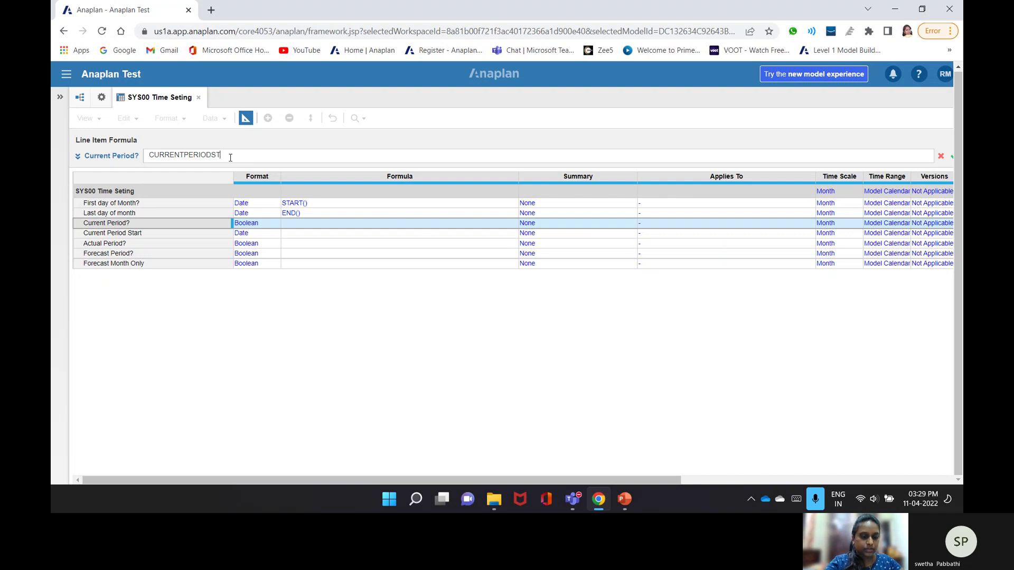
type("ART()=")
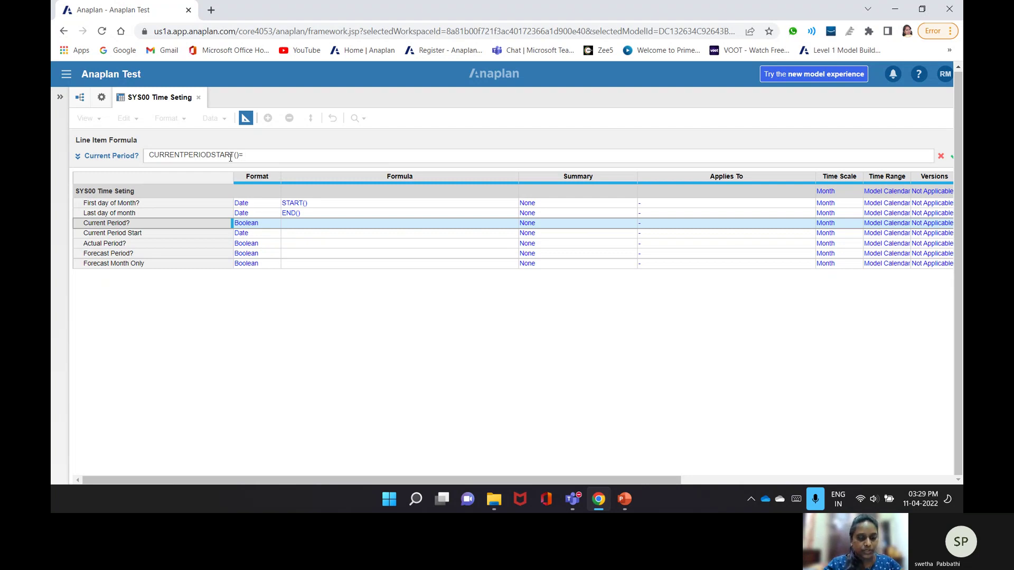
type("START")
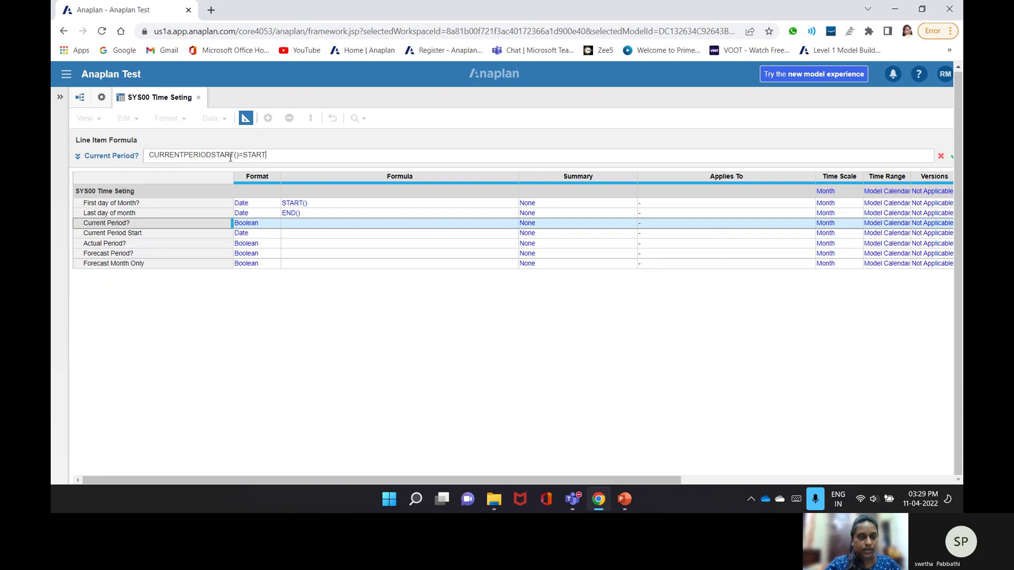
type("()")
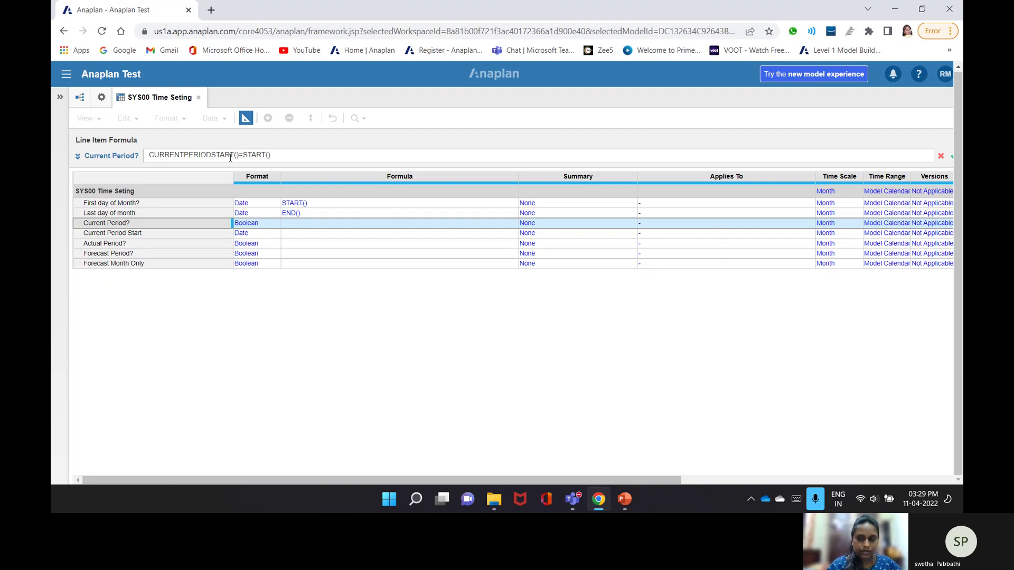
key("Return")
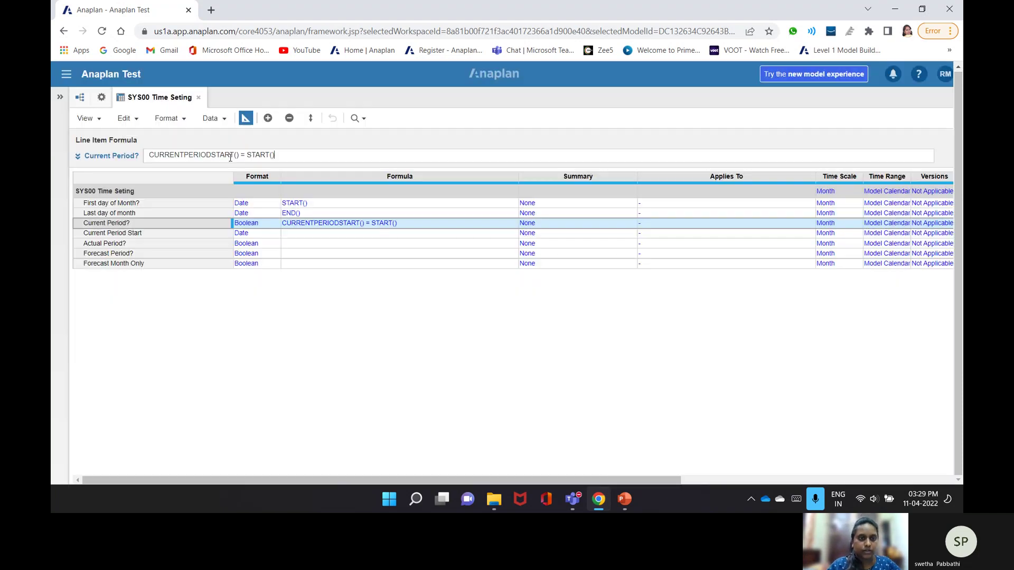
- Give Current Period Start the formula CURRENTPERIODSTART()
left_click(289, 235)
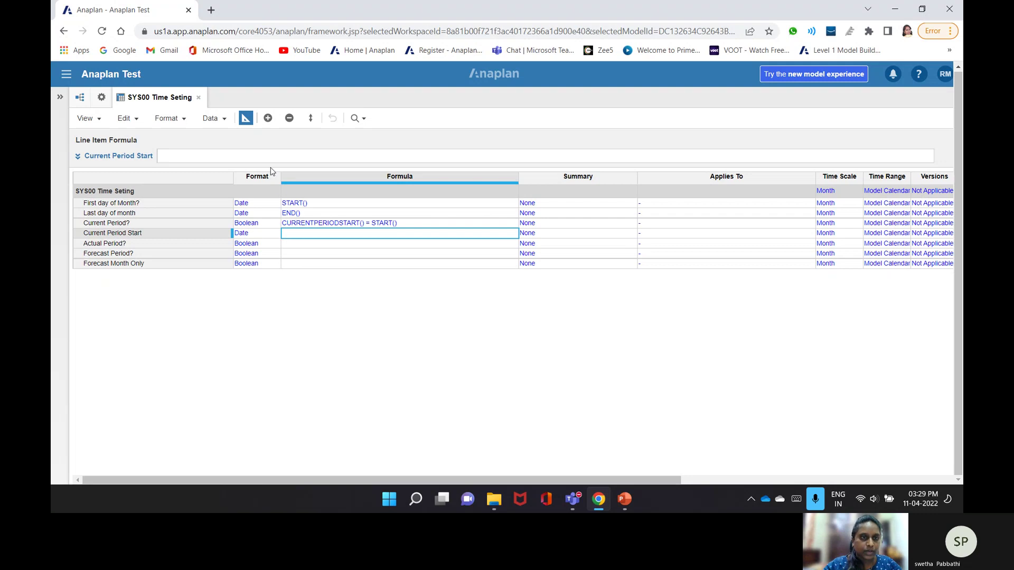
left_click(267, 154)
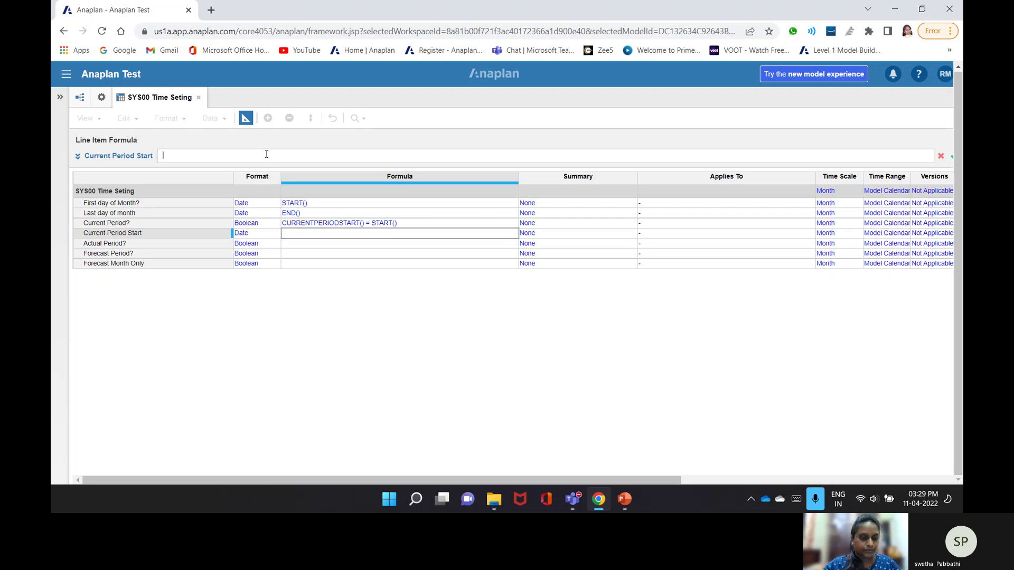
type("CURREN")
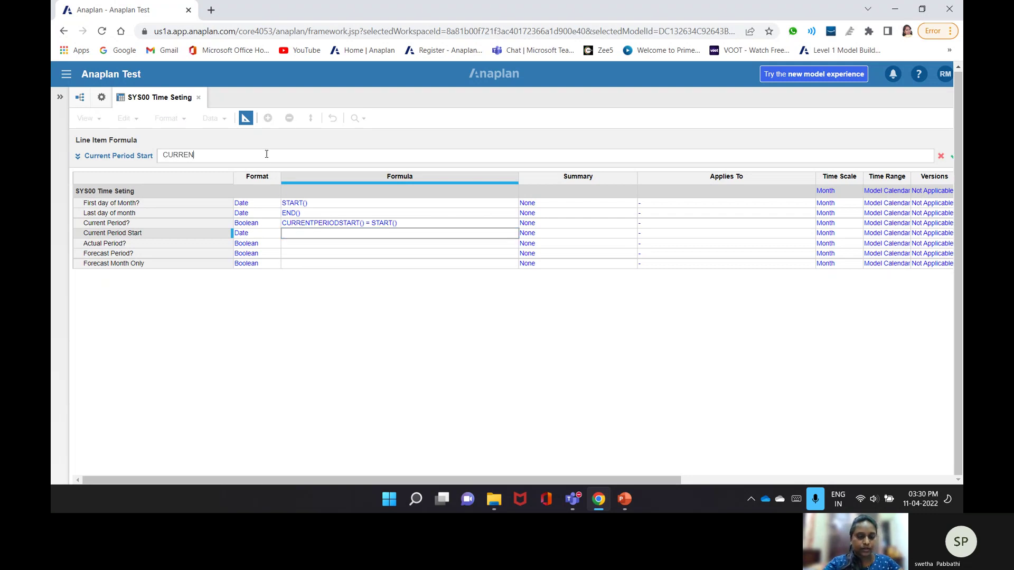
type("TPERIODSTART")
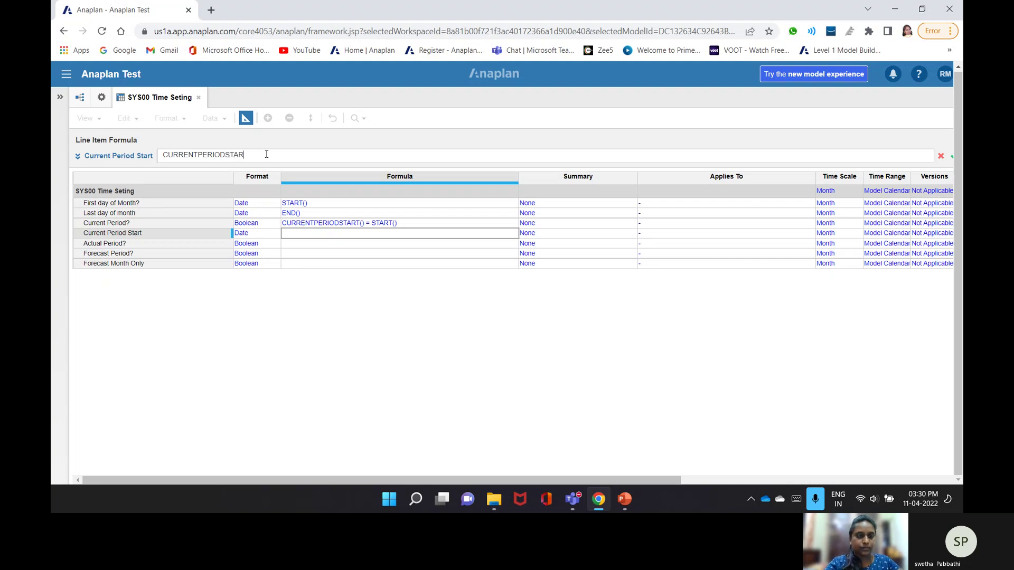
type("()")
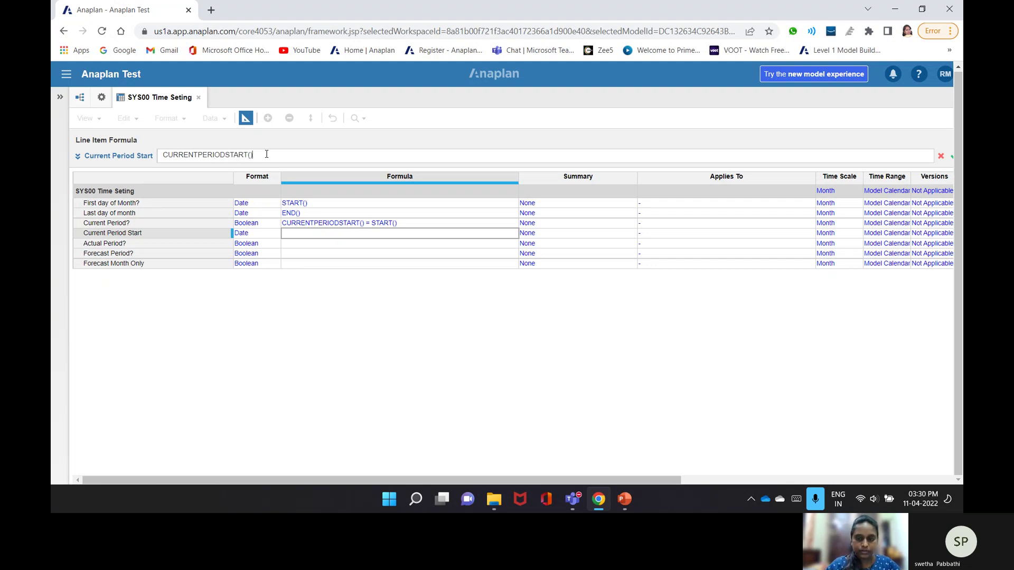
key("Return")
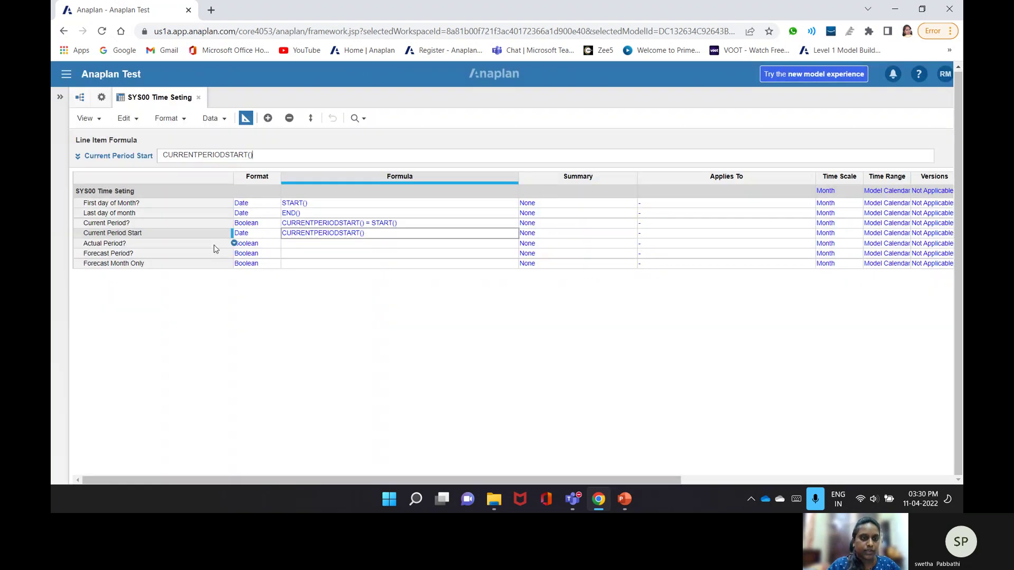
left_click(214, 244)
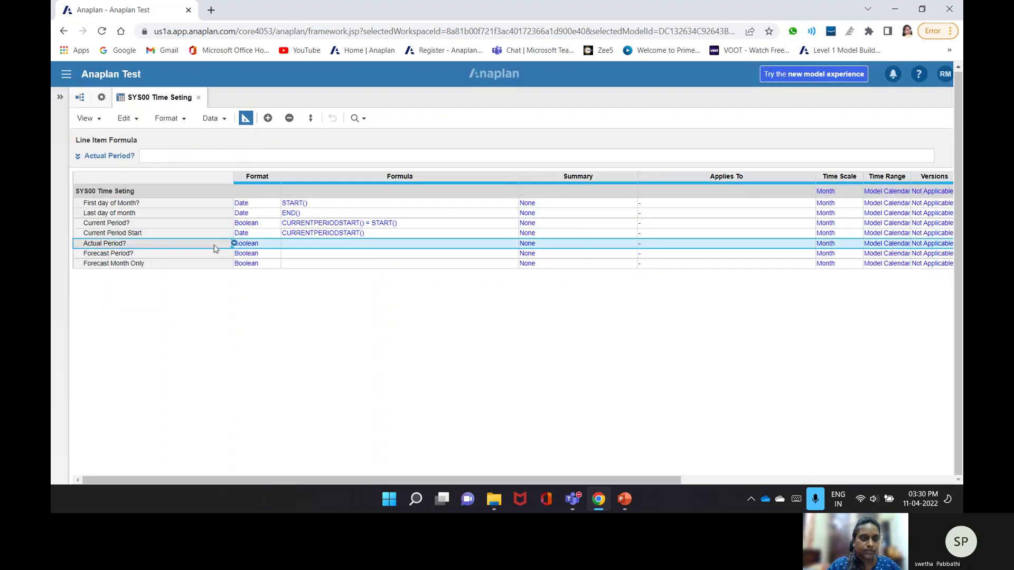
- Write START() >= Current Period Start as the Actual Period? formula, correcting its comparison operator
left_click(236, 156)
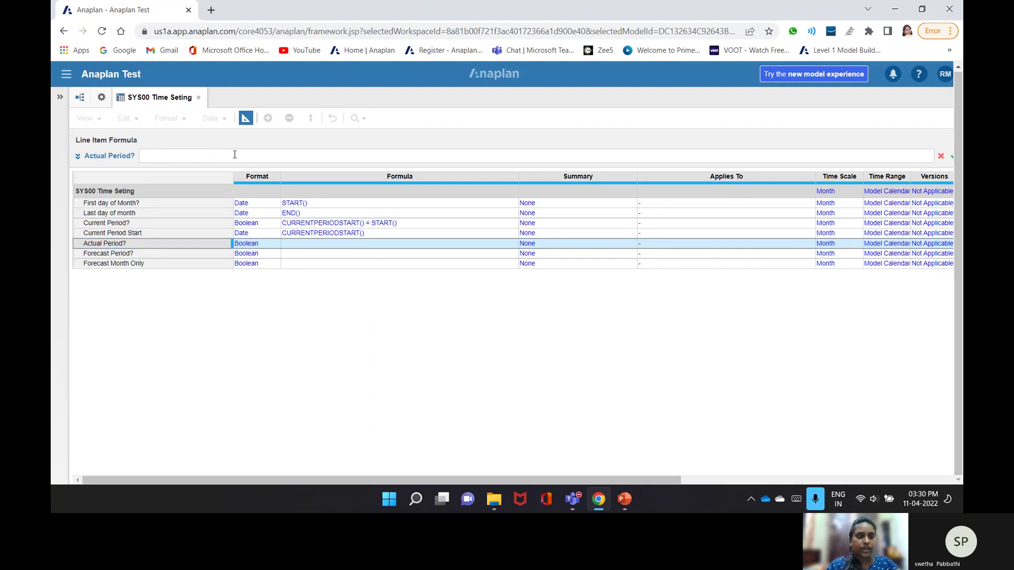
type("STA")
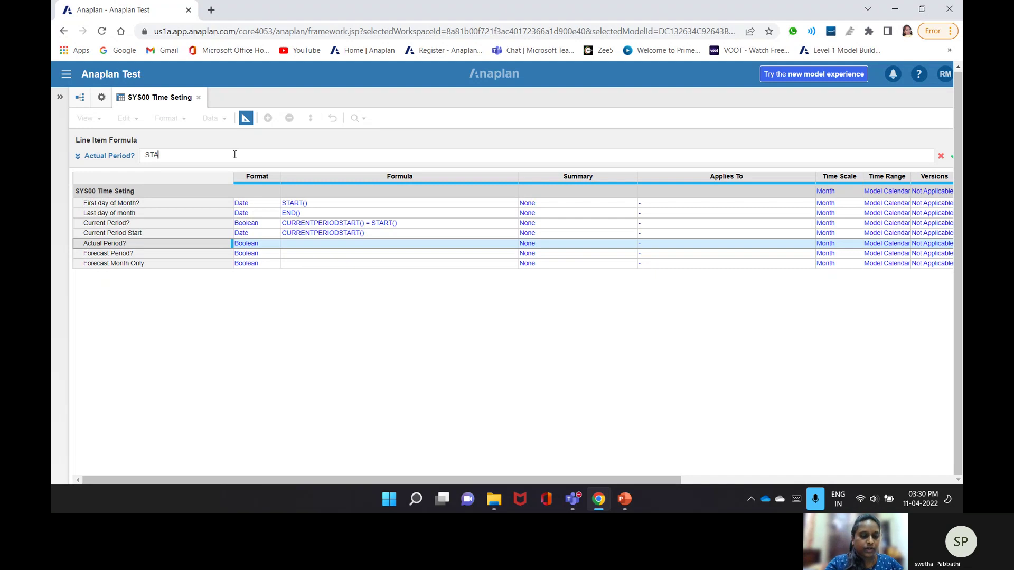
type("RT() >=")
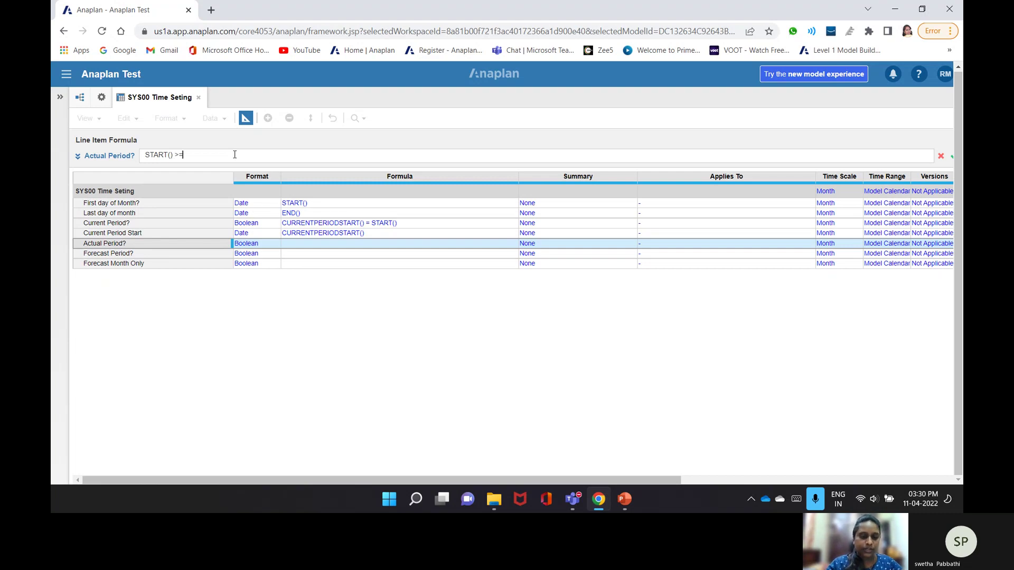
left_click(179, 234)
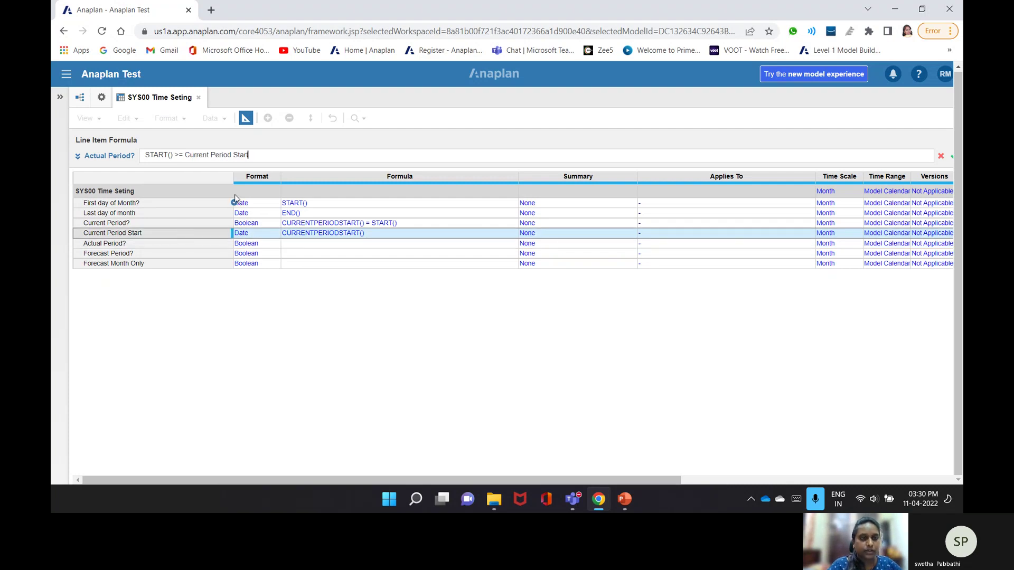
key("Return")
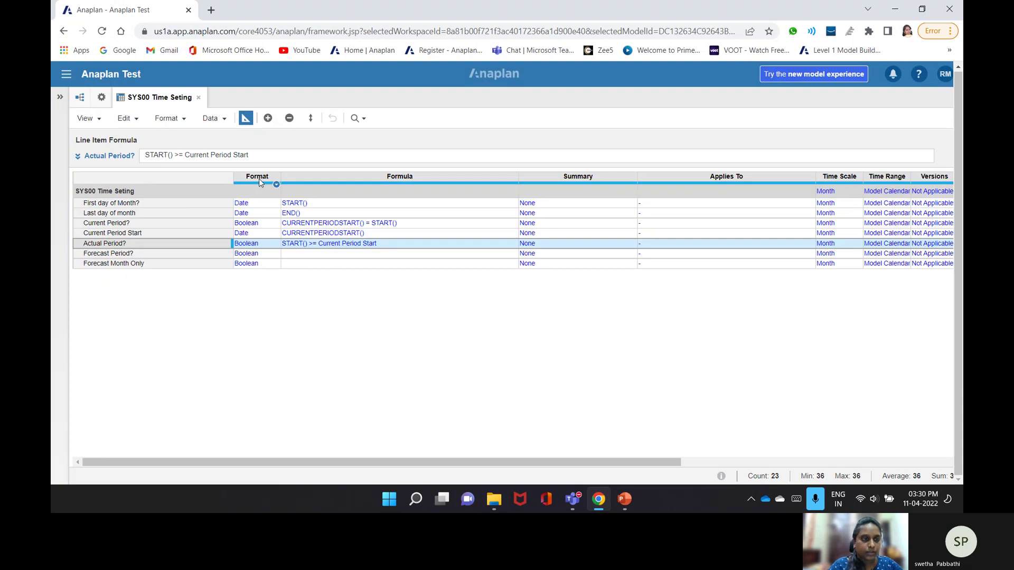
left_click(188, 253)
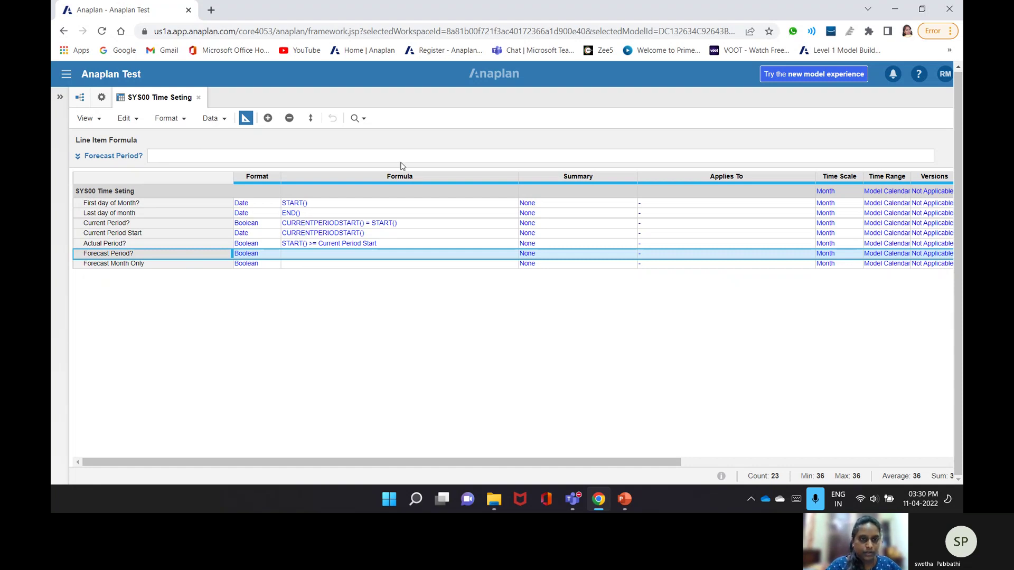
left_click(313, 246)
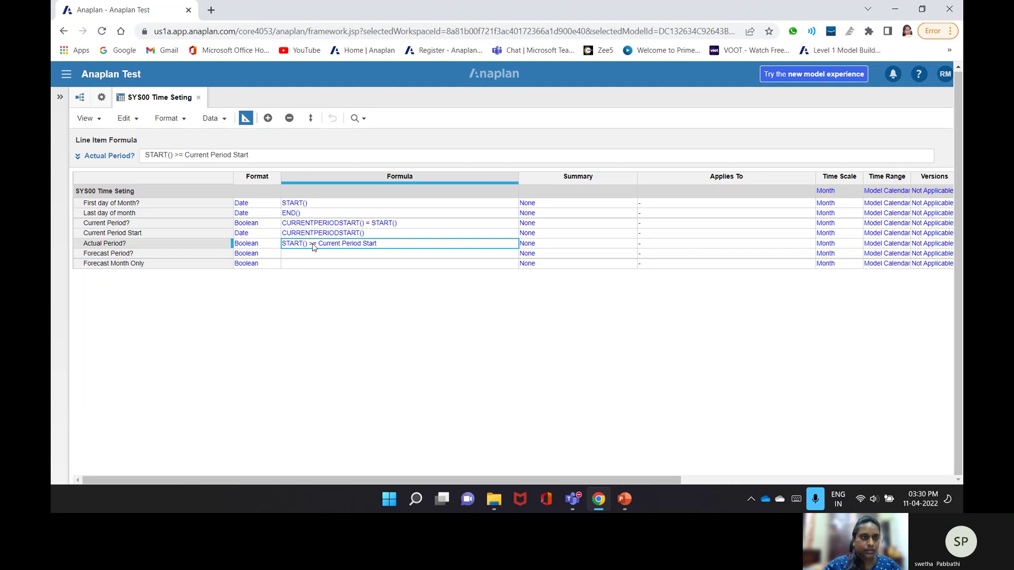
left_click(182, 155)
key("BackSpace")
key("BackSpace")
type("<")
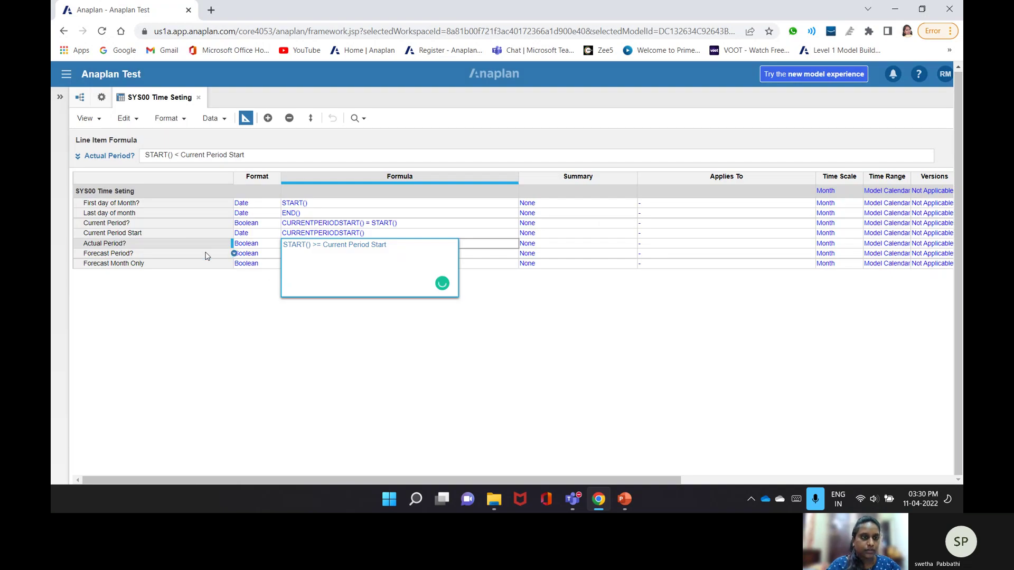
left_click(205, 254)
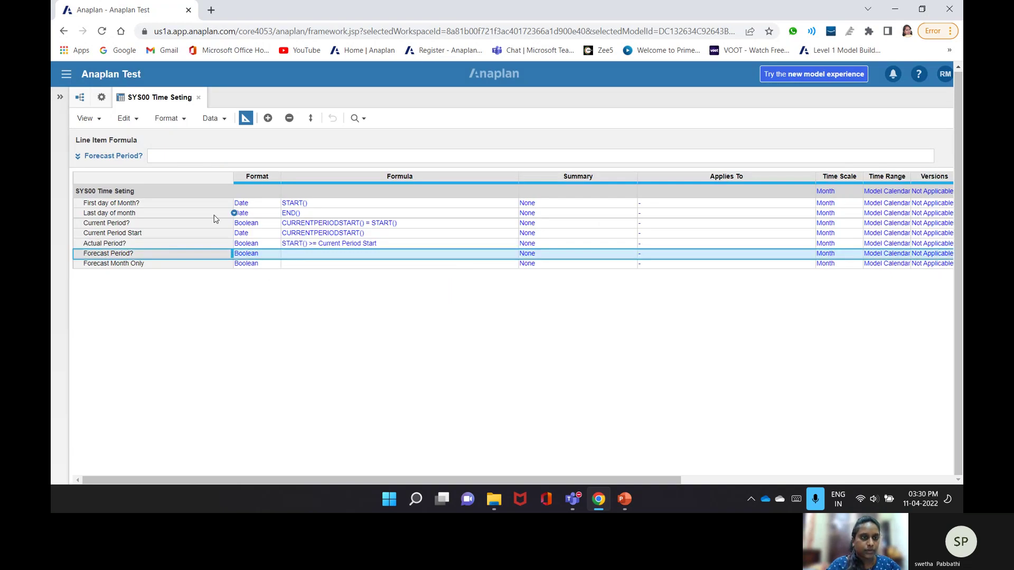
- Enter START() >= Current Period Start as the Forecast Period? formula, fixing the mistyped START
left_click(236, 152)
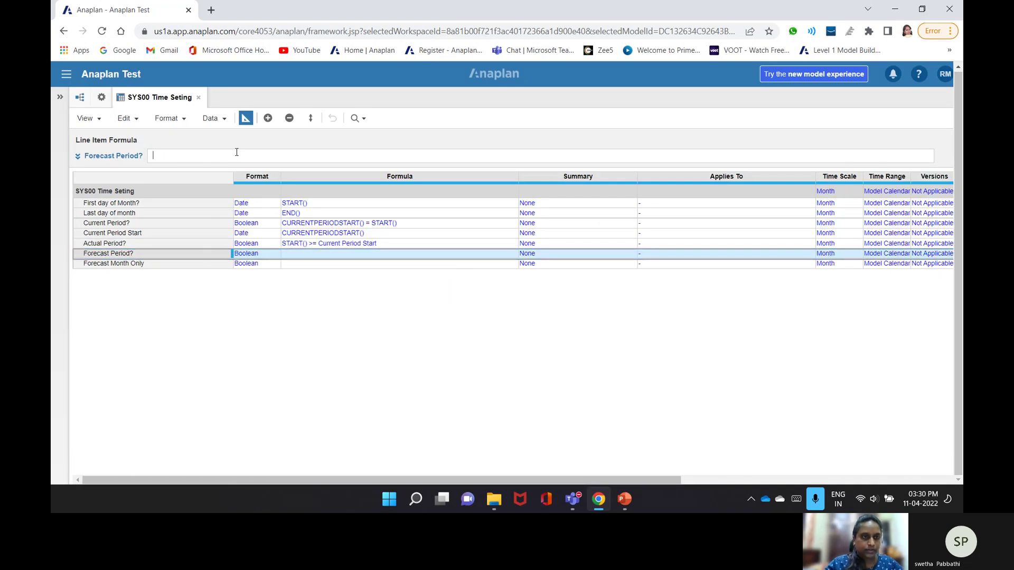
type("sATR")
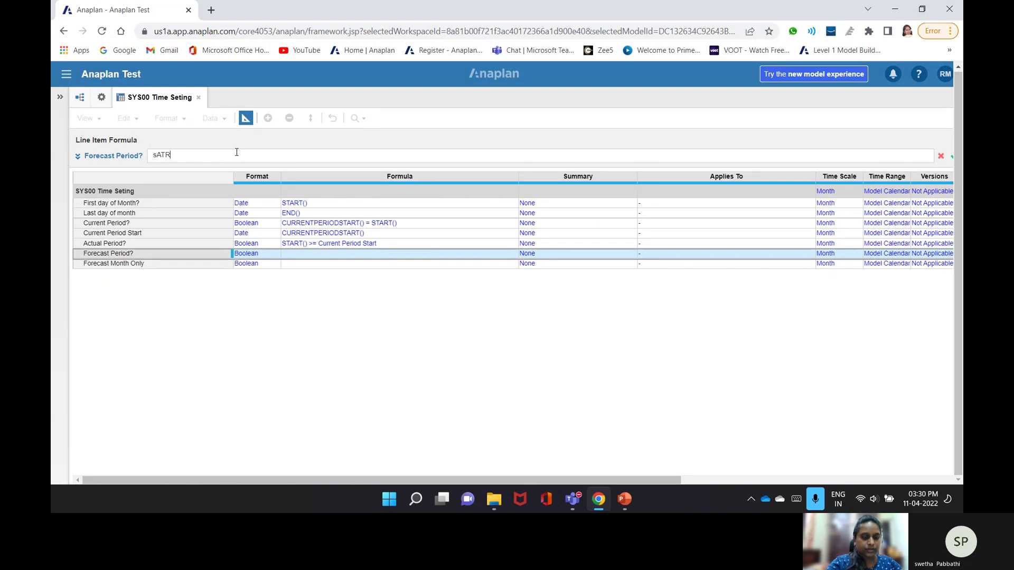
type("T()")
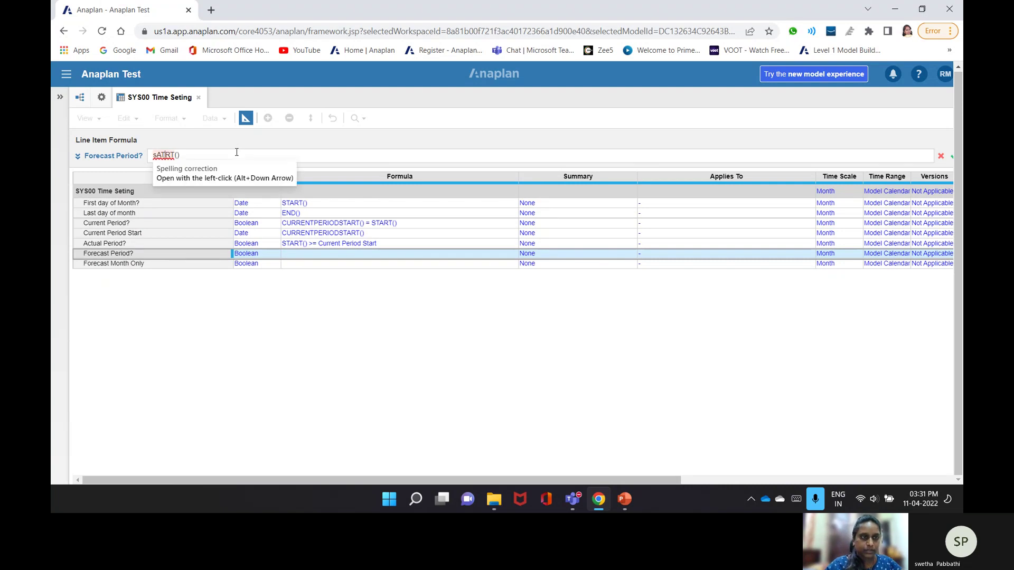
key("Home")
key("Delete")
key("Delete")
key("Delete")
type("STA")
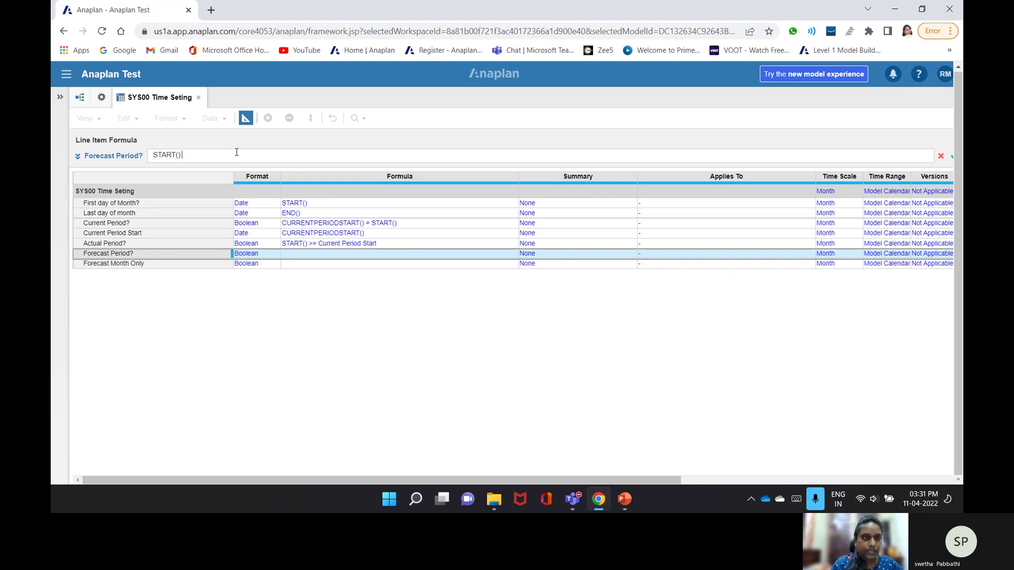
type(">=")
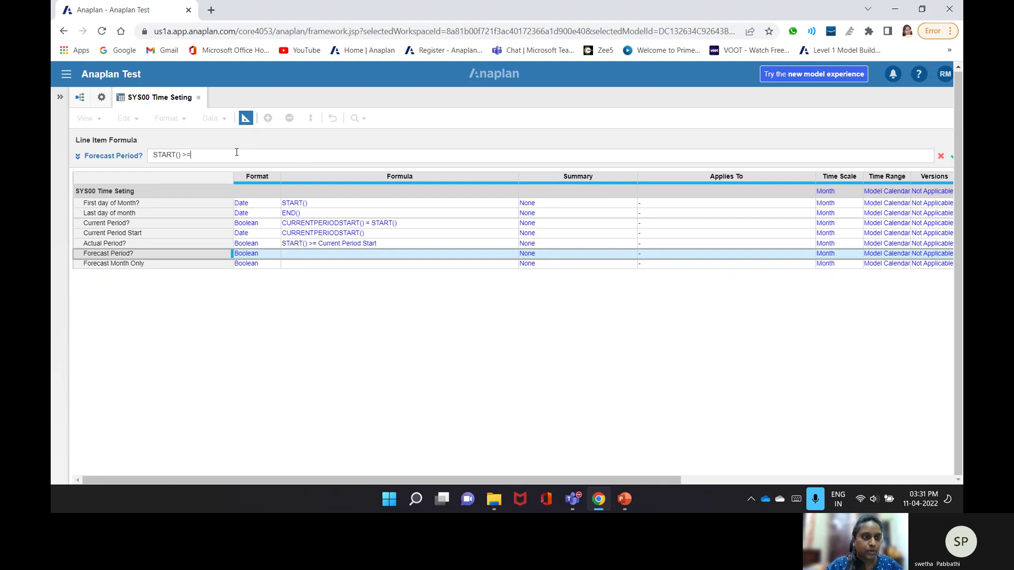
left_click(148, 237)
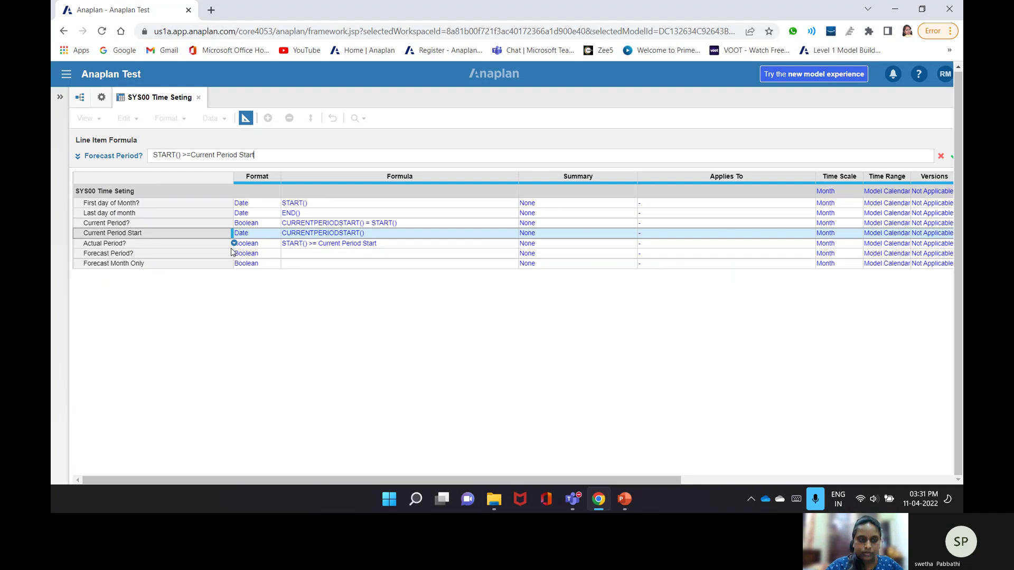
key("Return")
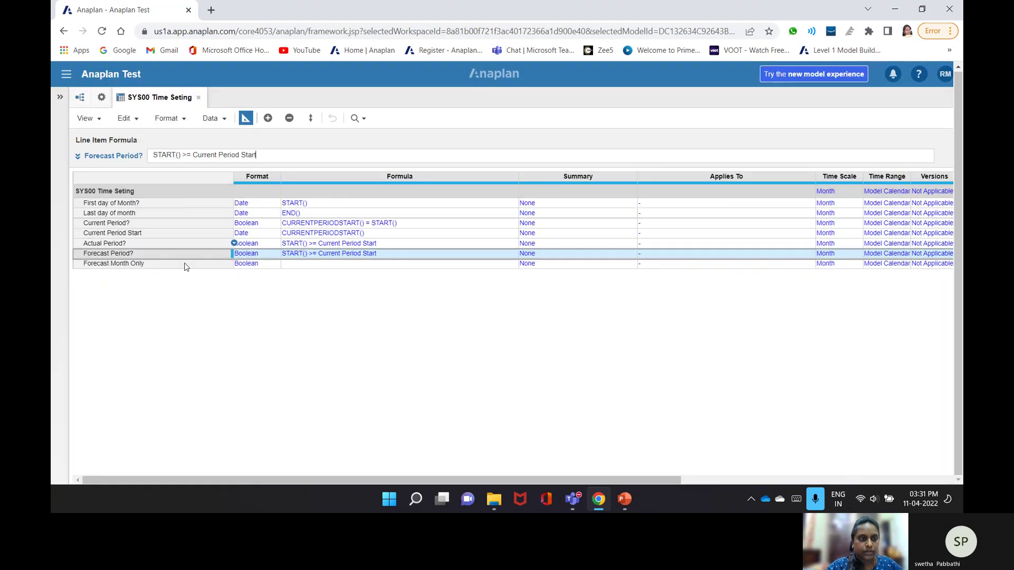
left_click(184, 264)
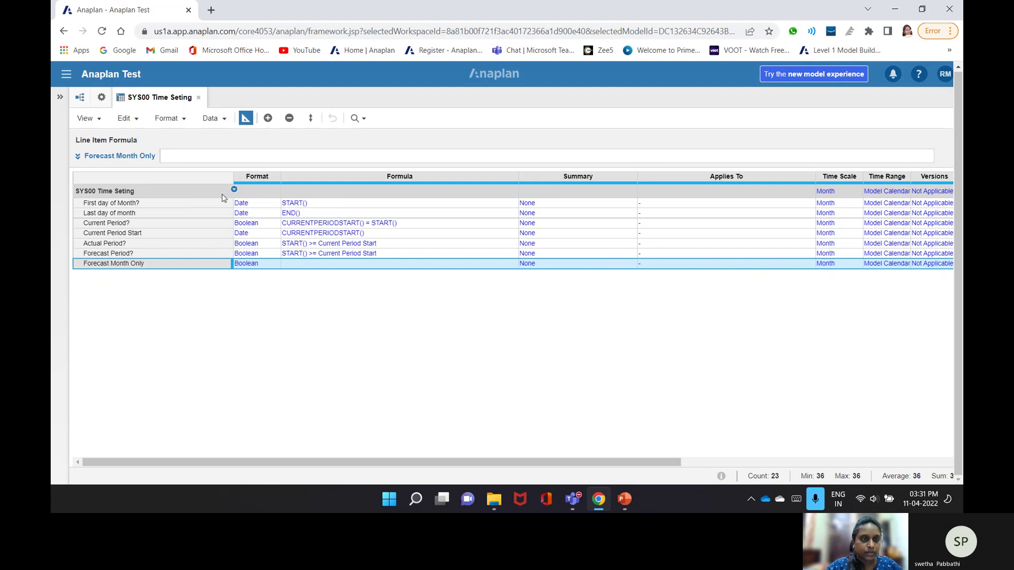
- Set Forecast Month Only to START() >= Current Period Start, then switch back to the monthly grid
left_click(231, 157)
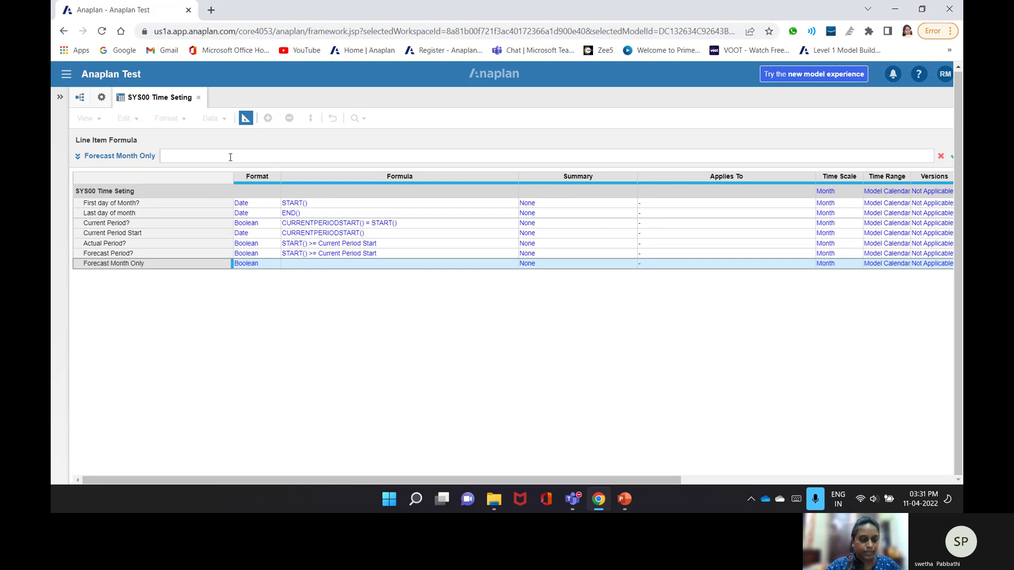
type("START")
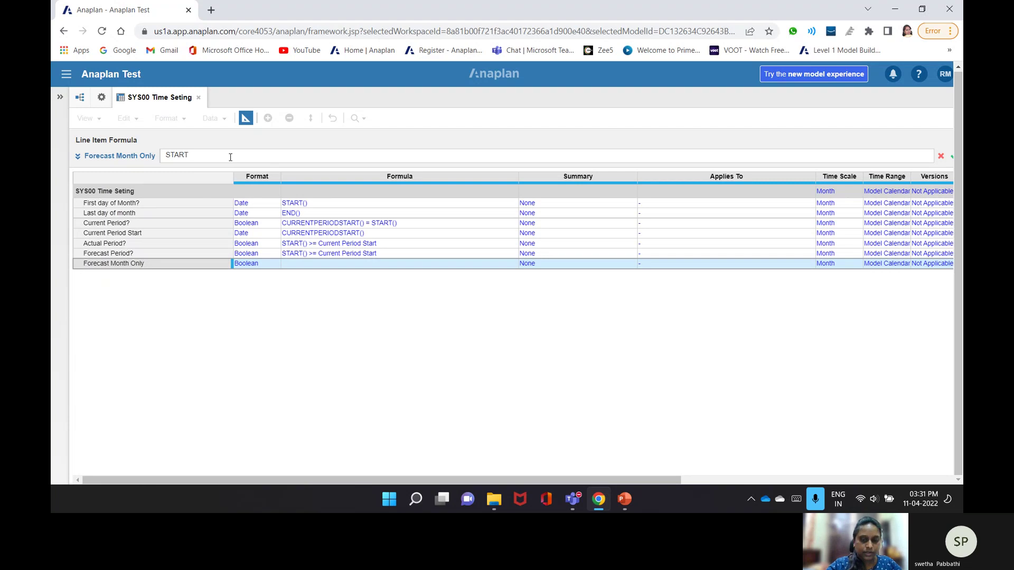
type("()")
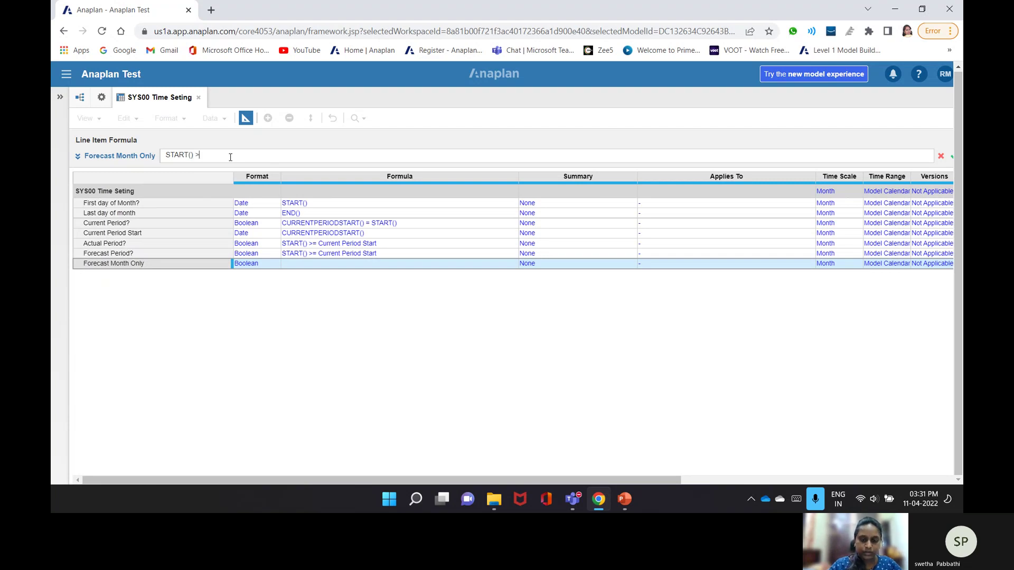
type(" >=")
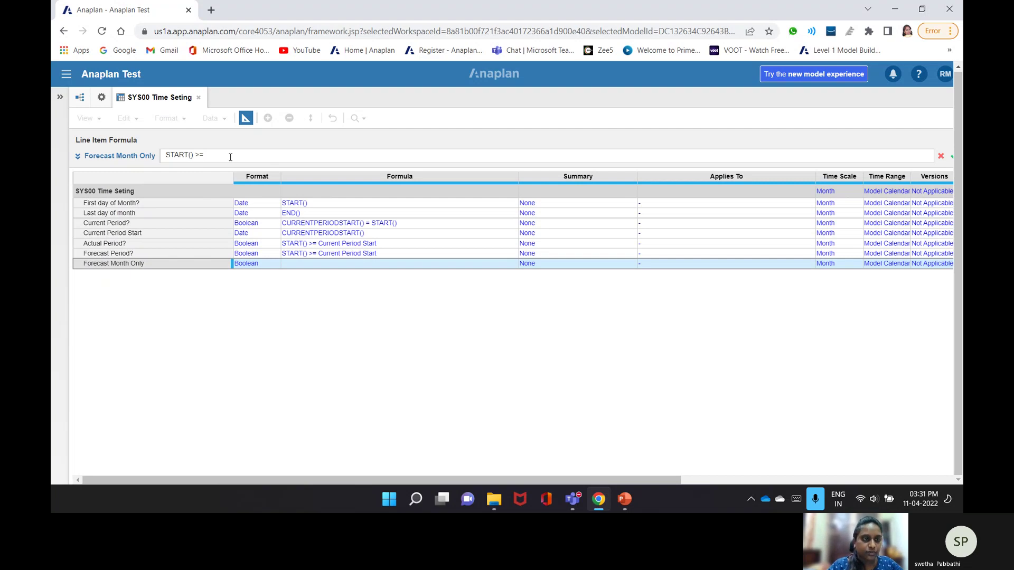
left_click(121, 237)
key("Return")
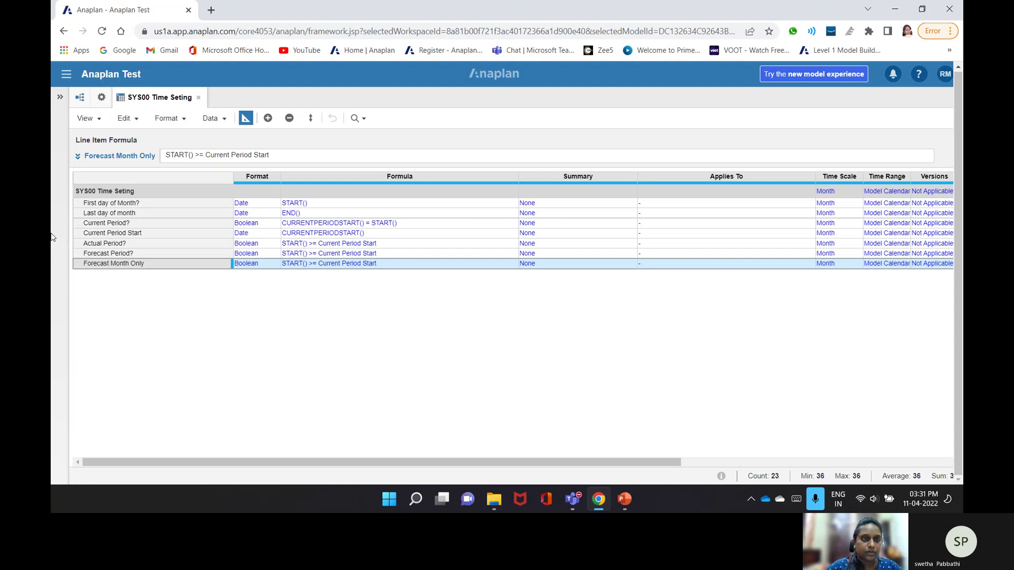
left_click(245, 118)
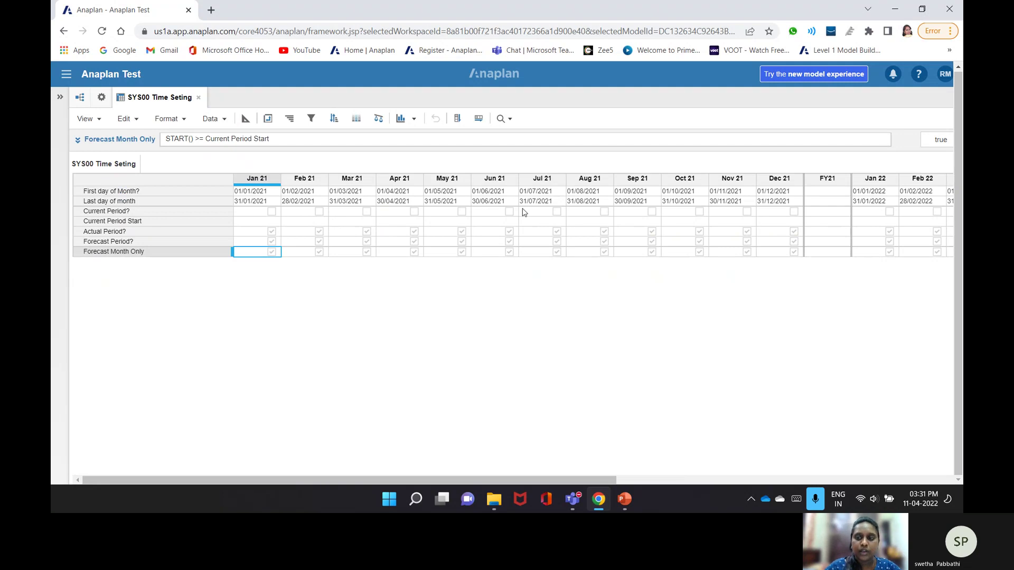
- Bring up a New Module dialog from the Modules list in Model Settings
left_click_drag(601, 480, 127, 437)
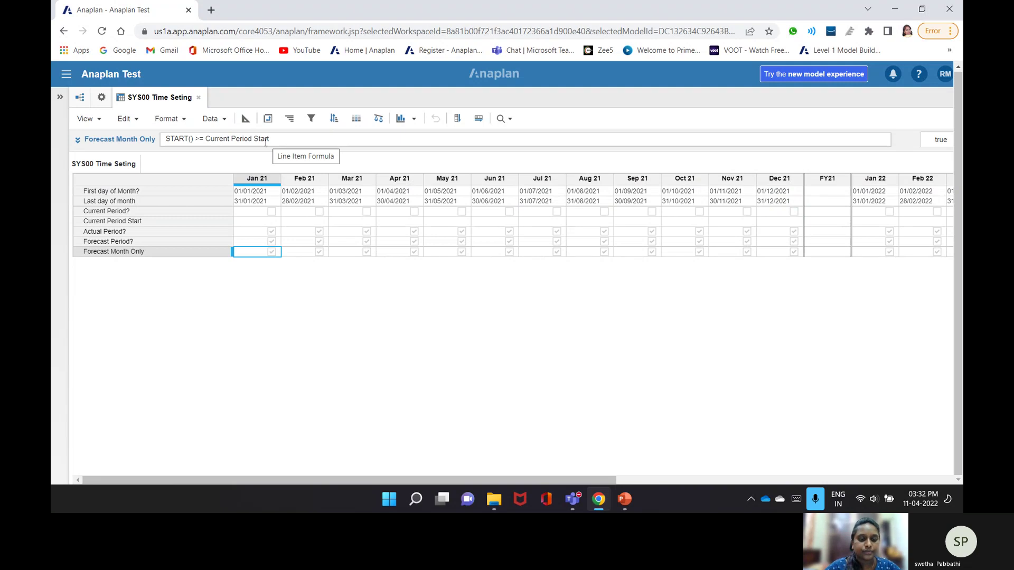
left_click(99, 97)
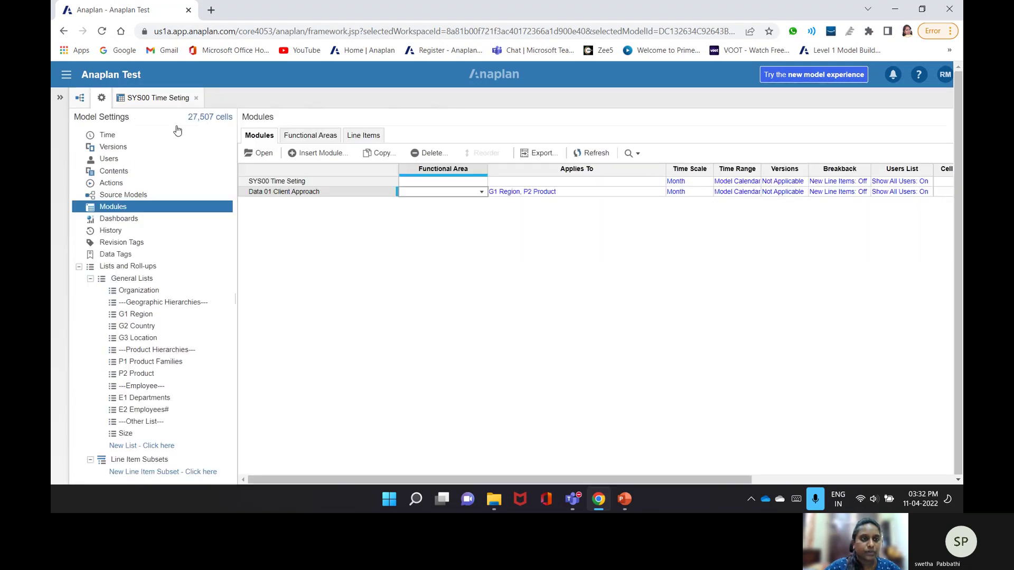
left_click(310, 154)
left_click(411, 140)
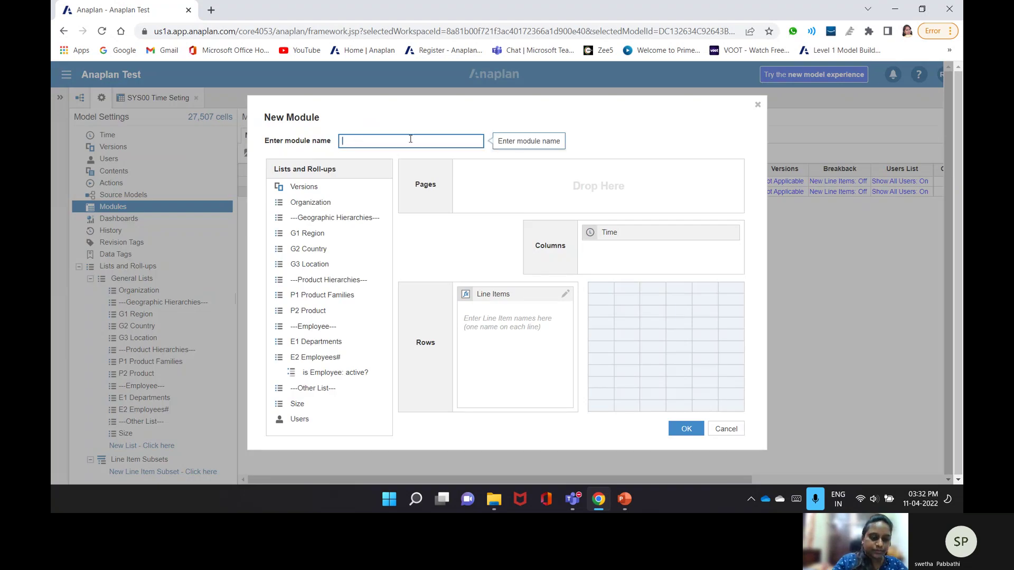
- Name the new module SYS 01 TIME SETTING BY YEAR, keeping Time in columns
type("SYS01")
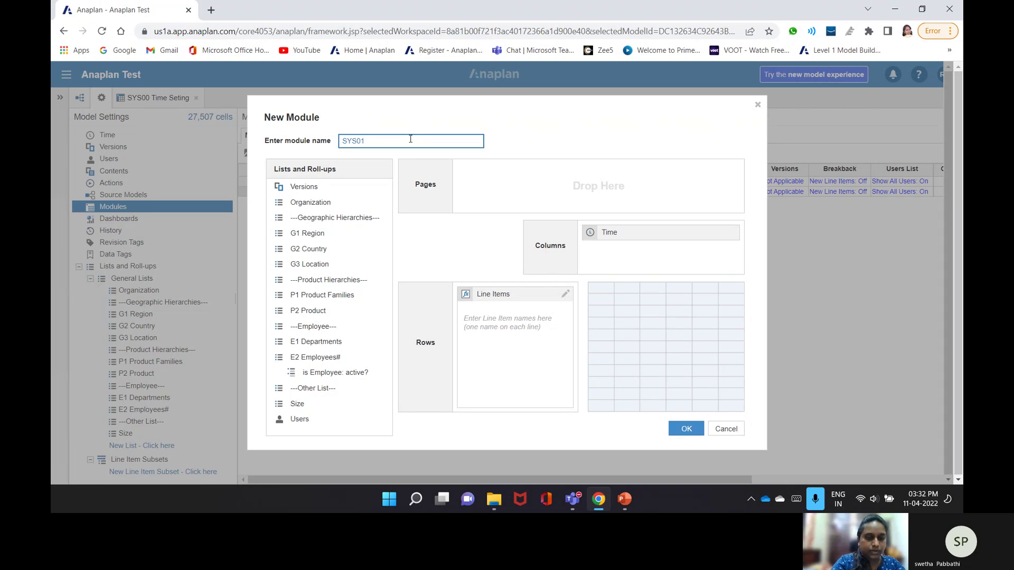
type("i")
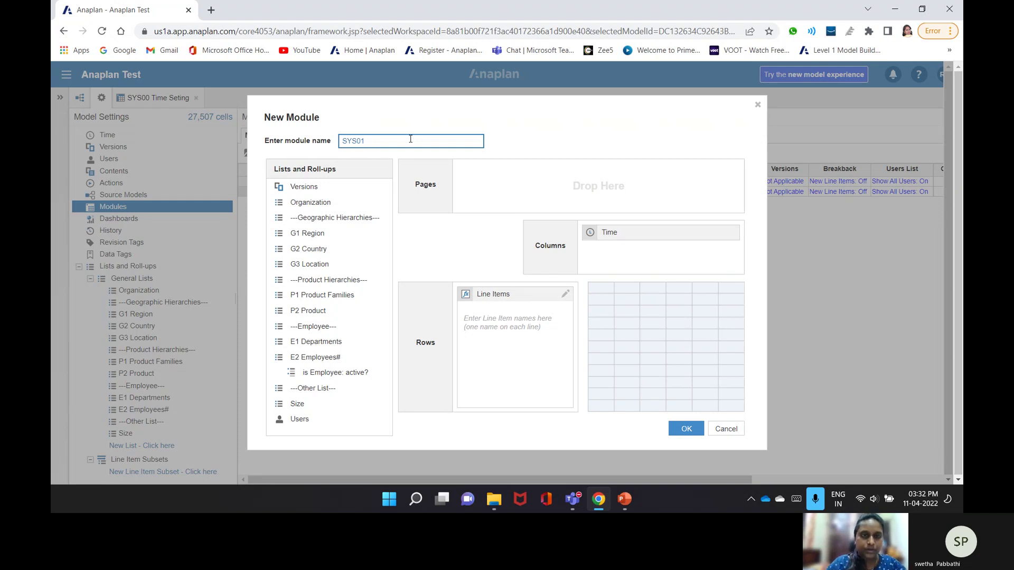
type("01")
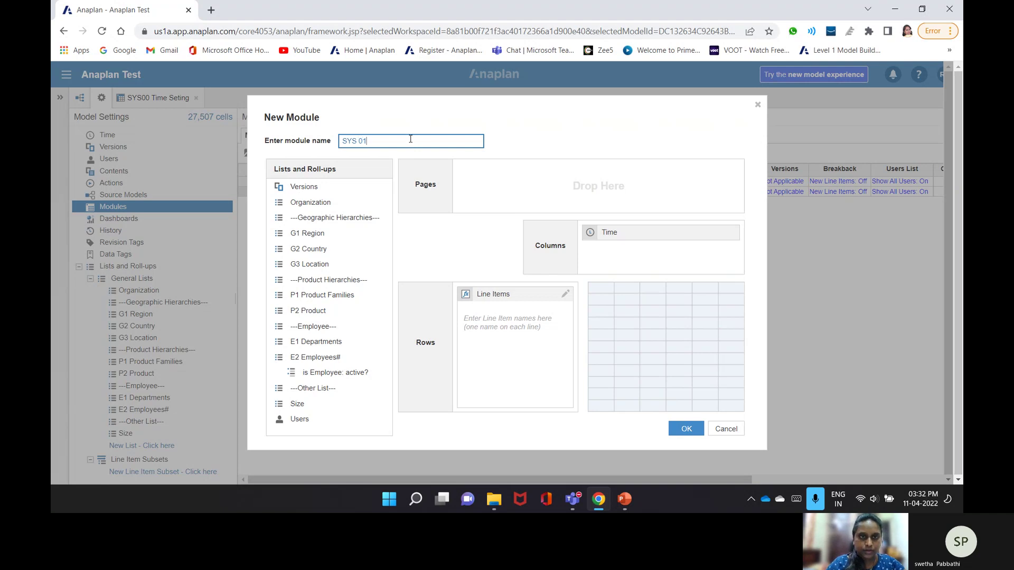
type(" TIME")
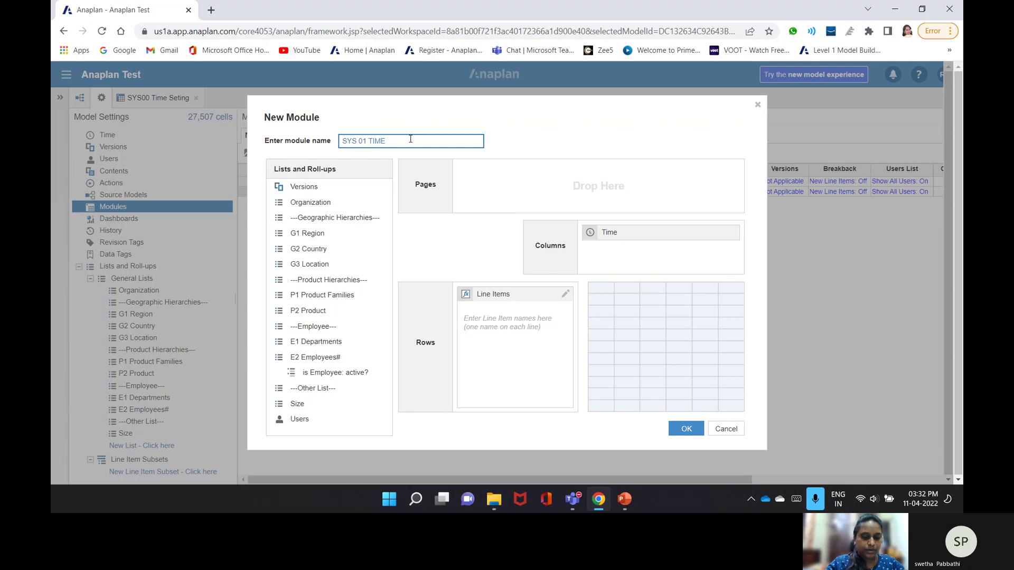
type(" SETTING BY YEAR")
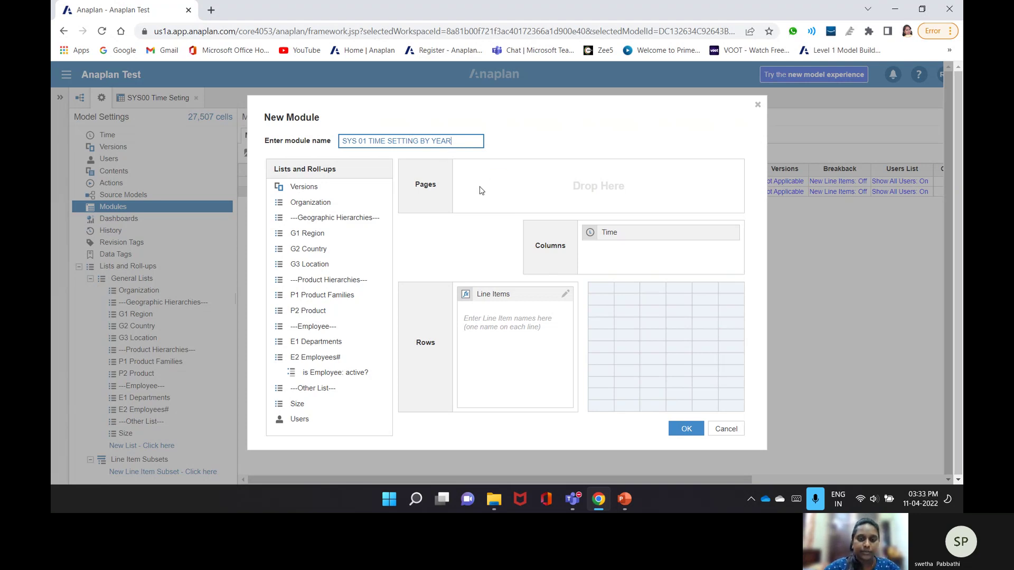
left_click(622, 236)
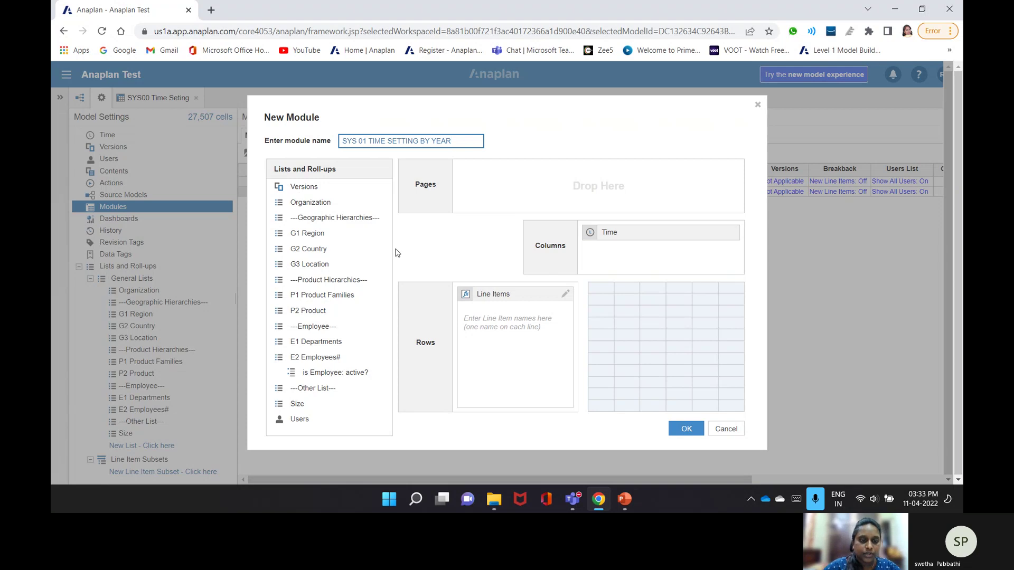
- Add line items Years only? and Forecast Year?, then create the module
left_click(522, 326)
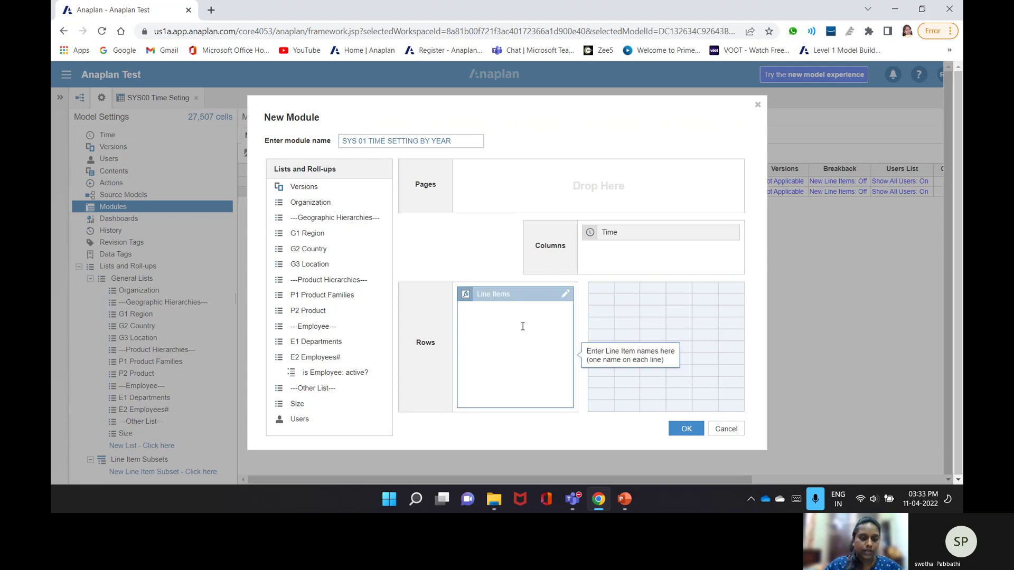
type("YE")
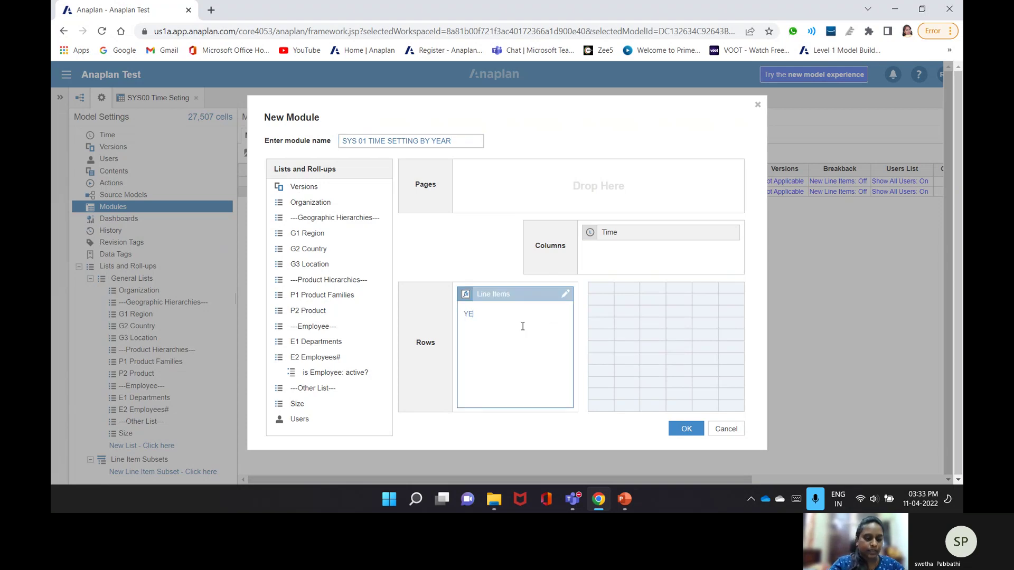
key("BackSpace")
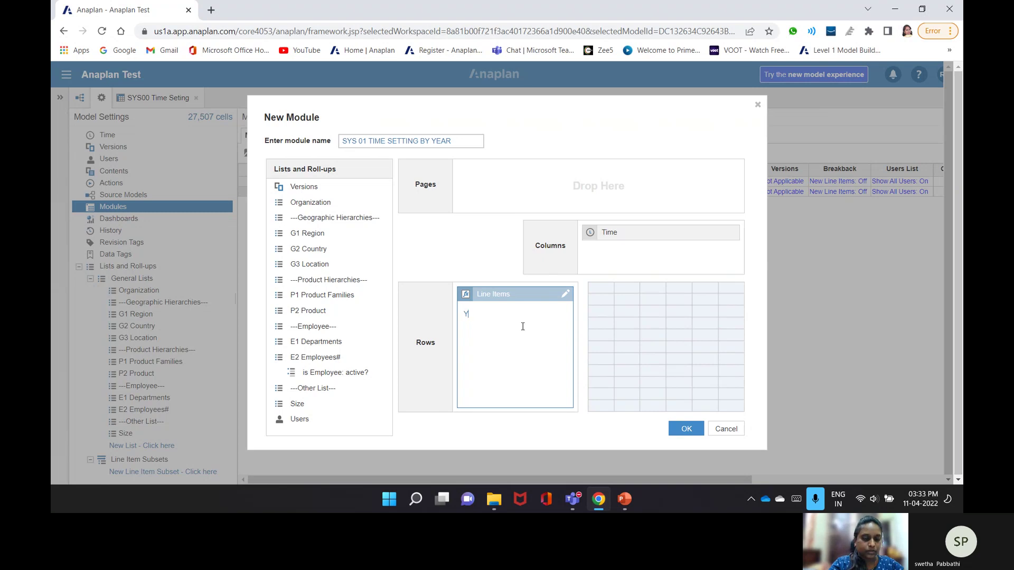
type("ears only")
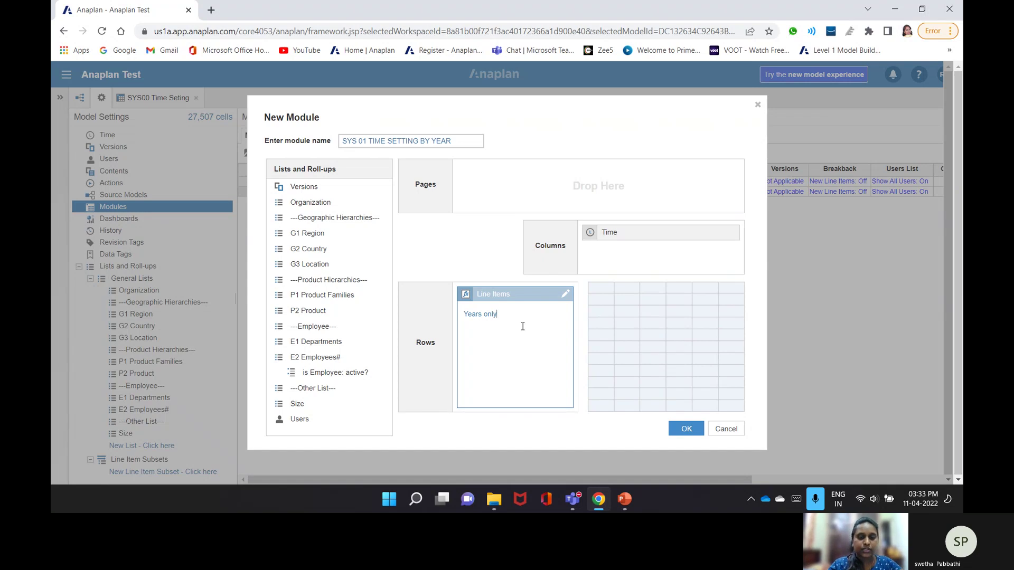
type("? ")
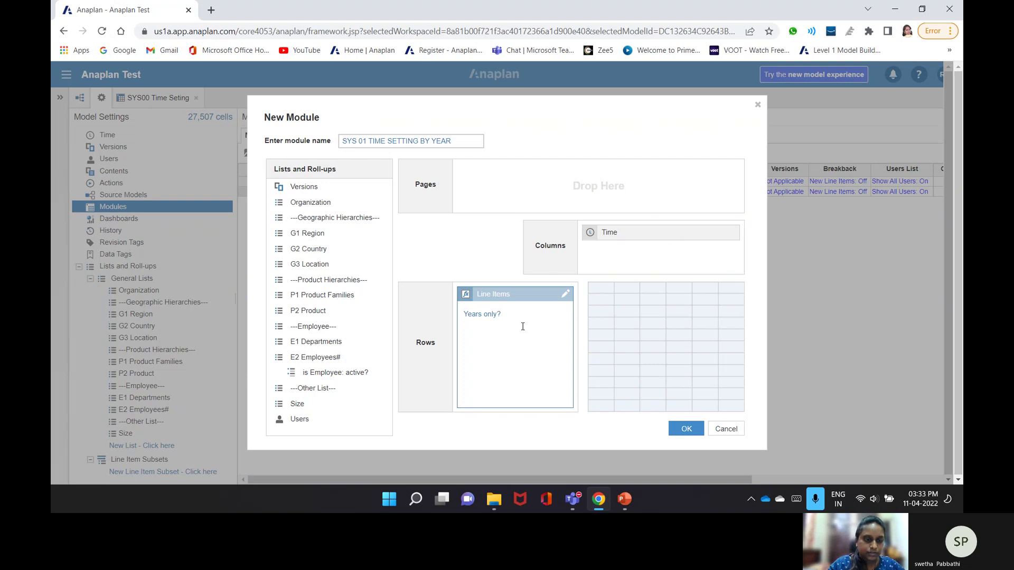
type("Fore")
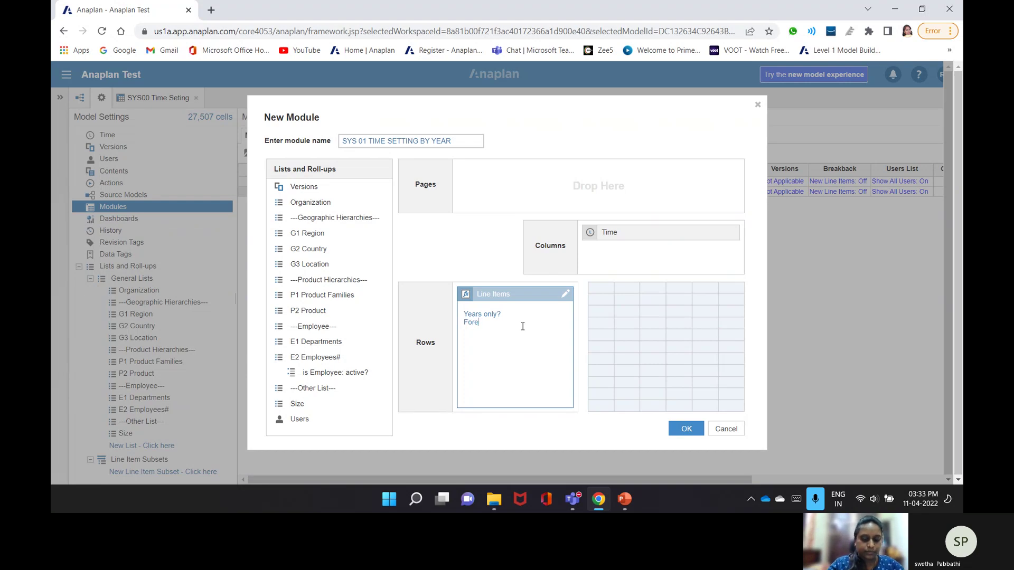
type("cast")
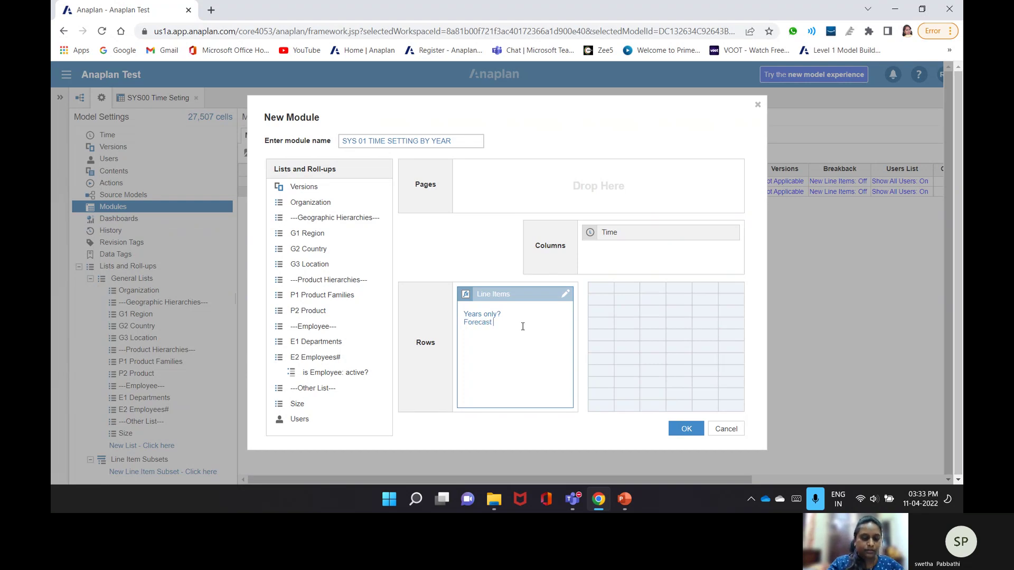
type(" Year")
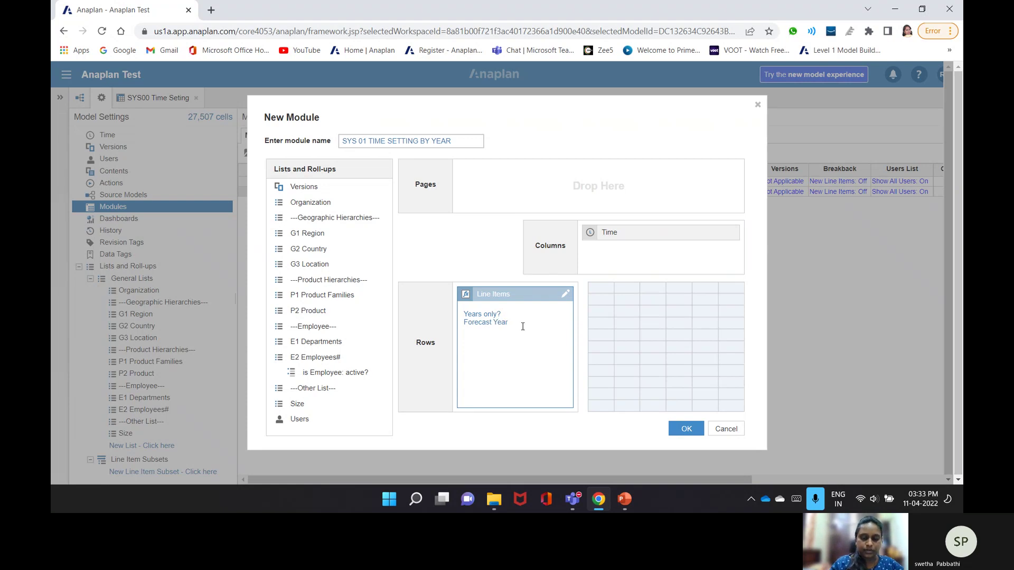
type("?")
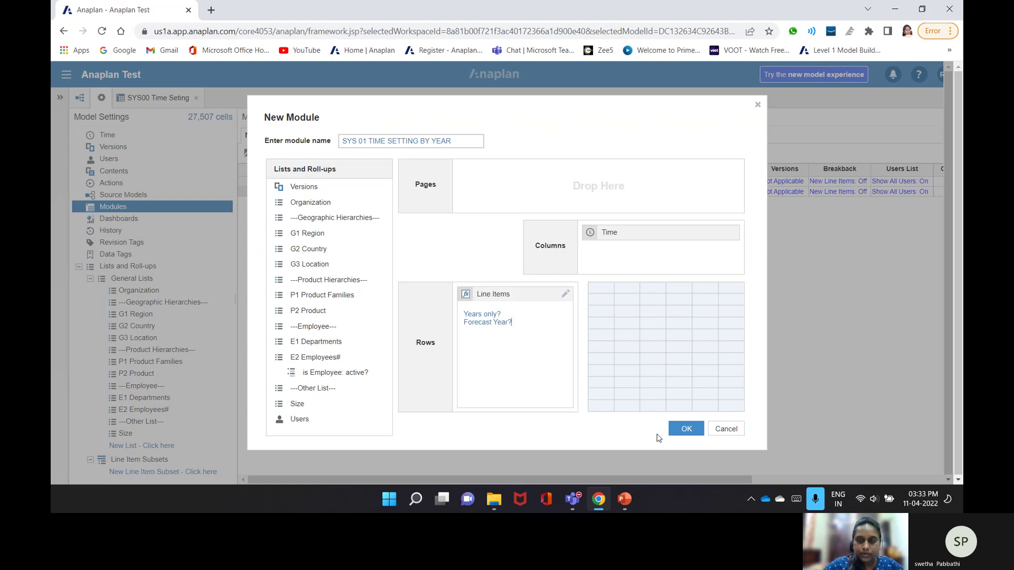
left_click(684, 428)
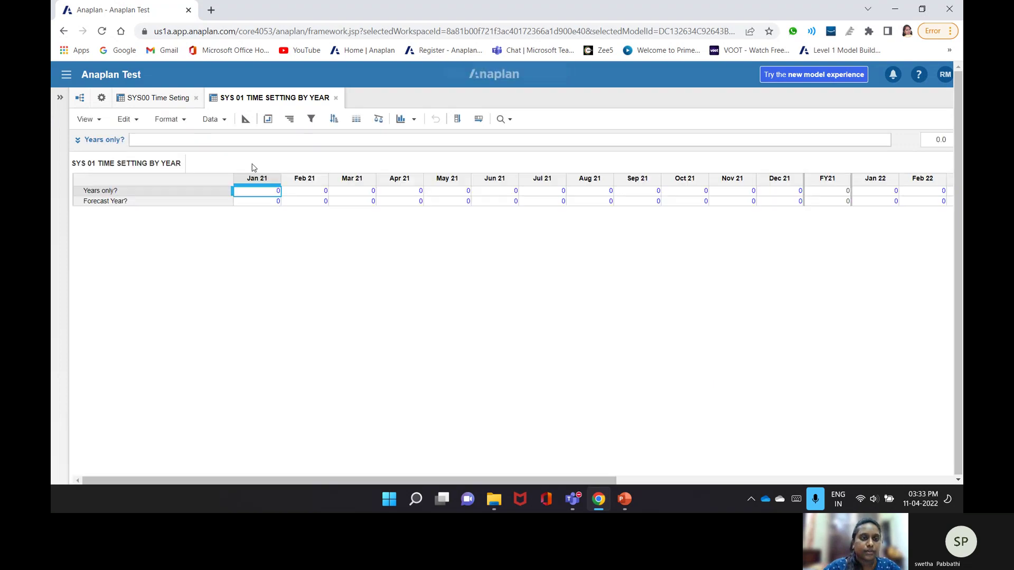
- In Blueprint view, set both Years only? and Forecast Year? formats to Boolean
left_click(245, 120)
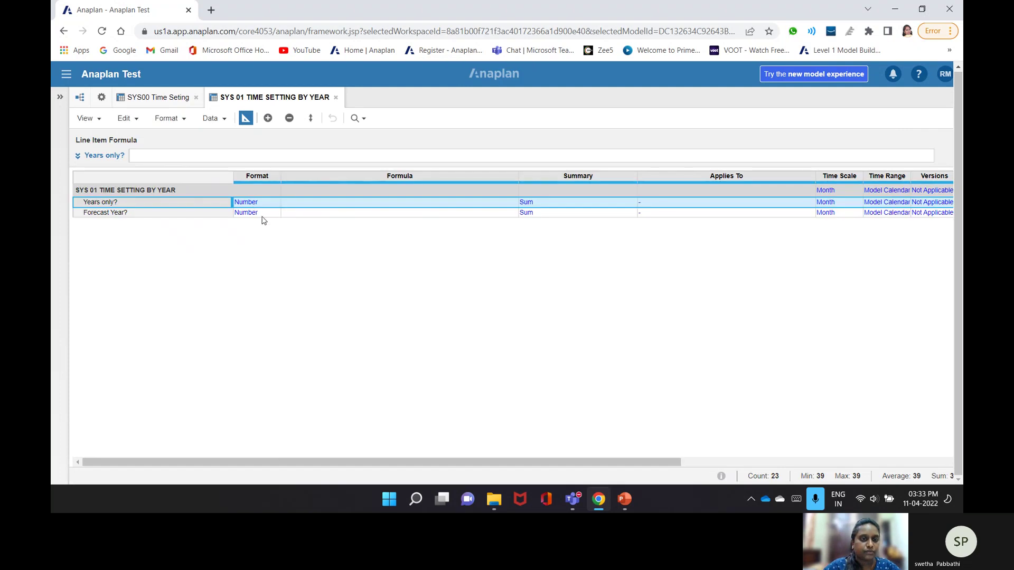
left_click(275, 203)
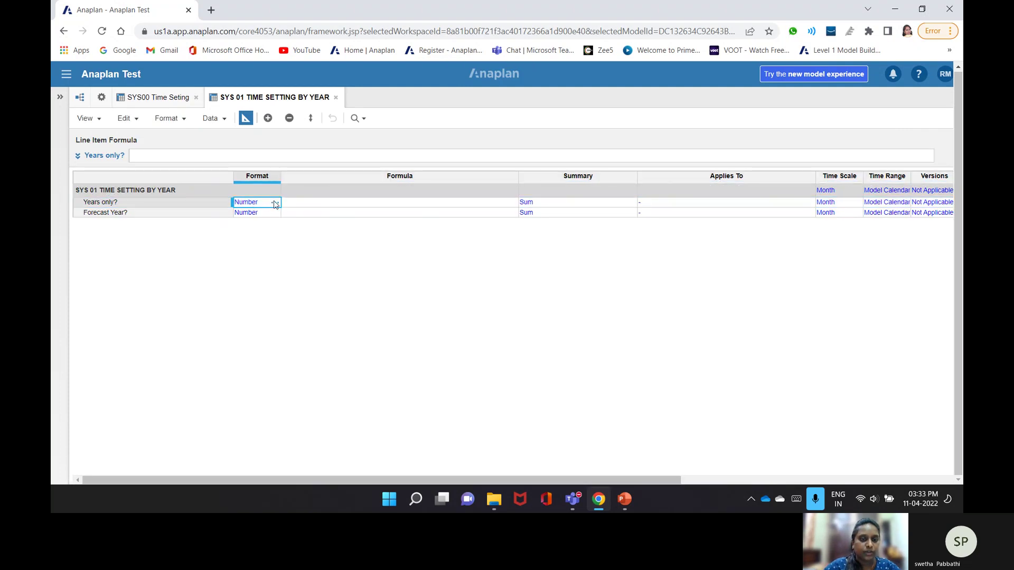
left_click(275, 203)
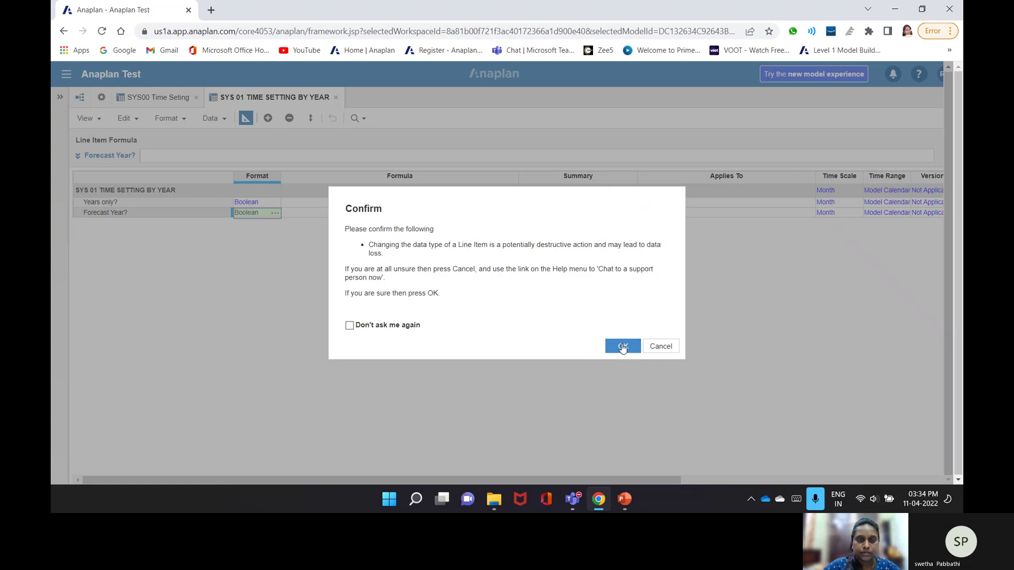
left_click(624, 345)
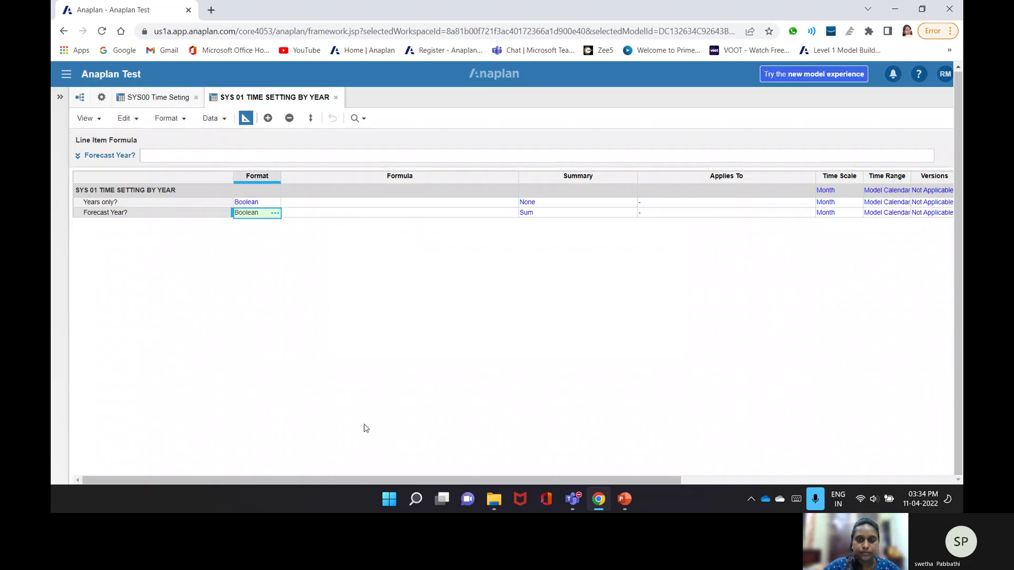
left_click(852, 192)
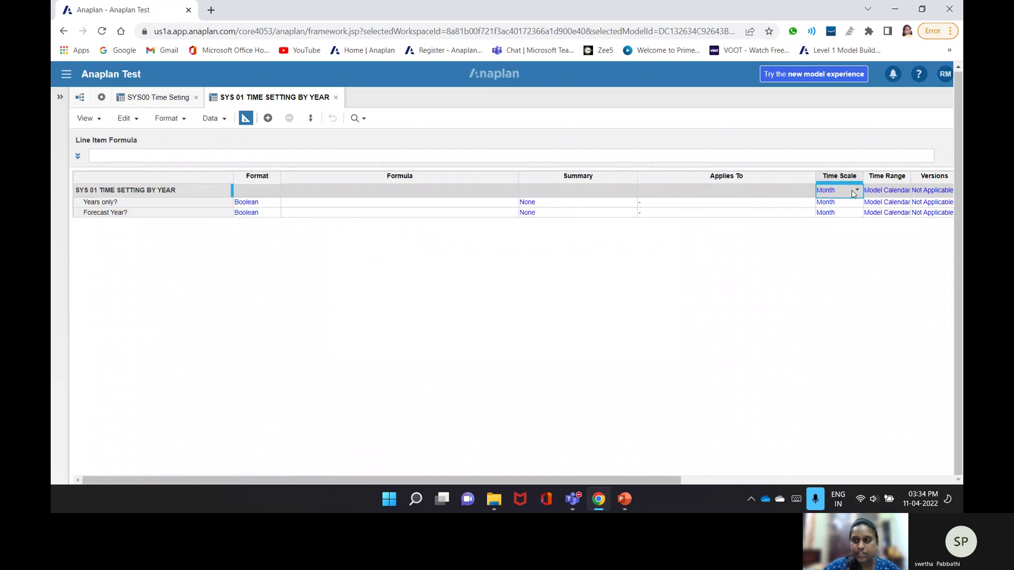
- Set the module and Years only? time scales to Year, confirming each change
left_click(855, 190)
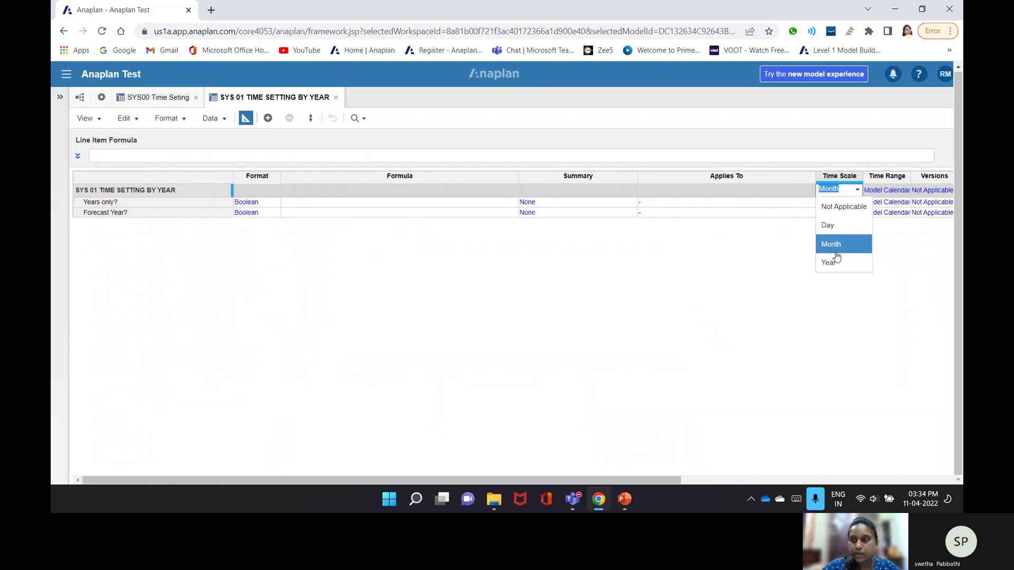
left_click(833, 263)
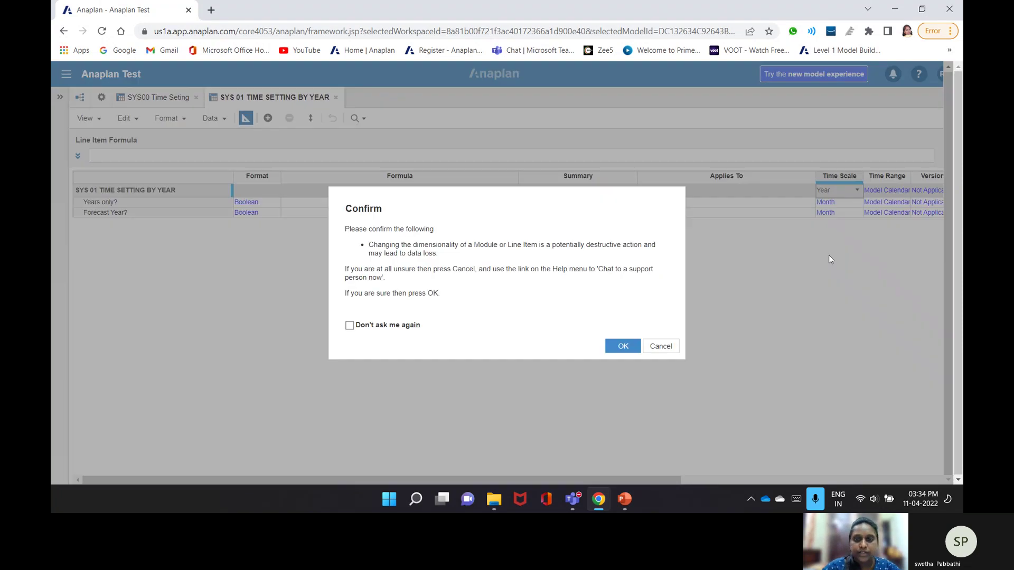
left_click(621, 346)
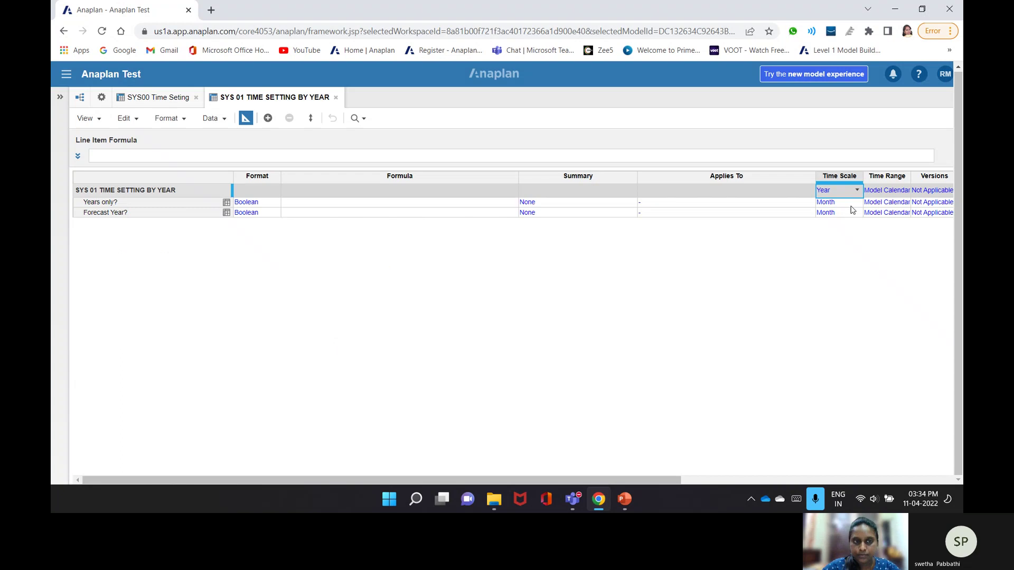
left_click(851, 203)
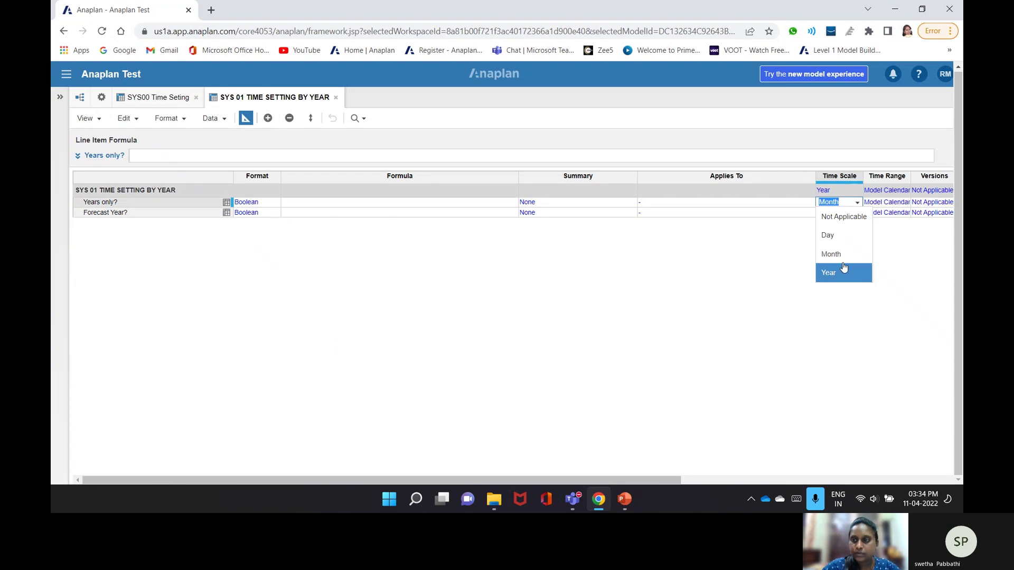
left_click(844, 268)
key("Return")
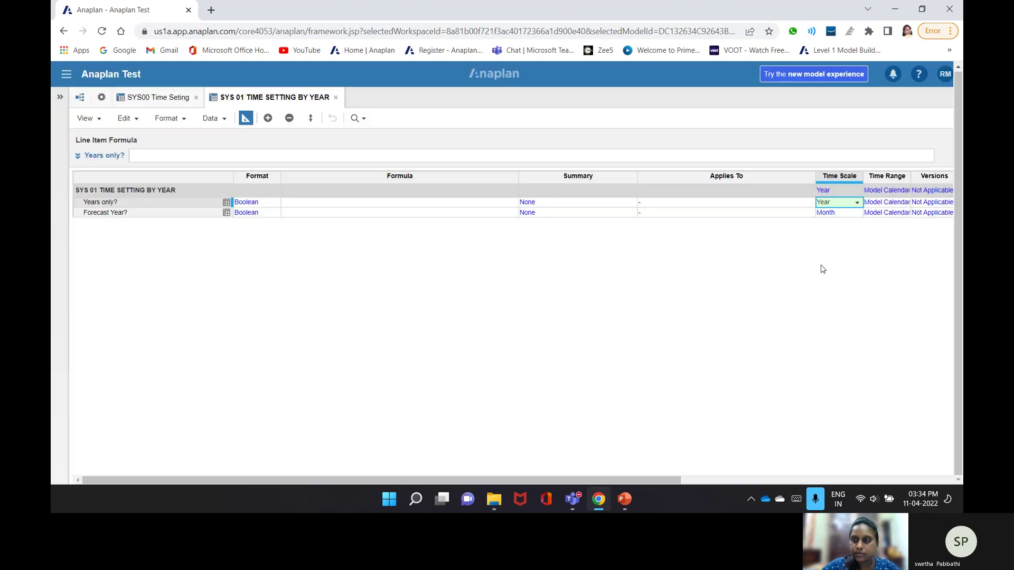
- Set Forecast Year? time scale to Year and return to the FY21–FY23 grid
left_click(848, 213)
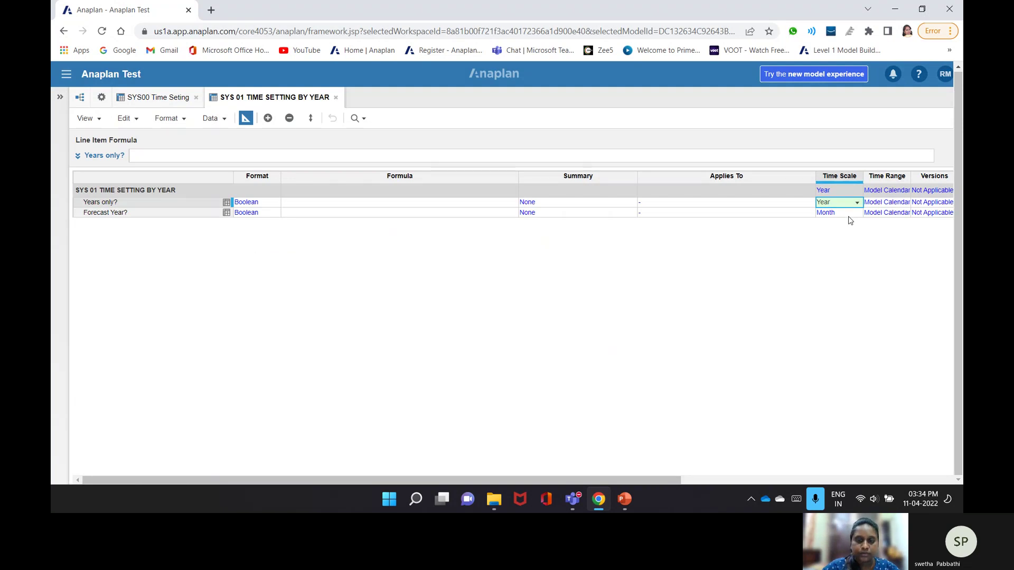
key("ctrl+v")
key("Return")
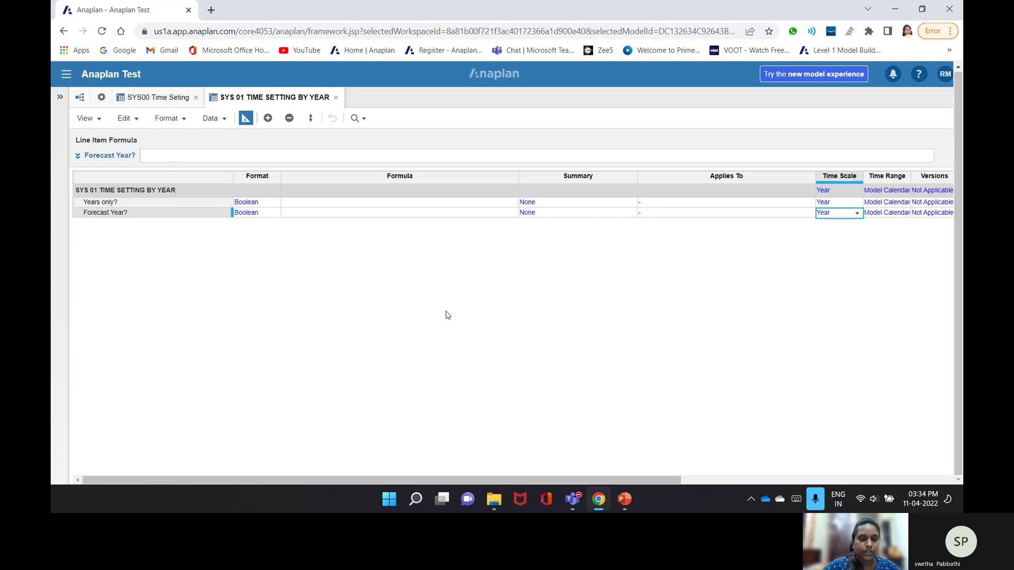
left_click(372, 201)
left_click(245, 118)
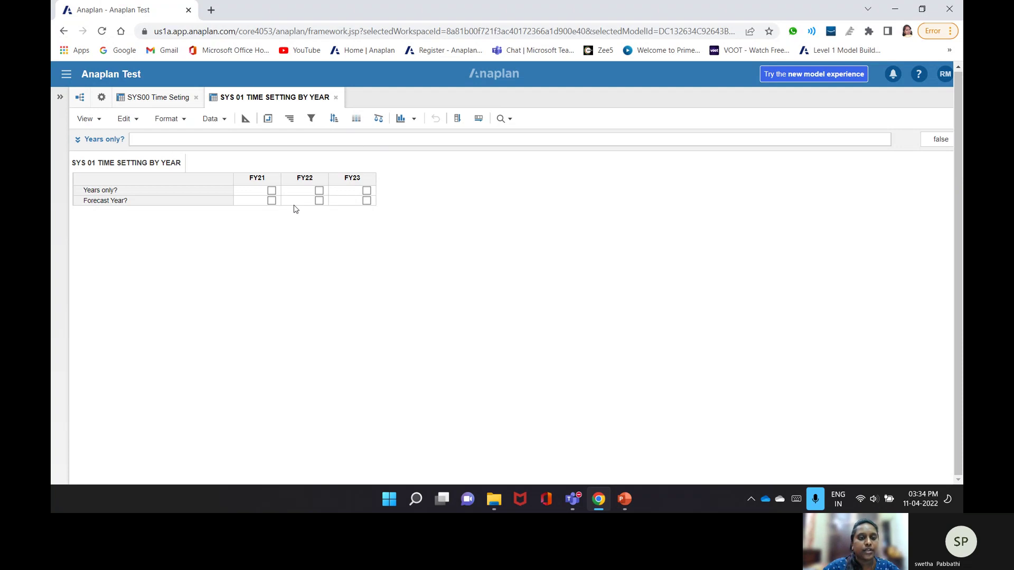
- Give Years only? the formula TRUE after dismissing the invalid 'True?' error
left_click(246, 120)
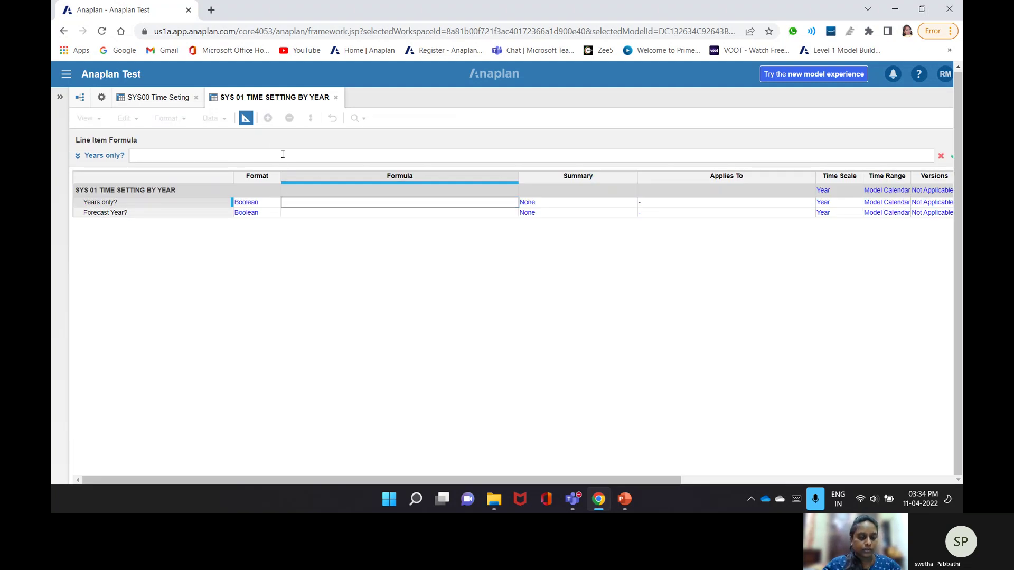
type("Tru")
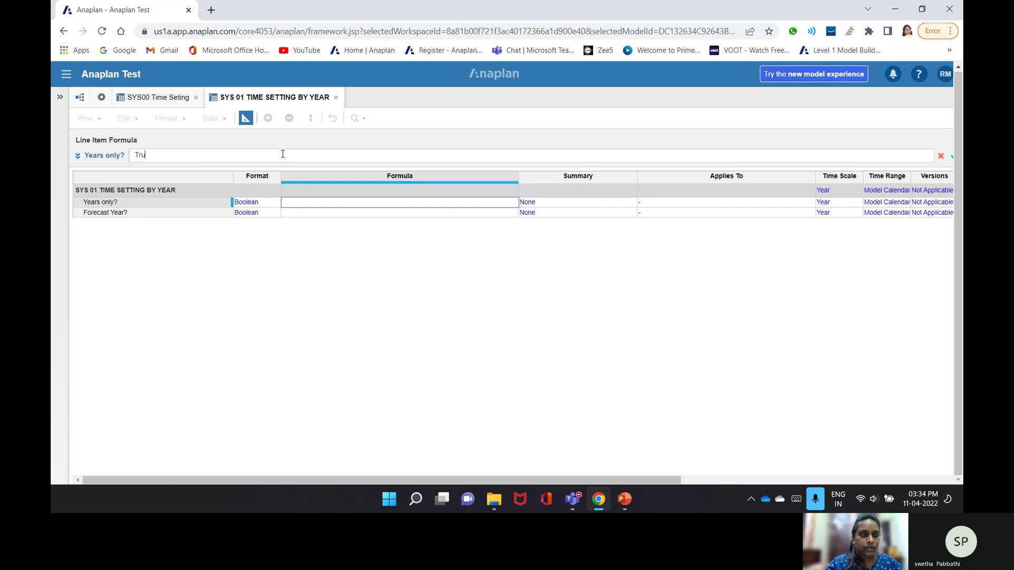
type("e")
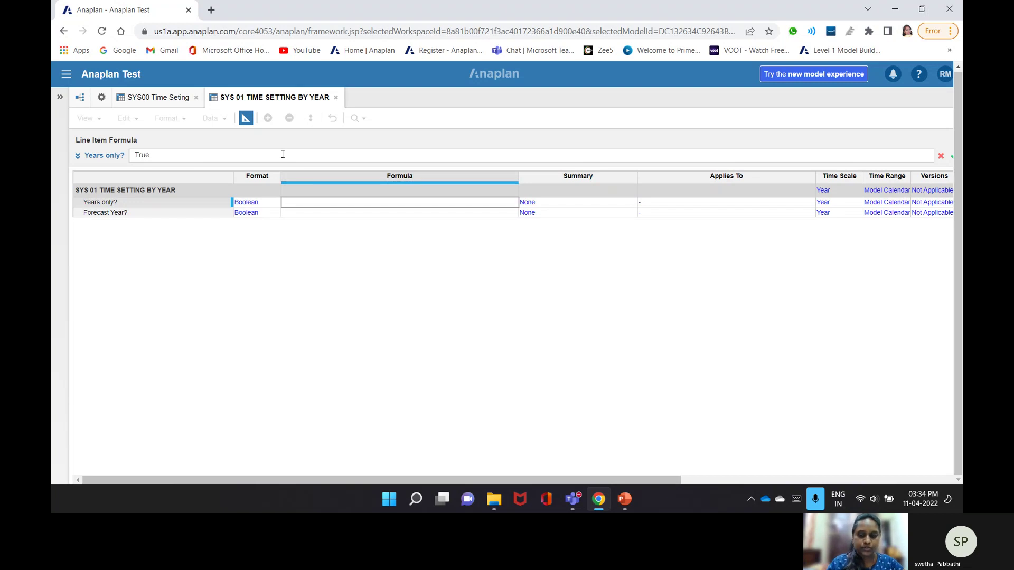
type("?")
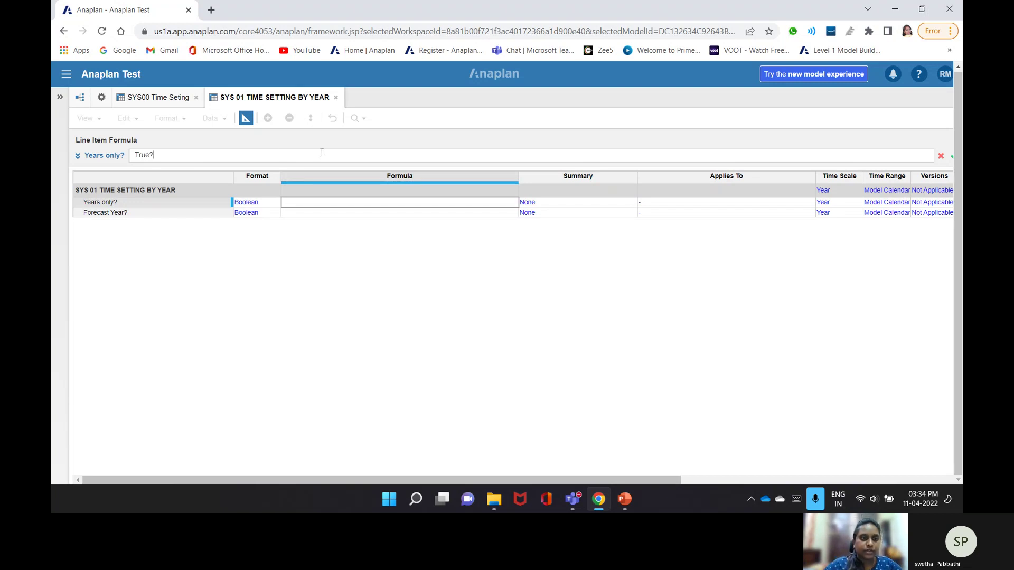
left_click(260, 203)
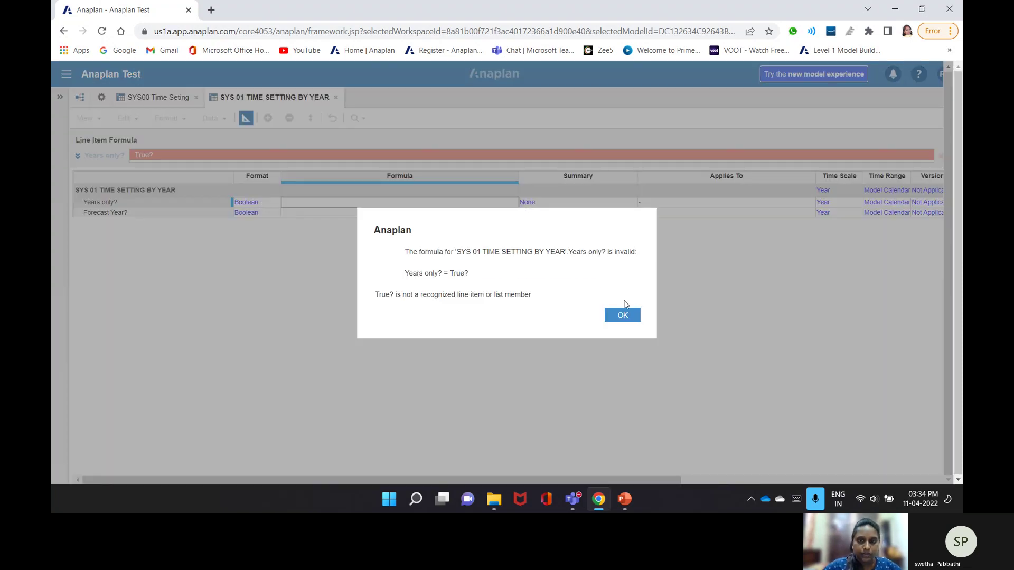
left_click(621, 316)
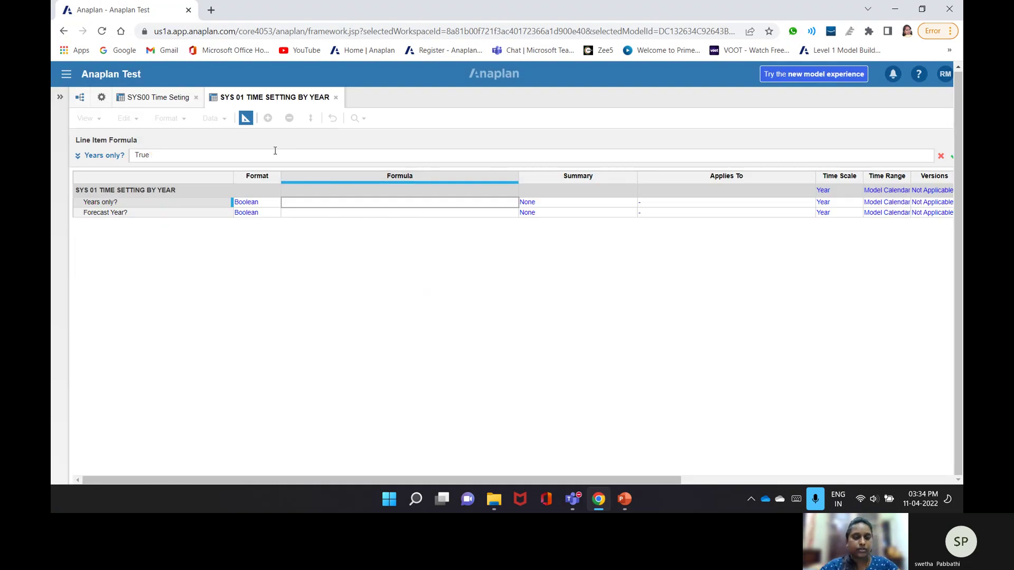
key("Return")
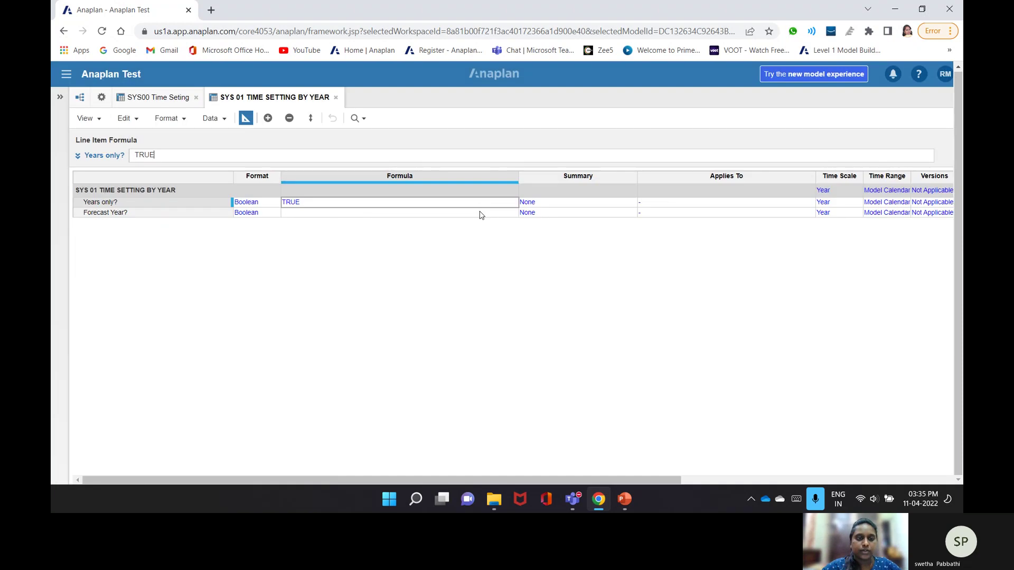
left_click(288, 211)
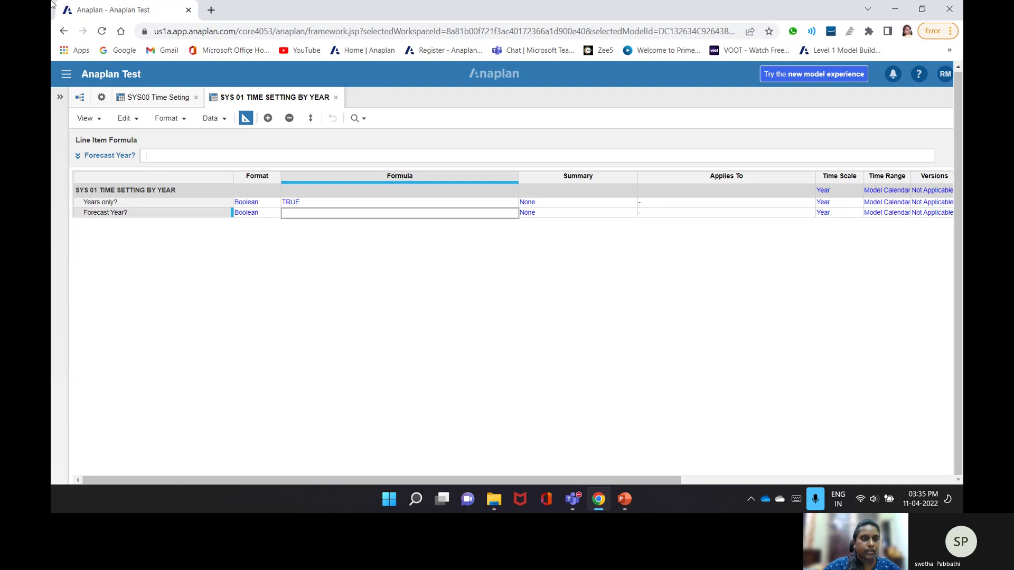
- Review the Forecast Period? formula in the SYS00 Time Seting module
left_click(141, 100)
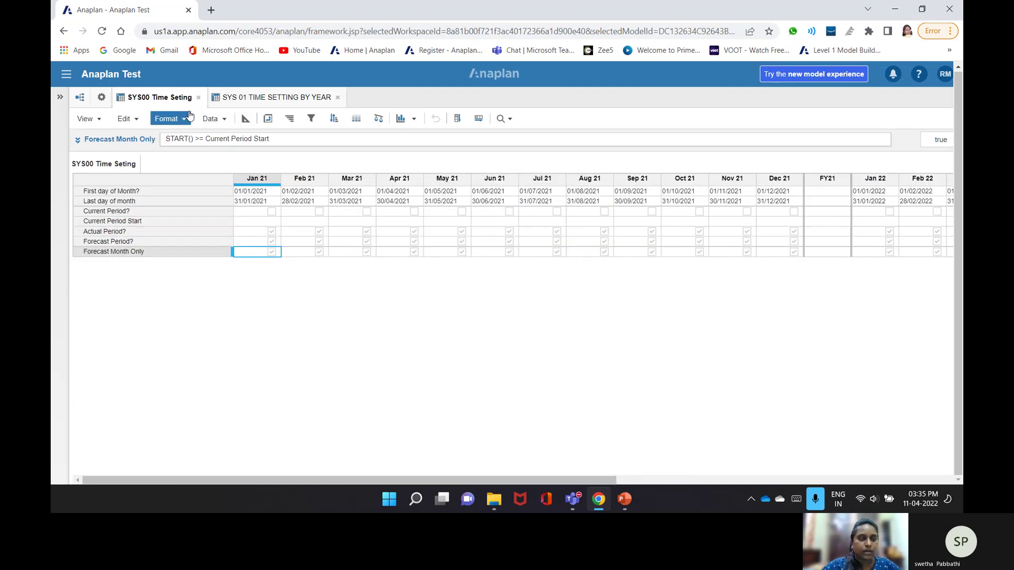
left_click(109, 244)
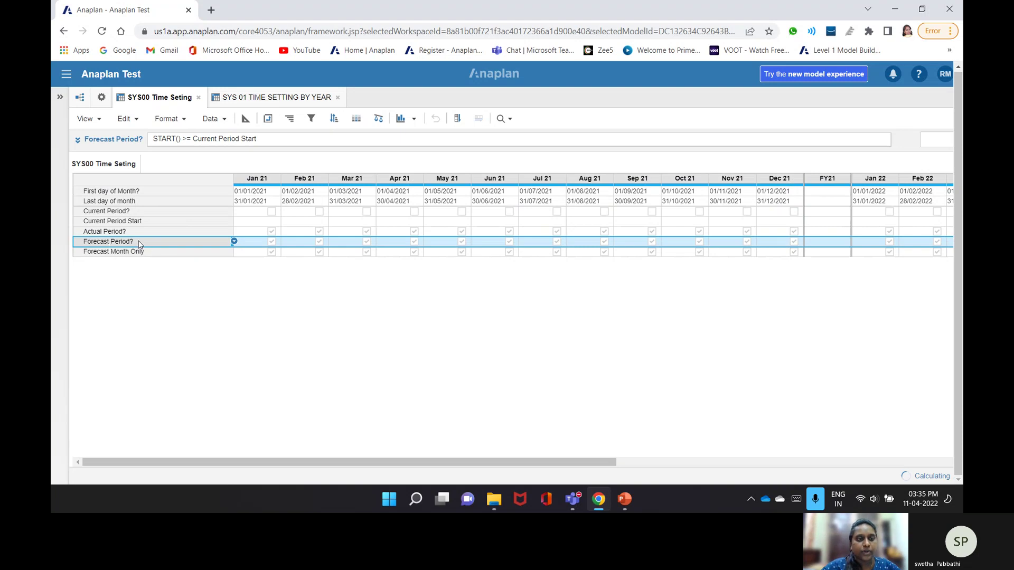
left_click(267, 97)
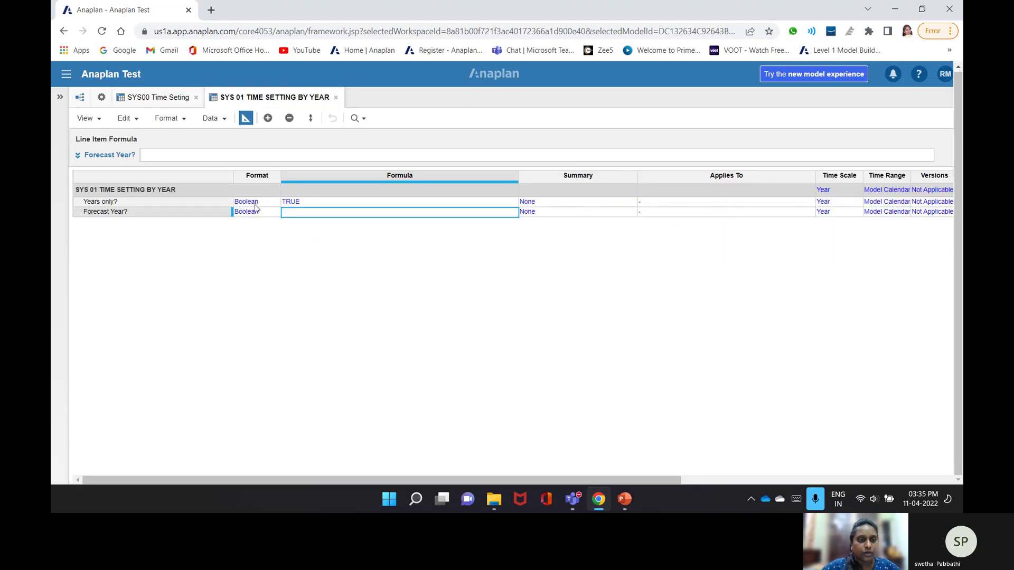
- Set Forecast Year? formula to 'SYS00 Time Seting'.Forecast Period? and commit it
left_click(217, 156)
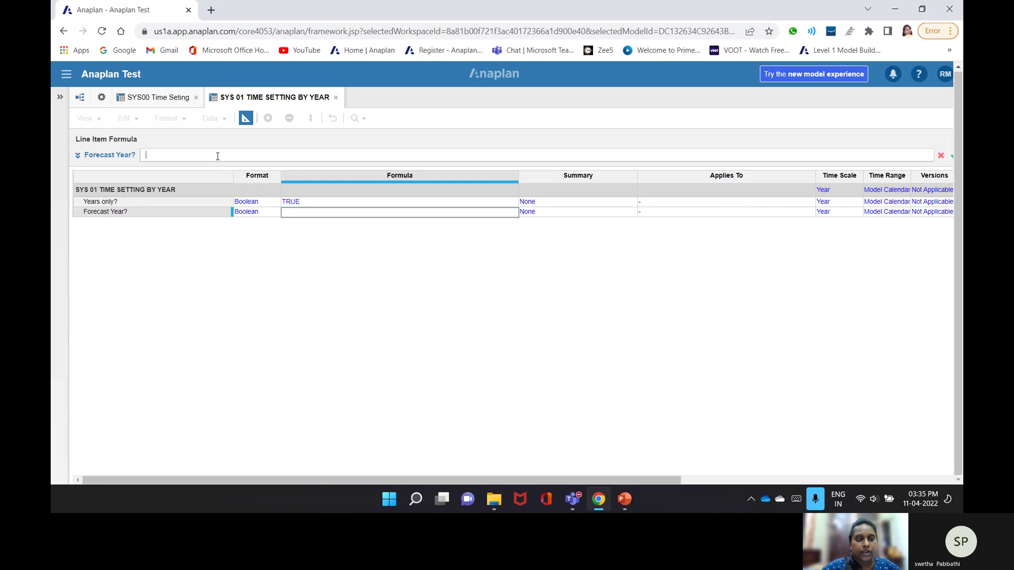
left_click(149, 100)
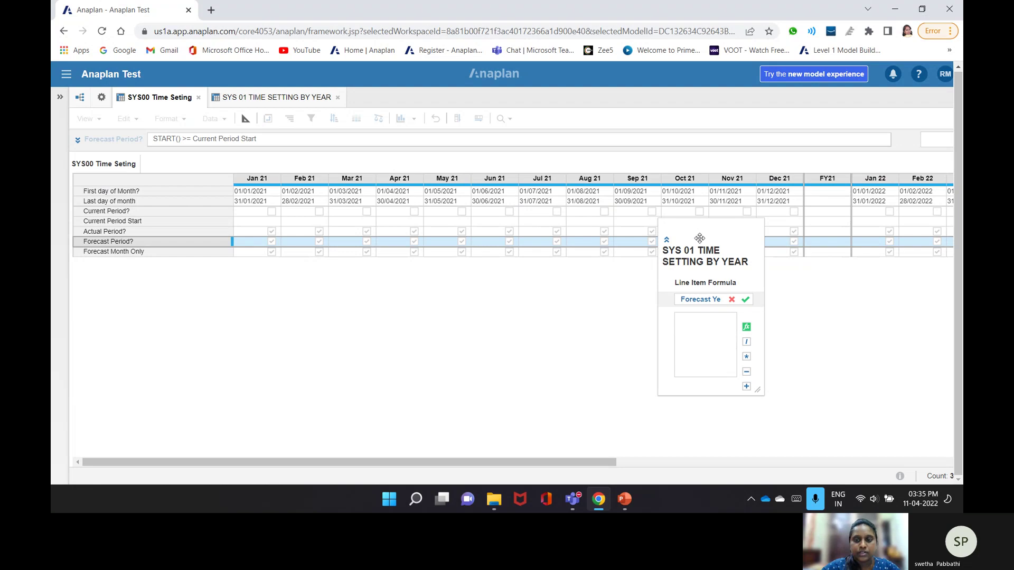
left_click_drag(700, 239, 683, 173)
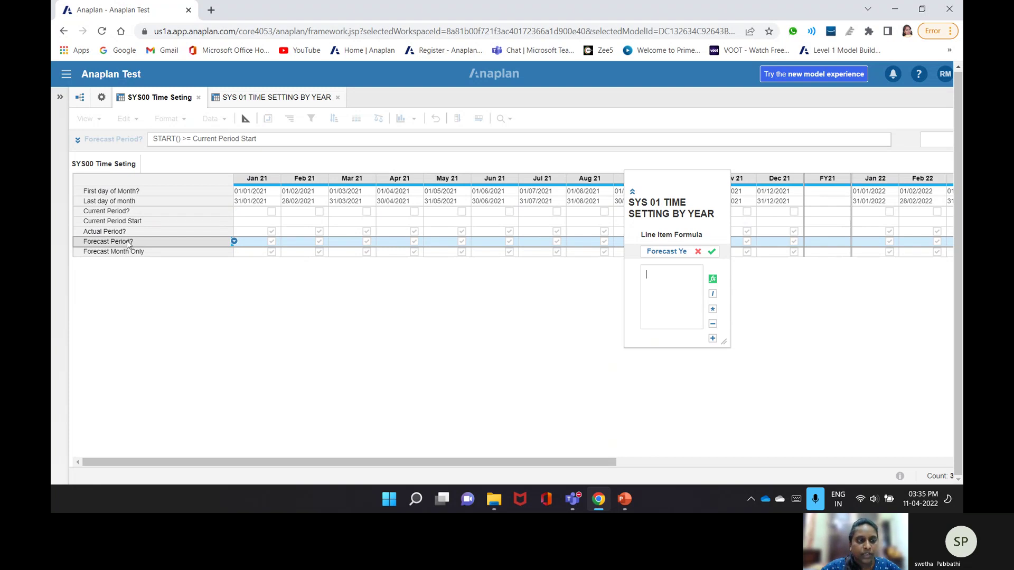
left_click(127, 241)
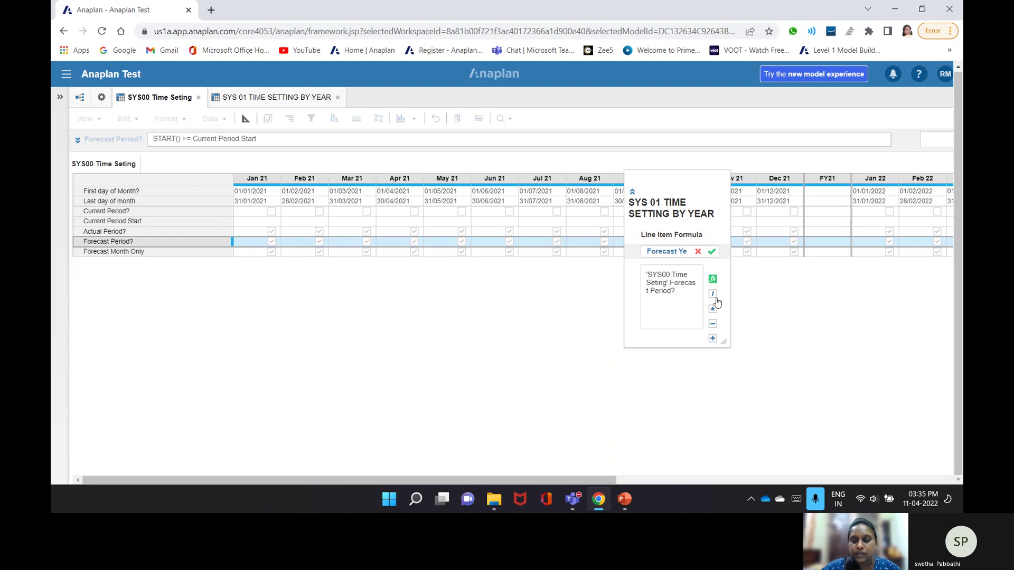
left_click(712, 252)
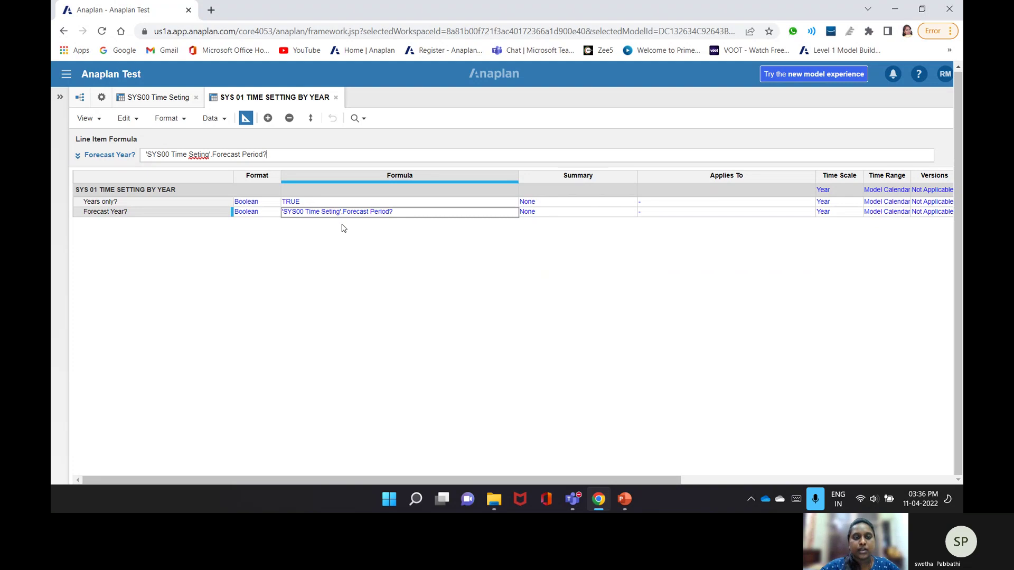
left_click(167, 95)
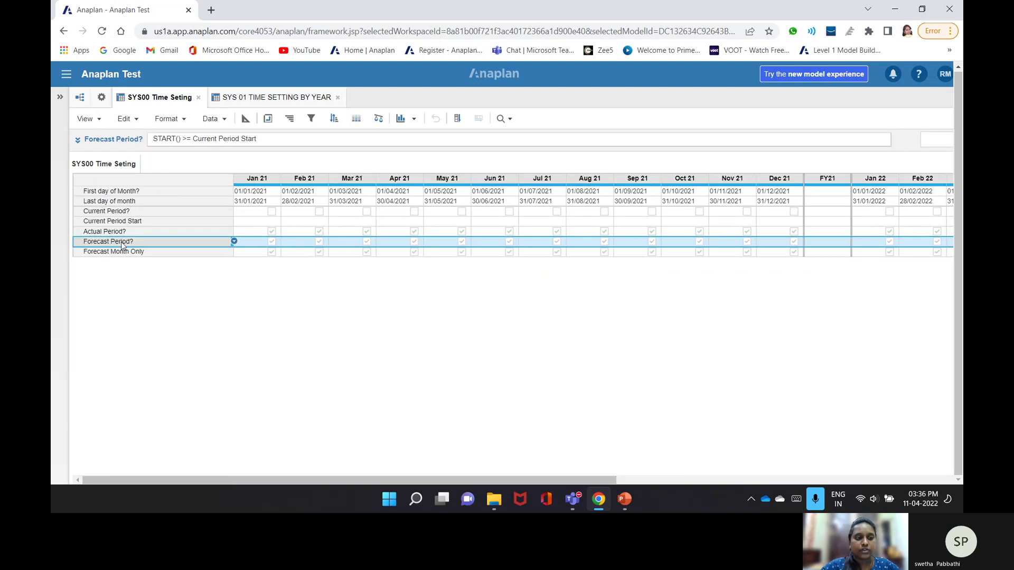
left_click(304, 96)
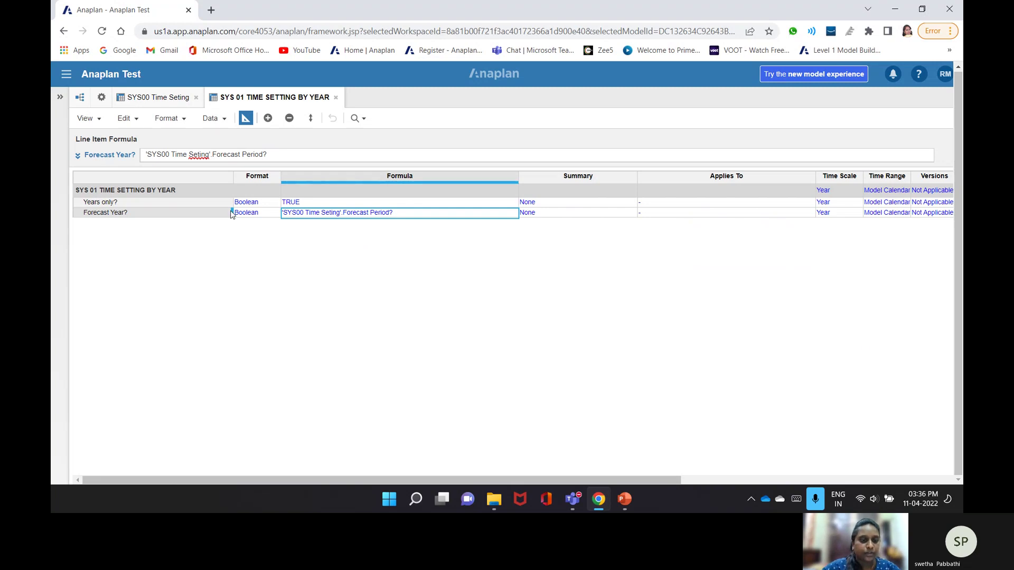
- Check the FY Forecast Year? values, then show the SYS00 Time Seting blueprint
left_click(248, 117)
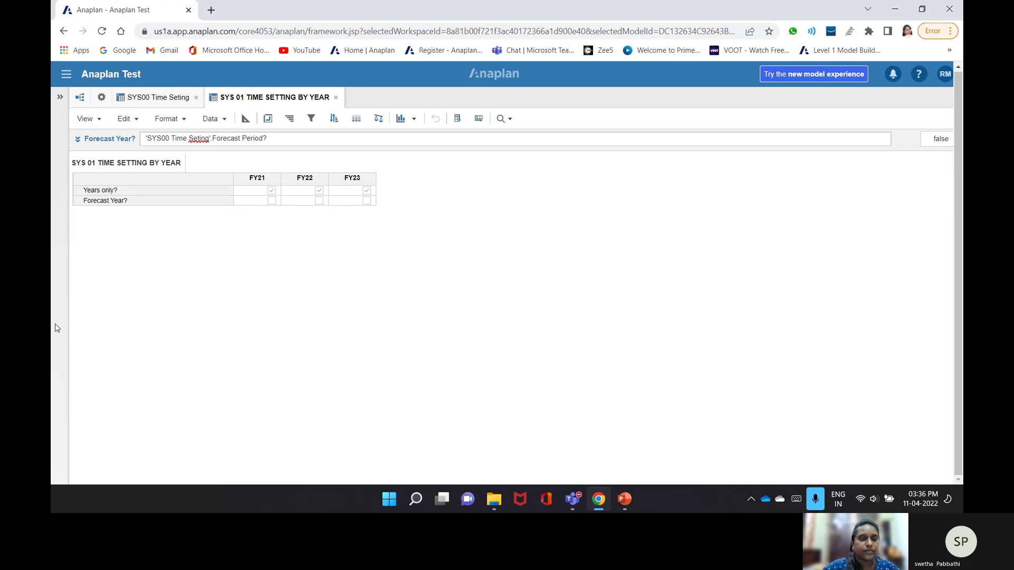
left_click(135, 100)
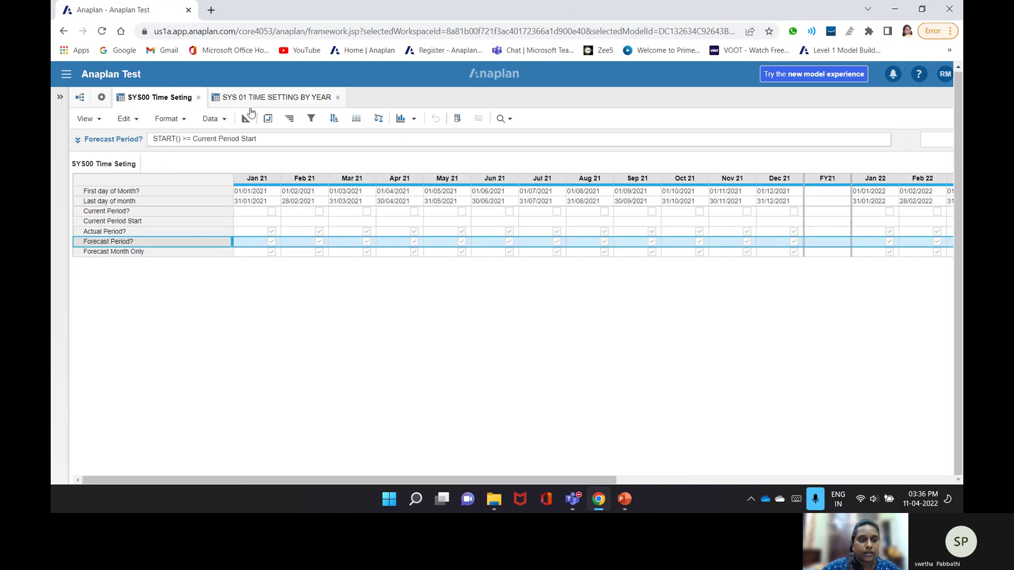
left_click(246, 118)
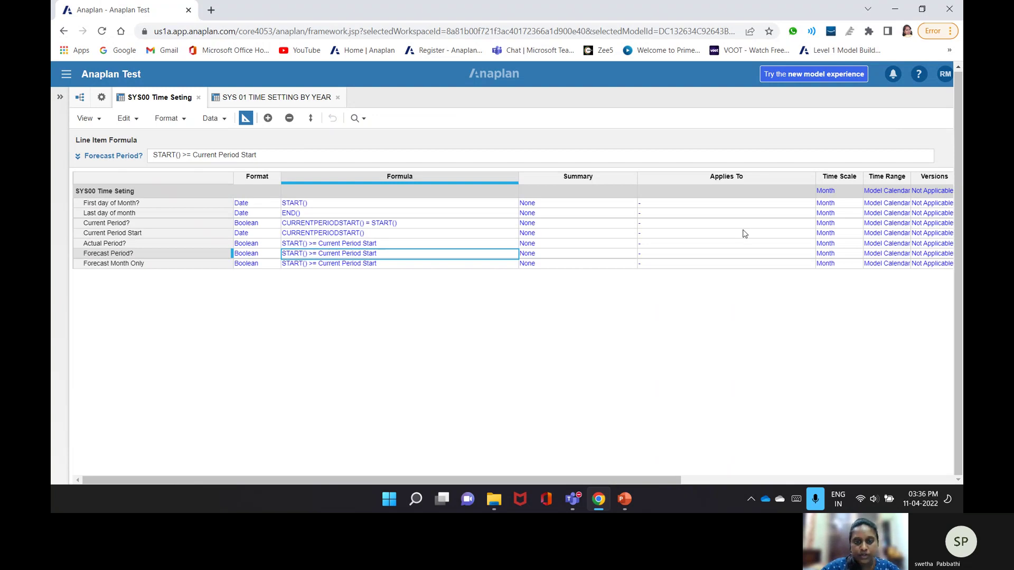
- Change the Forecast Period? summary method from None to Any
double_click(576, 254)
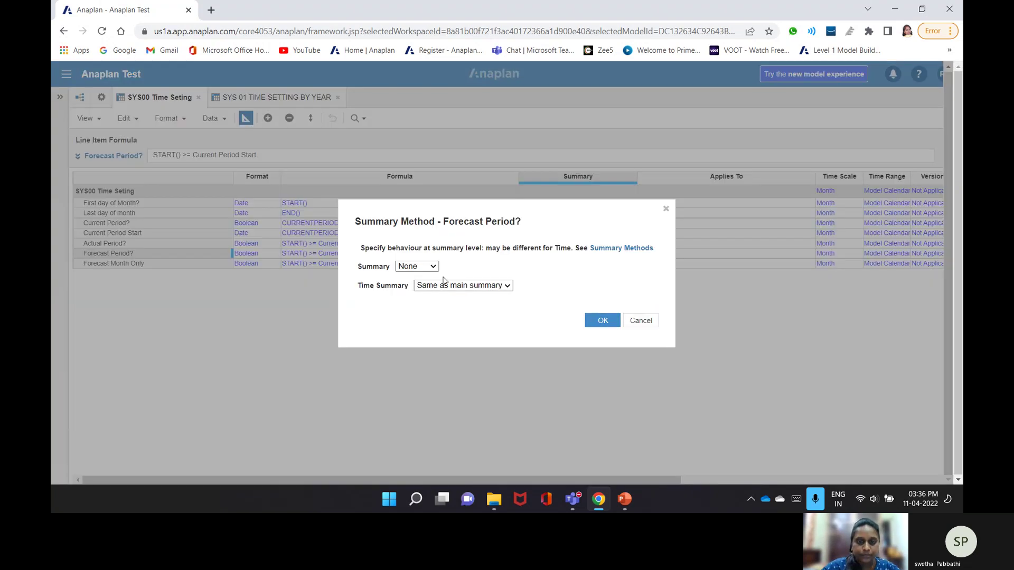
left_click(423, 266)
left_click(421, 299)
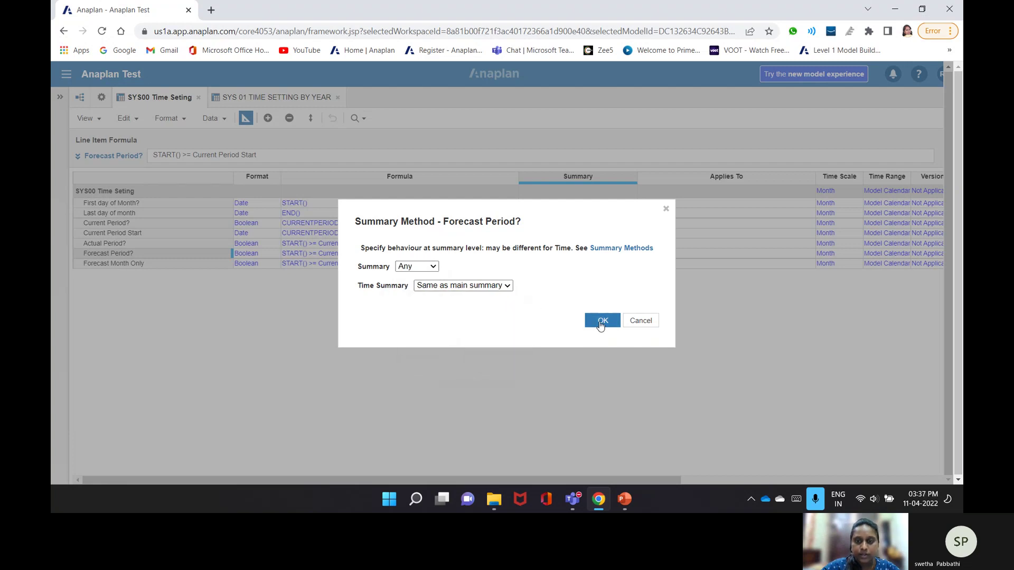
left_click(602, 320)
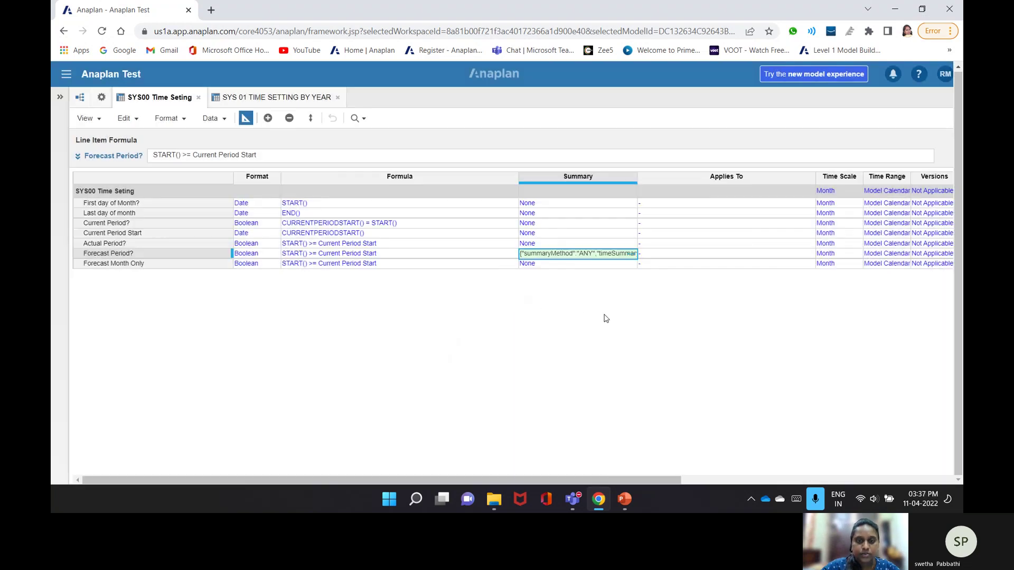
- Check Forecast Period? yearly totals across the grid, then show SYS 01 TIME SETTING BY YEAR
left_click(245, 118)
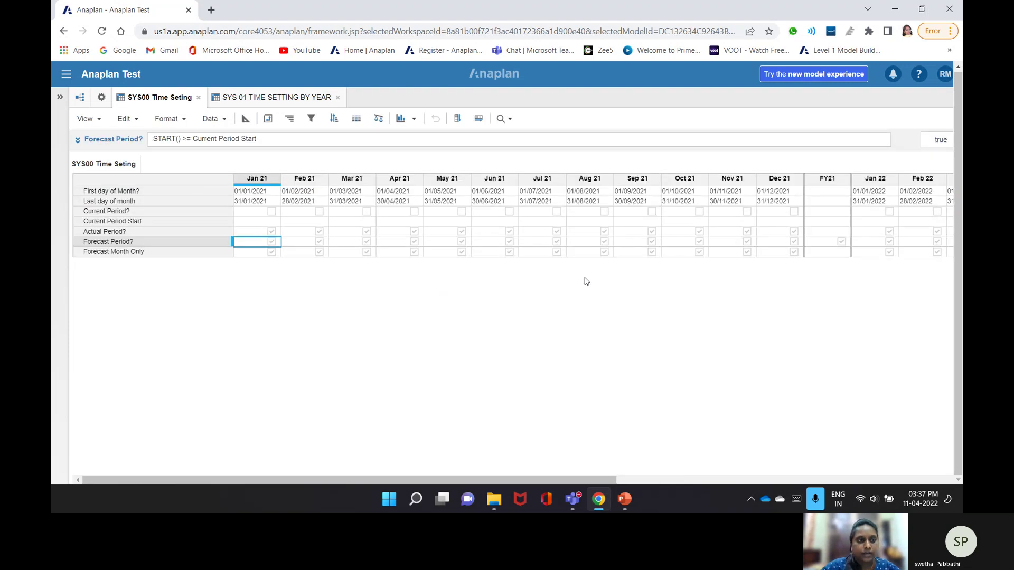
left_click(839, 242)
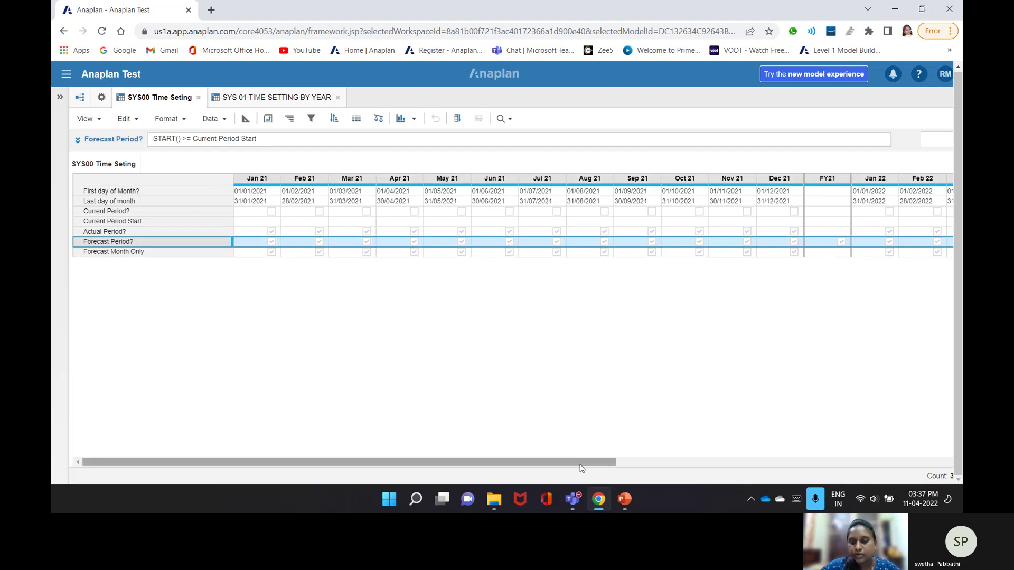
left_click_drag(584, 468, 792, 400)
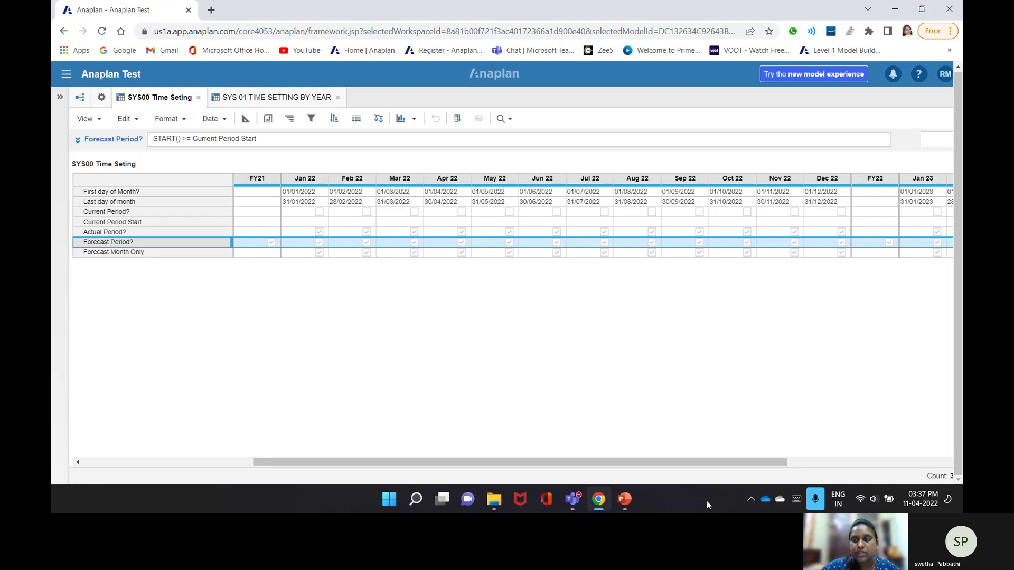
left_click_drag(698, 462, 51, 496)
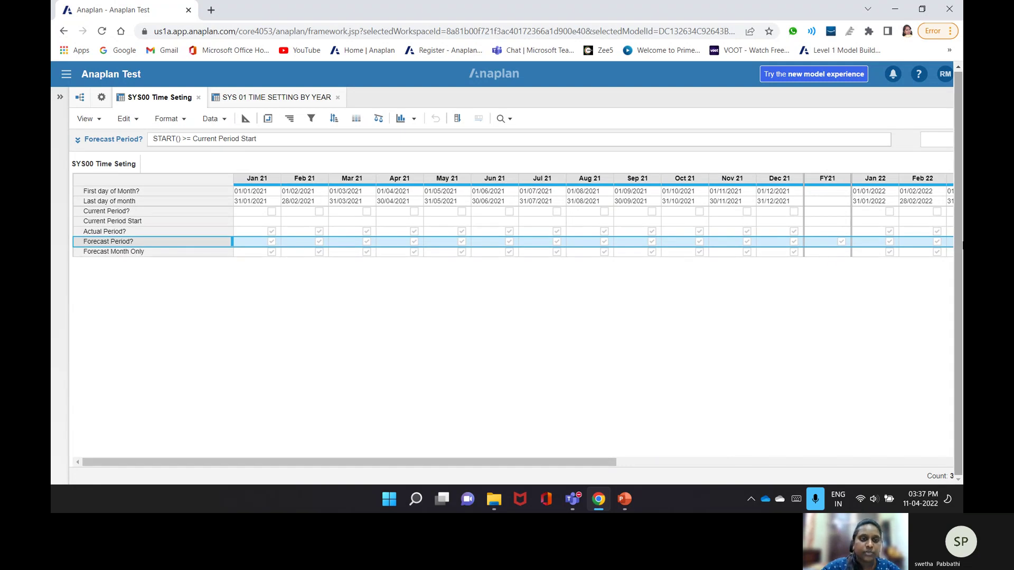
left_click(272, 97)
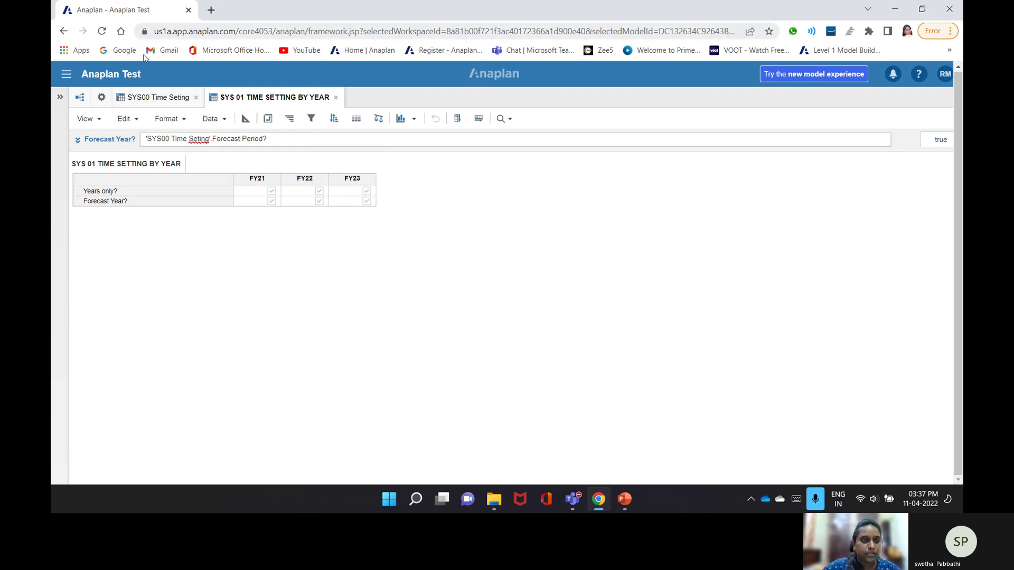
- Start a new module named 'SYS 02 Region Details' from Model Settings
left_click(103, 96)
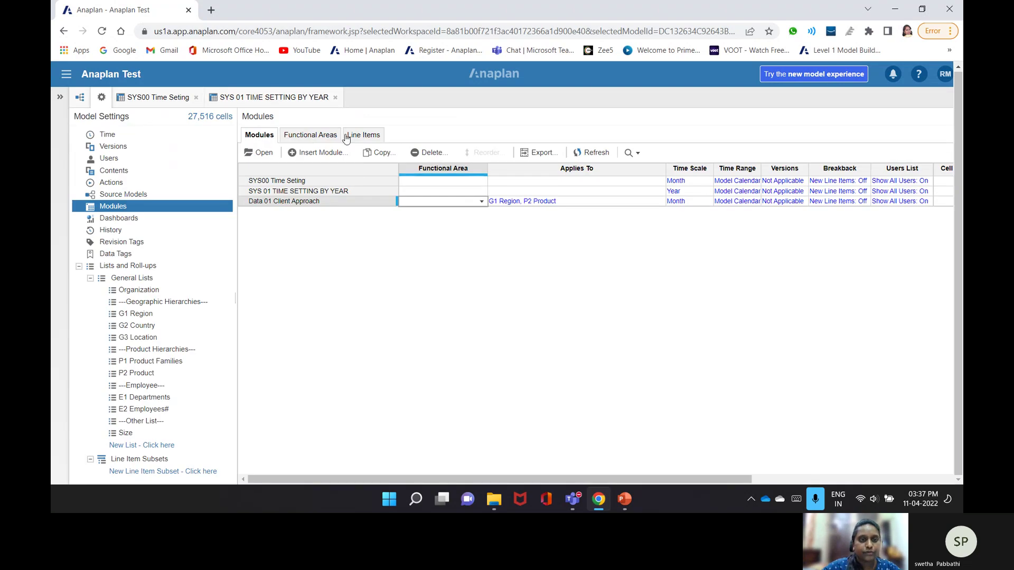
left_click(317, 153)
left_click(407, 141)
type("Sys 0")
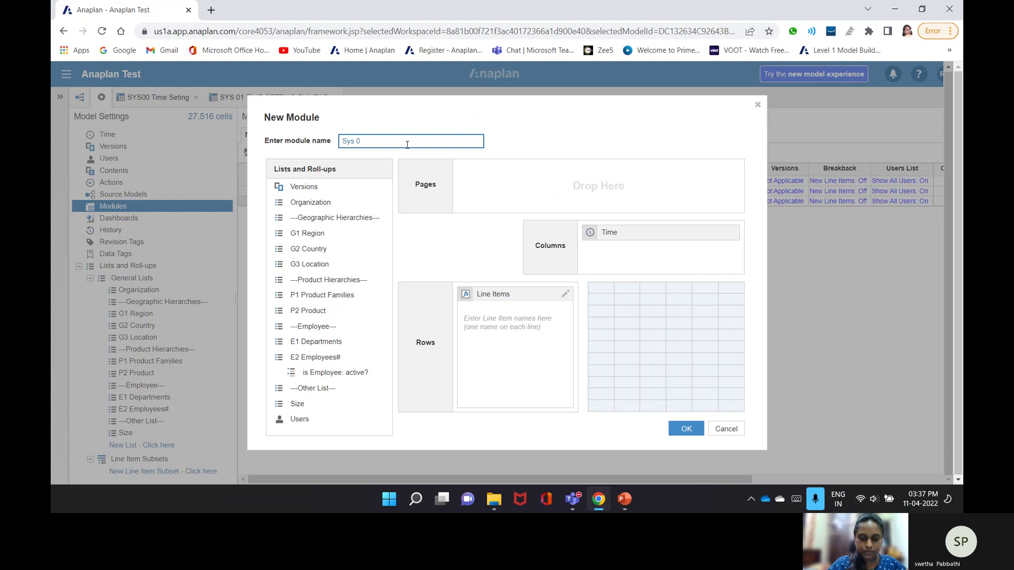
key("BackSpace")
key("BackSpace")
key("BackSpace")
key("BackSpace")
key("BackSpace")
type("SYS 02")
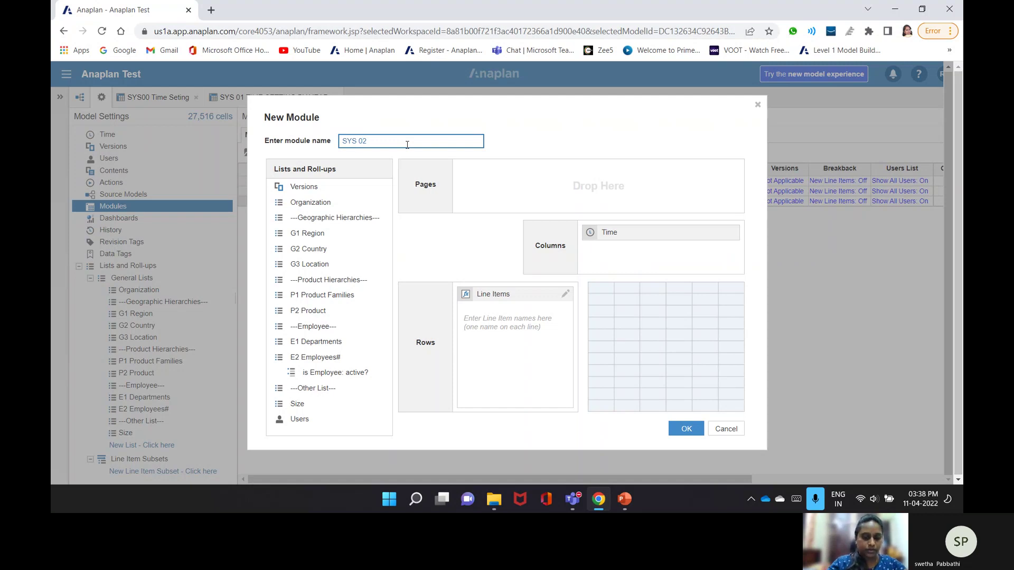
type("Region Details")
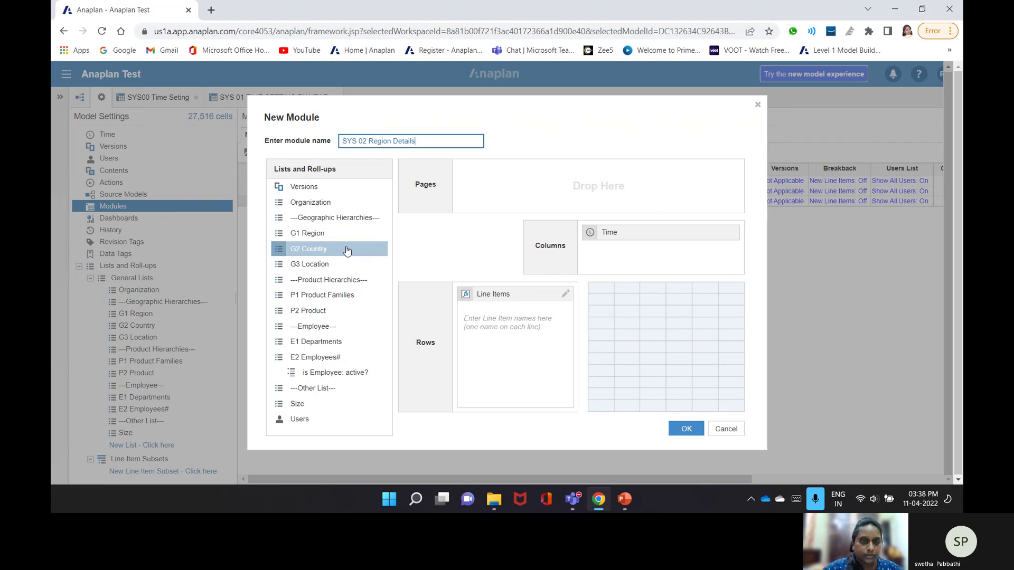
- Page the module by G1 Region, add a Code line item, and create it
left_click_drag(317, 233, 617, 197)
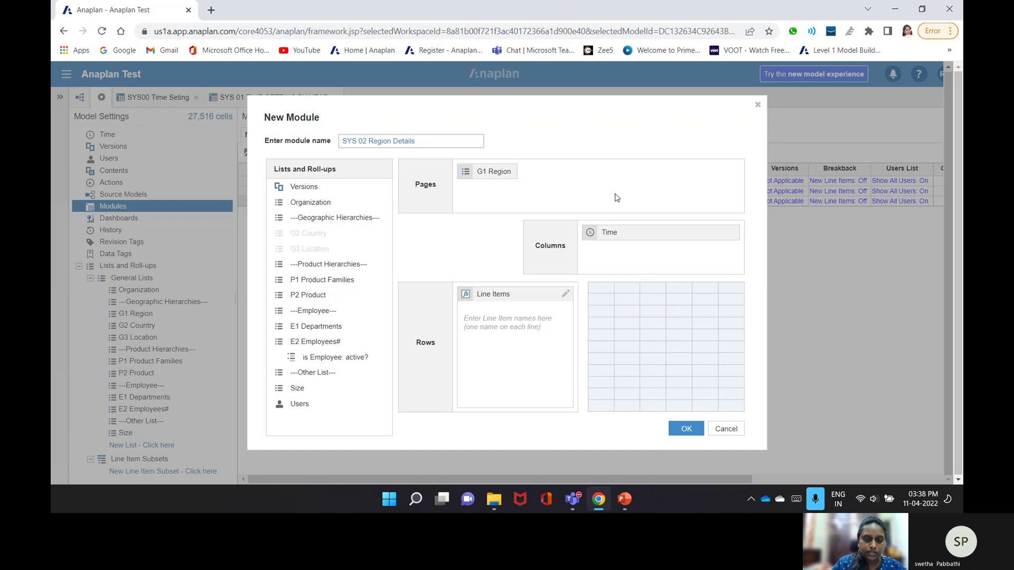
left_click(490, 321)
type("Code")
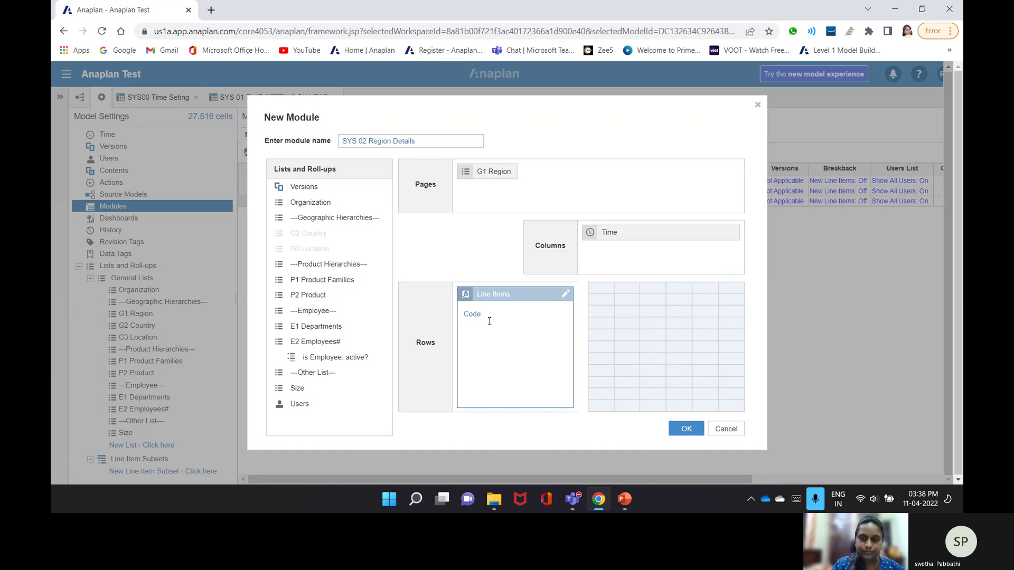
left_click(693, 429)
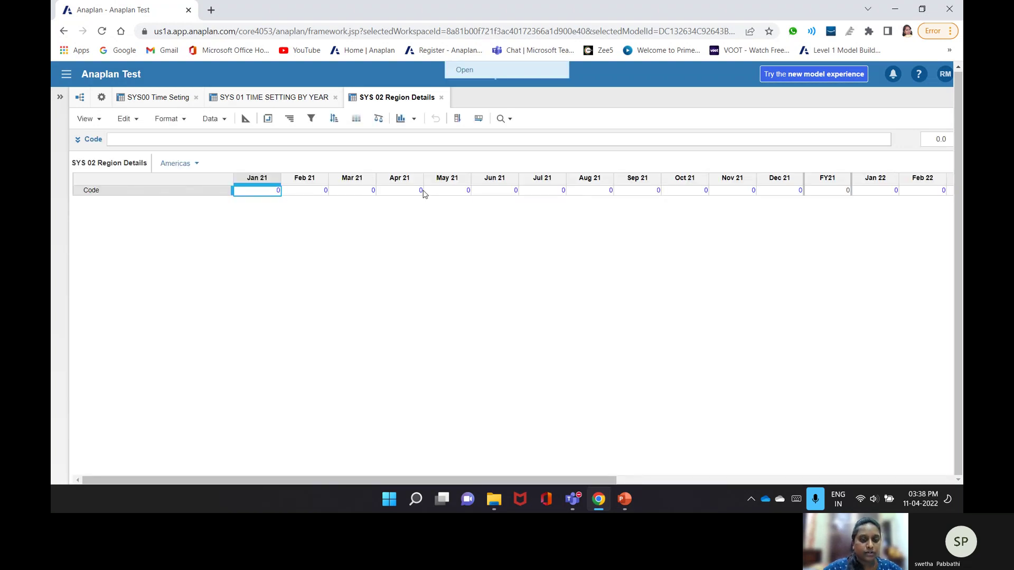
- Set the Code line item's format to Text in the blueprint
left_click(253, 124)
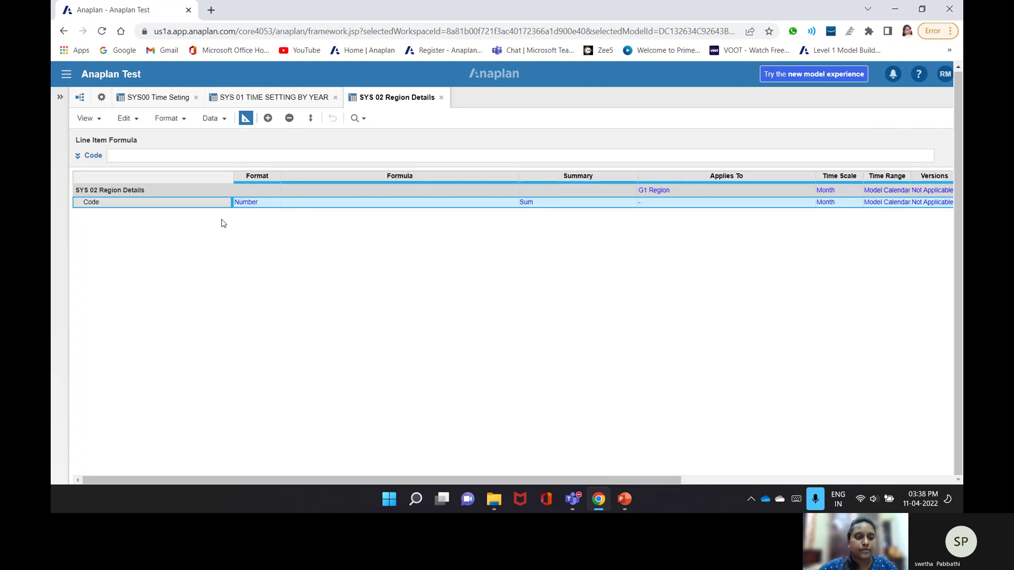
left_click(264, 202)
left_click(277, 201)
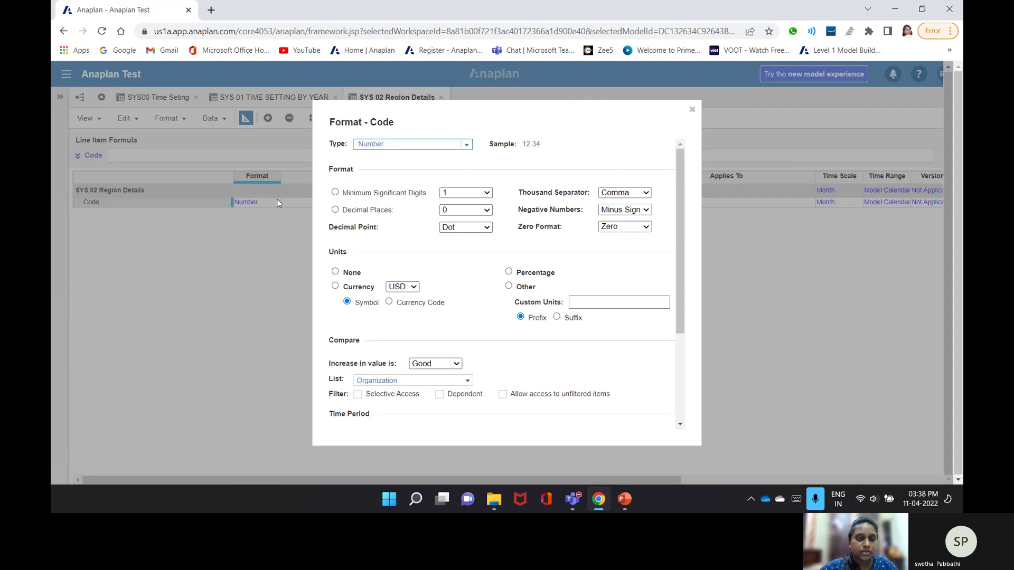
left_click(468, 144)
left_click(365, 253)
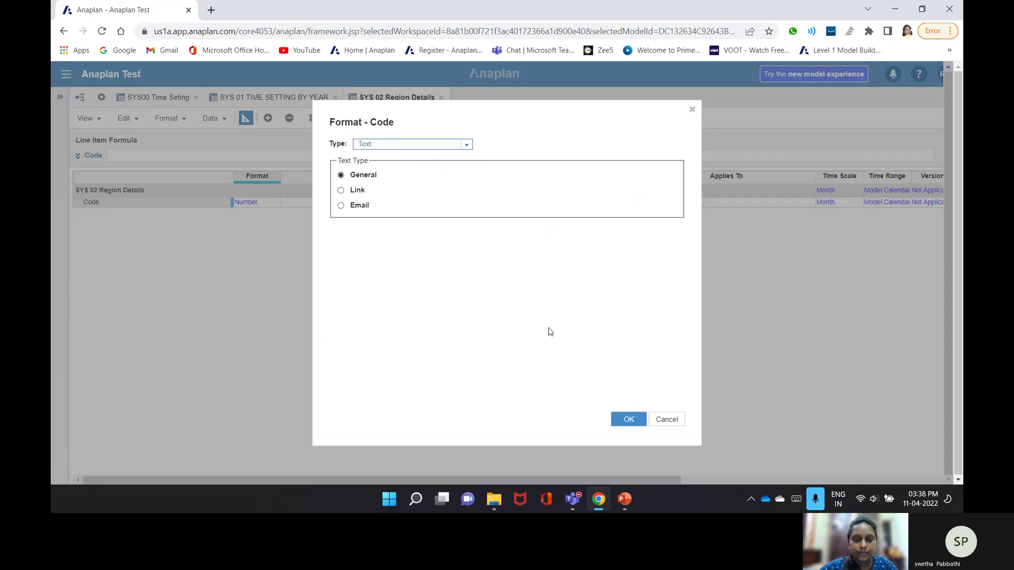
left_click(639, 422)
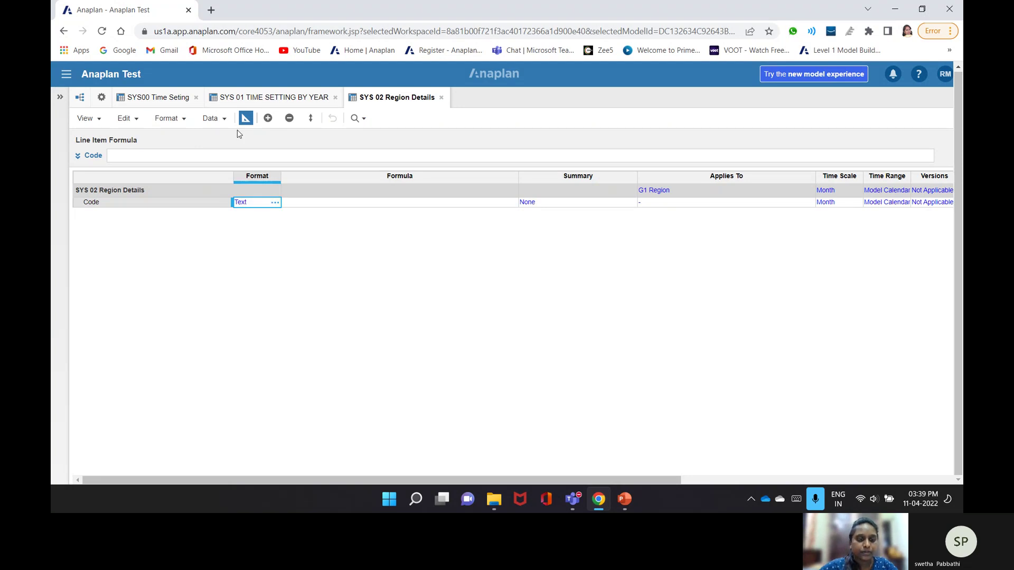
- Set Code's time scale to Not Applicable and return to the grid
left_click(246, 118)
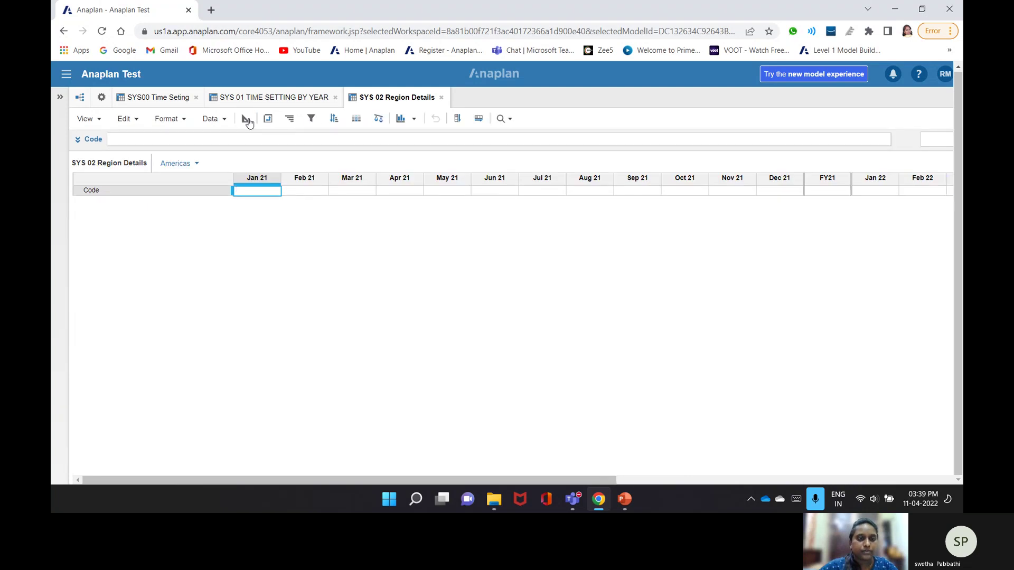
left_click(247, 120)
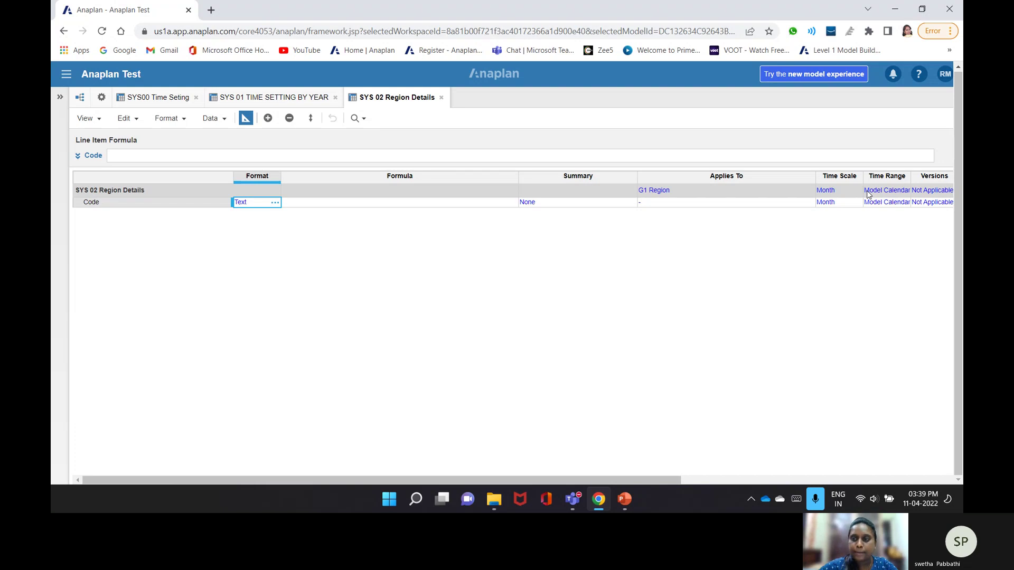
left_click(858, 192)
left_click(855, 205)
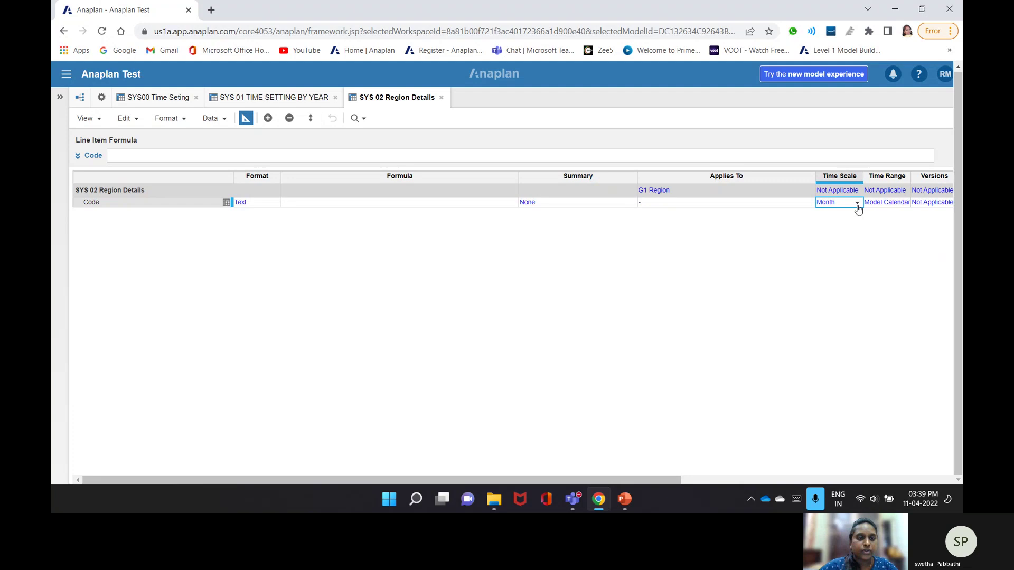
left_click(857, 204)
left_click(838, 214)
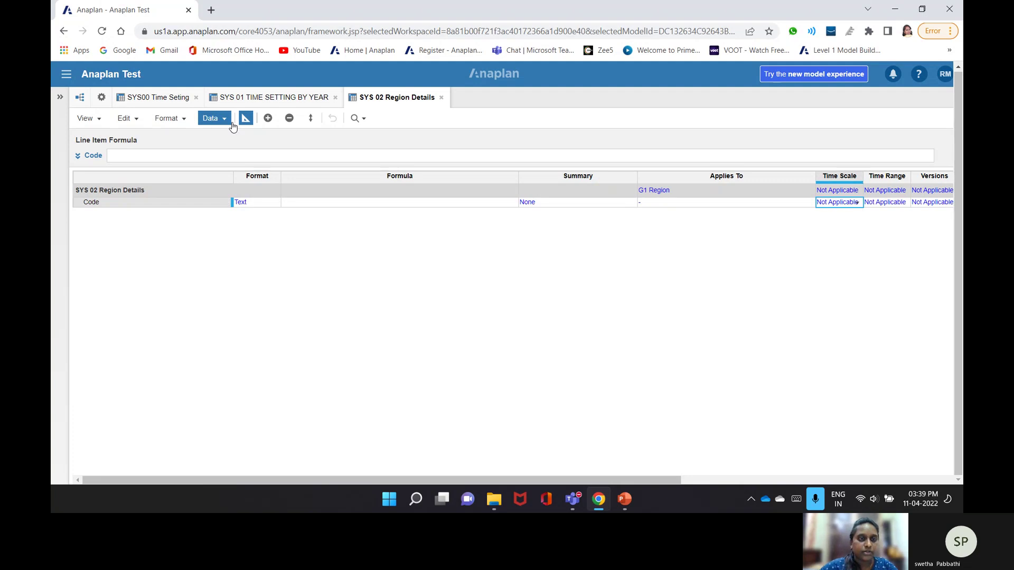
left_click(246, 118)
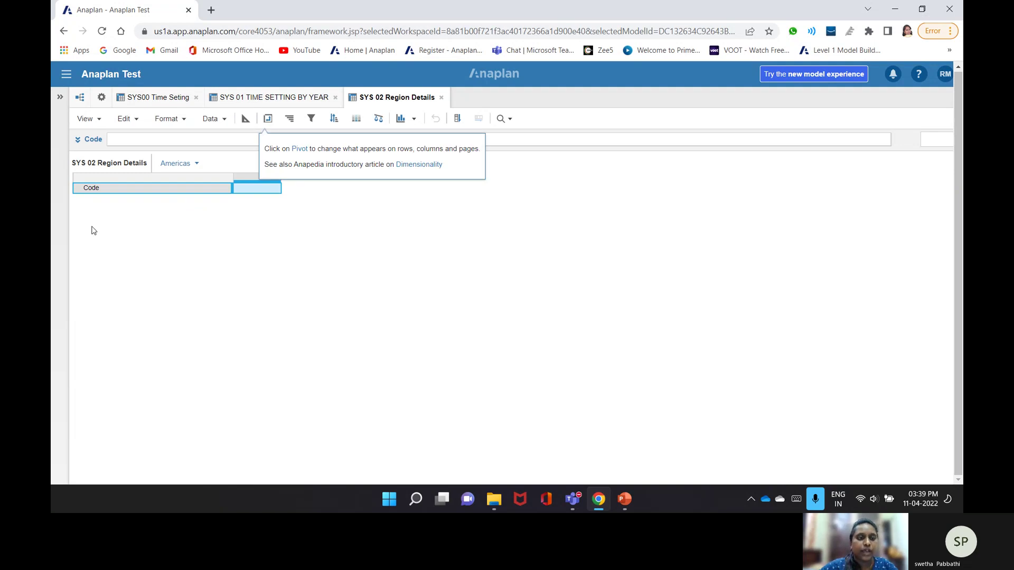
- Pivot G1 Region from pages into columns so every region appears across
left_click(269, 120)
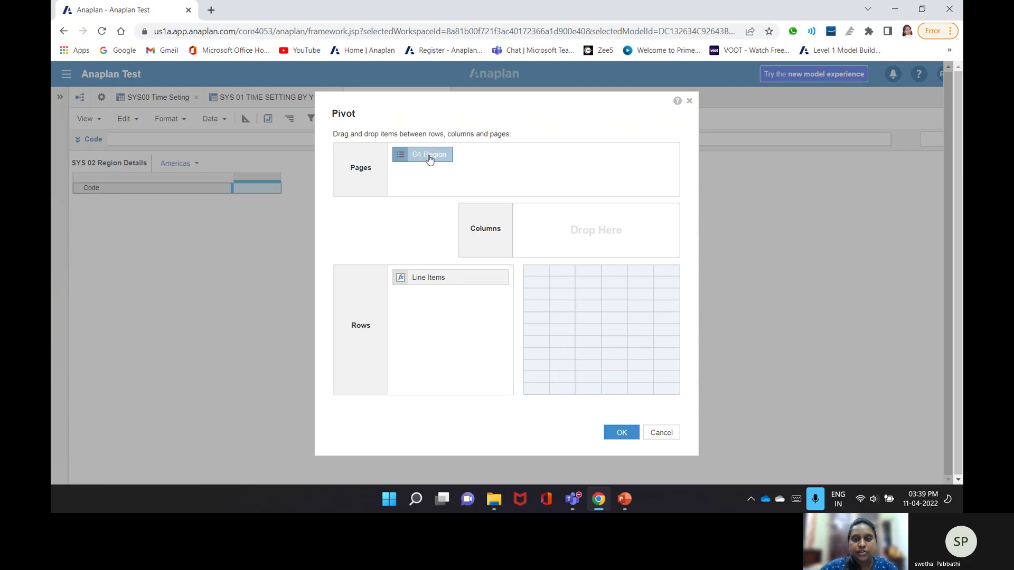
left_click_drag(429, 159, 595, 227)
left_click(621, 433)
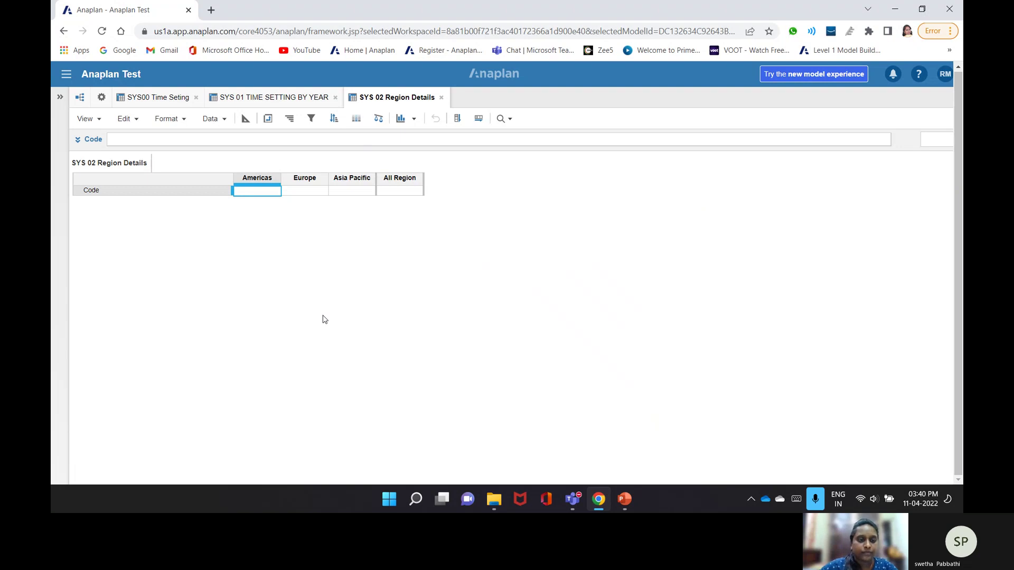
- Enter CODE(ITEM('G1 Region')) as the Code formula, correcting the stray double quote
left_click(229, 140)
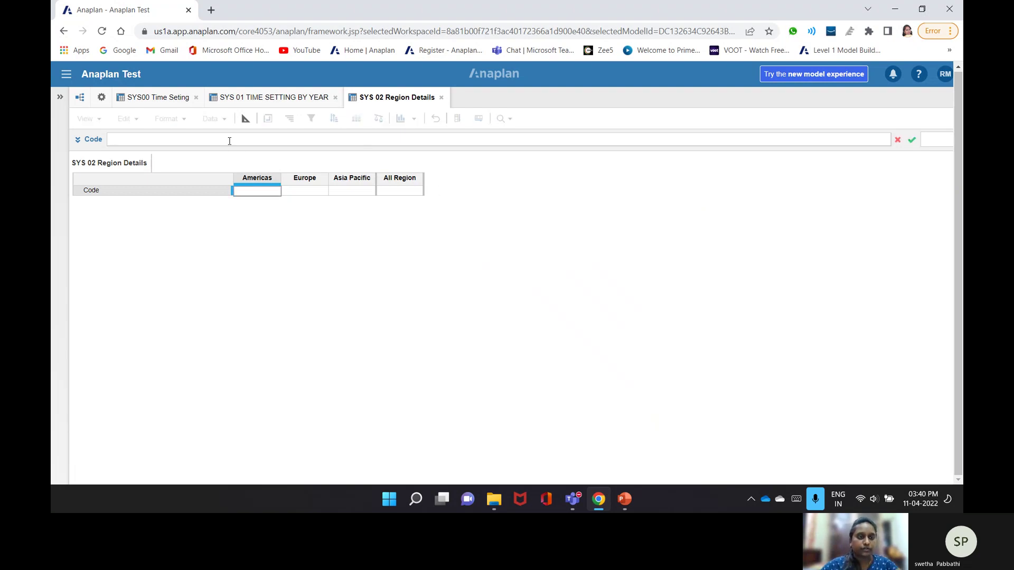
type("Code")
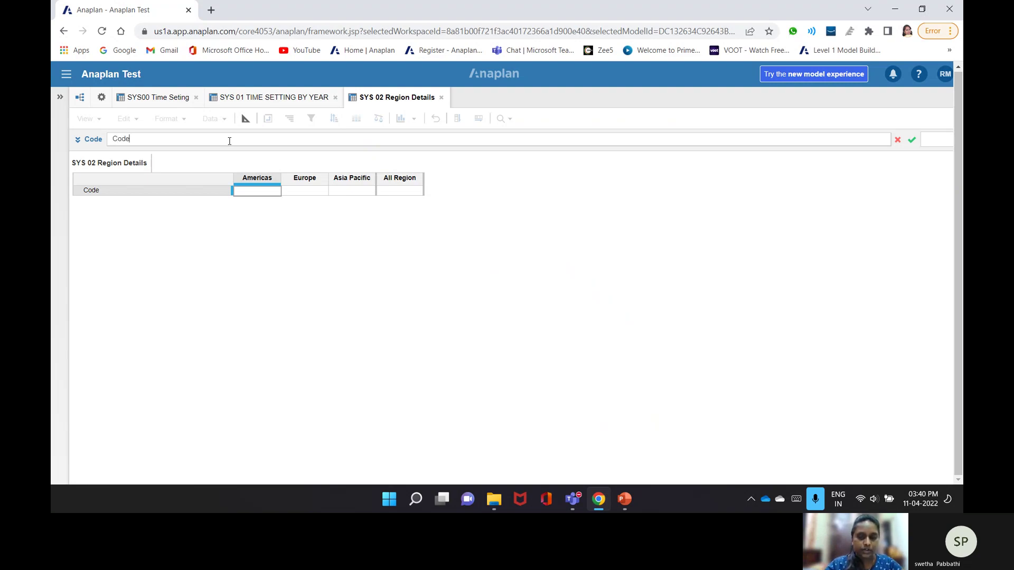
type("(")
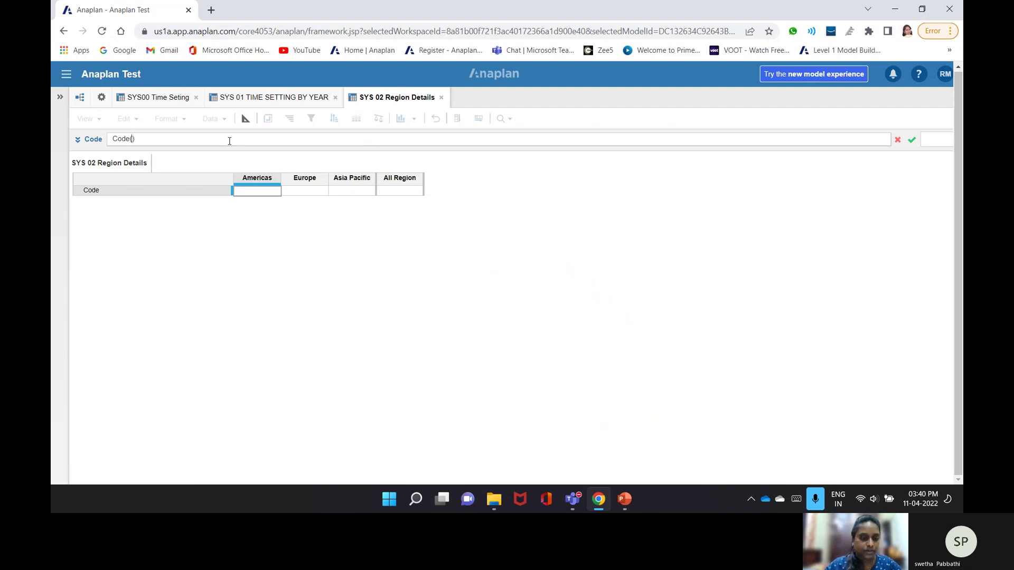
type("Item")
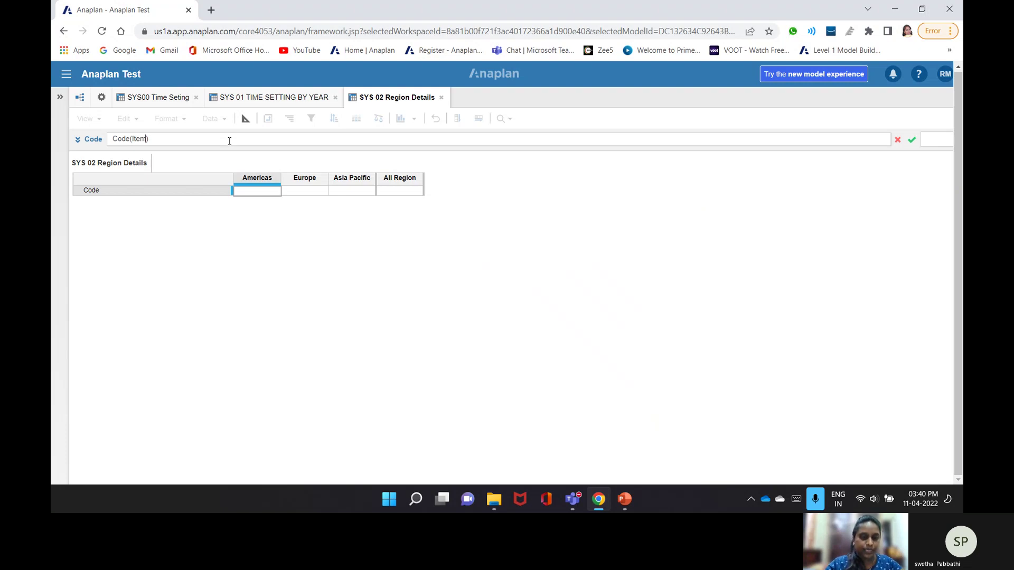
type("(")
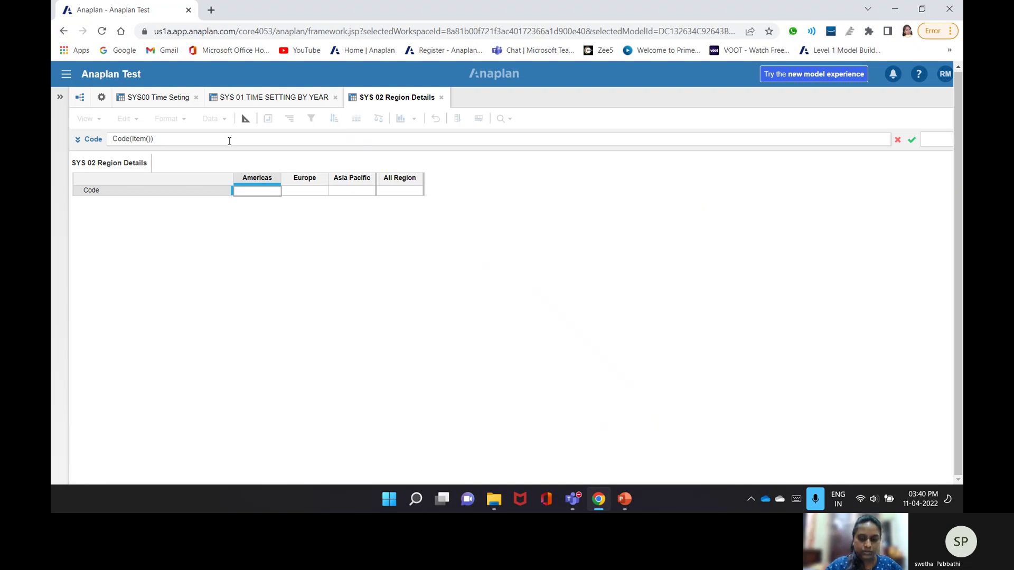
type("'")
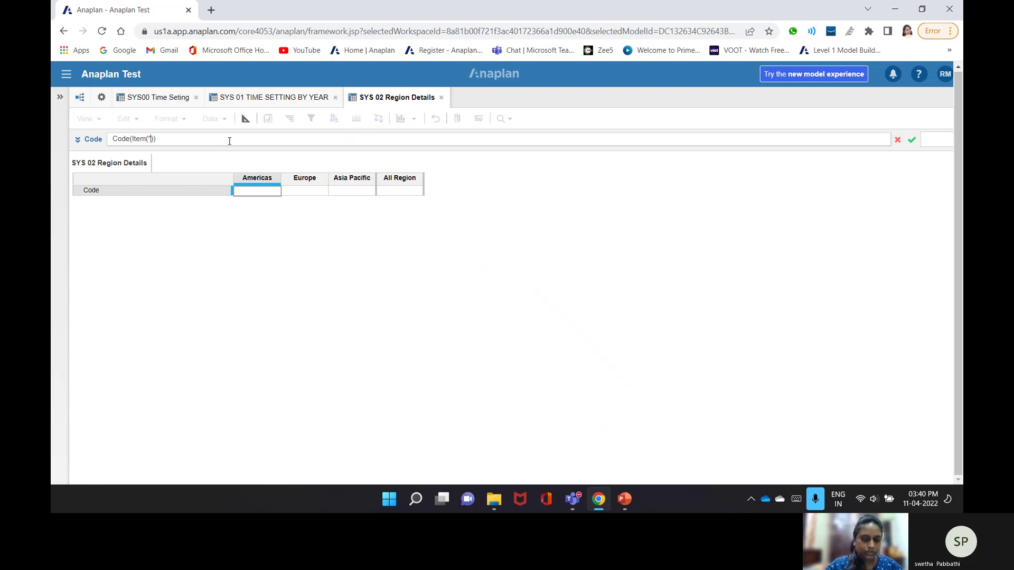
type("G1 Reg")
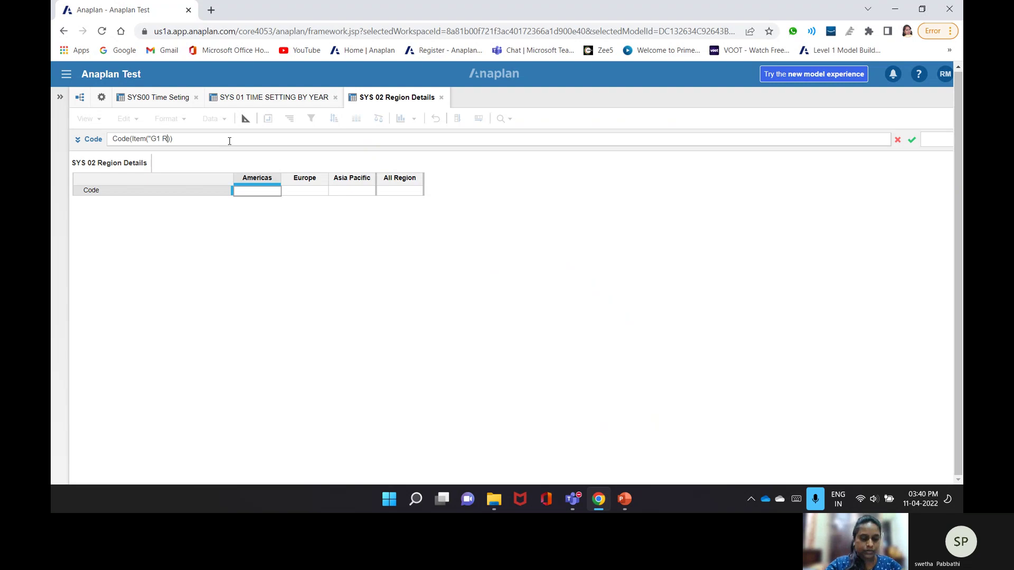
type("ion")
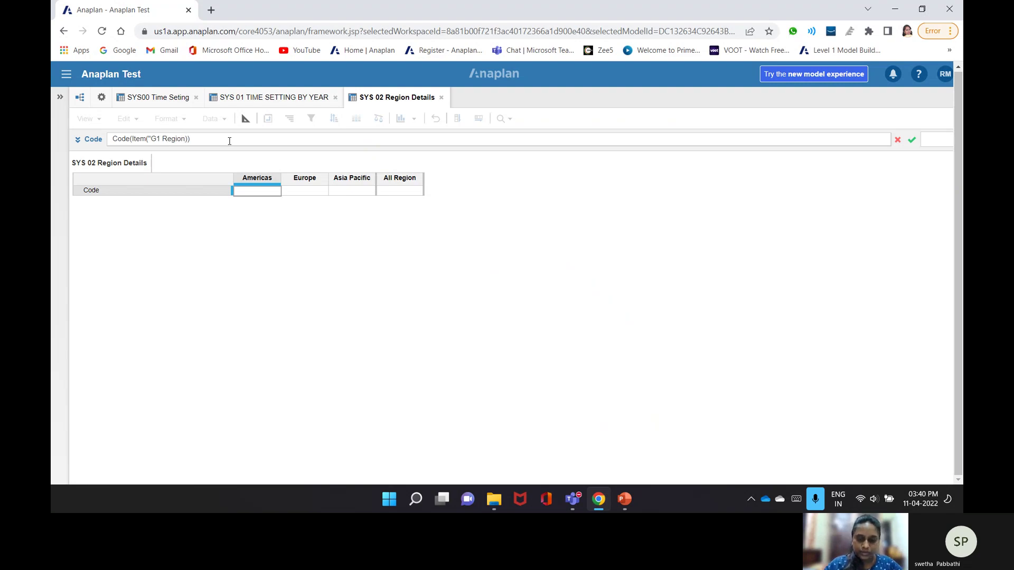
type("\"")
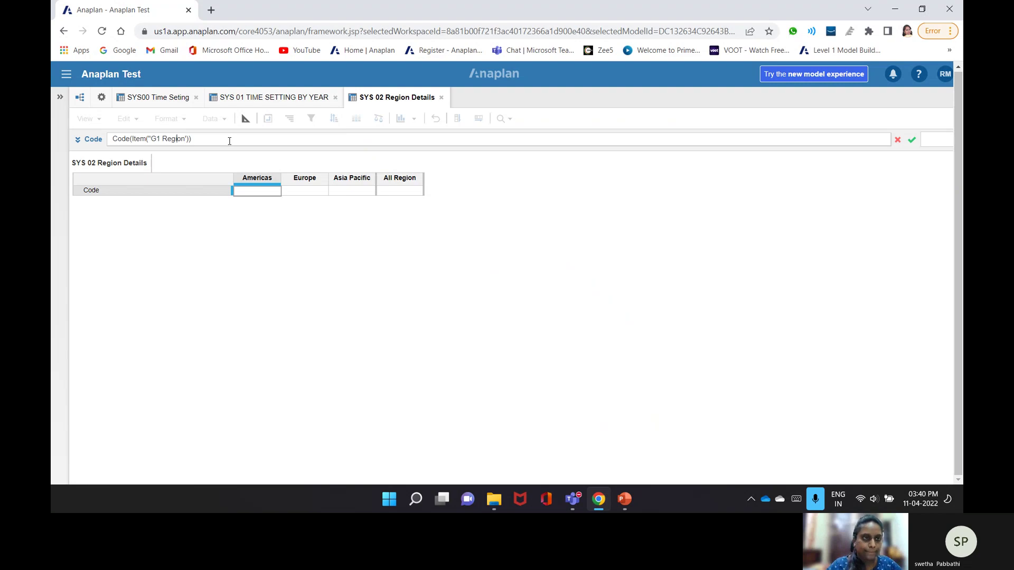
key("Delete")
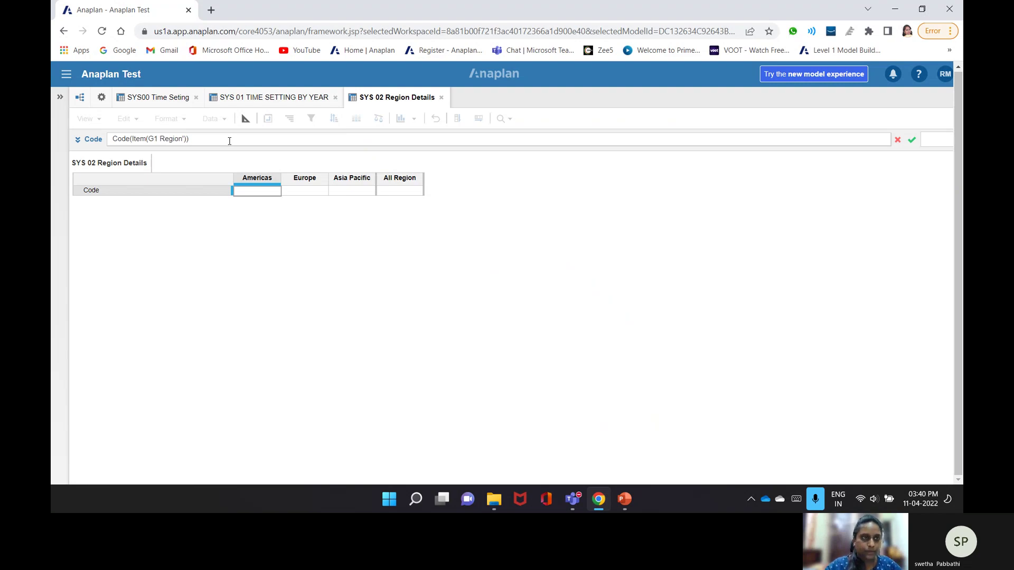
type("'")
key("Return")
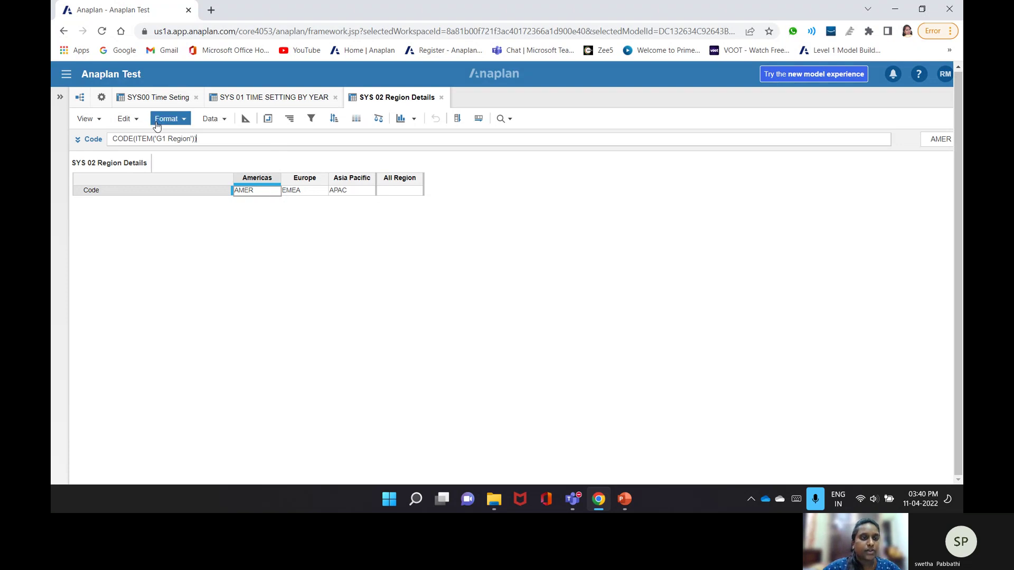
- Check the region codes in the G1 Region list and Code's line item settings
left_click(102, 97)
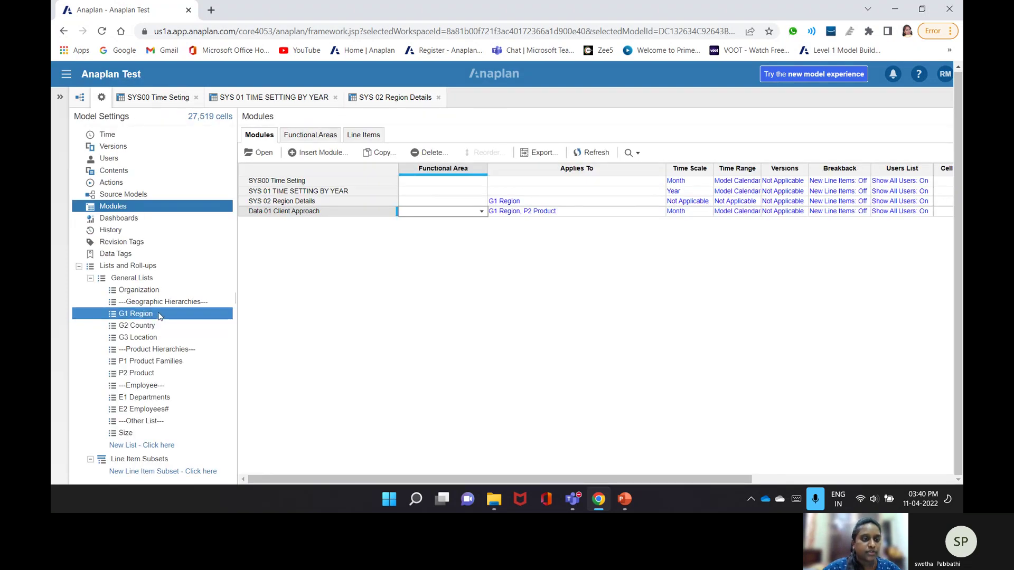
left_click(316, 136)
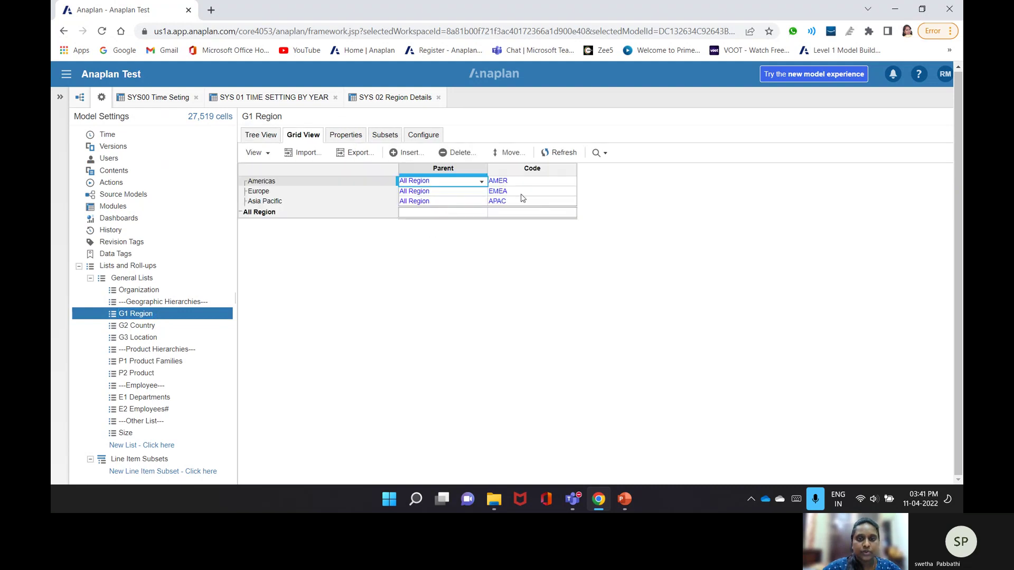
left_click(398, 99)
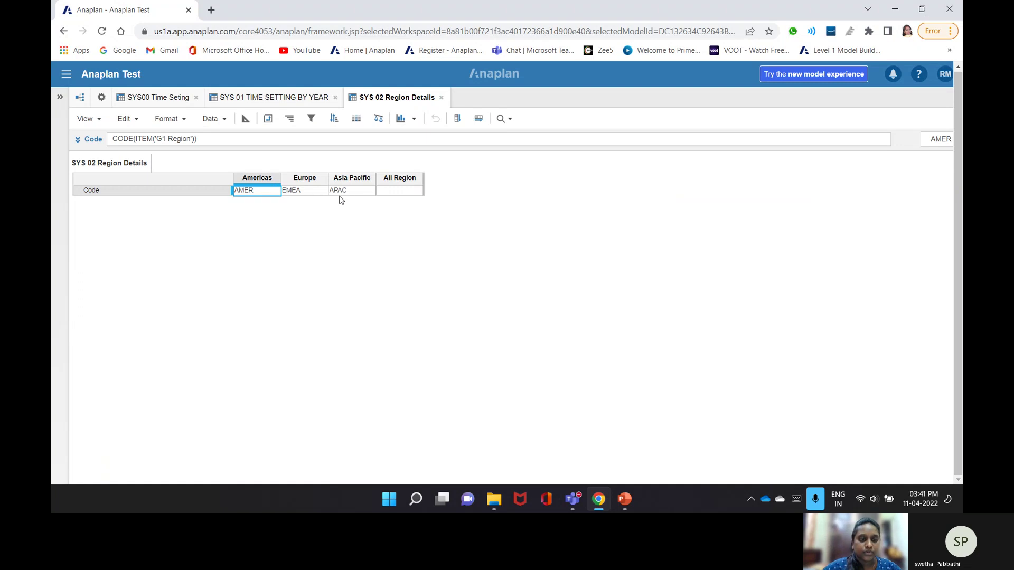
left_click(247, 119)
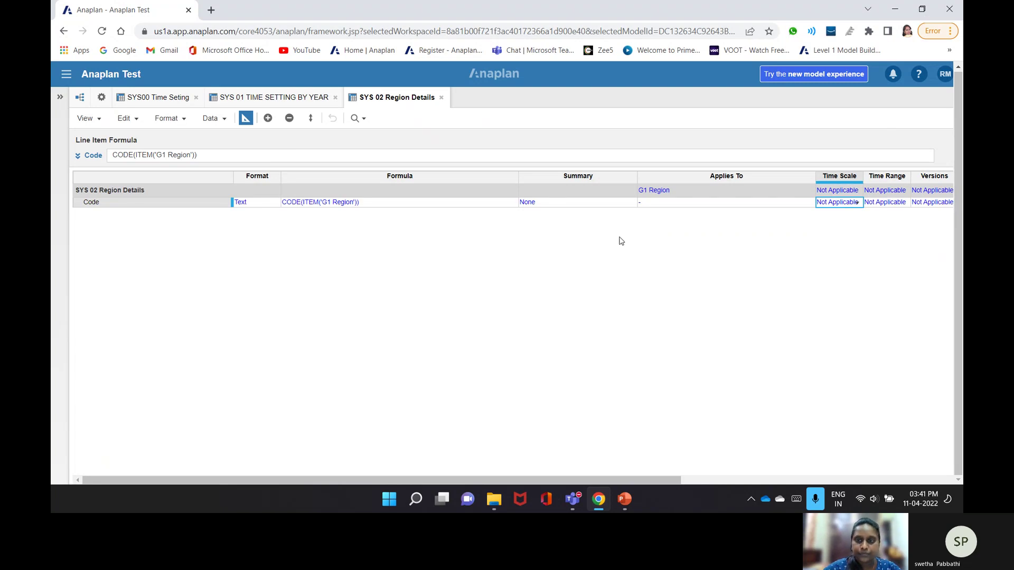
left_click(246, 119)
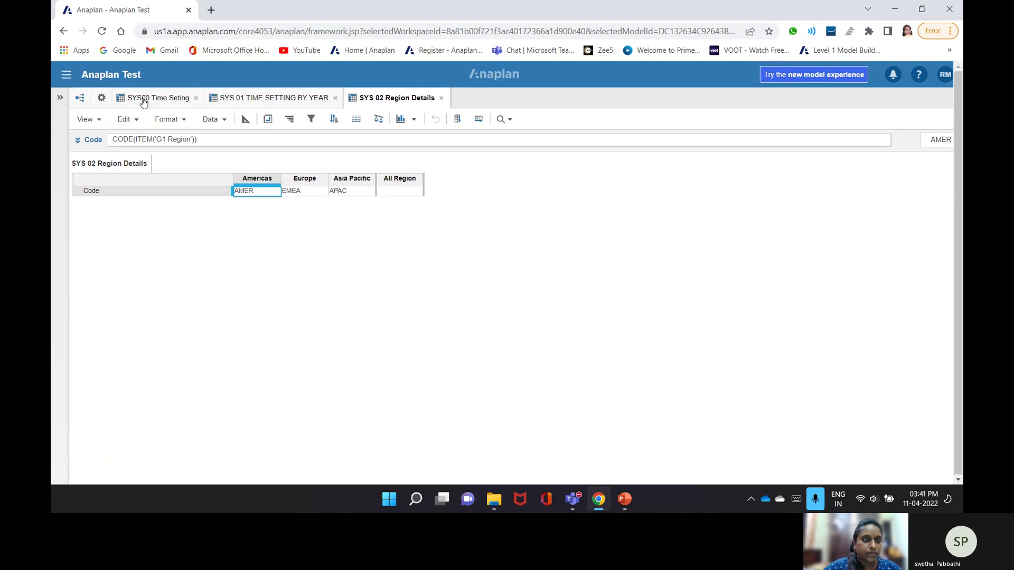
- Close the SYS00 and SYS 01 module tabs and open Model Settings
left_click(197, 98)
left_click(101, 98)
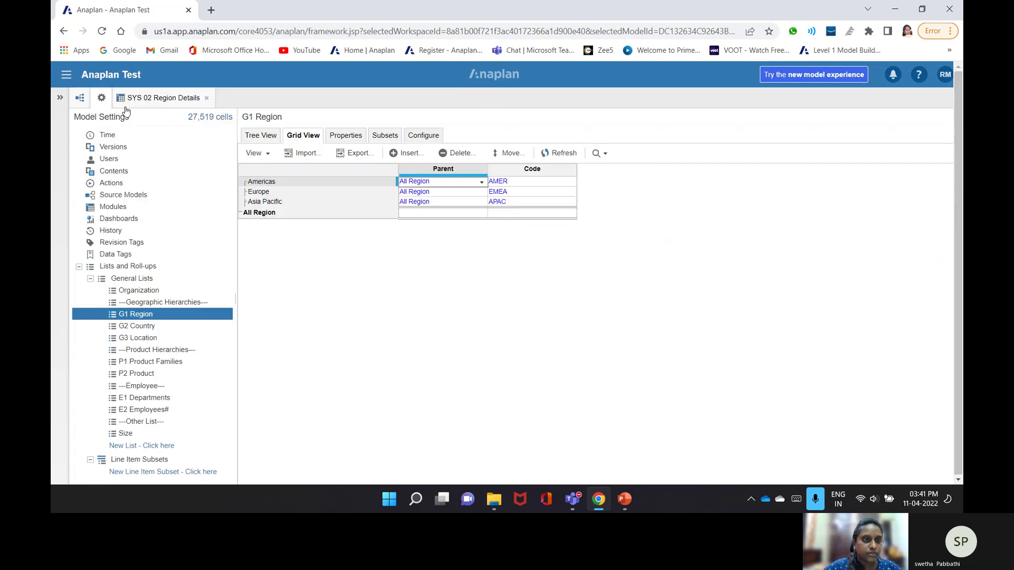
left_click(113, 136)
- Start a new module 'SYS 03 Country Details' with G2 Country in columns and no Time
left_click(114, 207)
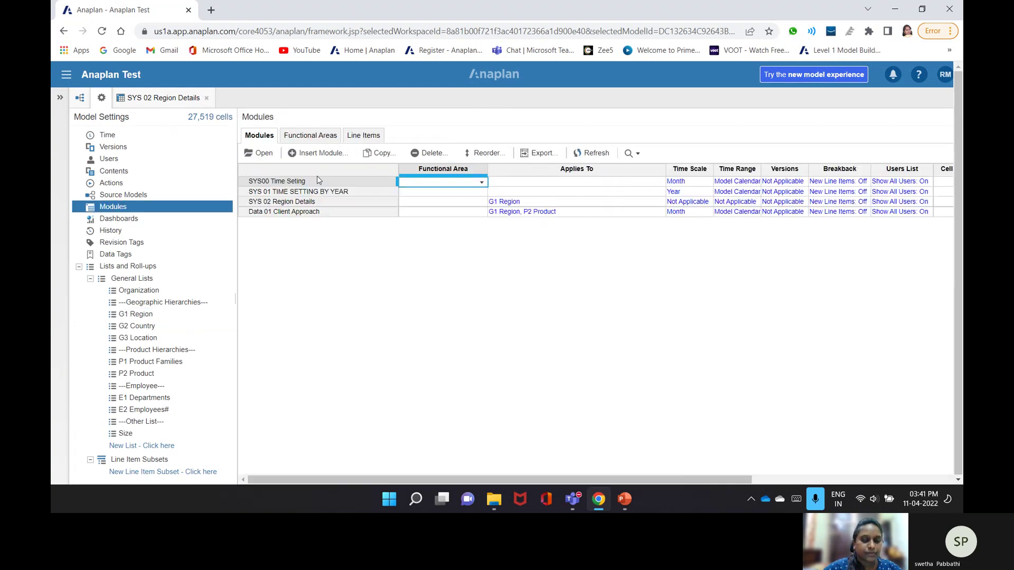
left_click(302, 153)
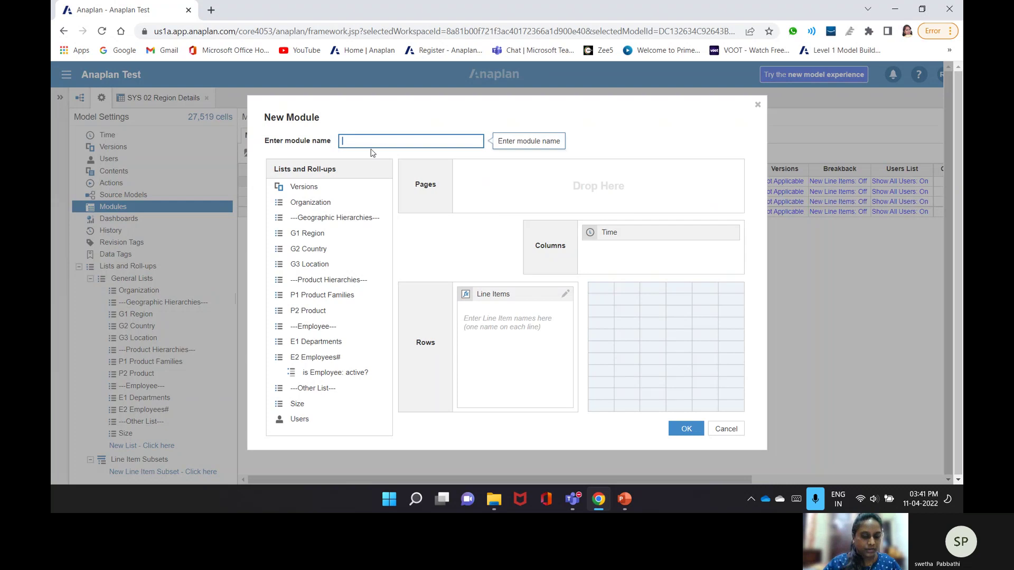
type("Sys")
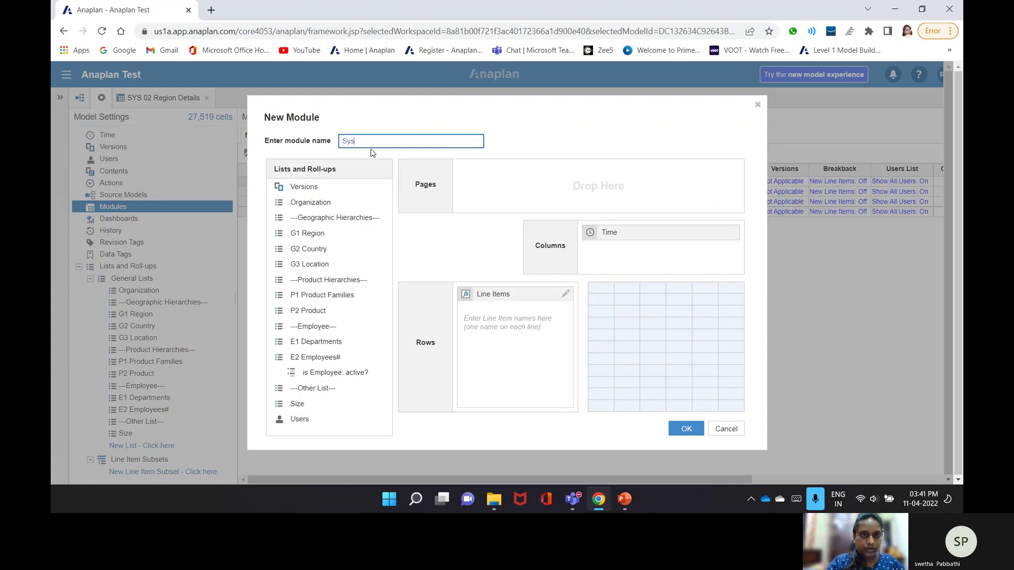
key("BackSpace")
type("YS")
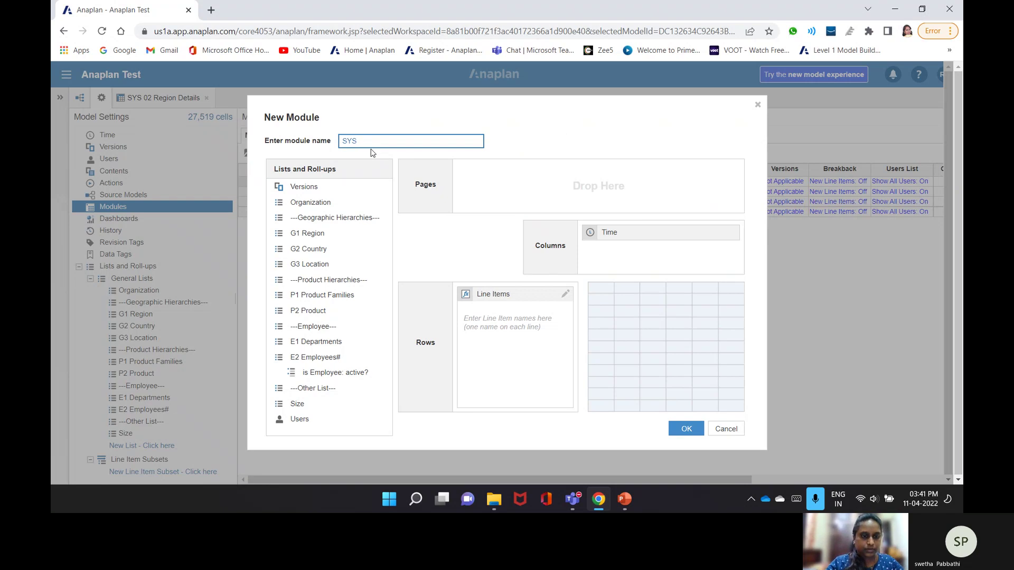
type(" 0")
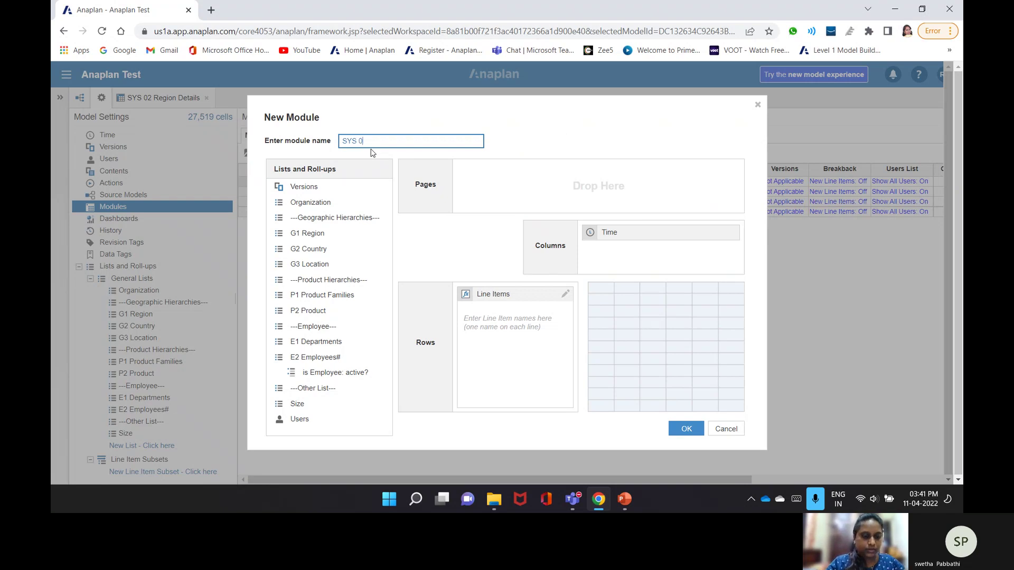
type("3 Coun")
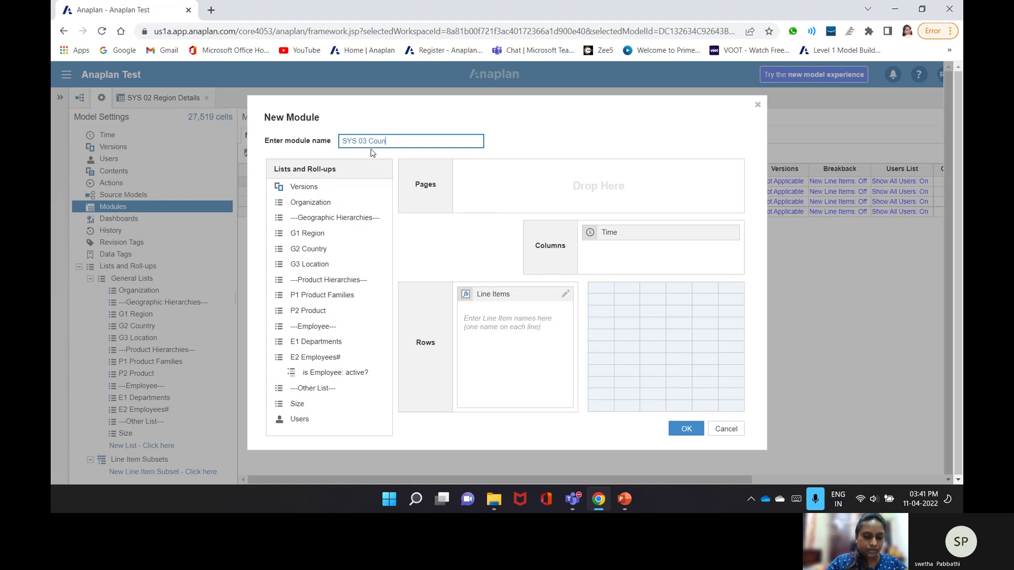
type("try De")
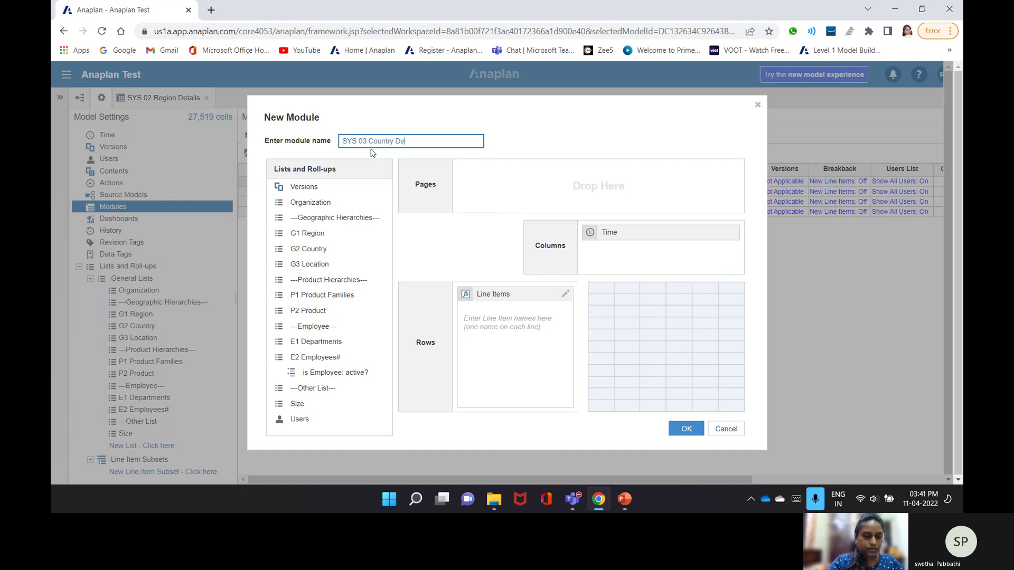
type("tails")
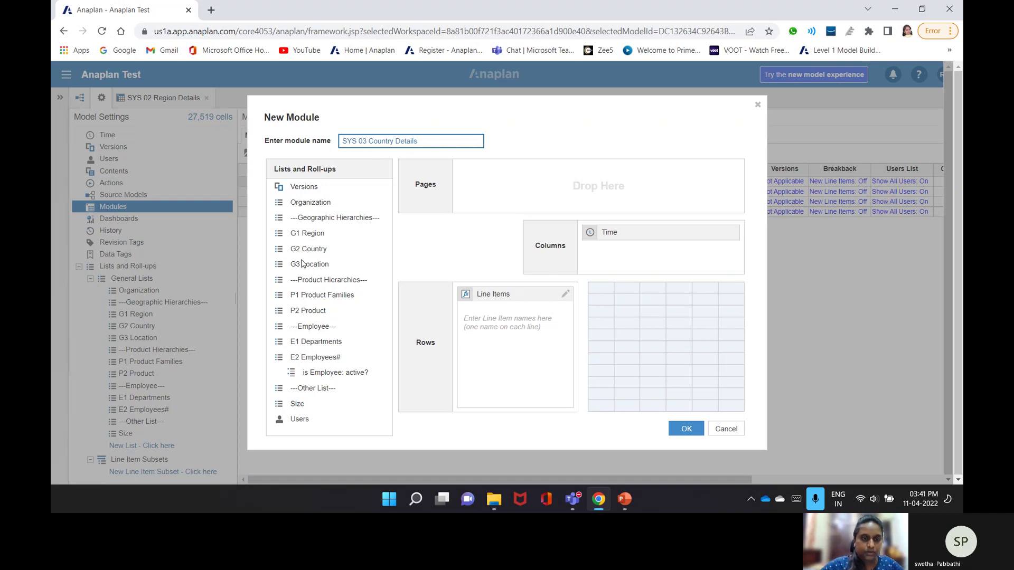
left_click_drag(330, 250, 625, 268)
left_click_drag(615, 232, 300, 339)
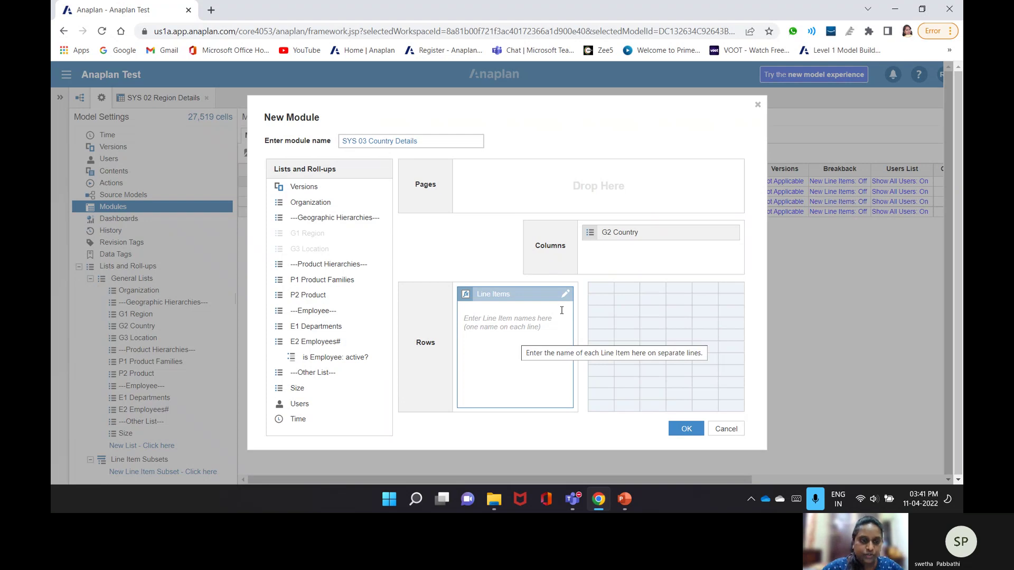
- Add line items Code, Region and Country Only, then create the module
left_click(520, 334)
type("Code")
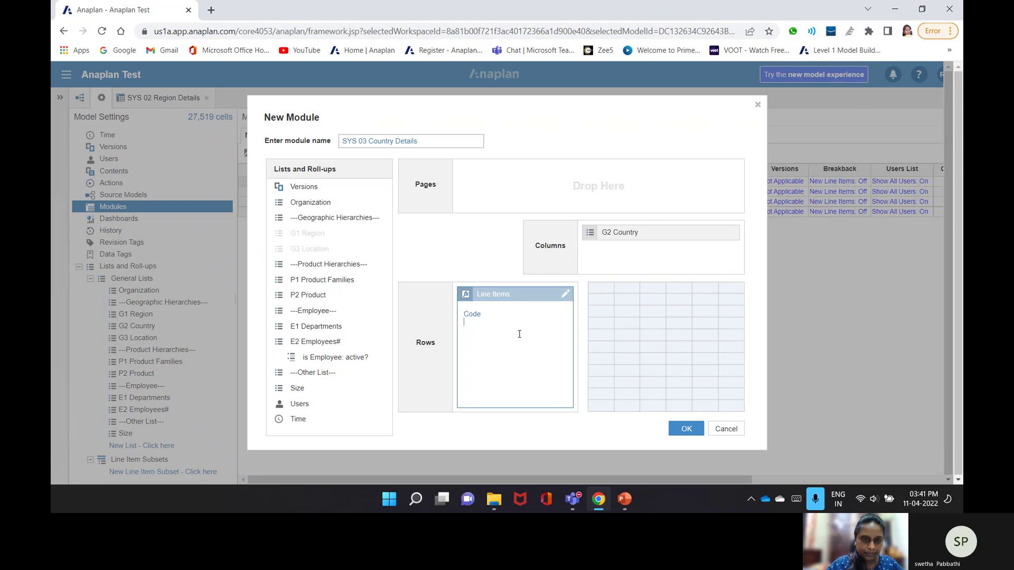
key("Return")
type("Reg")
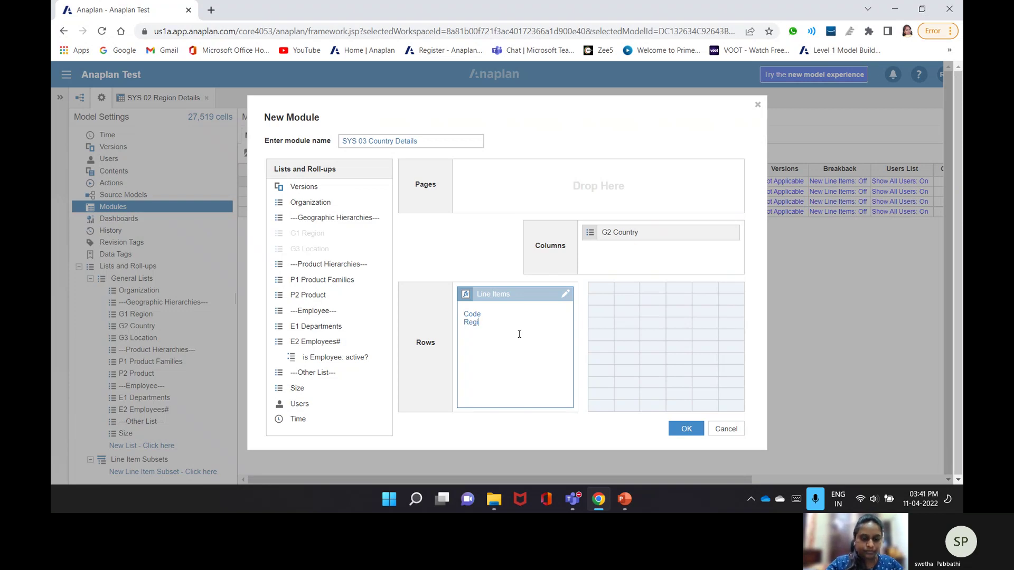
type("ion")
key("Return")
type("Country Only?")
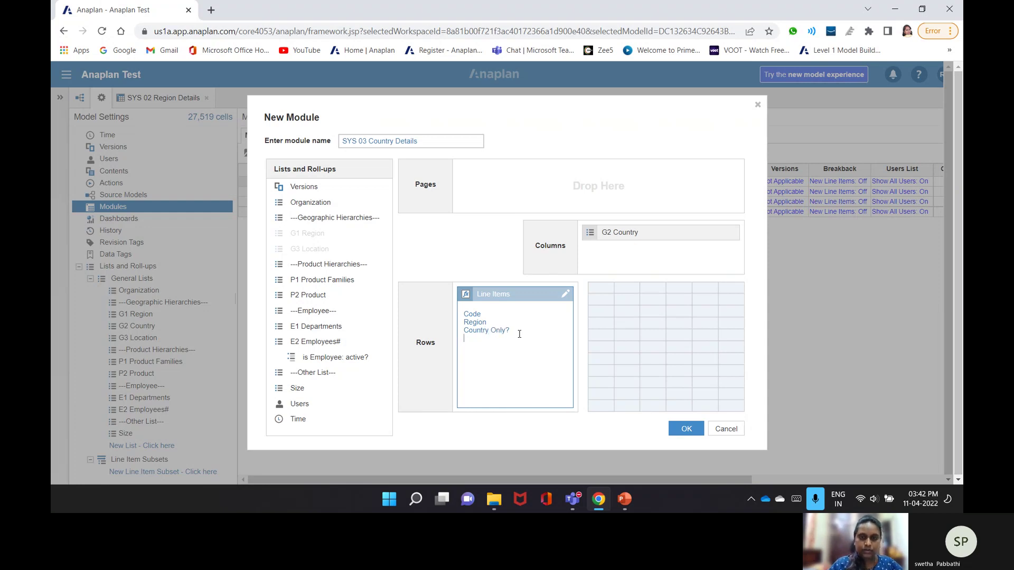
left_click(585, 320)
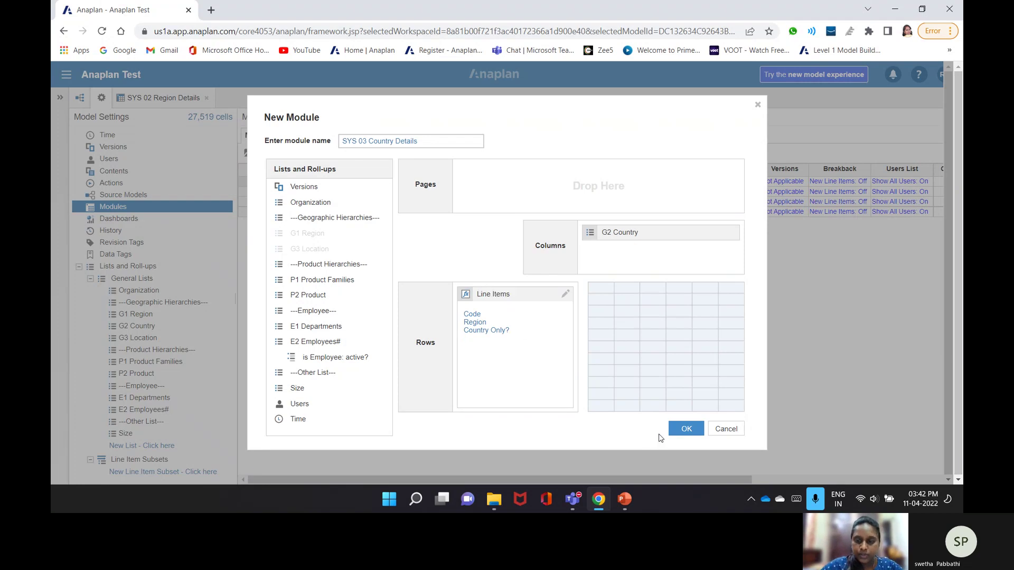
left_click(687, 429)
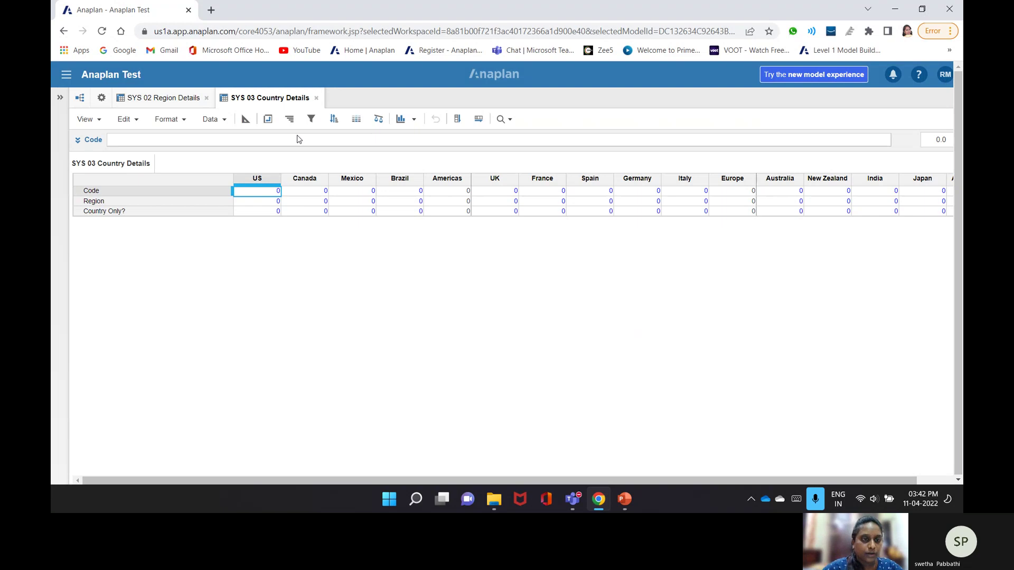
- Set the Code line item's format to Text
left_click(245, 119)
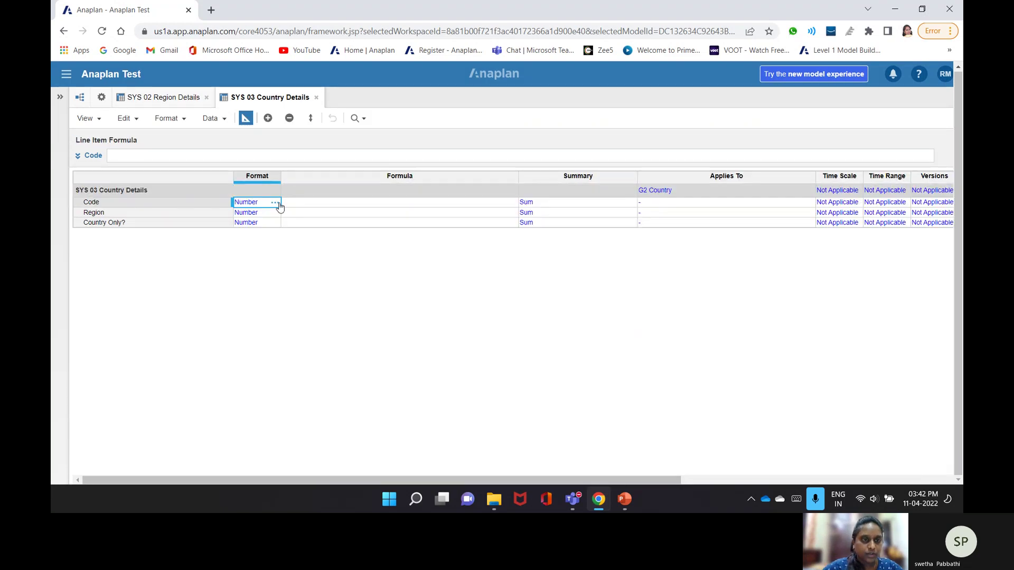
left_click(275, 203)
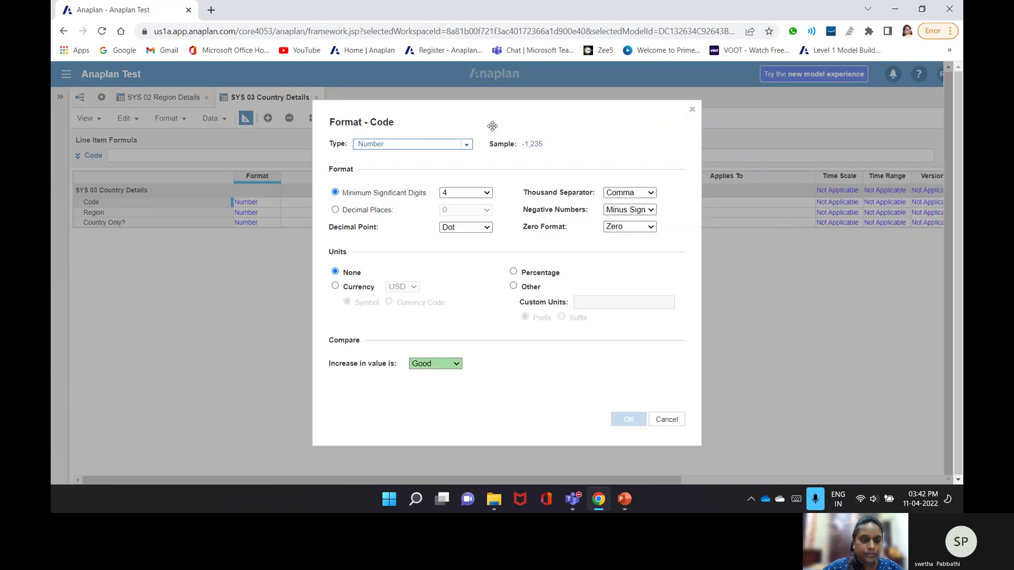
left_click(464, 147)
left_click(379, 254)
left_click(628, 420)
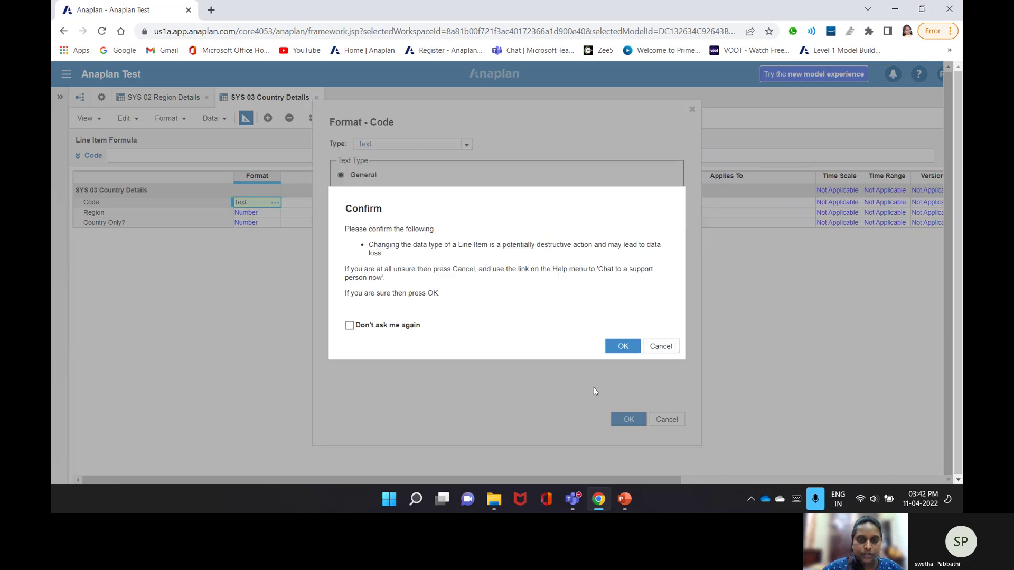
left_click(618, 346)
- Format the Region line item as a list based on G1 Region
left_click(277, 214)
left_click(274, 213)
left_click(464, 147)
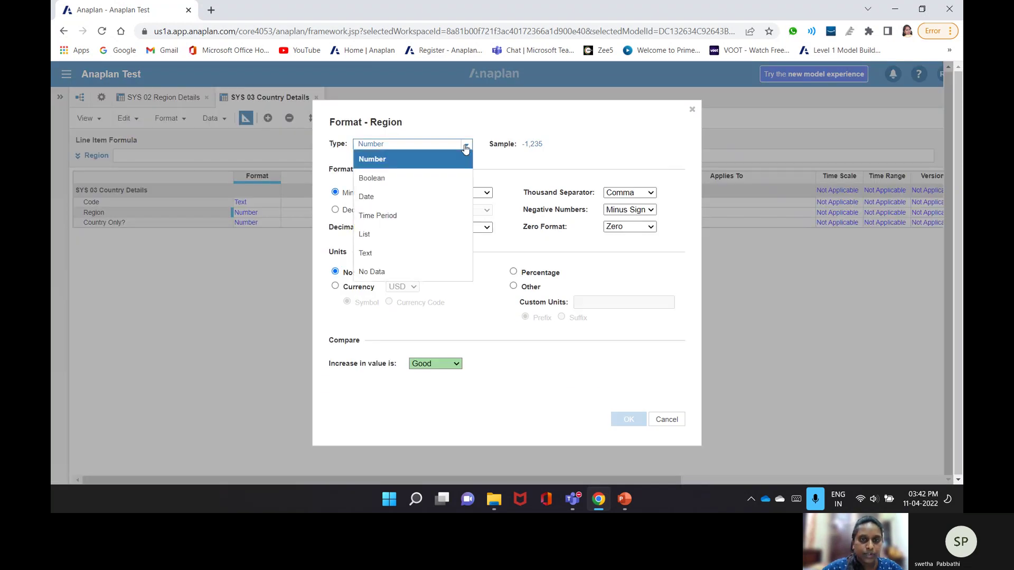
left_click(365, 234)
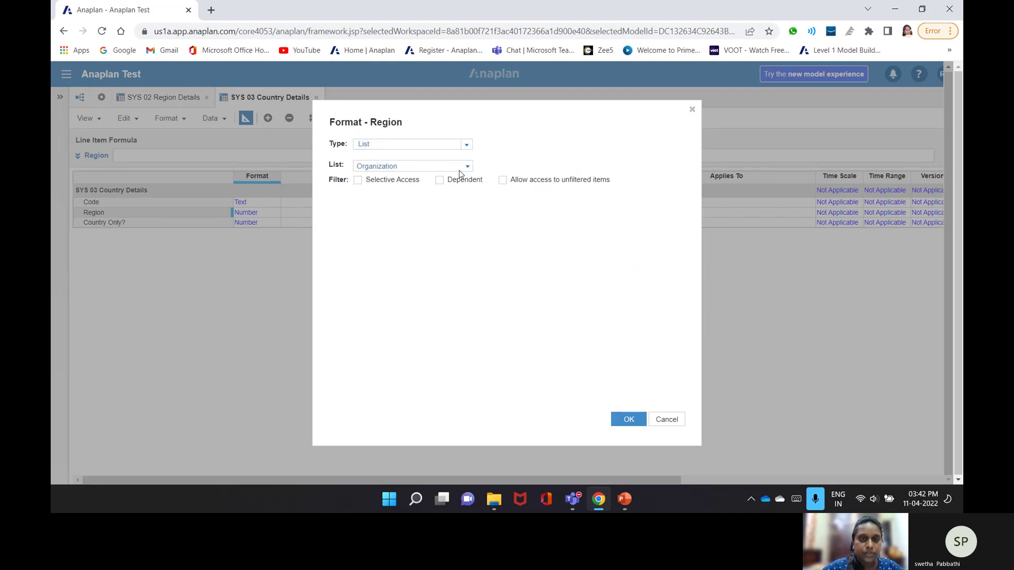
left_click(459, 168)
left_click(380, 218)
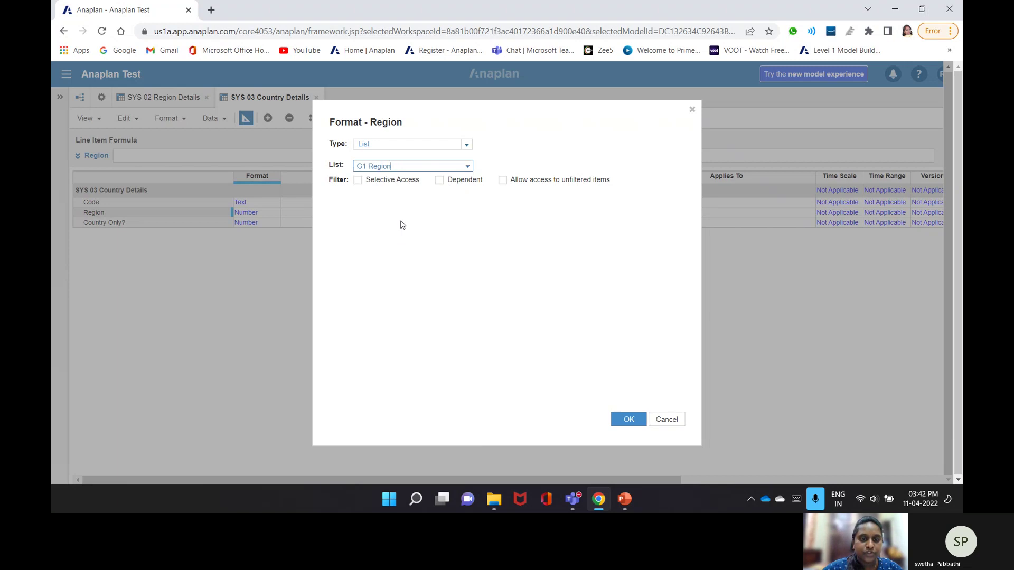
left_click(624, 420)
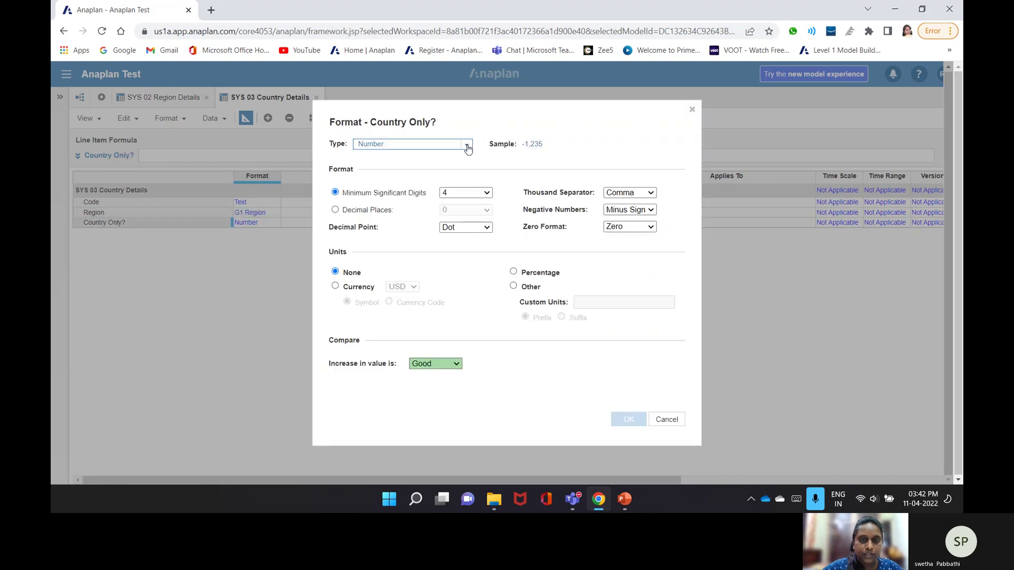
left_click(466, 145)
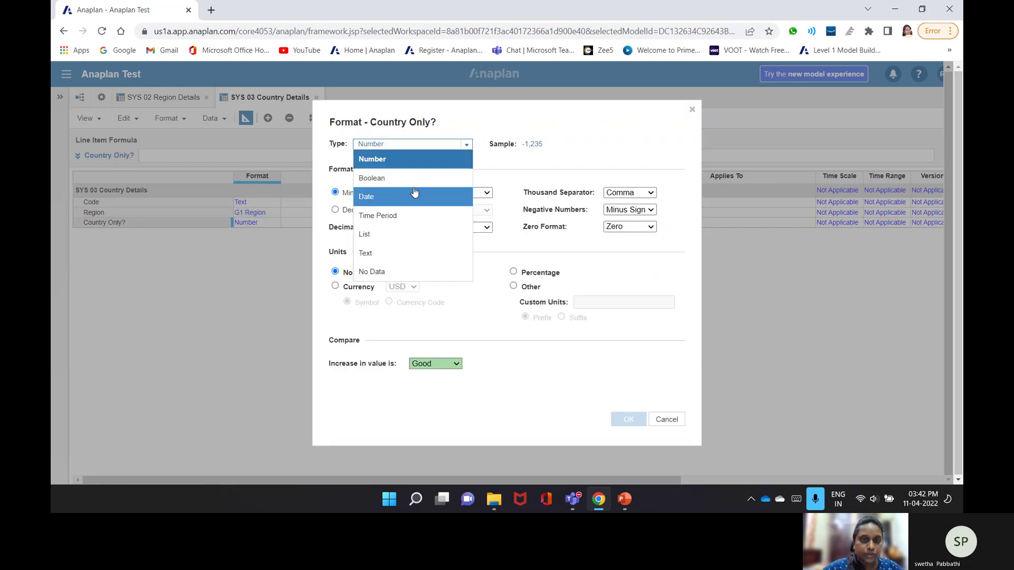
- Make Country Only? a Boolean and view the country grid
left_click(394, 177)
left_click(624, 421)
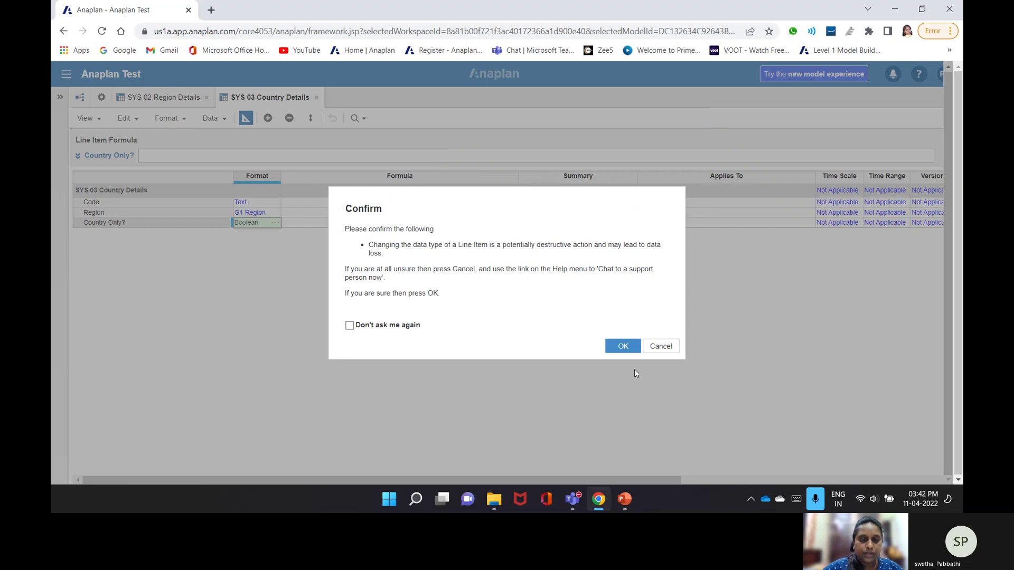
left_click(621, 346)
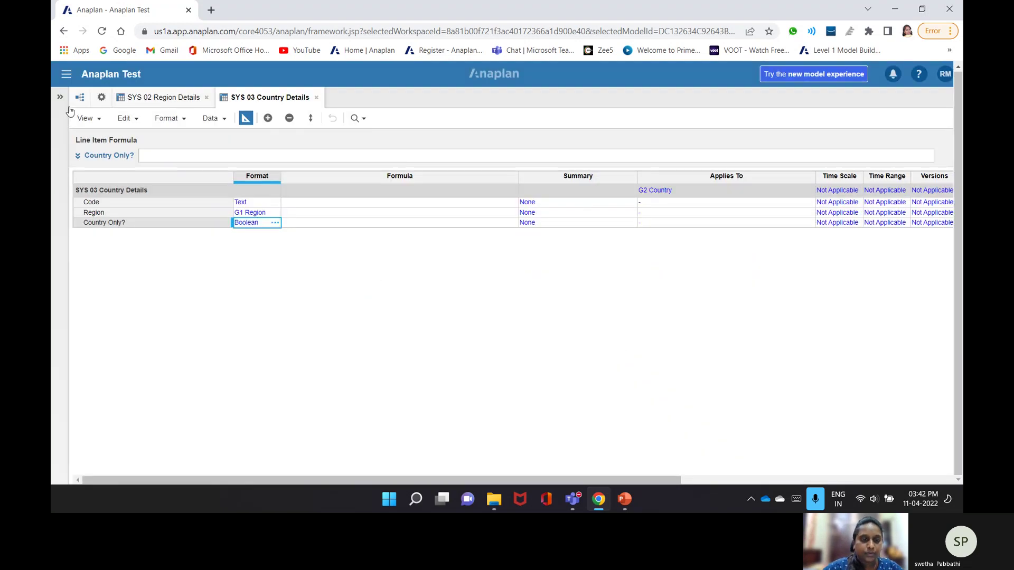
left_click(244, 119)
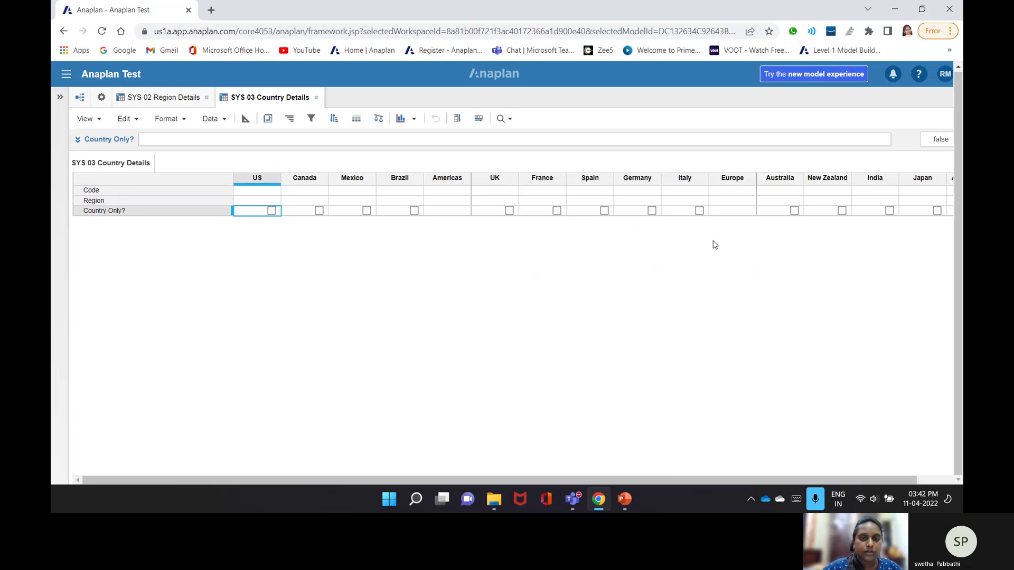
- Attempt a Code formula referencing G2 Country, then dismiss the invalid-formula error
left_click(245, 118)
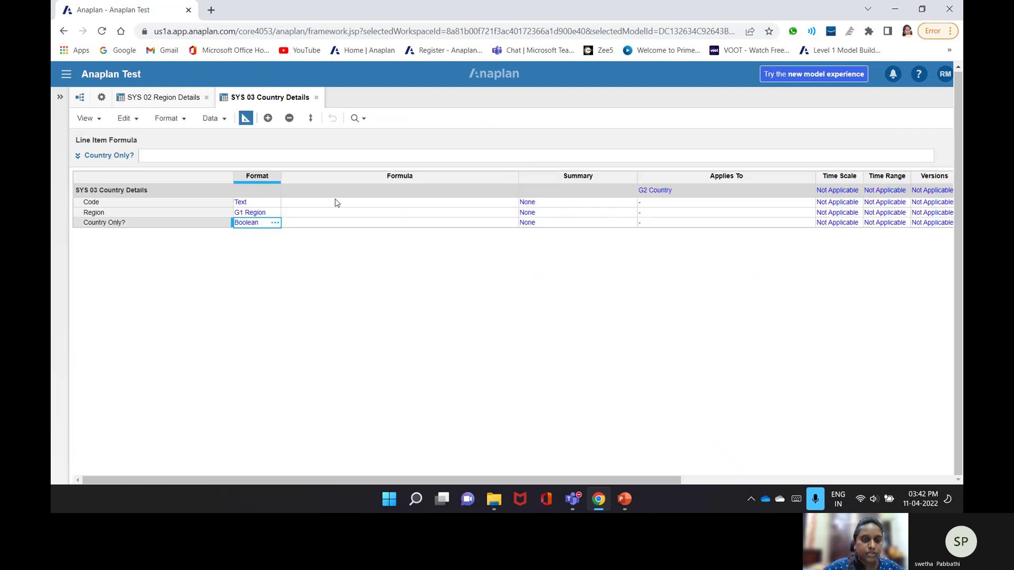
double_click(328, 203)
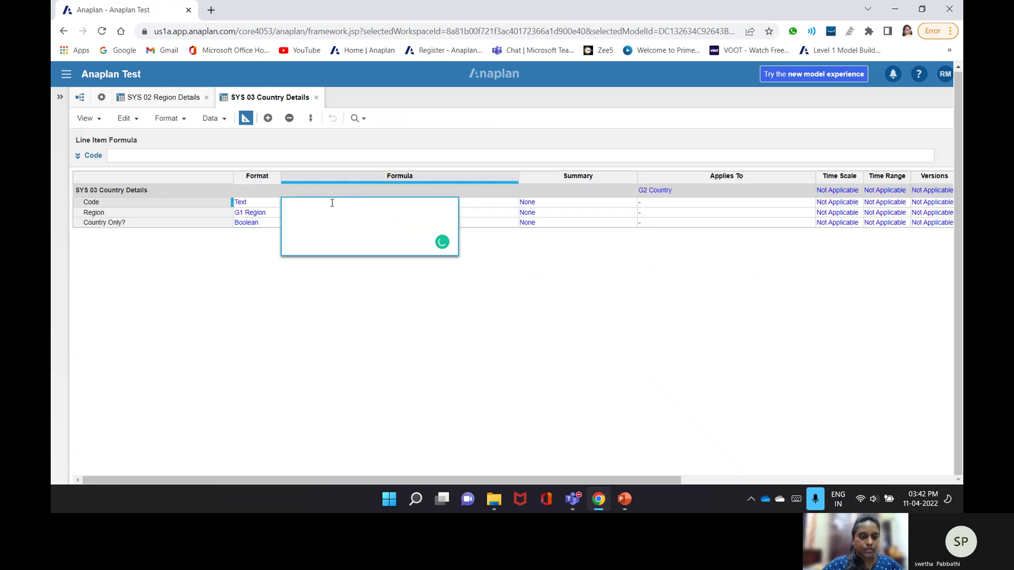
type("Code")
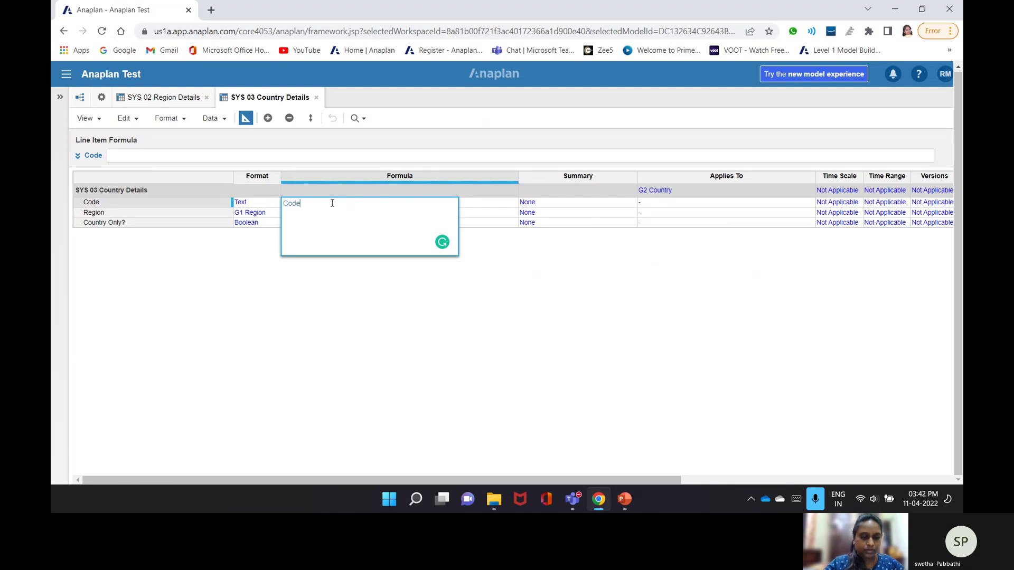
type("()")
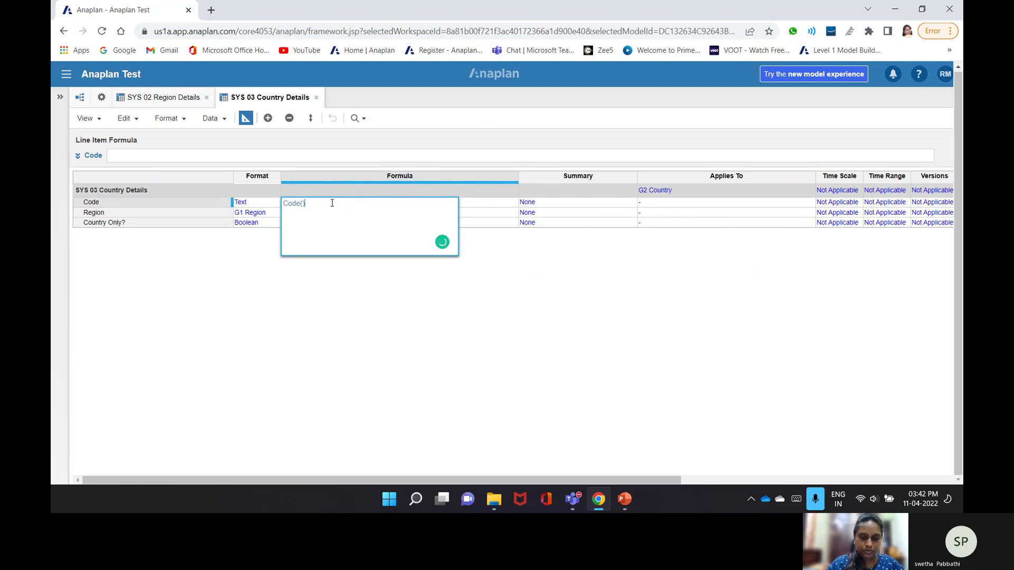
type("m(")
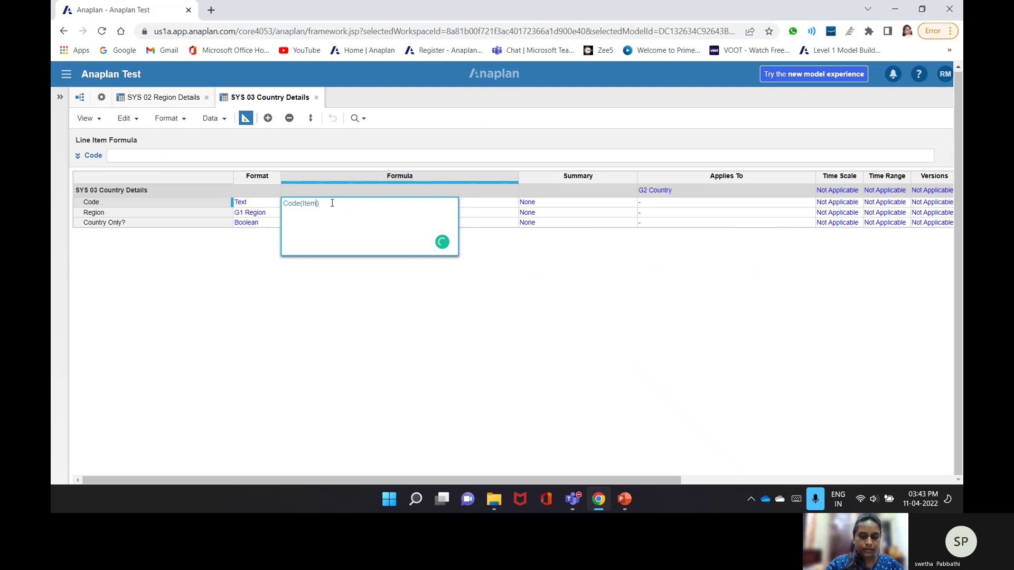
type("\"G2")
key("BackSpace")
type("''Country")
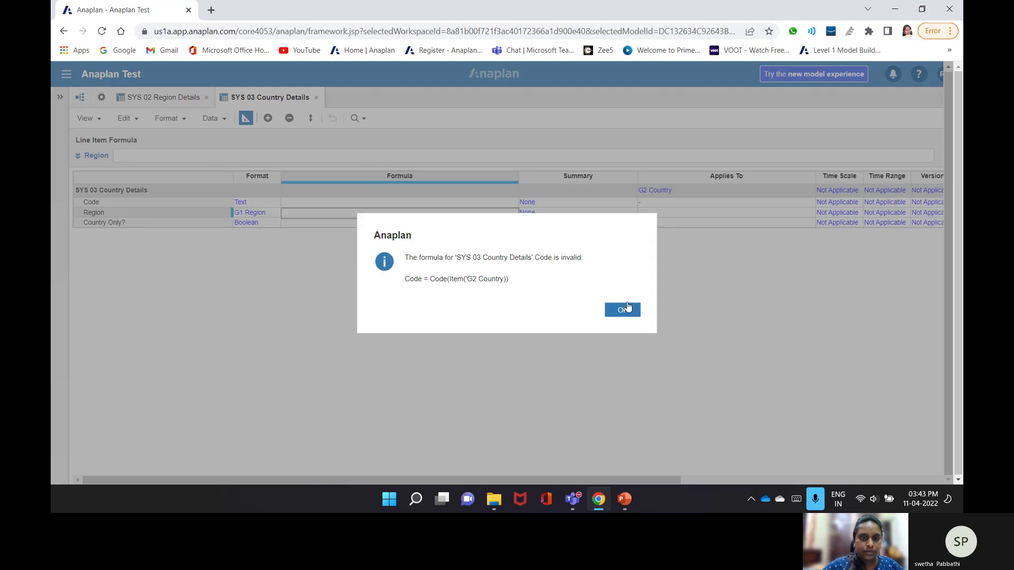
left_click(624, 311)
- Retry Code's formula as Code(0), dismiss the error, and reopen the formula
left_click(312, 203)
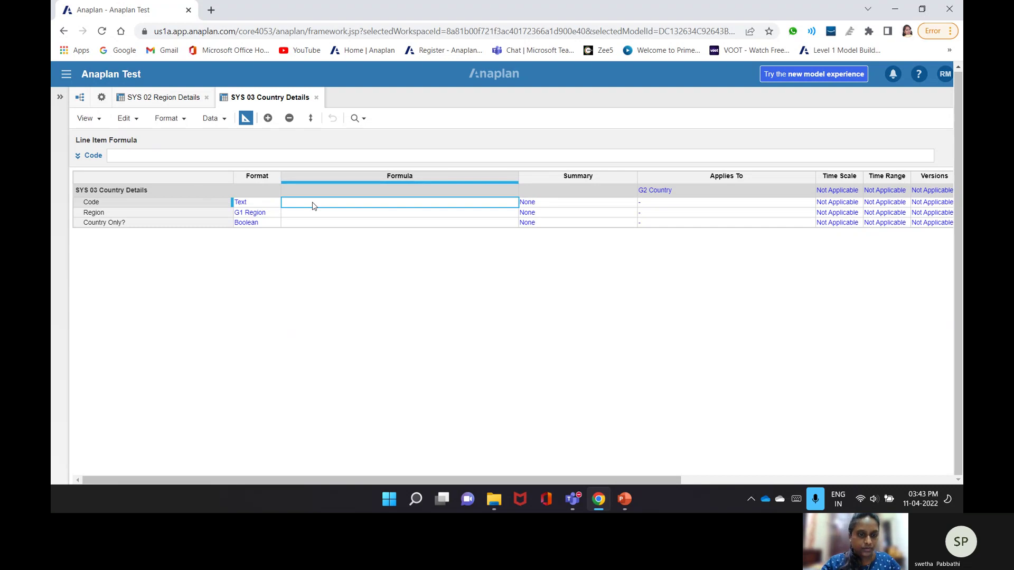
type("Code")
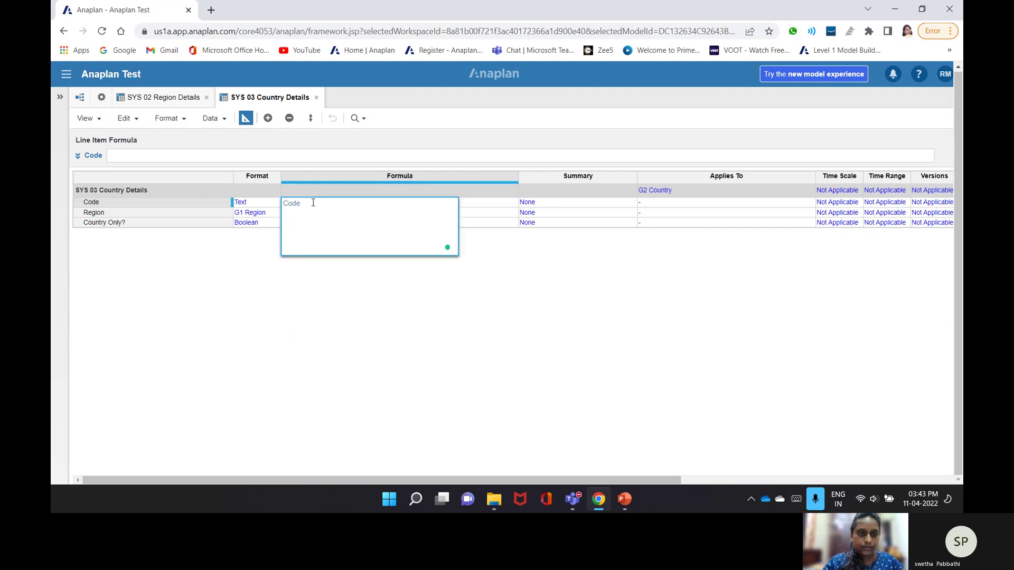
type("(0")
key("Return")
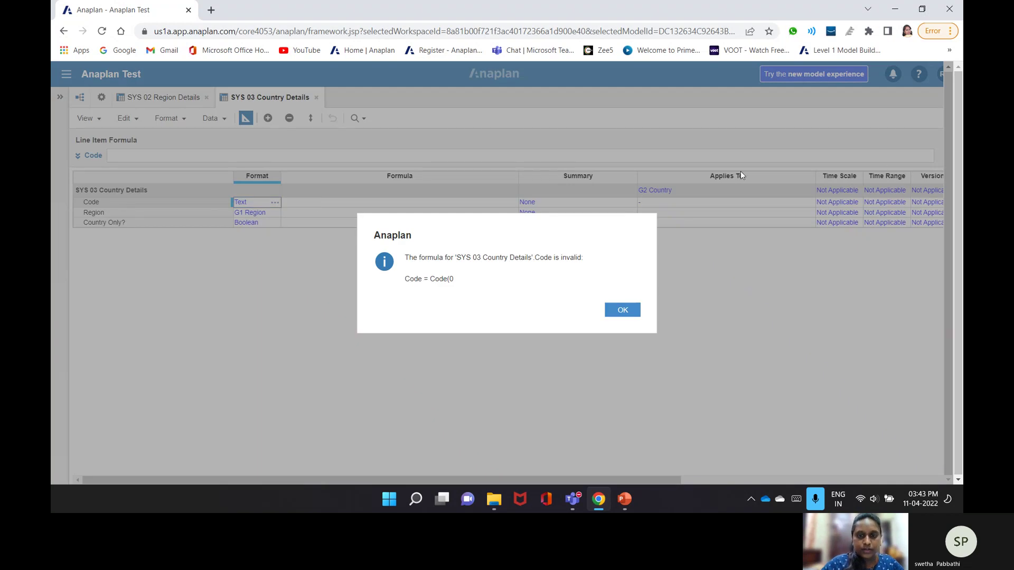
left_click(623, 310)
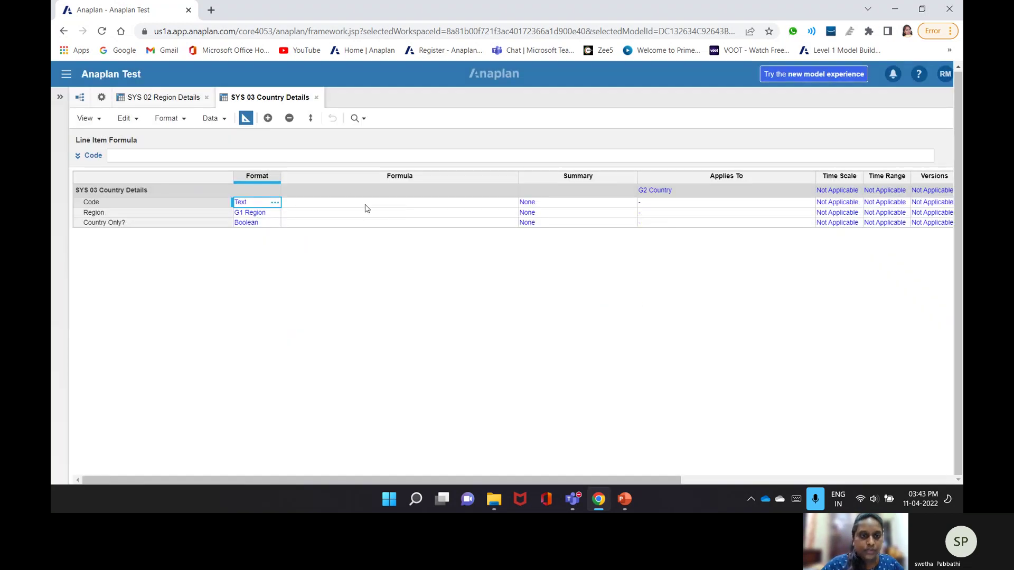
left_click(332, 155)
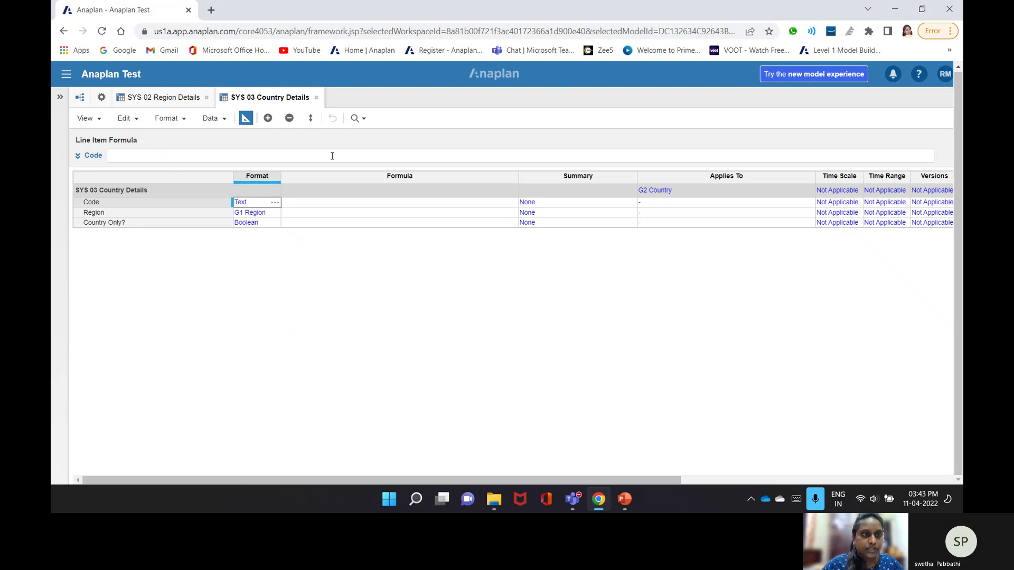
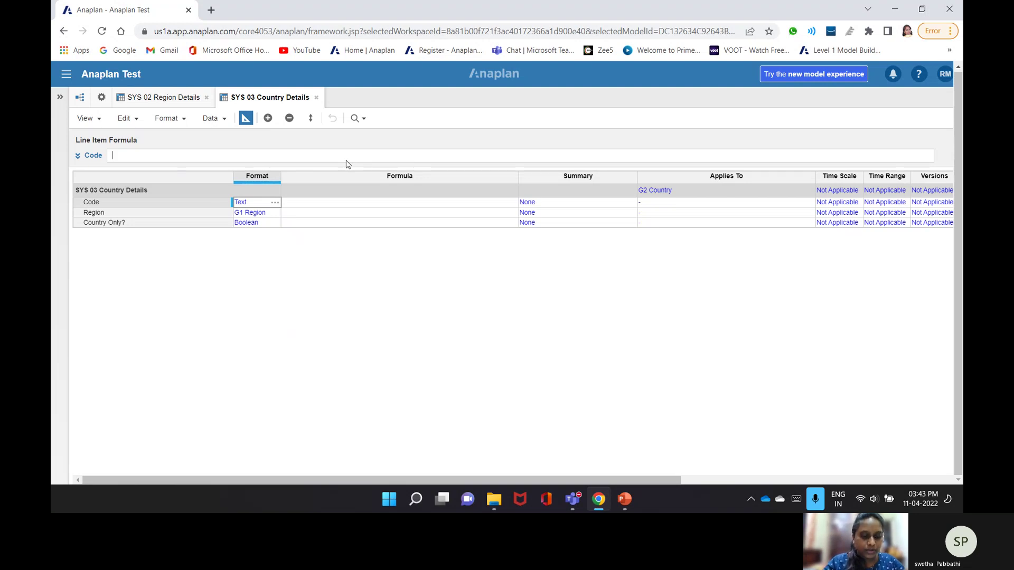
- Enter CODE(ITEM('G2 Country')) as the Code line item formula
type("Cod")
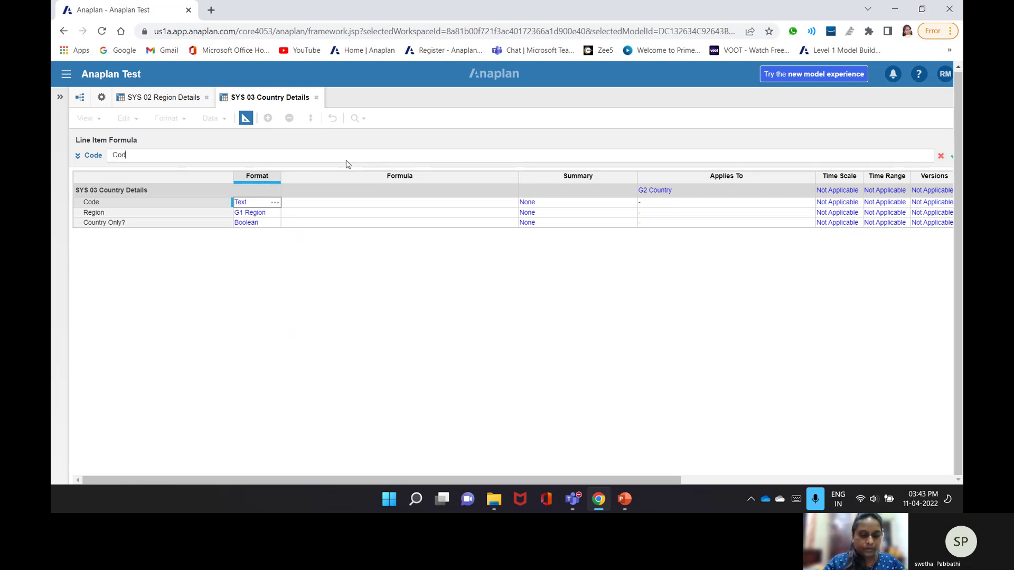
type("e(Item")
type("(")
type("'G")
type("2 Coun")
type("try")
type("'")
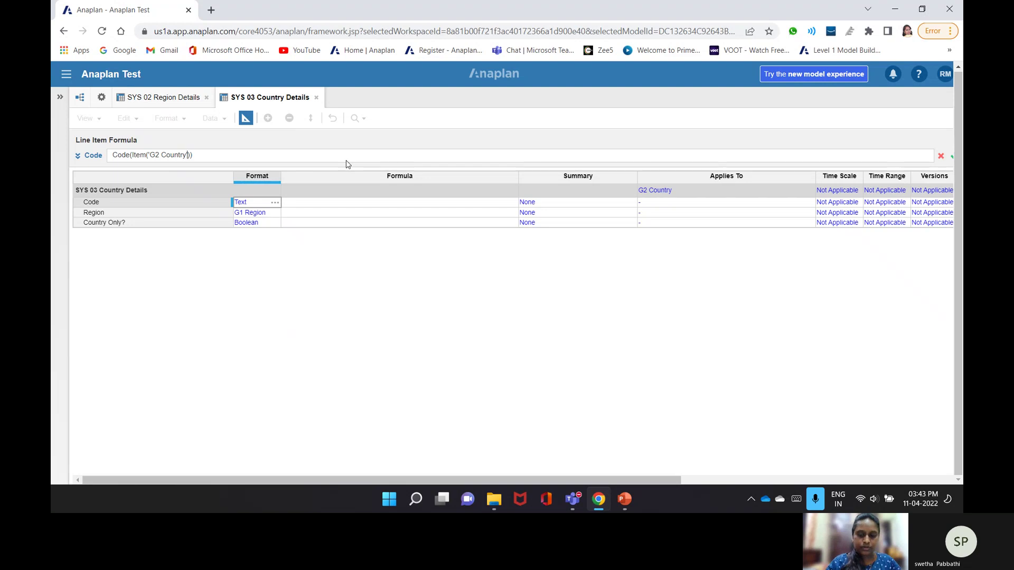
key("Return")
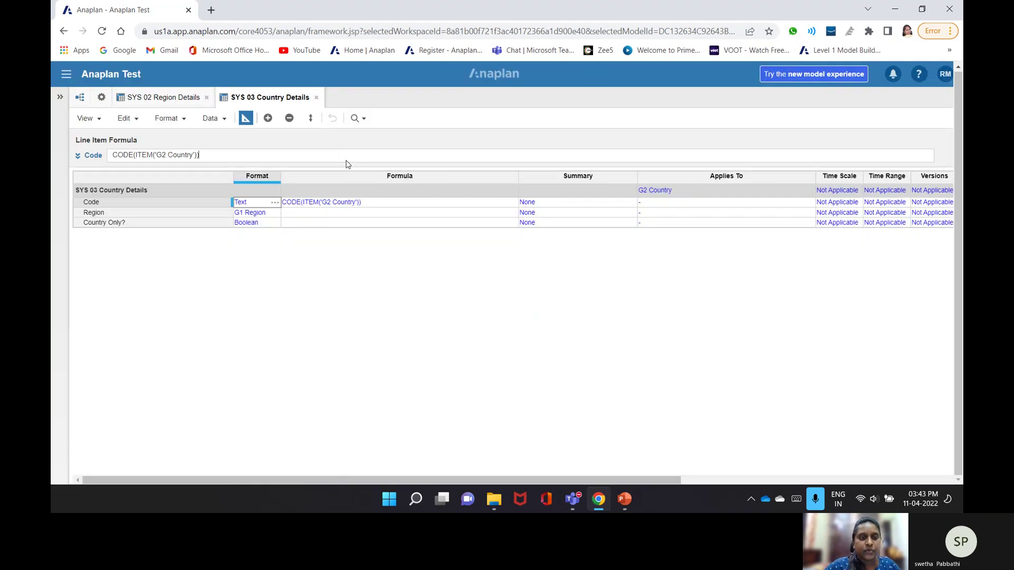
- Give Region the formula PARENT(ITEM('G2 Country'))
left_click(315, 214)
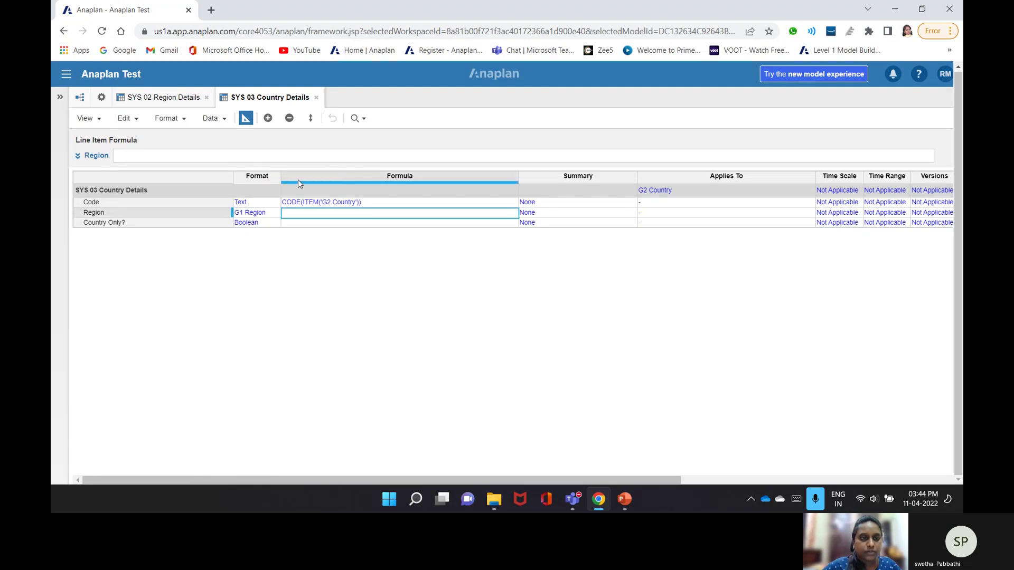
left_click(239, 156)
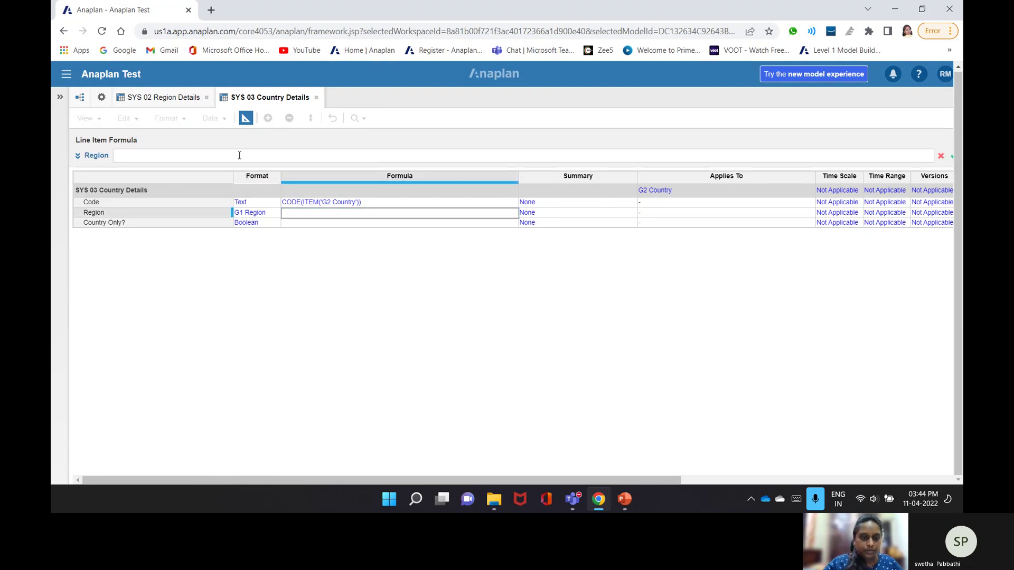
type("Pare")
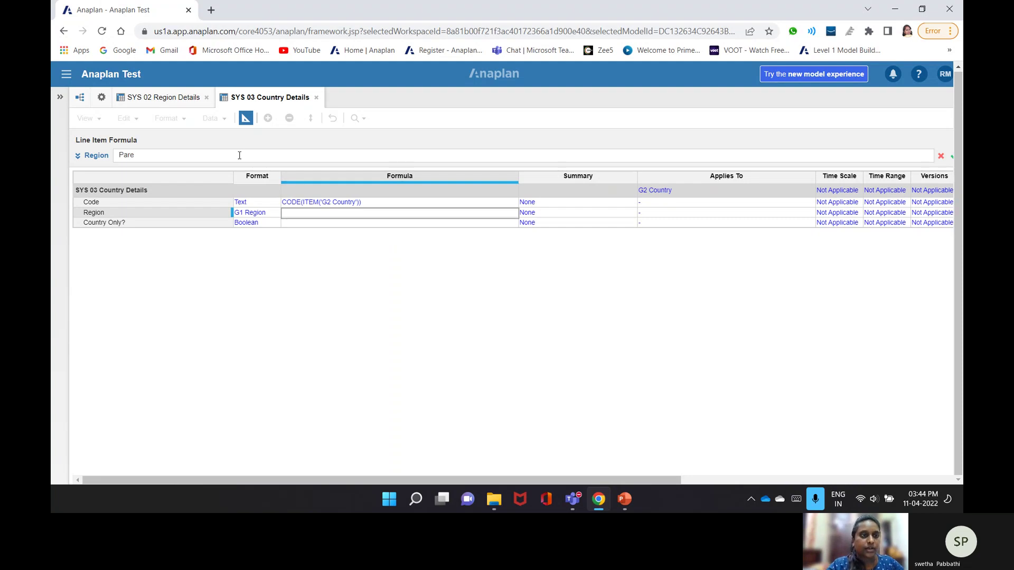
type("nt")
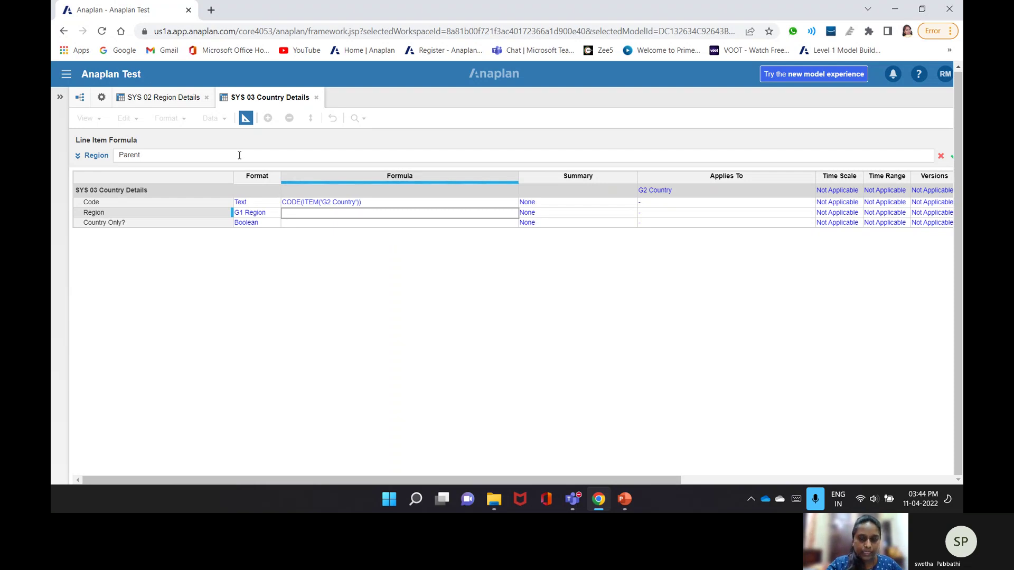
type("(Item")
key("BackSpace")
type("()0")
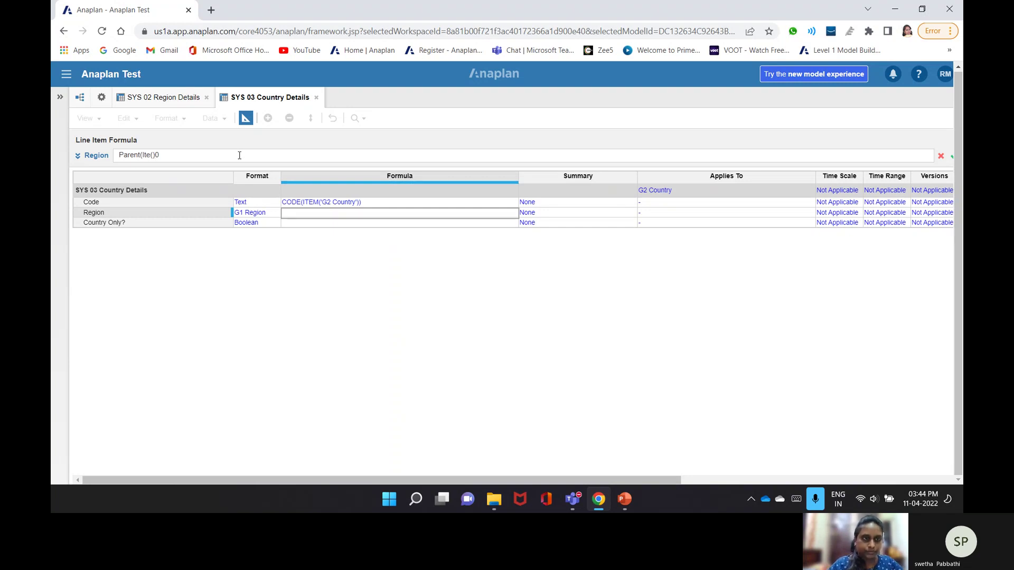
key("BackSpace")
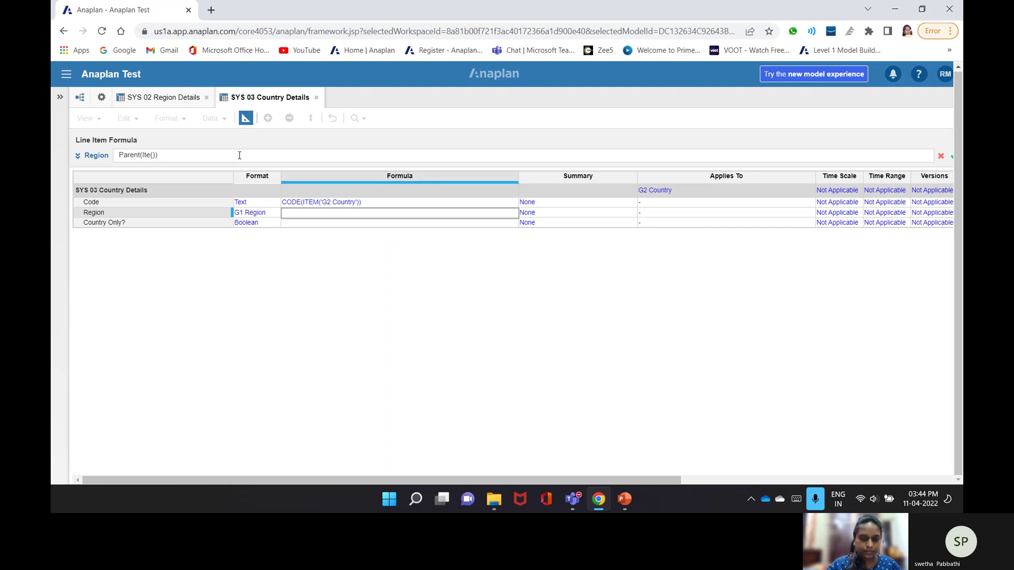
type("'G2 Country")
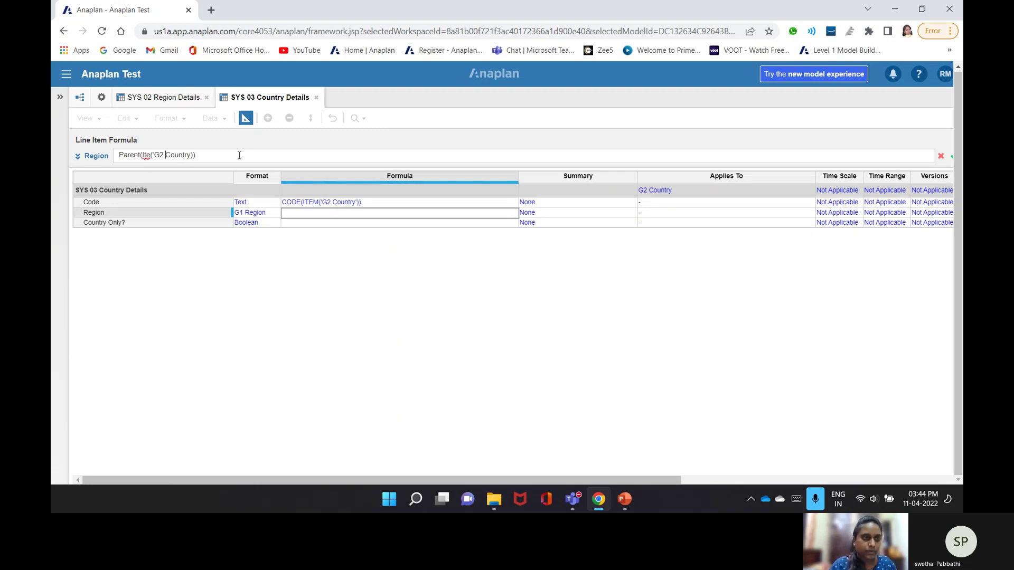
key("Left")
type("m")
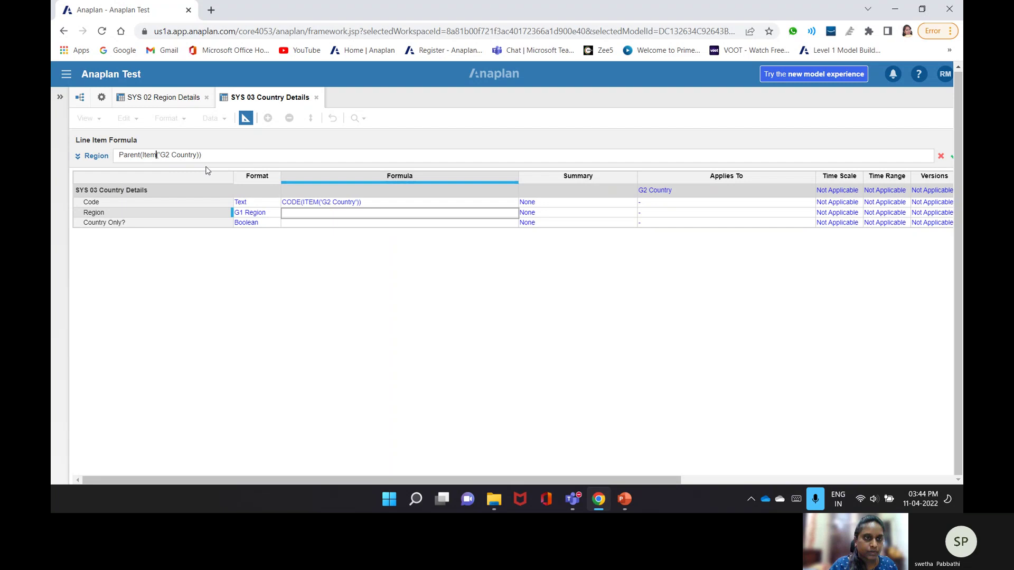
key("Return")
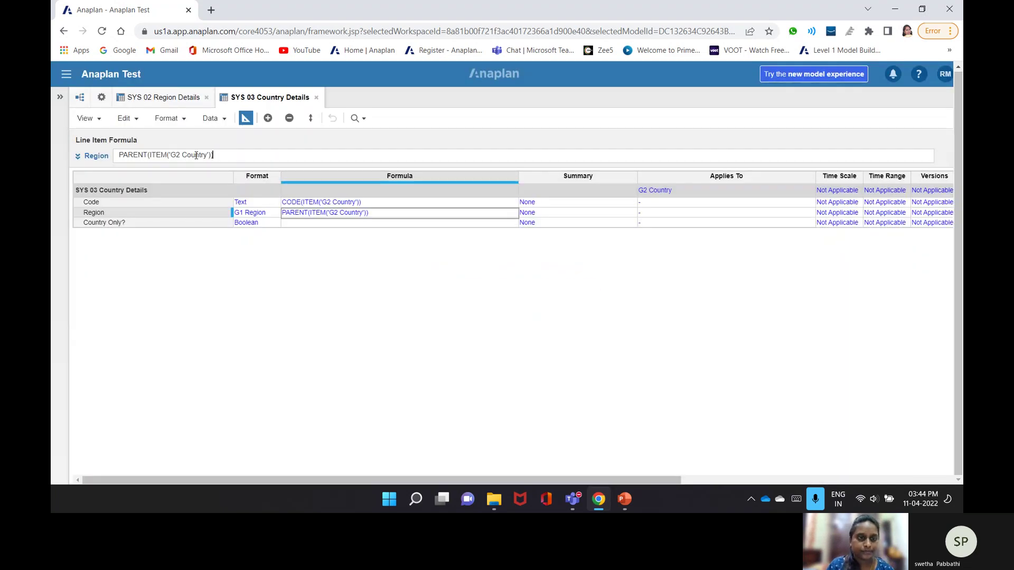
- Set Country Only? to TRUE and view the module's data grid
left_click(310, 222)
type("True")
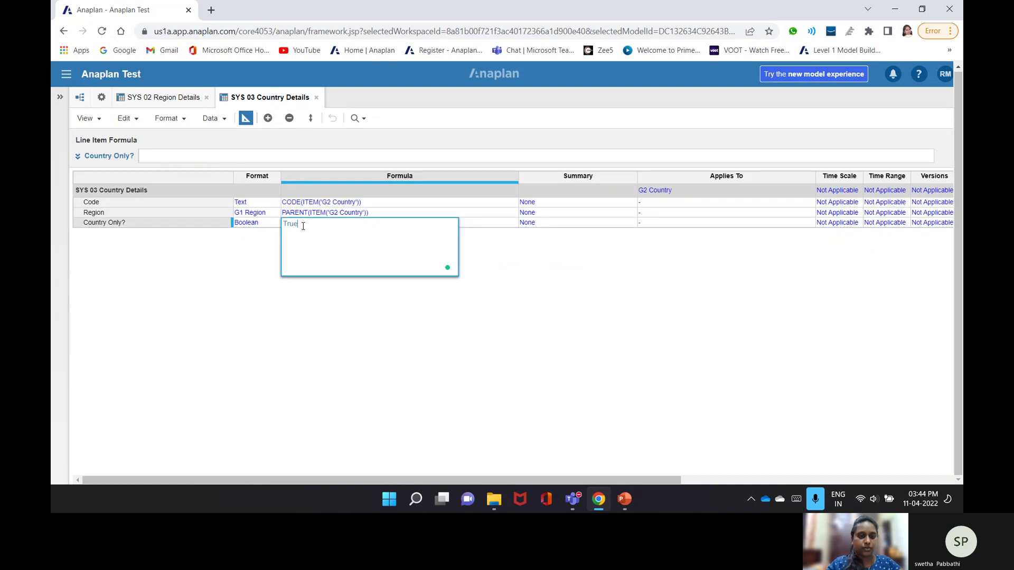
key("Return")
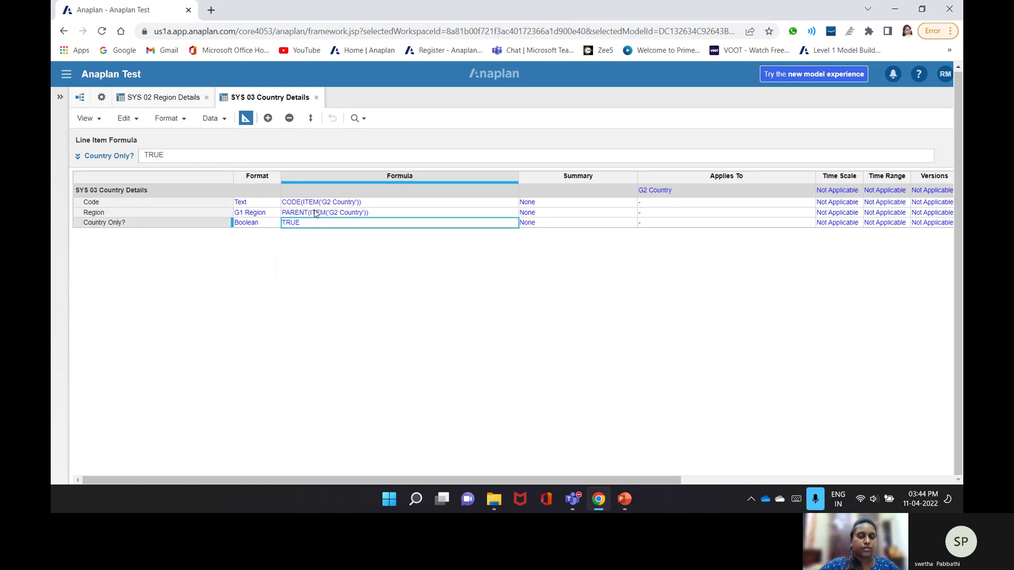
left_click(246, 119)
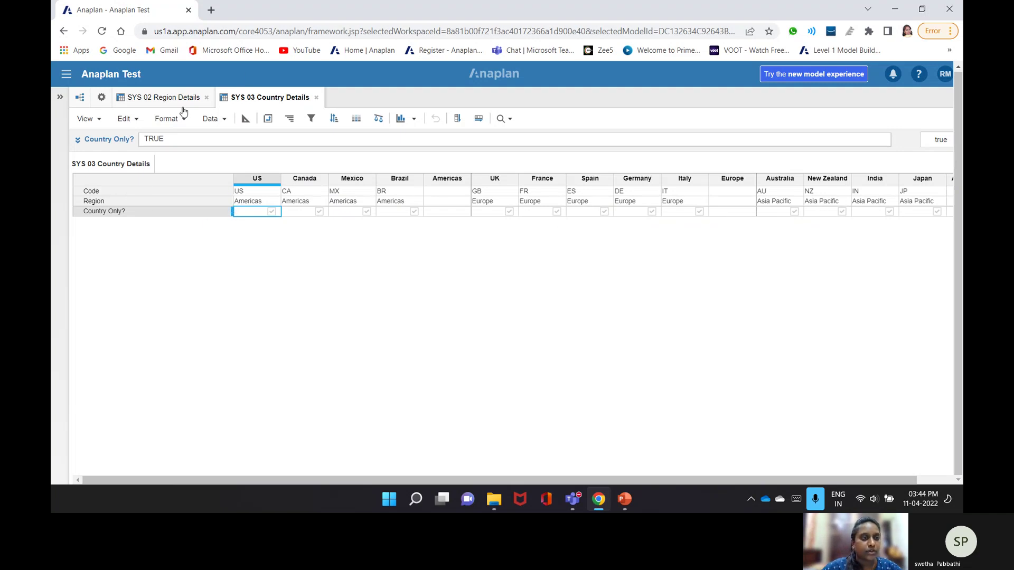
- Start a new module named SYS 04 Location Details
left_click(102, 99)
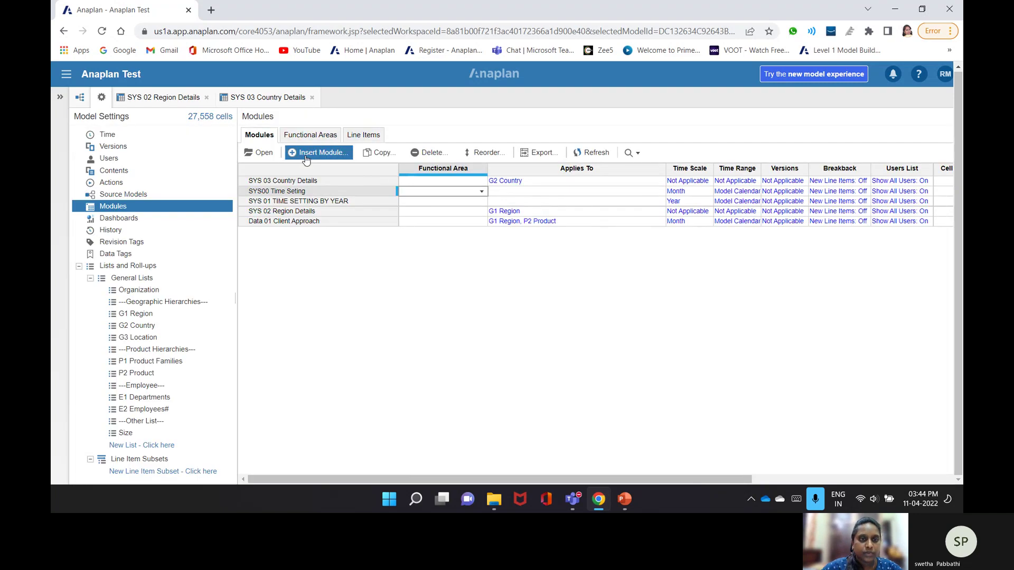
left_click(316, 153)
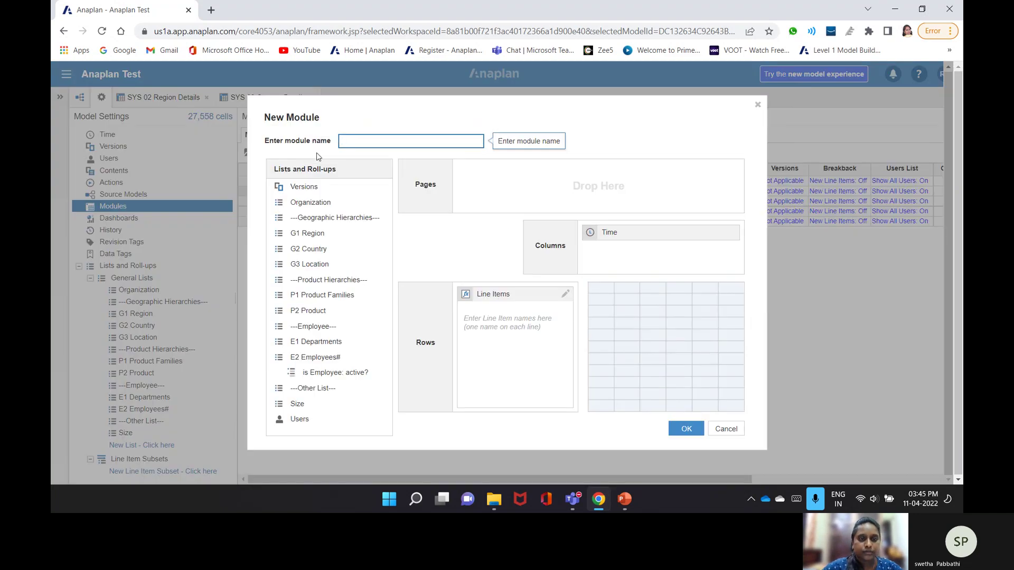
type("Sys")
key("BackSpace")
key("BackSpace")
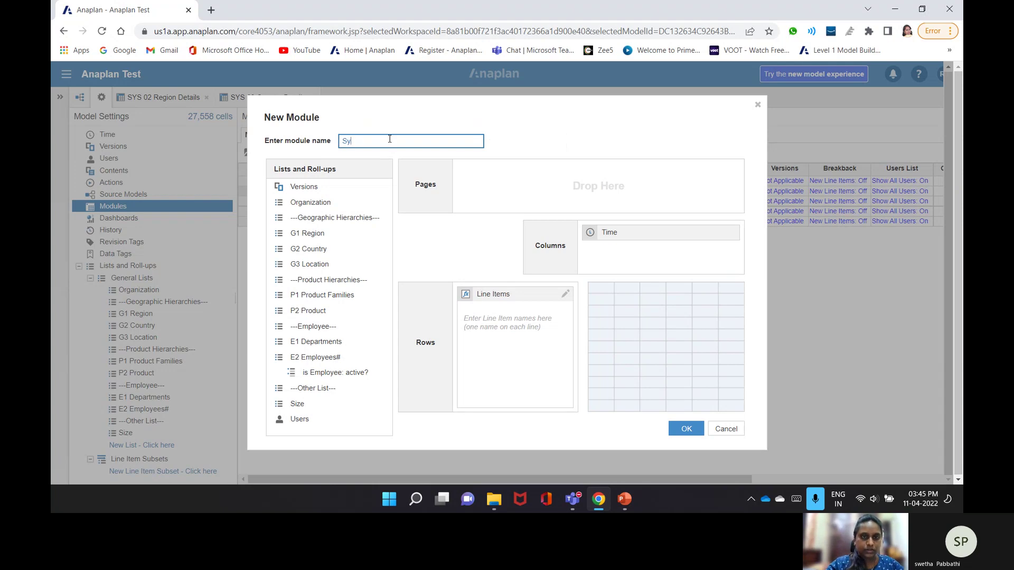
type("Ys")
type("S ")
type("04")
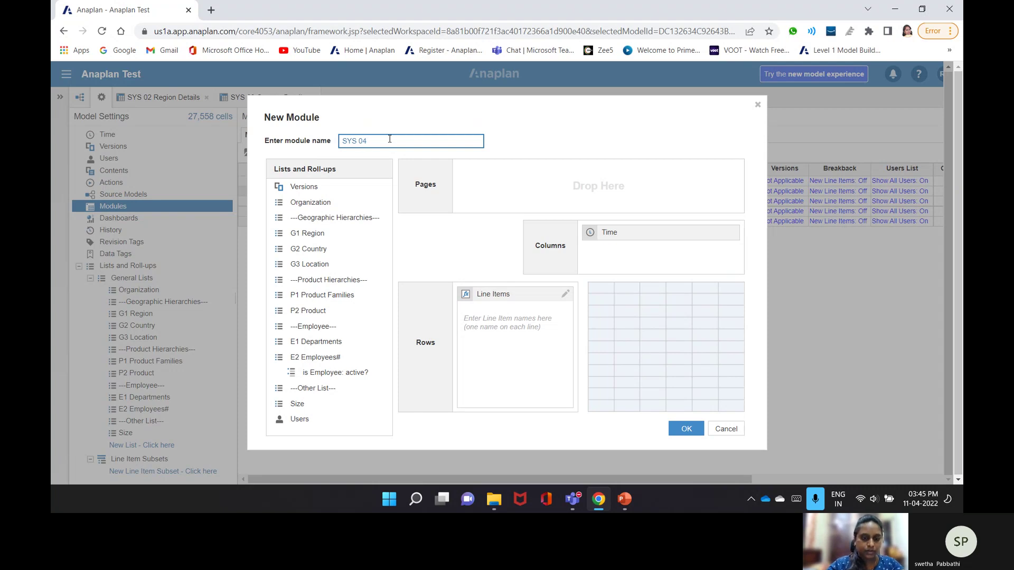
type(" Locat")
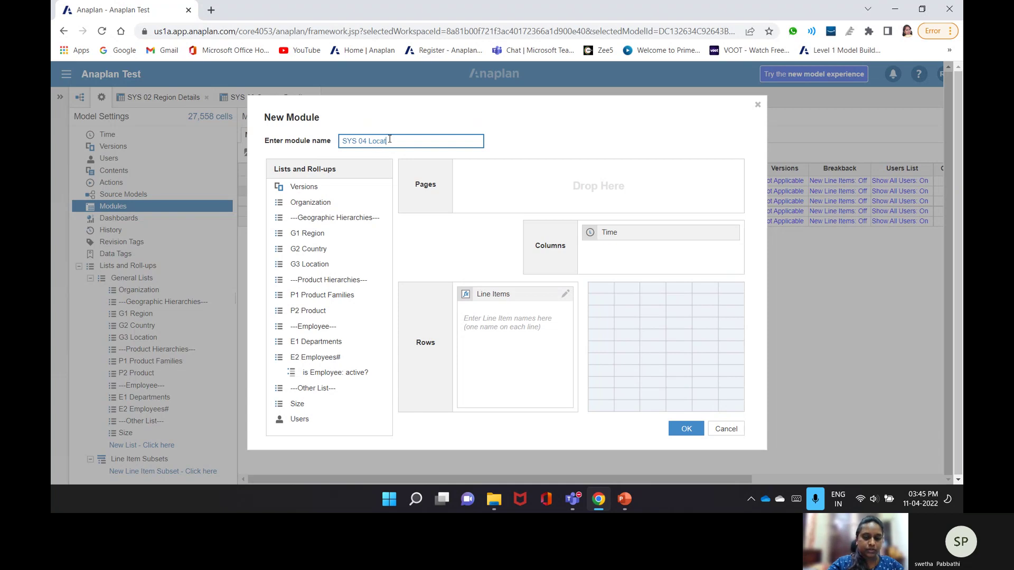
type("ion Deta")
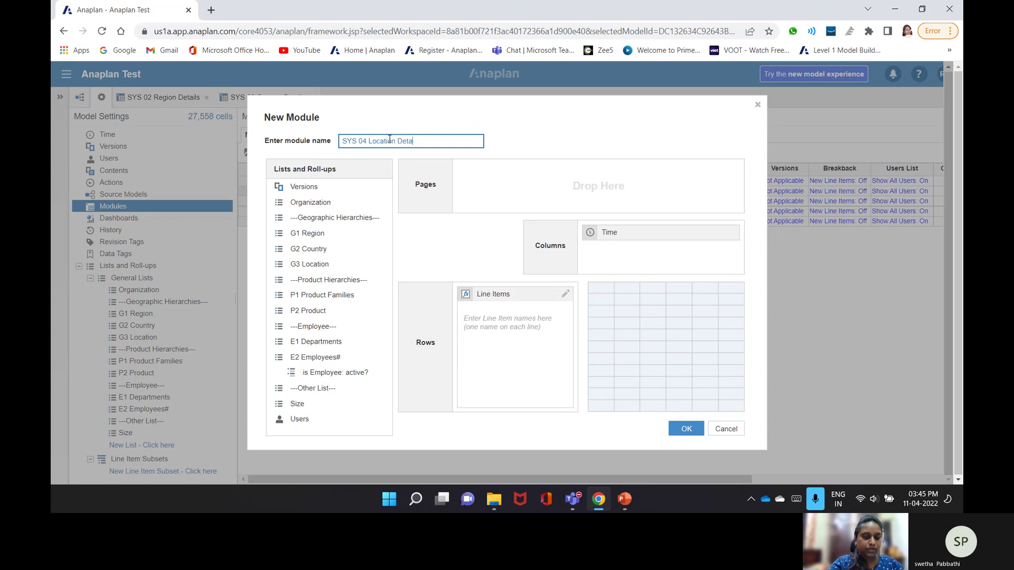
type("ils")
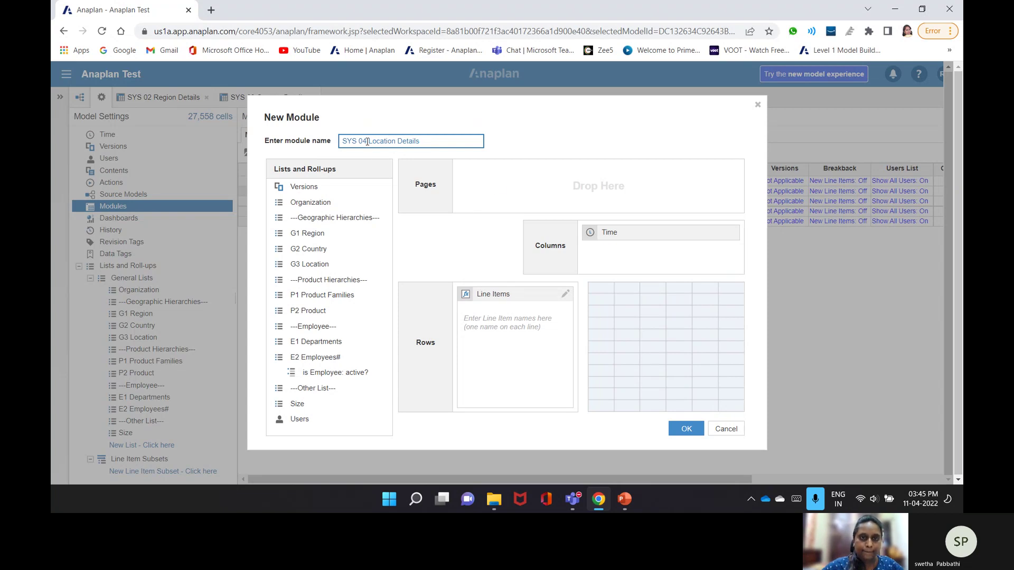
- Replace Time with G3 Location and add line items Code, Country and Region
left_click_drag(618, 233, 309, 364)
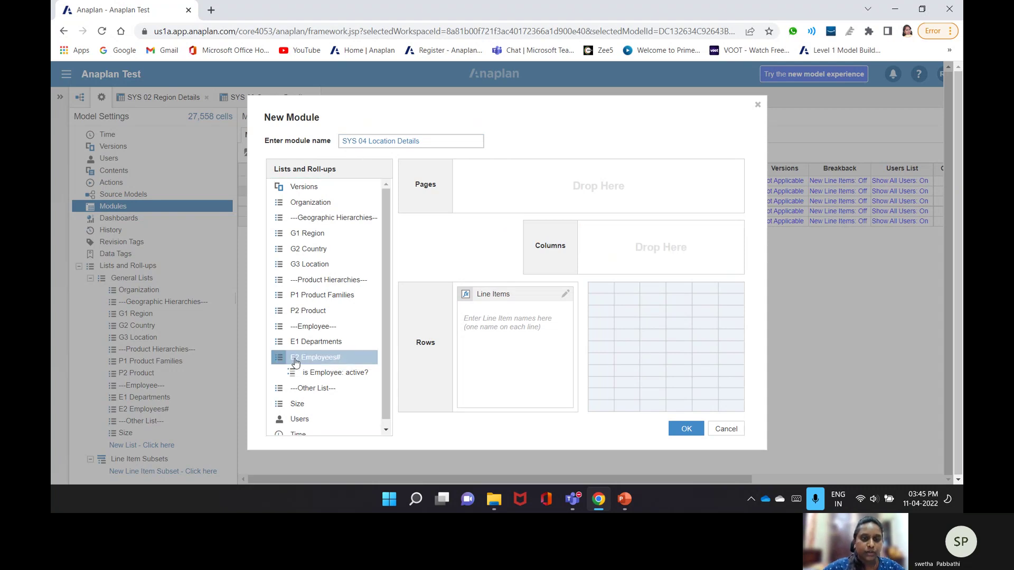
left_click_drag(316, 264, 649, 191)
left_click(493, 335)
type("Code")
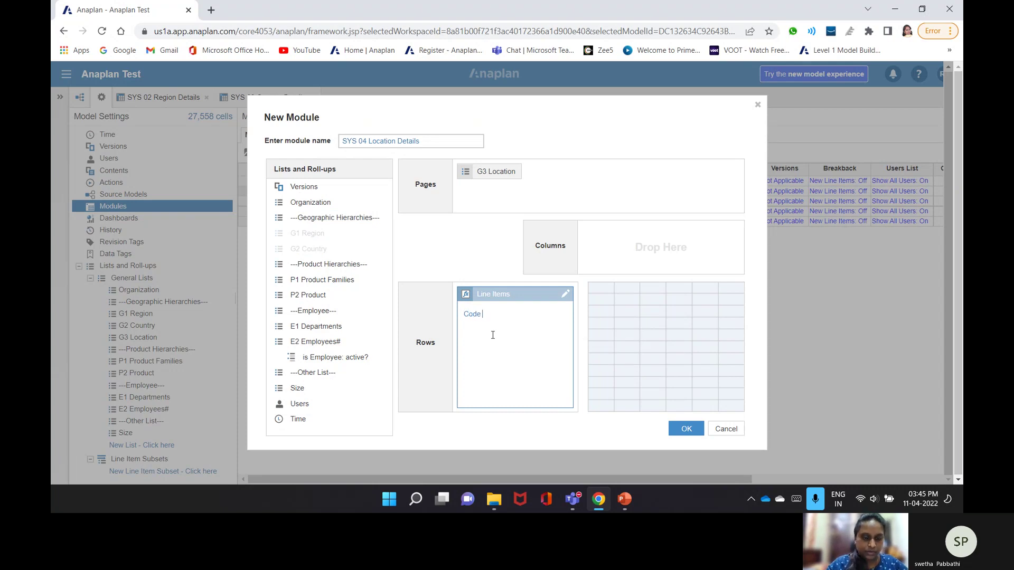
key("Return")
type("Count")
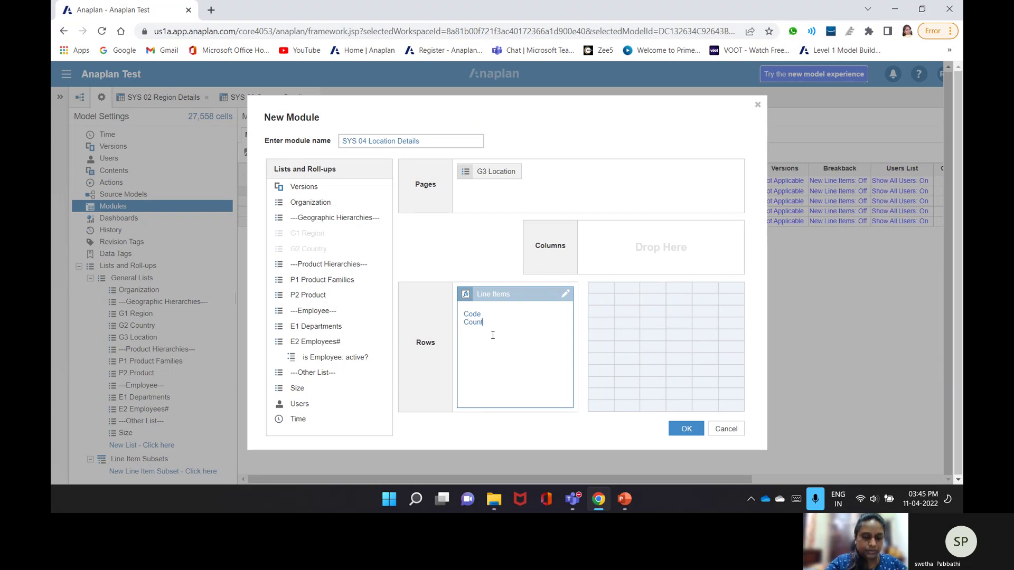
type("ry")
key("Return")
type("Region")
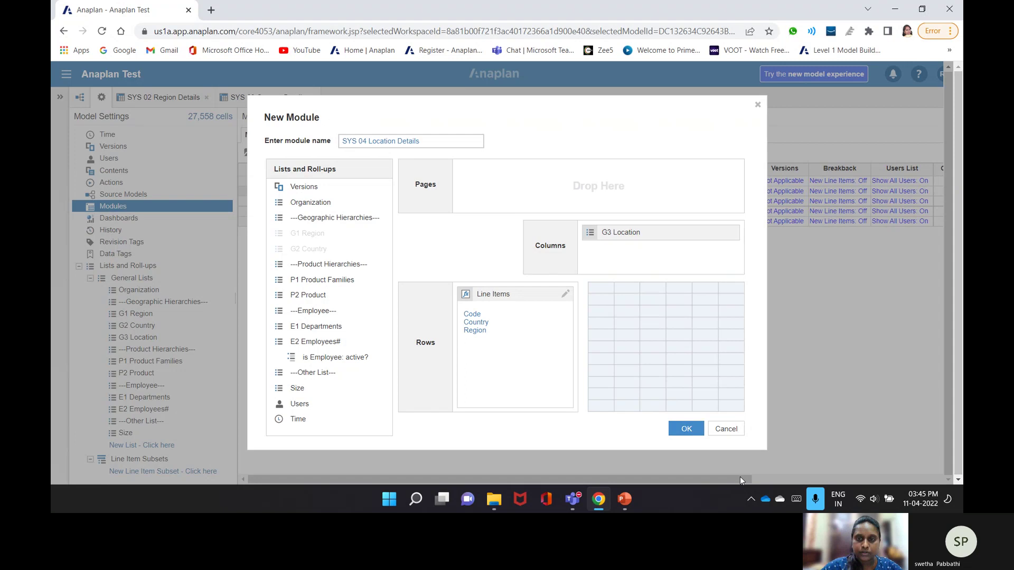
key("Return")
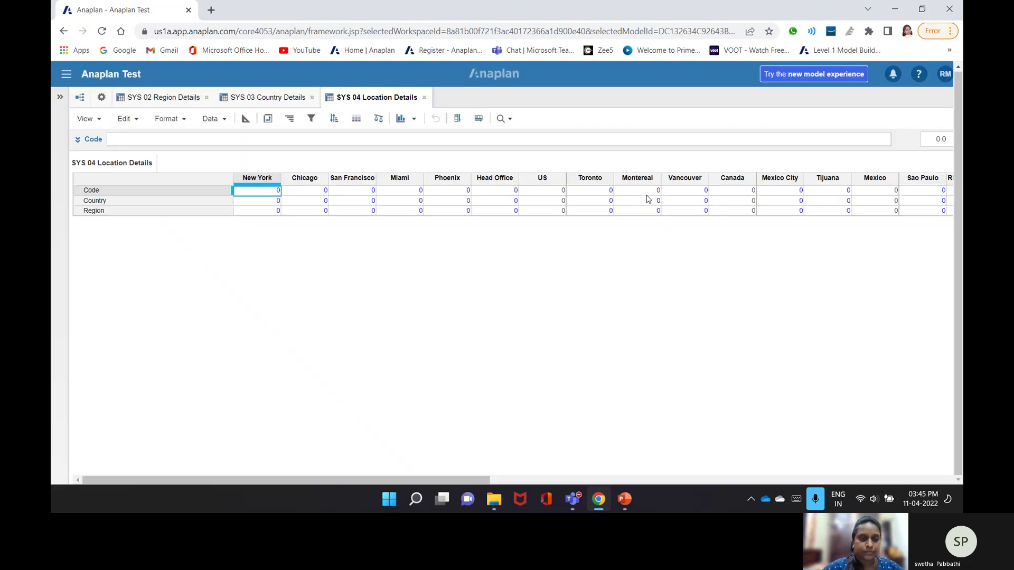
- In blueprint view, format the Code line item as Text
left_click(245, 118)
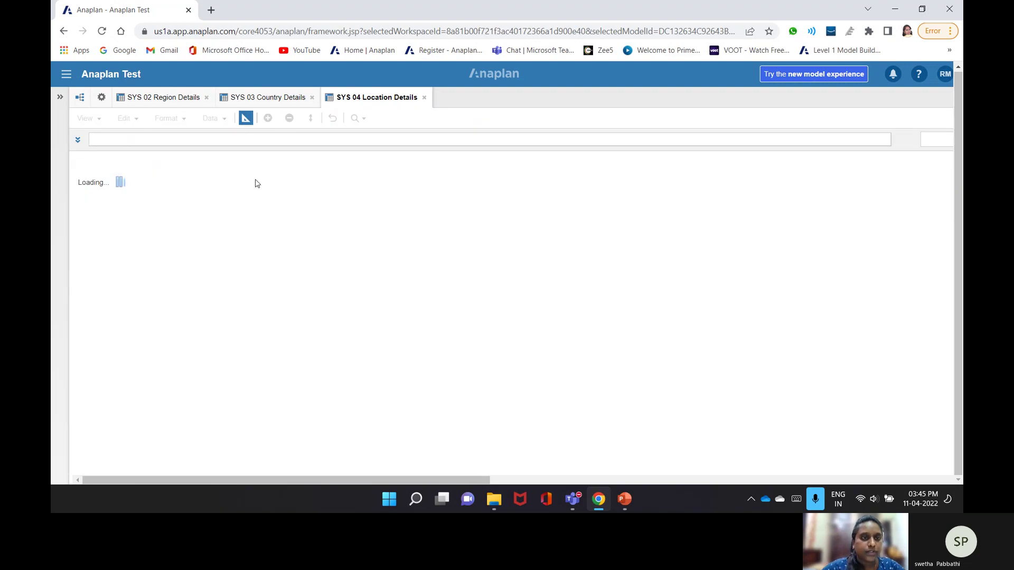
left_click(267, 206)
left_click(275, 203)
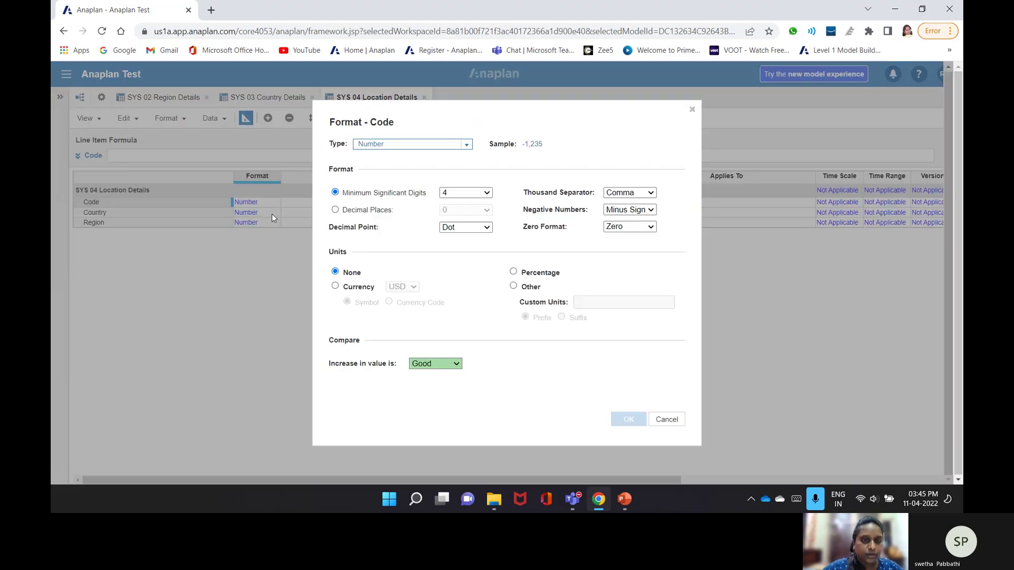
left_click(467, 144)
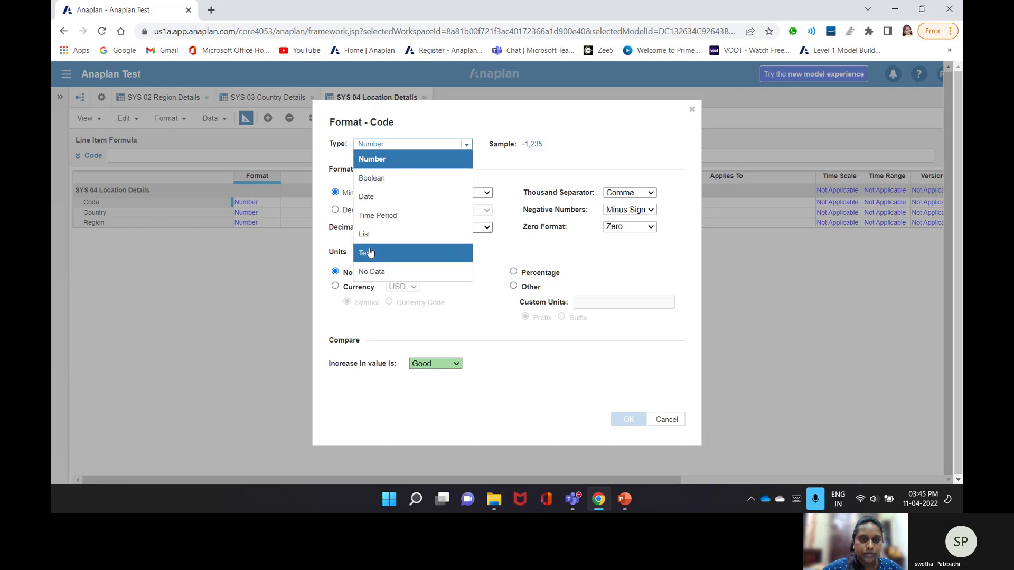
left_click(362, 253)
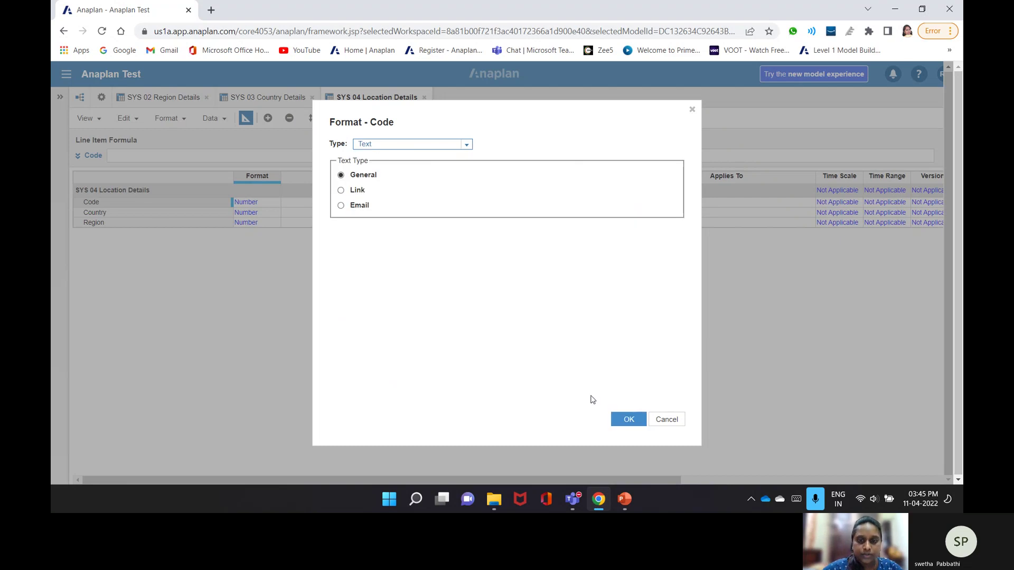
key("Return")
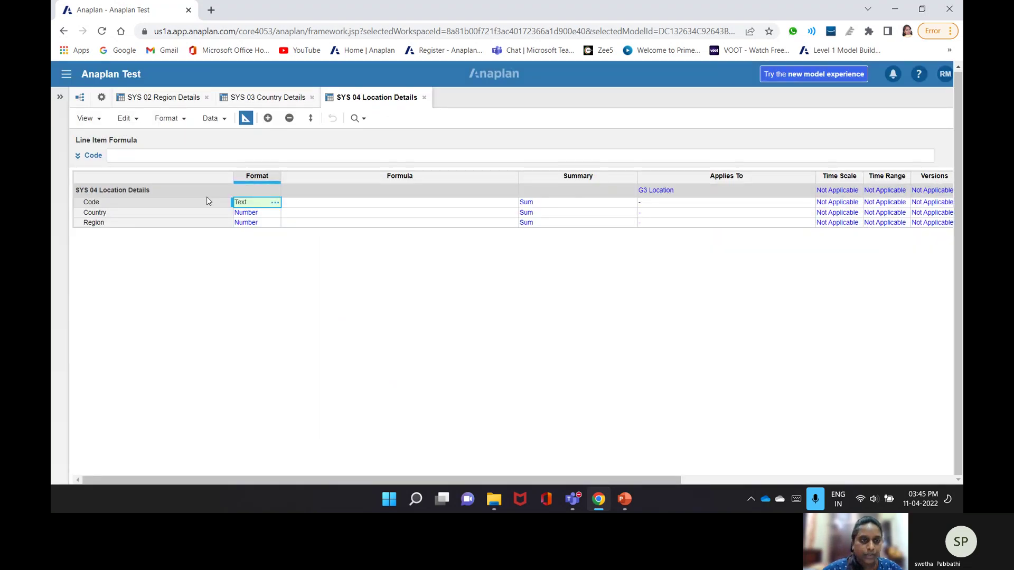
- Format Country as a list using G2 Country, accepting the data type warning
double_click(246, 212)
left_click(452, 144)
left_click(452, 233)
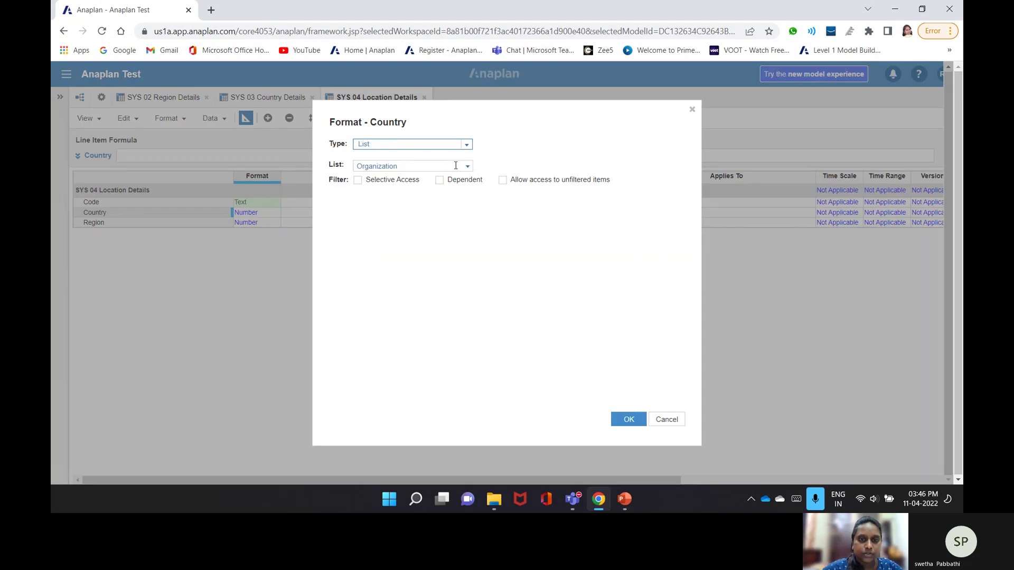
left_click(466, 144)
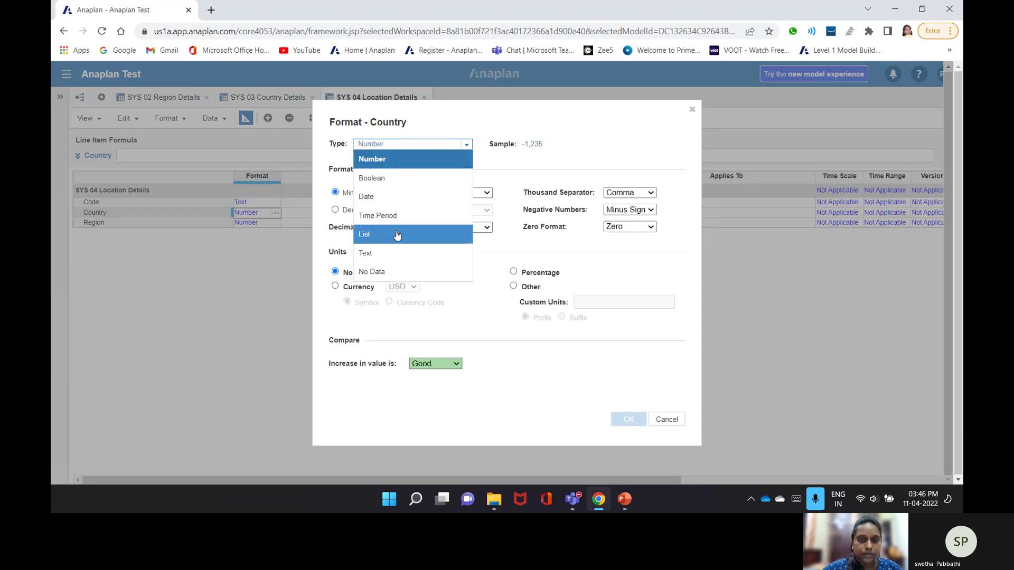
left_click(397, 234)
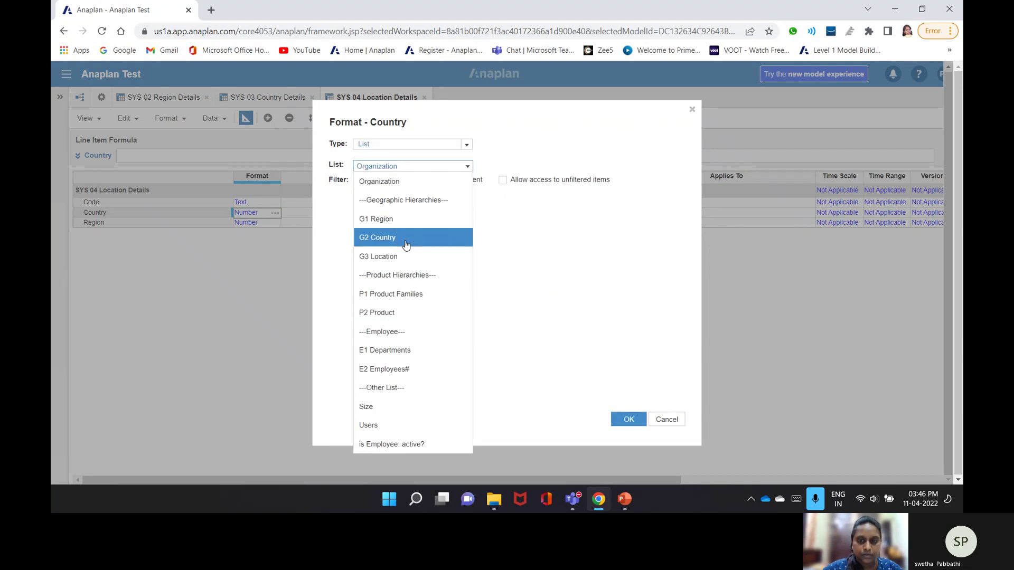
left_click(405, 245)
left_click(629, 419)
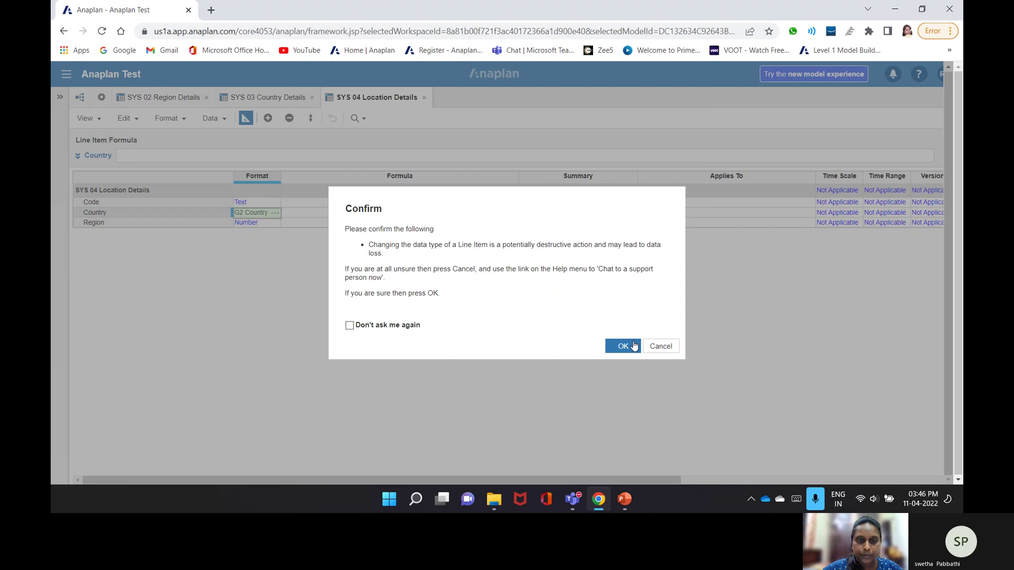
left_click(634, 346)
- Format Region as a list using G1 Region, then view the data grid
left_click(278, 224)
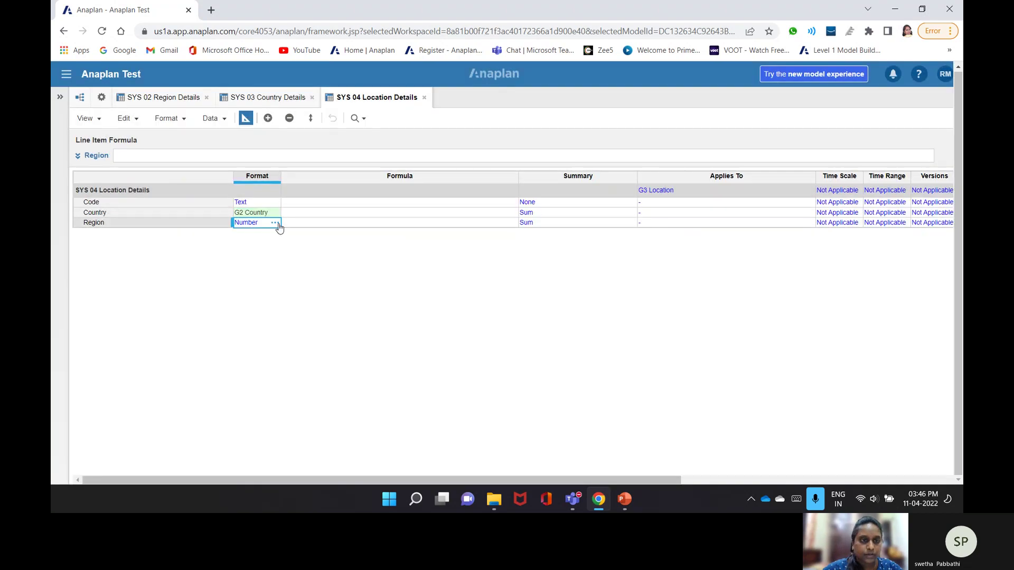
left_click(279, 225)
left_click(464, 144)
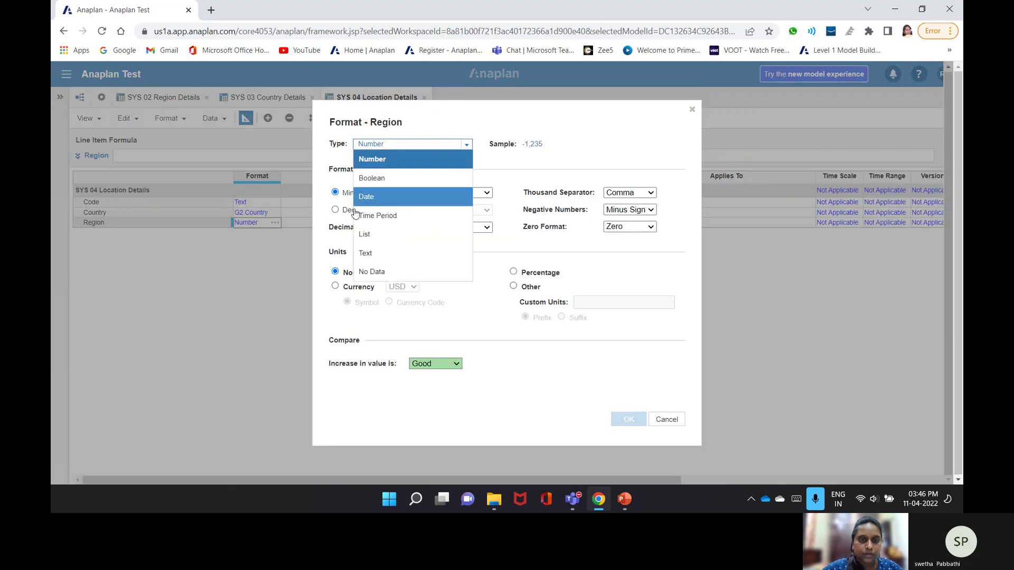
left_click(370, 234)
left_click(467, 166)
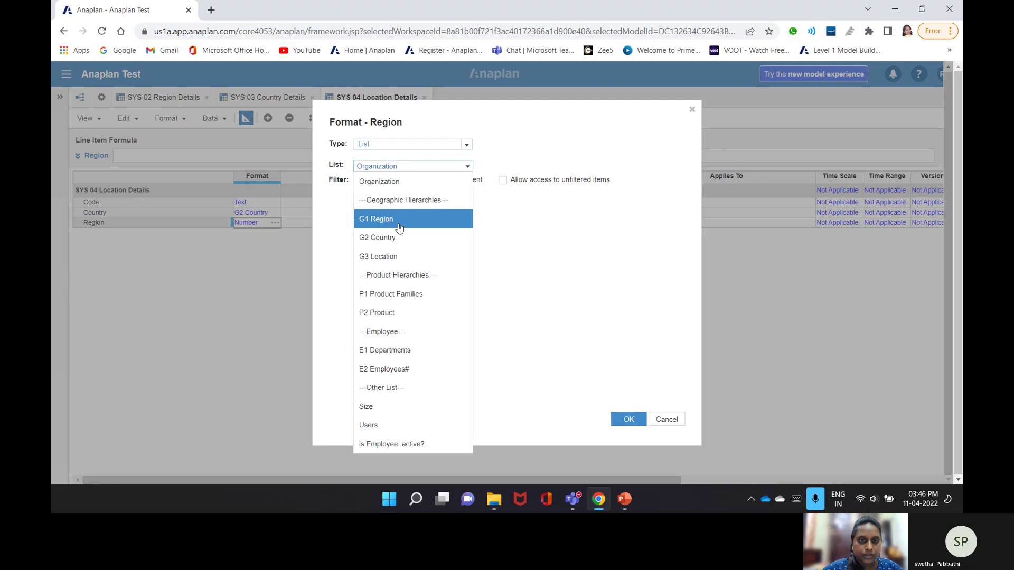
left_click(629, 419)
left_click(636, 352)
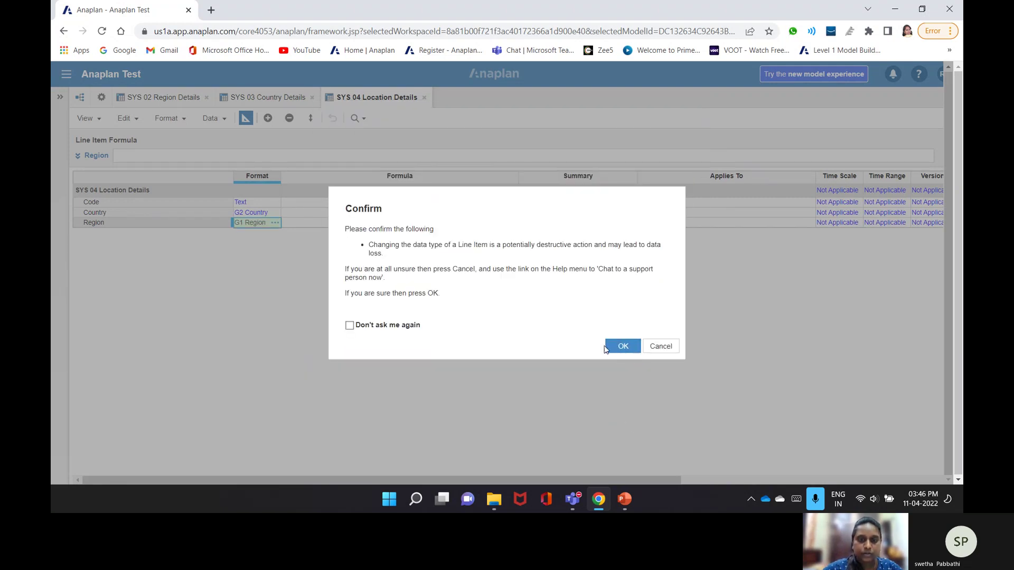
left_click(247, 121)
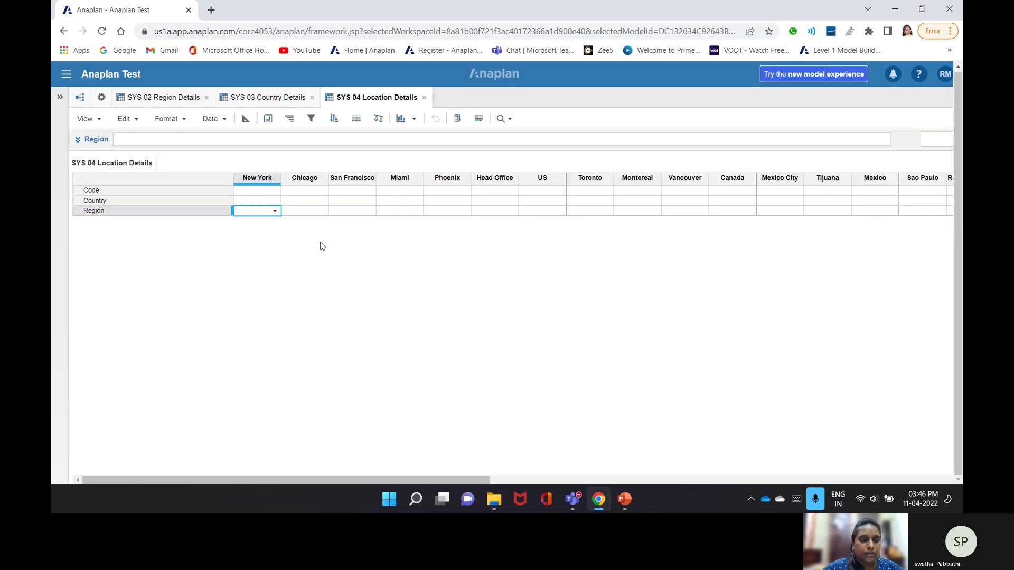
- Browse Region choices for New York, Chicago and San Francisco, setting San Francisco to Americas
left_click(277, 211)
left_click(277, 211)
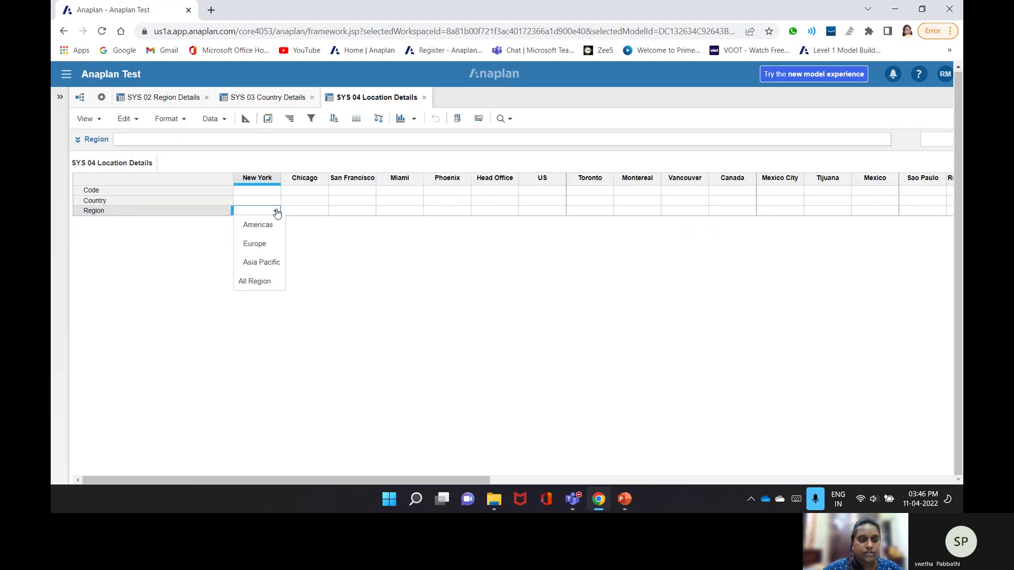
left_click(317, 211)
left_click(323, 212)
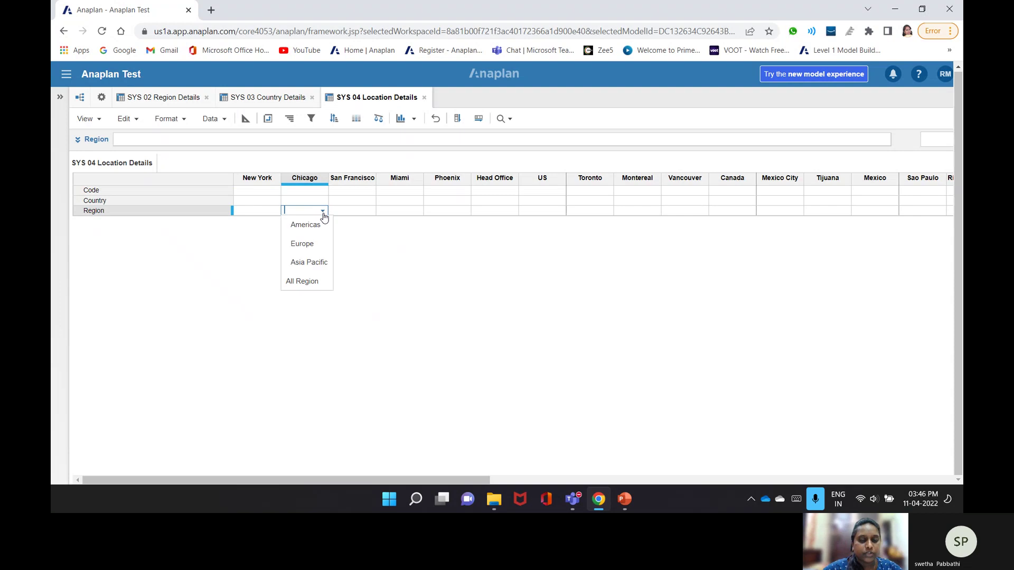
left_click(372, 214)
left_click(370, 212)
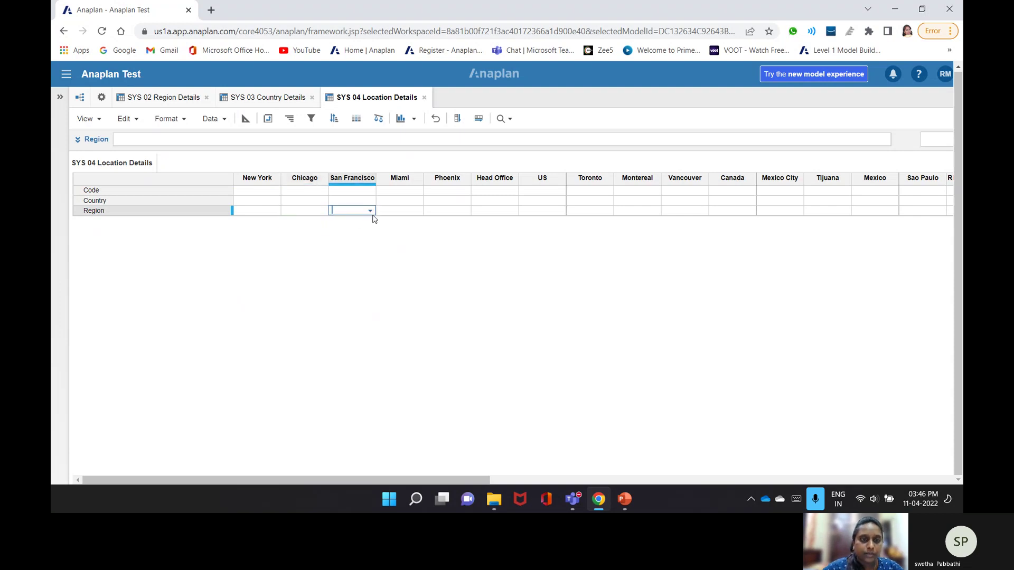
left_click(350, 226)
- Clear the trial Region entries for Miami and San Francisco and return to blueprint
left_click(416, 211)
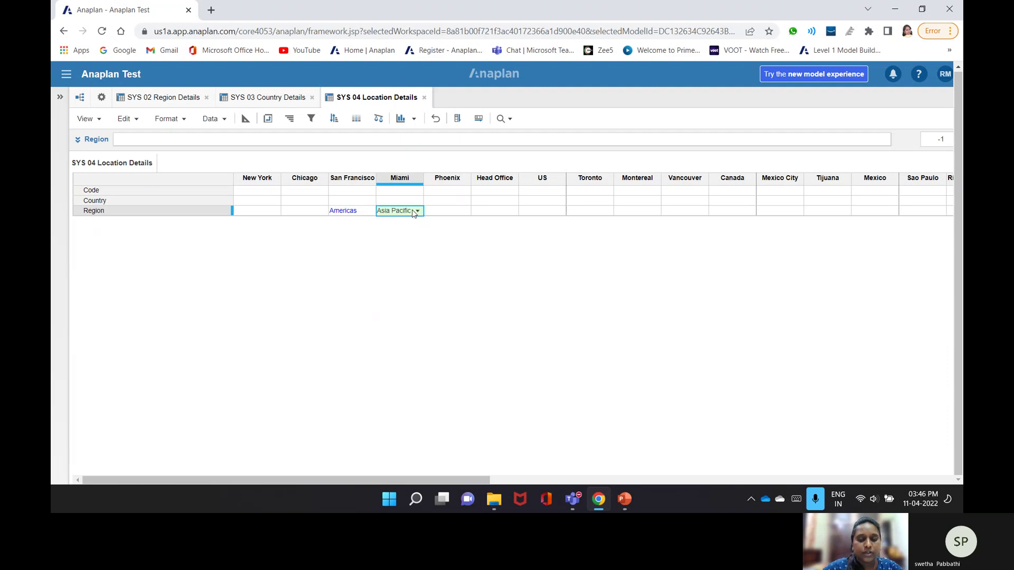
double_click(384, 210)
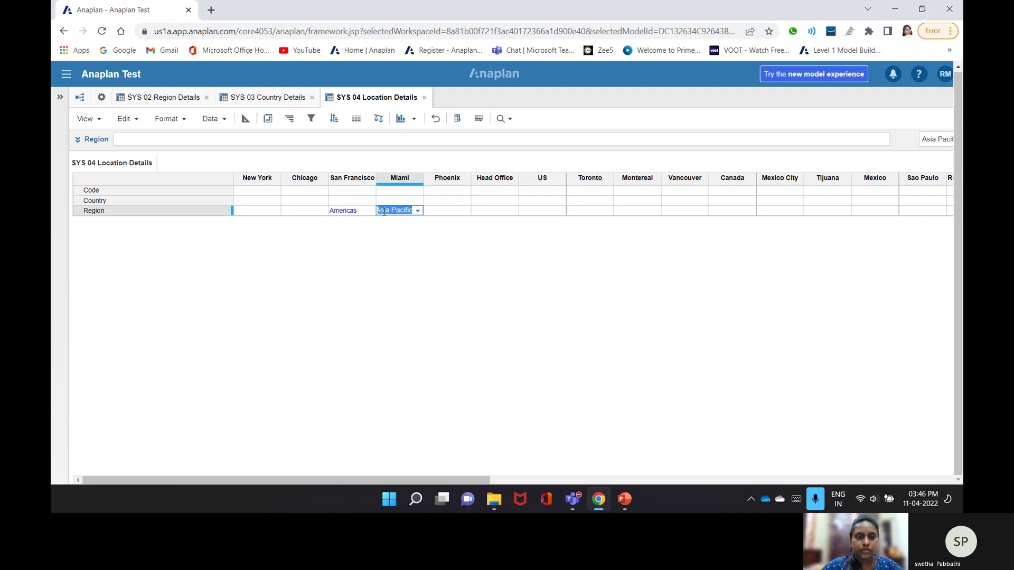
double_click(344, 211)
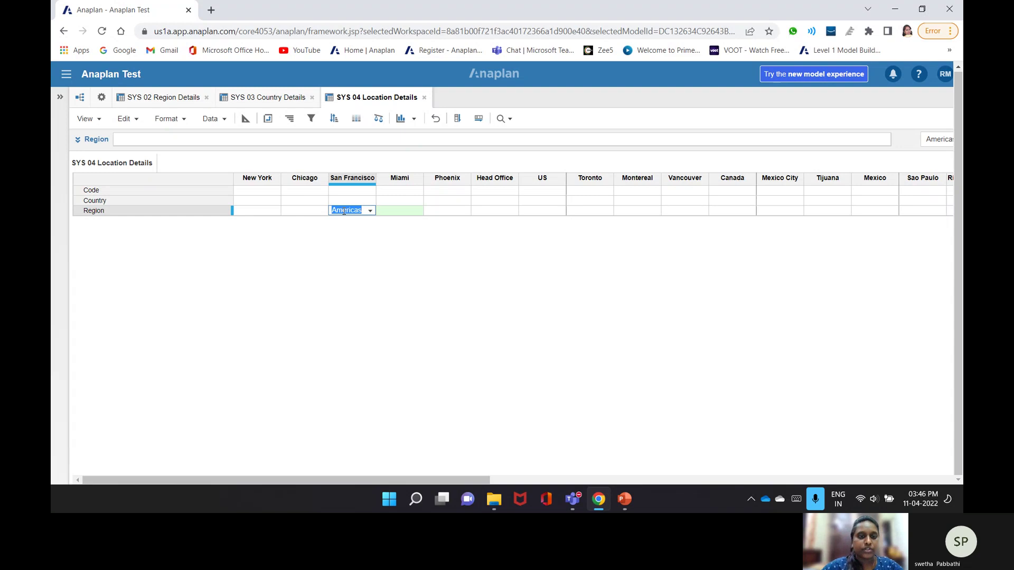
key("Delete")
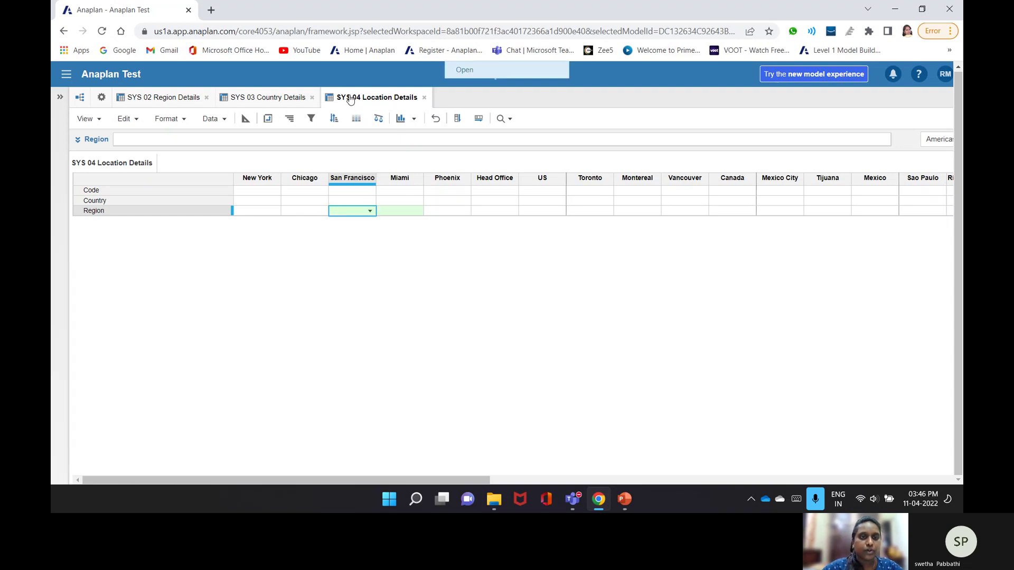
left_click(241, 123)
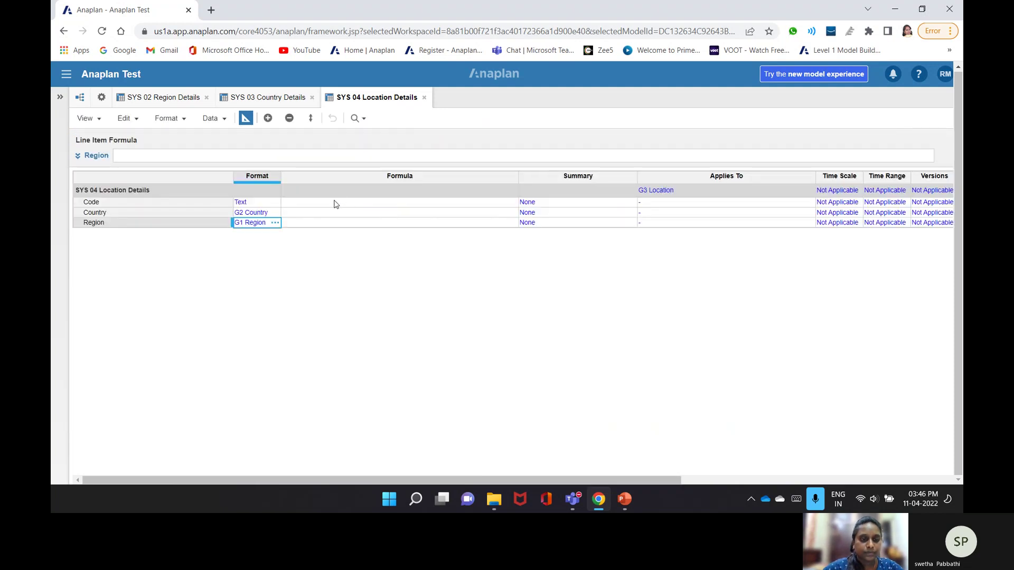
- Give Code the formula CODE(ITEM('G3 Location'))
left_click(334, 202)
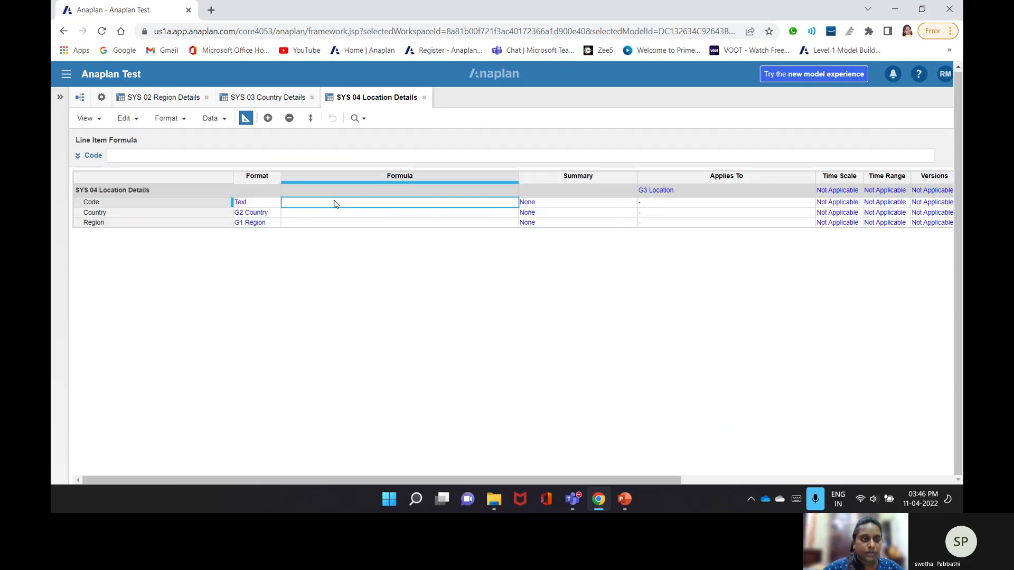
left_click(198, 155)
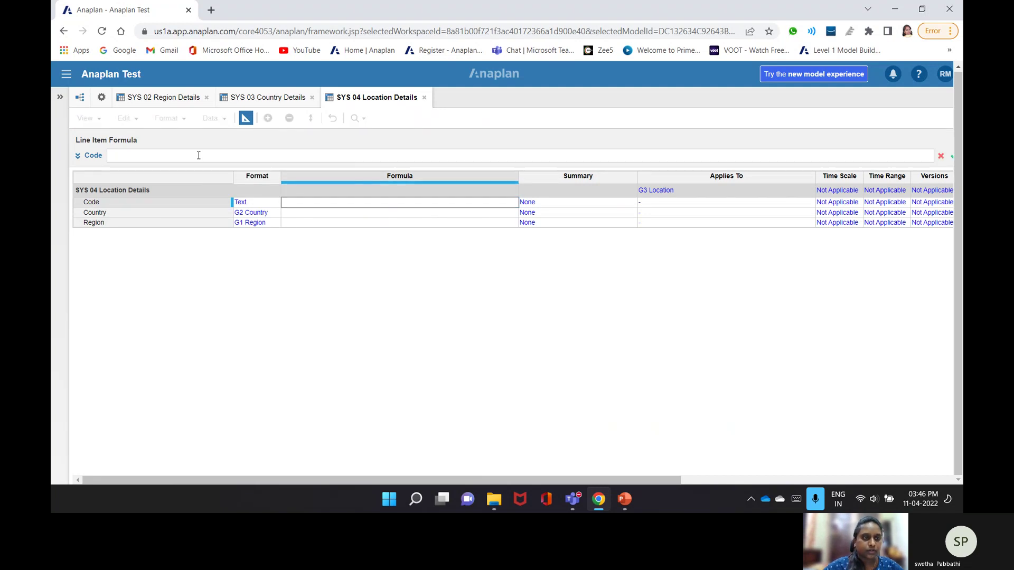
type("Code(")
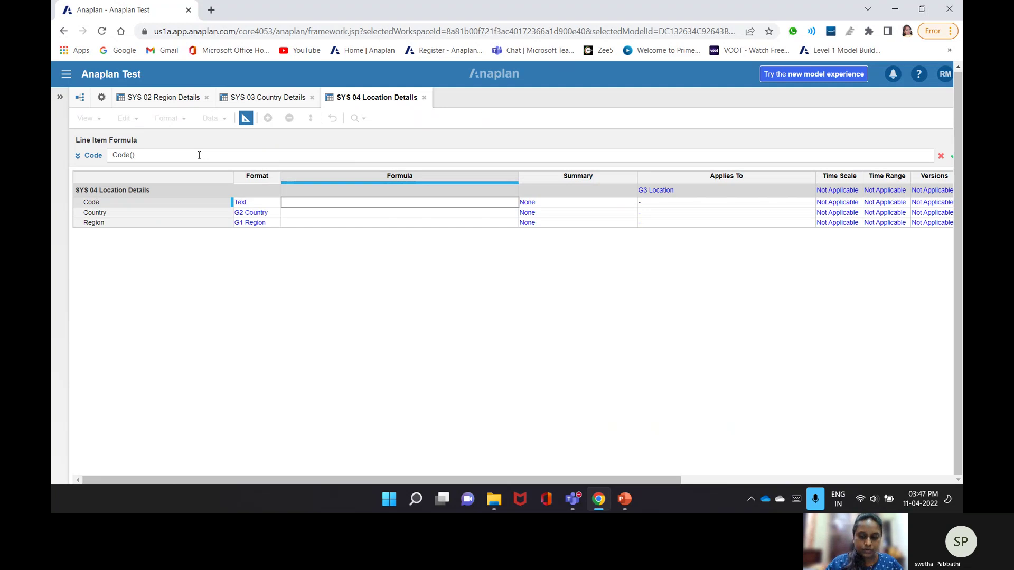
type("Item(")
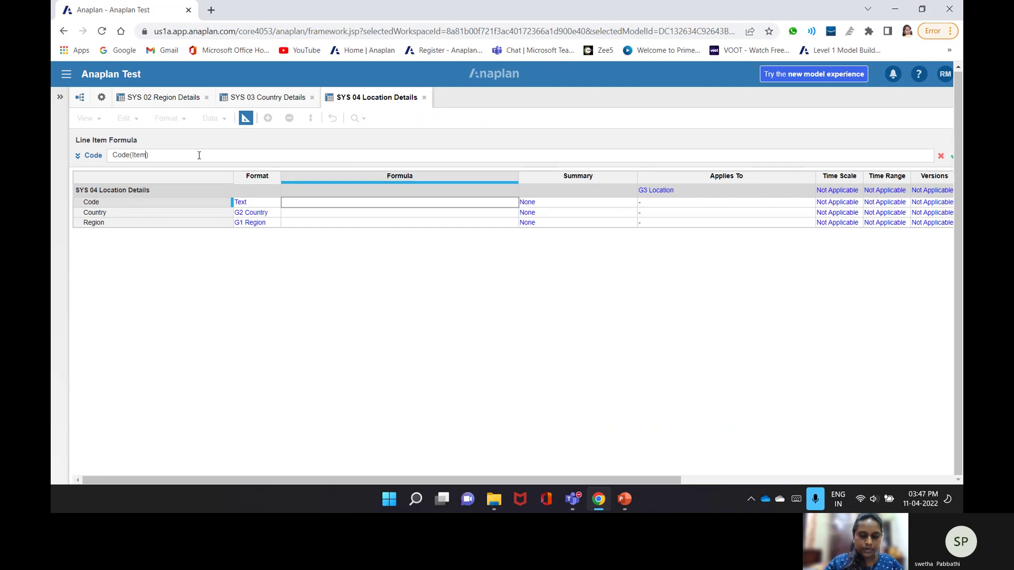
type("'")
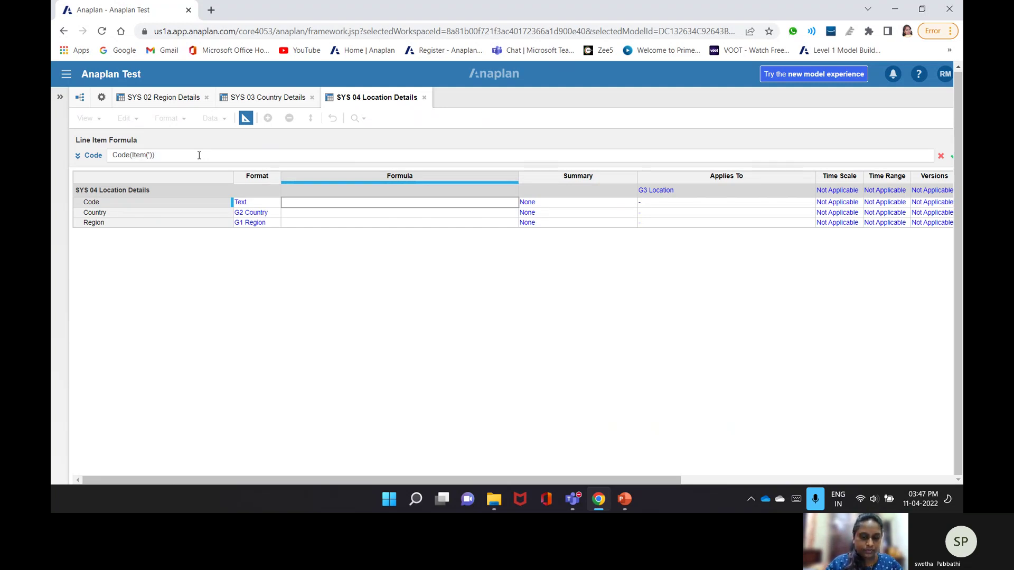
type("G")
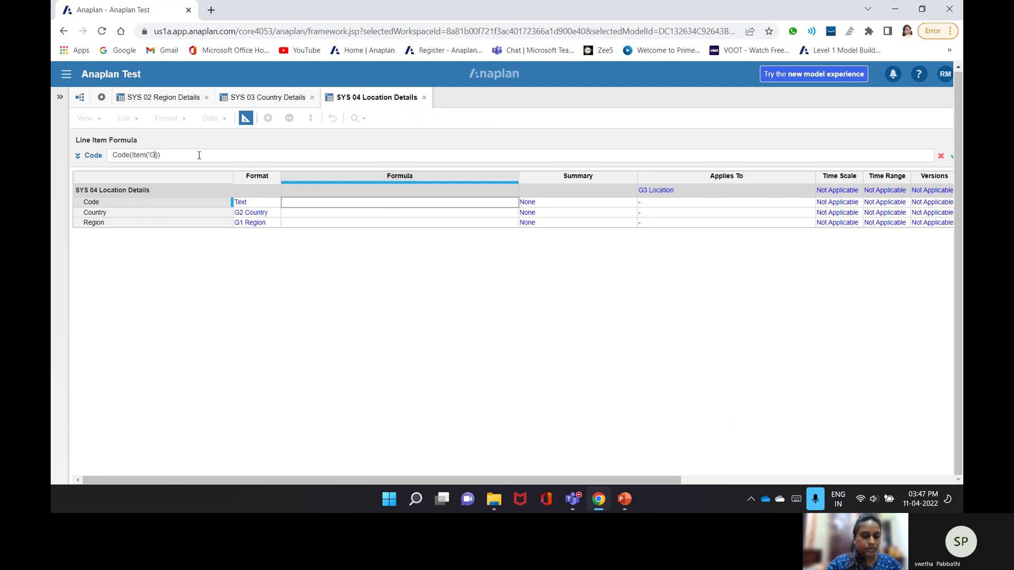
type("3 Loc")
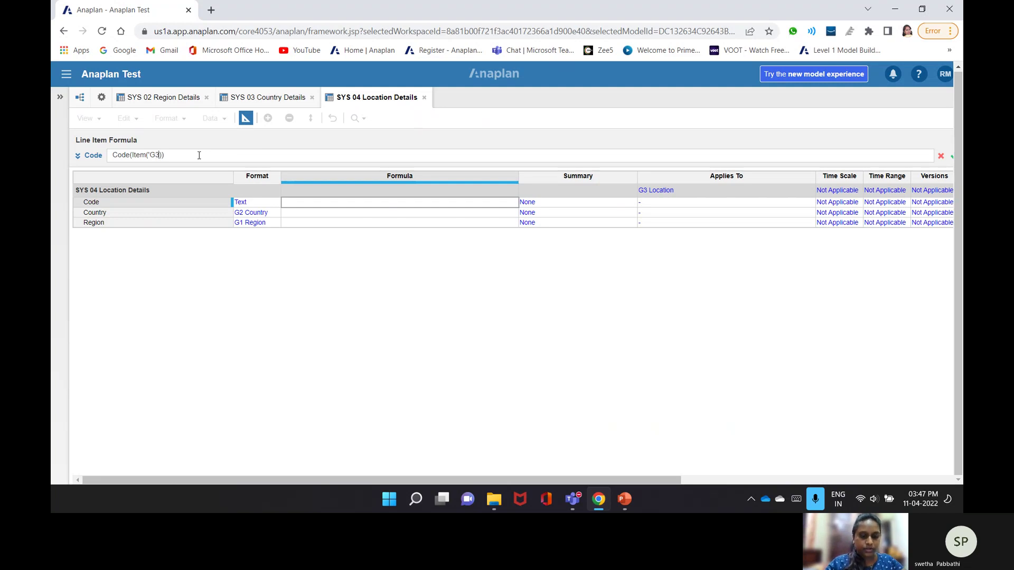
type("ation")
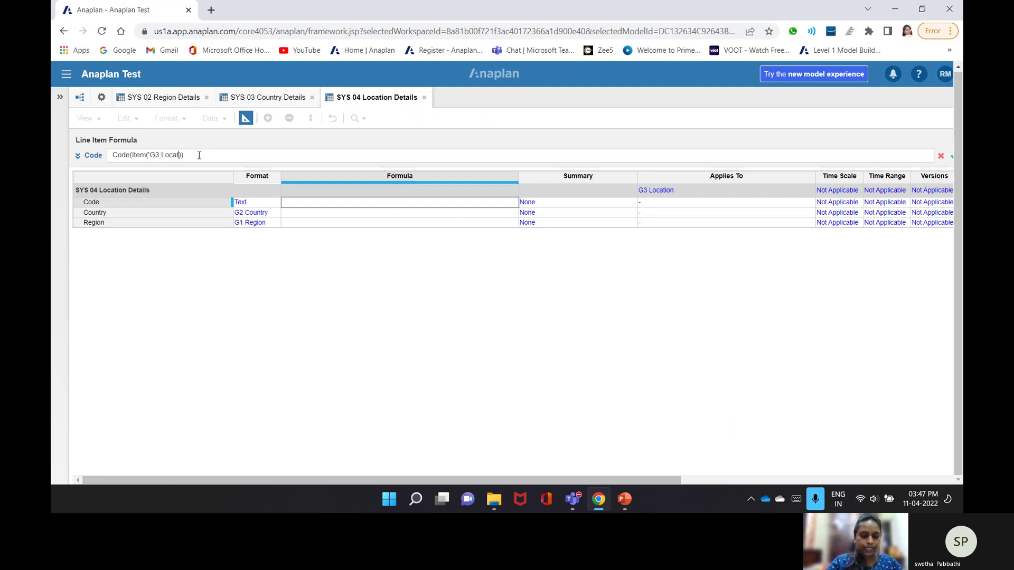
type("'")
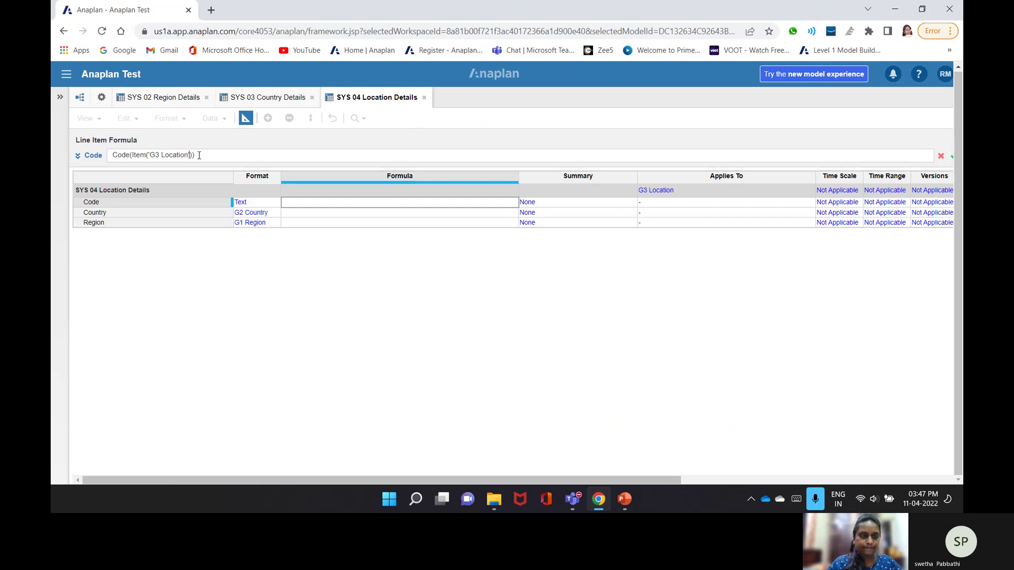
key("Return")
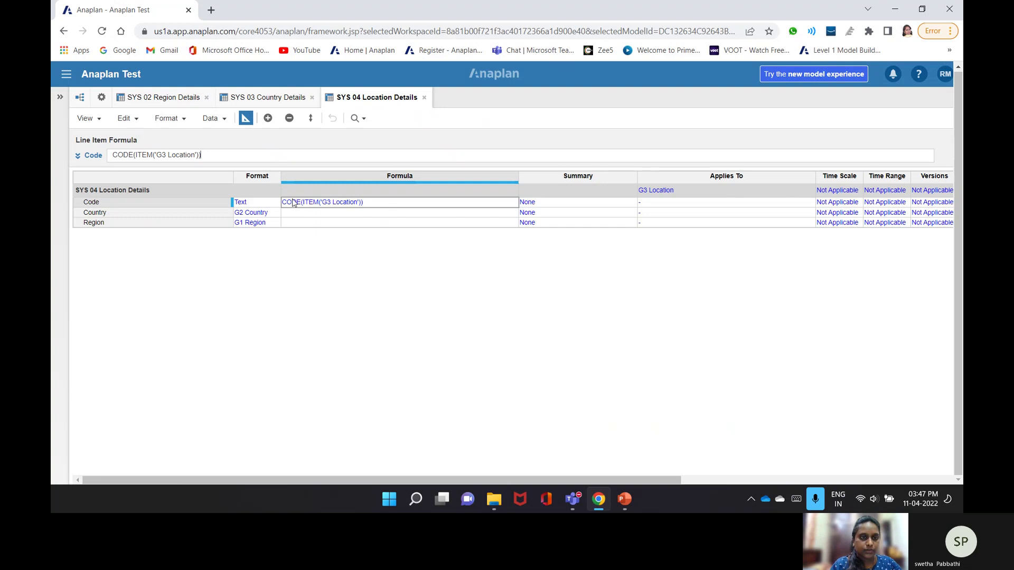
- Give Country the formula PARENT(ITEM('G3 Location'))
left_click(288, 216)
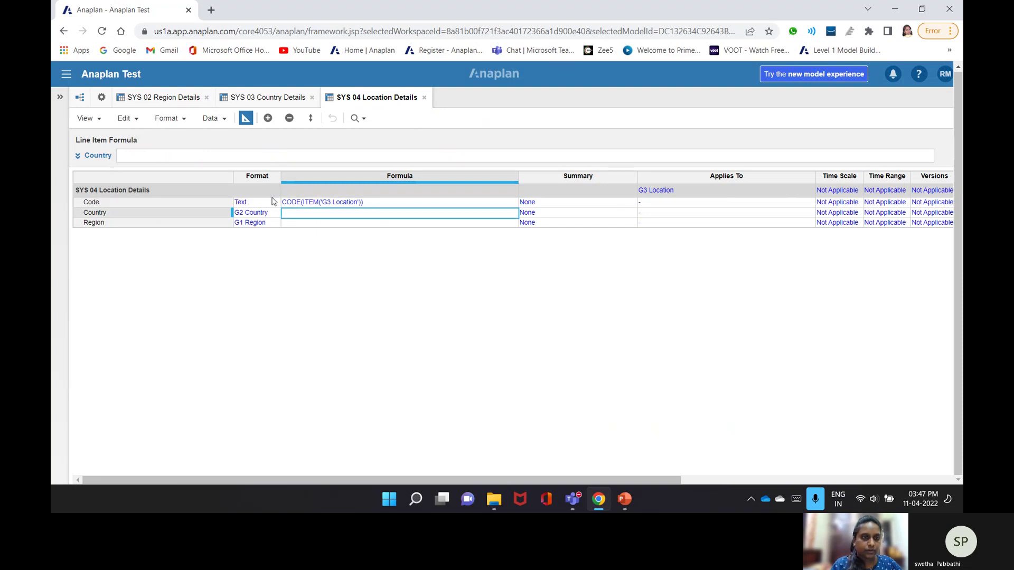
left_click(248, 156)
type("Par")
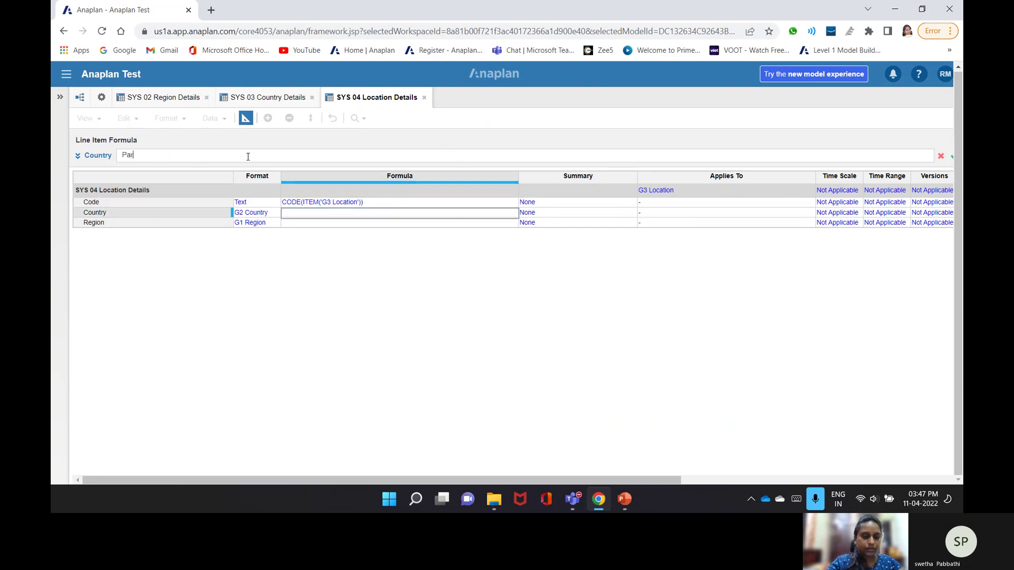
type("ent()I")
type("tem")
type("(")
type("'G")
type("3 Loca")
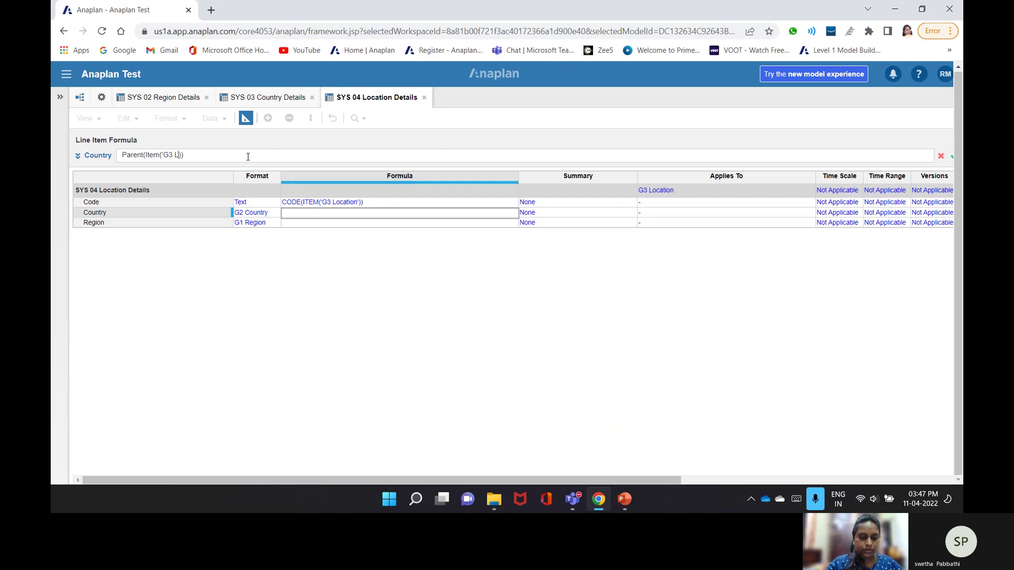
type("tion")
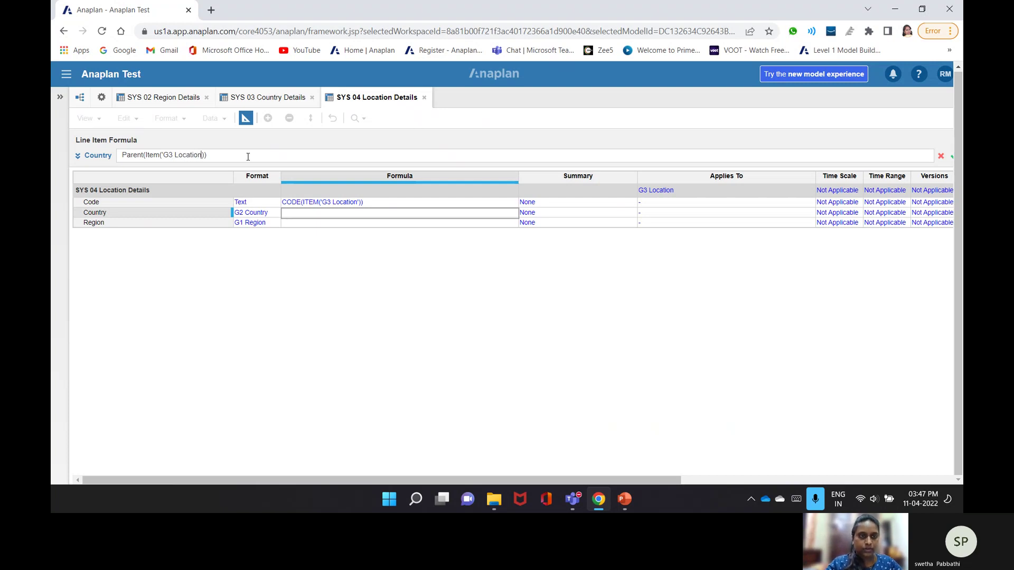
type("'")
key("Return")
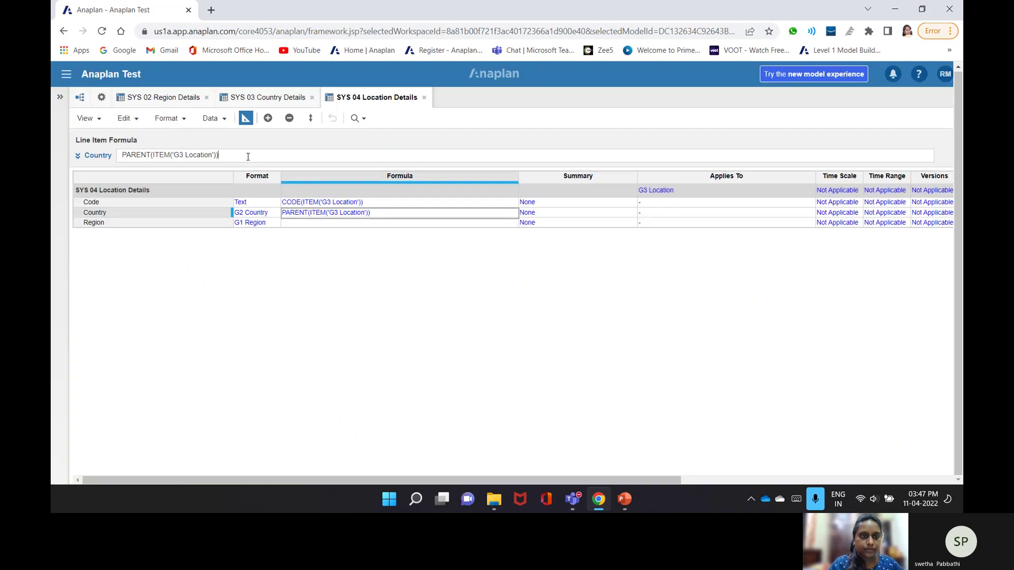
- Replace Region's invalid Parent() formula with PARENT(Country)
left_click(322, 226)
type("Parent")
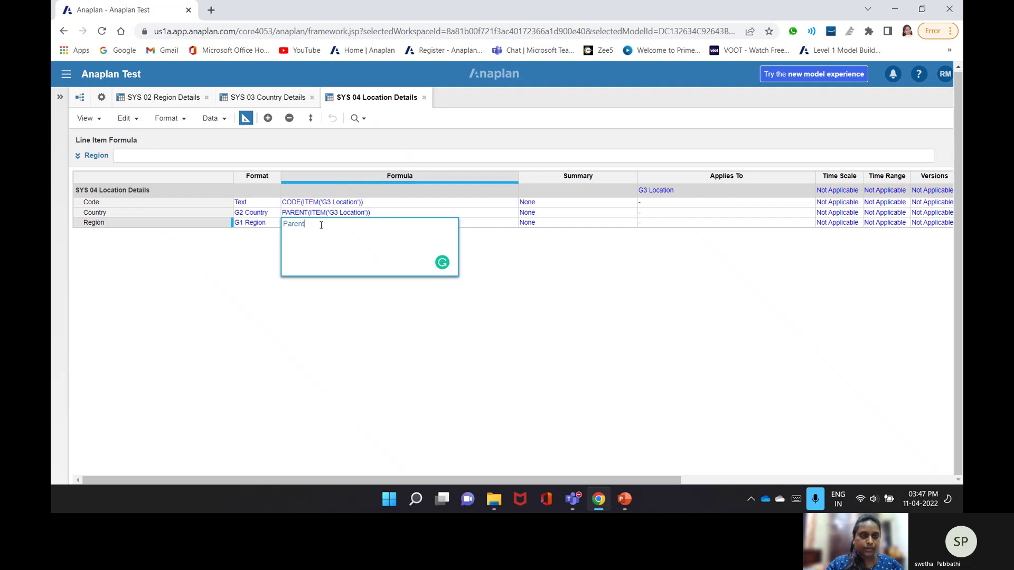
type("()")
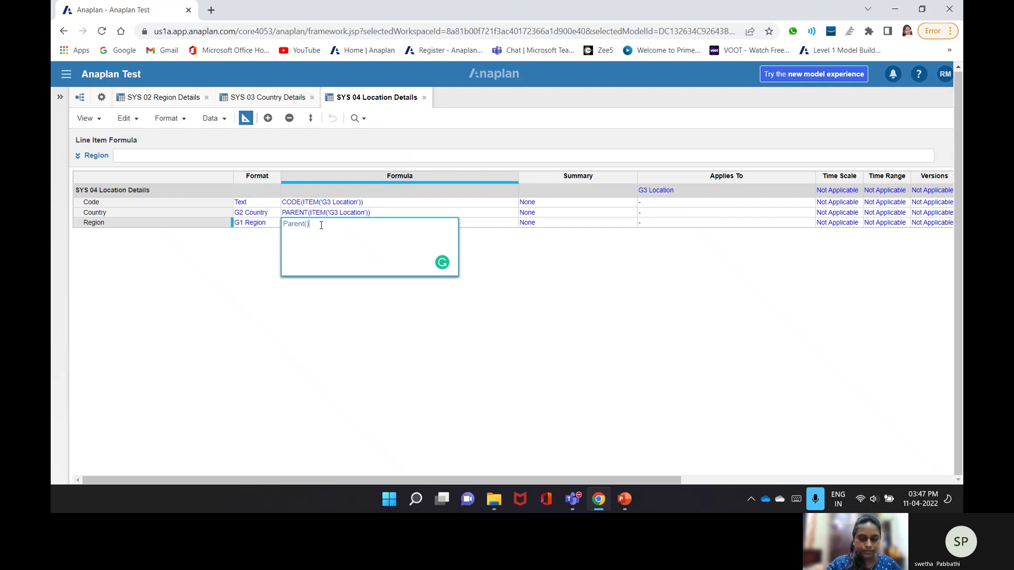
key("Return")
key("Return")
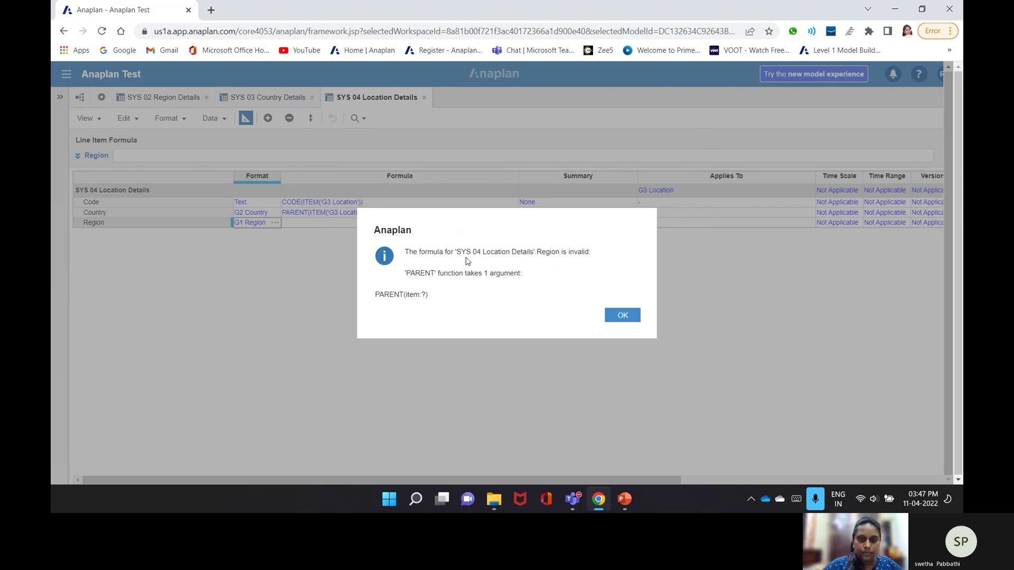
left_click(622, 316)
left_click(319, 222)
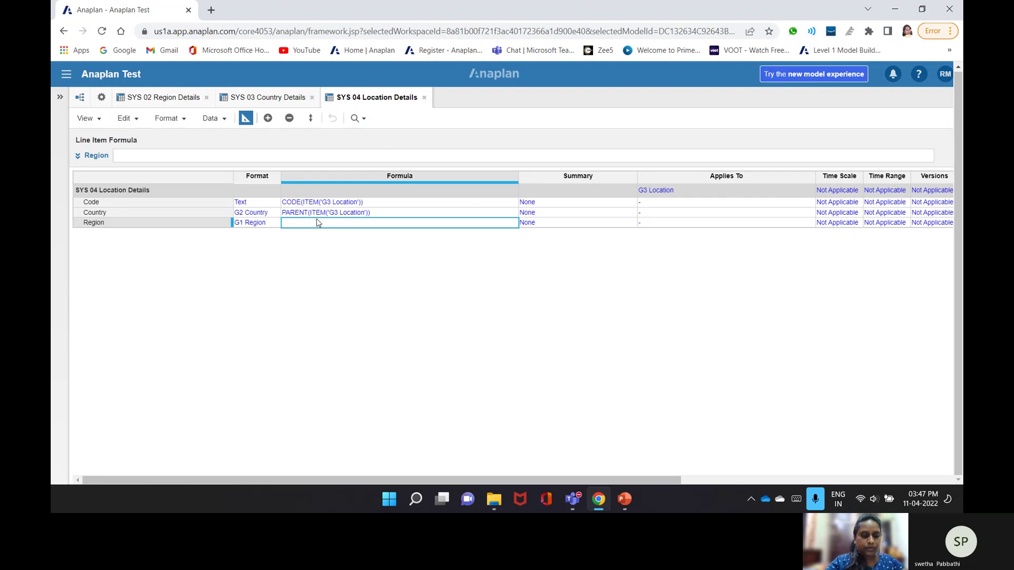
left_click(178, 156)
type("Parent(")
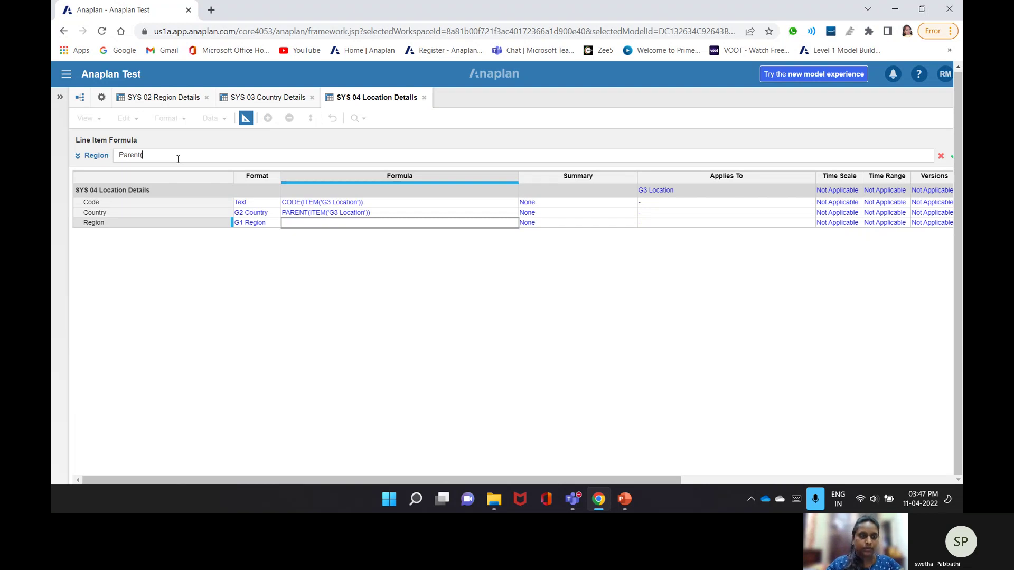
type("Country)")
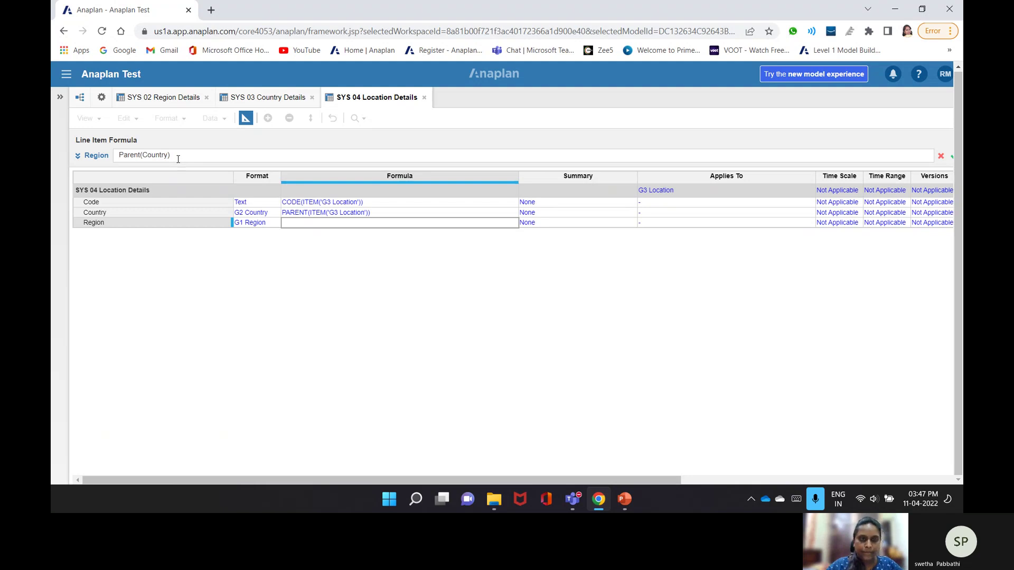
key("Return")
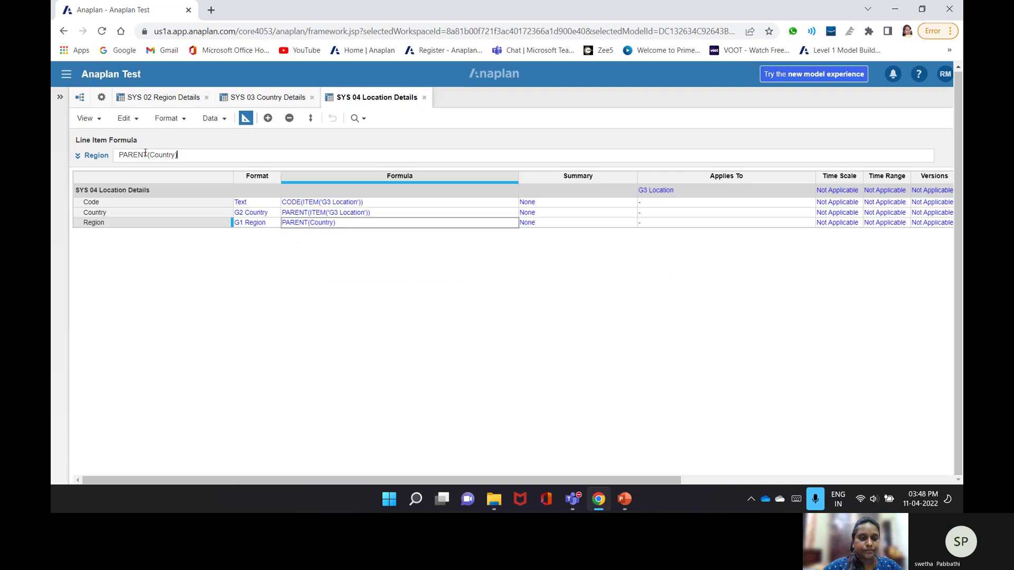
- Switch to the grid and check Miami's derived Americas region
left_click(246, 120)
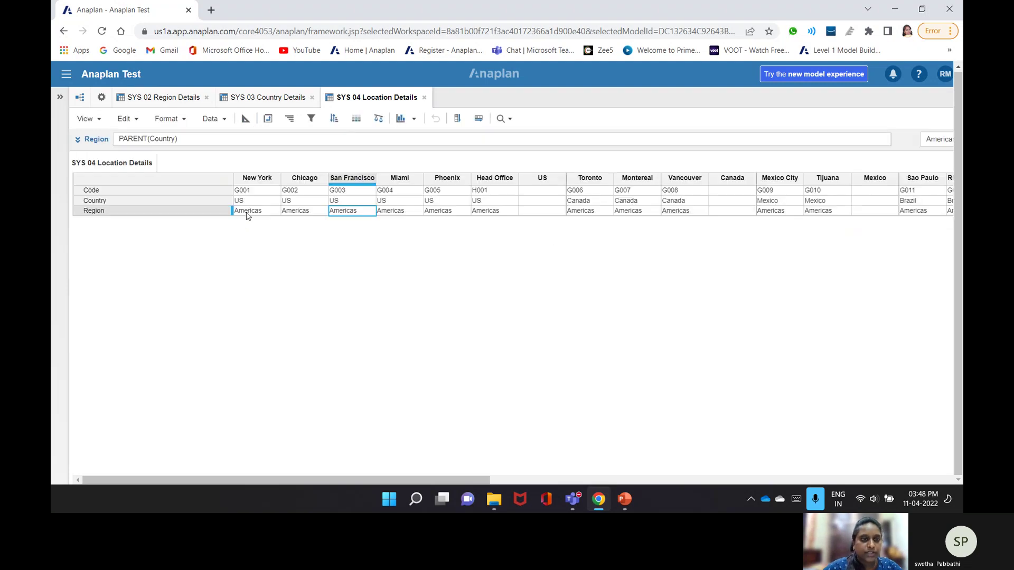
left_click(396, 213)
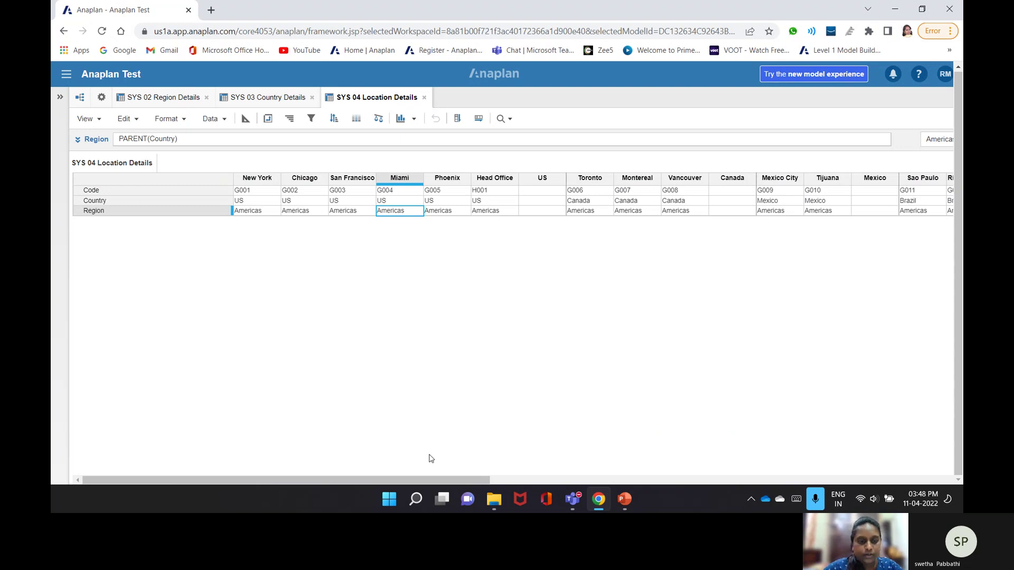
left_click(99, 99)
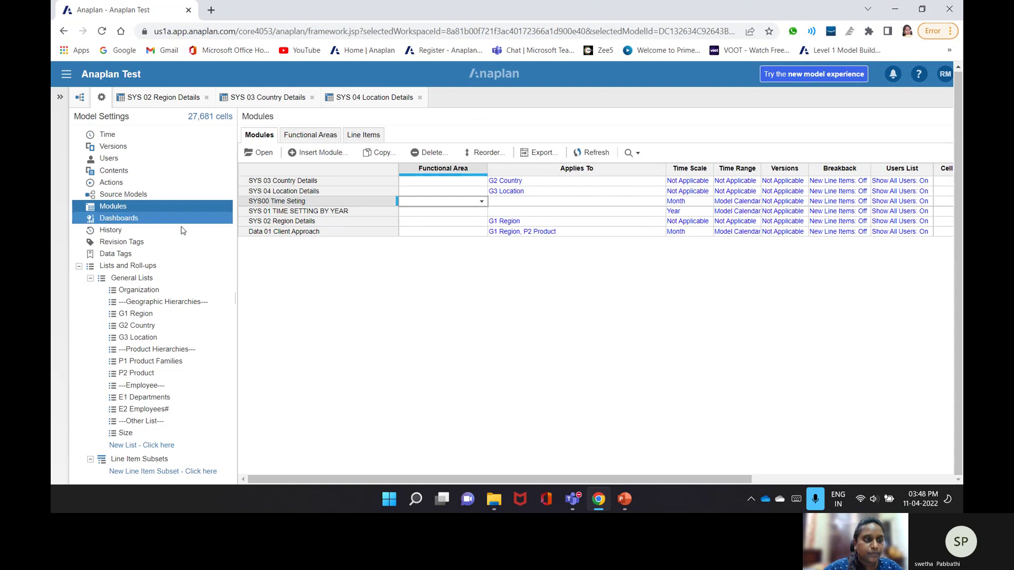
- Start a new module named SYS 05 Product Family Details
left_click(317, 154)
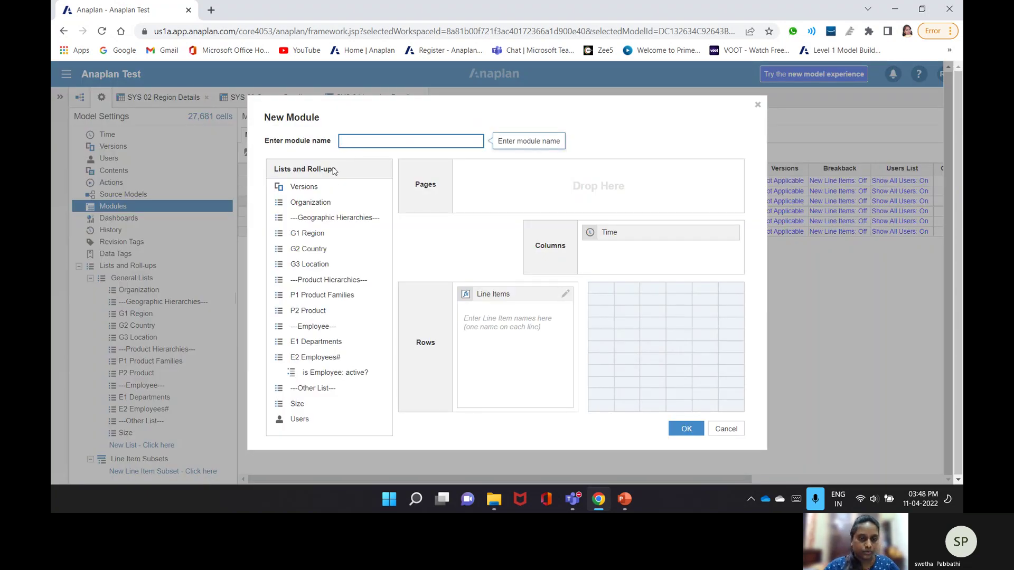
type("Sys")
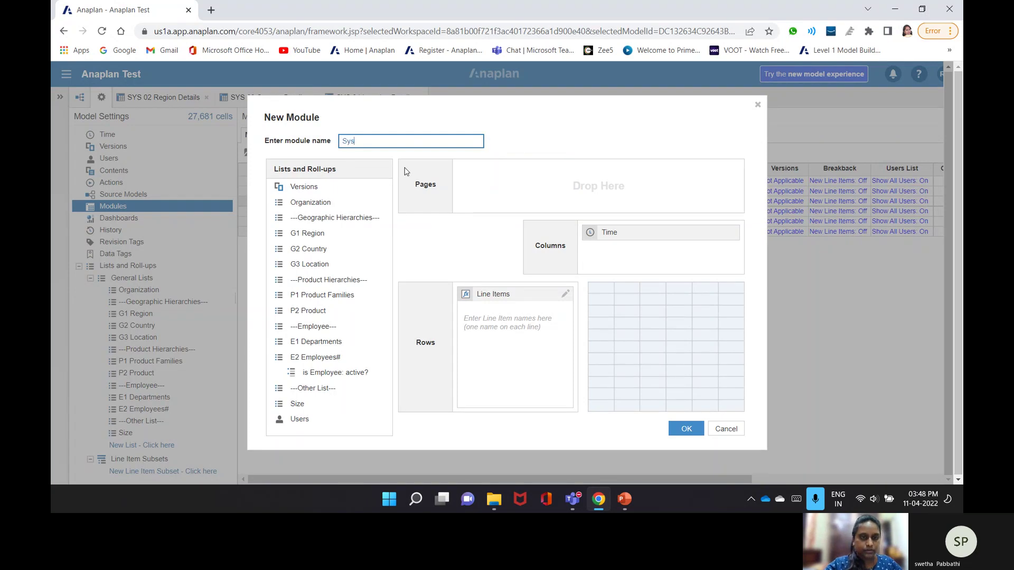
key("BackSpace")
key("BackSpace")
type("YS 05 Prody")
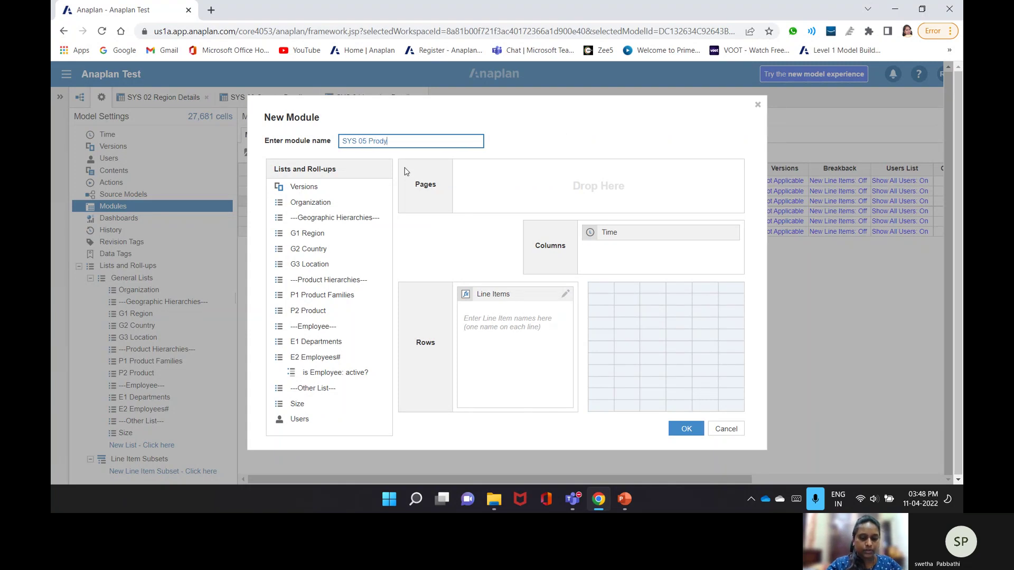
key("BackSpace")
type("uct")
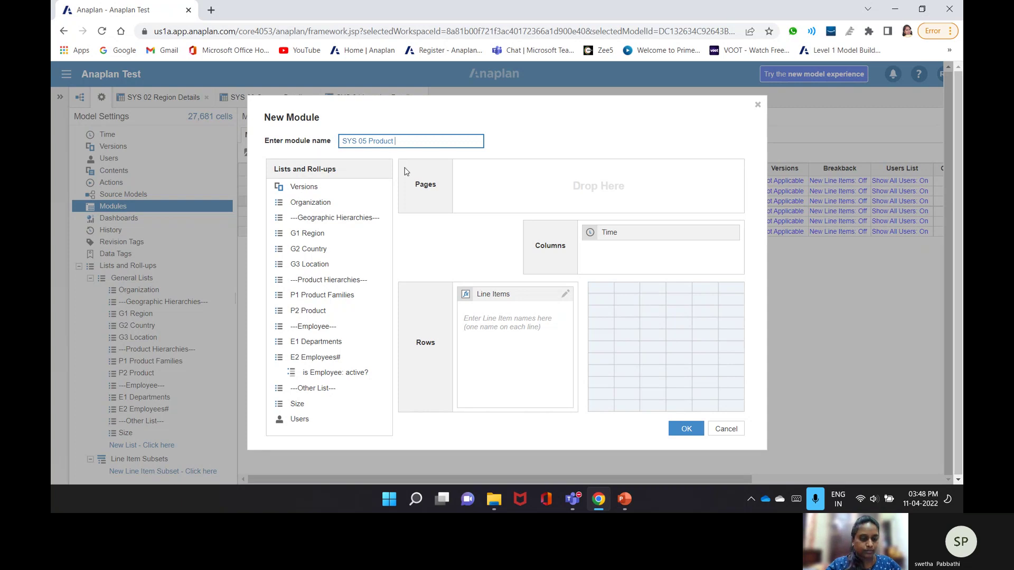
type(" Famil")
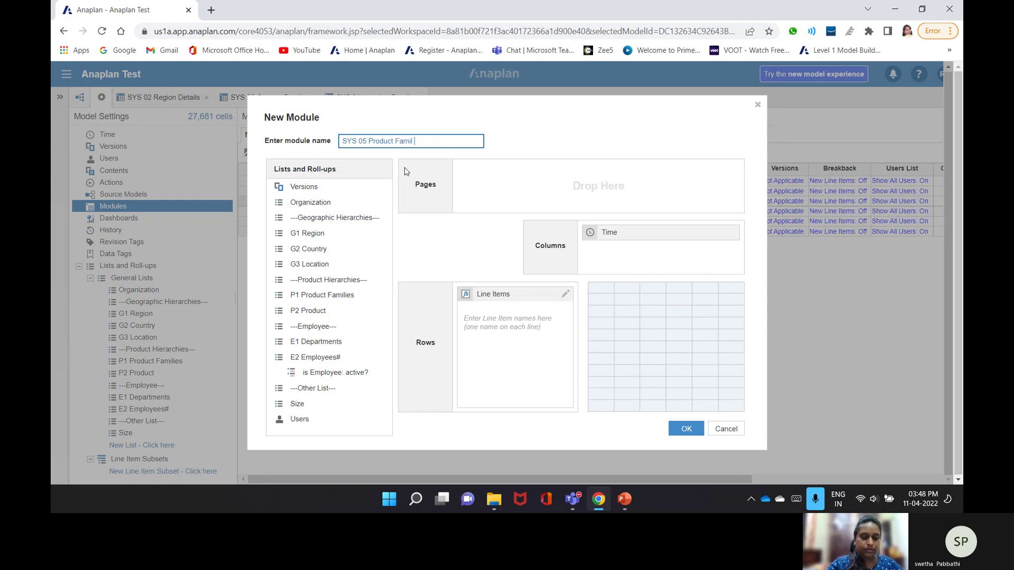
type(" Details")
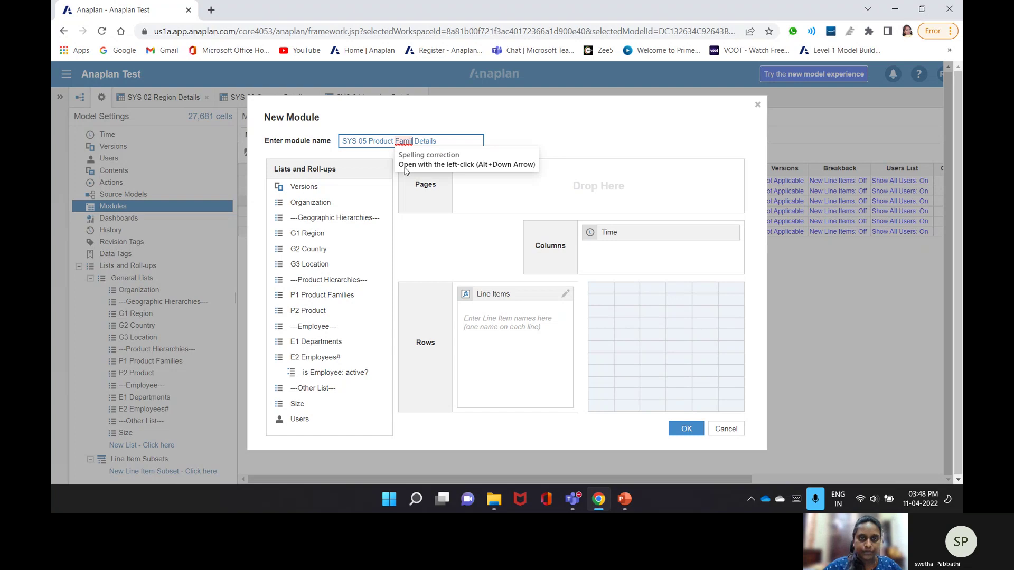
type("y")
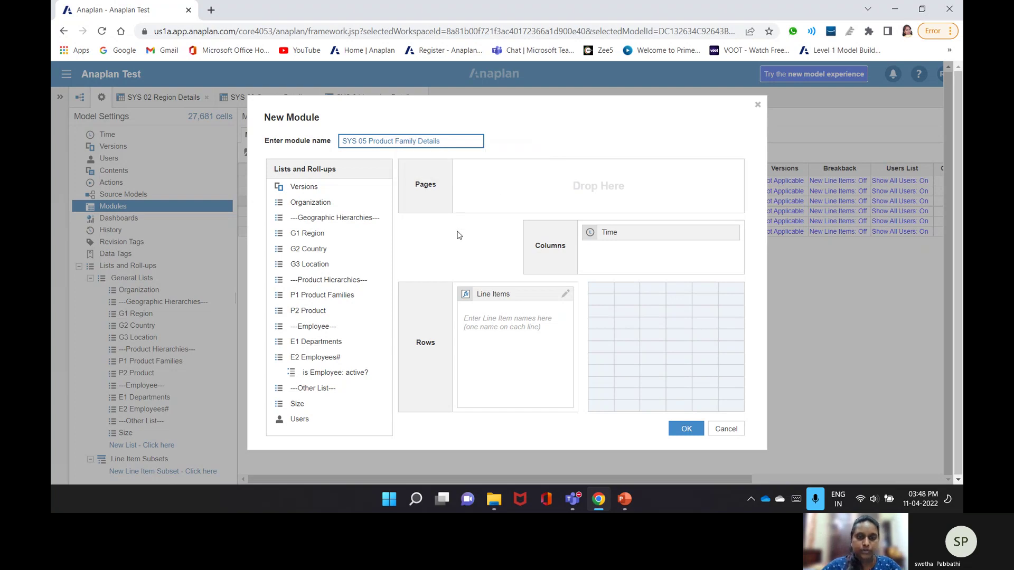
- Add a Code line item and swap Time for P1 Product Families as columns
left_click(510, 314)
type("C")
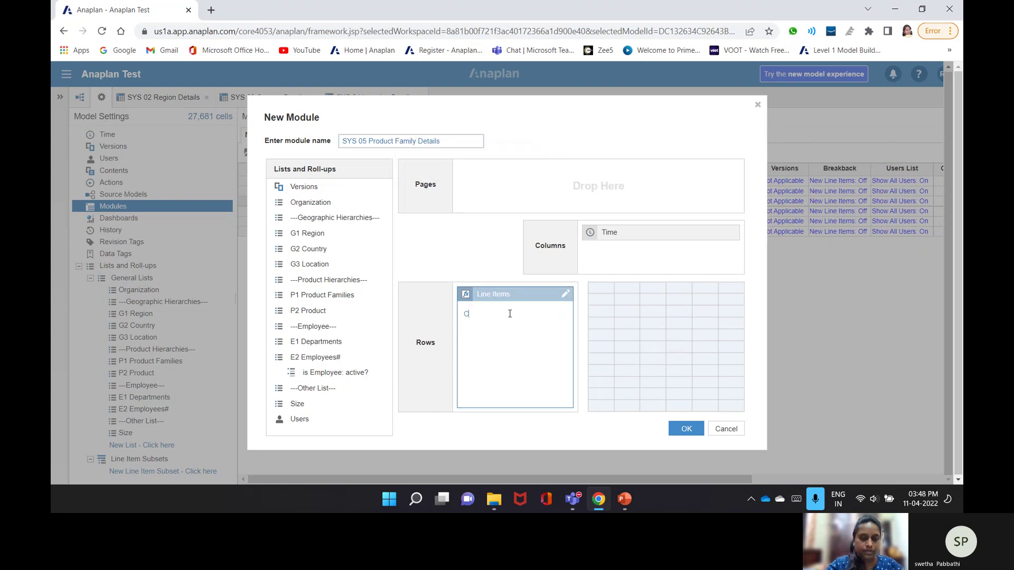
type("ode")
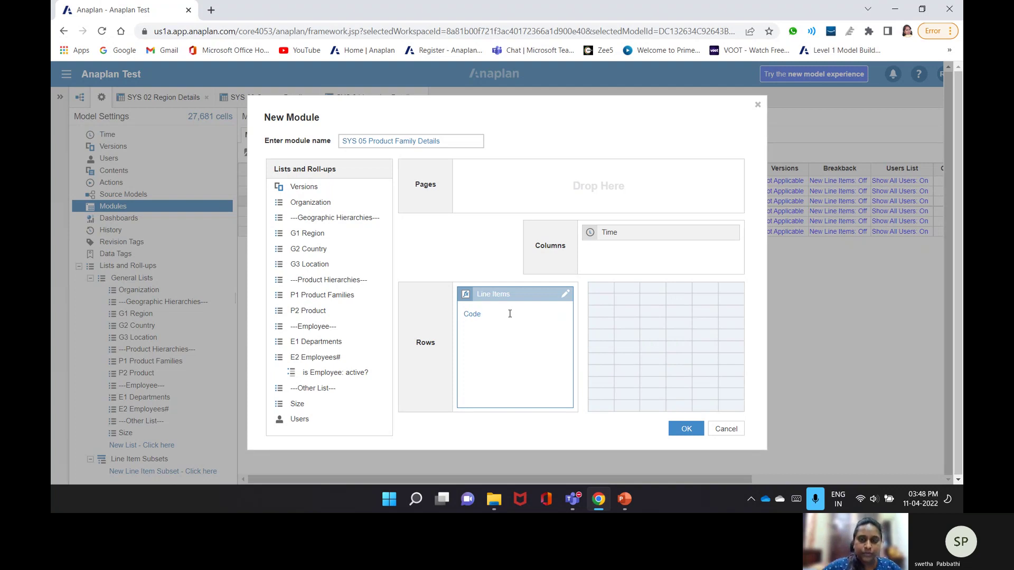
left_click(693, 271)
left_click_drag(613, 233, 414, 250)
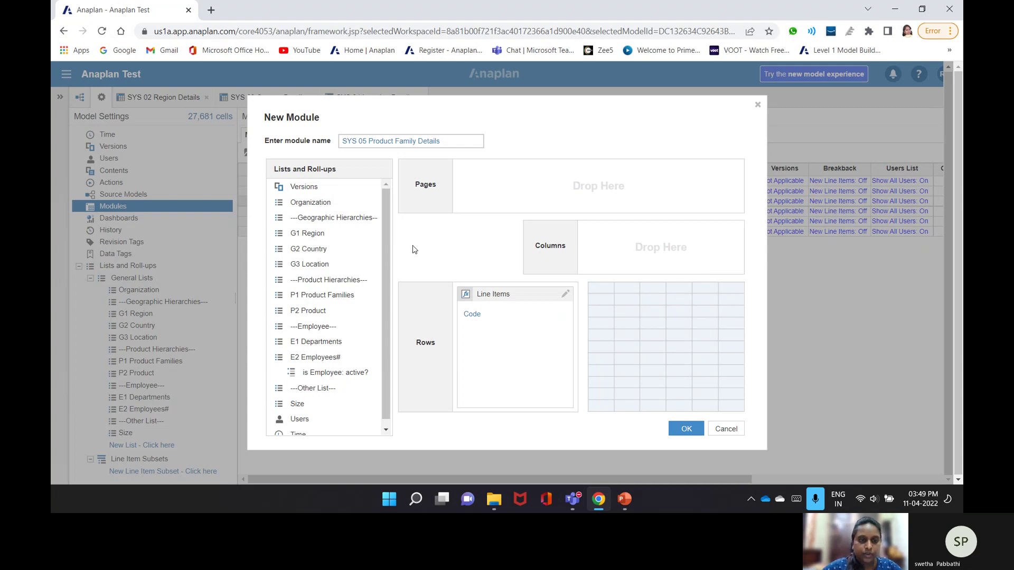
left_click(325, 296)
left_click_drag(324, 296, 649, 261)
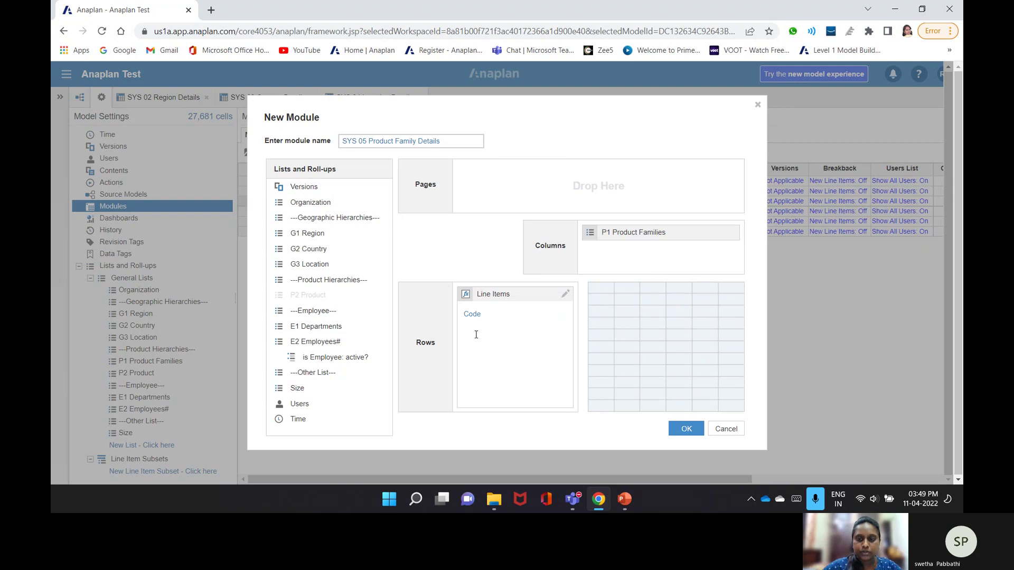
key("Return")
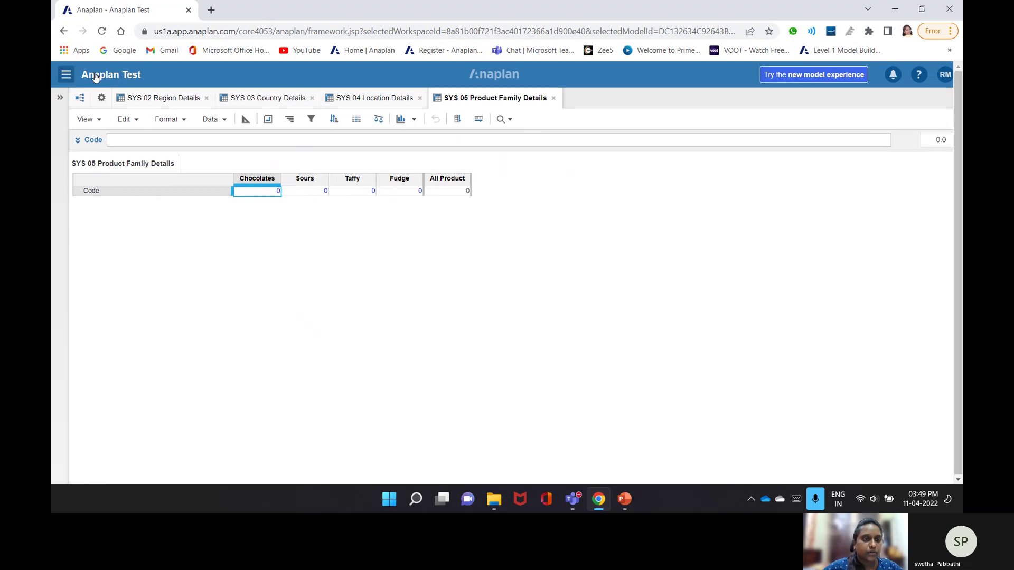
- In blueprint view, reformat Code as Text and accept the data type change warning
left_click(245, 119)
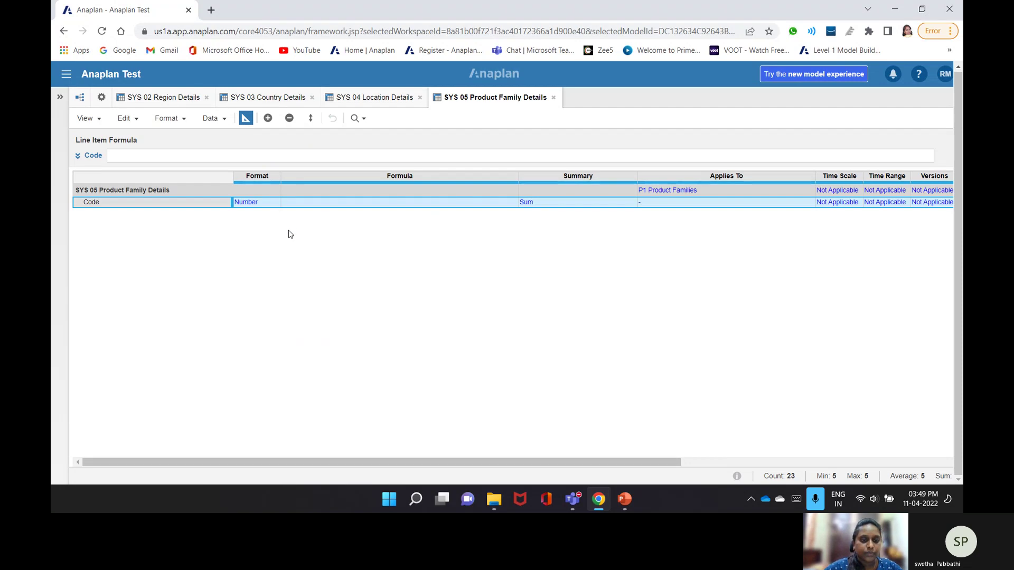
left_click(275, 205)
left_click(276, 205)
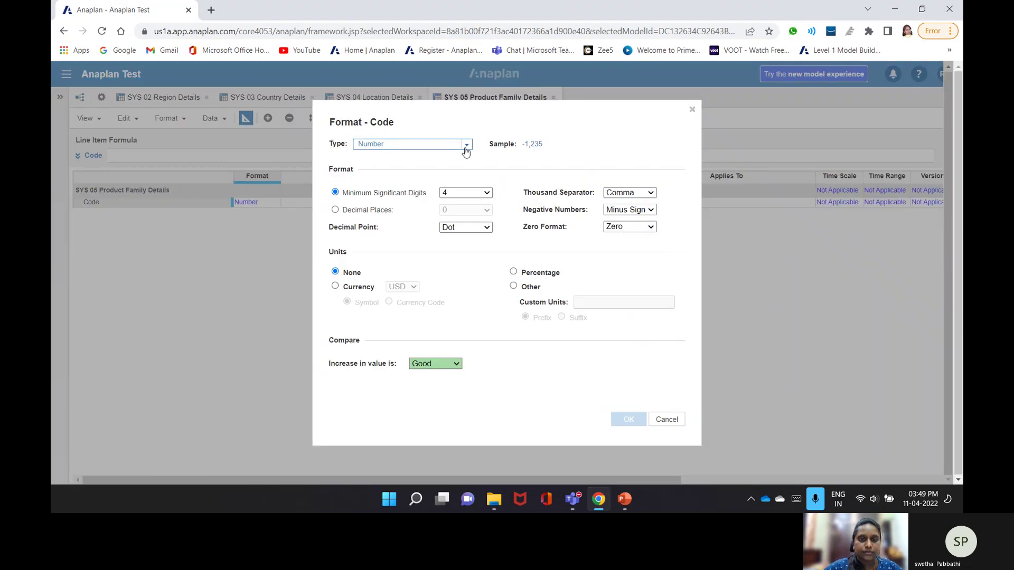
left_click(464, 148)
left_click(365, 253)
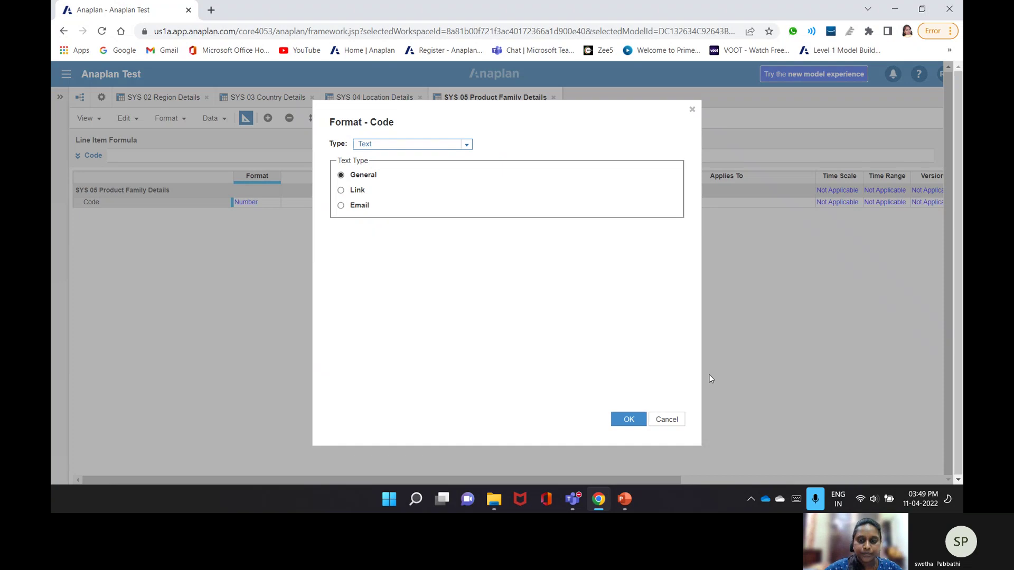
left_click(629, 420)
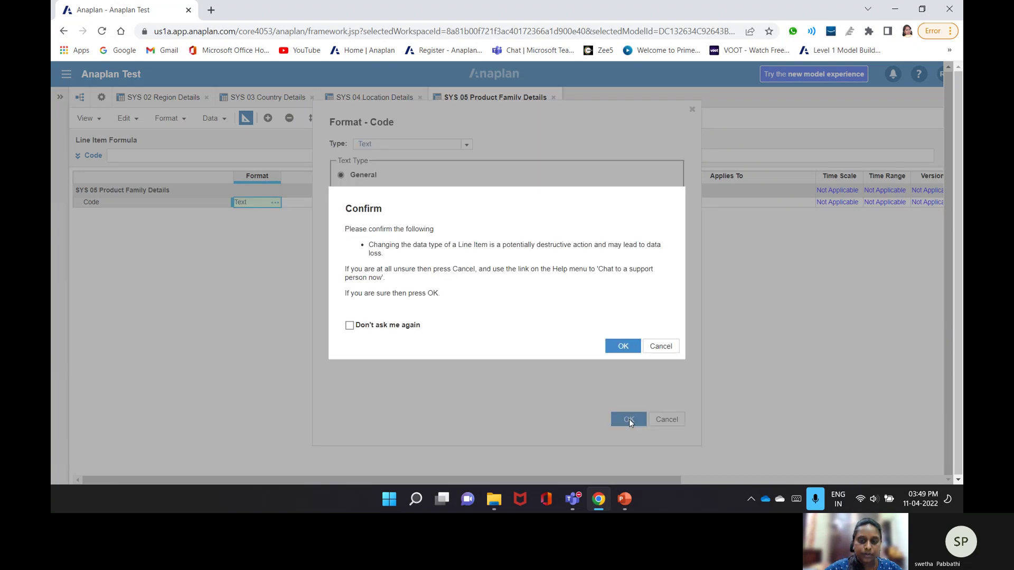
left_click(622, 349)
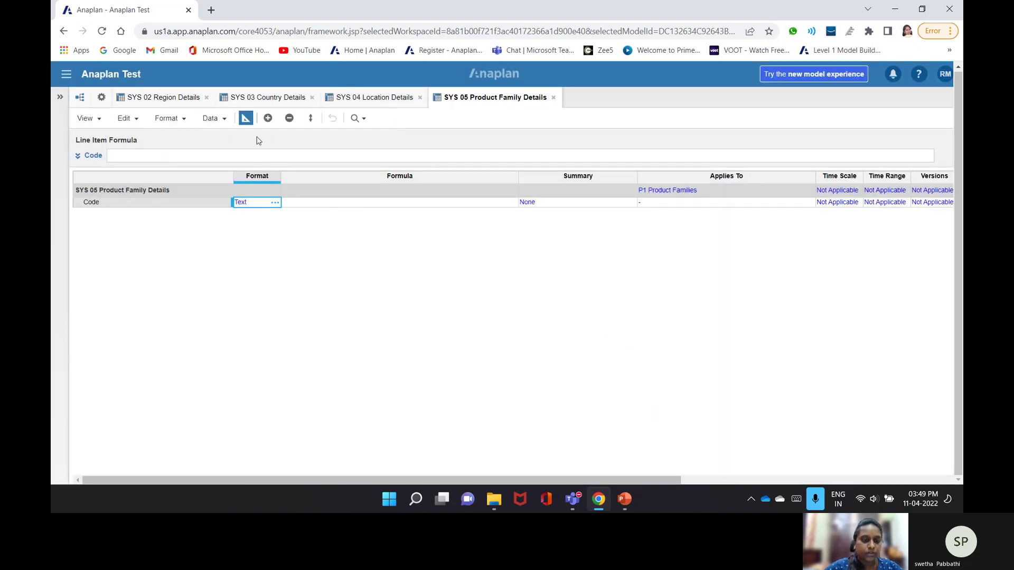
- Enter CODE(ITEM('P1 Product Family')) as the Code line item formula
left_click(334, 155)
type("Cod")
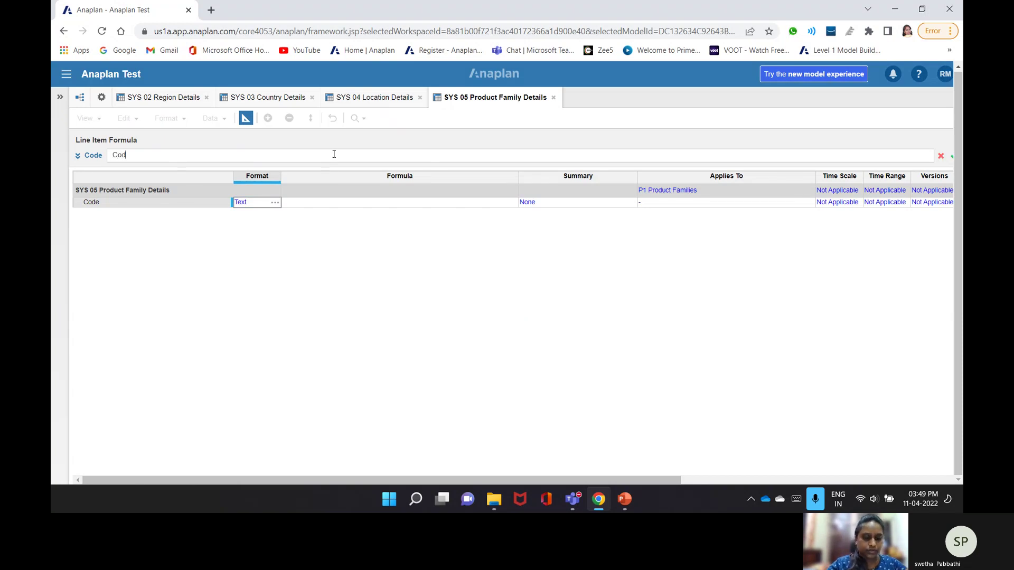
type("e90ite")
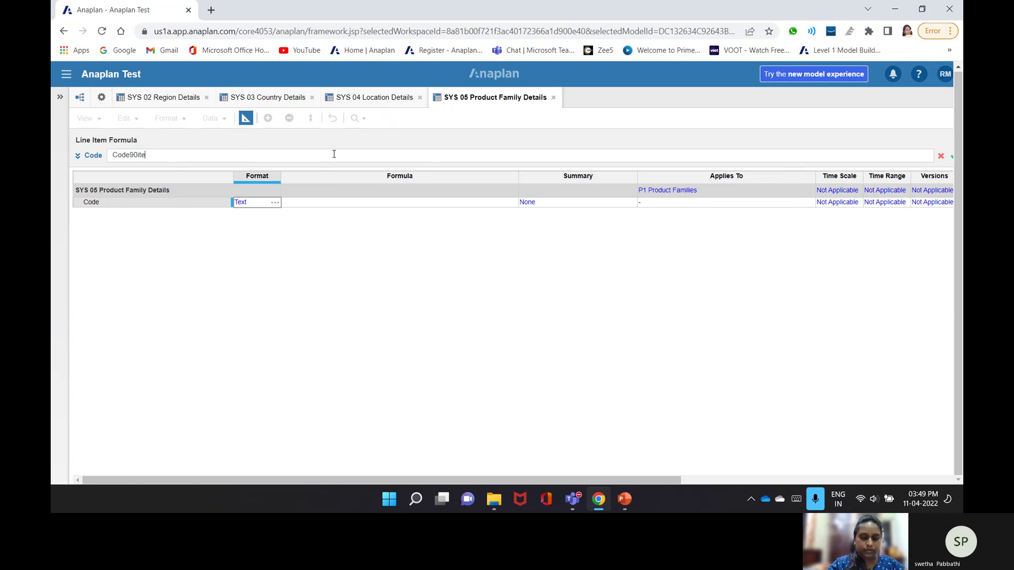
type("m()")
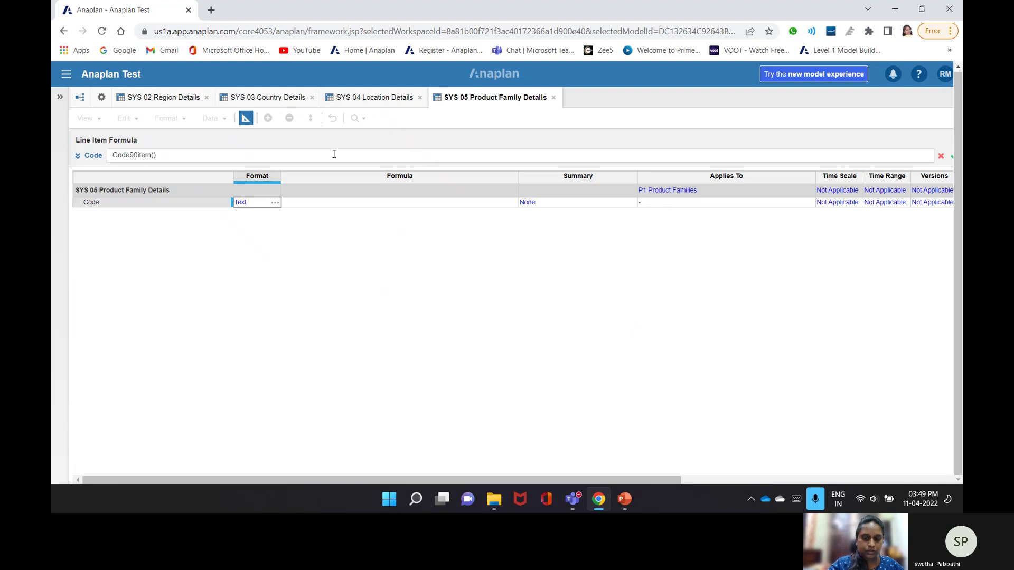
key("BackSpace")
key("BackSpace")
key("BackSpace")
type("(")
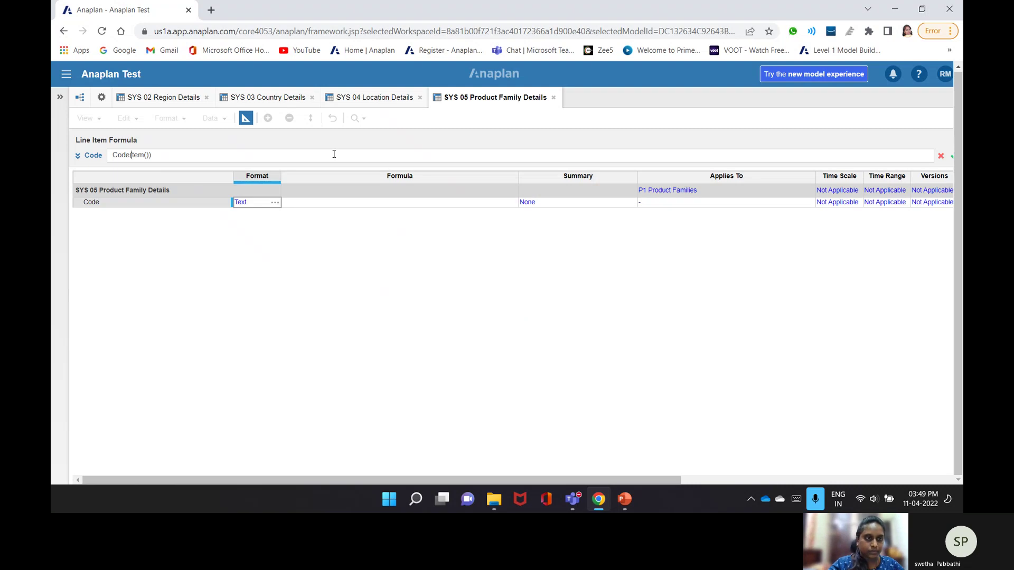
type("item(")
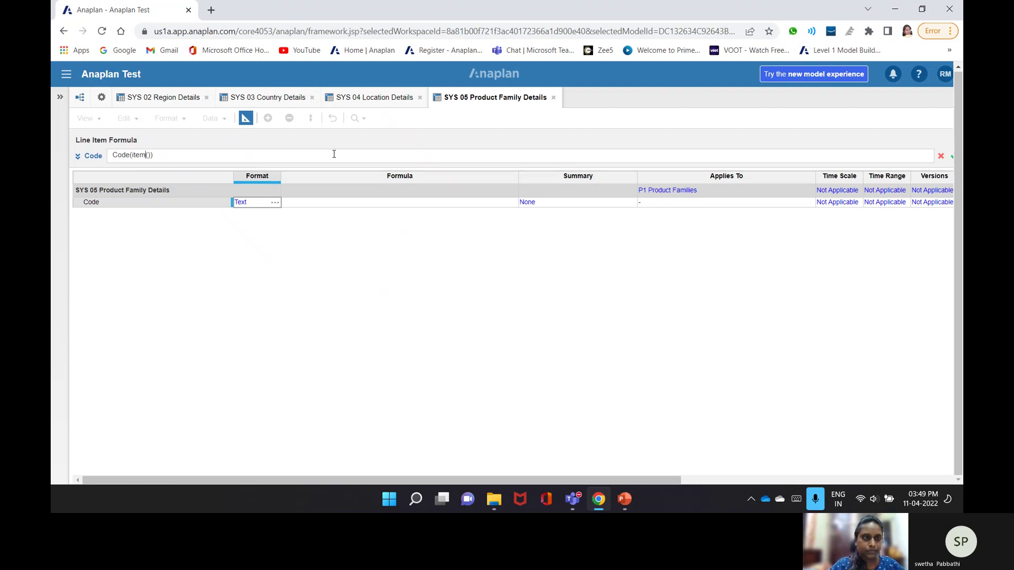
type("'")
type("P1 ")
type("Product")
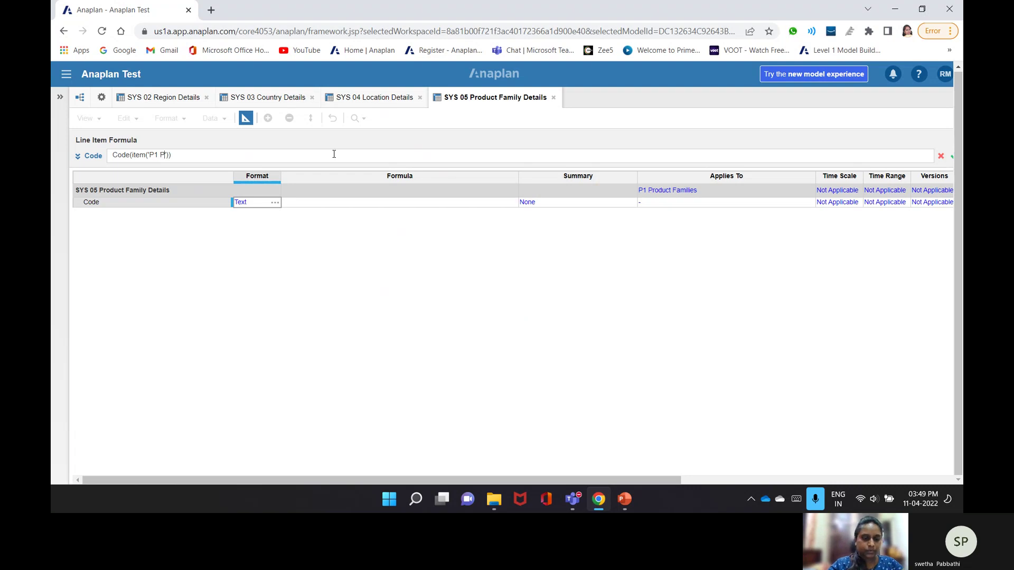
type(" Famil")
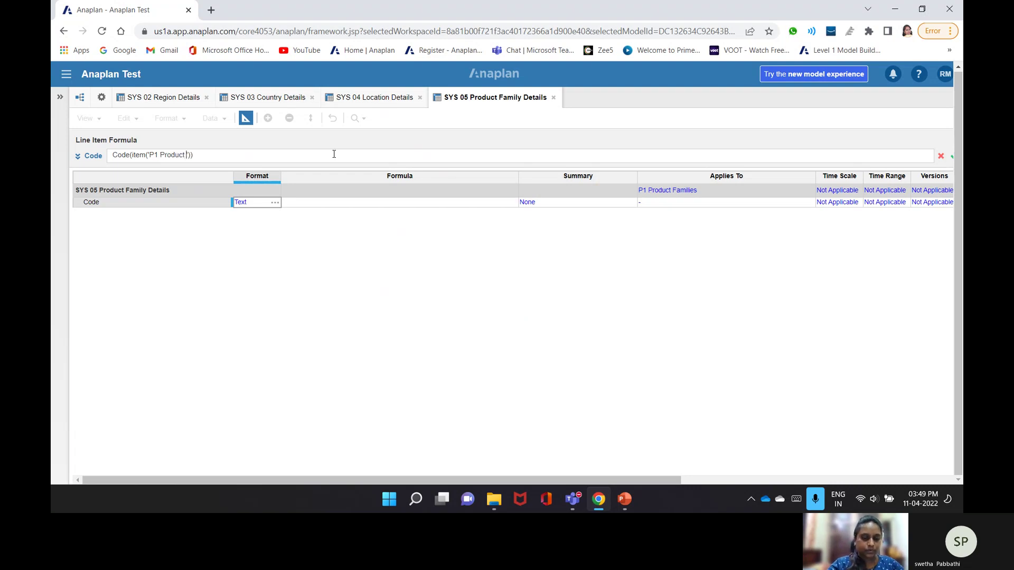
type("y")
key("Return")
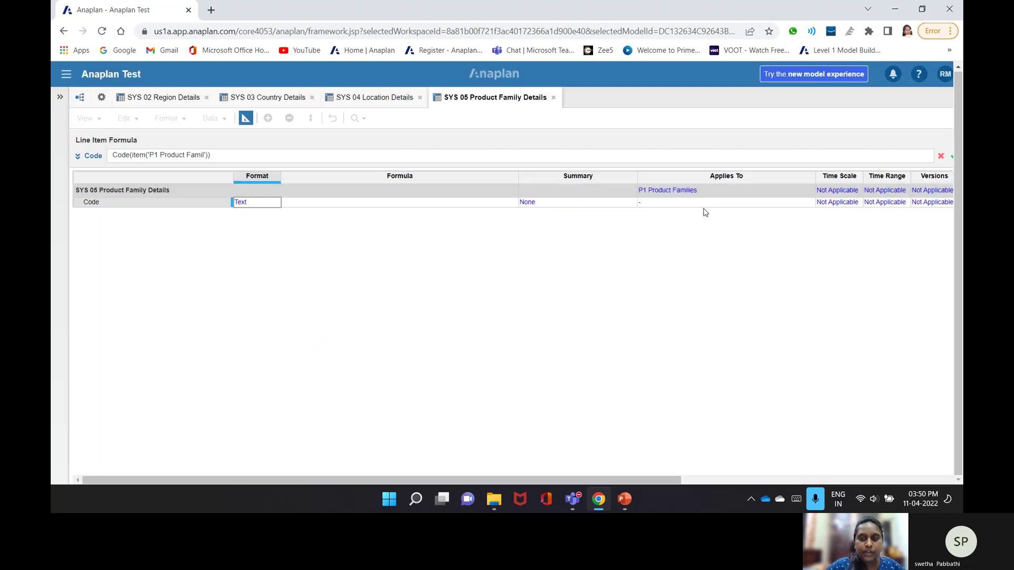
- Dismiss the error, correct the list name to 'P1 Product Families', and view the grid
left_click(621, 328)
type("ies")
key("Return")
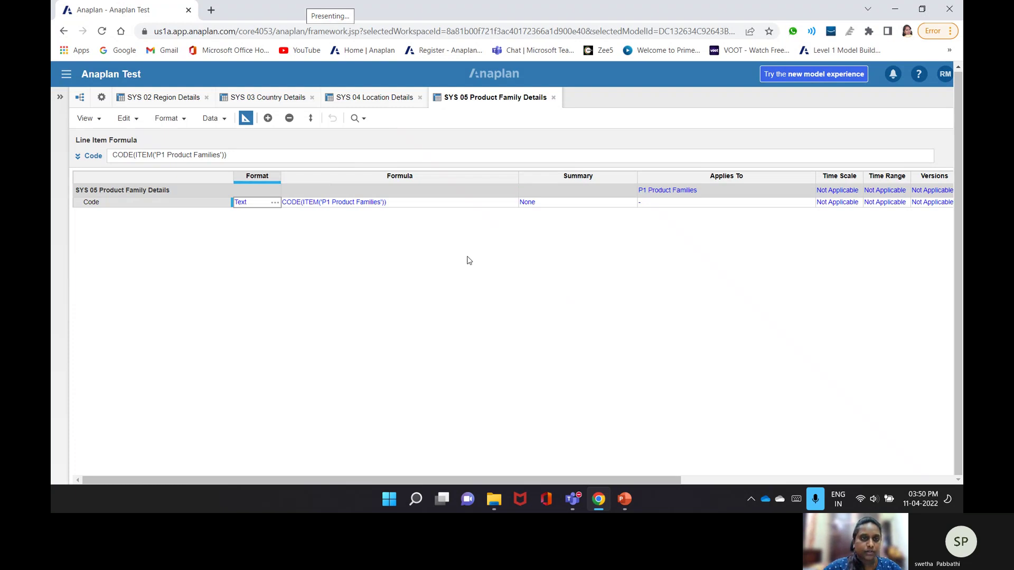
left_click(245, 119)
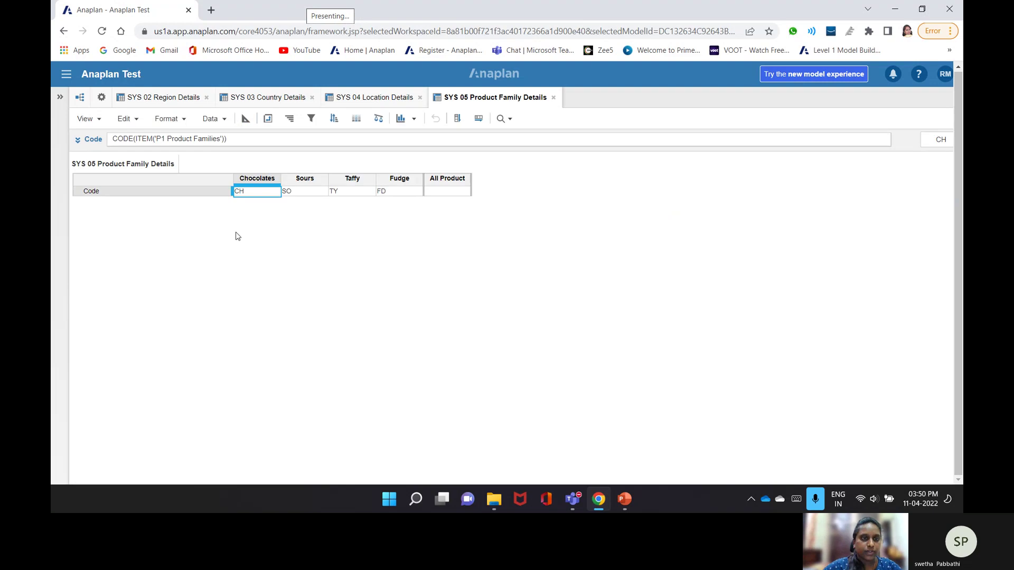
left_click(101, 97)
- Create Sys 06 Product Details without Time, with line items Code, Product Family, Size and P2 Product columns
left_click(317, 153)
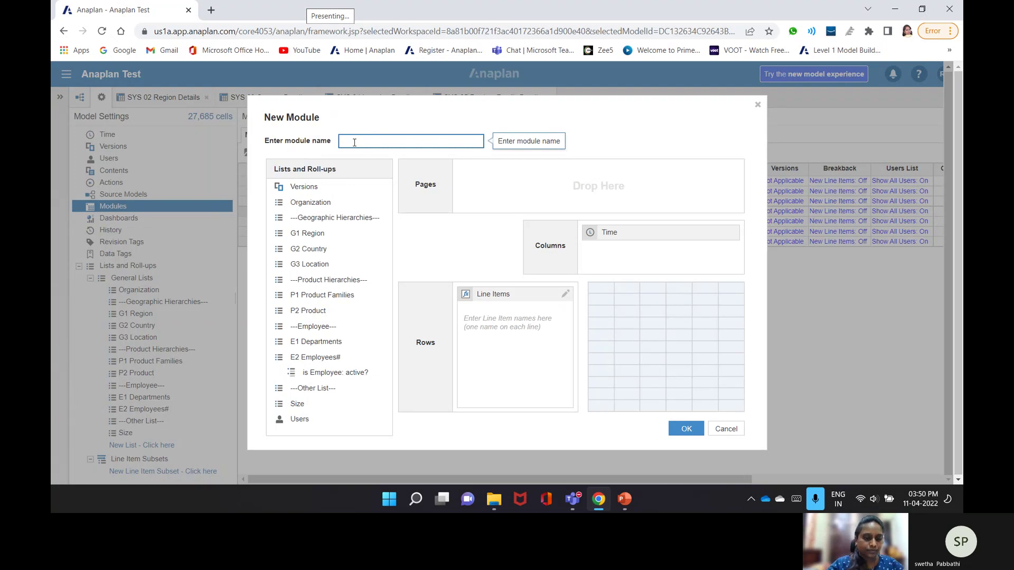
type("Sys 06 Product")
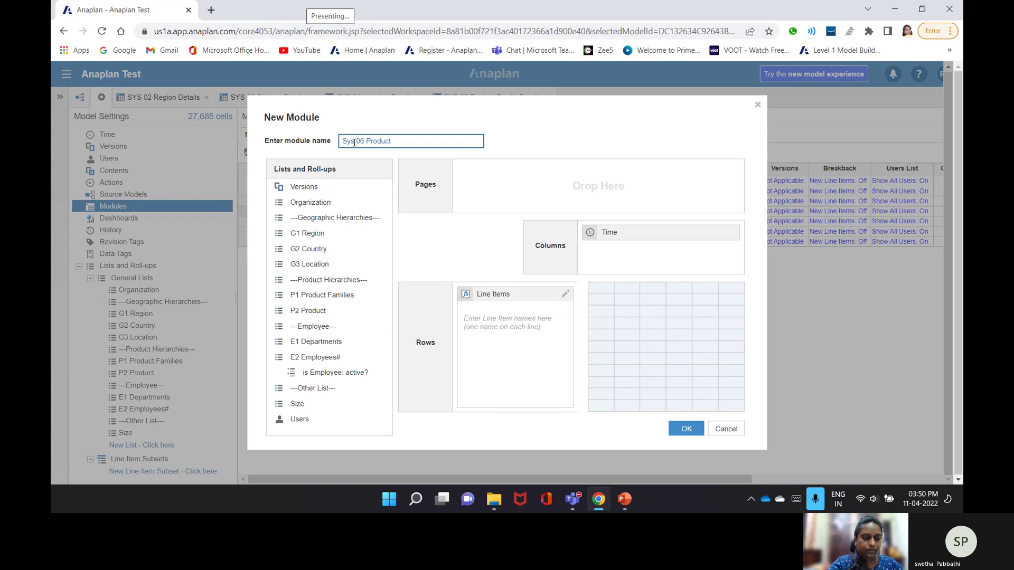
type(" Details")
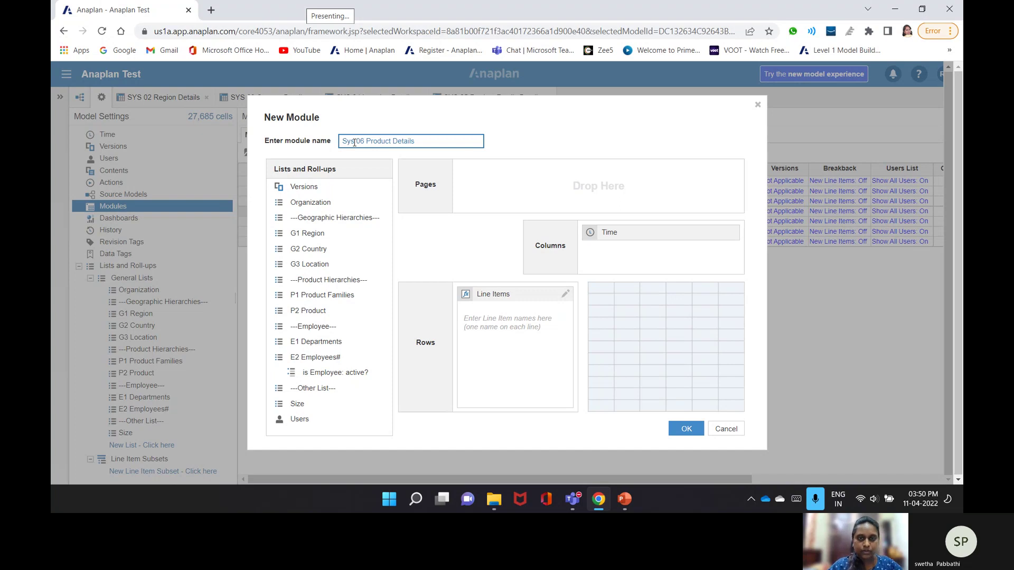
left_click_drag(602, 236, 347, 369)
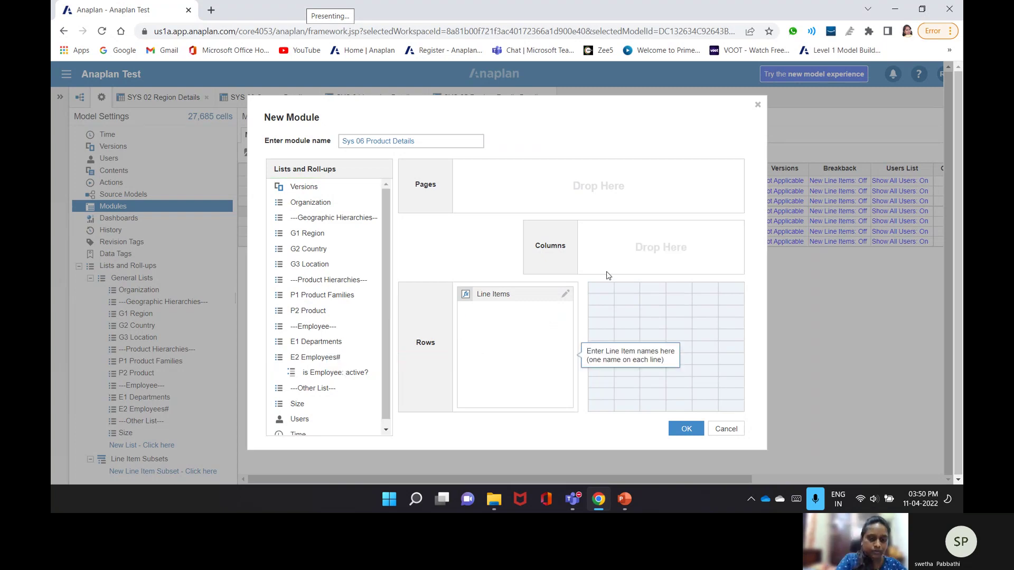
left_click(496, 316)
type("Cod")
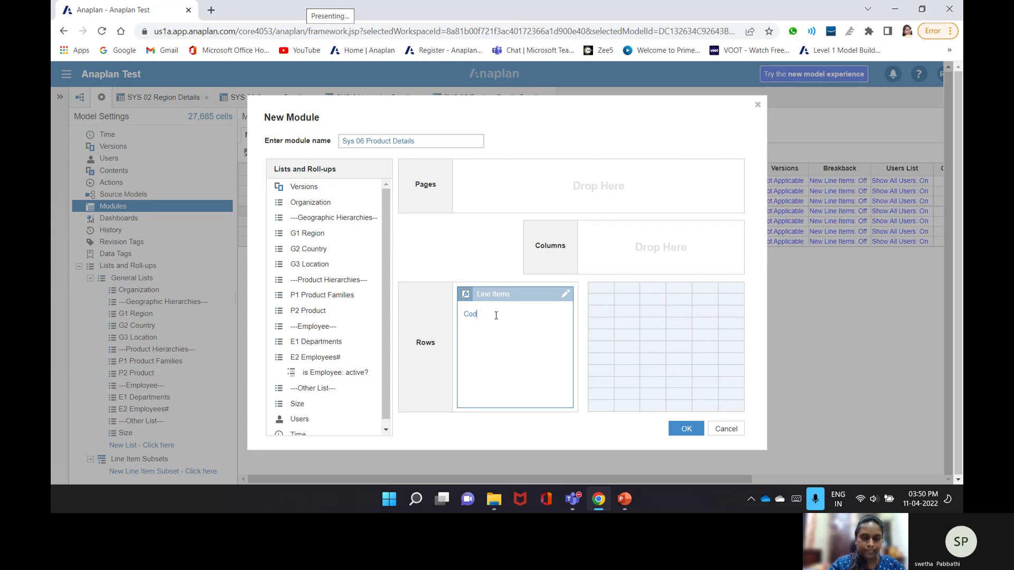
type("e")
key("Return")
type("Product Fami")
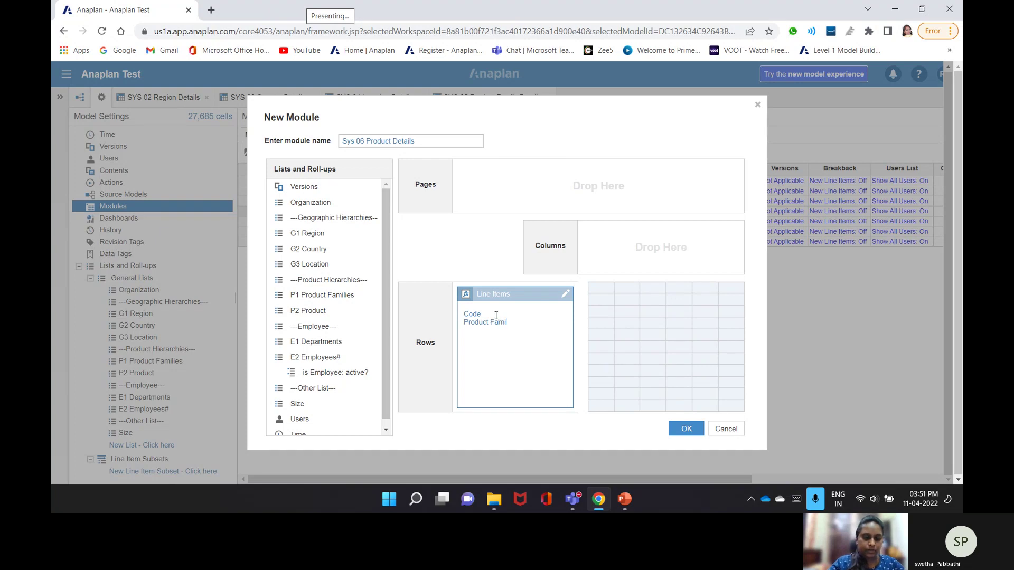
type("ly")
key("Return")
type("Size")
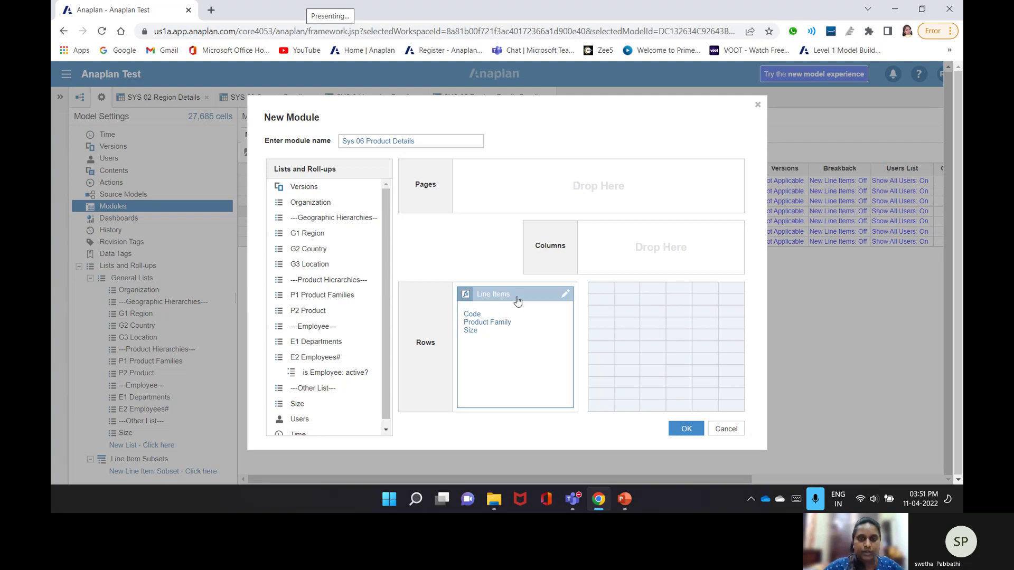
left_click_drag(308, 311, 685, 252)
left_click(686, 428)
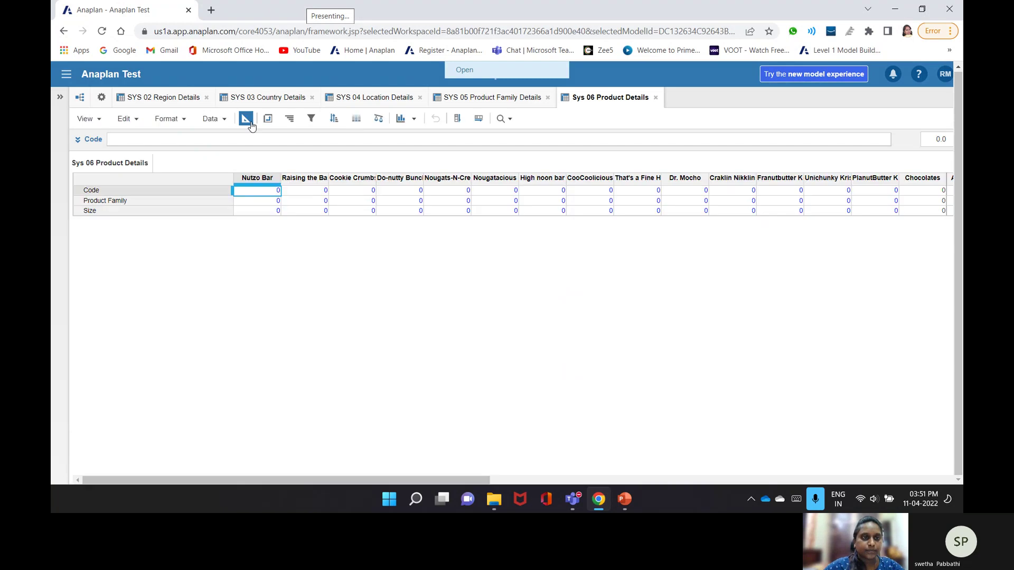
- Format the Code line item as Text, accepting the data-type warning
left_click(247, 202)
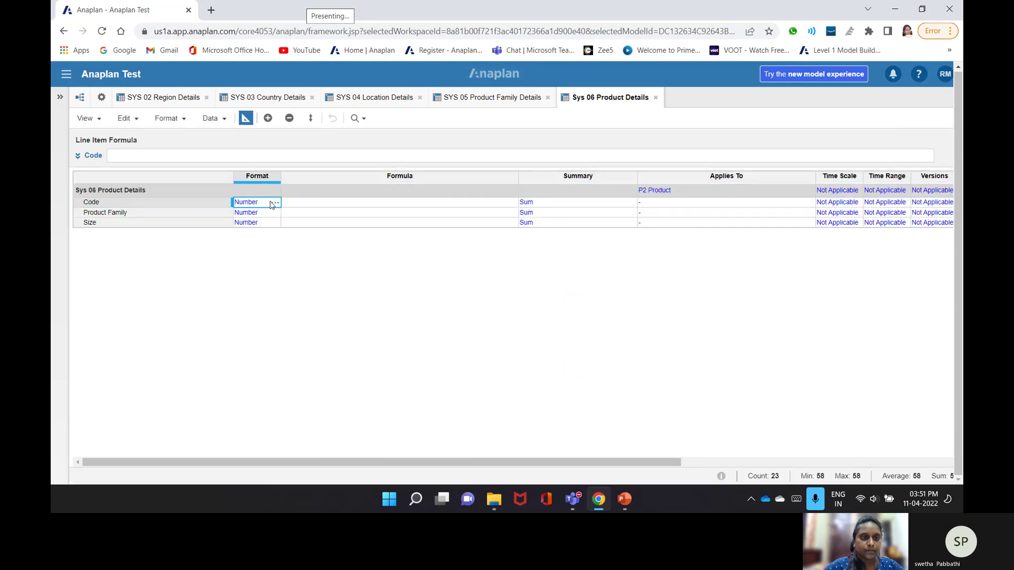
left_click(279, 203)
left_click(465, 145)
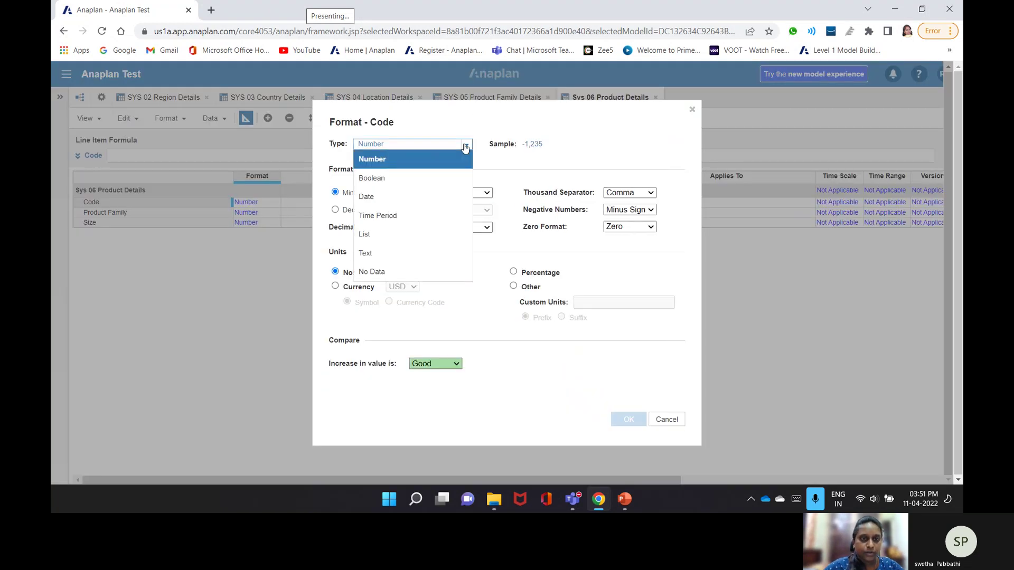
left_click(379, 254)
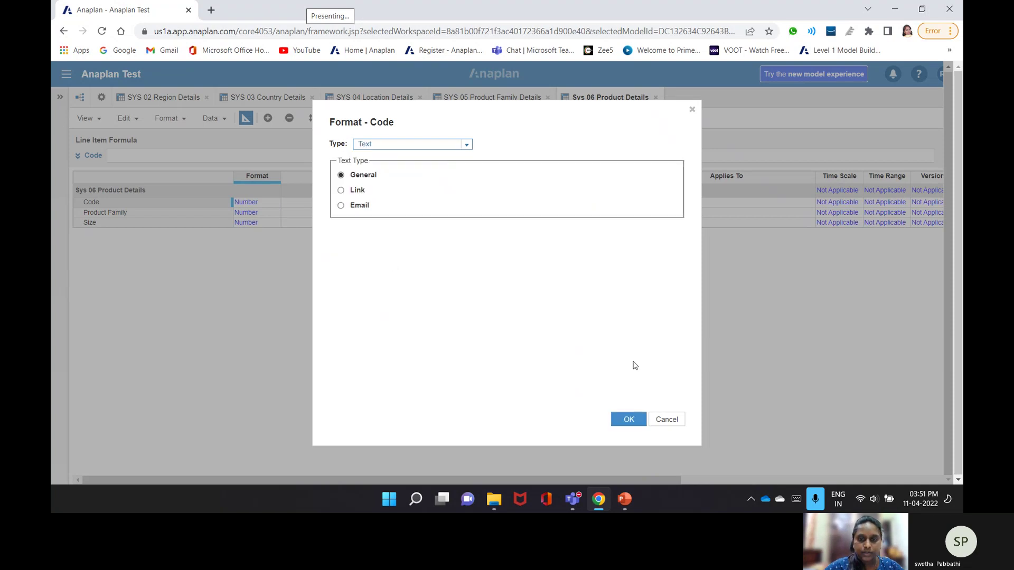
left_click(629, 419)
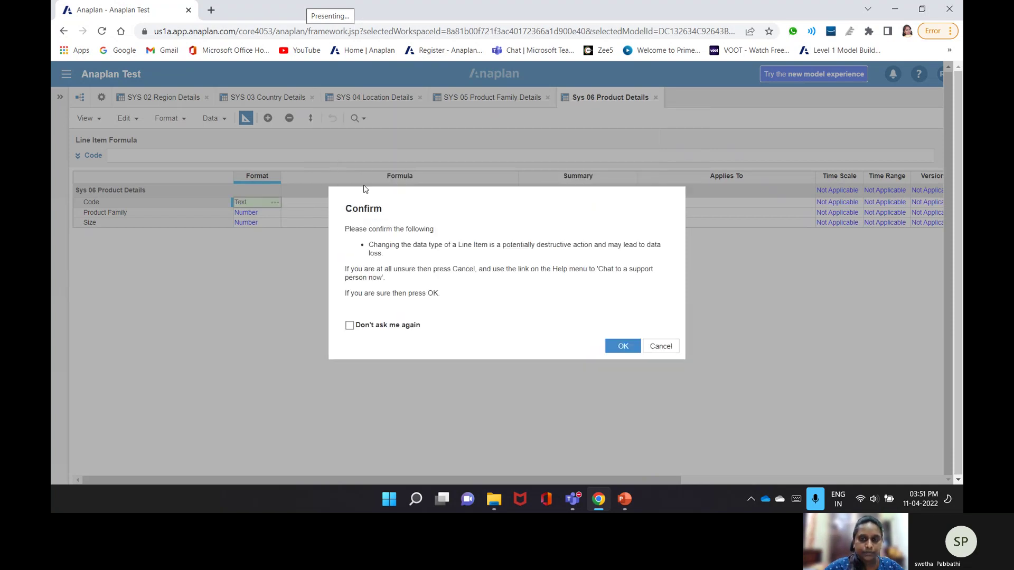
key("Return")
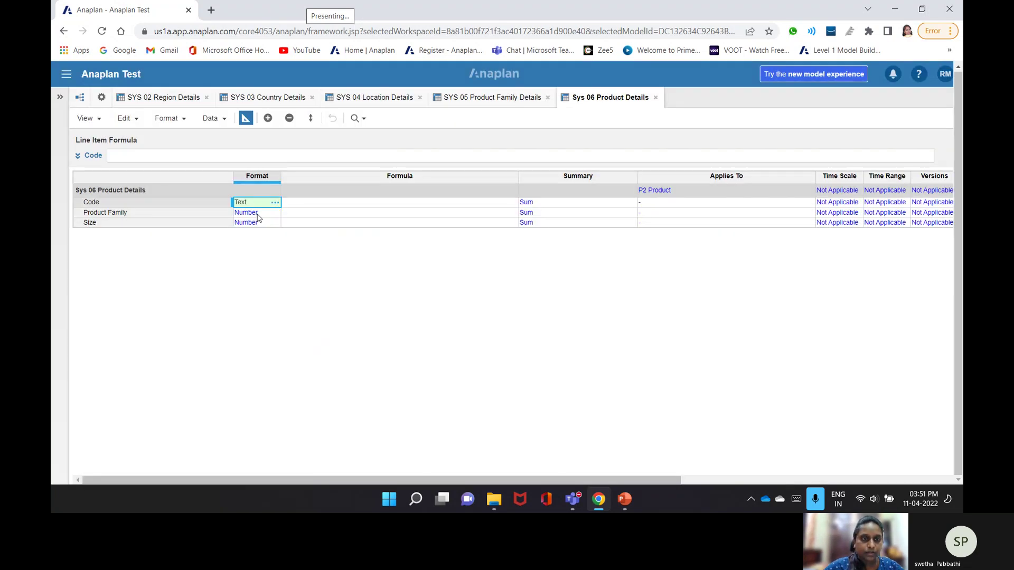
- Format Product Family as the list P1 Product Families
left_click(259, 213)
left_click(275, 212)
left_click(467, 146)
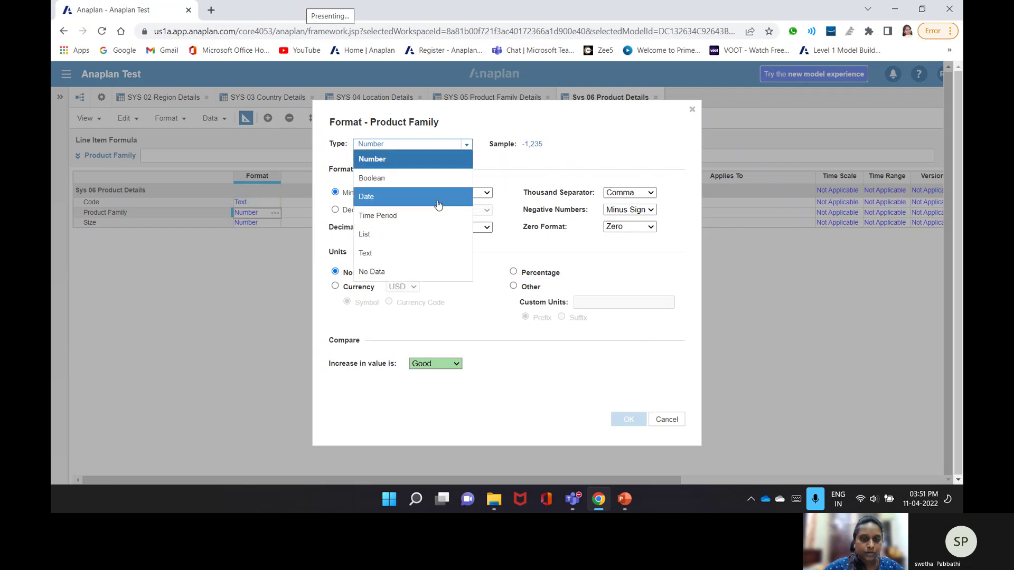
left_click(381, 234)
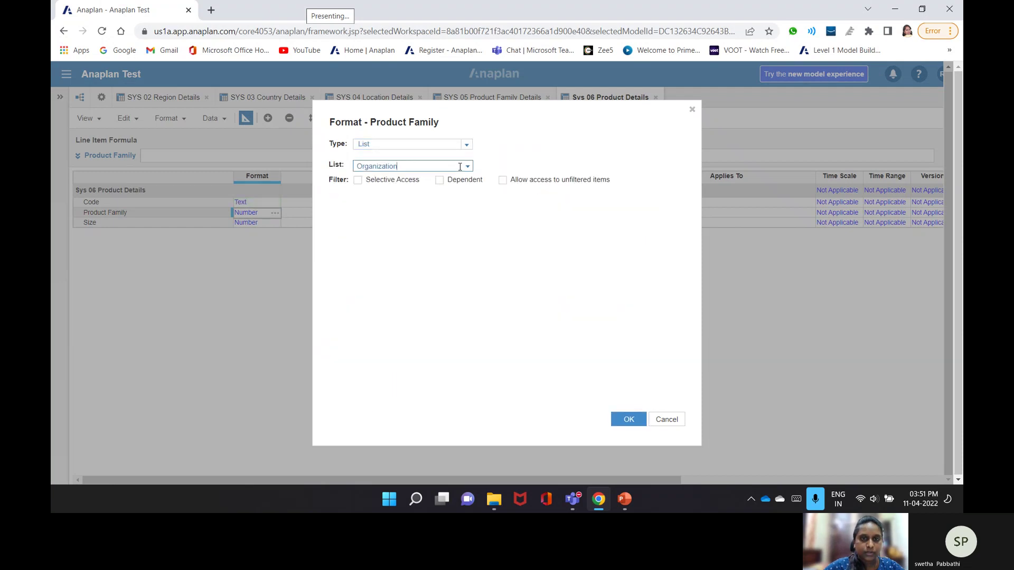
left_click(466, 167)
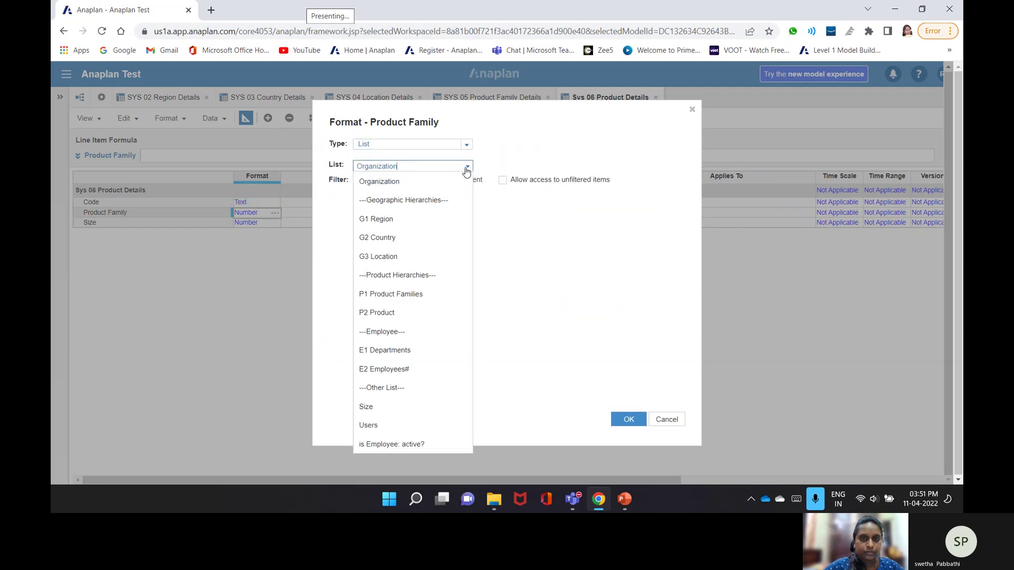
left_click(406, 298)
left_click(622, 420)
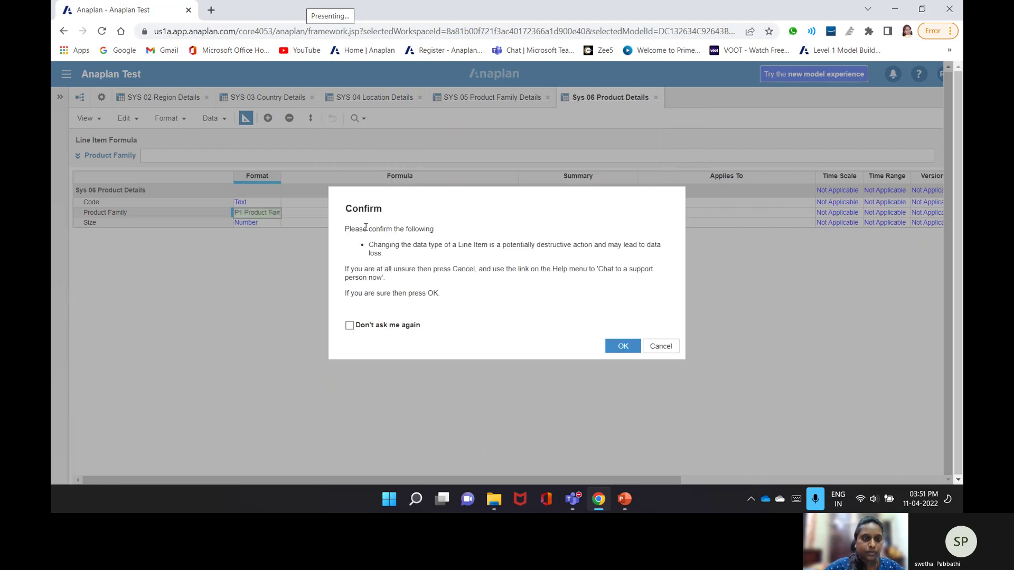
left_click(622, 347)
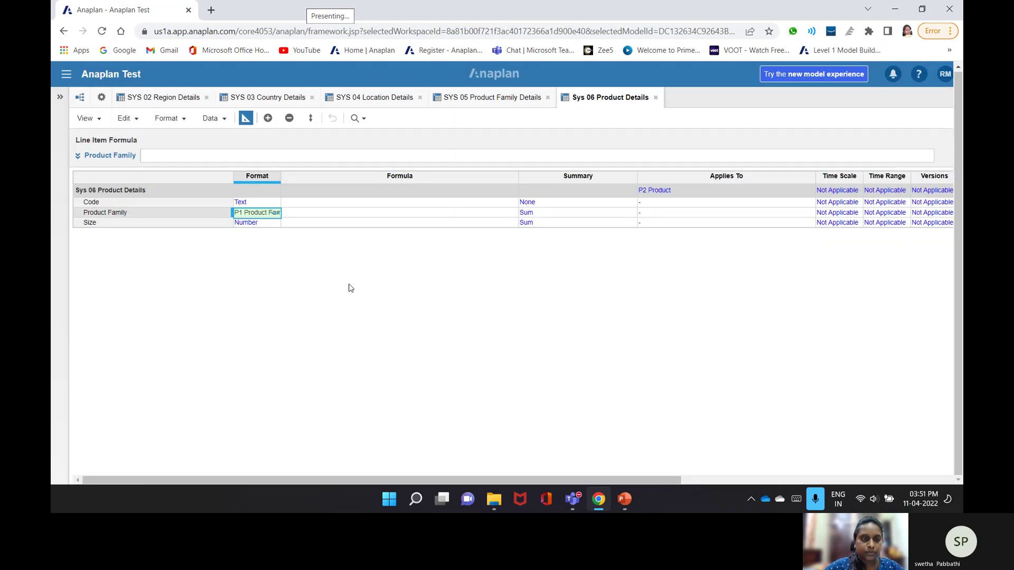
- Format Size as the Size list, then toggle the blueprint view off and back on
left_click(275, 223)
left_click(275, 223)
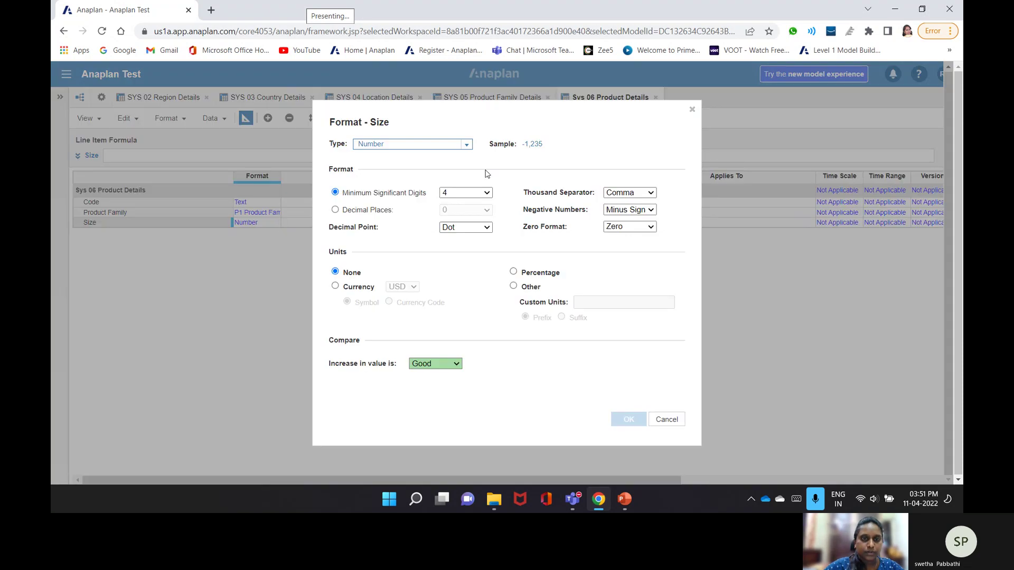
left_click(465, 146)
left_click(389, 251)
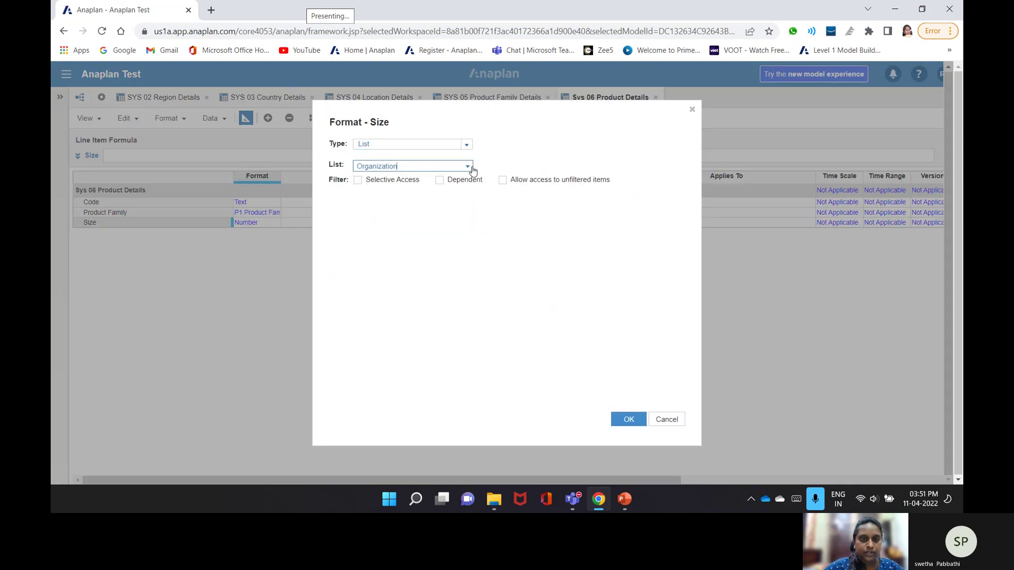
left_click(468, 166)
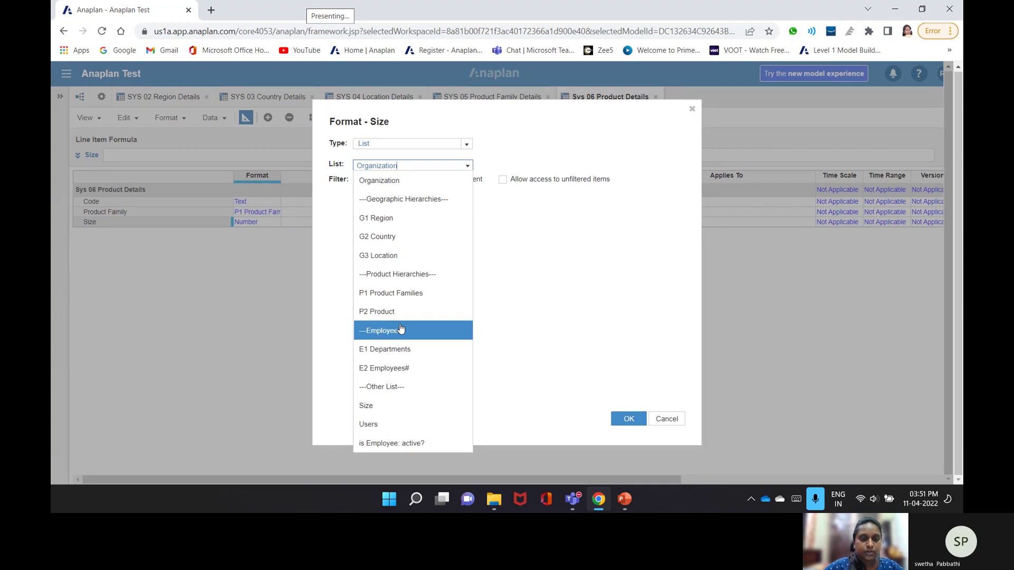
left_click(420, 408)
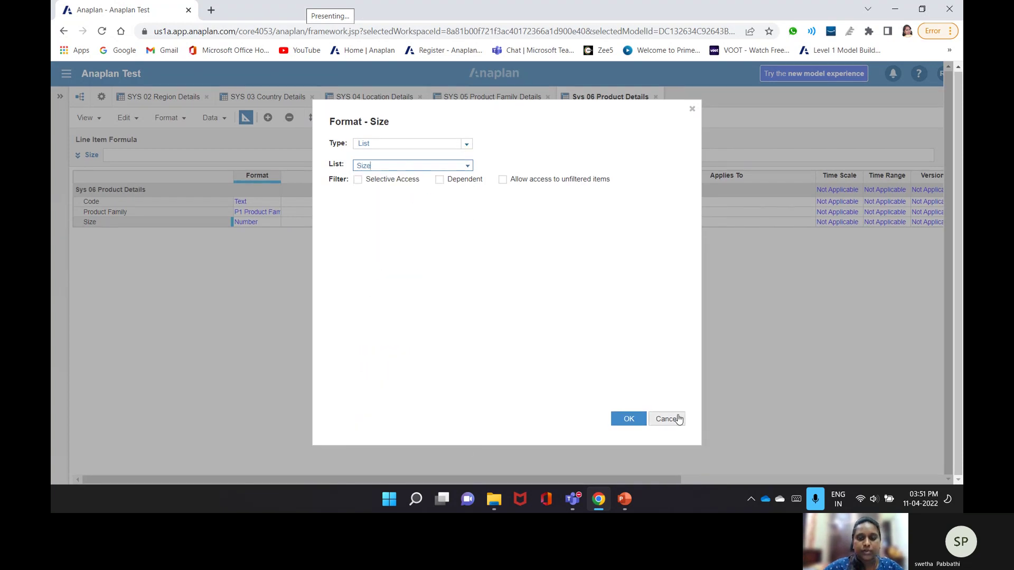
left_click(622, 420)
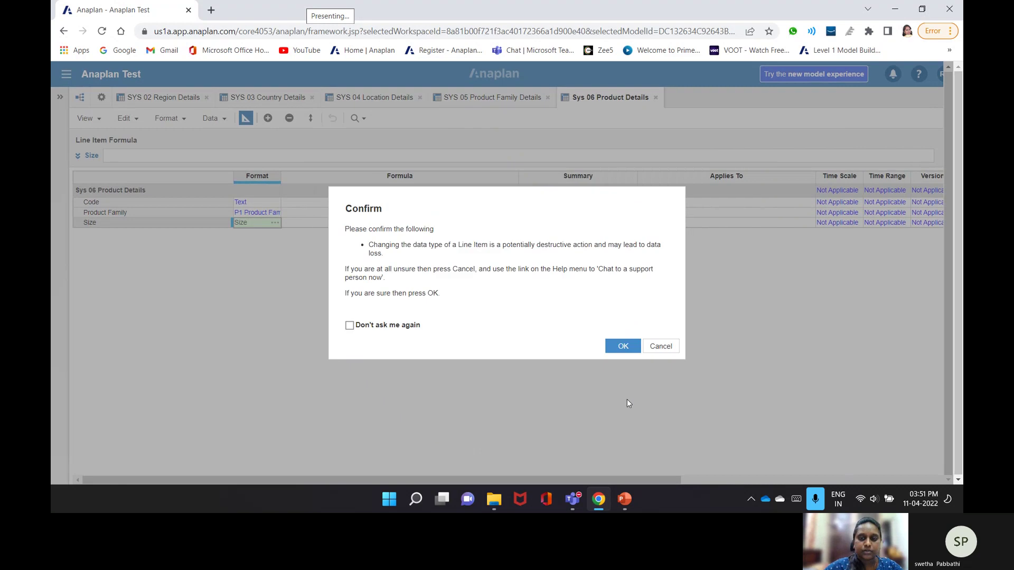
left_click(623, 344)
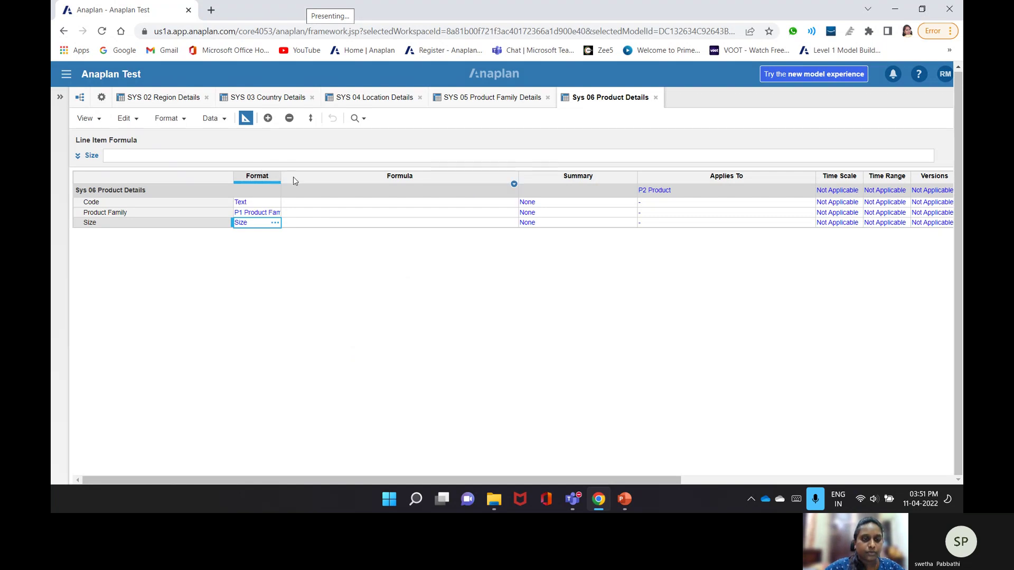
left_click(246, 118)
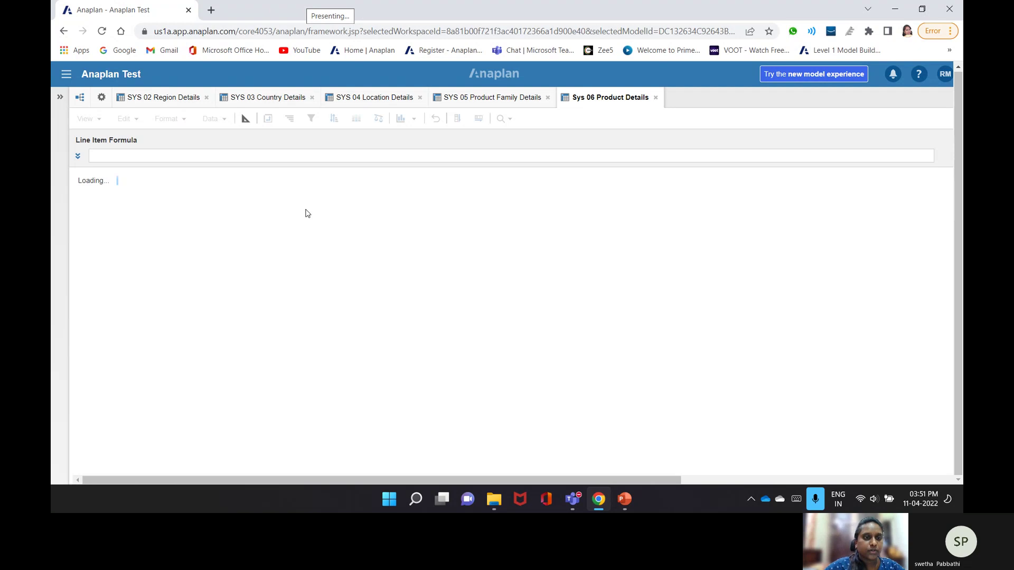
left_click(246, 119)
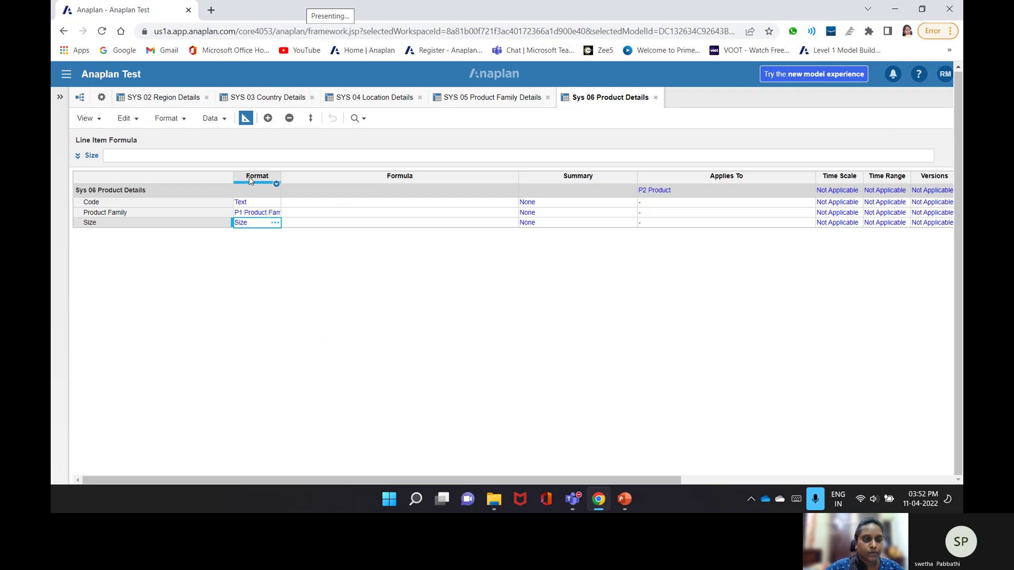
- Enter CODE(ITEM('P2 Product')) as the Code line item formula
double_click(340, 204)
type("cod")
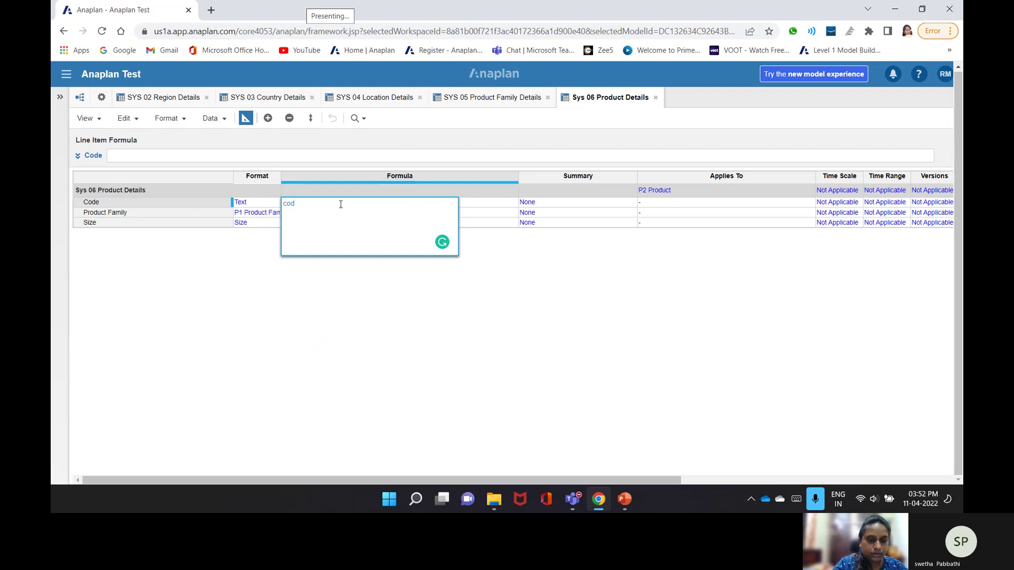
type("e()")
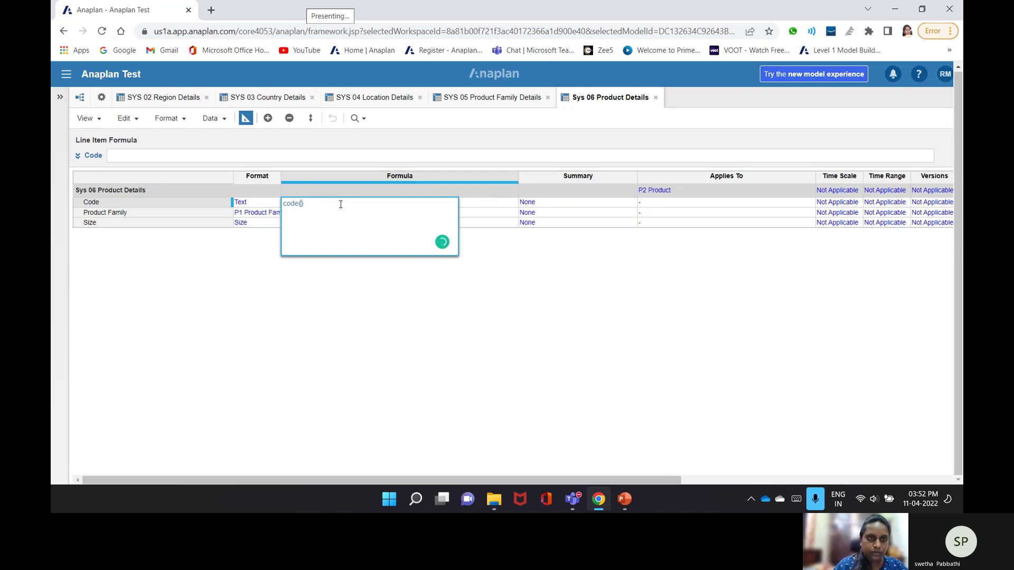
type("it")
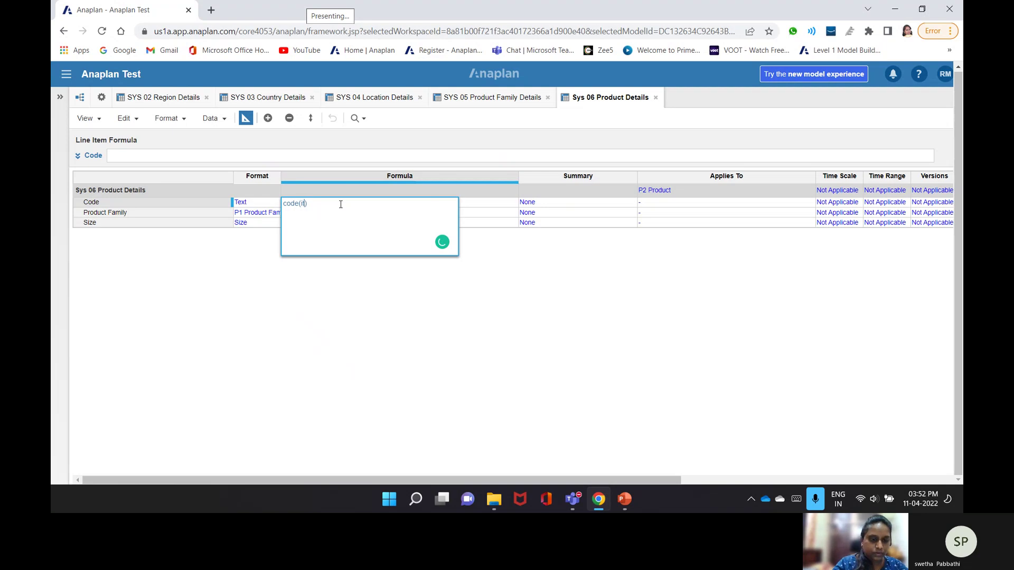
type("em")
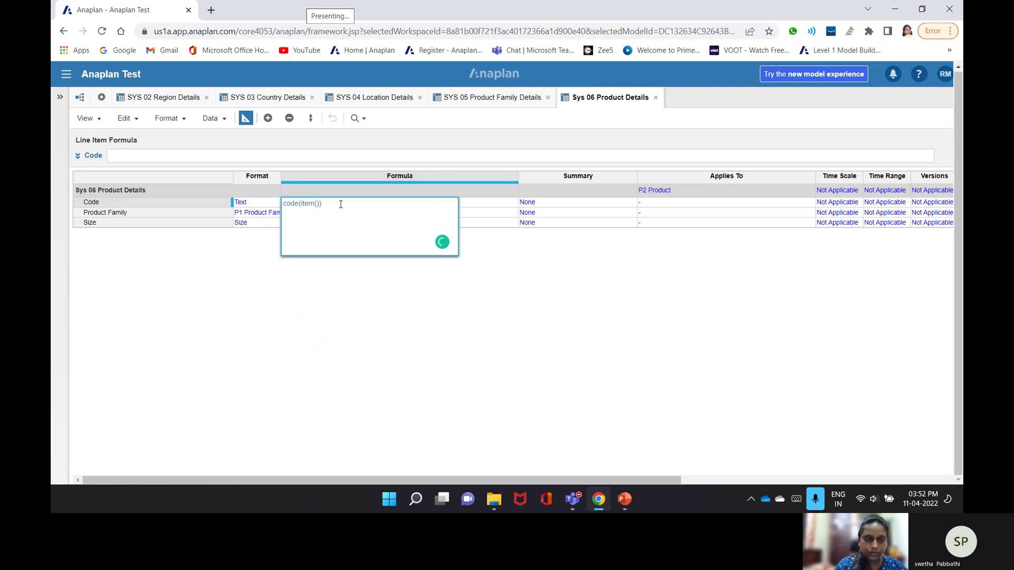
type("(''")
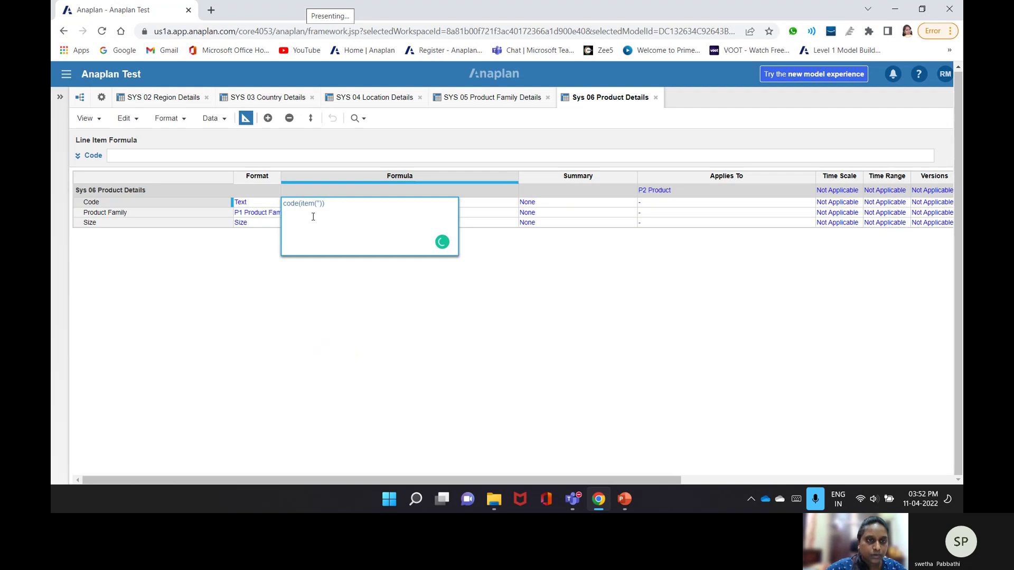
type("P")
type("2 P")
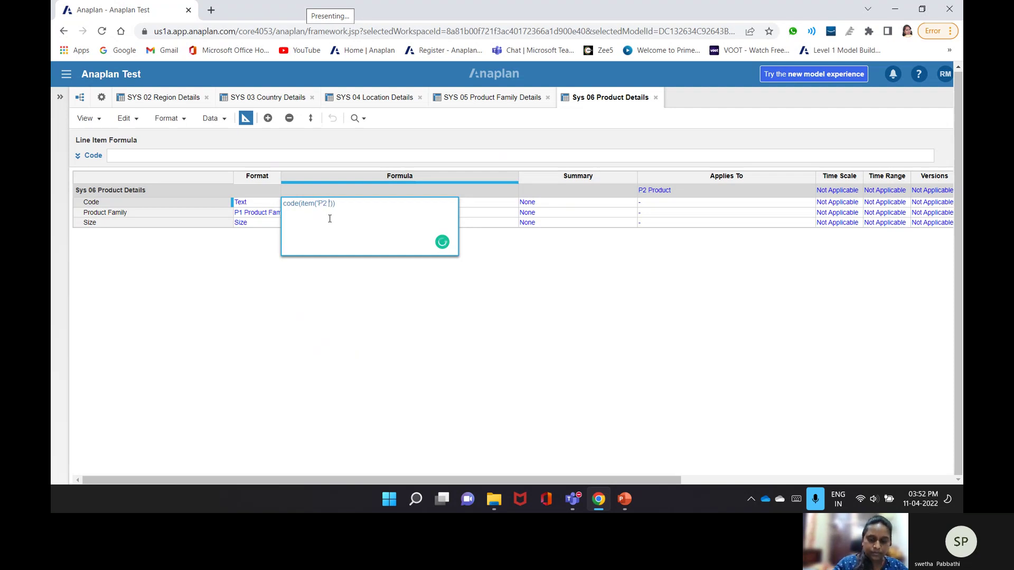
type("rodu")
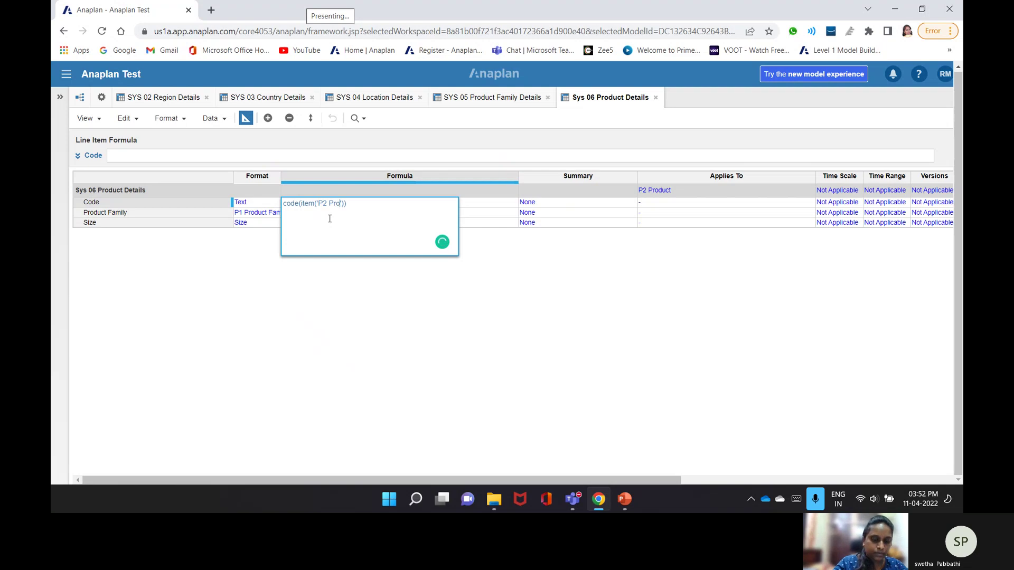
type("ct")
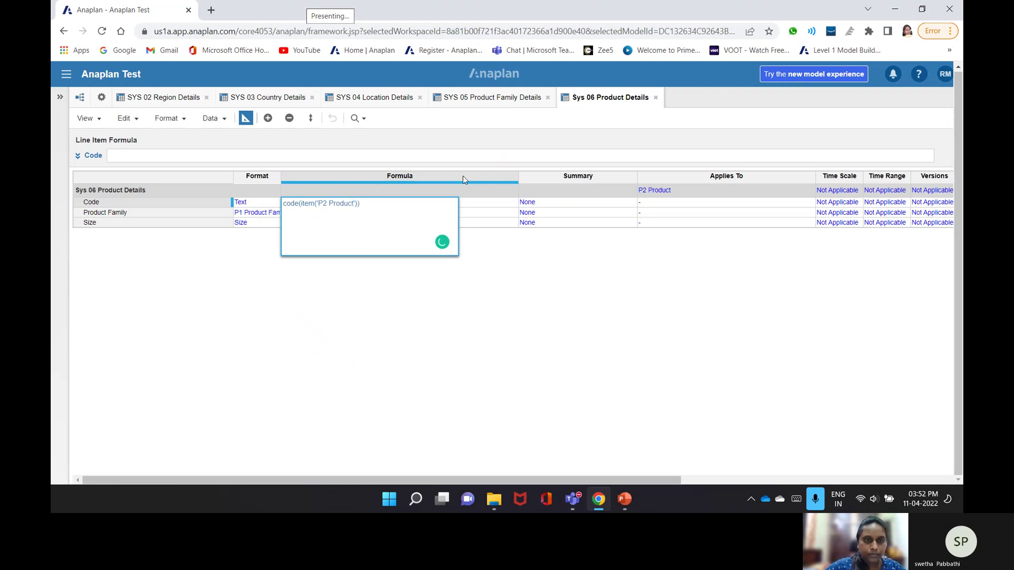
left_click(448, 213)
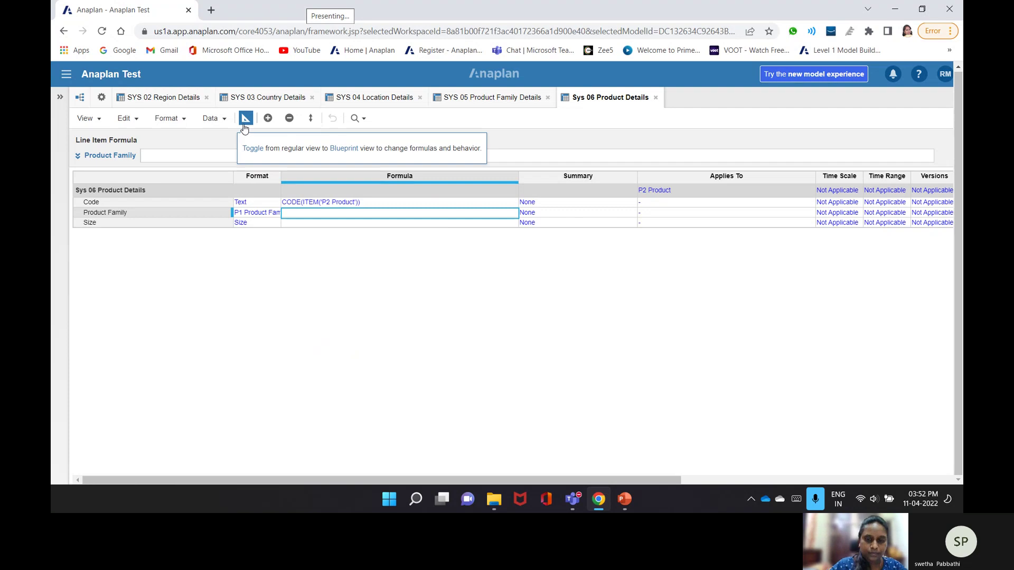
left_click(166, 158)
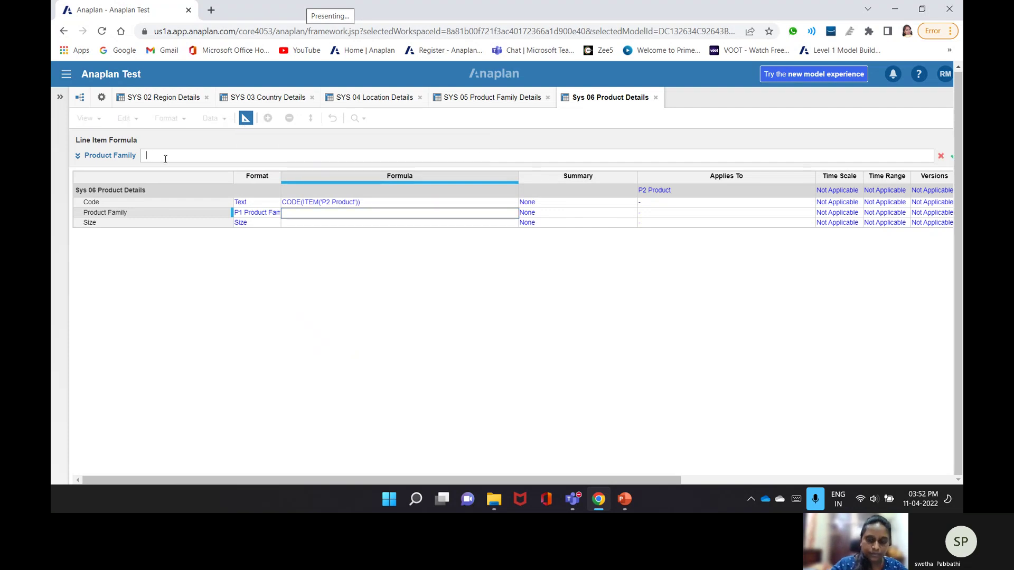
- Write PARENT(ITEM('P2 Product')) as the Product Family formula, fixing typos and dismissing the message
type("Par")
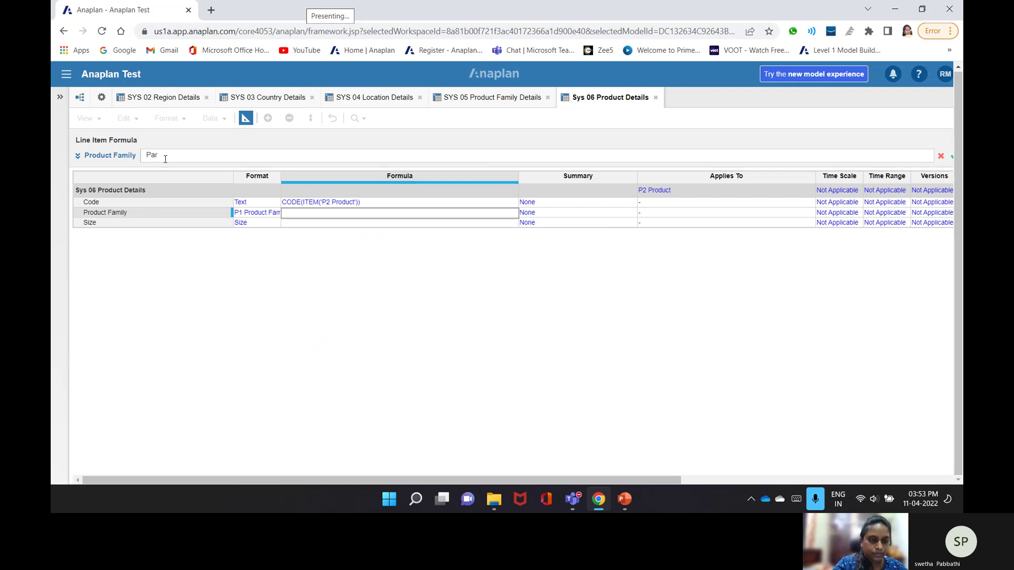
type("ent")
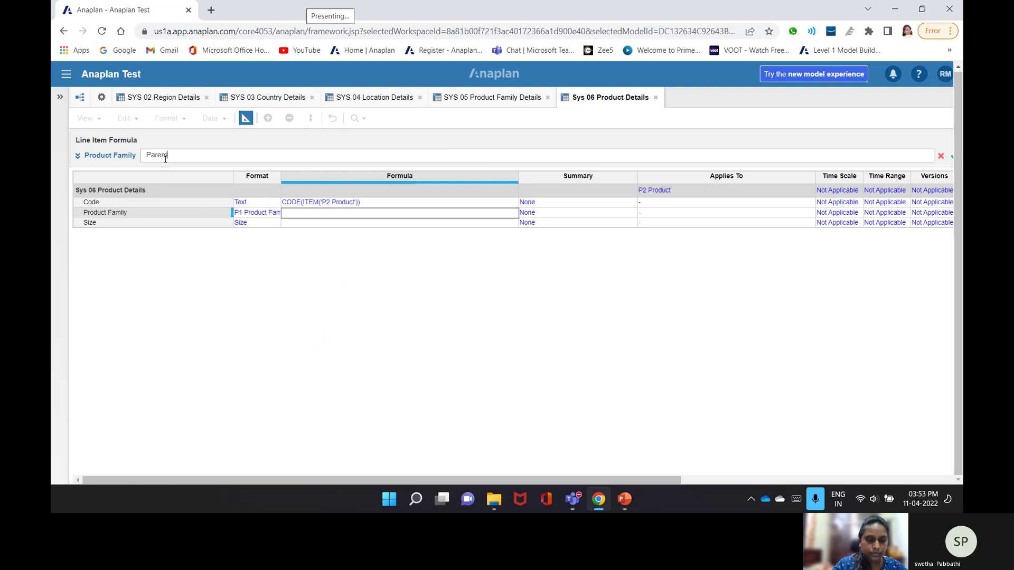
type("()")
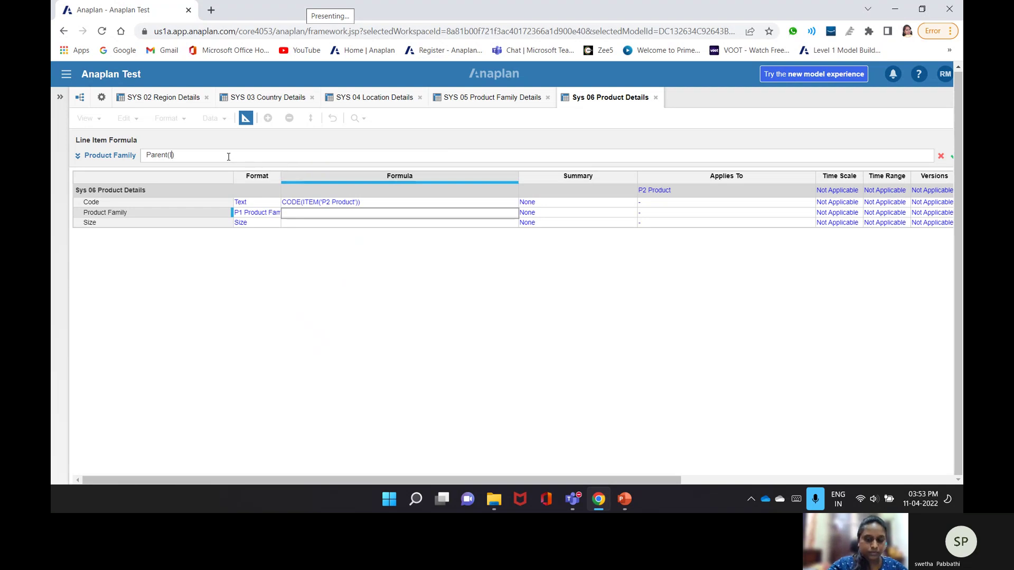
type("Item")
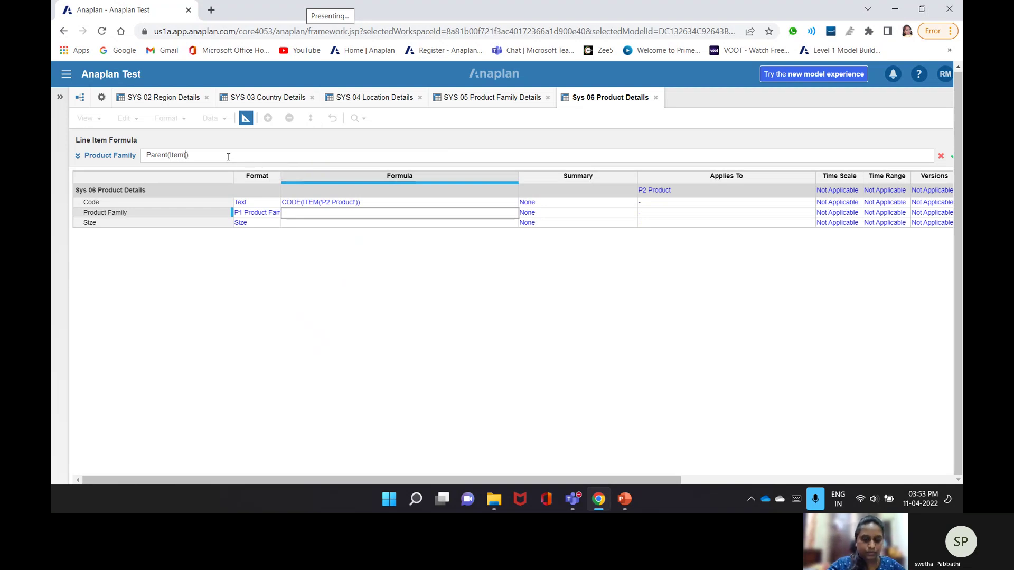
type("('P2")
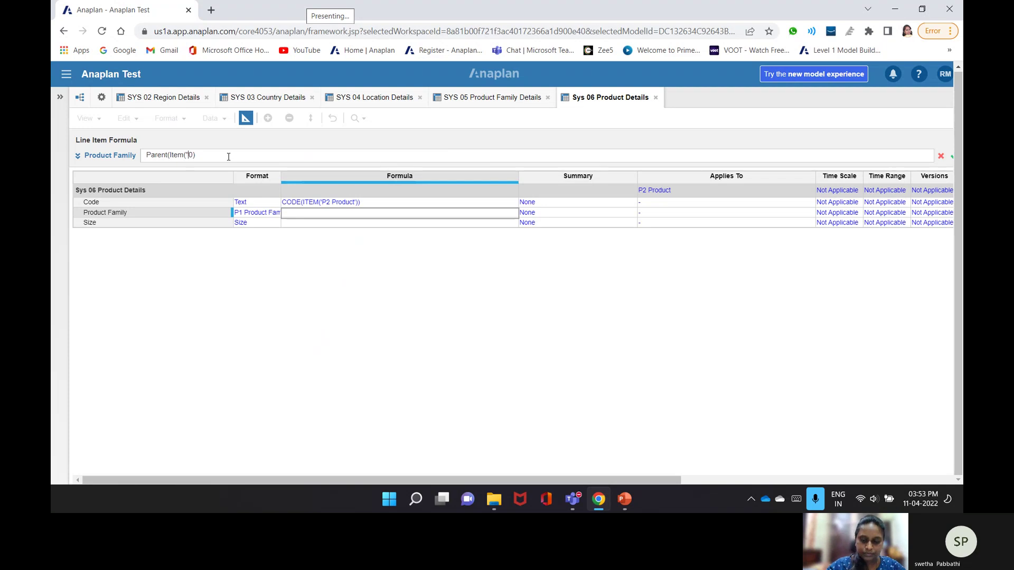
type(" Produ")
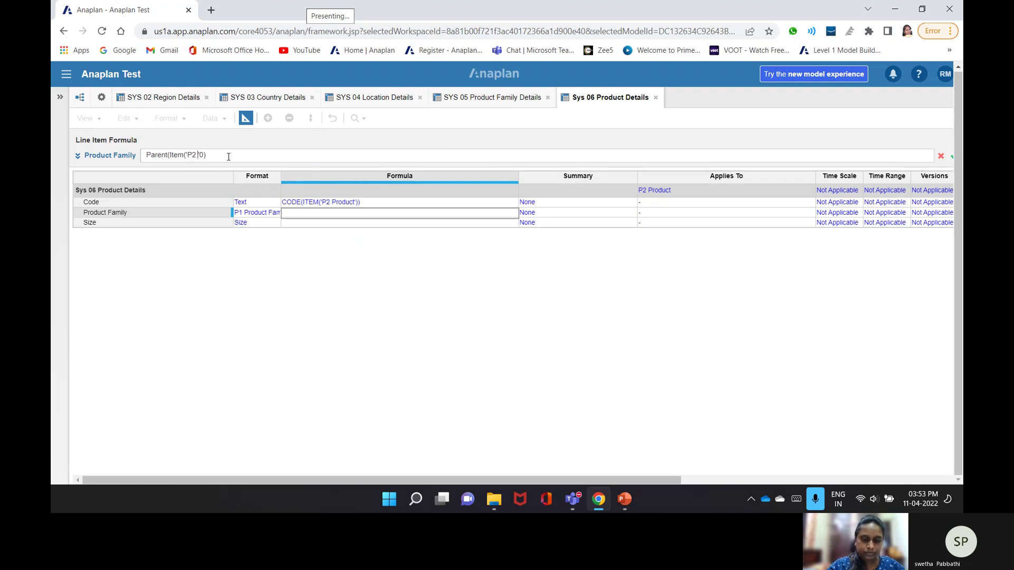
type("ct")
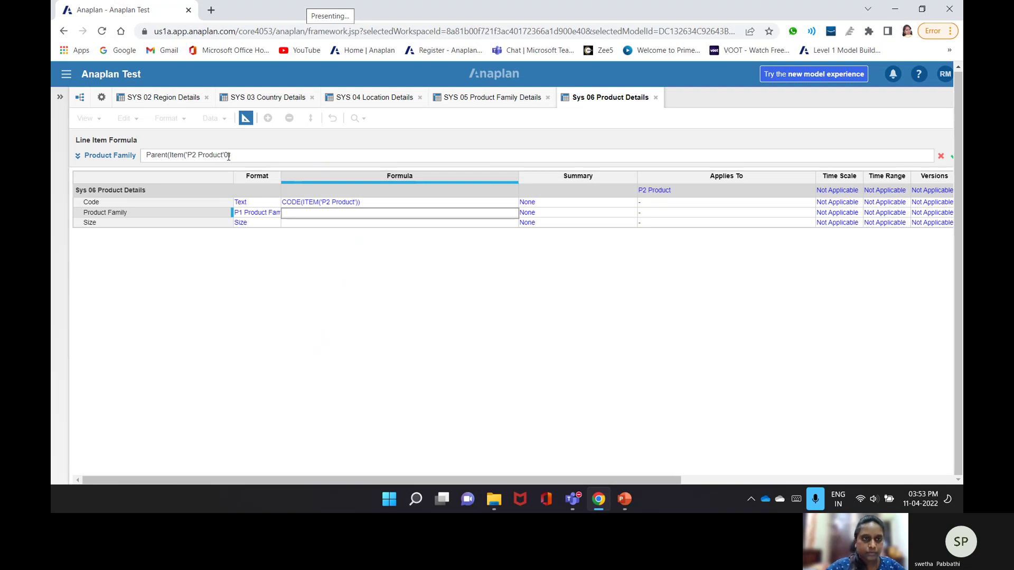
key("BackSpace")
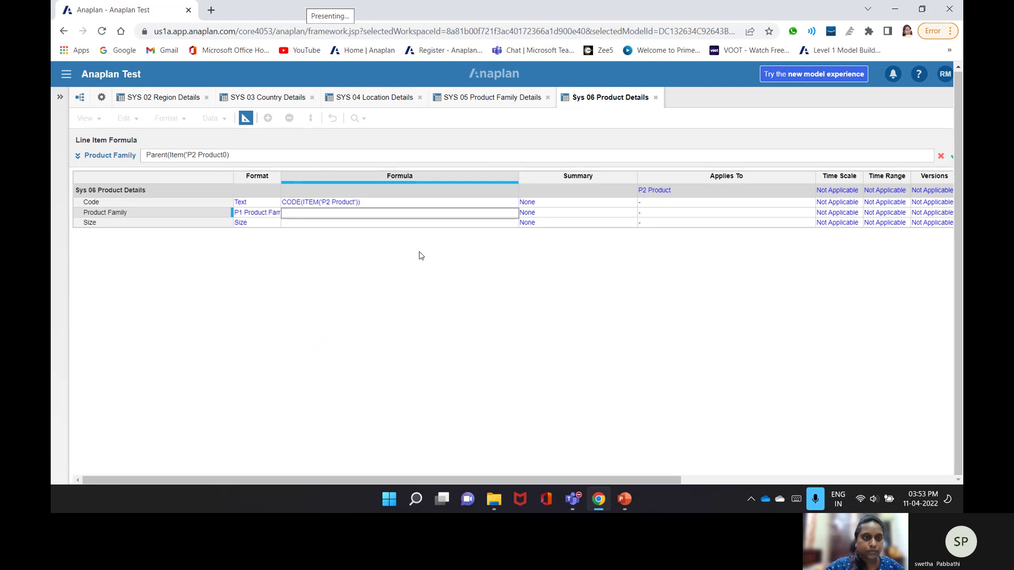
key("Delete")
type("')")
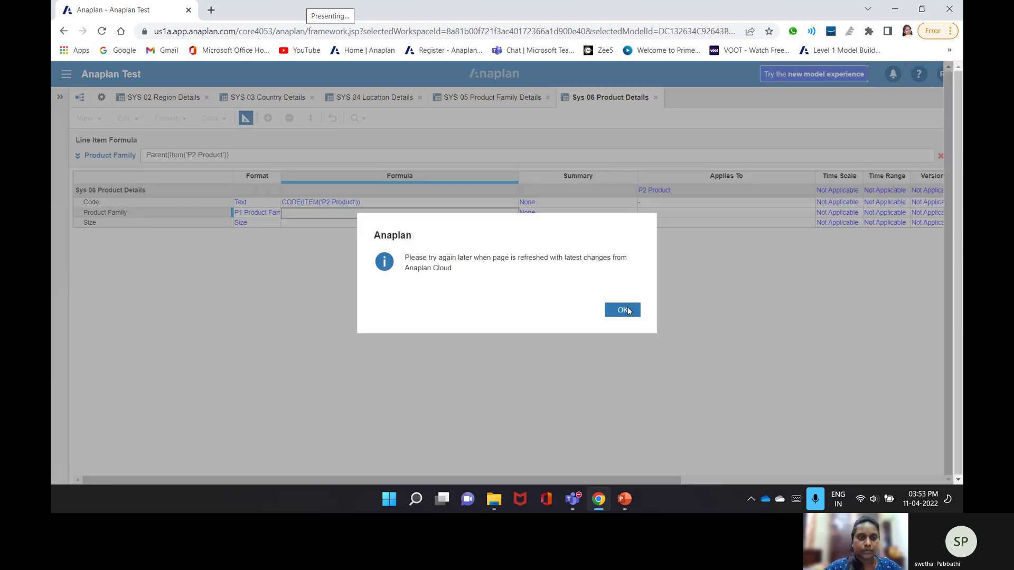
left_click(629, 310)
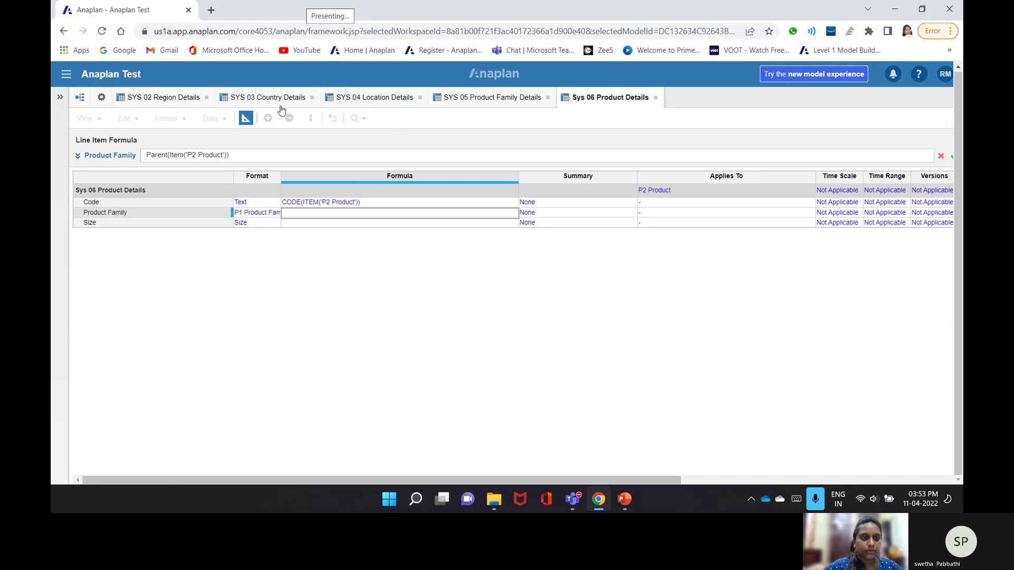
left_click(324, 242)
type("Product Family")
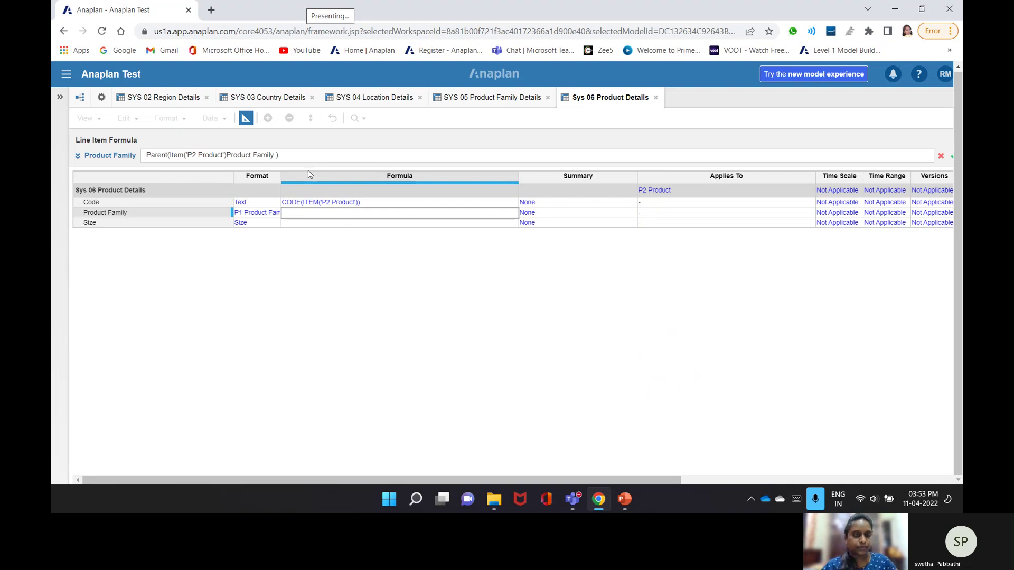
key("BackSpace")
key("BackSpace")
key("BackSpace")
key("BackSpace")
key("BackSpace")
key("BackSpace")
key("BackSpace")
key("BackSpace")
key("BackSpace")
key("BackSpace")
key("BackSpace")
key("BackSpace")
key("BackSpace")
key("BackSpace")
key("BackSpace")
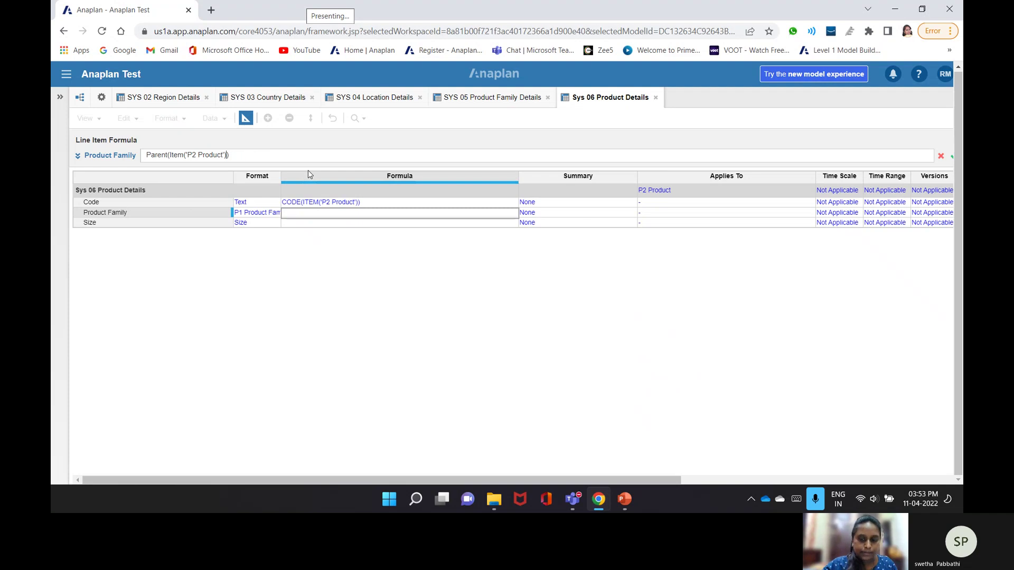
key("Return")
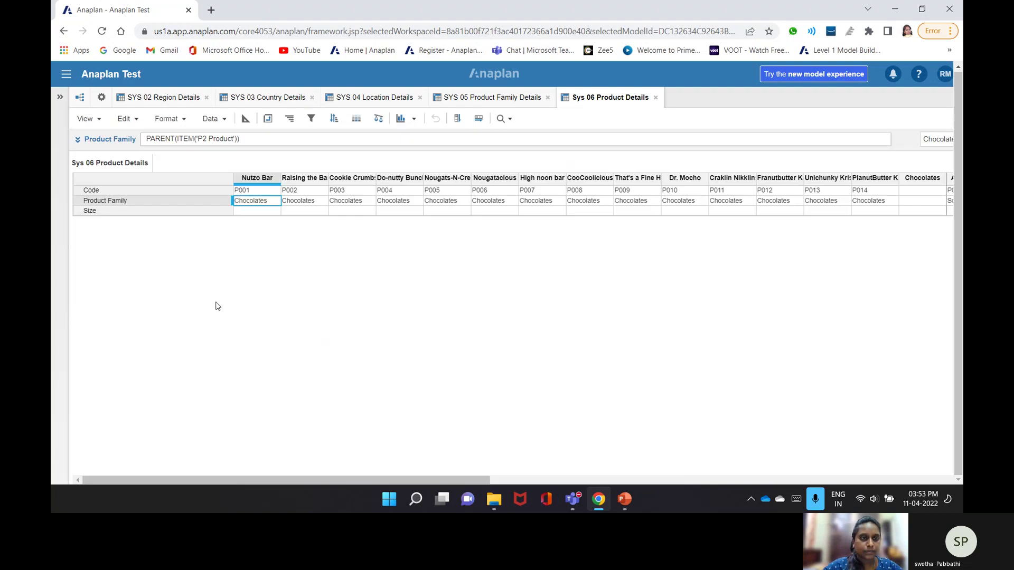
- Reopen Sys 06 Product Details in blueprint view and start editing the Size formula
left_click(246, 118)
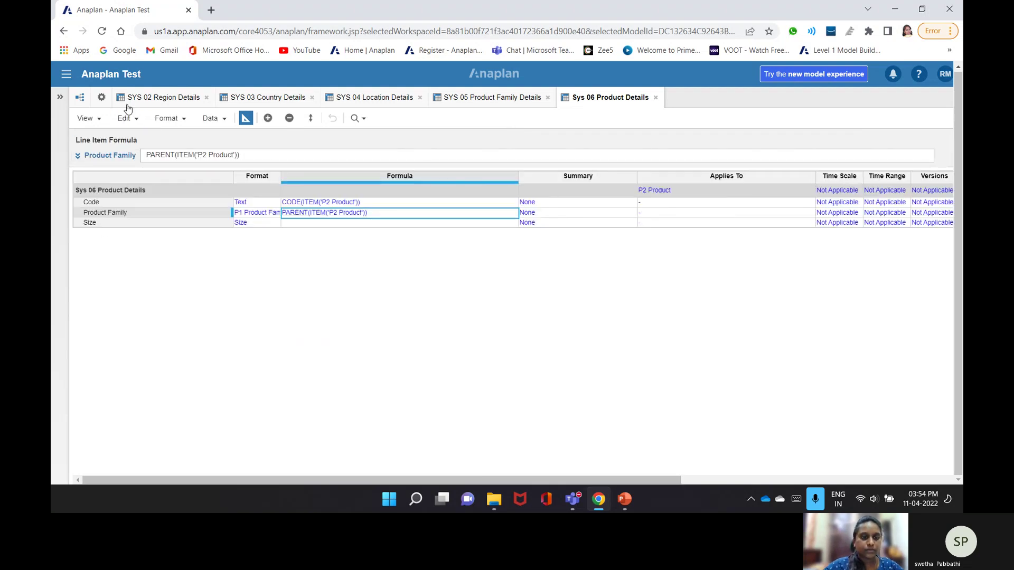
left_click(101, 97)
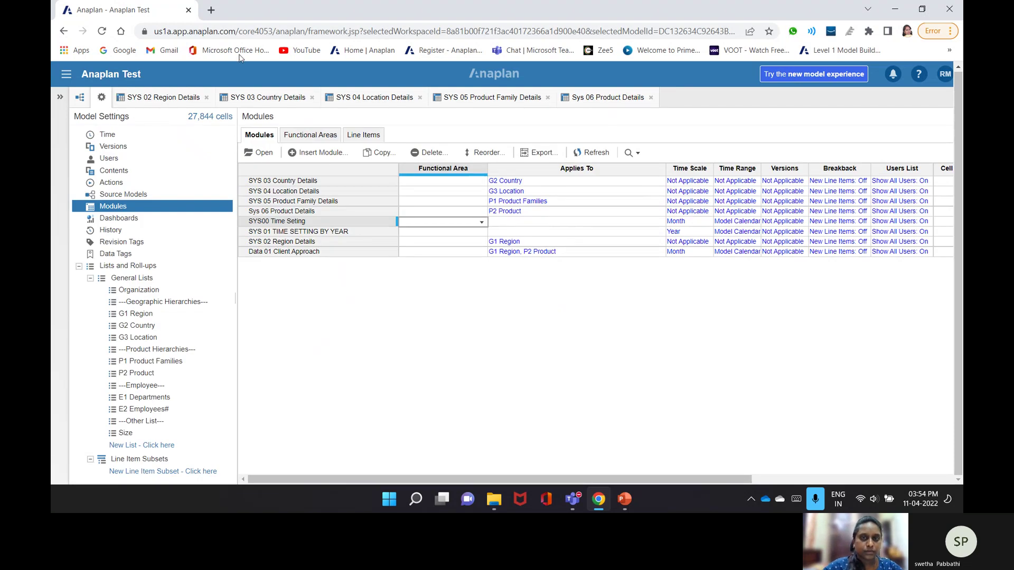
left_click(607, 97)
left_click(332, 222)
left_click(333, 222)
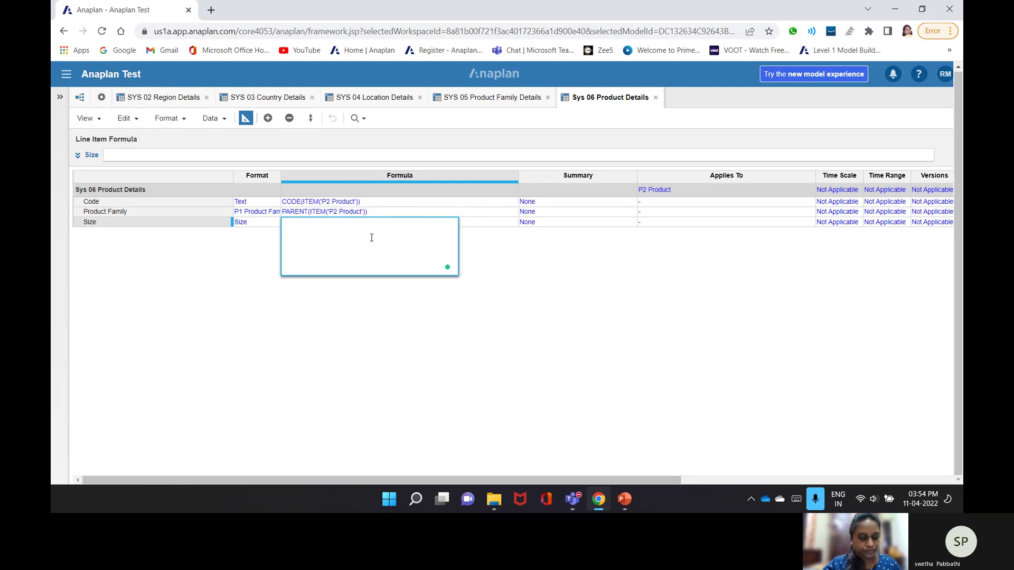
- Try ITEM('Size') as the Size formula and dismiss the invalid-formula warning
type("Item")
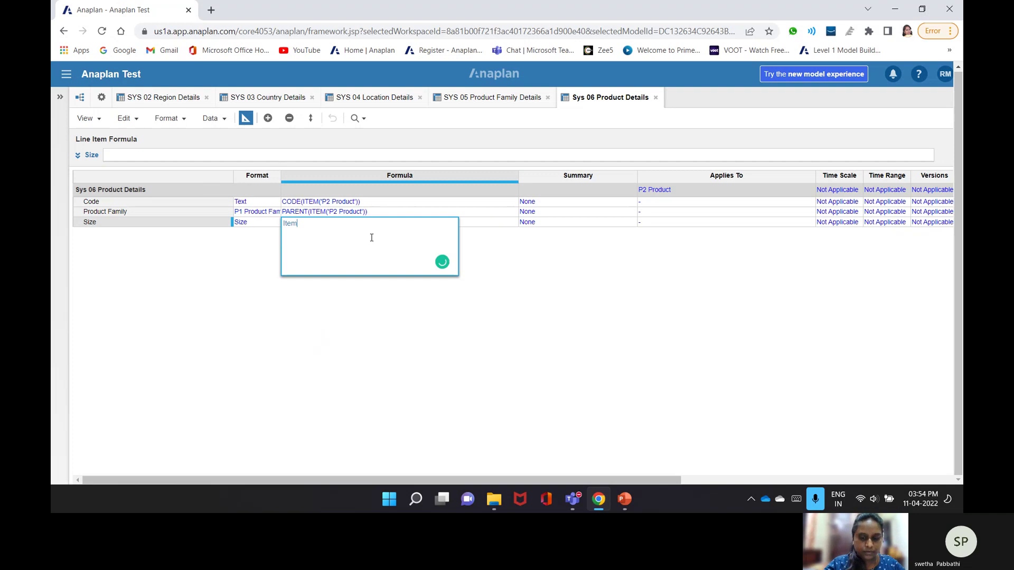
type("('")
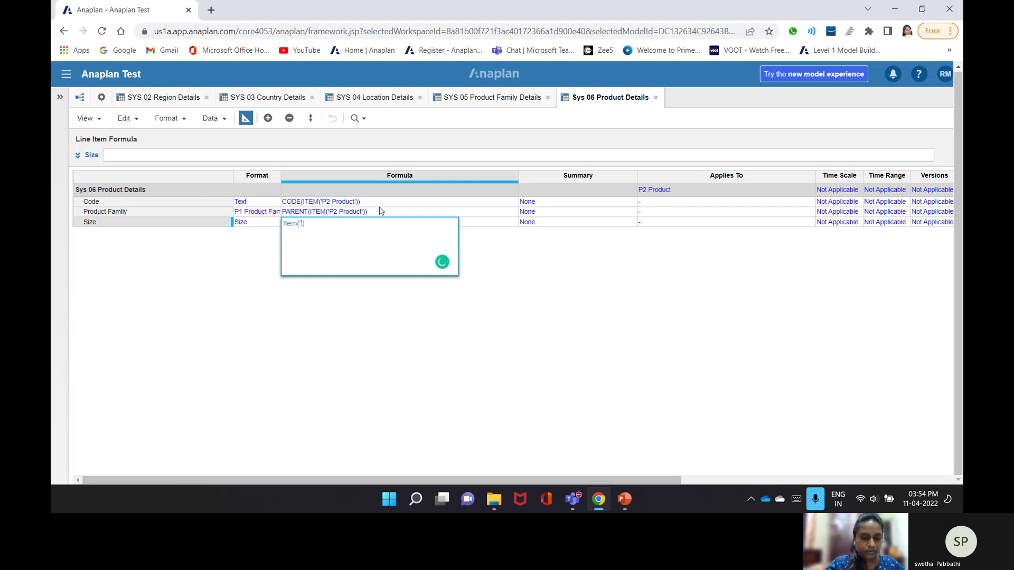
type("size")
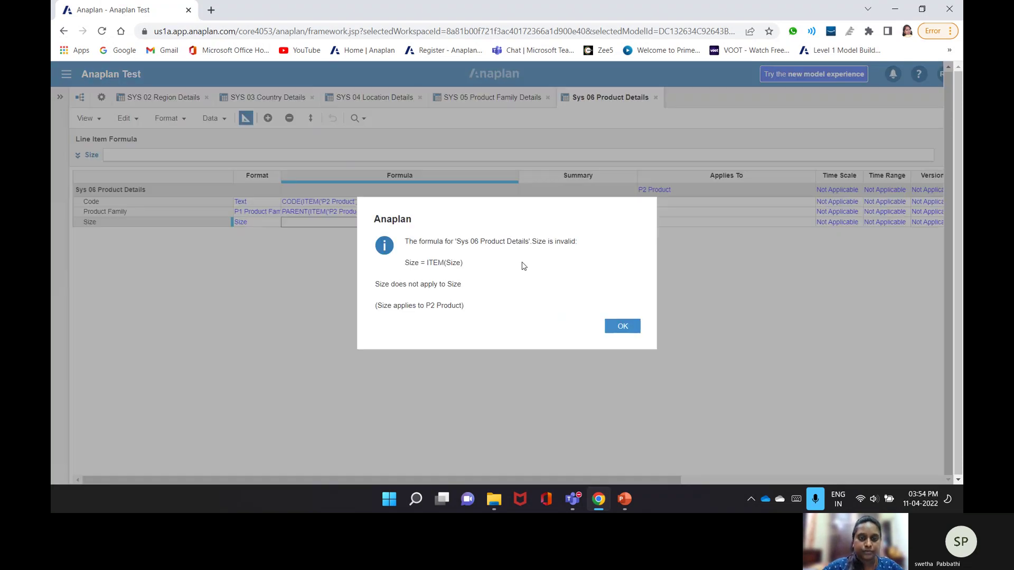
left_click(629, 320)
- Start a Data import into the module using Size.csv as the source
left_click(244, 120)
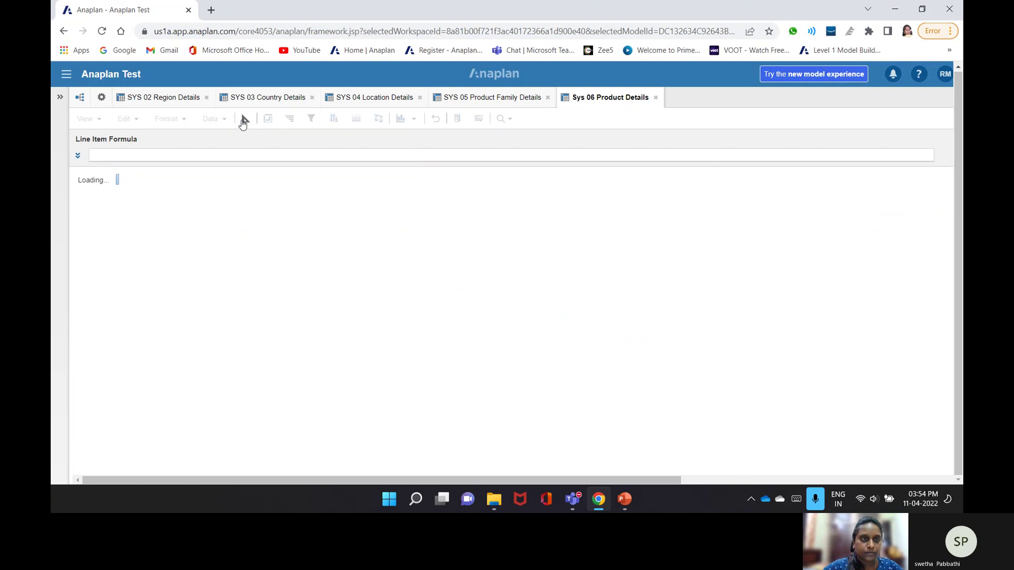
left_click(216, 120)
left_click(283, 136)
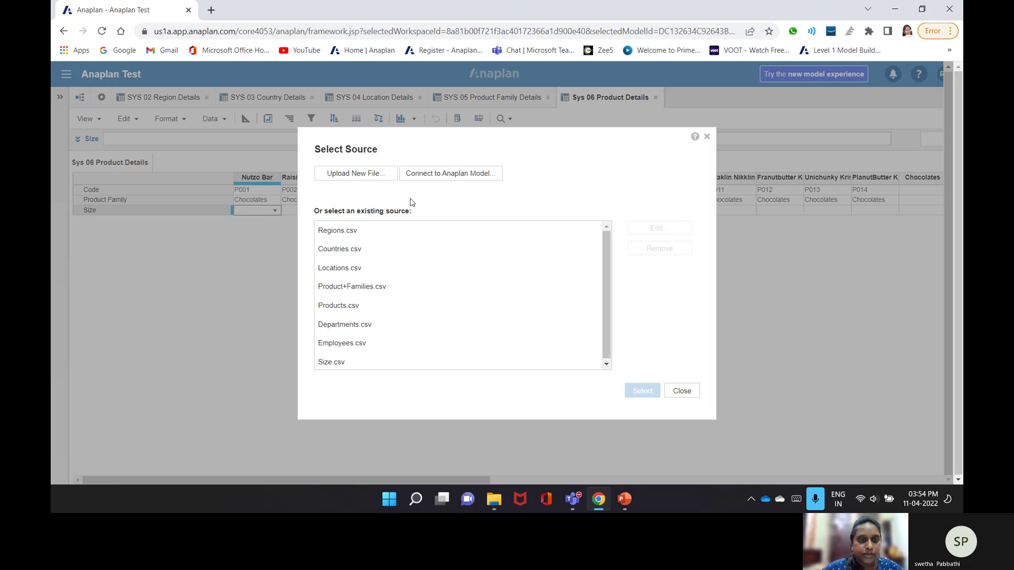
left_click(344, 326)
left_click(338, 362)
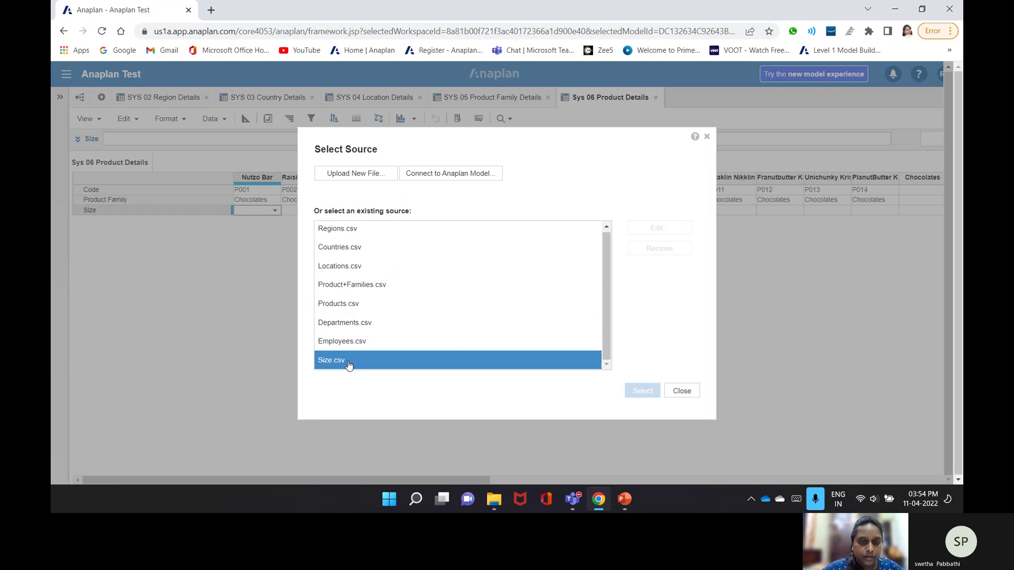
left_click(640, 391)
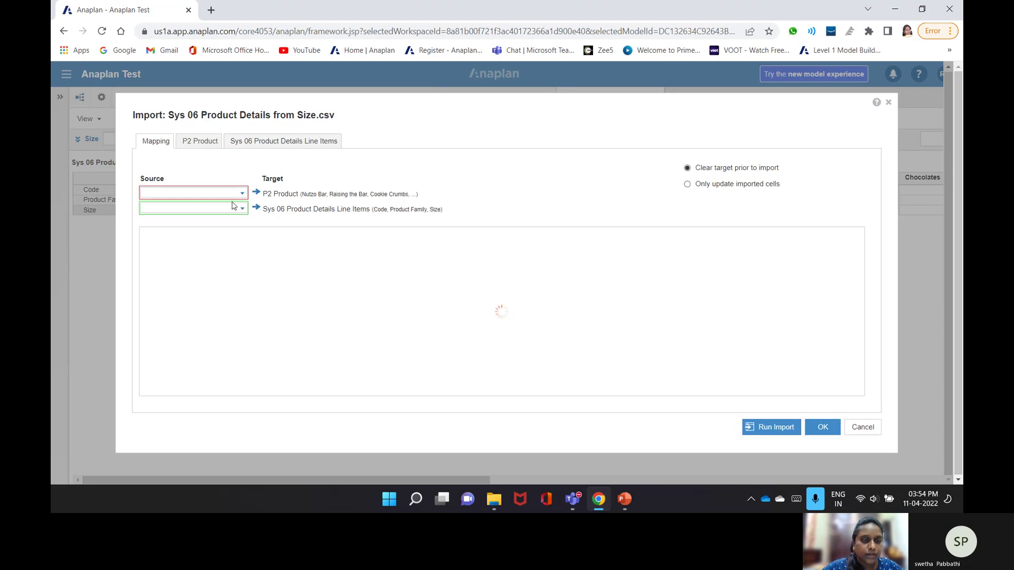
- Set the P2 Product source to a fixed item, All Product
left_click(242, 195)
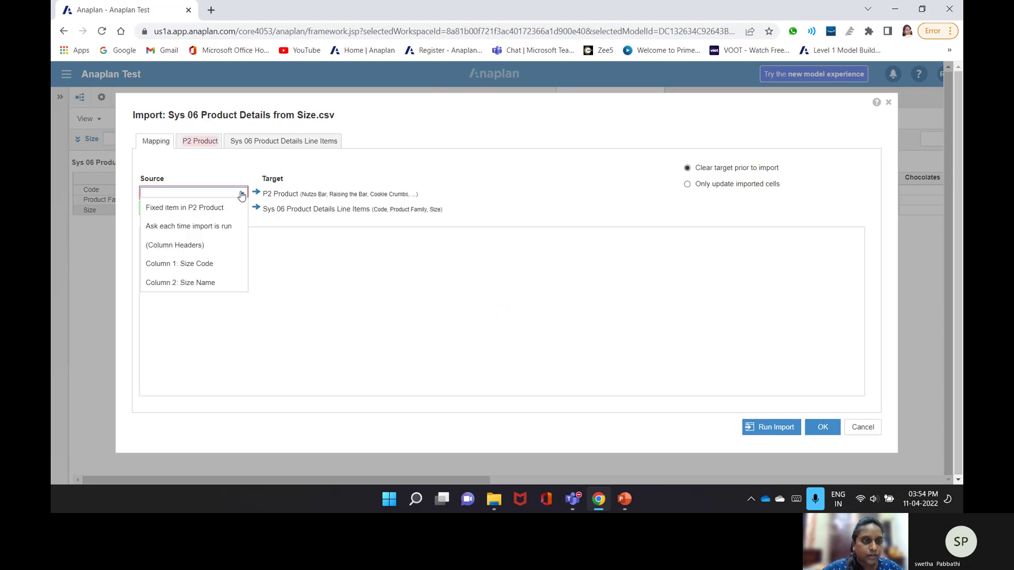
left_click(242, 194)
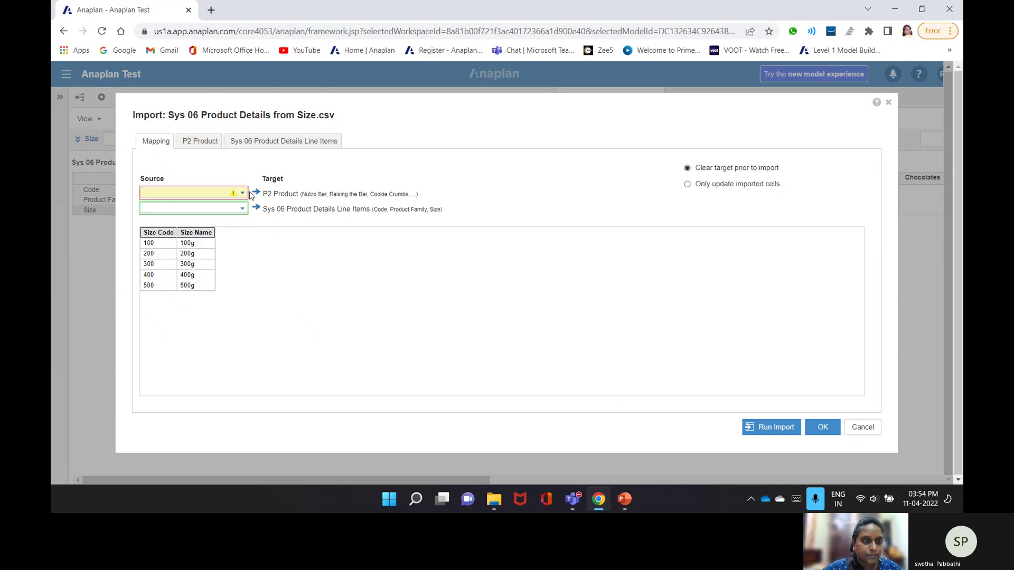
left_click(190, 262)
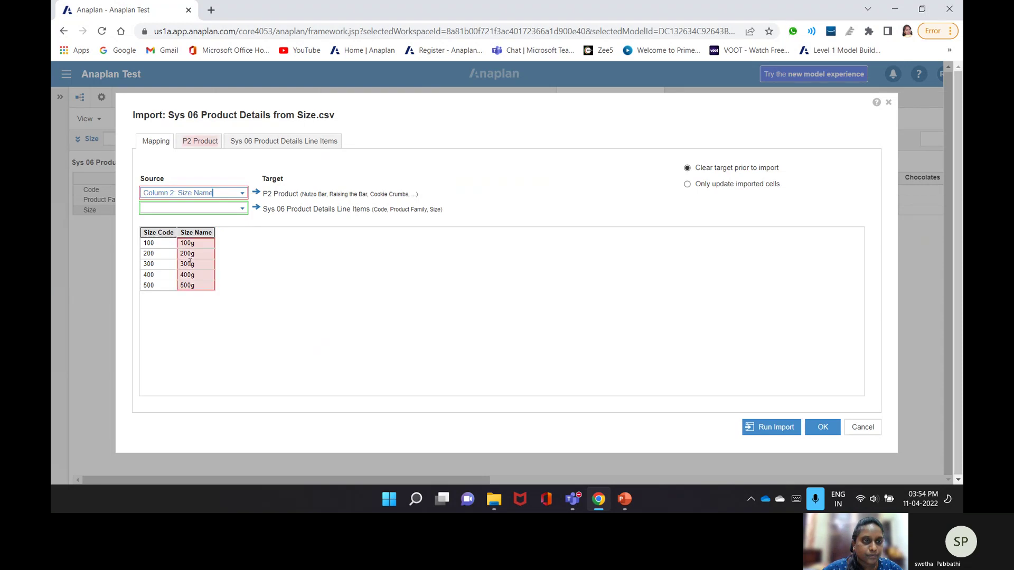
left_click(206, 146)
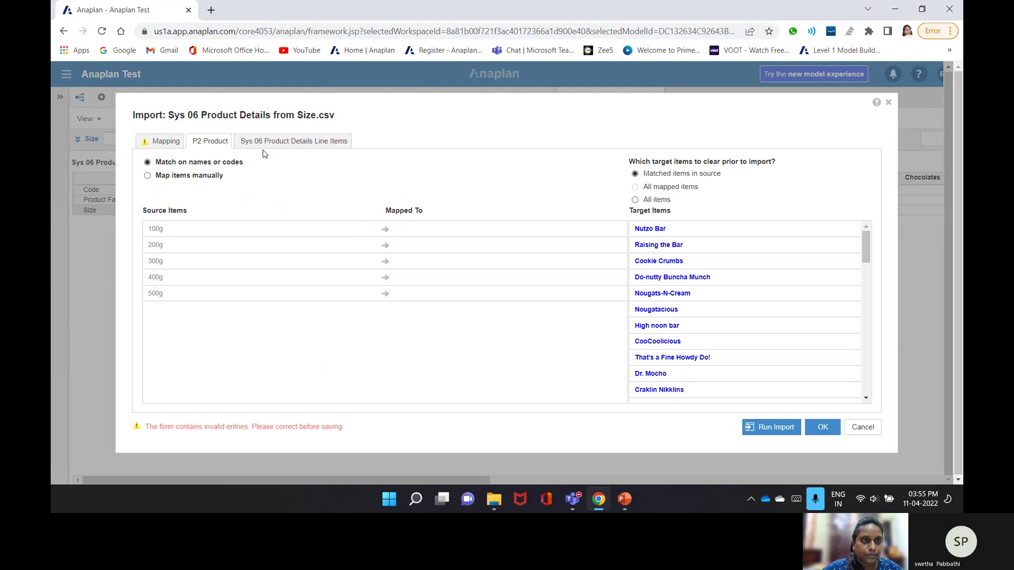
left_click(238, 147)
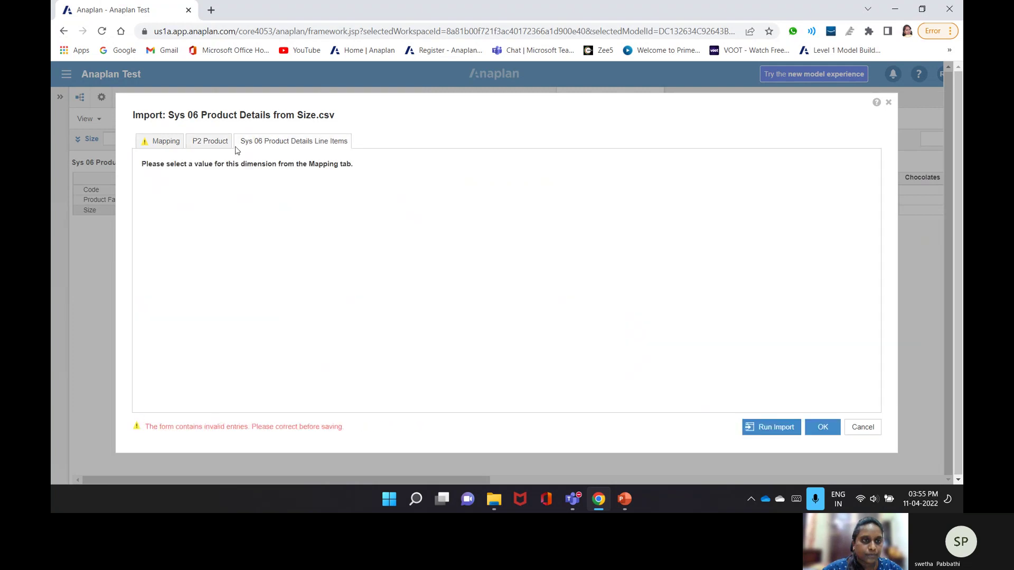
left_click(164, 141)
left_click(193, 196)
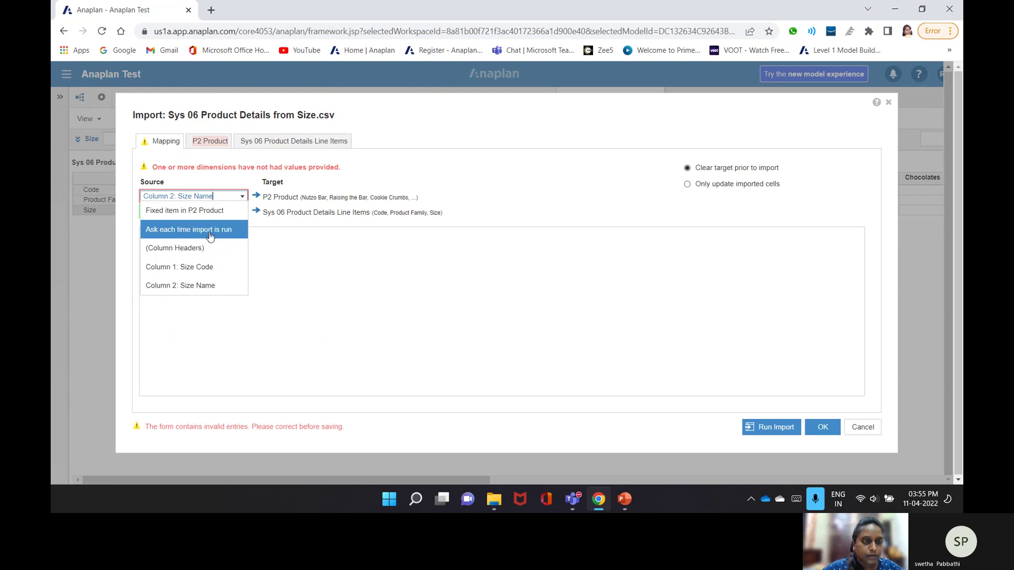
left_click(210, 211)
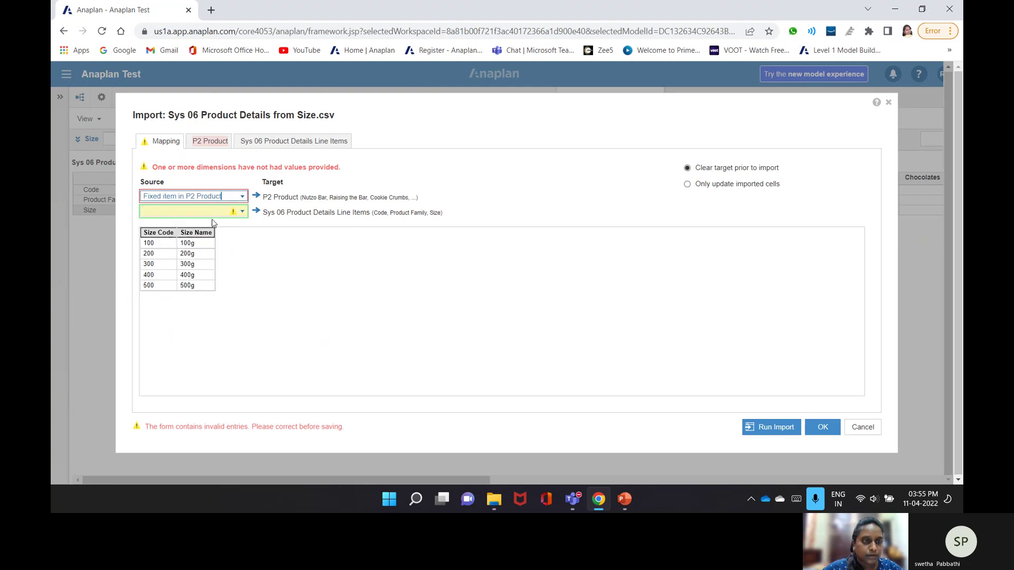
left_click(222, 140)
left_click(407, 167)
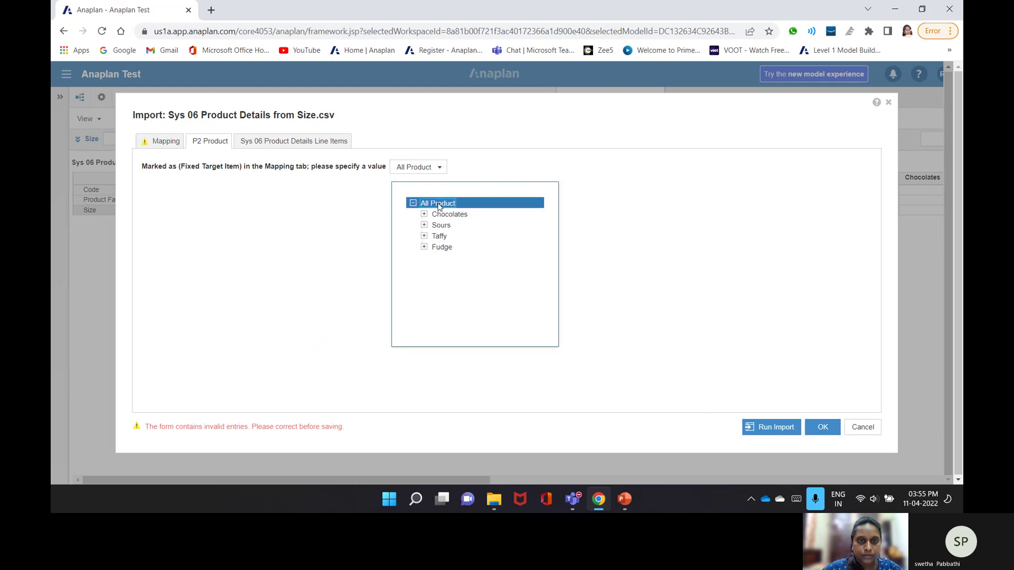
- Map line items and data values to Column 2: Size Name
left_click(298, 144)
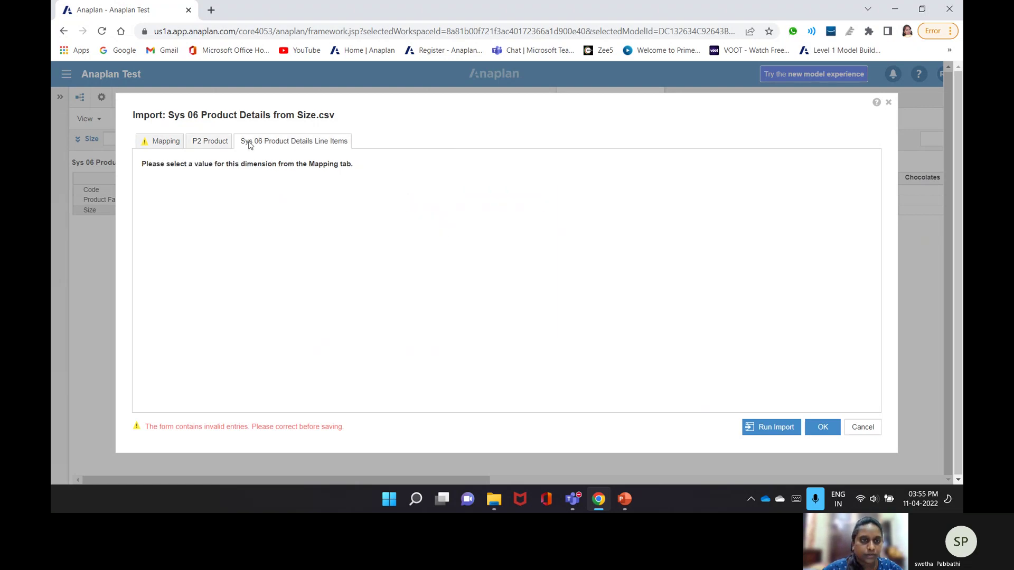
left_click(206, 164)
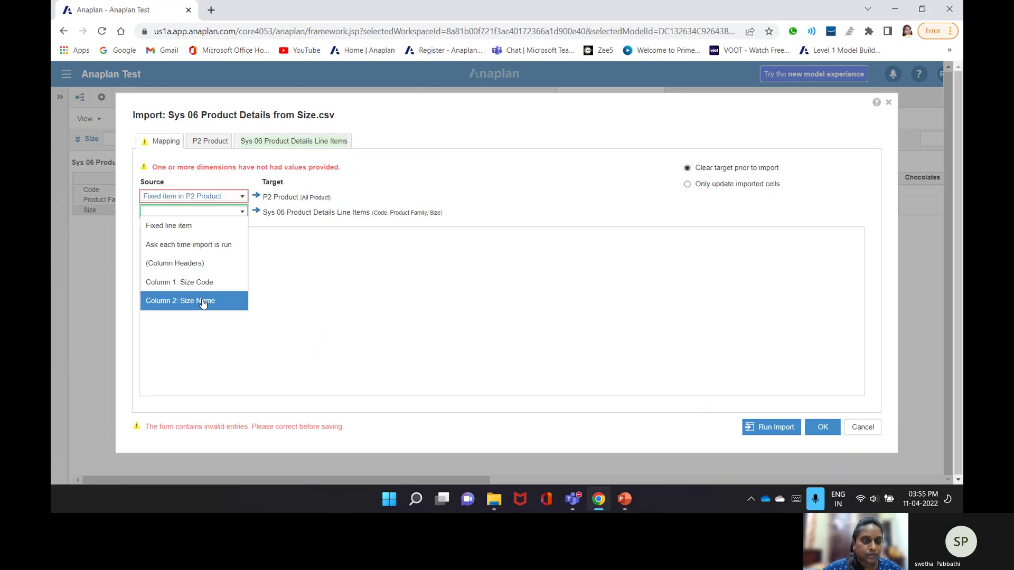
left_click(207, 284)
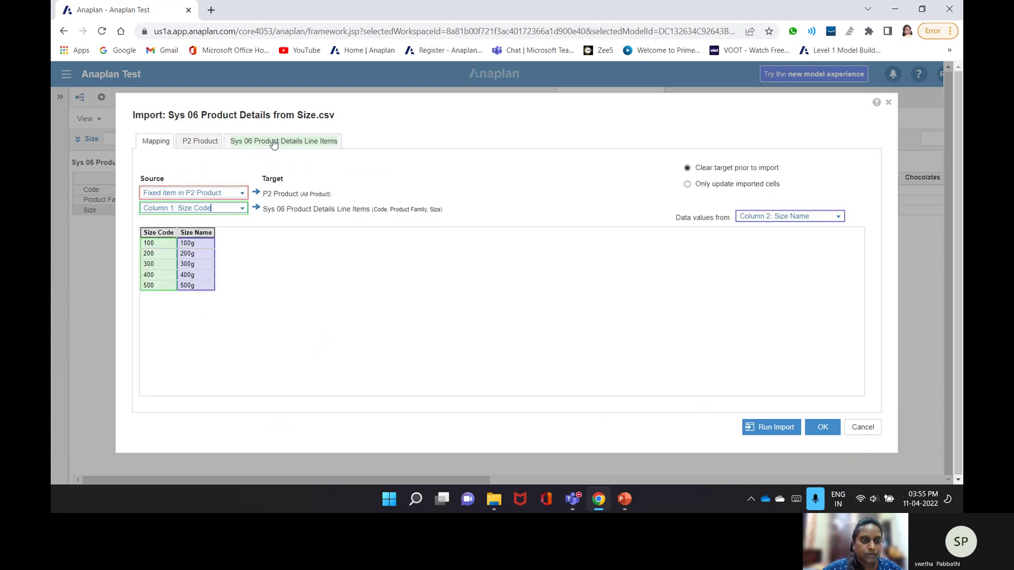
left_click(840, 218)
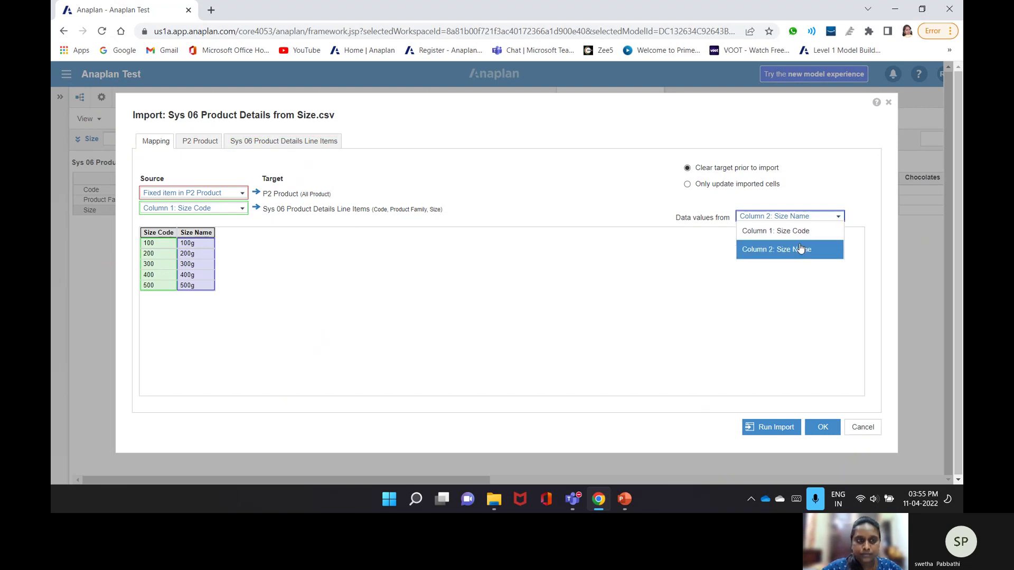
left_click(800, 248)
left_click(843, 223)
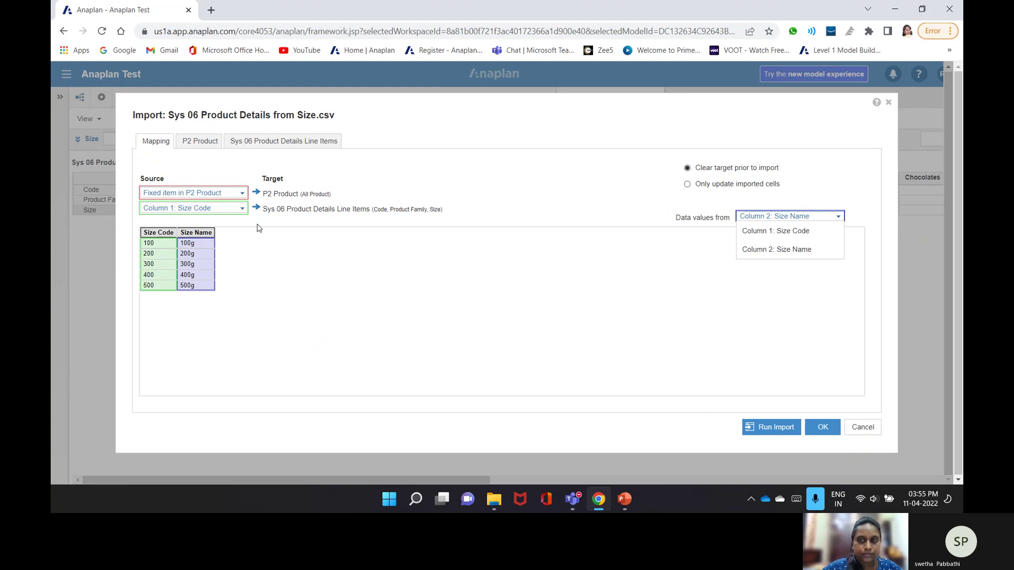
left_click(243, 211)
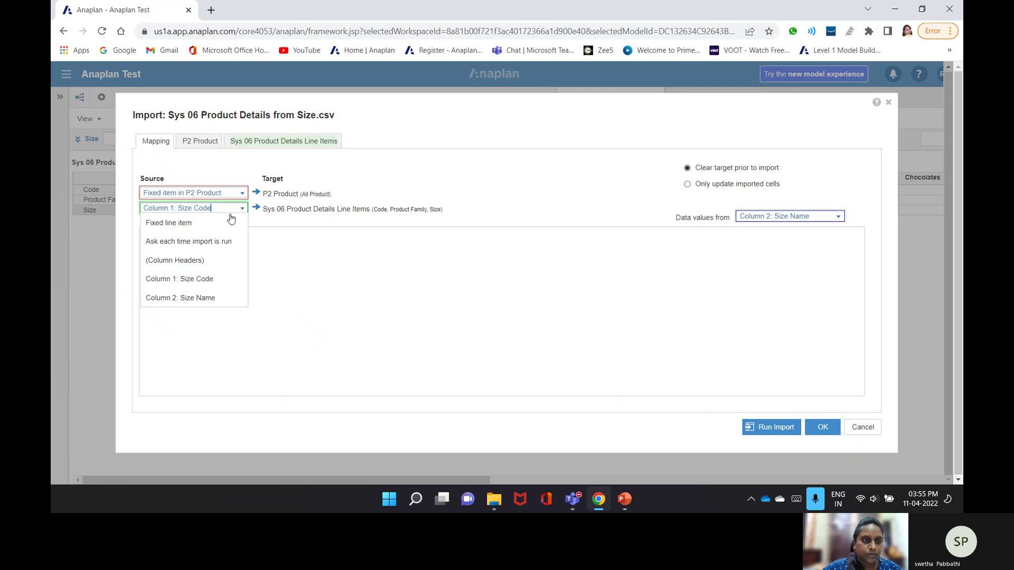
left_click(200, 295)
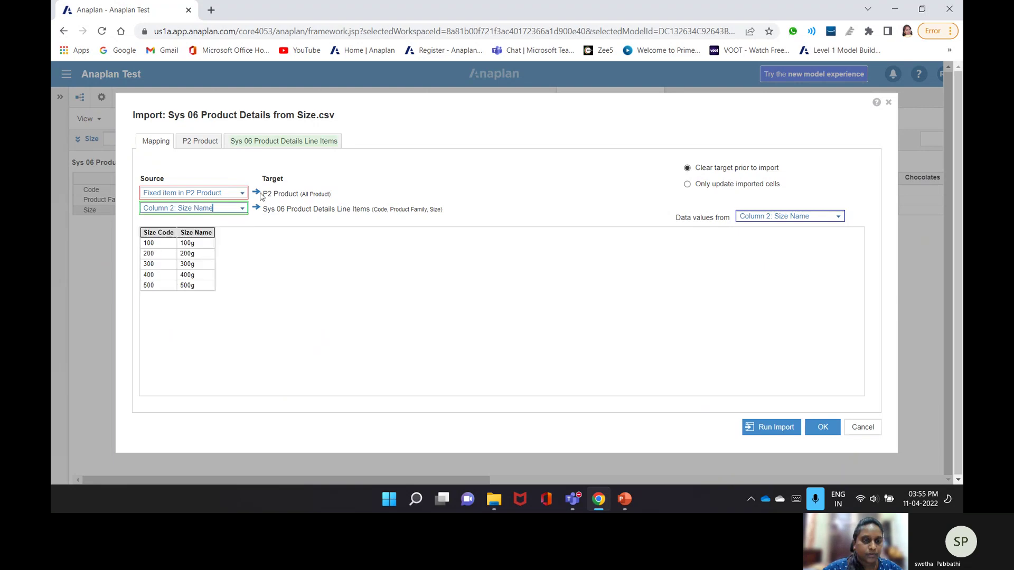
left_click(295, 147)
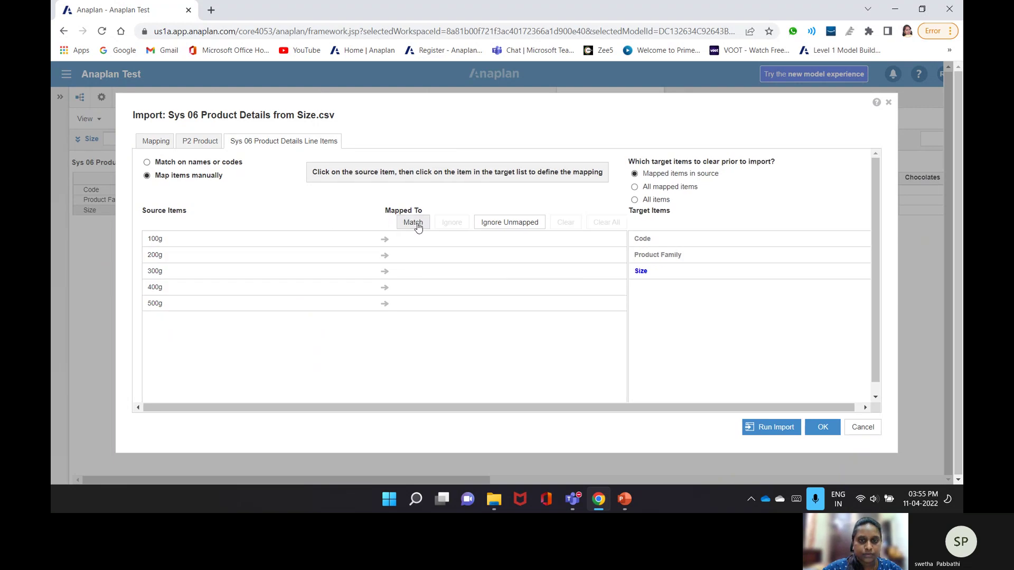
- Map sizes 100g, 200g, 300g, 400g and 500g to the Size line item, then run the import
left_click(650, 269)
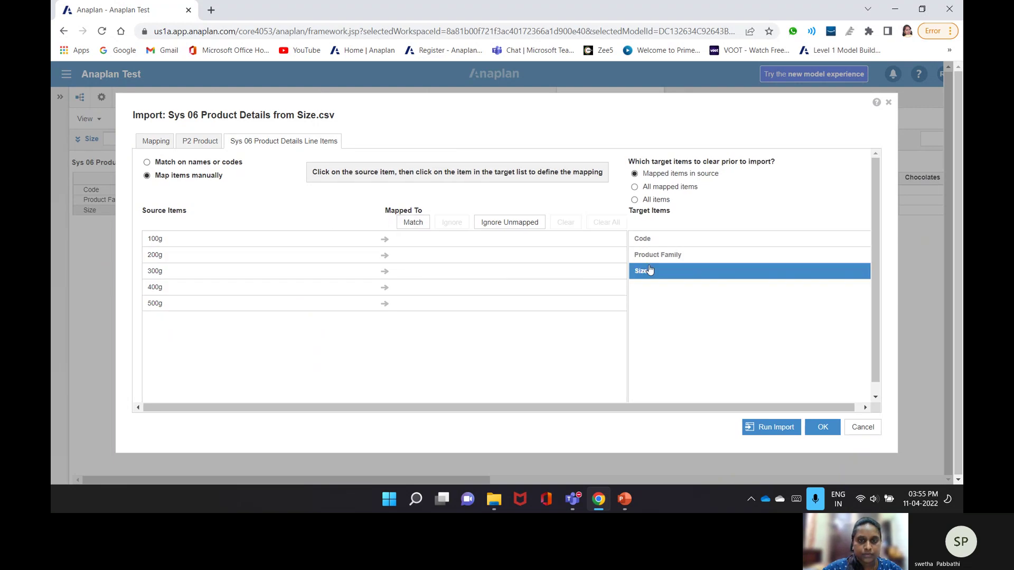
double_click(689, 283)
left_click(553, 278)
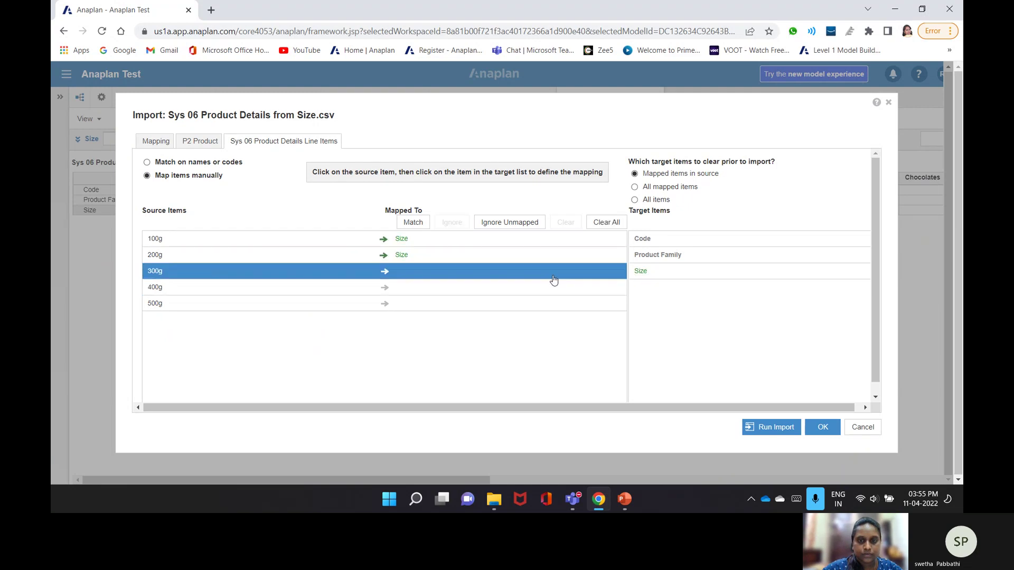
left_click(576, 289)
left_click(647, 276)
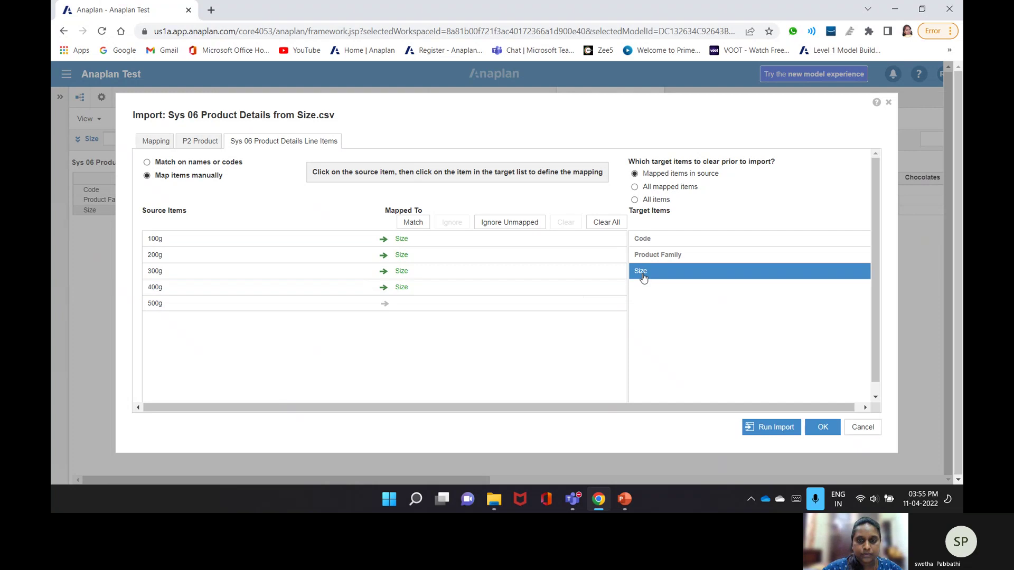
left_click(539, 306)
left_click(674, 273)
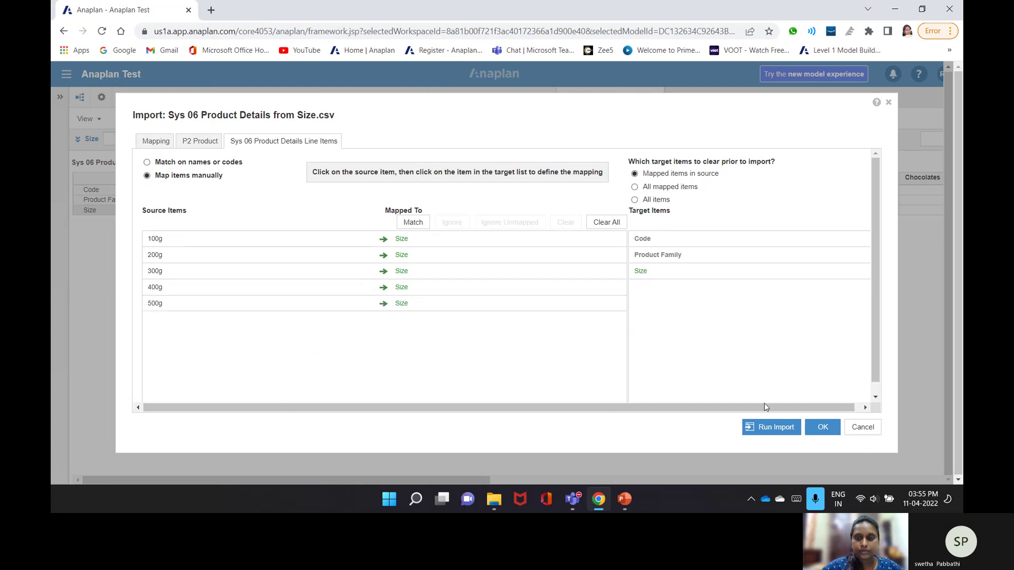
left_click(769, 430)
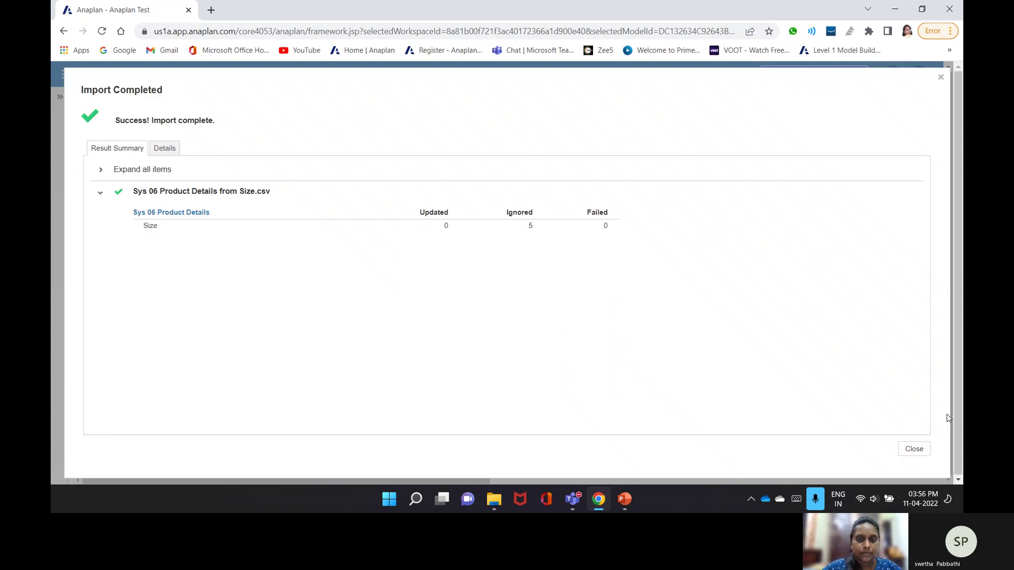
left_click(914, 450)
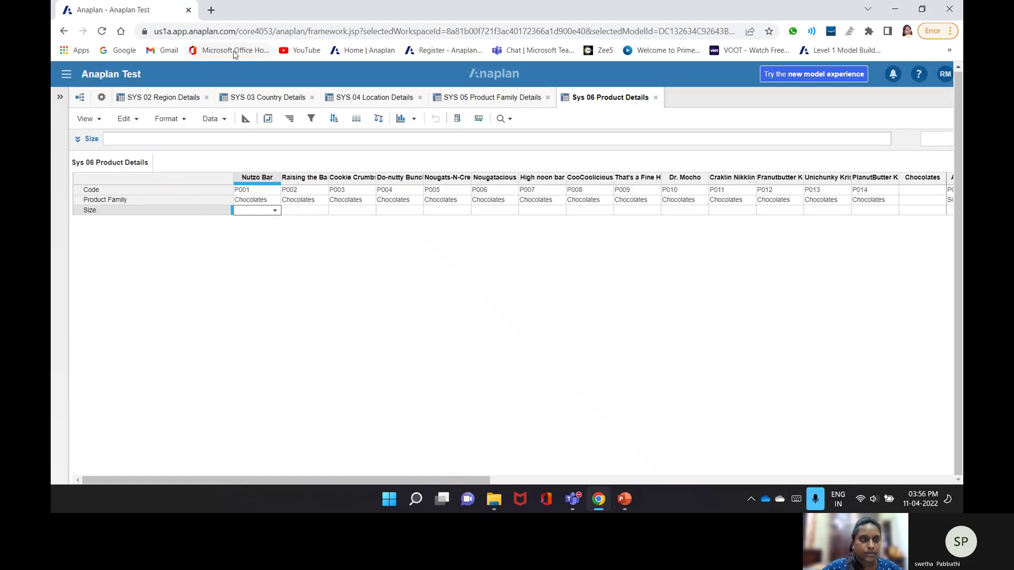
- Reopen the Size.csv import and review how P2 Product items are sourced and matched
left_click(213, 118)
left_click(233, 135)
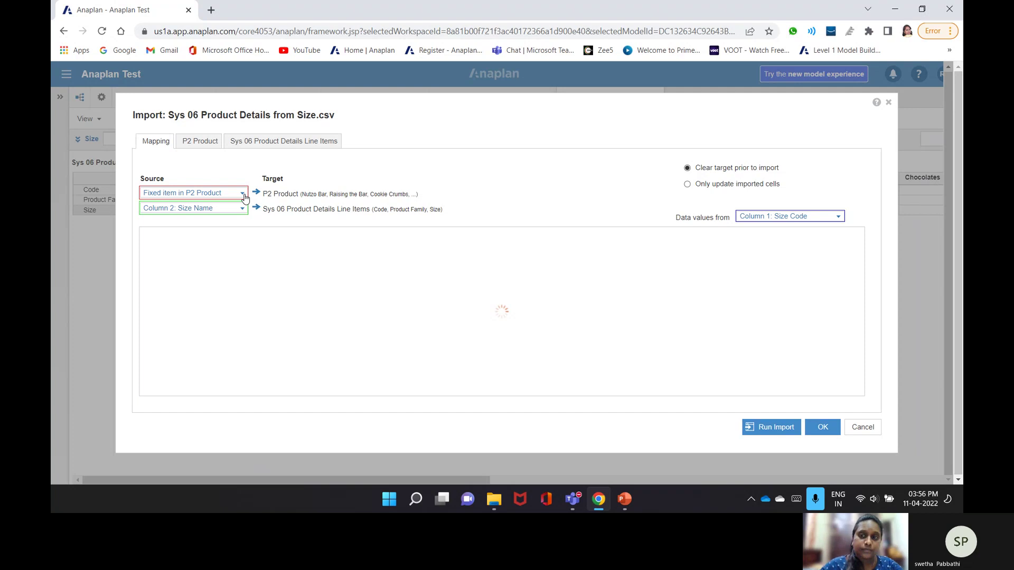
left_click(244, 198)
left_click(276, 267)
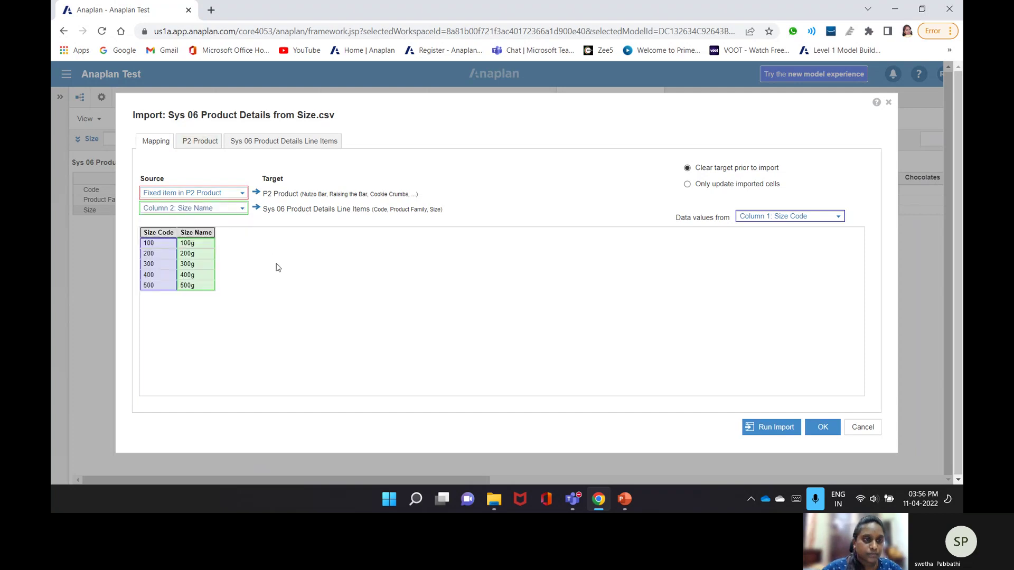
left_click(241, 193)
left_click(198, 222)
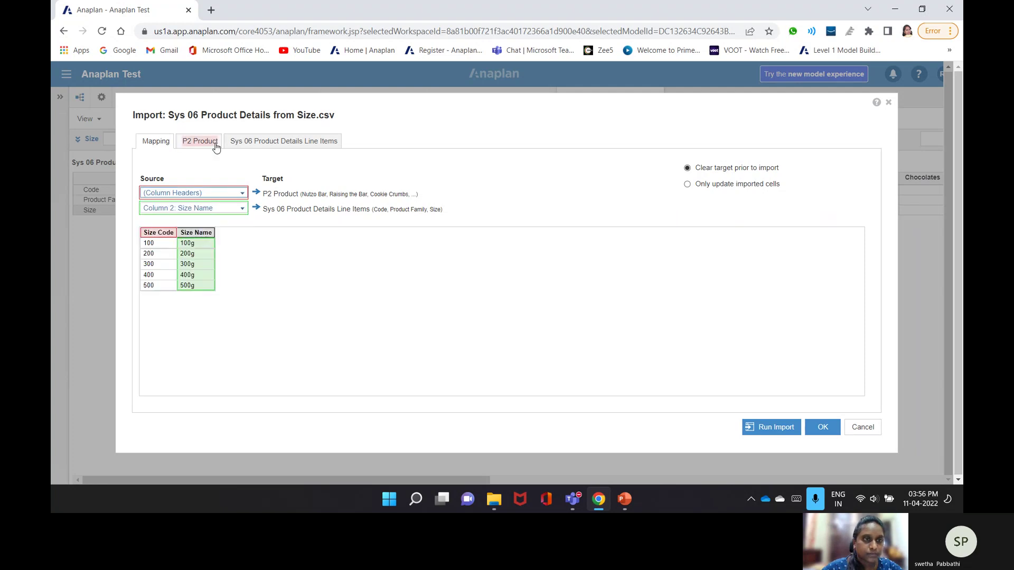
left_click(216, 142)
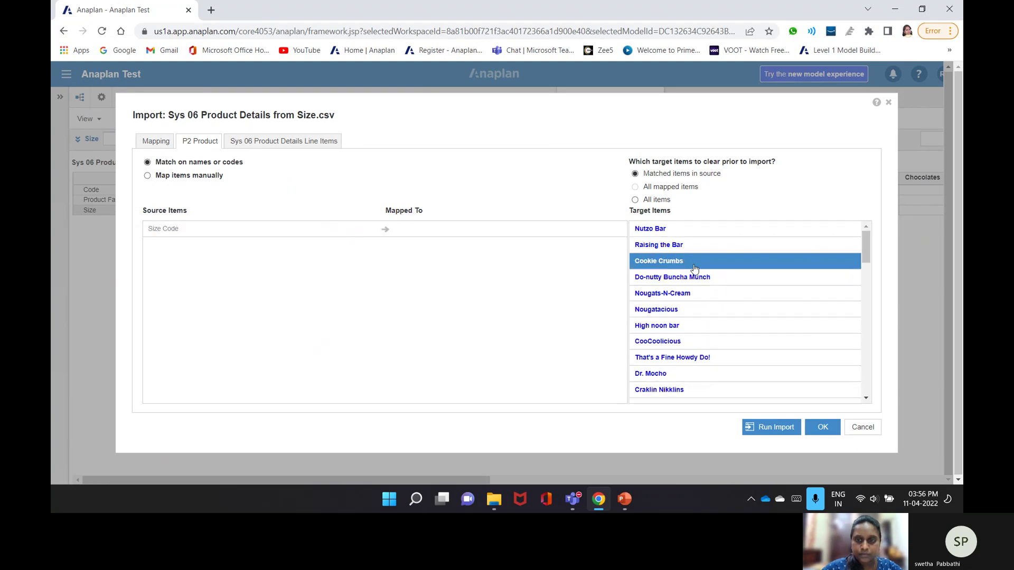
left_click(156, 141)
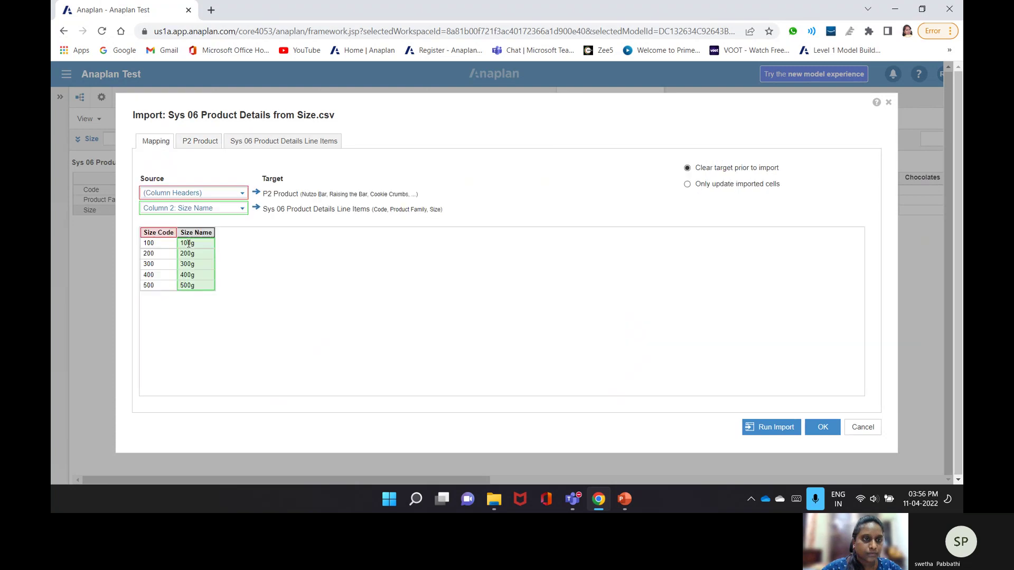
- Feed P2 Product from Column 1: Size Code, values from Column 2: Size Name, and rerun
left_click(193, 193)
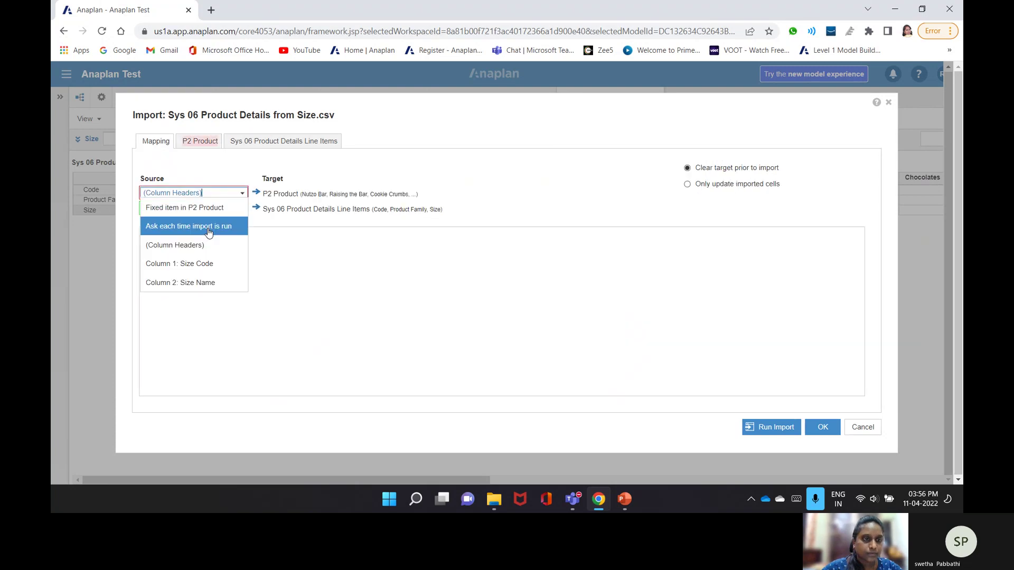
left_click(204, 270)
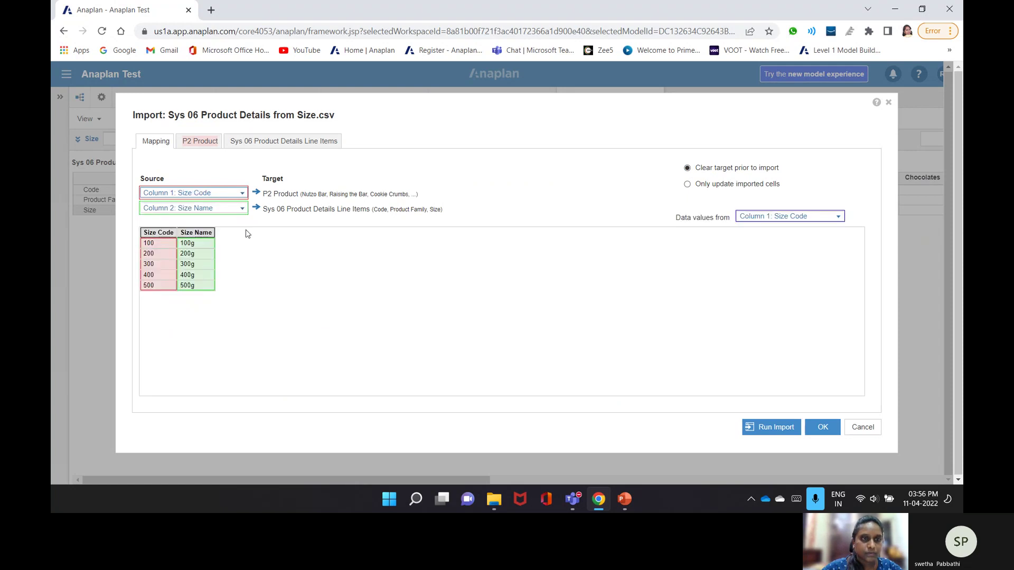
left_click(839, 217)
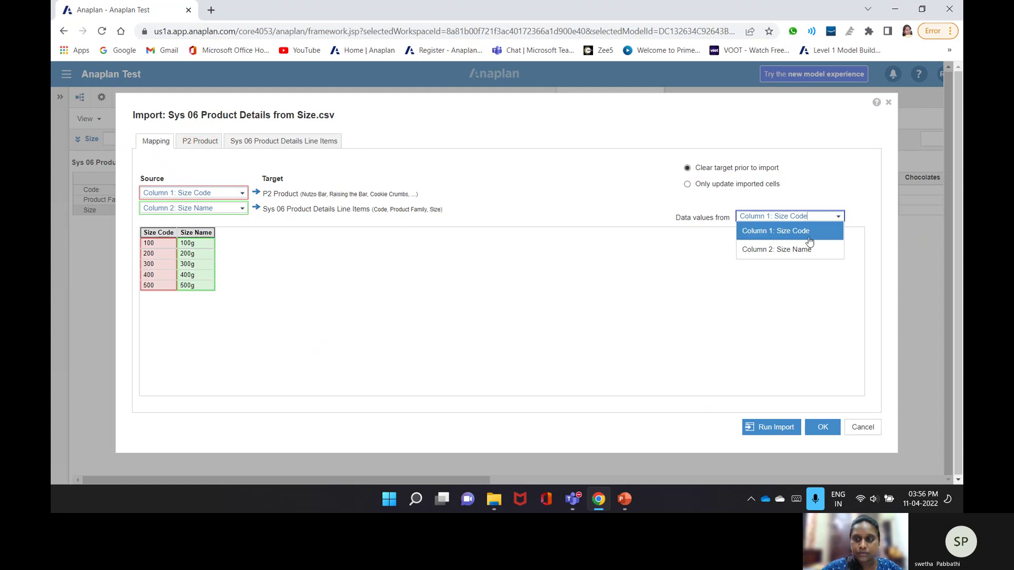
left_click(808, 250)
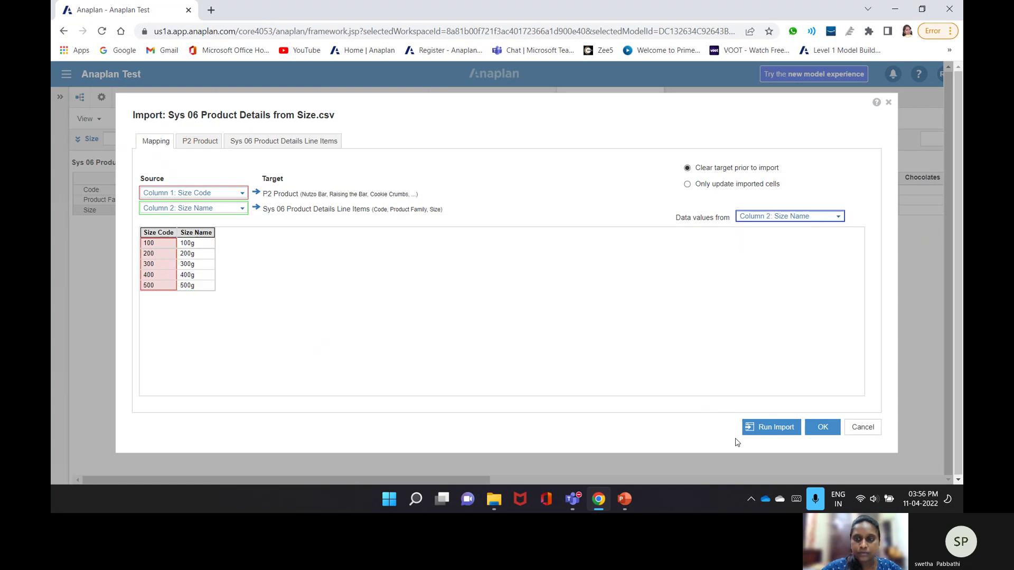
left_click(217, 141)
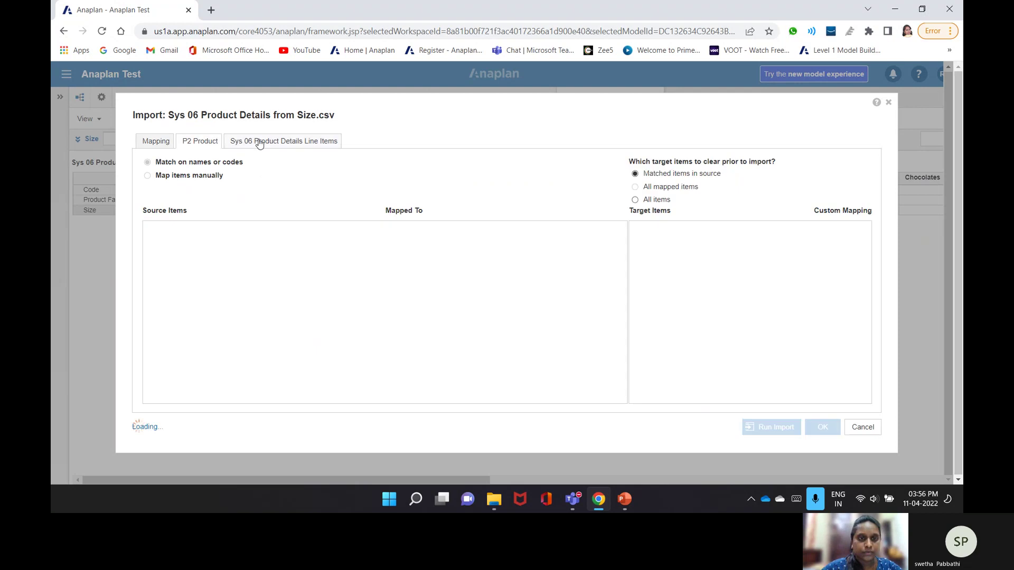
left_click(259, 143)
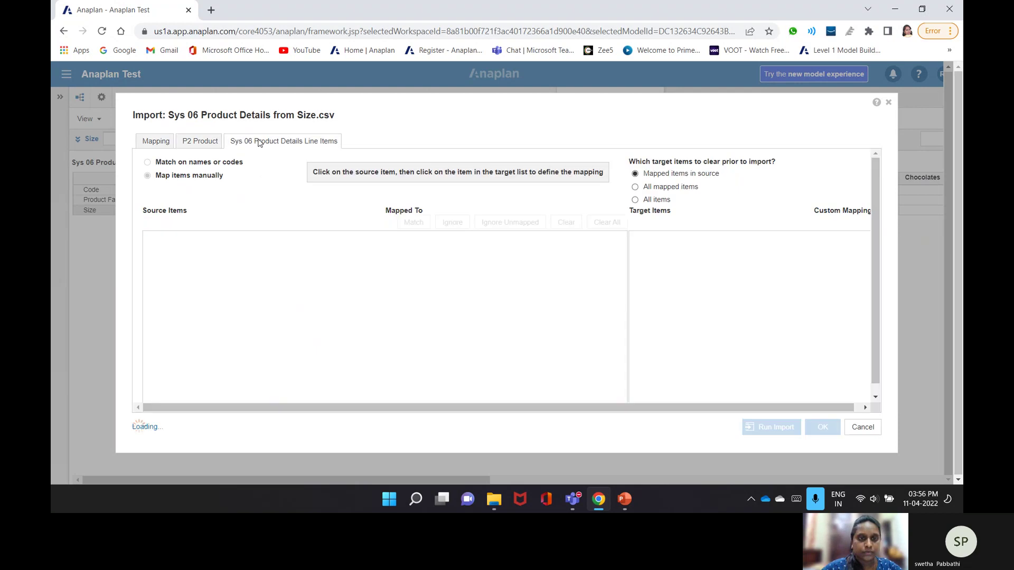
left_click(211, 142)
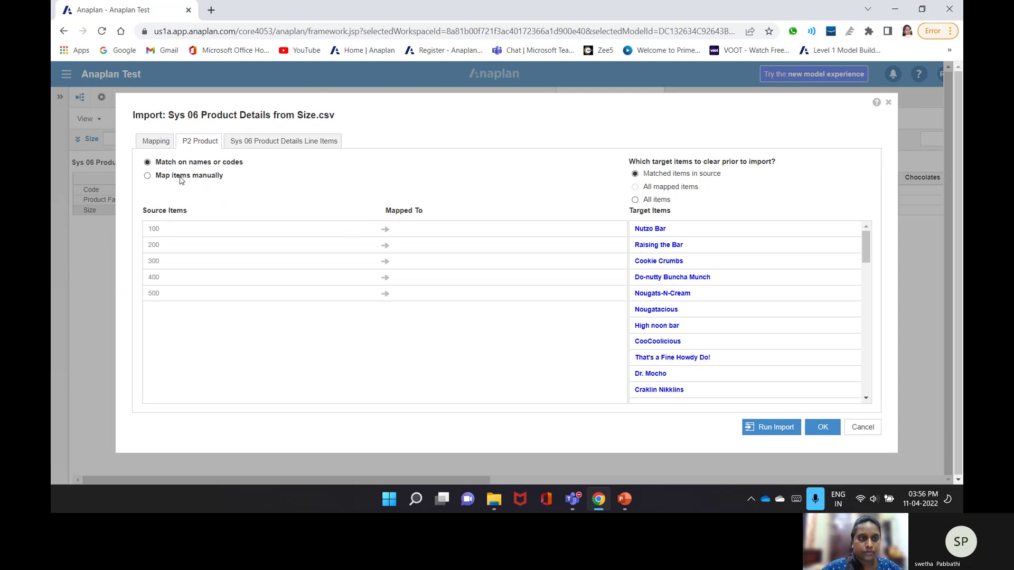
left_click(788, 429)
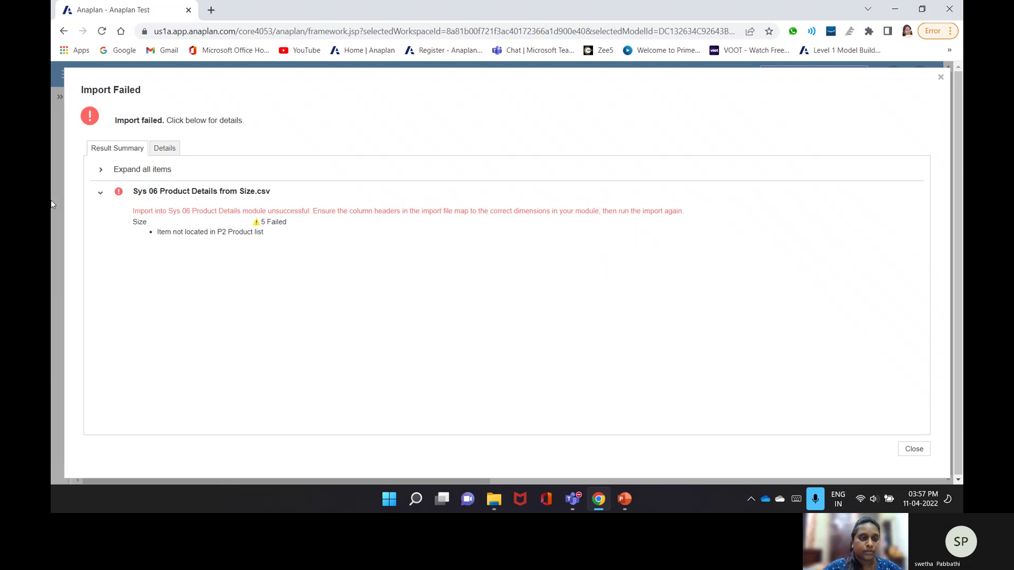
- Close the import failure report and set Nutzo Bar's Size to 100g
left_click(160, 148)
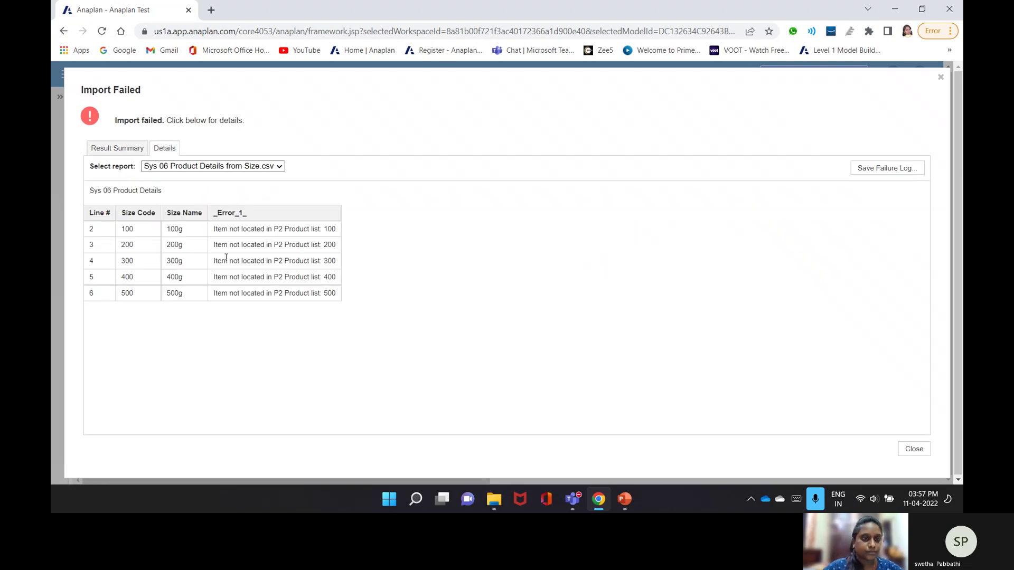
left_click(914, 450)
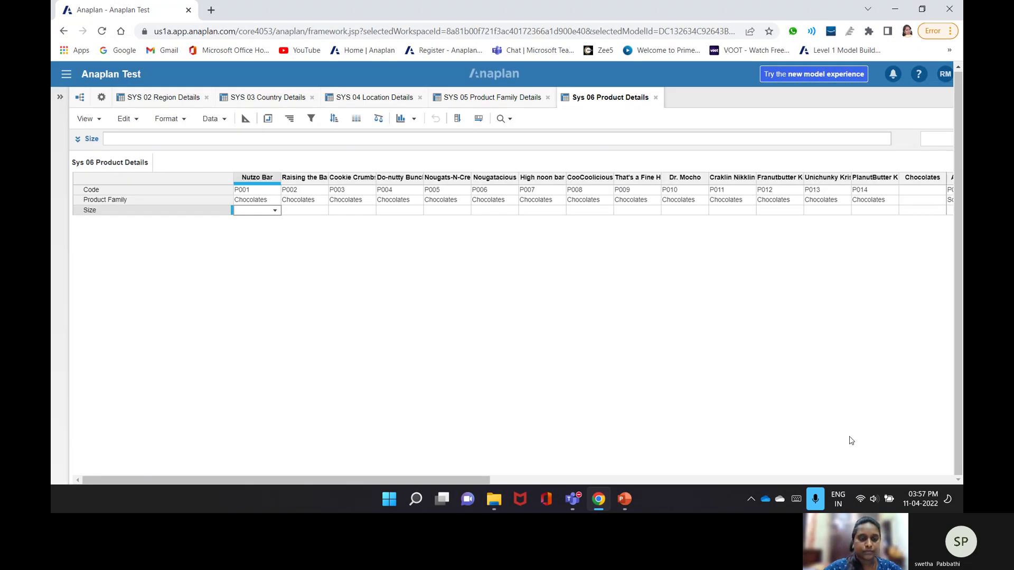
left_click(273, 214)
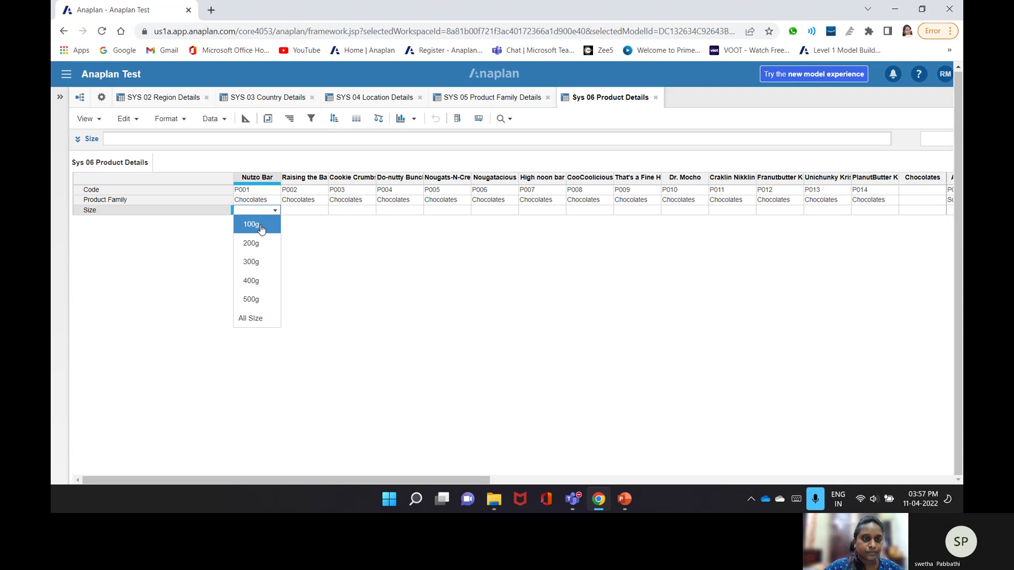
left_click(261, 226)
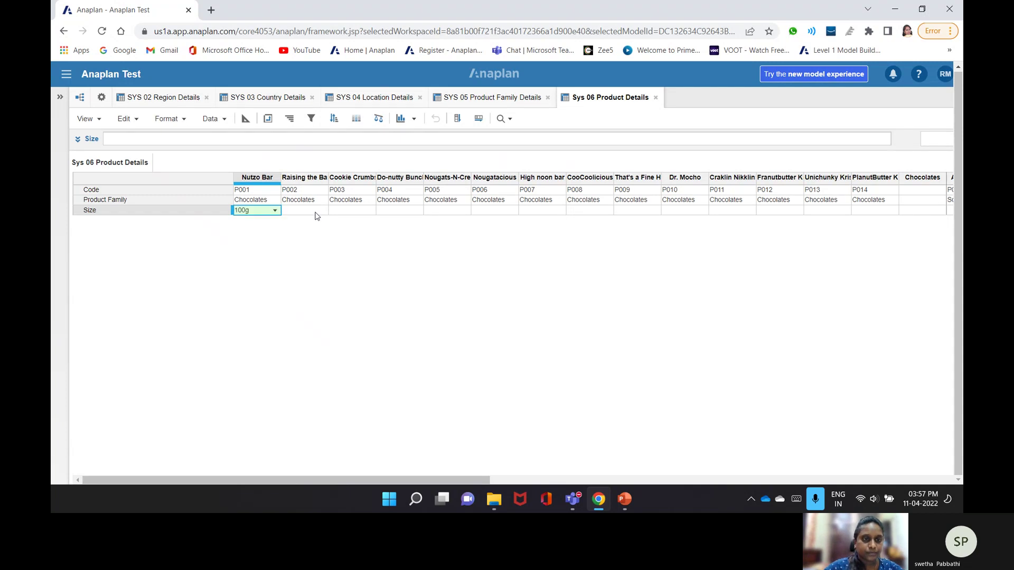
- Leave the next product's Size blank and start a new data import
left_click(316, 214)
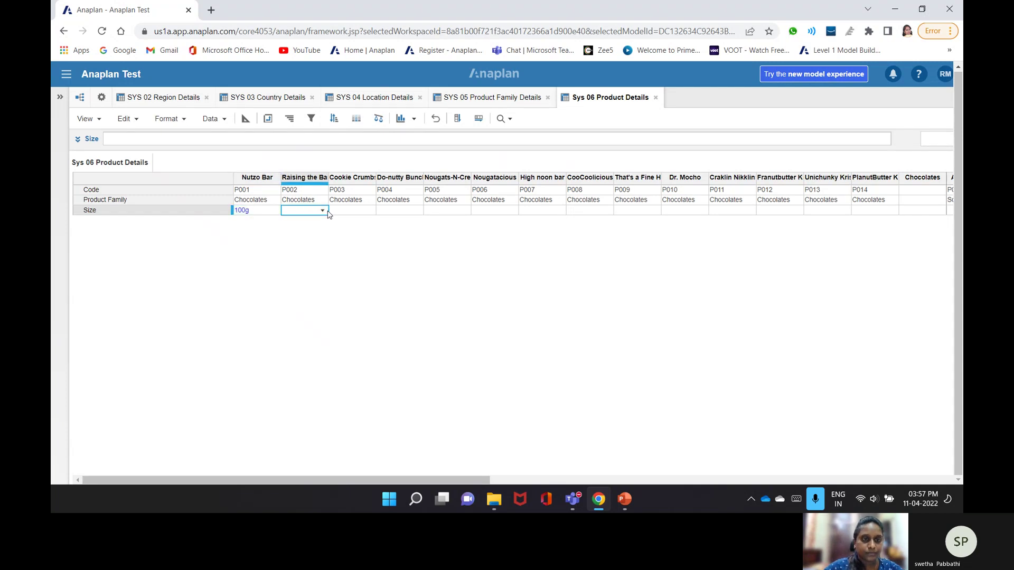
left_click(326, 211)
left_click(325, 210)
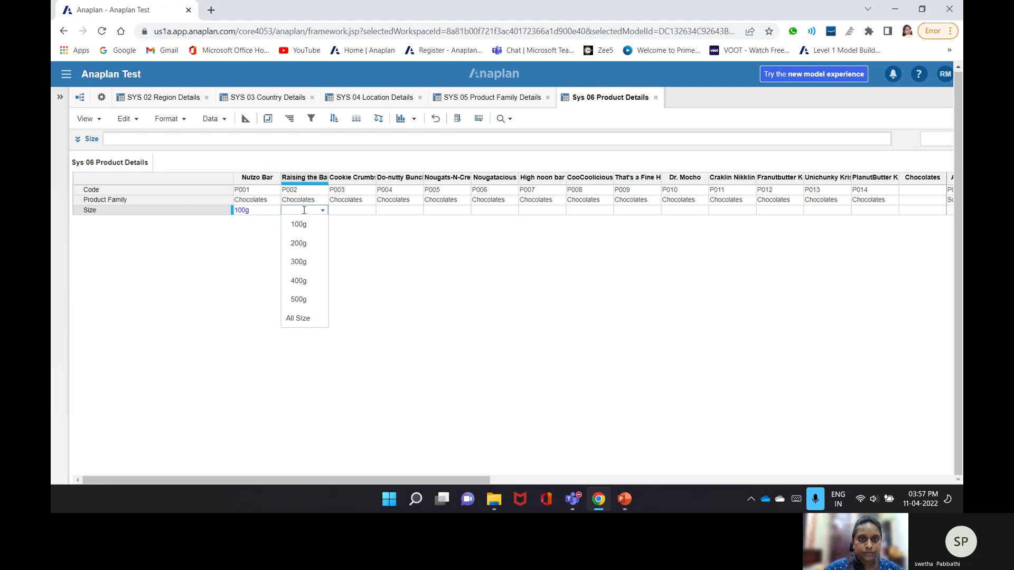
left_click(324, 211)
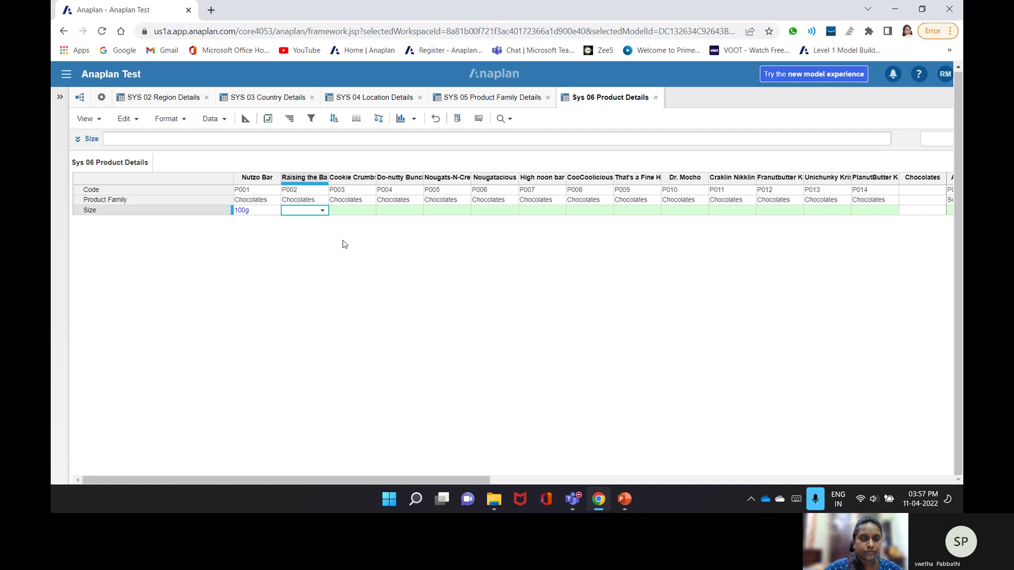
left_click(212, 119)
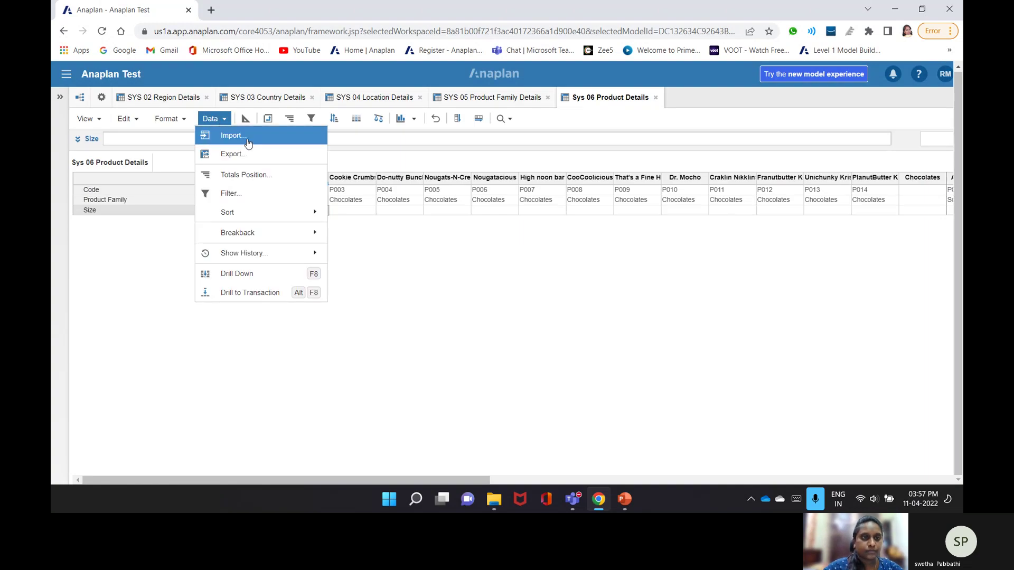
- Upload the Size file into Sys 06 Product Details as the admins-only default import source
left_click(248, 136)
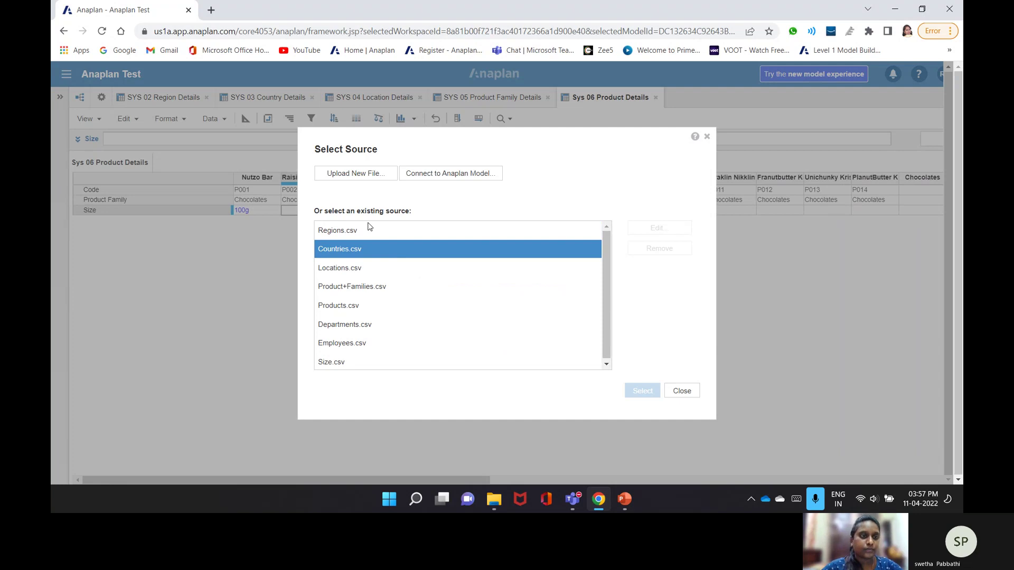
left_click(355, 173)
scroll(204, 173, "down", 1)
left_click(177, 195)
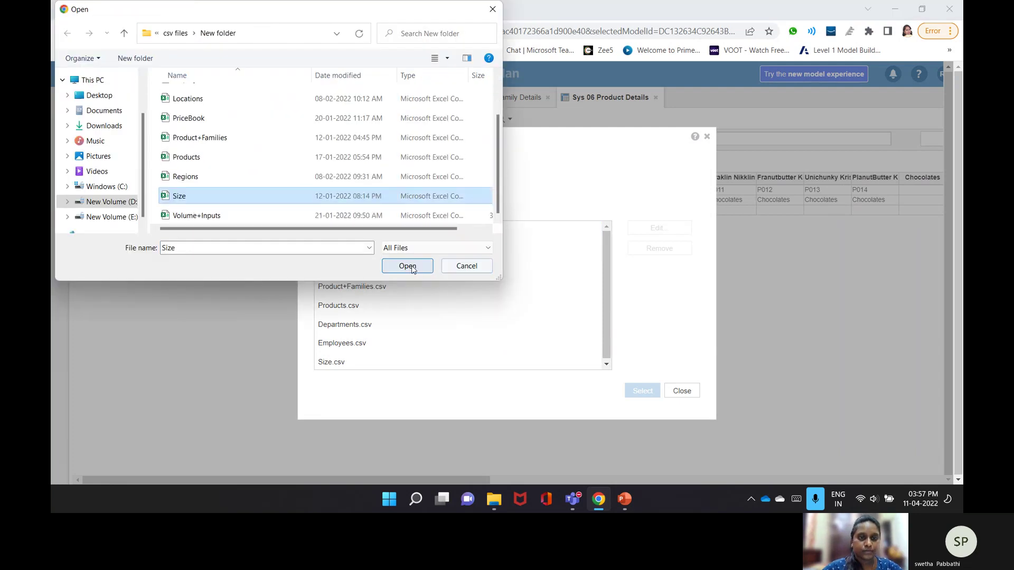
left_click(408, 265)
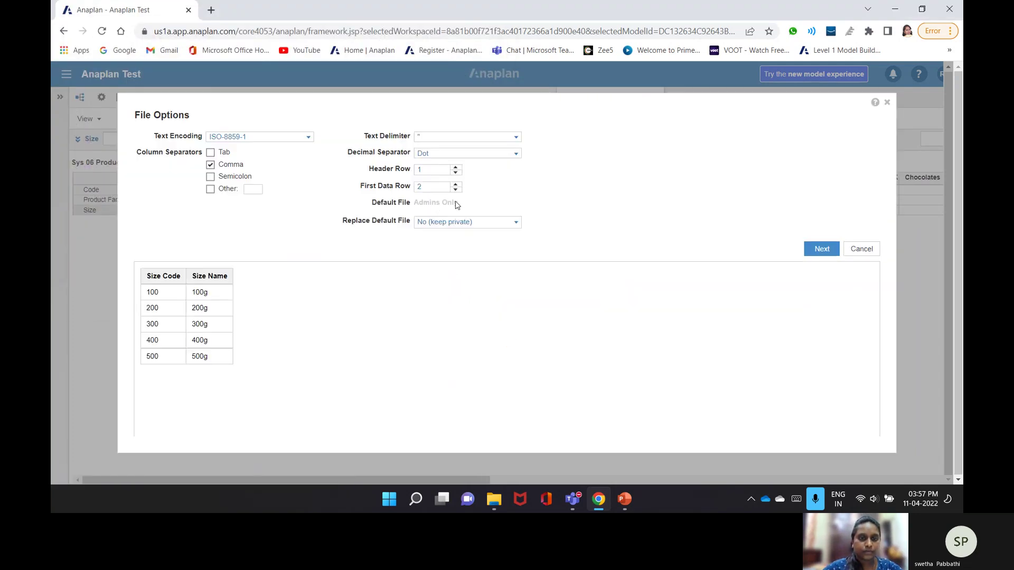
left_click(514, 222)
left_click(448, 262)
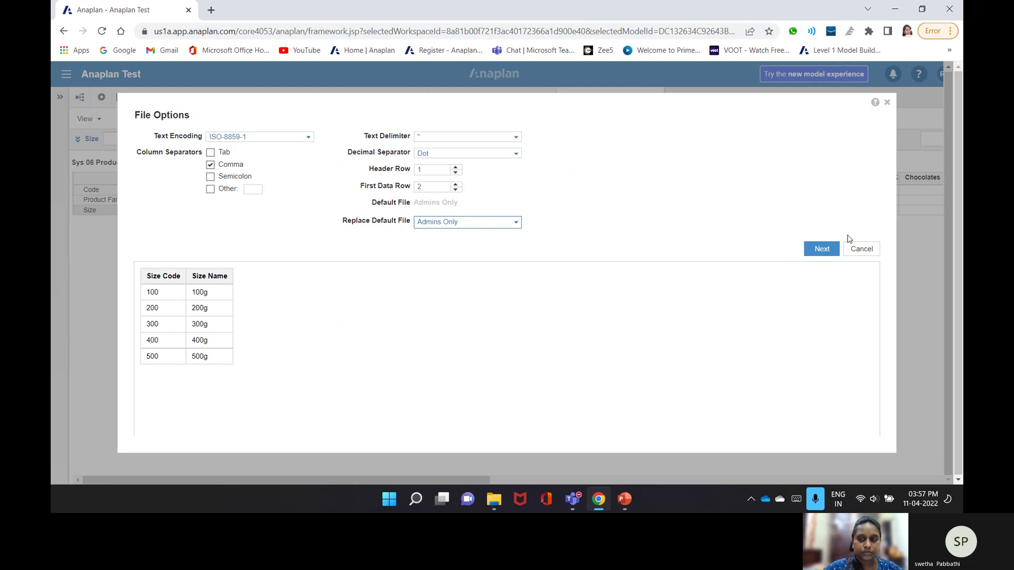
left_click(820, 250)
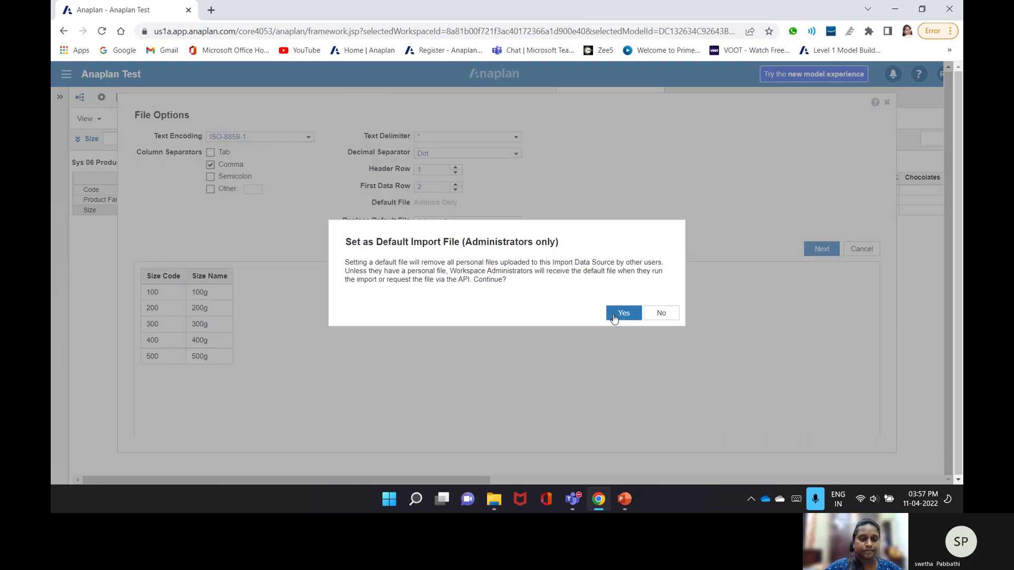
left_click(614, 316)
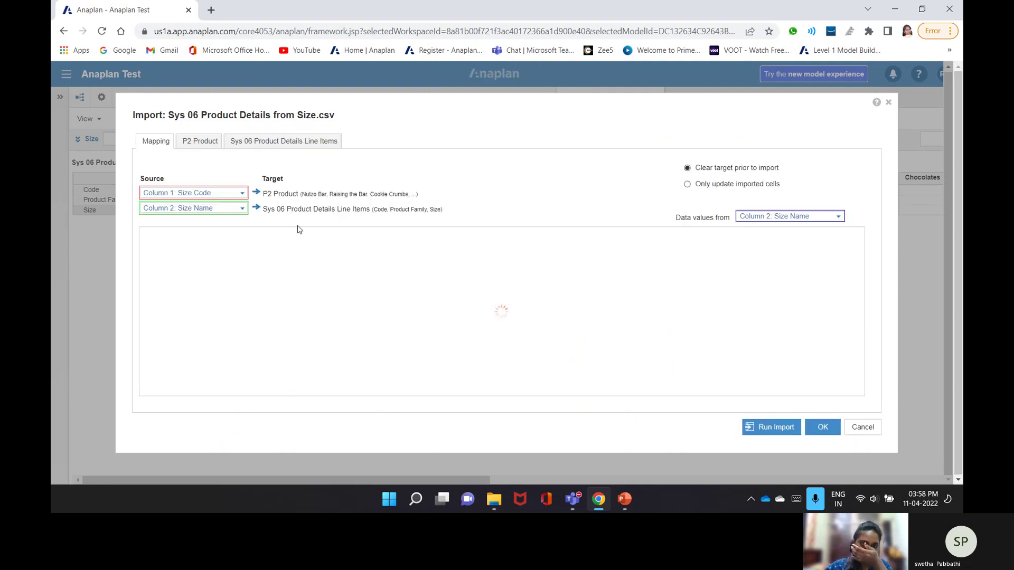
- Map P2 Product to the fixed item All Product and review the Size line item mapping
left_click(242, 194)
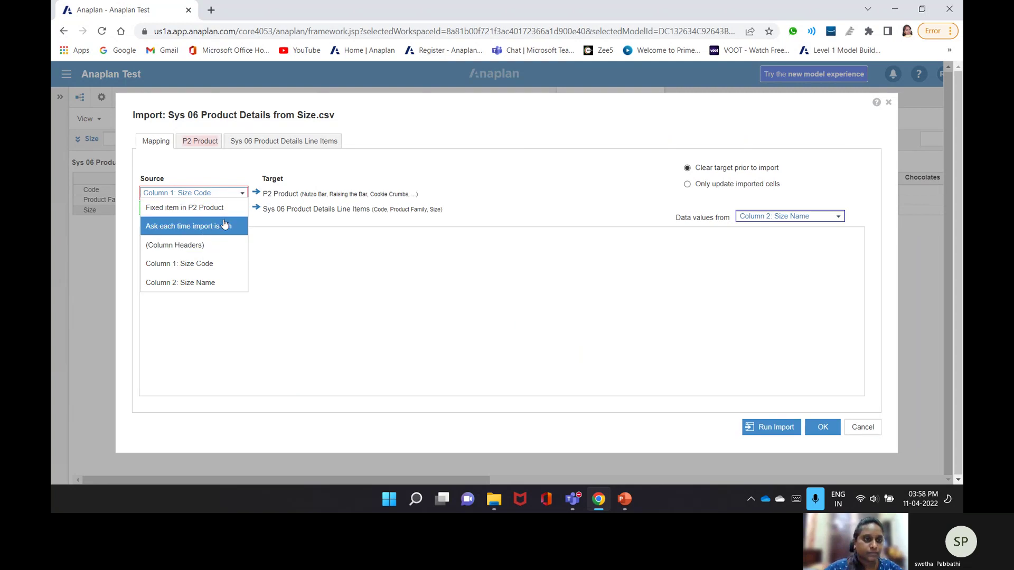
left_click(185, 208)
left_click(243, 209)
left_click(201, 298)
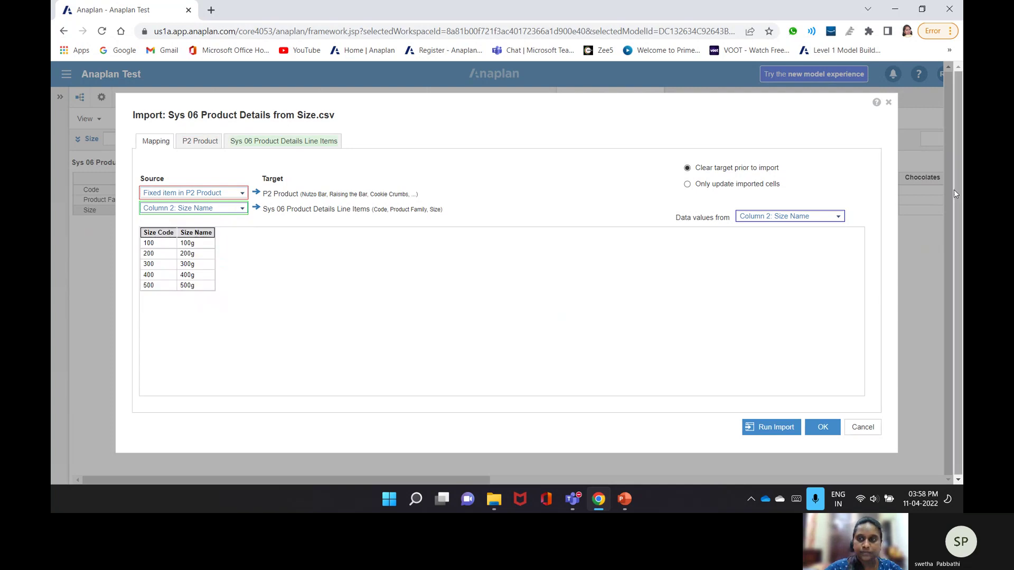
left_click(195, 143)
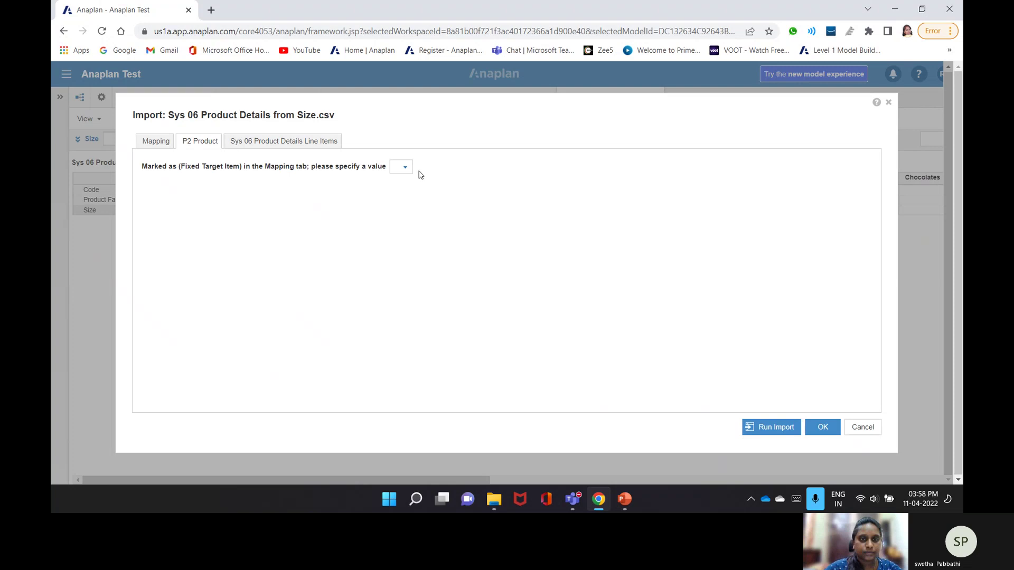
left_click(405, 167)
left_click(432, 200)
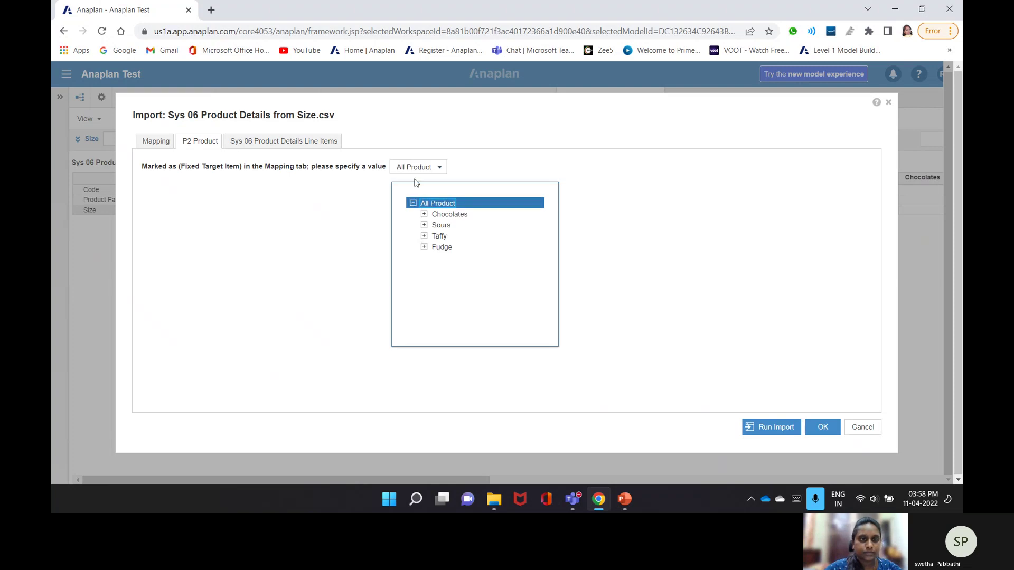
left_click(271, 143)
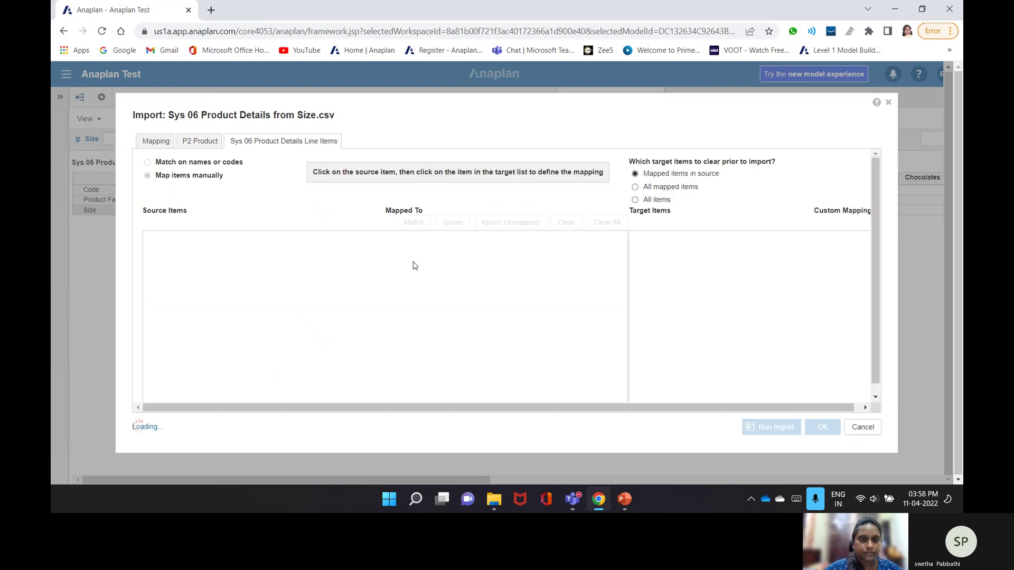
left_click(414, 271)
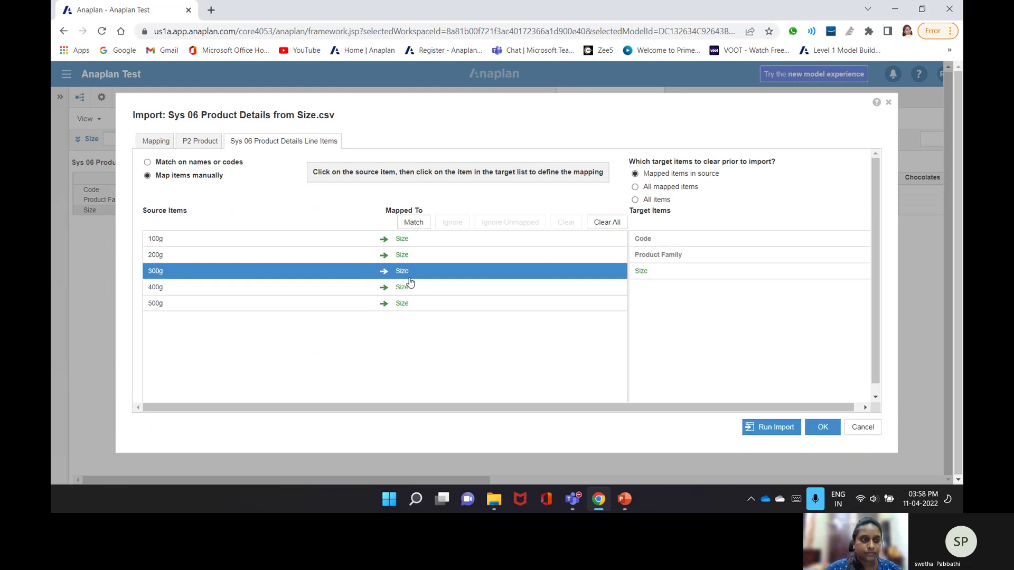
left_click(152, 142)
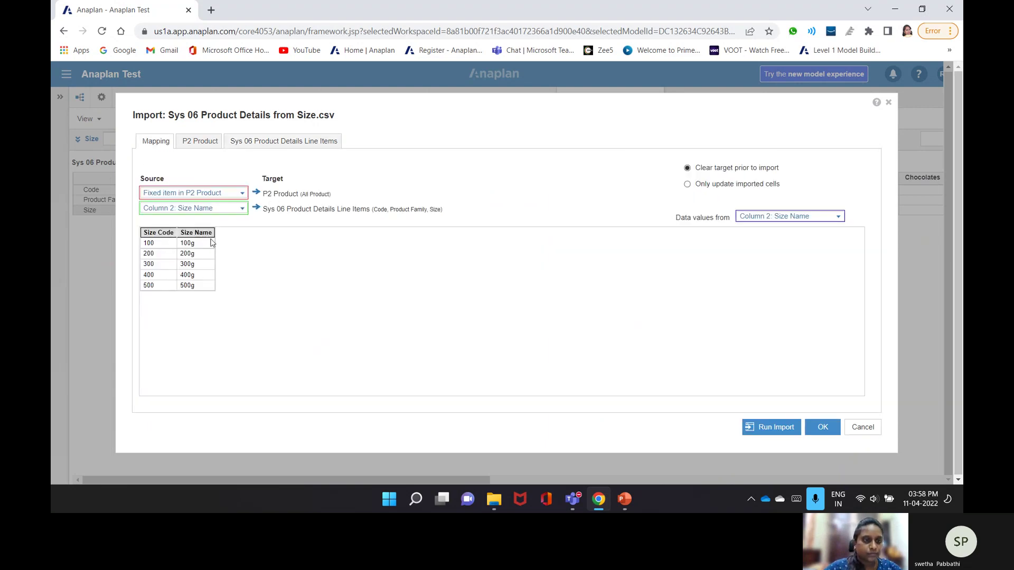
- Remap P2 Product to Column 1: Size Code, clear all items, and run the Size import
left_click(244, 197)
left_click(244, 197)
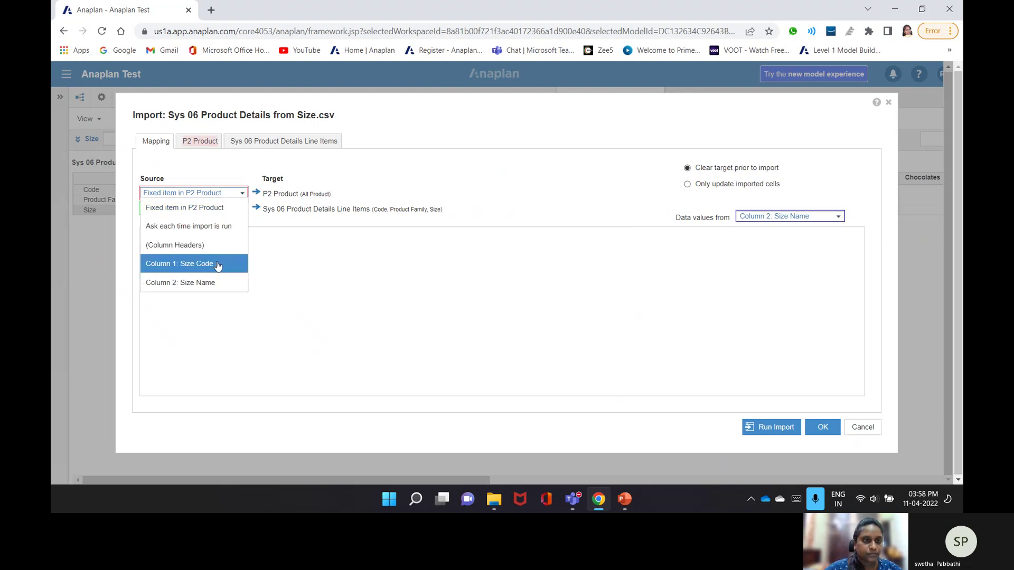
left_click(218, 264)
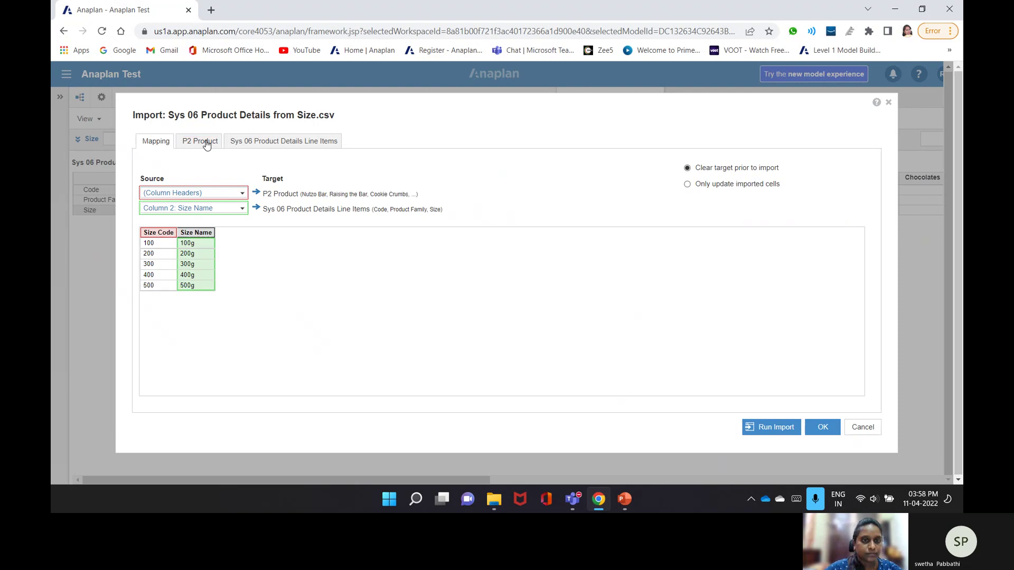
left_click(203, 141)
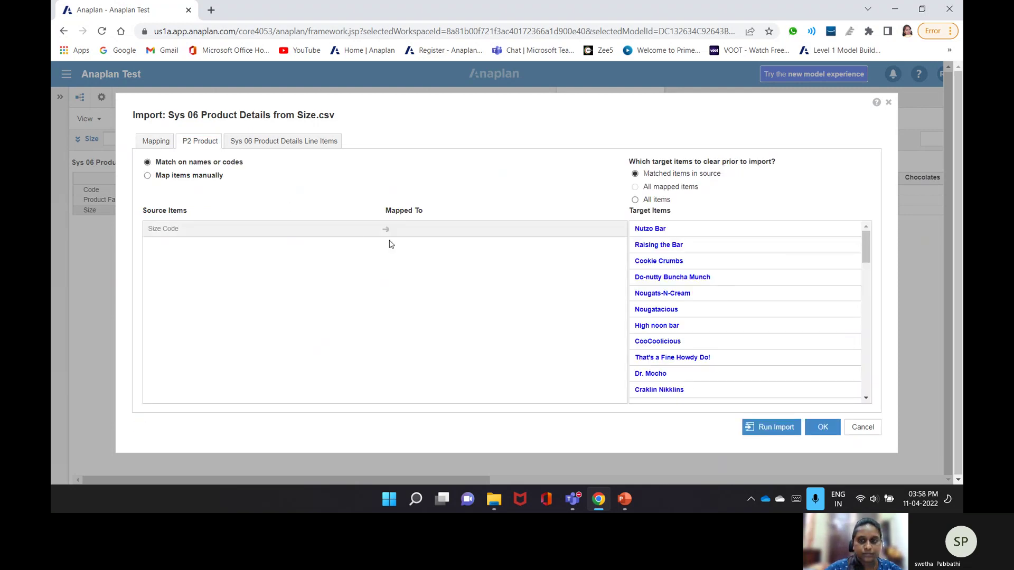
scroll(668, 314, "down", 10)
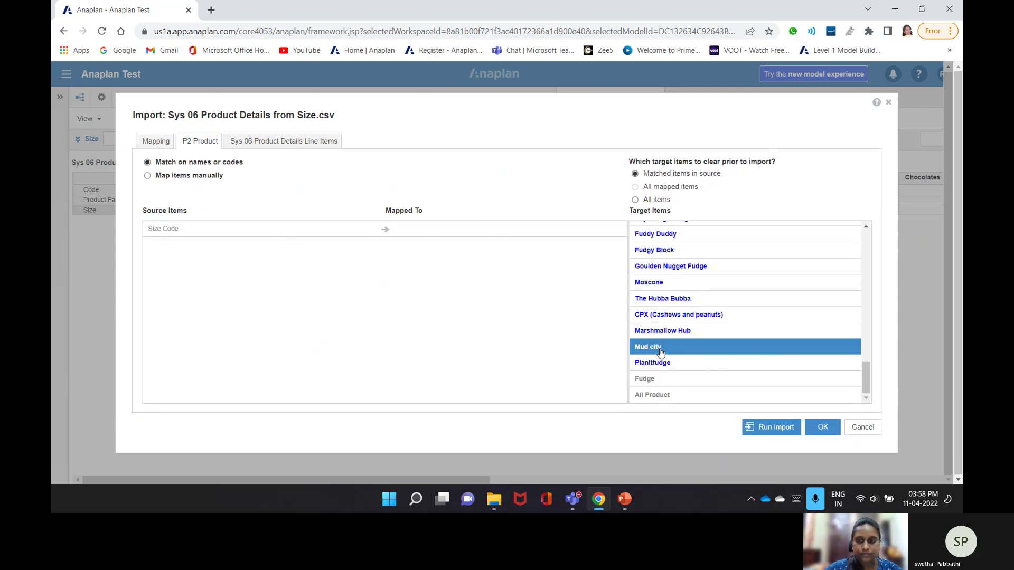
scroll(661, 349, "up", 3)
scroll(660, 353, "up", 5)
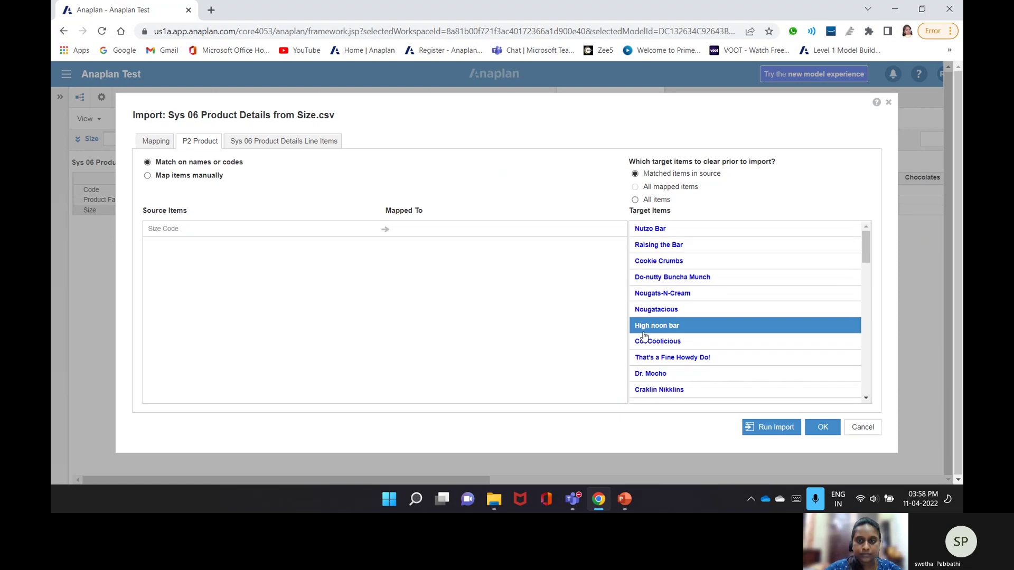
left_click(670, 202)
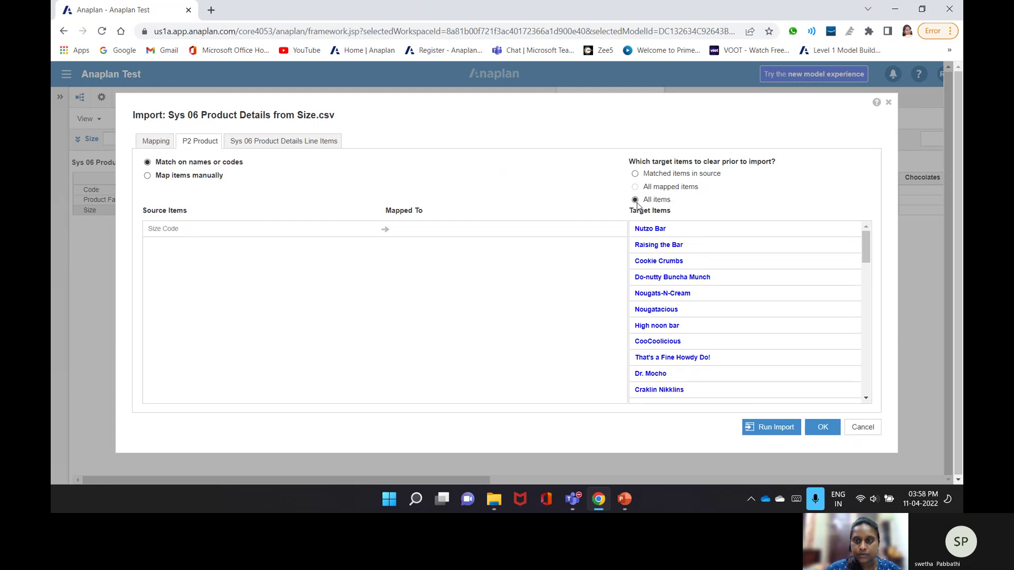
left_click(227, 141)
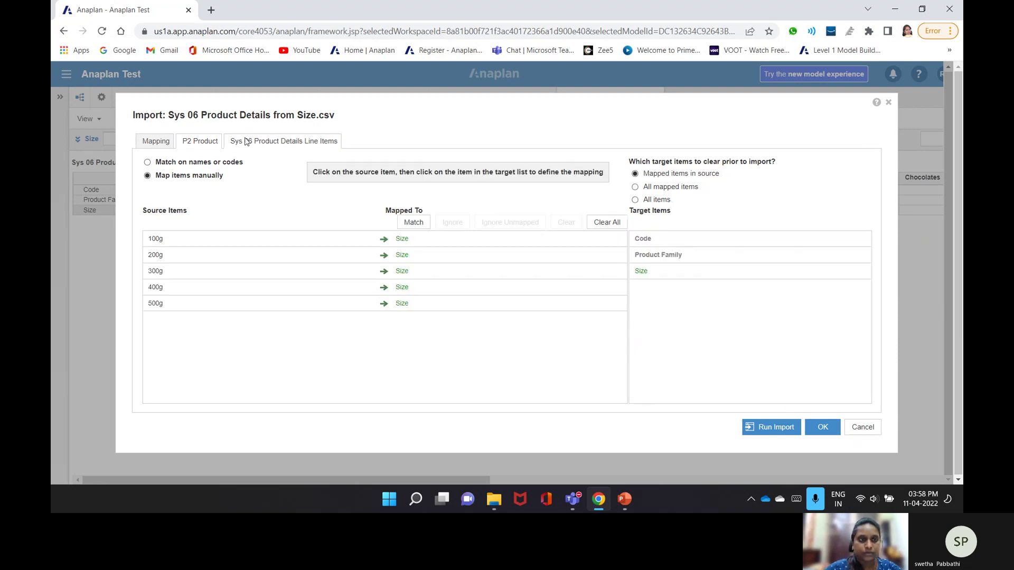
left_click(772, 428)
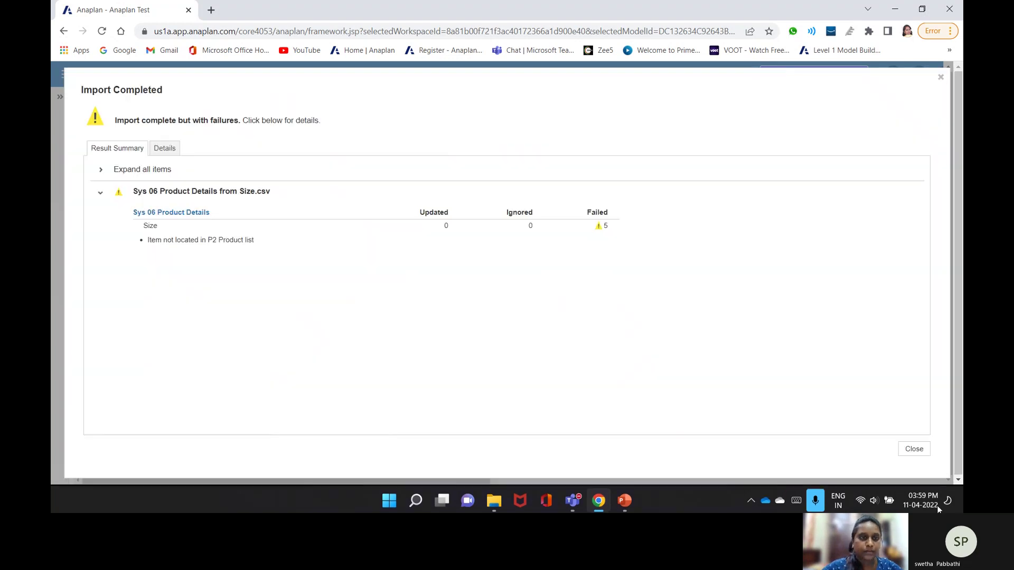
- Dismiss the import results and close the SYS 02 Region and SYS 03 Country Details modules
key("Escape")
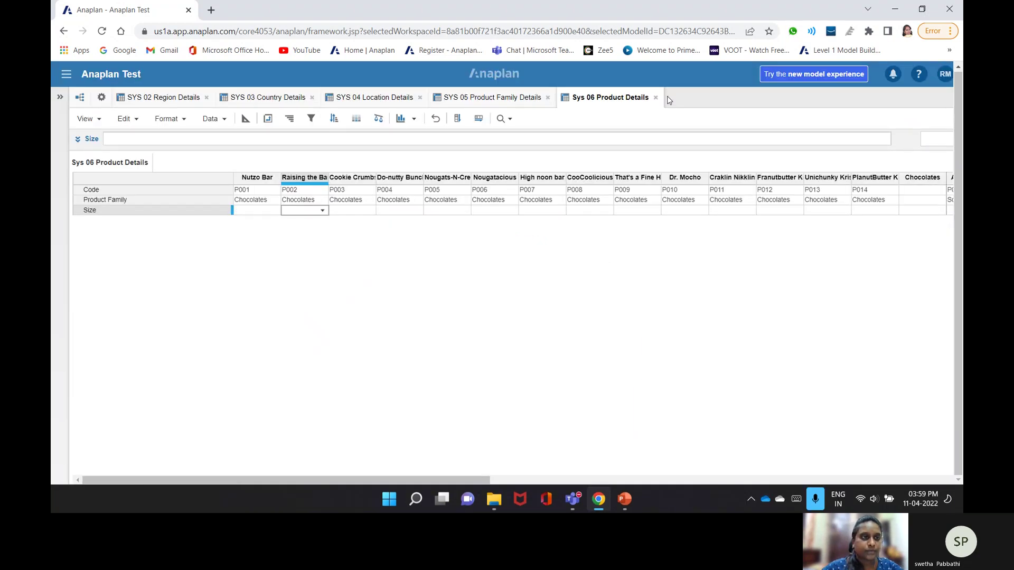
left_click(206, 98)
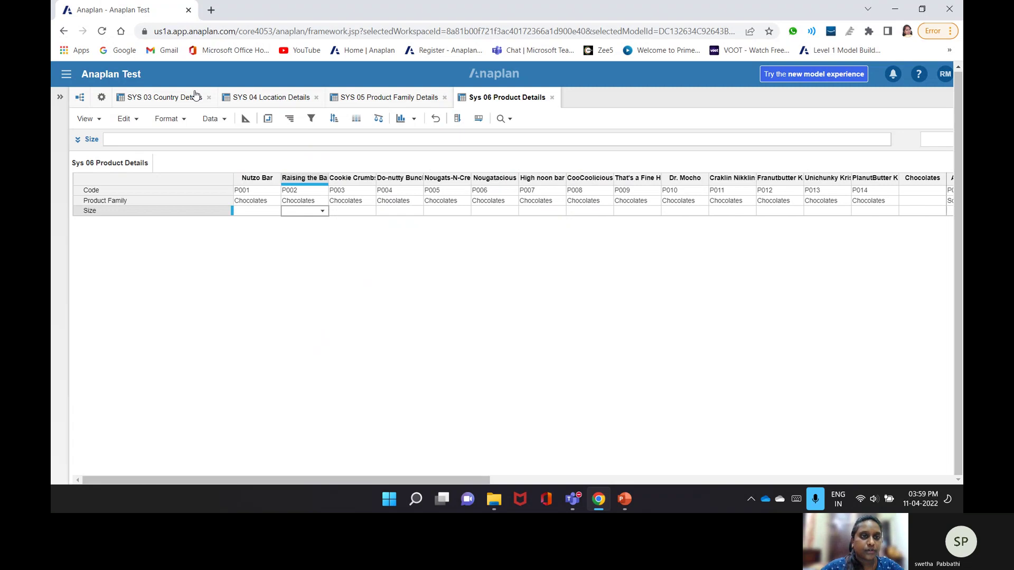
left_click(209, 97)
- Begin the Size line item formula Number(Item) in Sys 06 Product Details
left_click(402, 98)
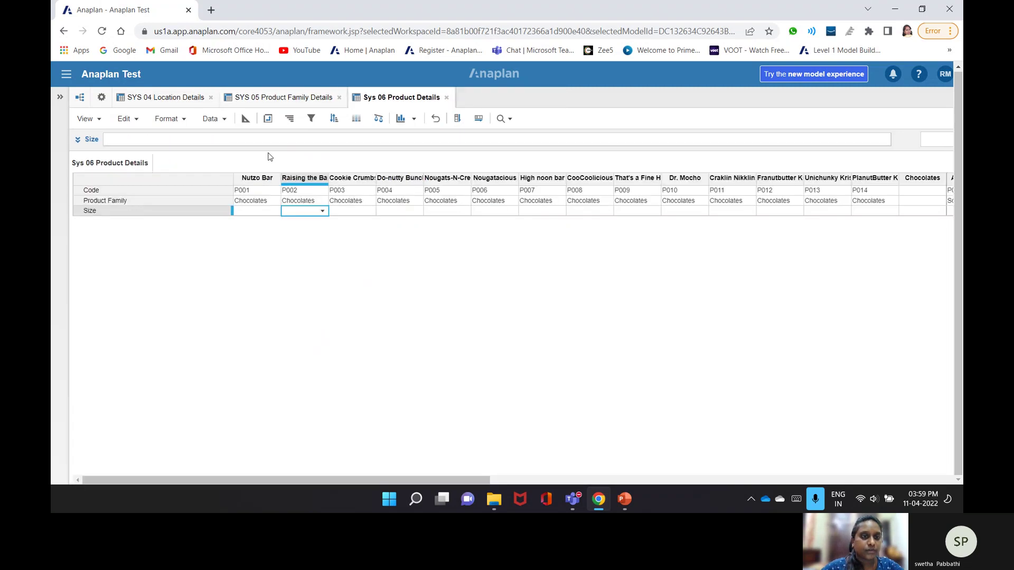
left_click(237, 138)
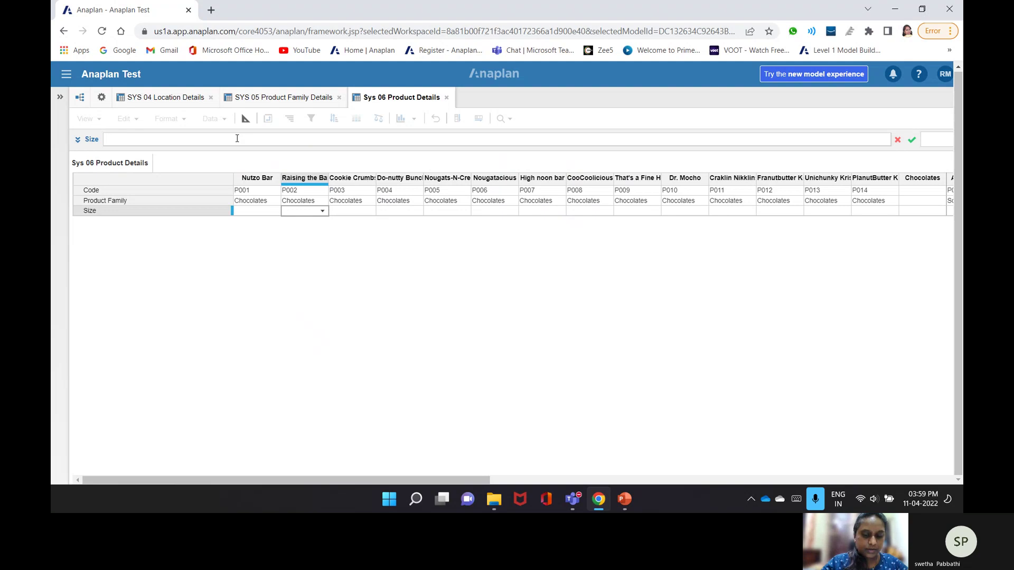
type("N")
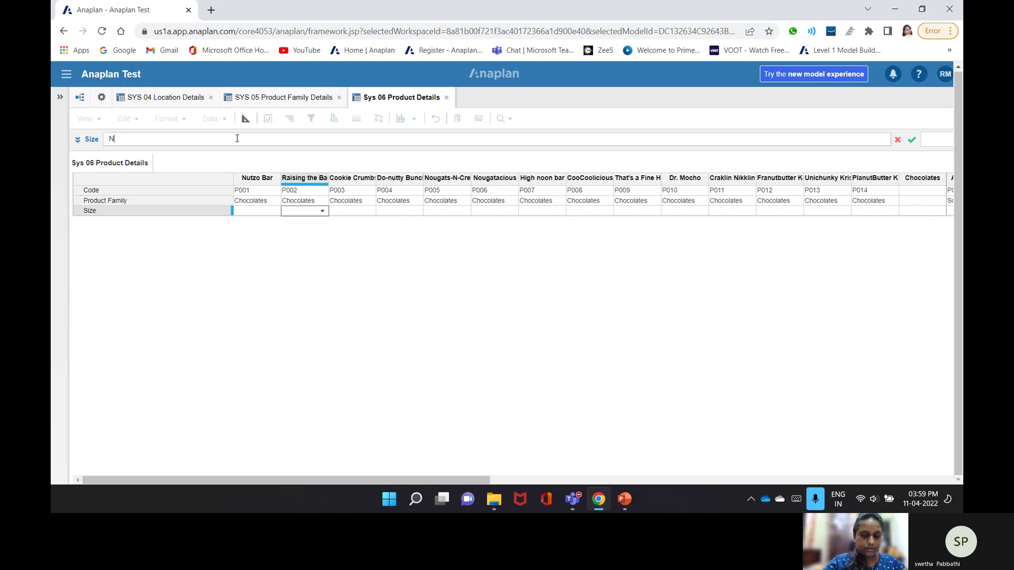
type("umber(Item)")
- Complete the Size formula as Number(Item('Size')) and commit it
key("Left")
type("'Si")
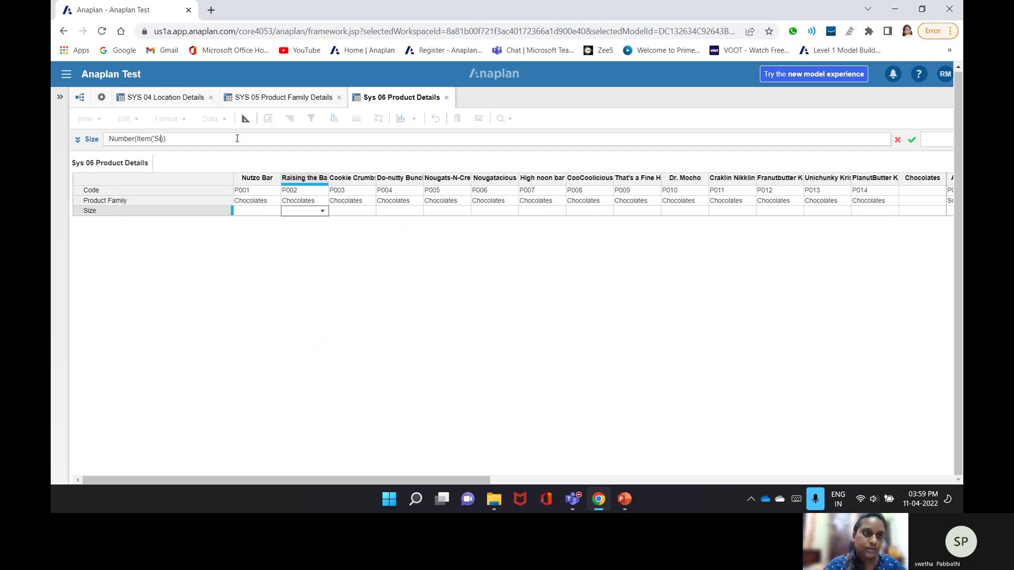
type("ze'")
key("Return")
key("Return")
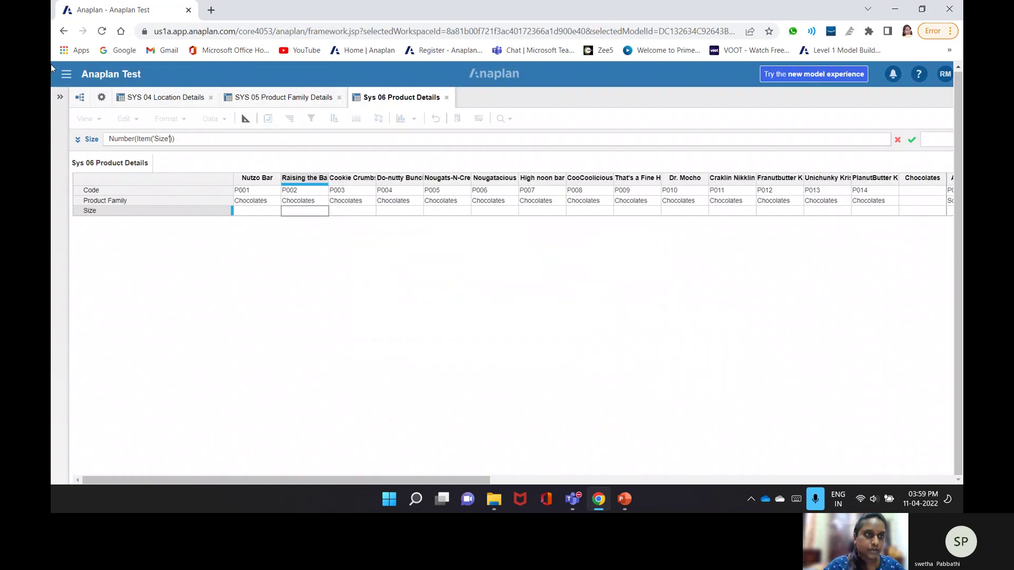
- Change the formula to Name(Code(Item('Size'))), commit it, and dismiss the invalid-formula error
left_click(136, 139)
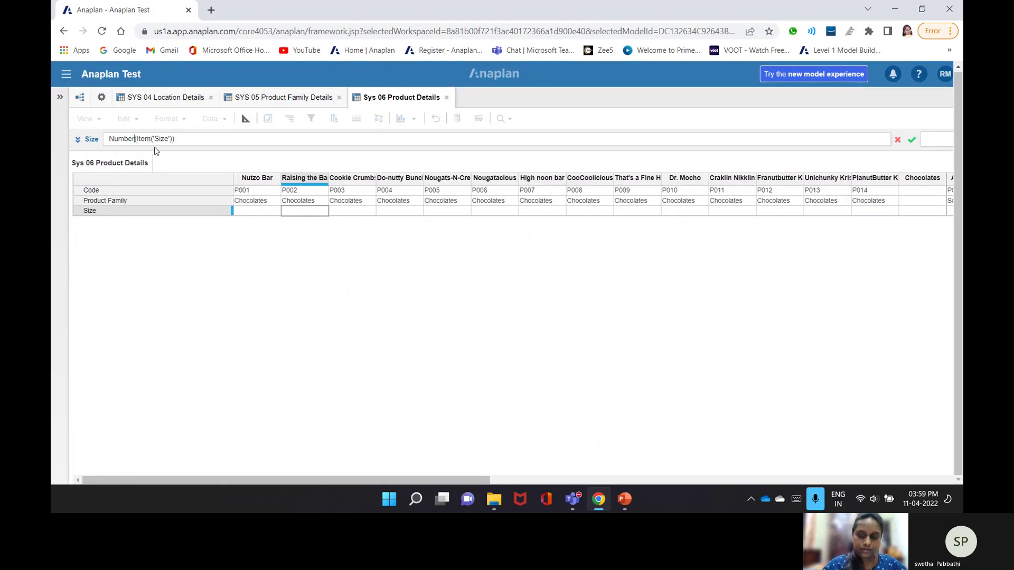
key("BackSpace")
key("BackSpace")
key("BackSpace")
key("BackSpace")
key("BackSpace")
key("BackSpace")
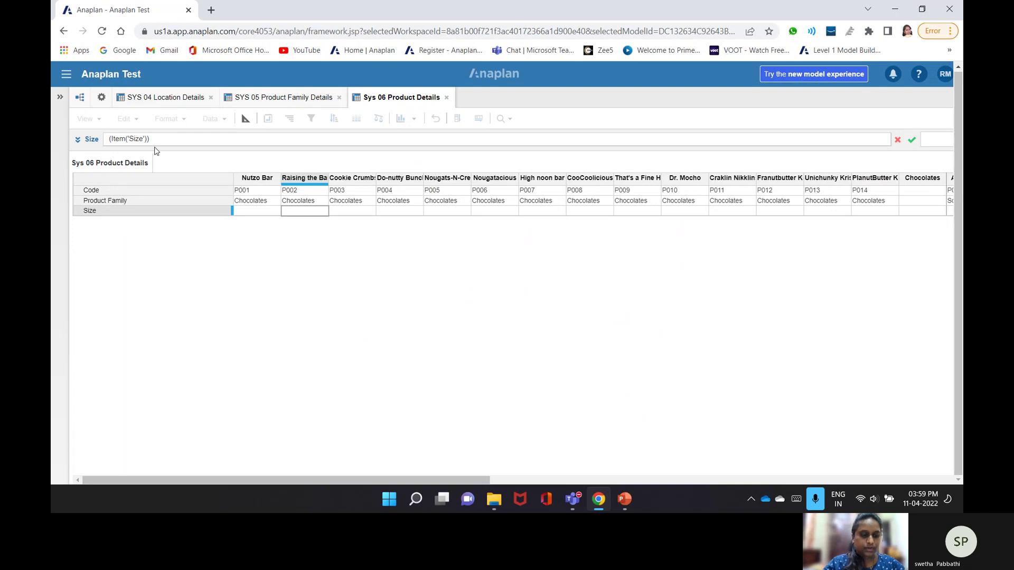
type("Name(")
key("BackSpace")
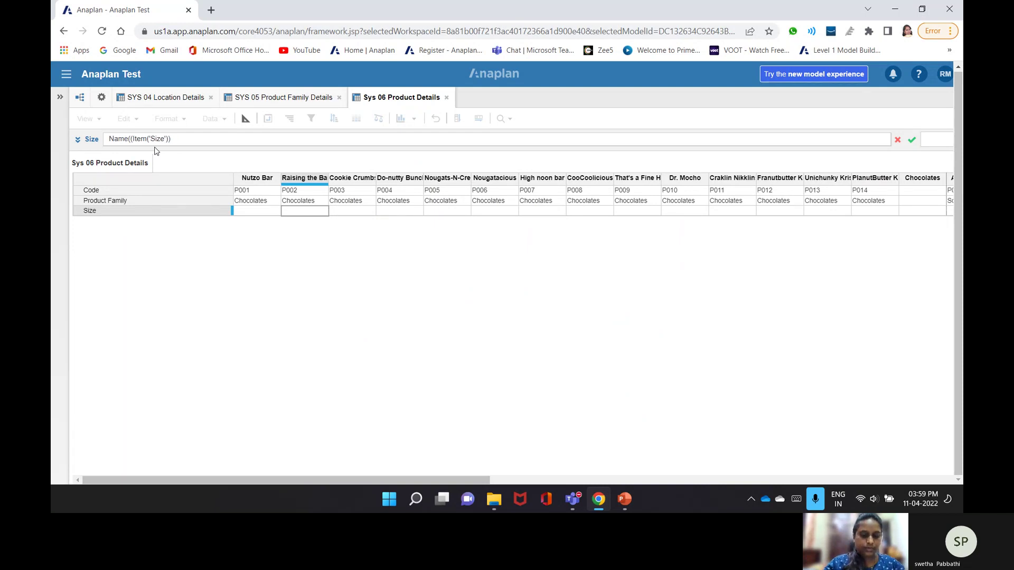
type("Code")
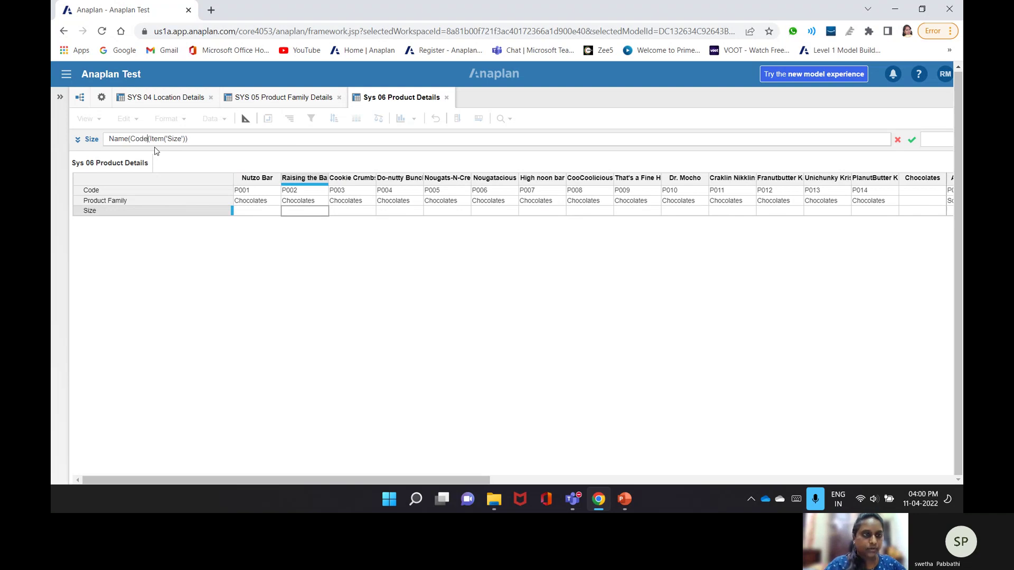
left_click(191, 139)
type(")")
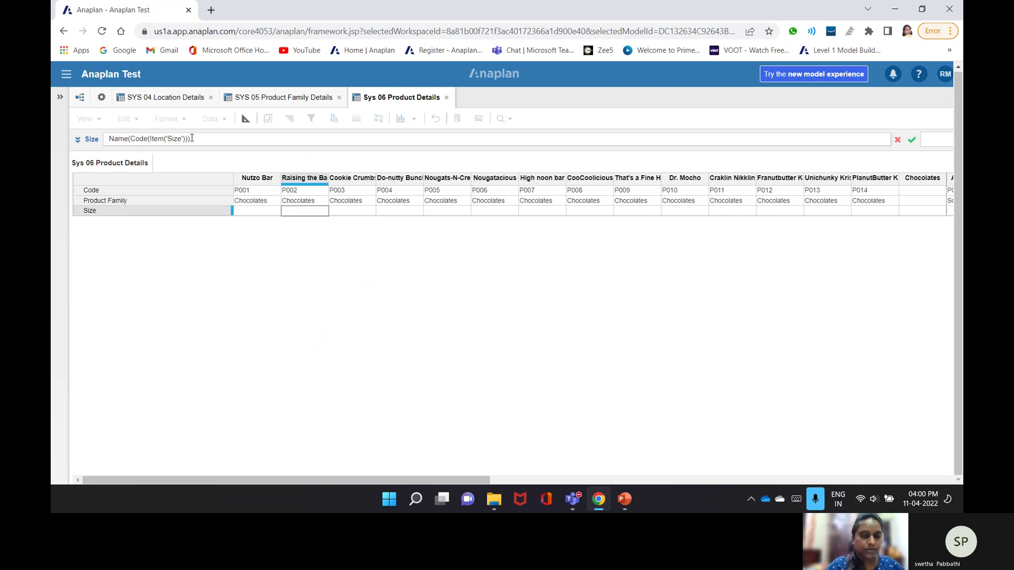
key("Return")
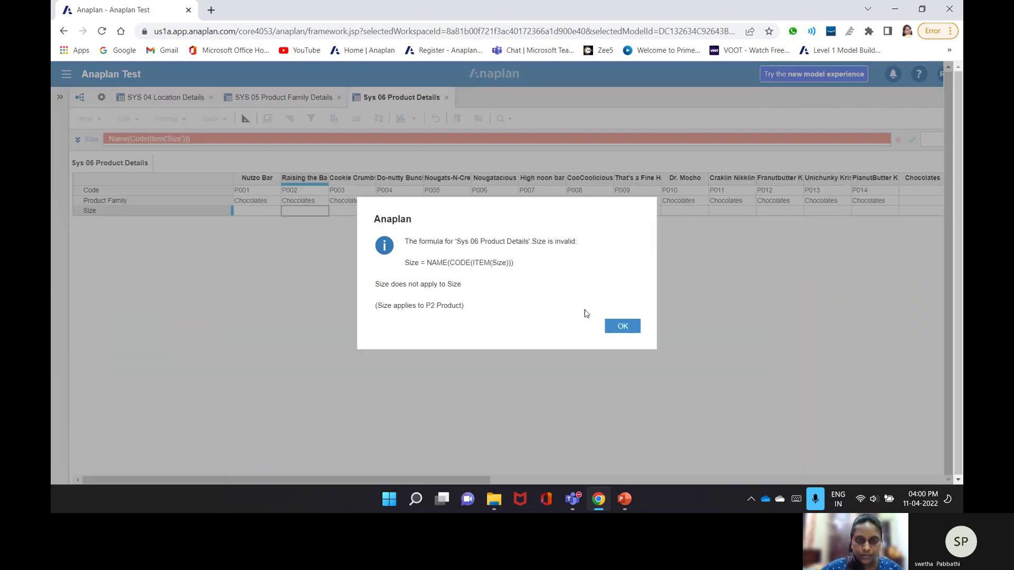
left_click(621, 326)
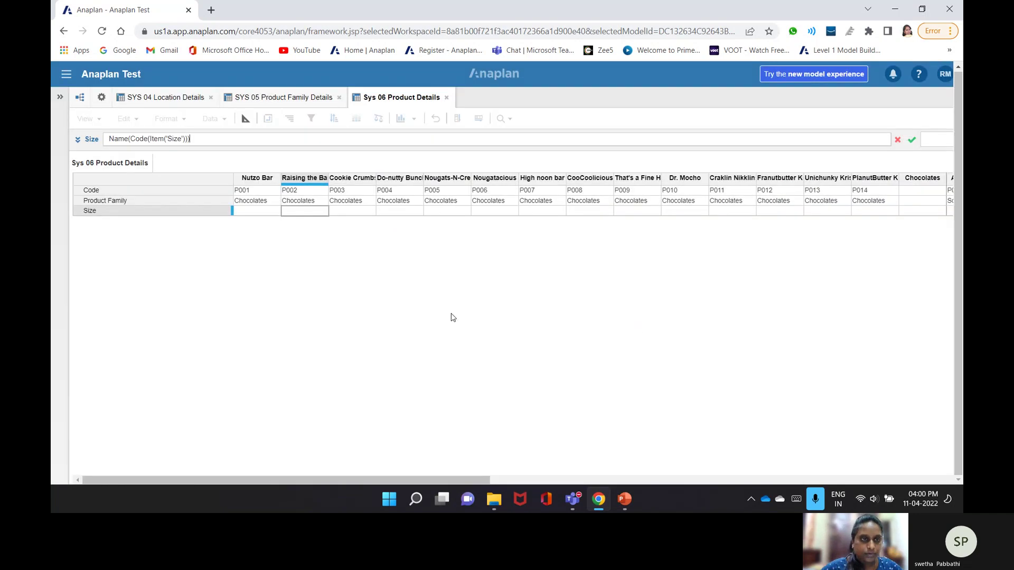
- Delete the Size formula in blueprint view and cancel the edit
left_click(245, 119)
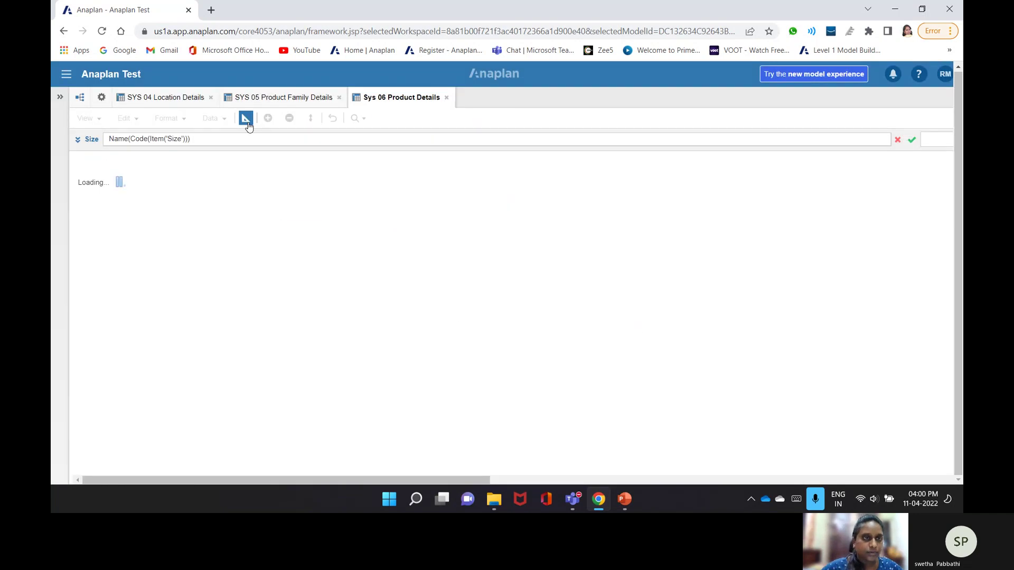
key("ctrl+shift+Left")
key("ctrl+shift+Left")
key("ctrl+shift+Left")
key("ctrl+shift+Left")
key("BackSpace")
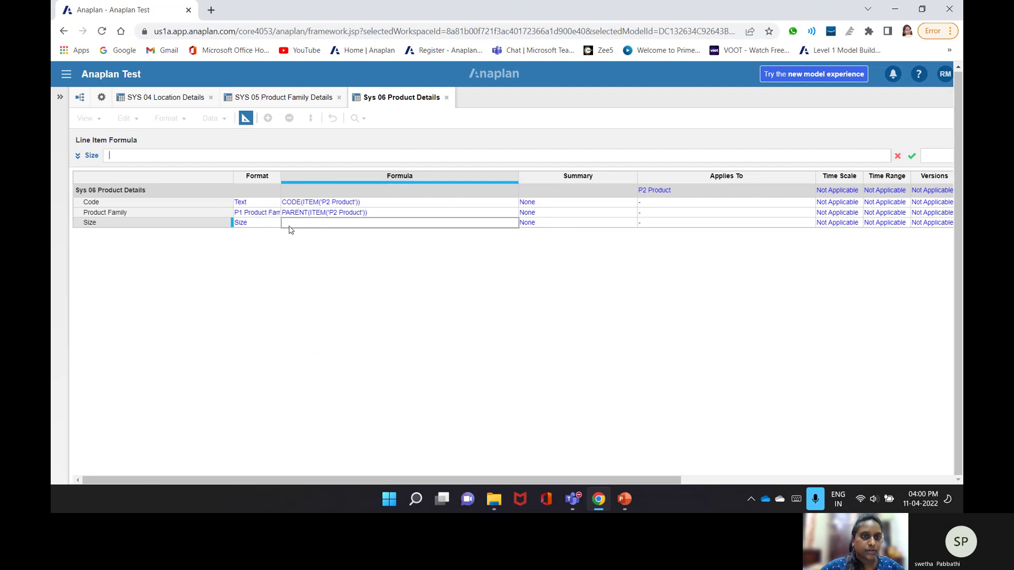
left_click(101, 98)
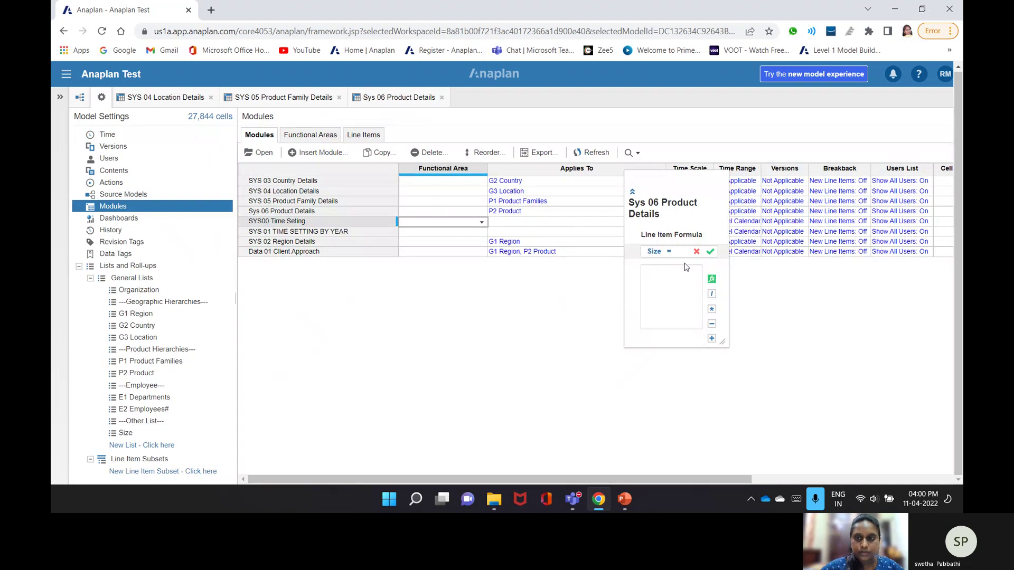
left_click(697, 252)
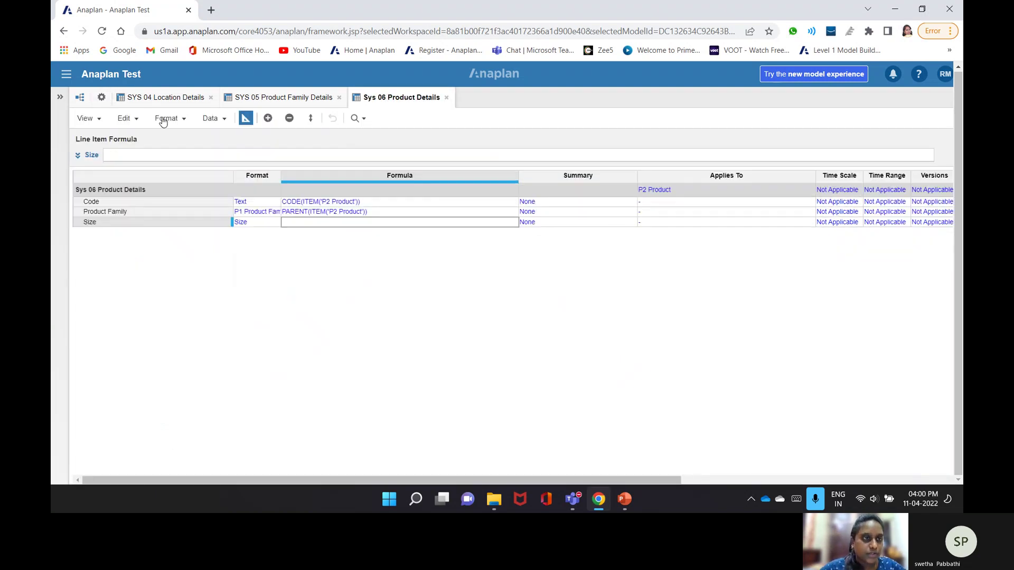
- Close the Sys 06 and SYS 05 module tabs and insert a new module from Modules
left_click(447, 98)
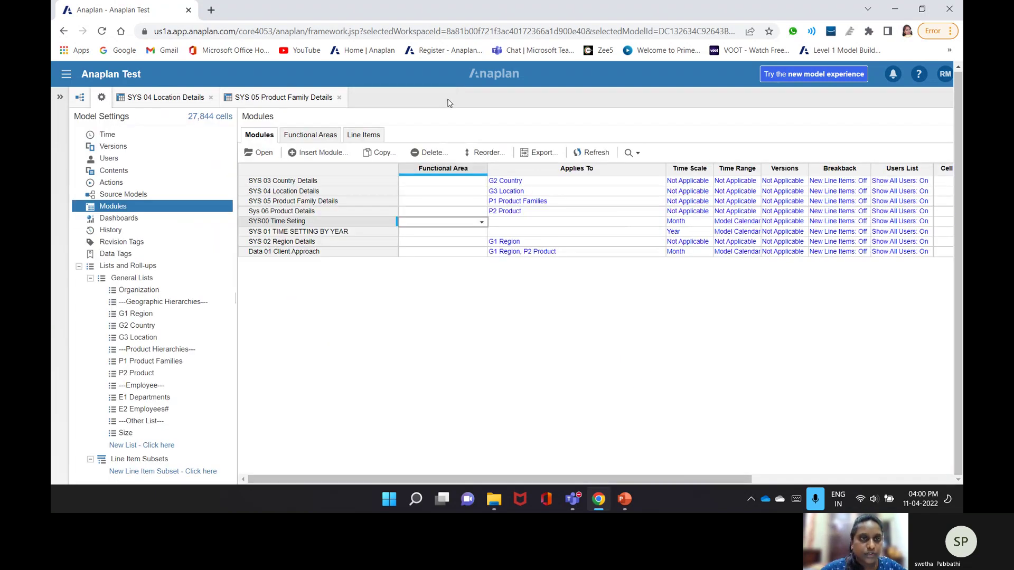
left_click(339, 99)
left_click(216, 98)
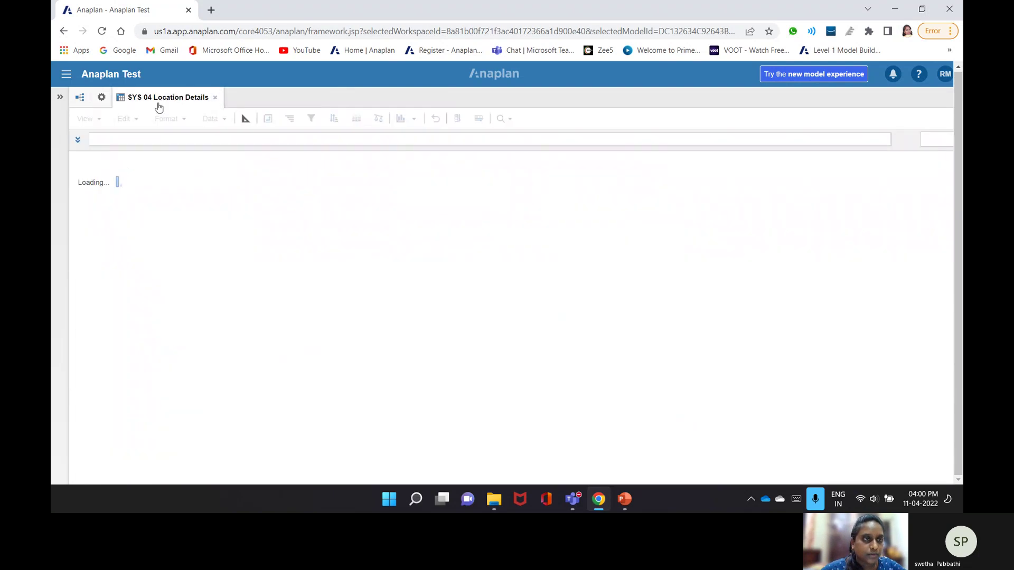
left_click(109, 101)
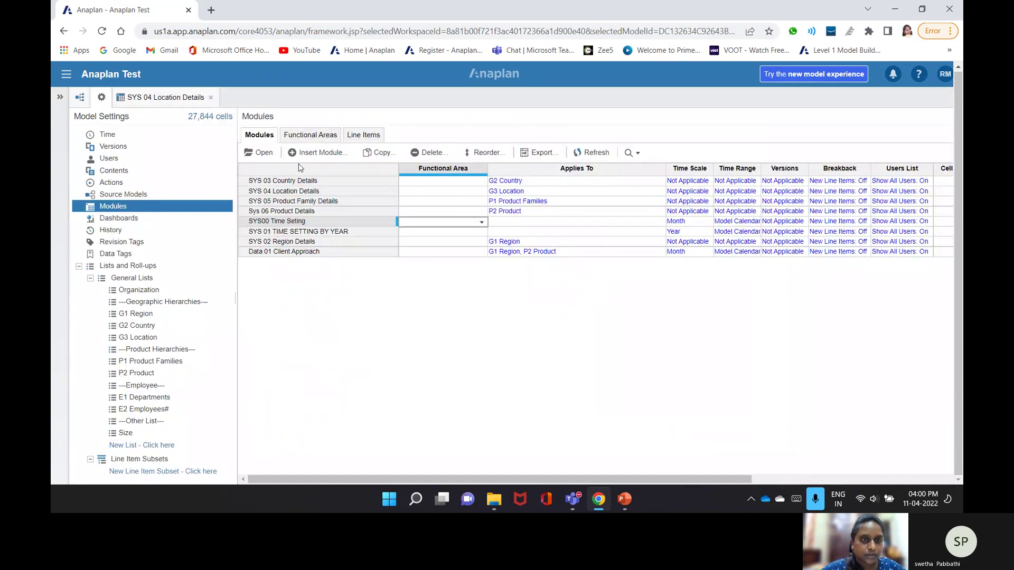
left_click(305, 154)
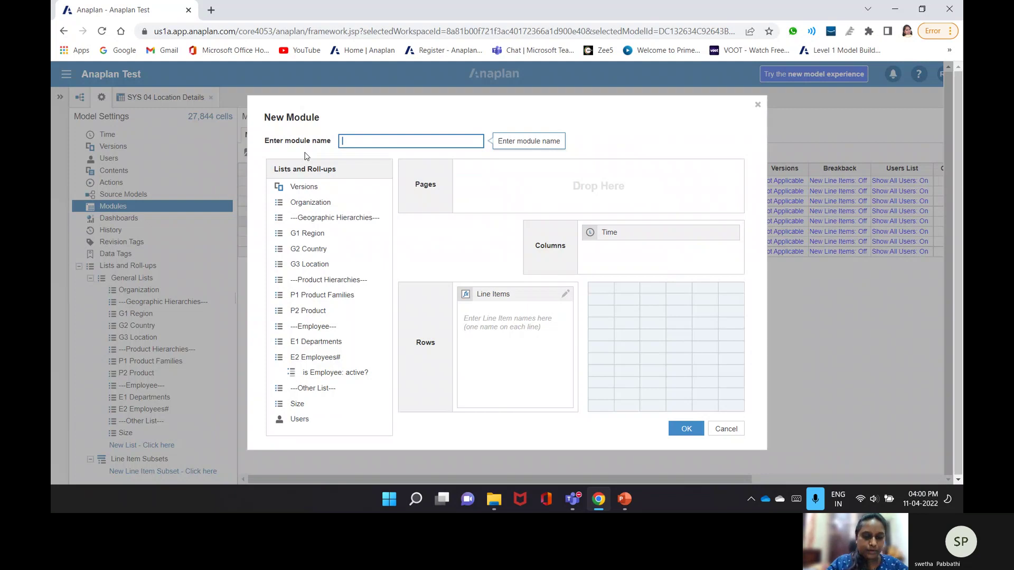
- Name the new module 'Rev01Price Book'
type("Revo")
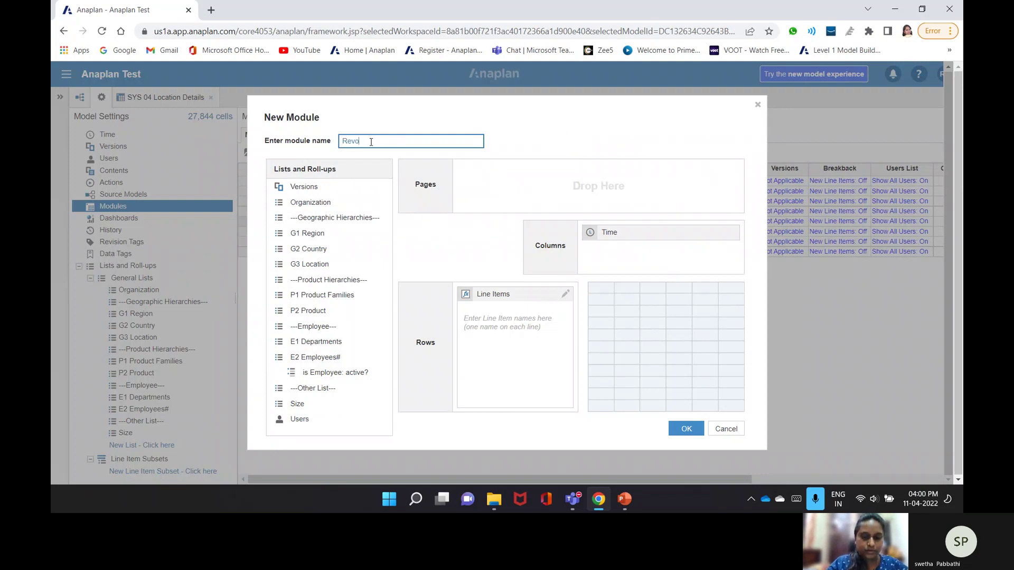
key("BackSpace")
type("01Price")
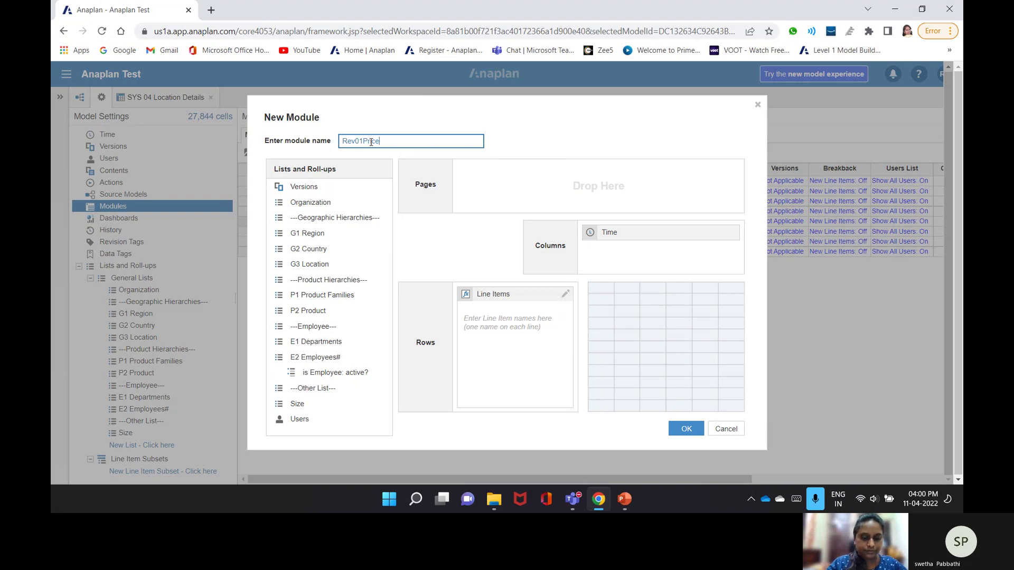
type(" Book")
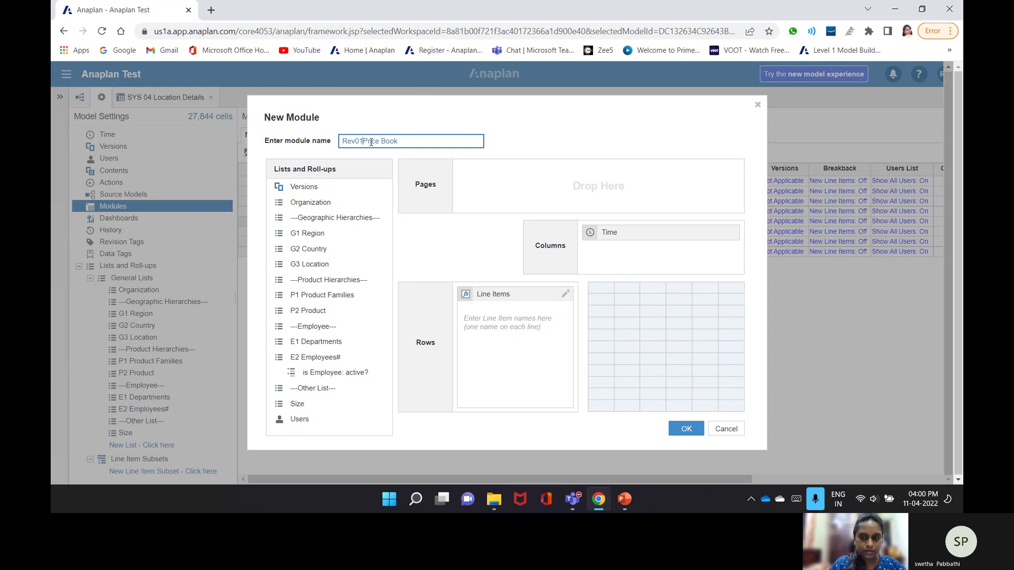
key("Delete")
key("Delete")
key("Delete")
key("Delete")
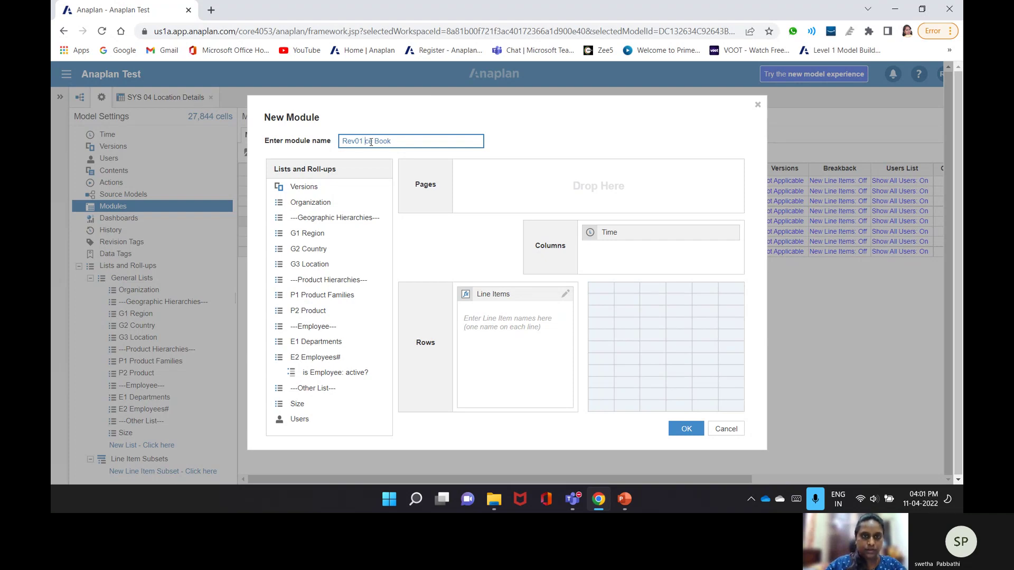
key("ctrl+z")
key("ctrl+z")
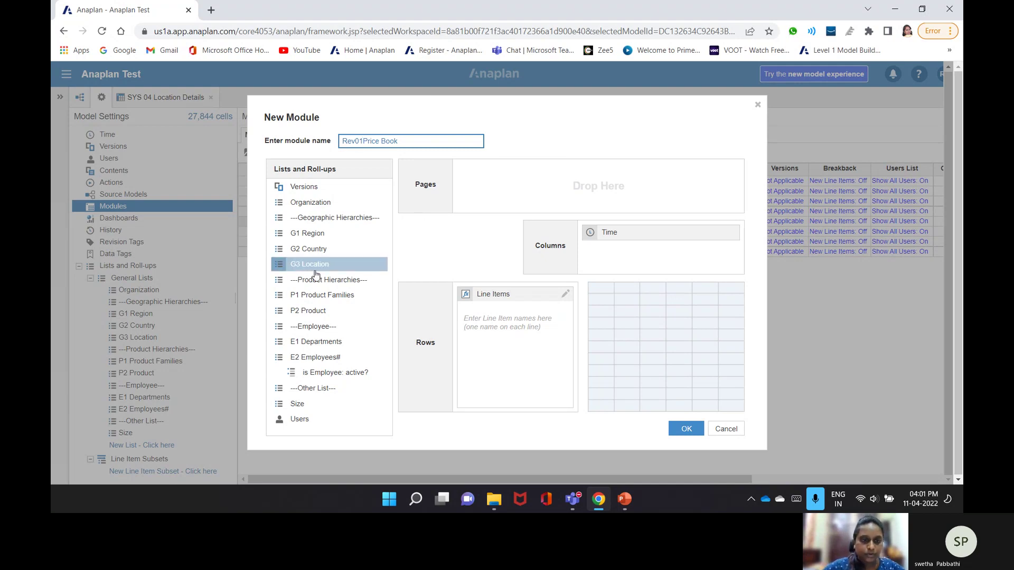
- Place P2 Product and G3 Location in pages and add line items Unit Price and Unit Cost
left_click_drag(316, 266, 636, 195)
left_click(491, 333)
type("Unit")
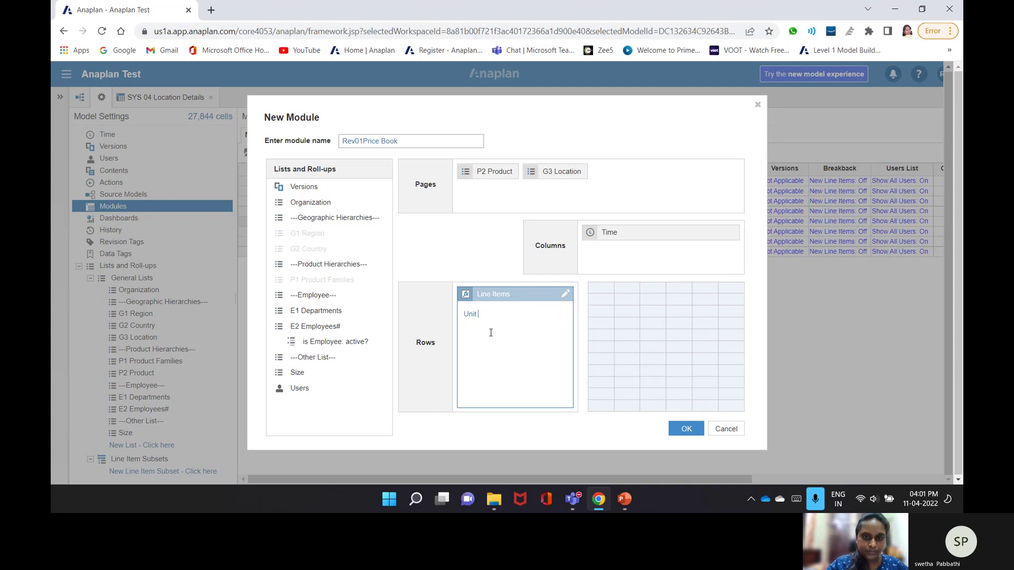
type(" Pri")
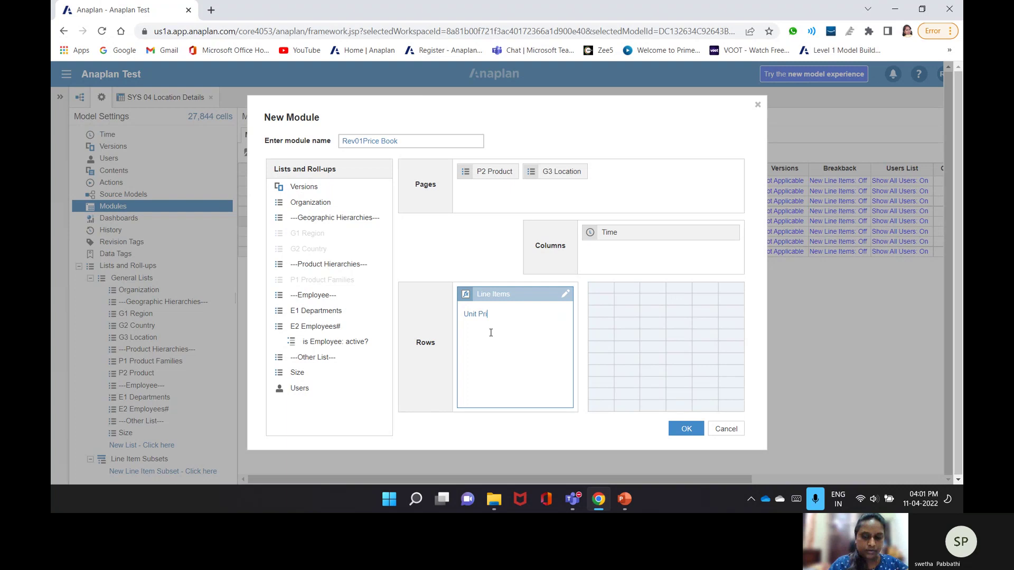
type("ce")
key("Return")
type("Unit C")
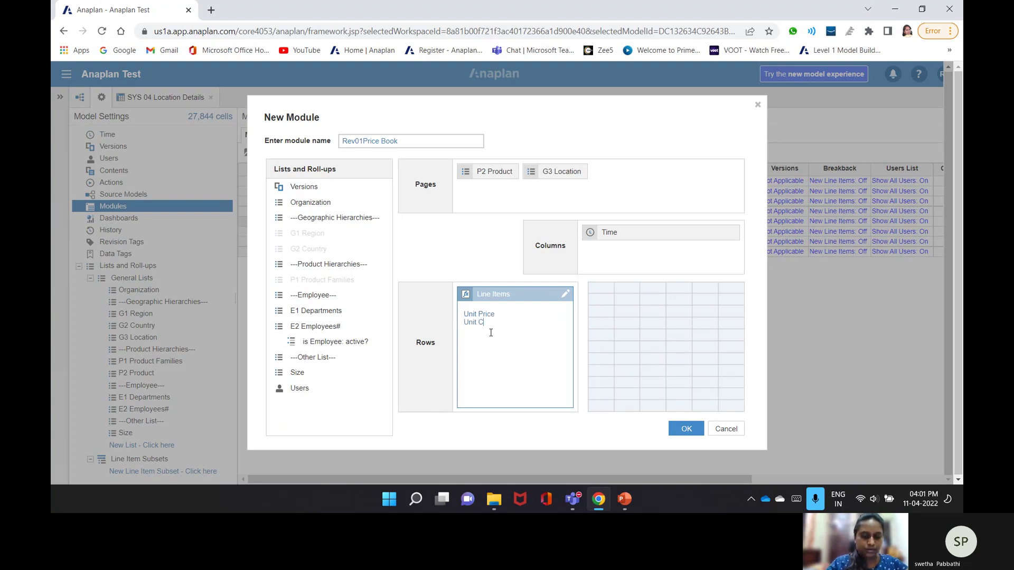
type("ost")
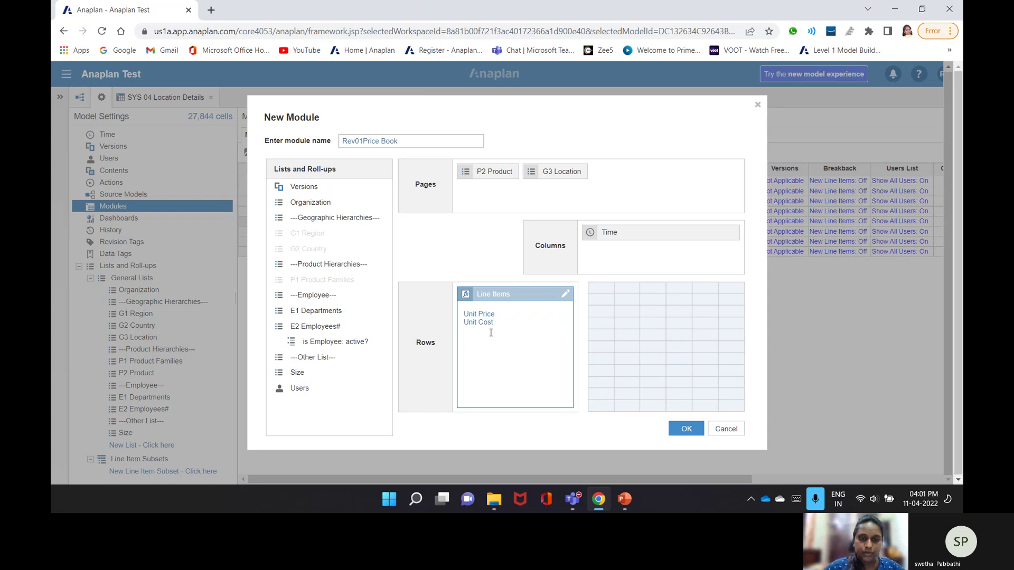
left_click(633, 247)
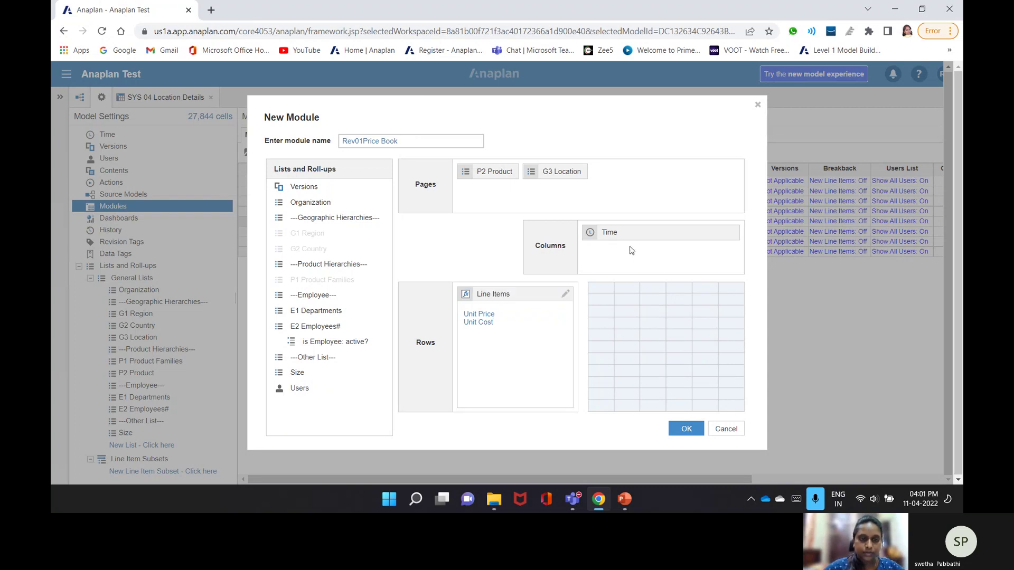
- Remove Time, move G3 Location to columns, and create the module
left_click(624, 235)
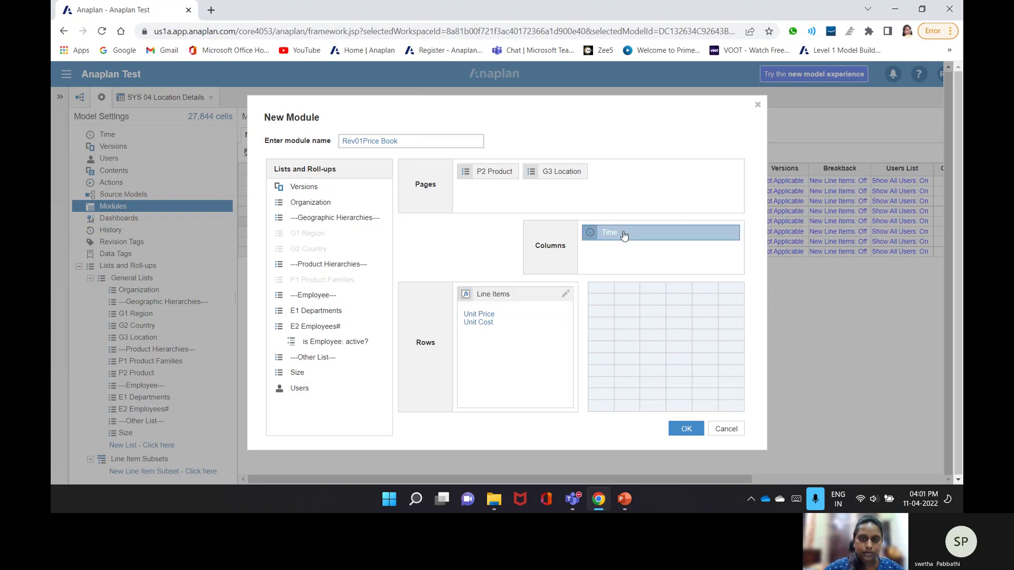
left_click_drag(624, 236, 318, 376)
left_click_drag(561, 171, 664, 274)
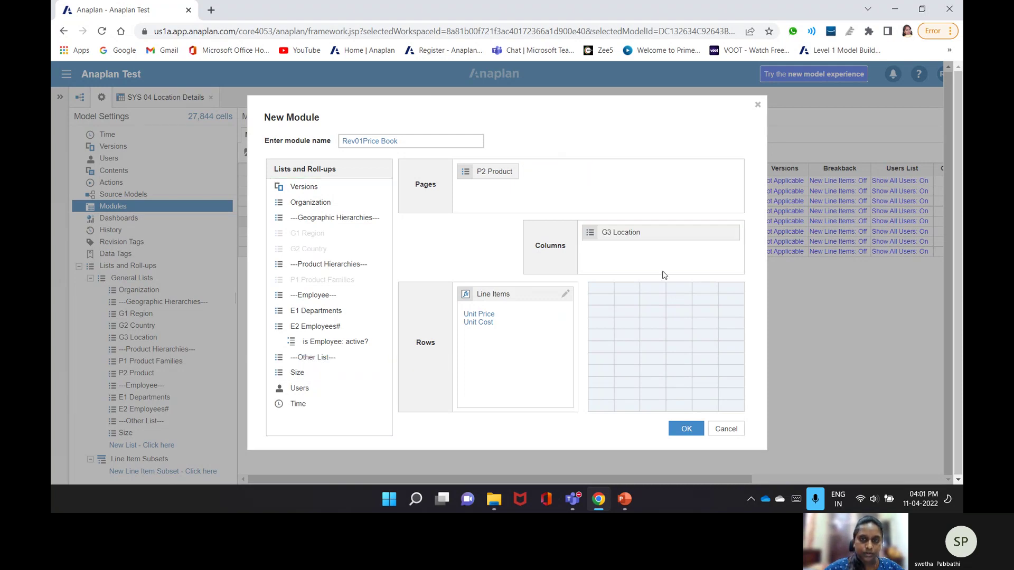
left_click(560, 327)
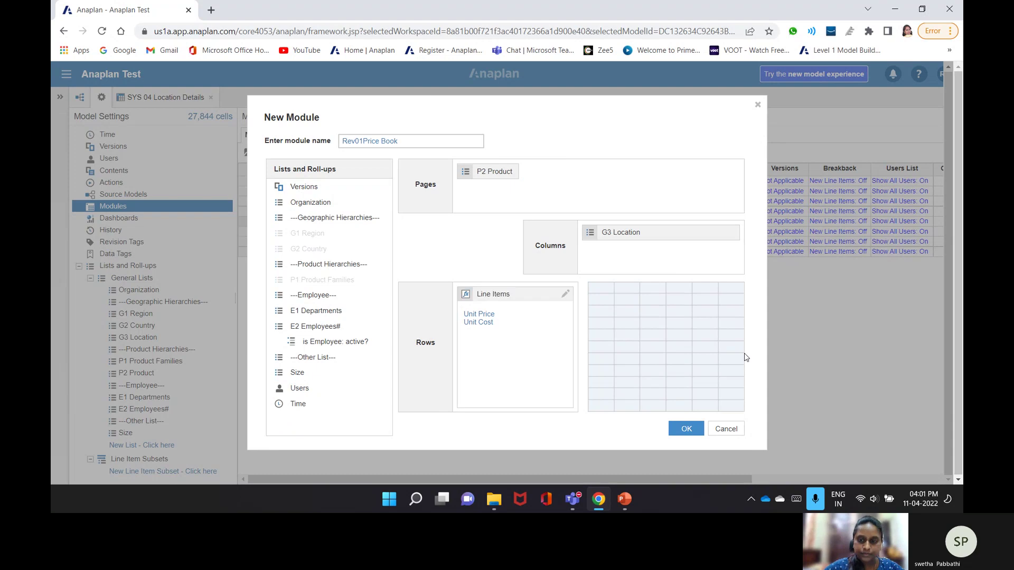
left_click(682, 428)
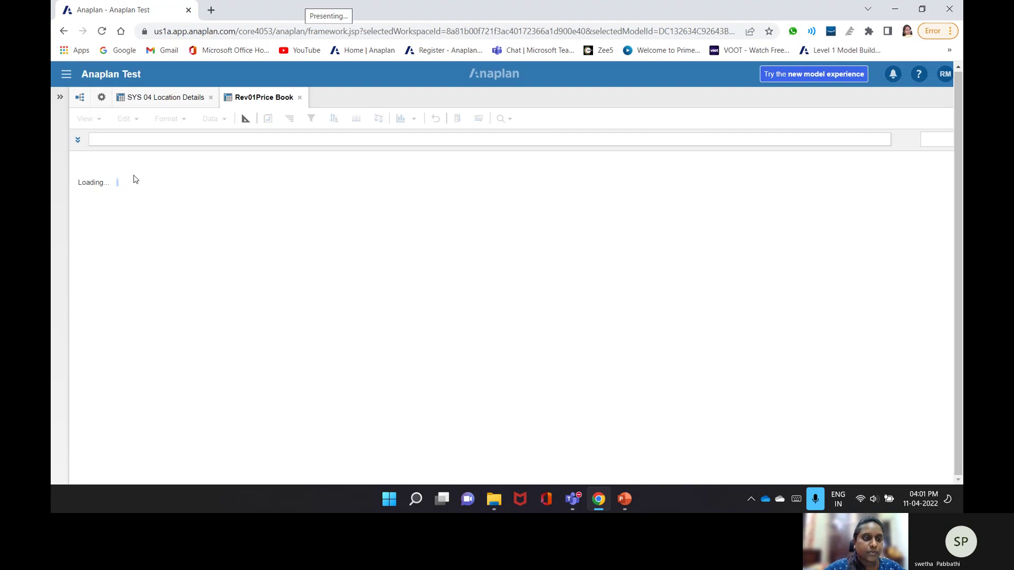
- Format Unit Price as USD currency with 2 decimal places in blueprint view
left_click(244, 121)
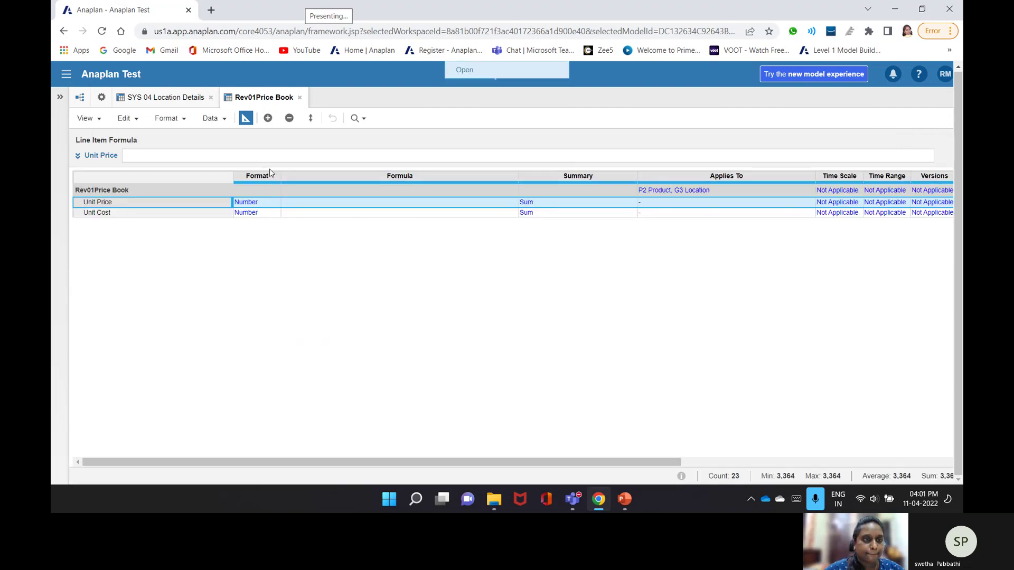
double_click(274, 203)
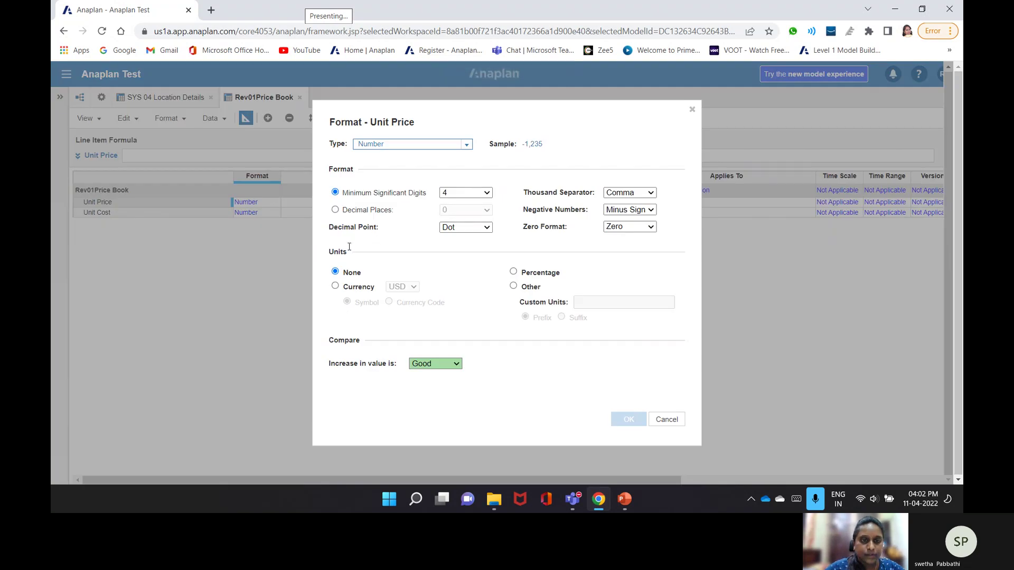
left_click(343, 287)
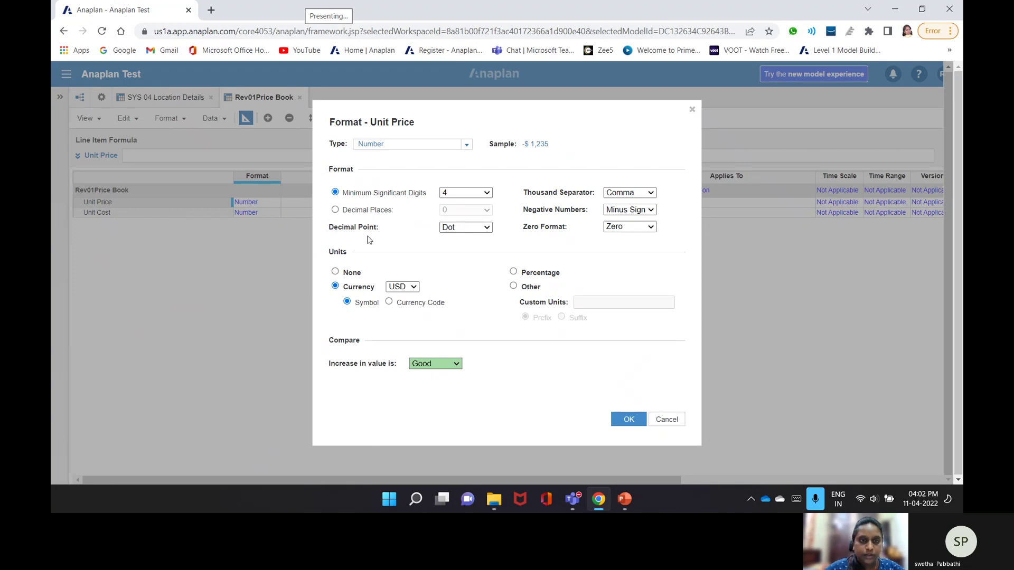
left_click(335, 210)
left_click(465, 210)
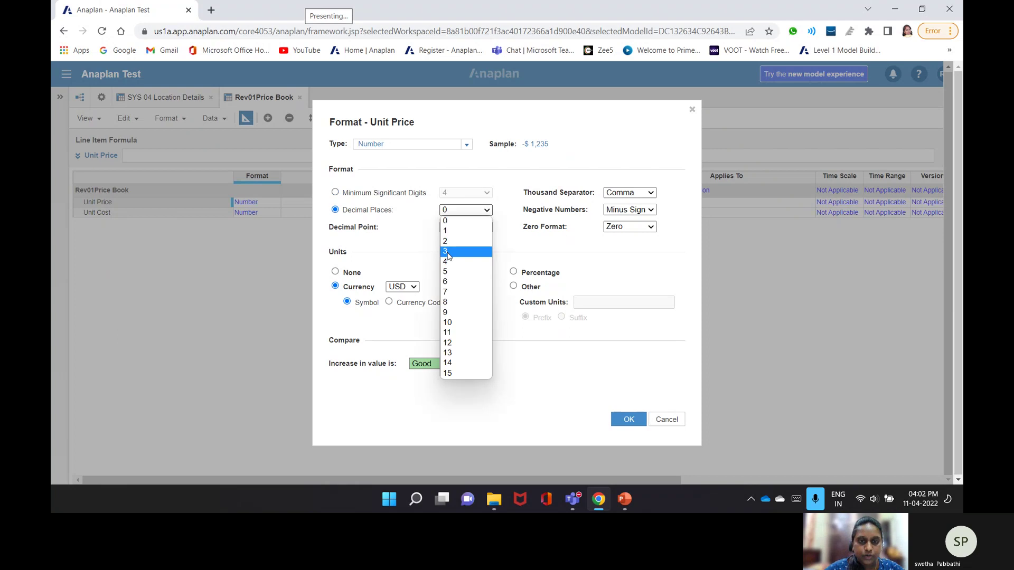
left_click(446, 241)
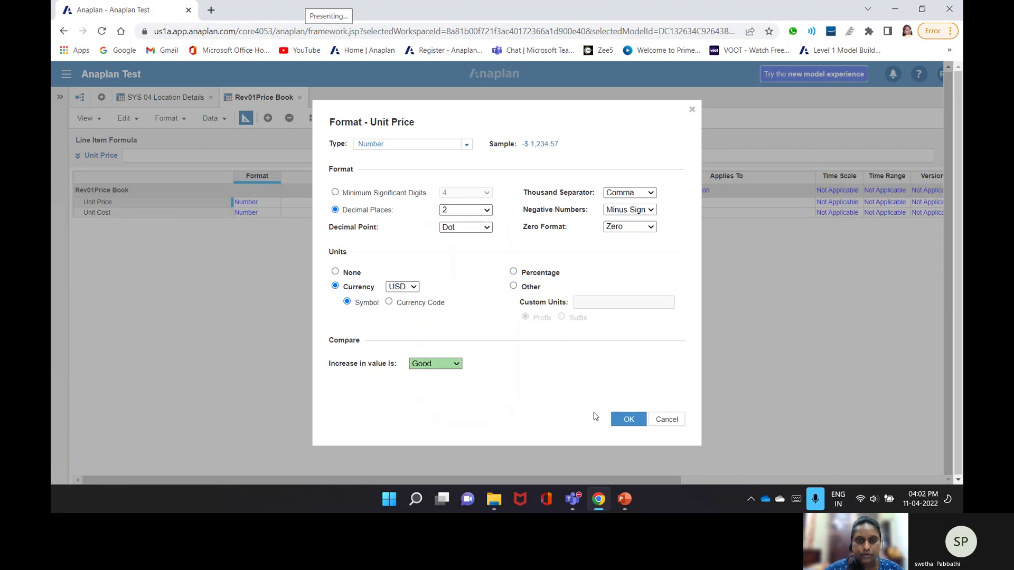
left_click(623, 419)
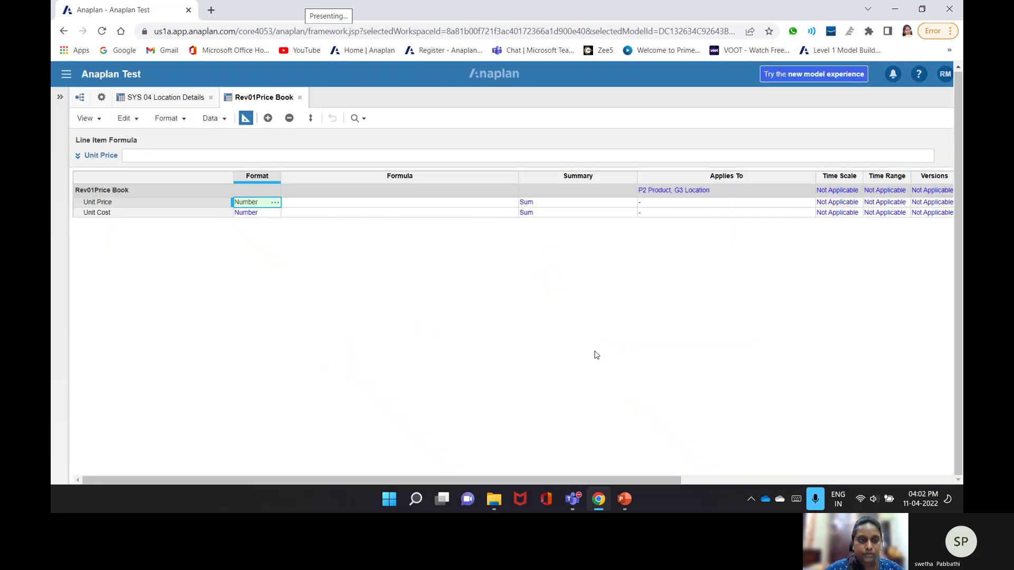
- Edit Unit Cost's format, clearing its currency unit, and return to the grid view
left_click(275, 212)
left_click(335, 286)
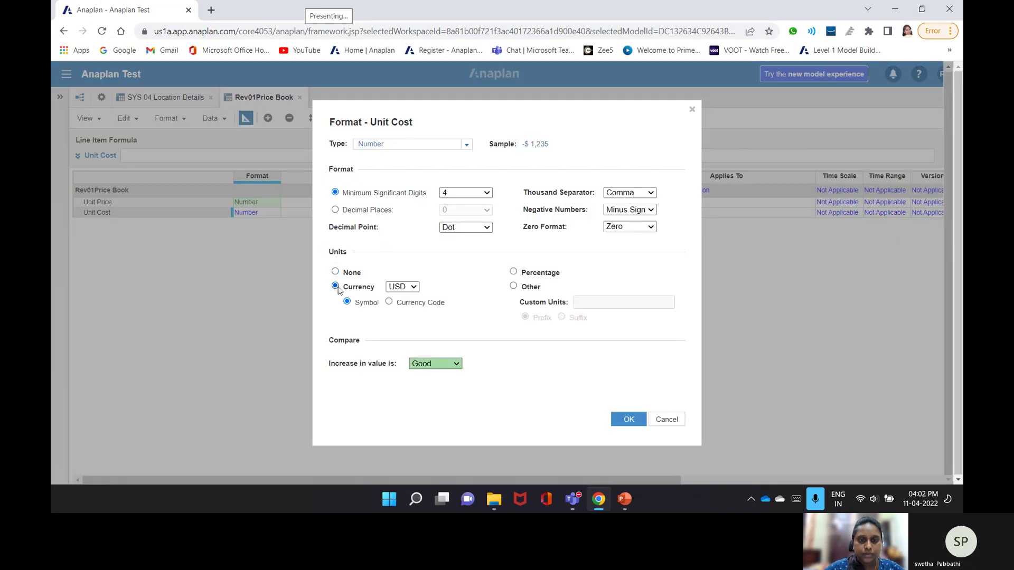
left_click(334, 272)
left_click(335, 210)
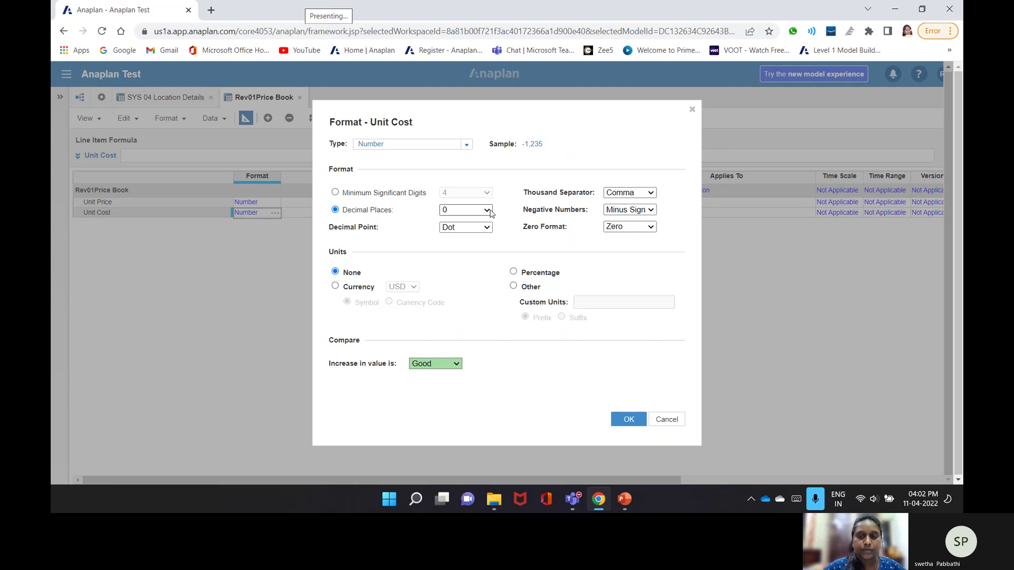
left_click(628, 419)
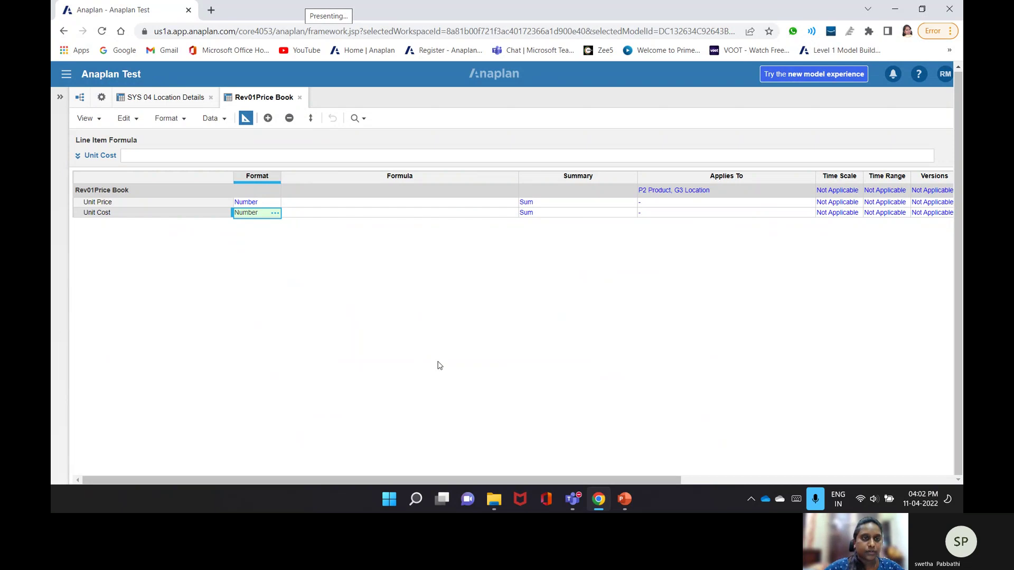
left_click(245, 119)
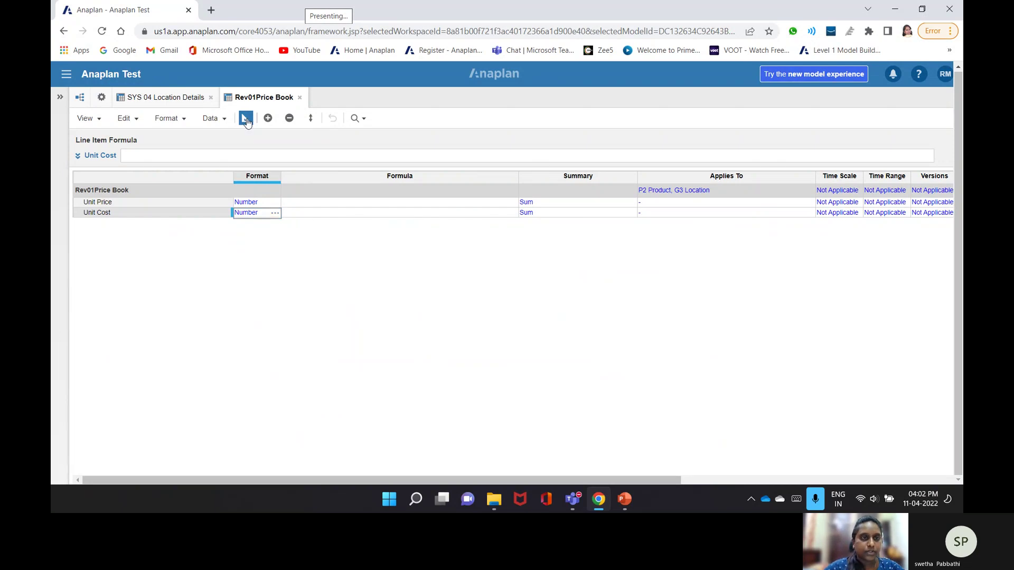
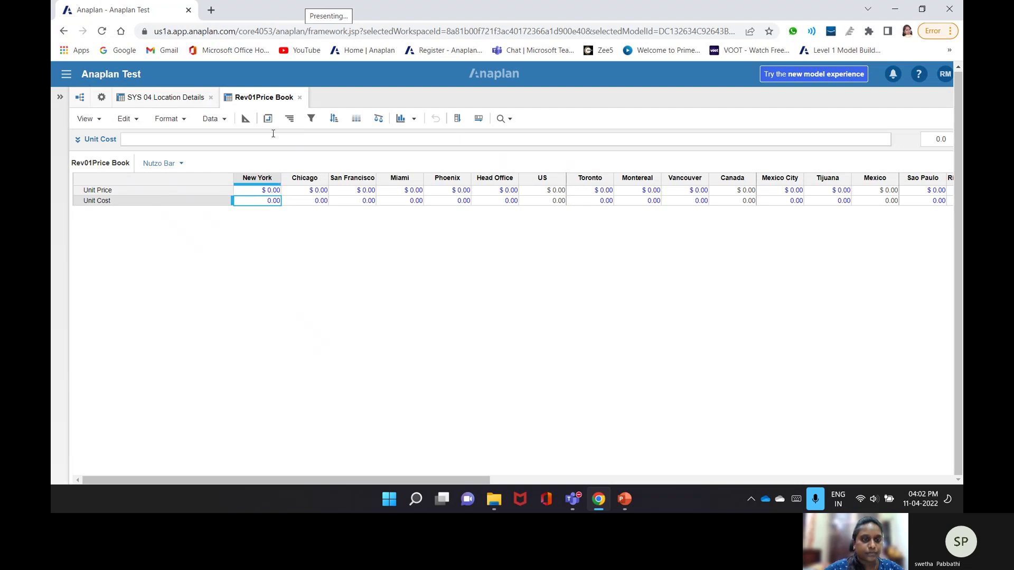
- Format Unit Cost as USD currency in blueprint view, then check New York's Unit Cost cell
left_click(245, 119)
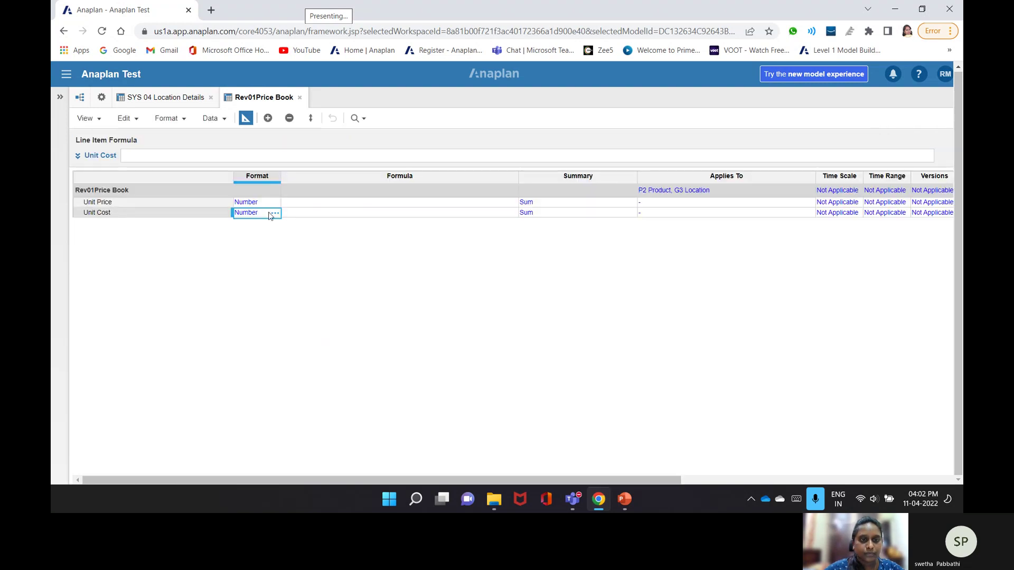
left_click(273, 213)
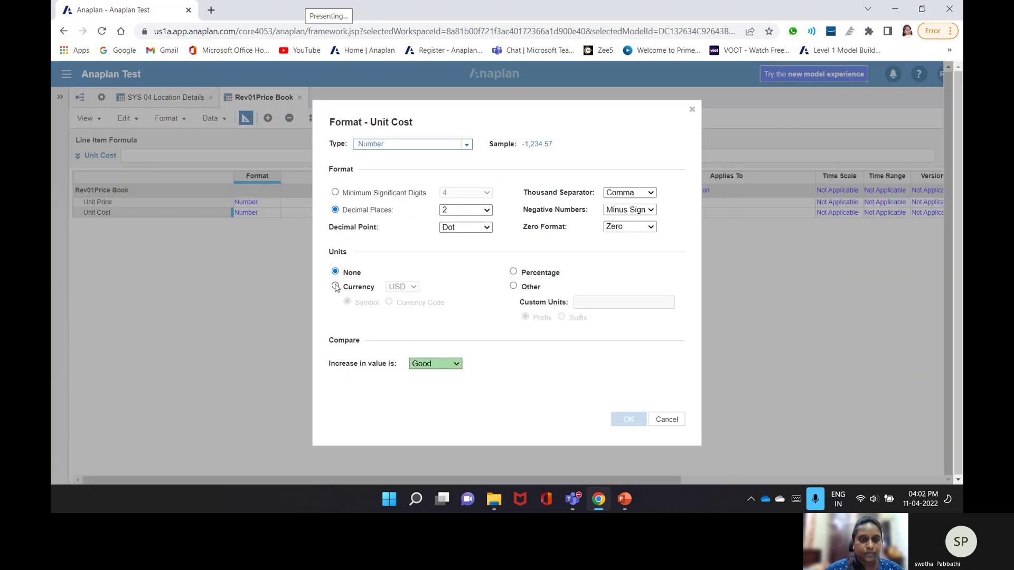
left_click(336, 287)
left_click(629, 419)
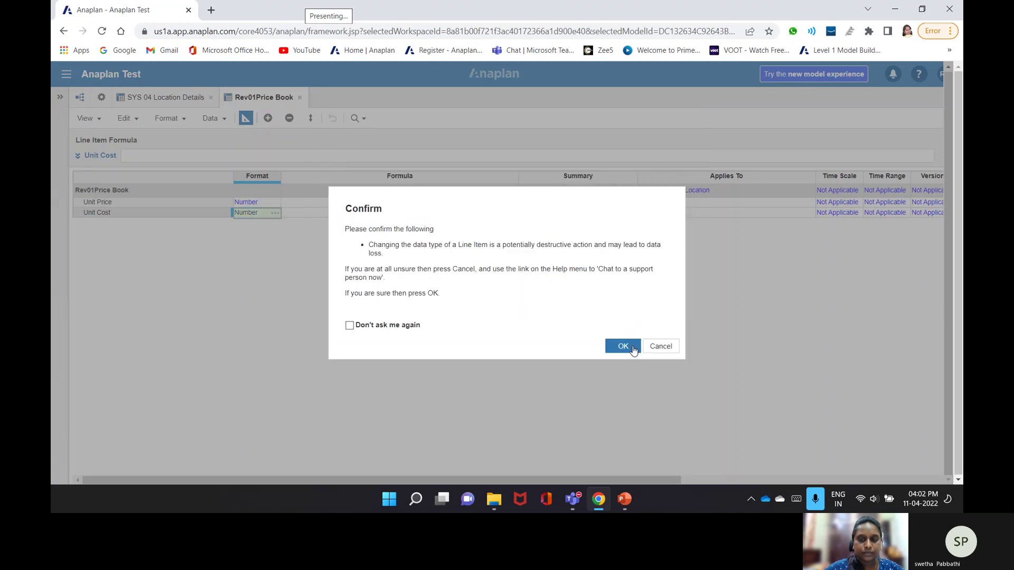
left_click(632, 349)
left_click(258, 100)
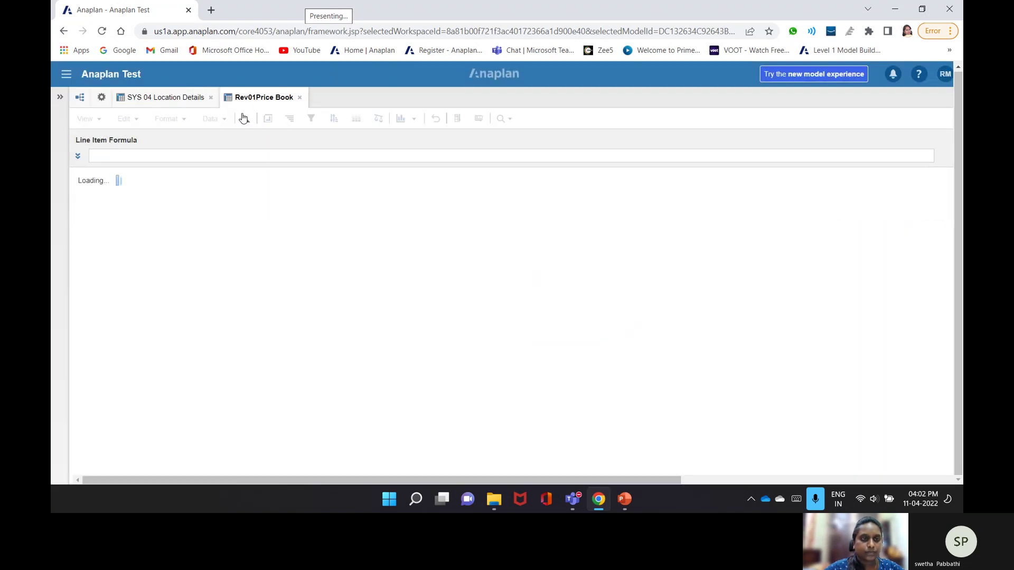
left_click(264, 200)
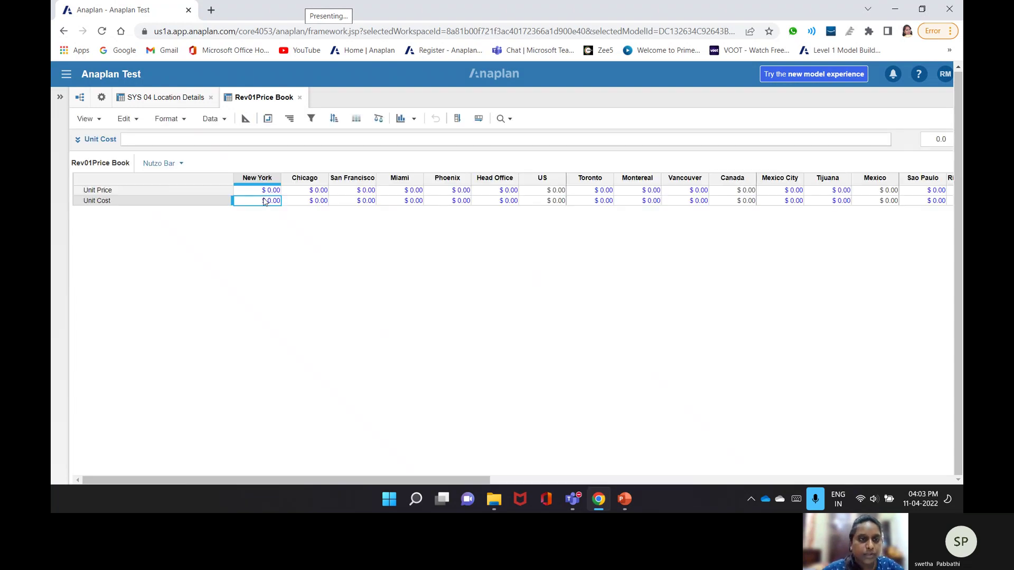
- Upload the PriceBook file as a new import source for the module
left_click(224, 124)
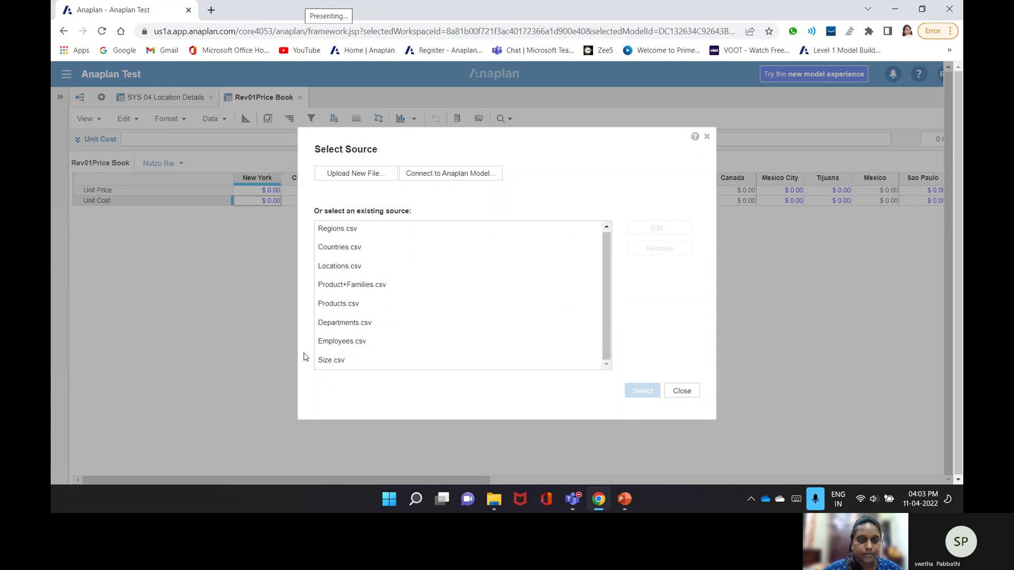
left_click(356, 173)
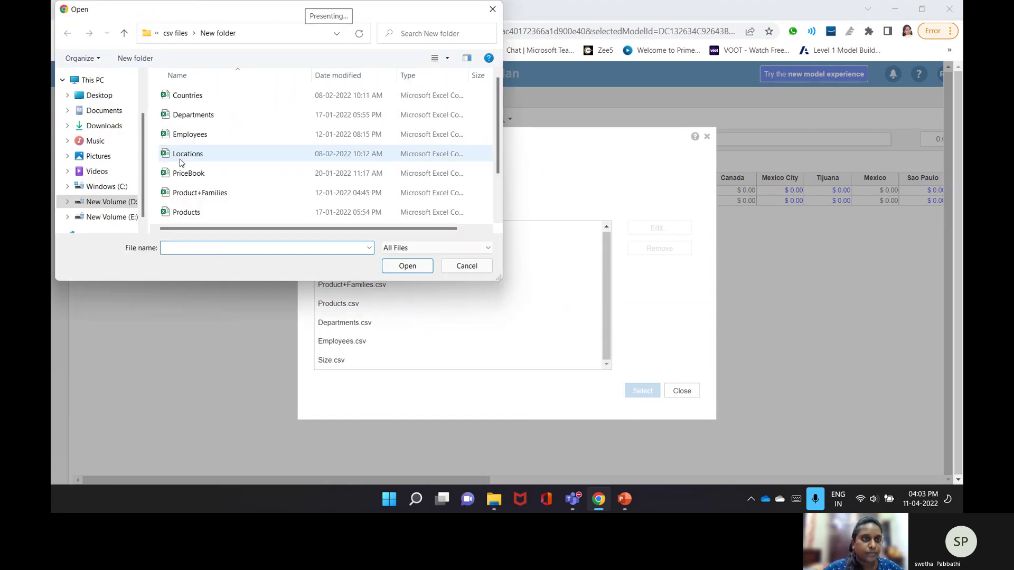
scroll(185, 153, "down", 1)
left_click(204, 123)
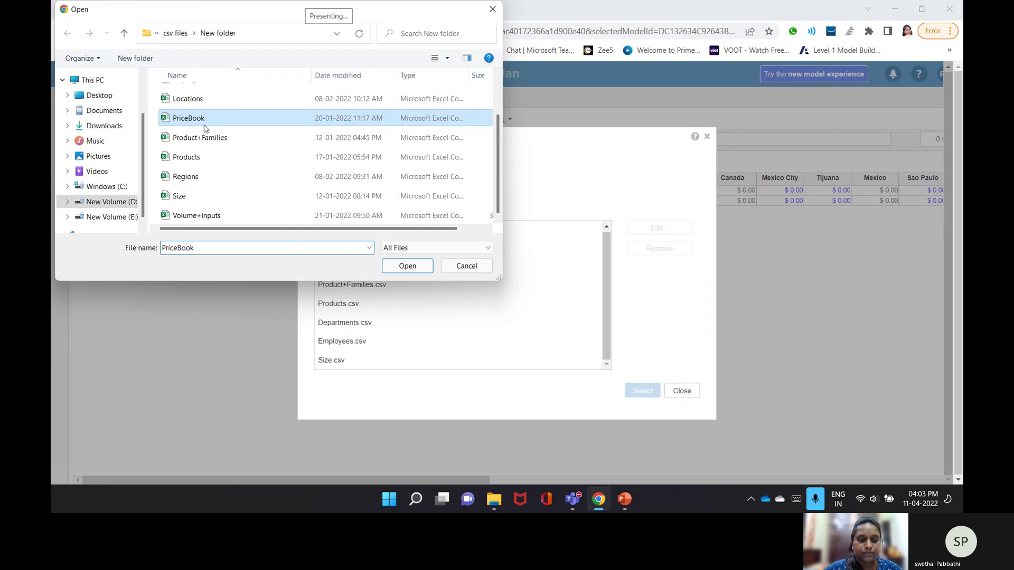
left_click(407, 266)
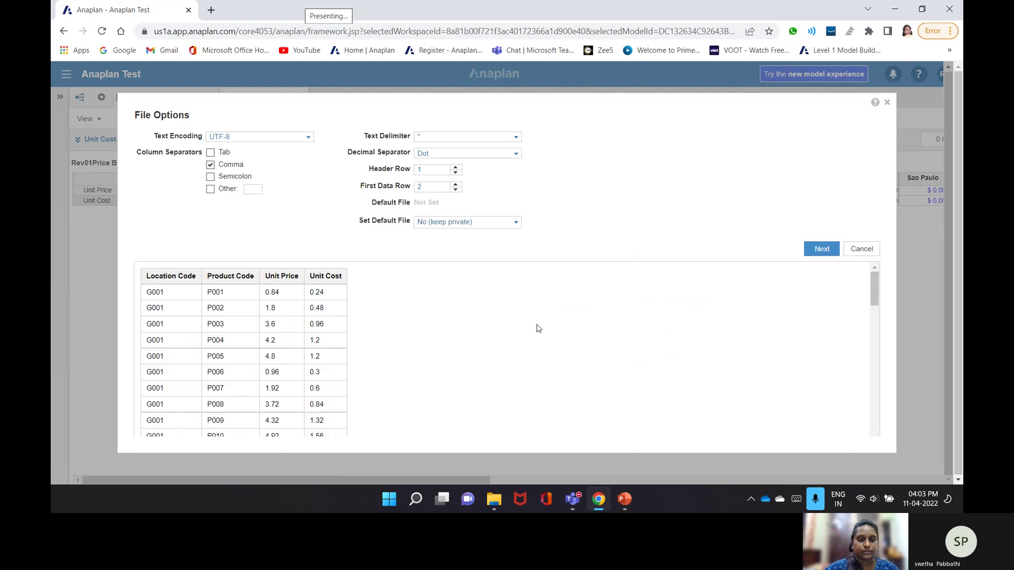
- Make PriceBook the admins-only default import file and confirm
left_click(515, 222)
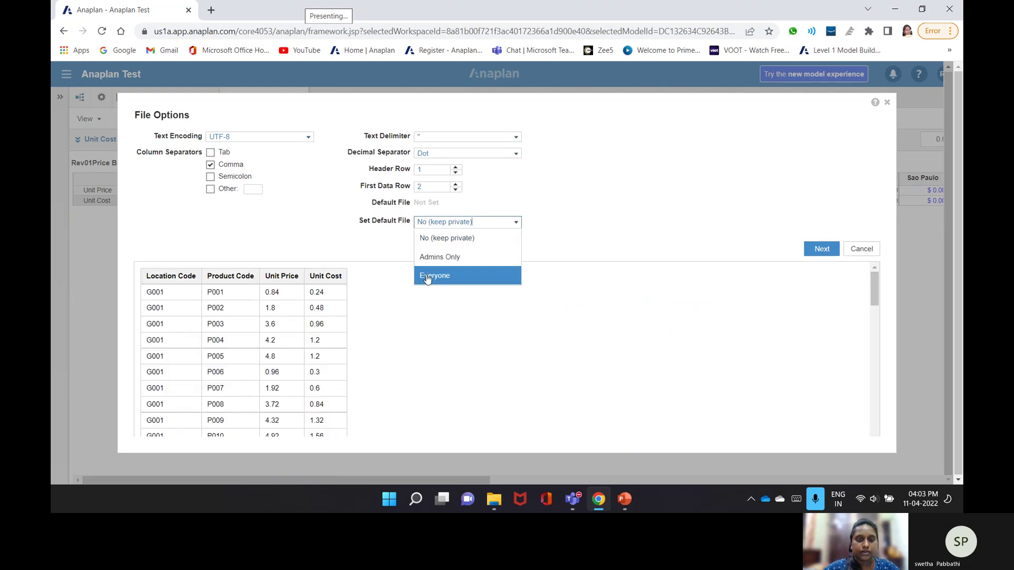
left_click(435, 258)
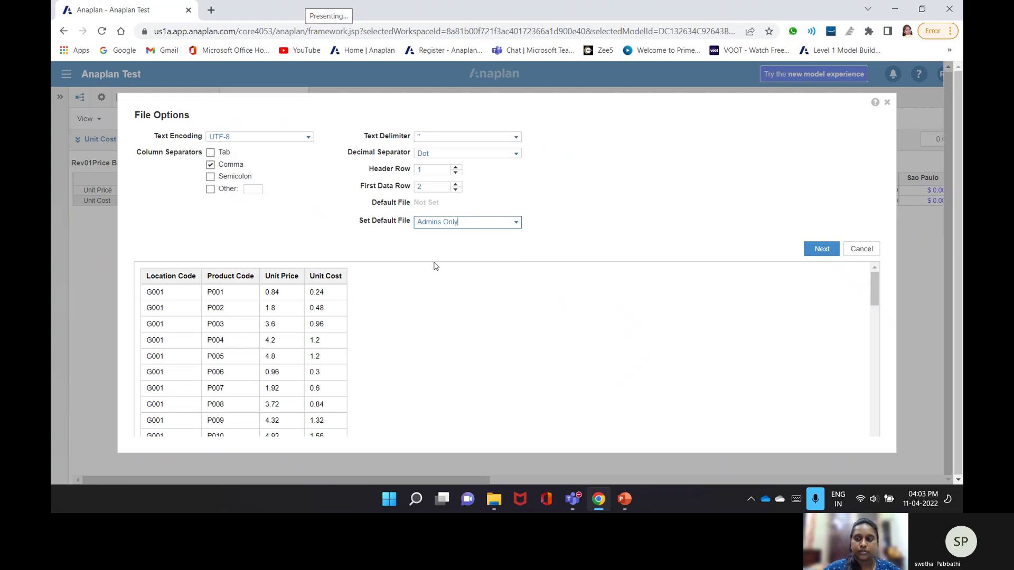
left_click(817, 251)
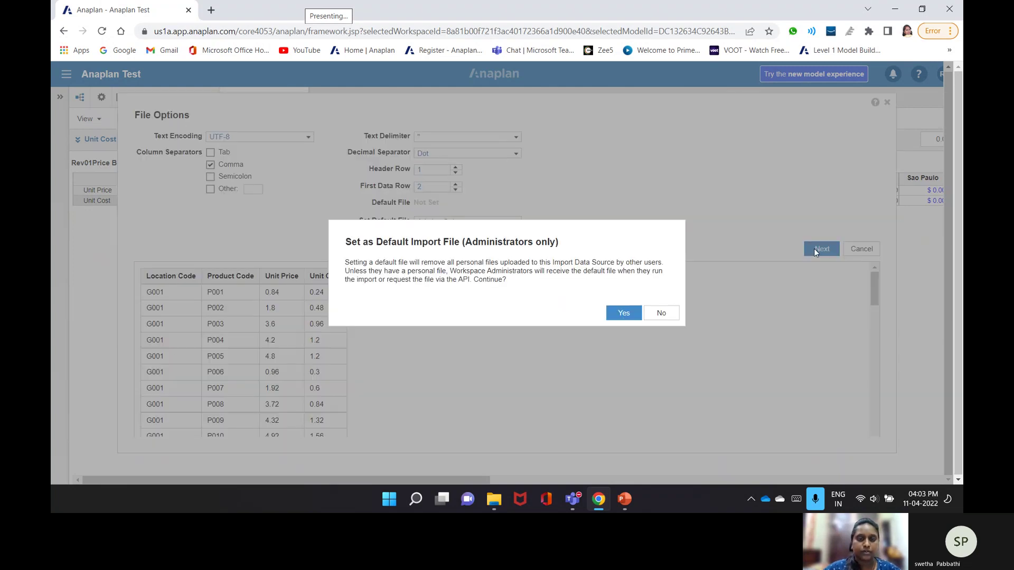
left_click(631, 311)
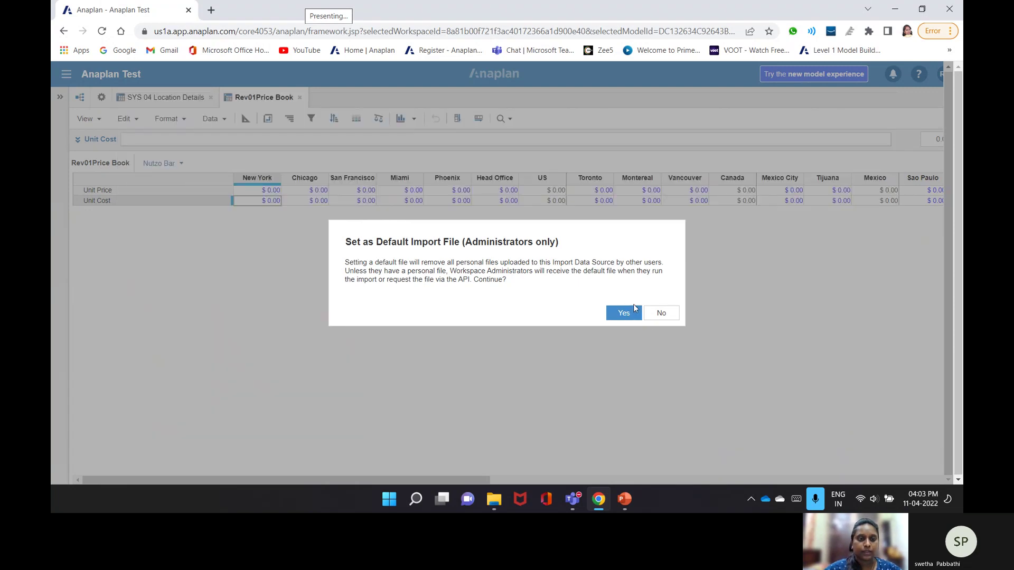
left_click(634, 307)
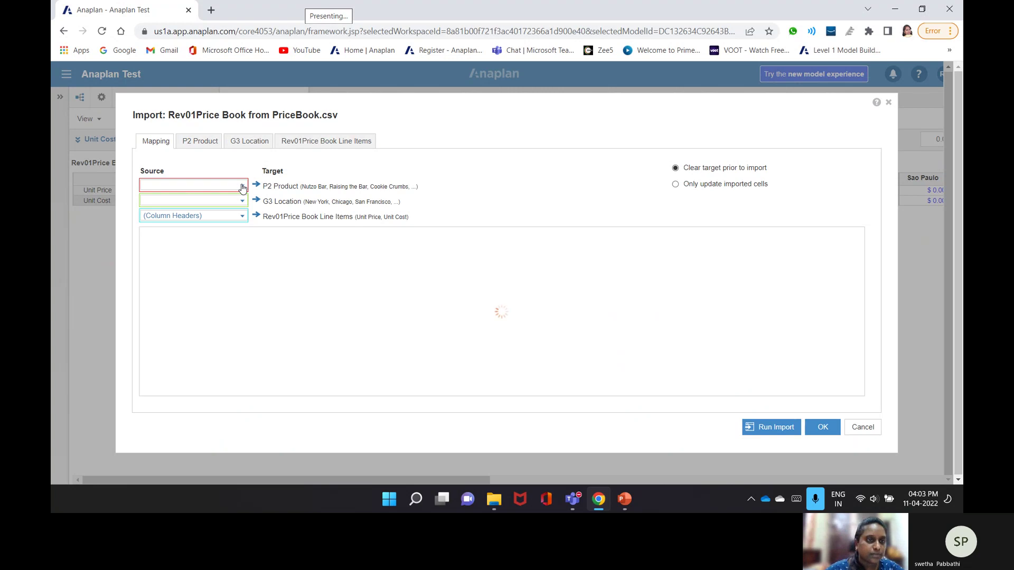
- Map Product Code to P2 Product and Location Code to G3 Location
left_click(243, 186)
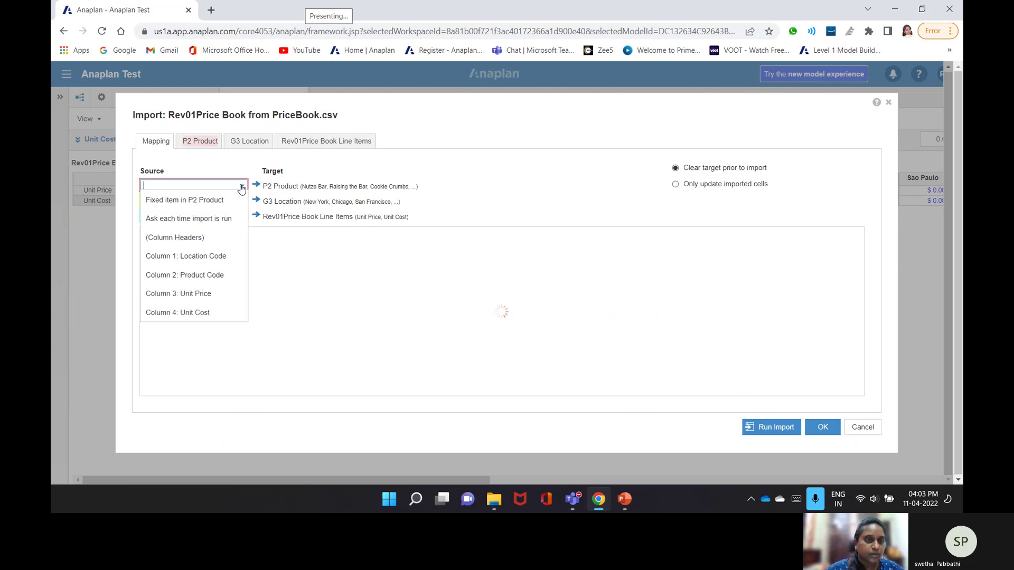
left_click(211, 257)
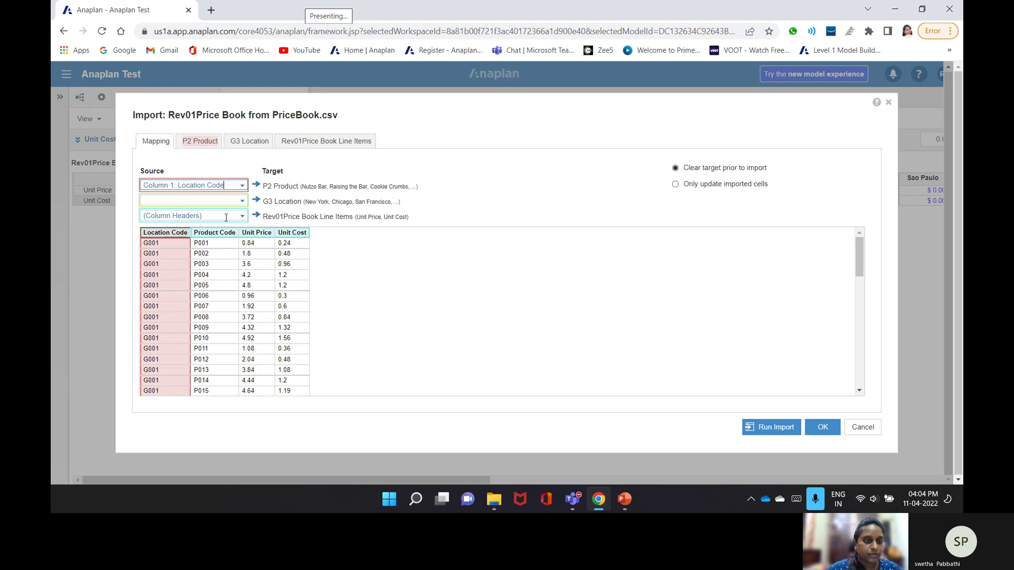
left_click(241, 201)
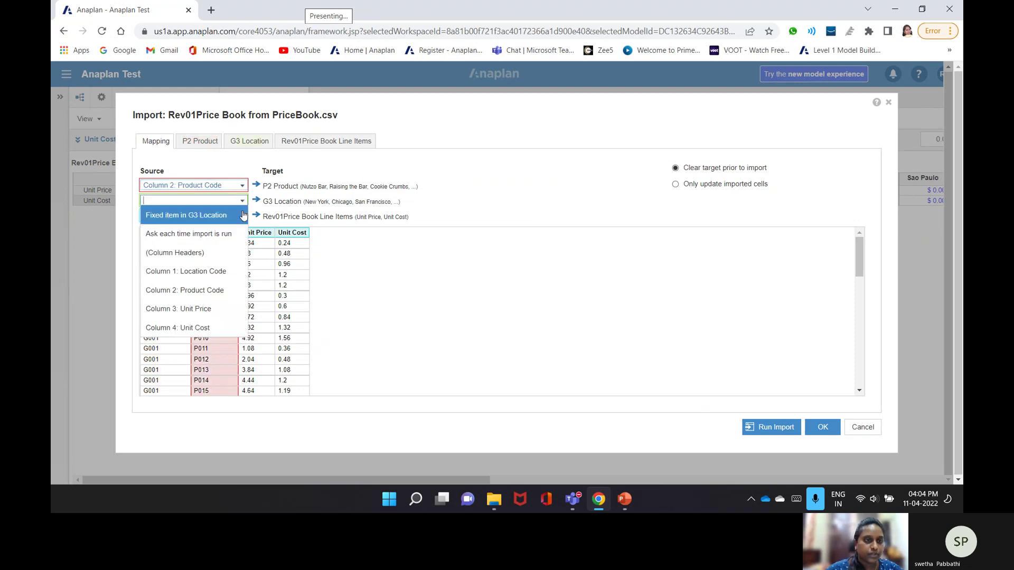
left_click(216, 271)
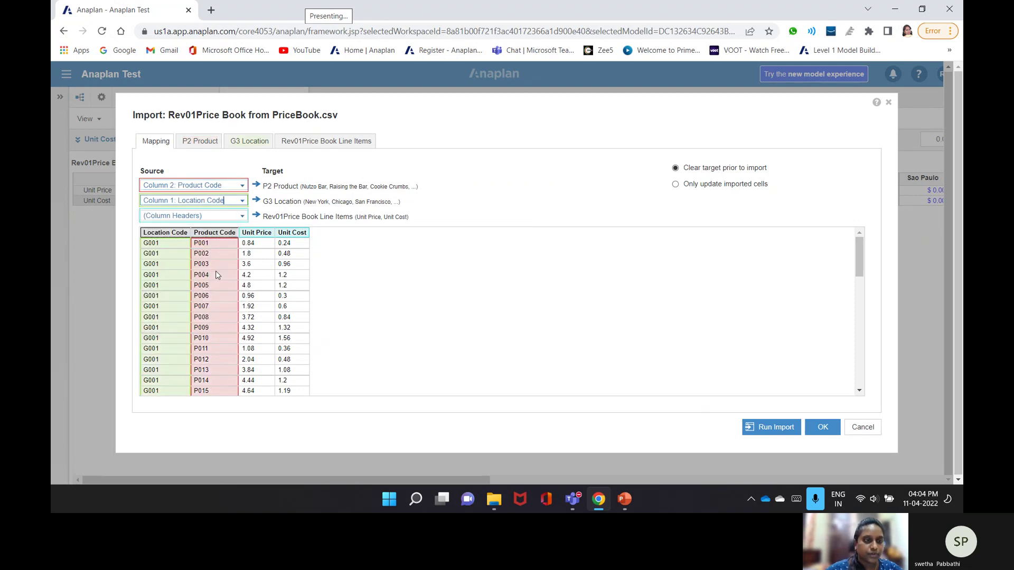
- Review product and location matches, map Unit Price, and import the 2120 values
left_click(195, 142)
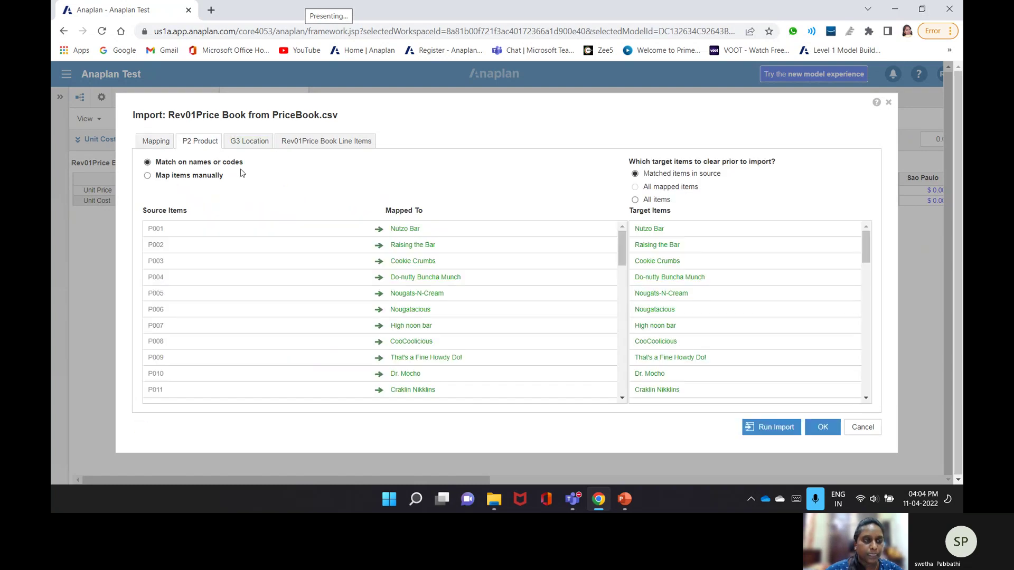
scroll(450, 281, "down", 1)
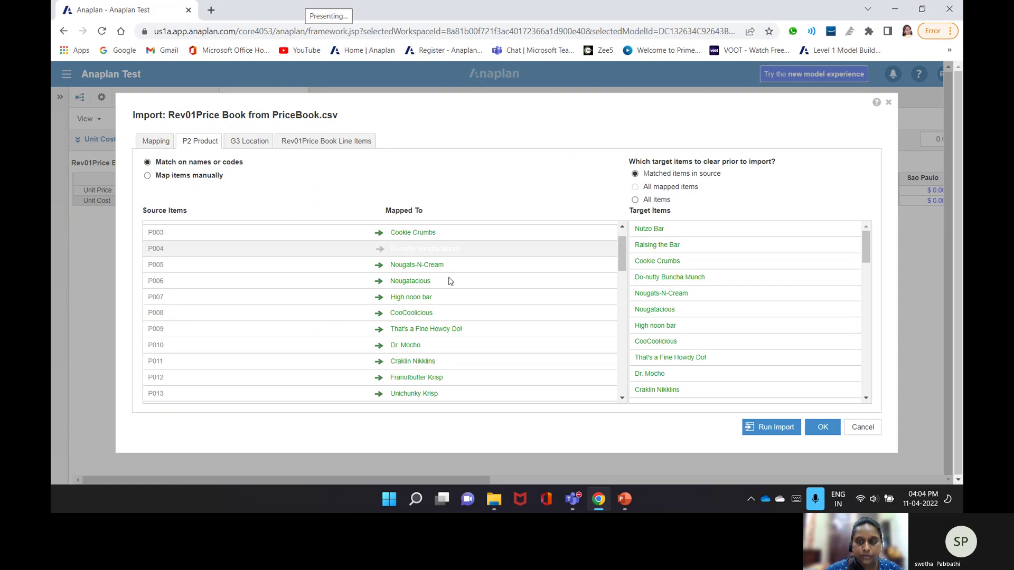
scroll(450, 281, "down", 12)
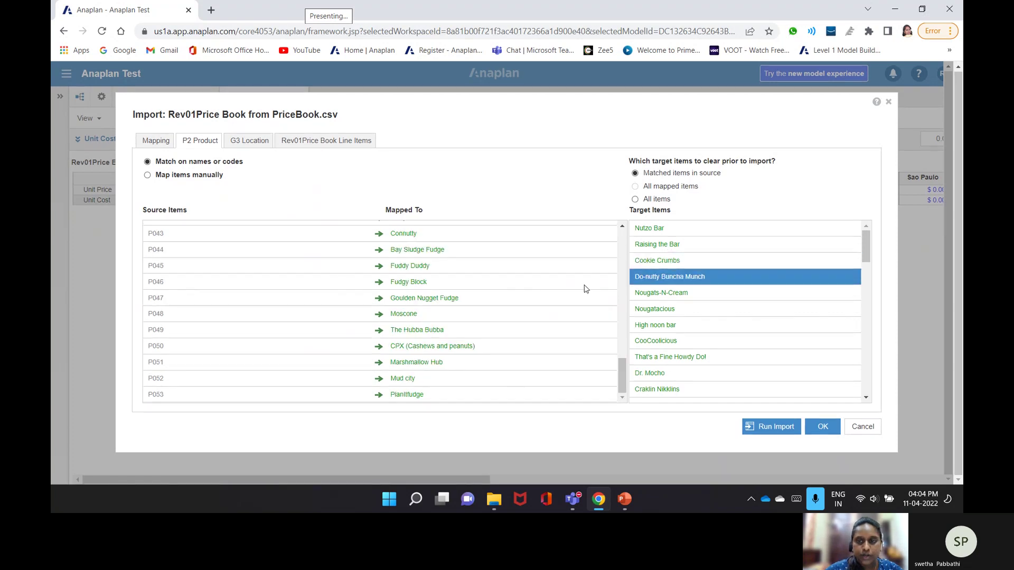
left_click(252, 141)
scroll(449, 280, "down", 9)
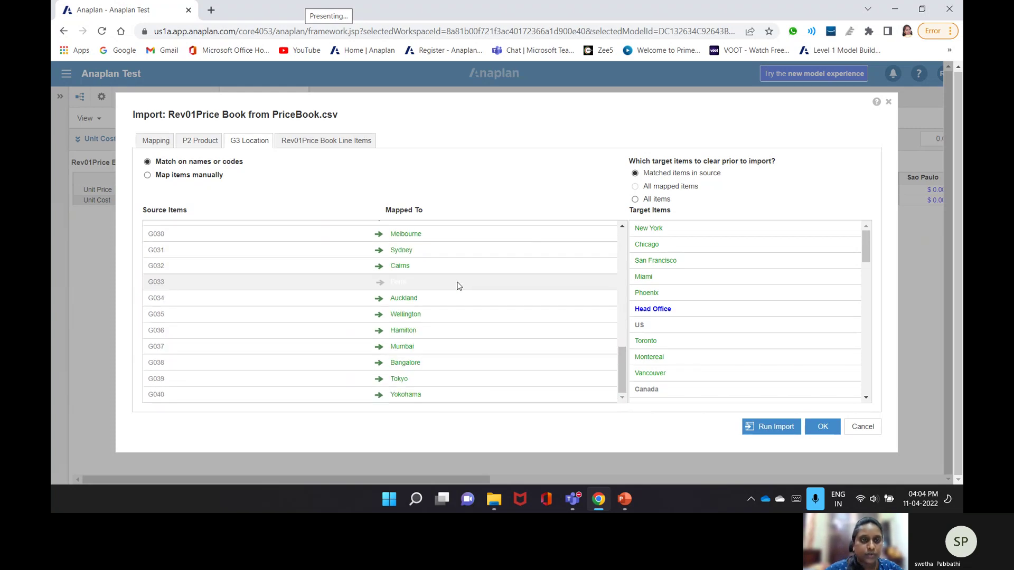
left_click(327, 141)
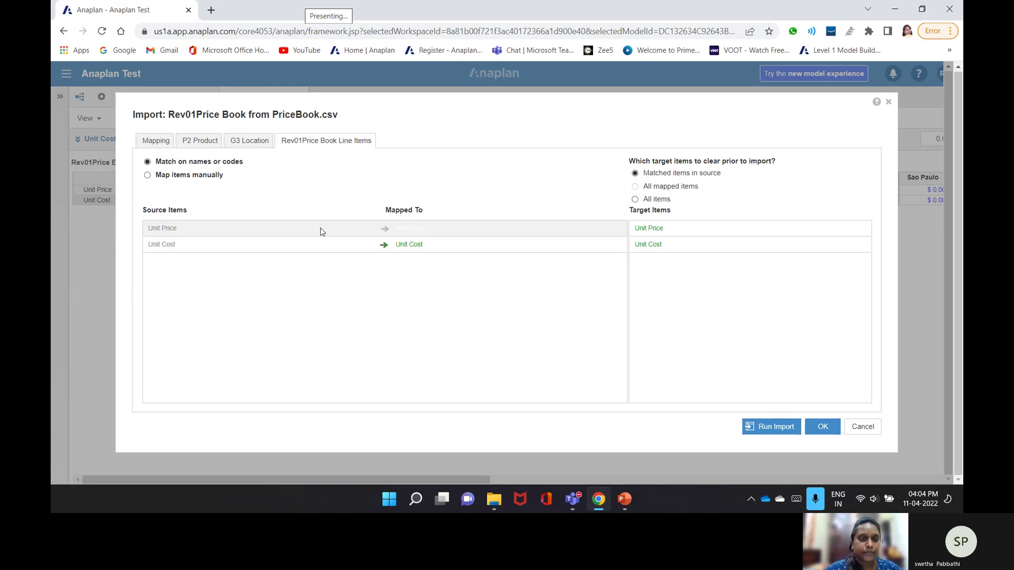
left_click(321, 231)
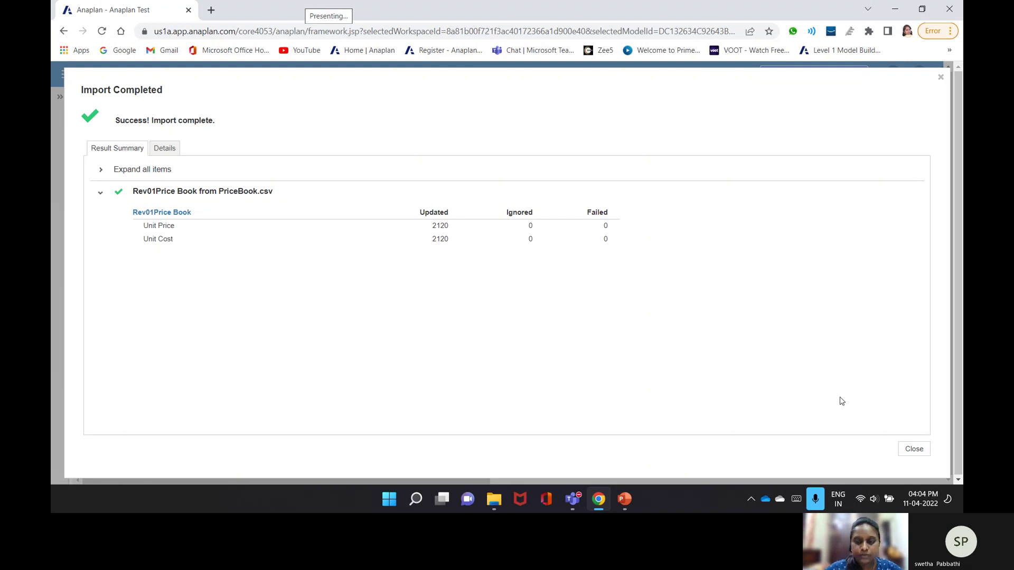
left_click(922, 449)
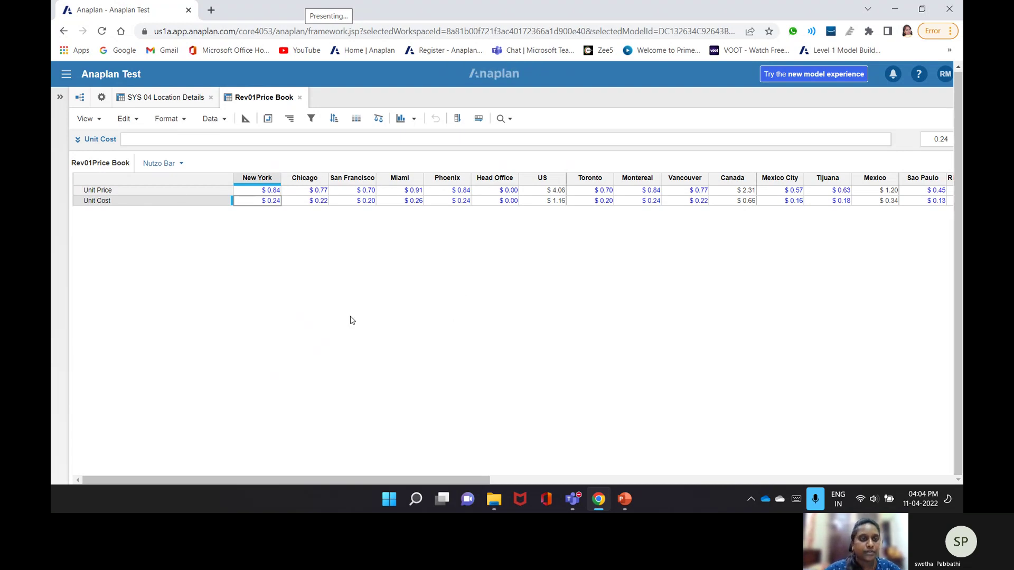
- Start a new module 'Rev02 Volume Inputs' with G3 Location and P2 Product as pages
left_click(100, 97)
left_click(265, 152)
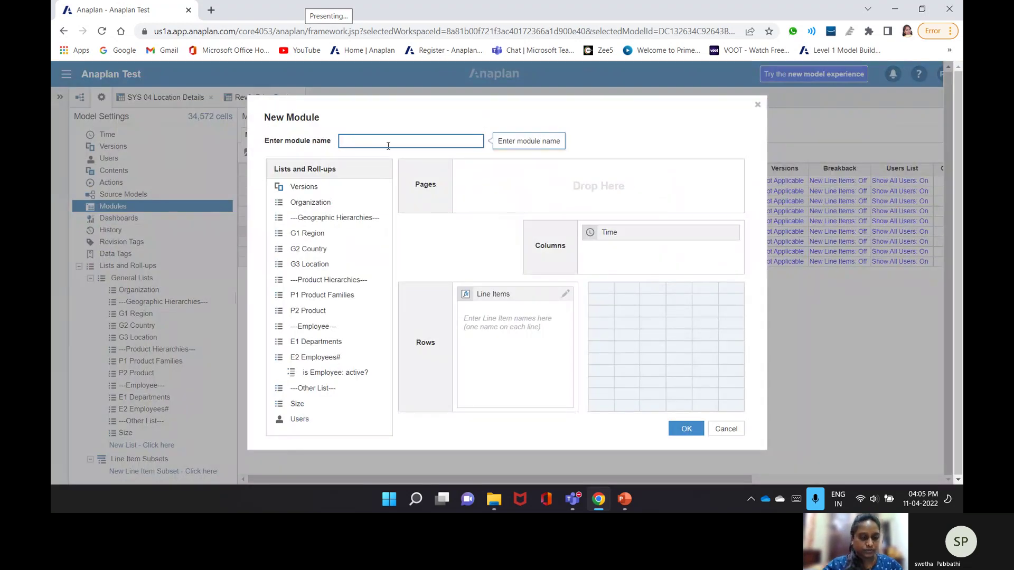
type("R")
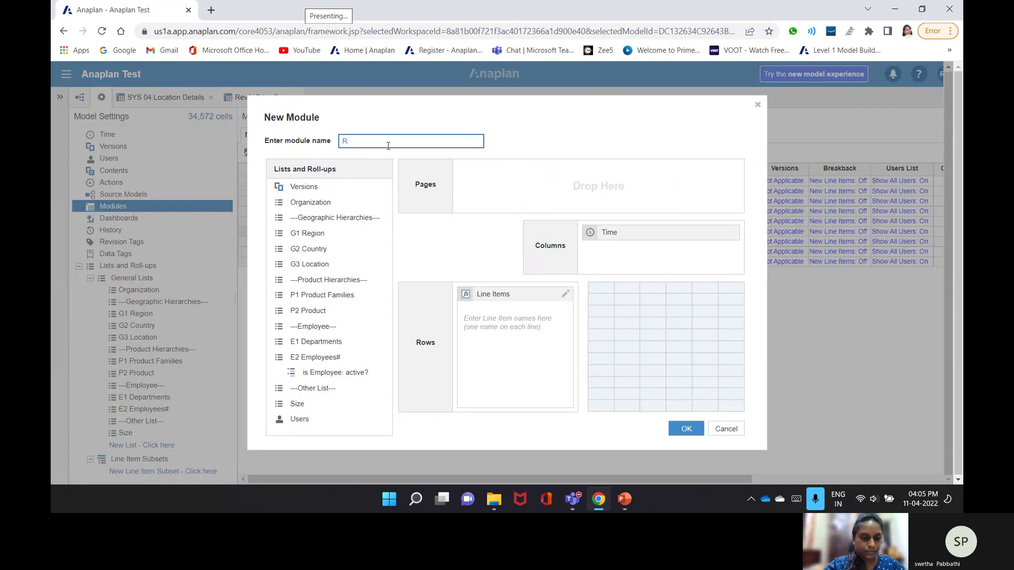
type("ev02 Volume Input")
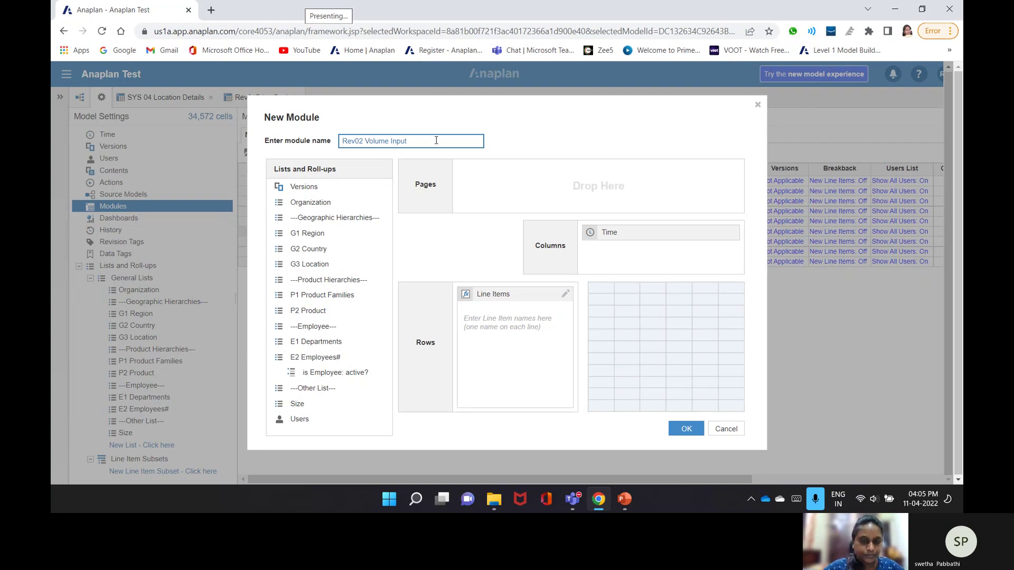
type("s")
left_click(605, 232)
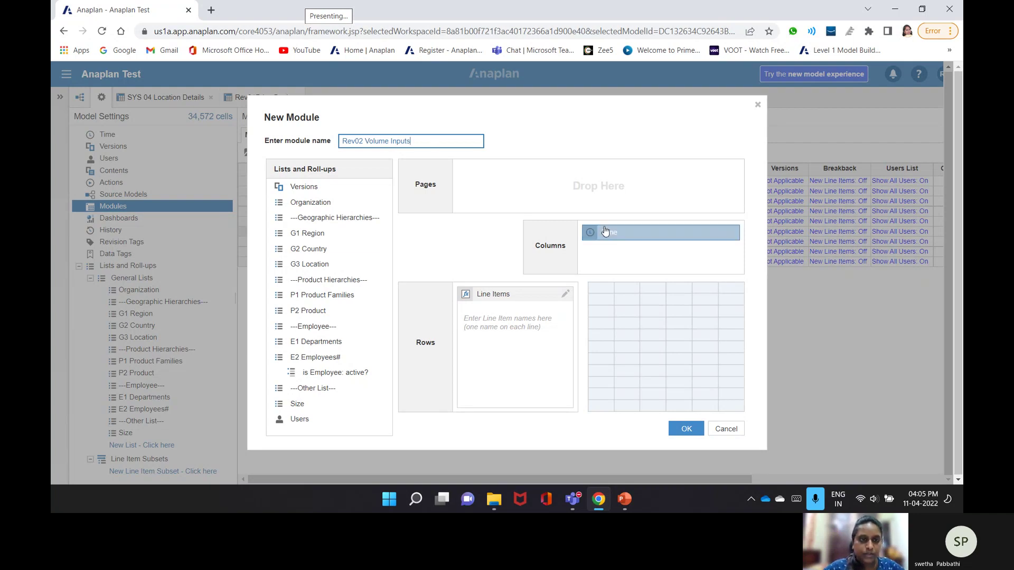
left_click(312, 265)
left_click_drag(311, 265, 530, 180)
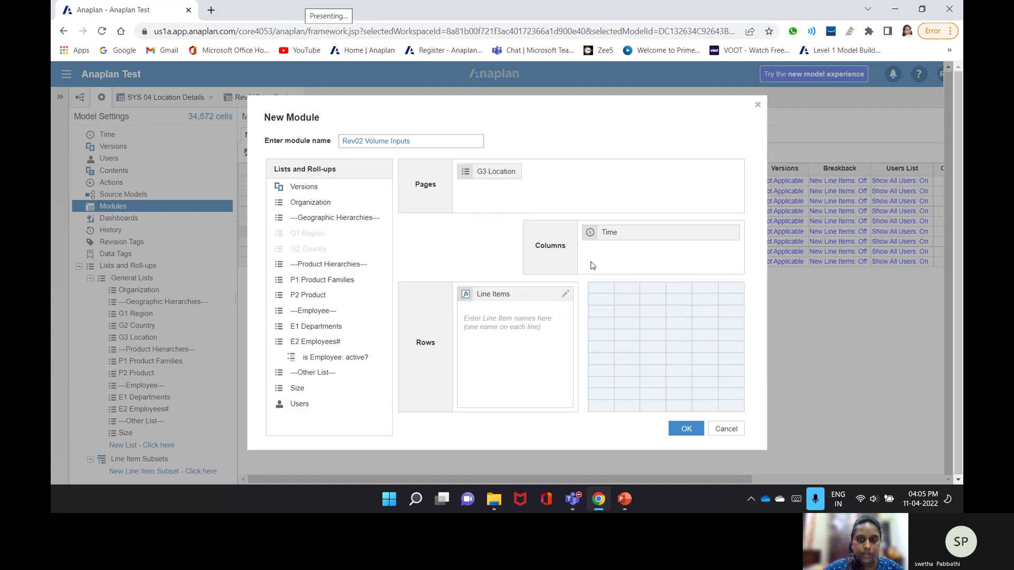
left_click_drag(332, 294, 602, 192)
- Add a Volumes line item, create the module, and check it in blueprint view
left_click(470, 333)
type("Volume")
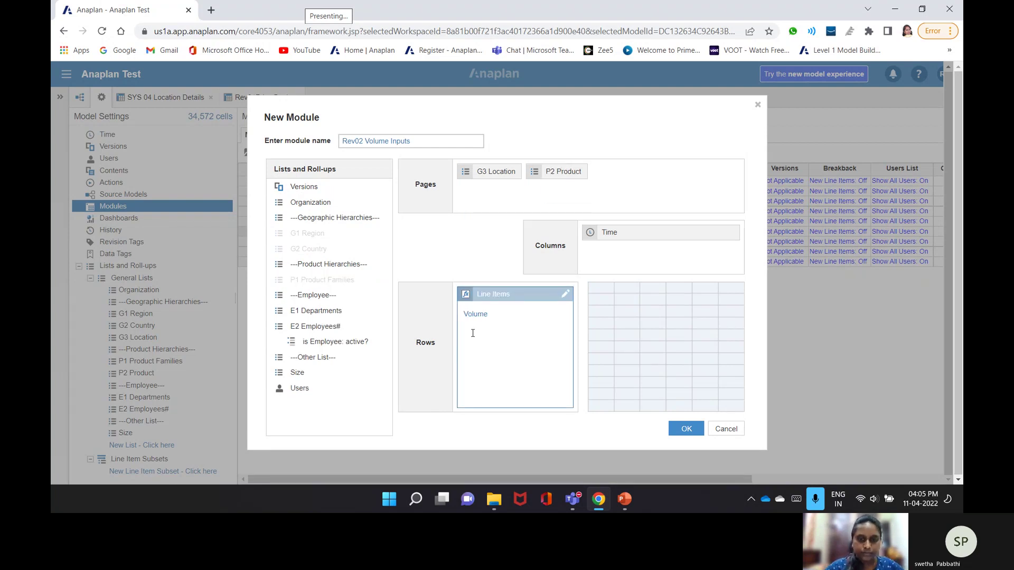
type("s")
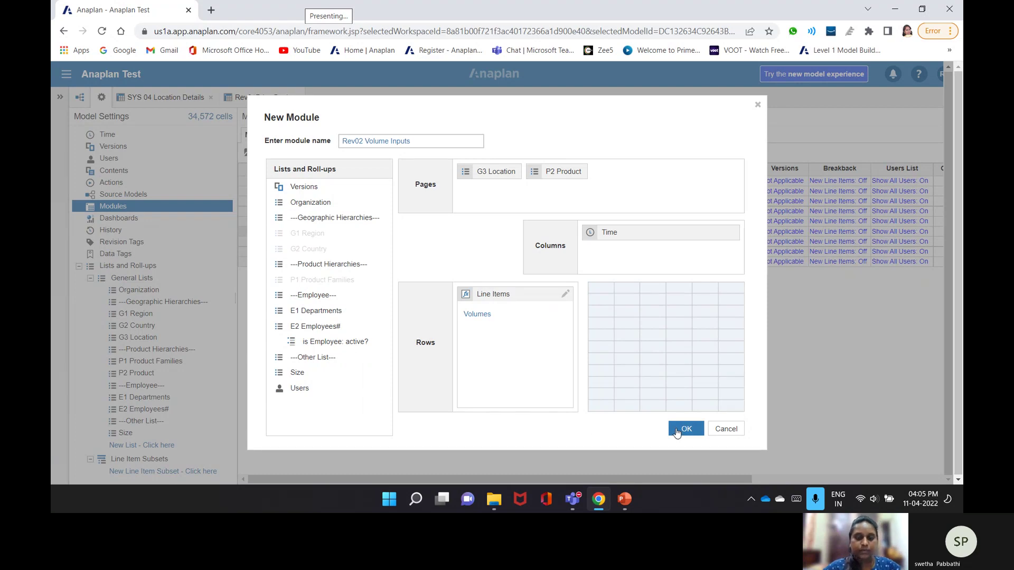
left_click(679, 431)
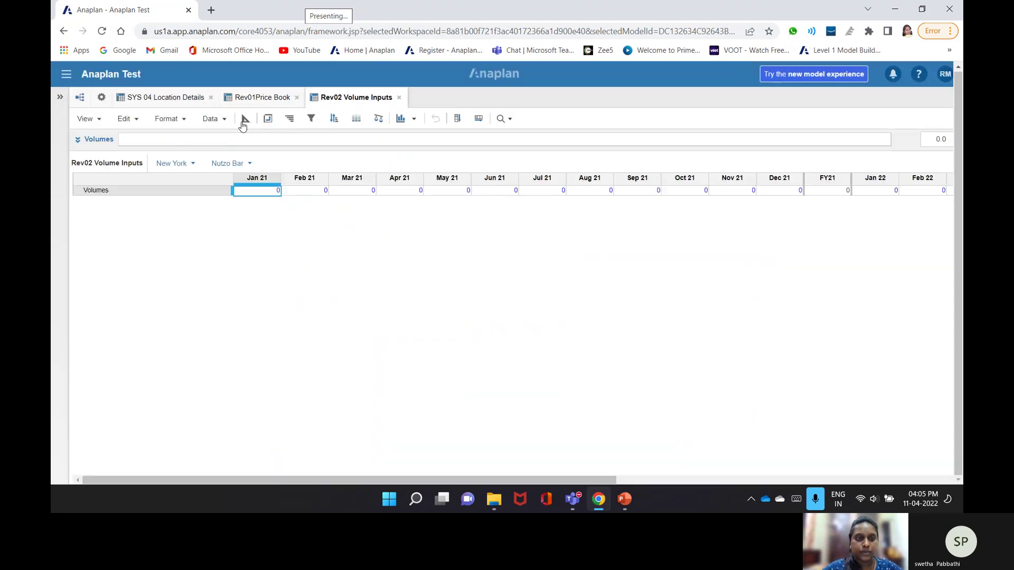
left_click(246, 121)
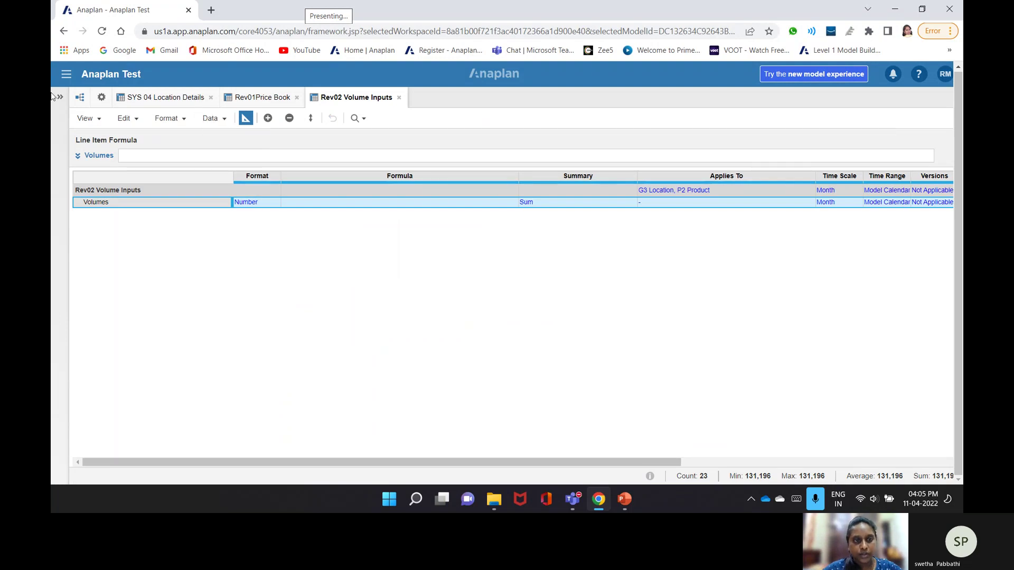
left_click(245, 120)
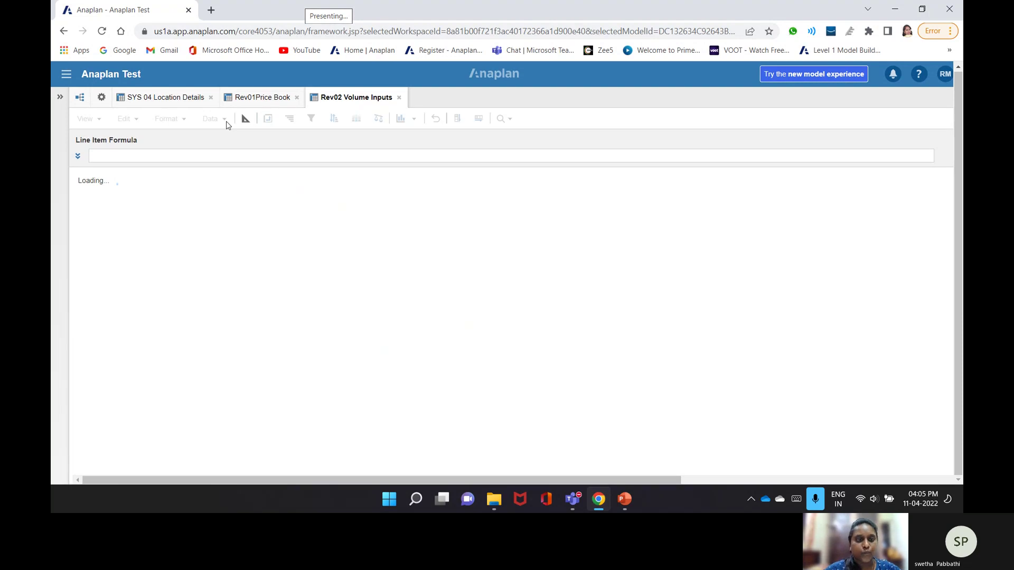
- Upload the Volume+Inputs file as a new import source
left_click(224, 120)
left_click(245, 138)
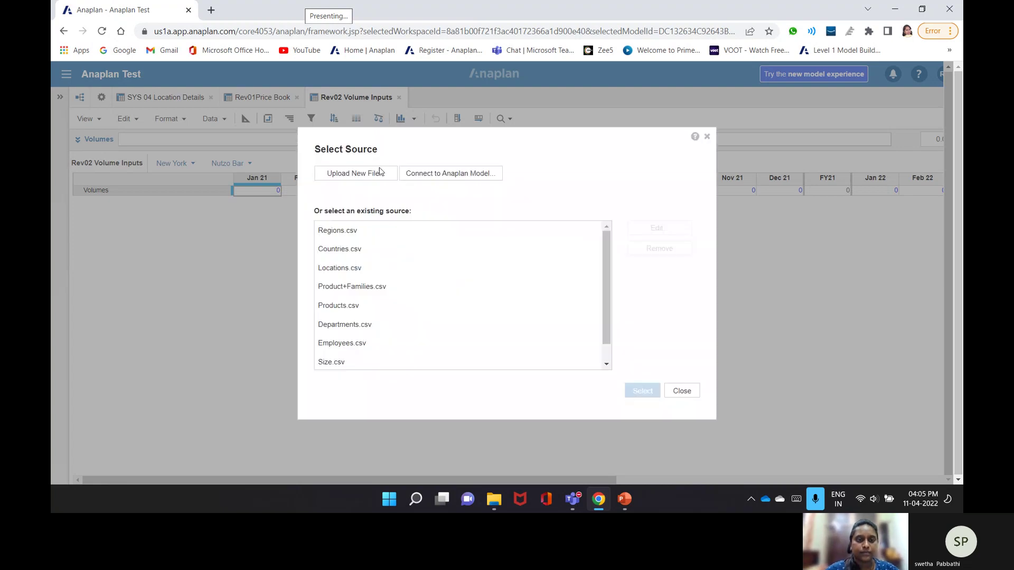
left_click(379, 174)
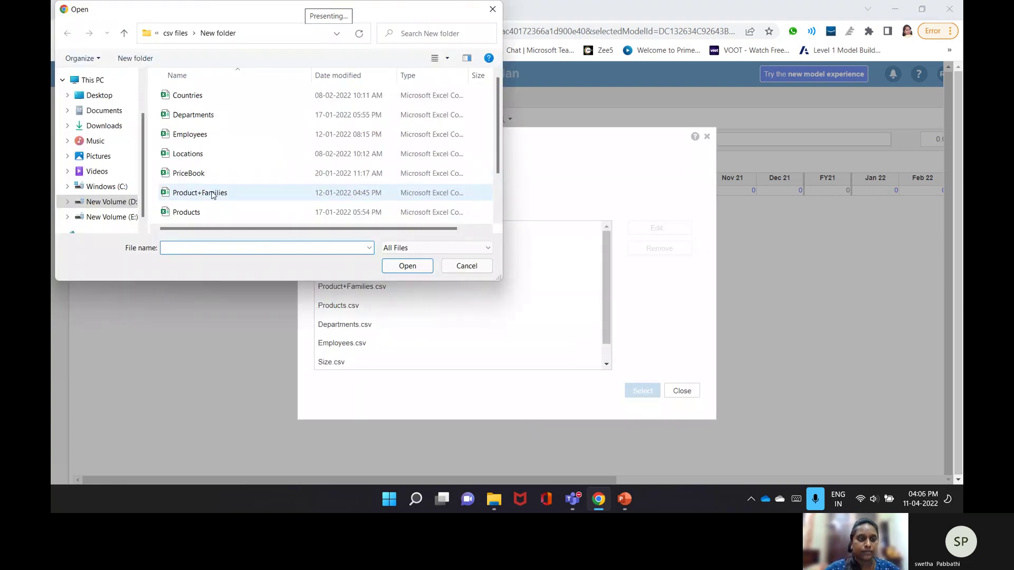
scroll(213, 195, "down", 1)
left_click(186, 218)
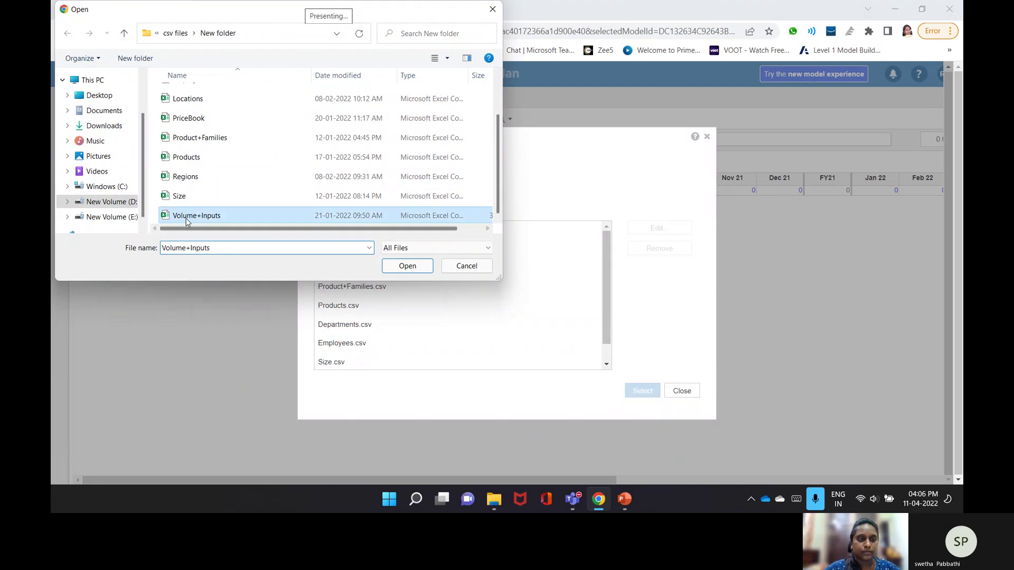
double_click(186, 221)
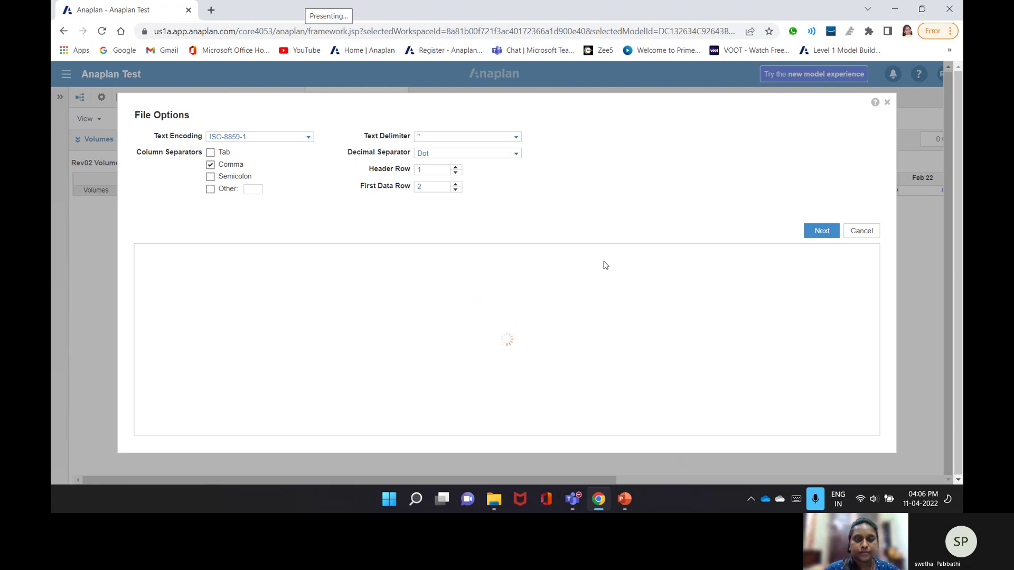
- Make it the admins-only default file with row 2 as headers, and confirm
left_click(519, 228)
left_click(516, 222)
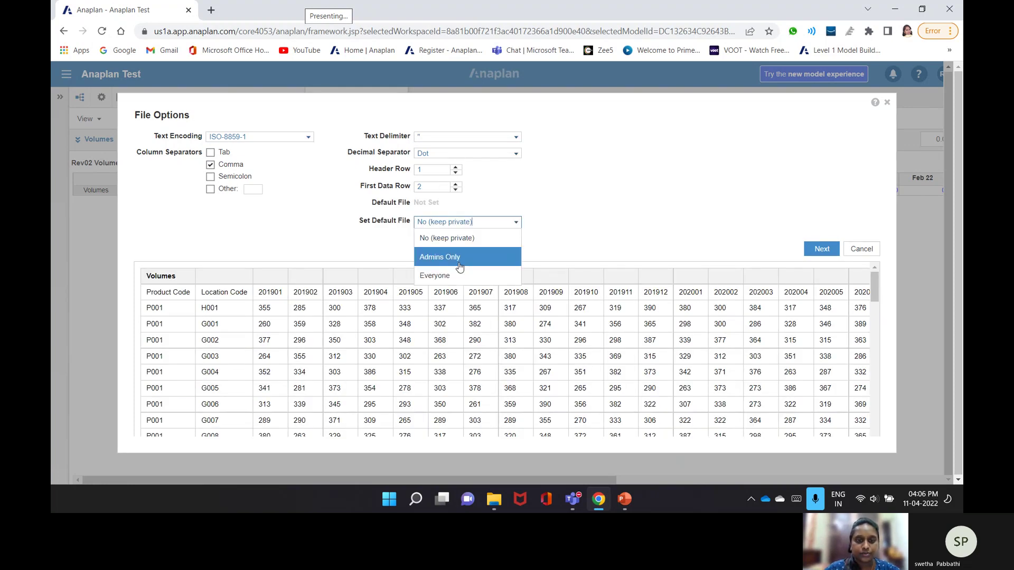
left_click(460, 267)
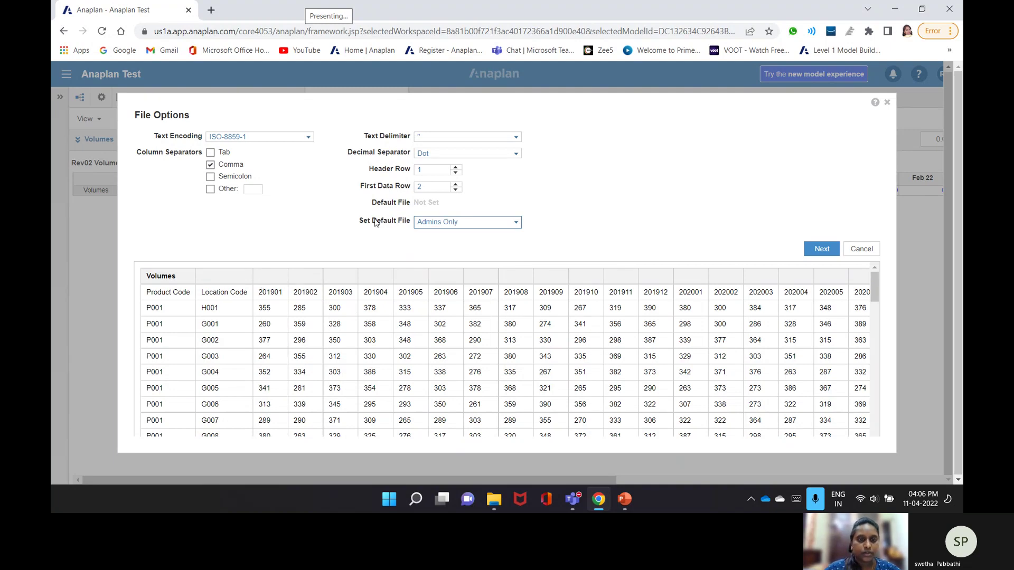
left_click(455, 167)
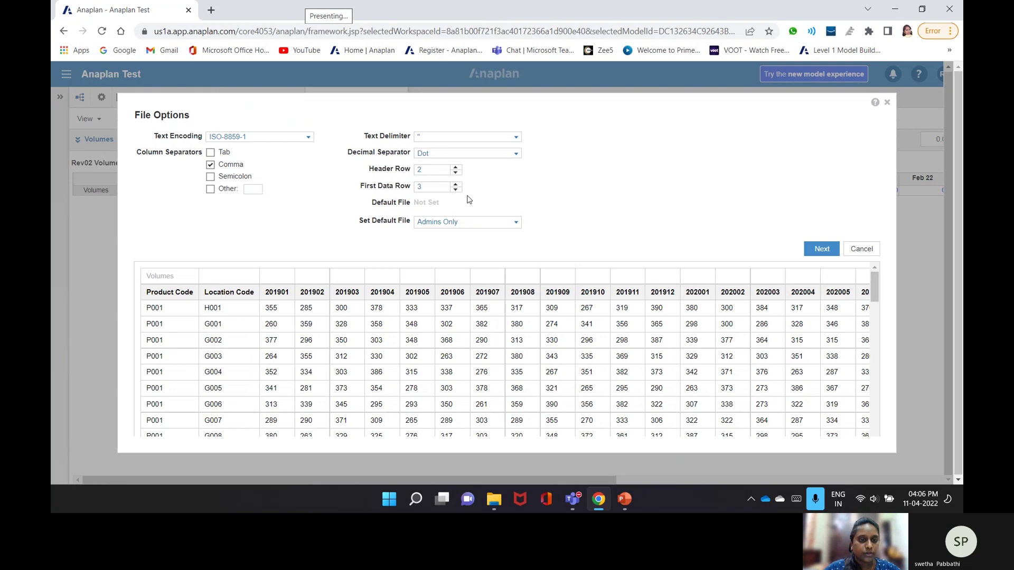
left_click(823, 250)
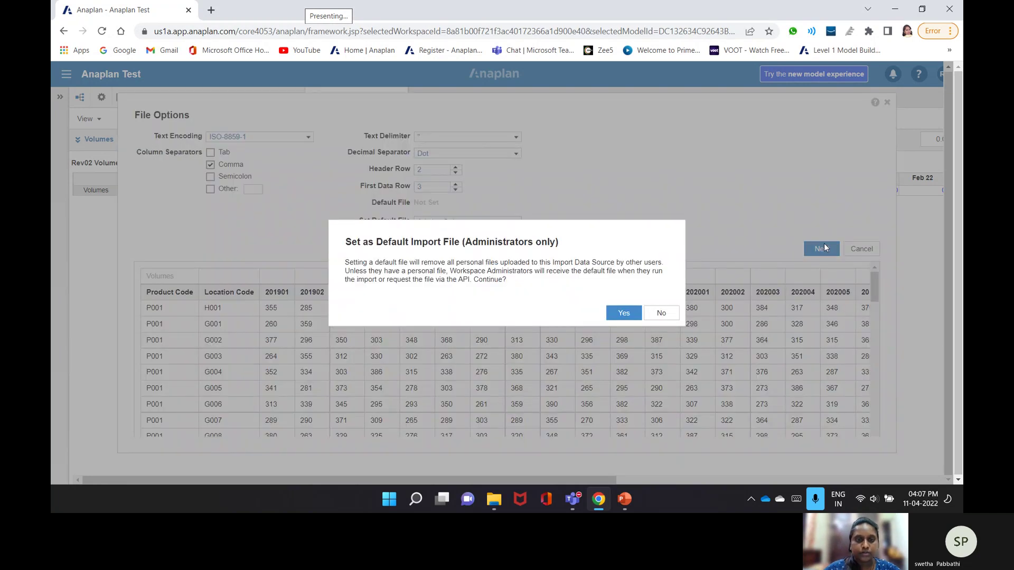
left_click(632, 314)
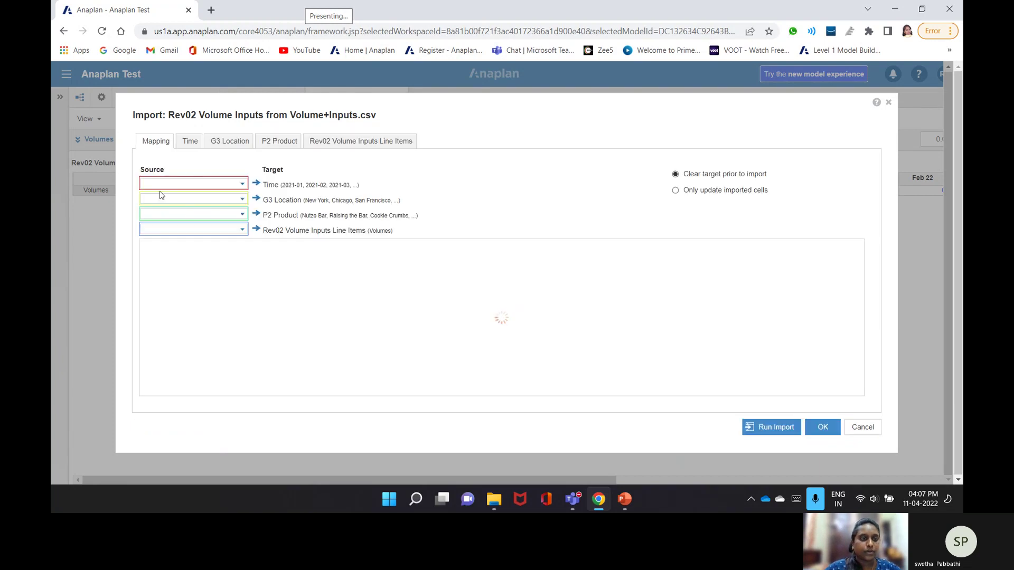
- Map Location Code to G3 Location and Product Code to P2 Product
left_click(241, 199)
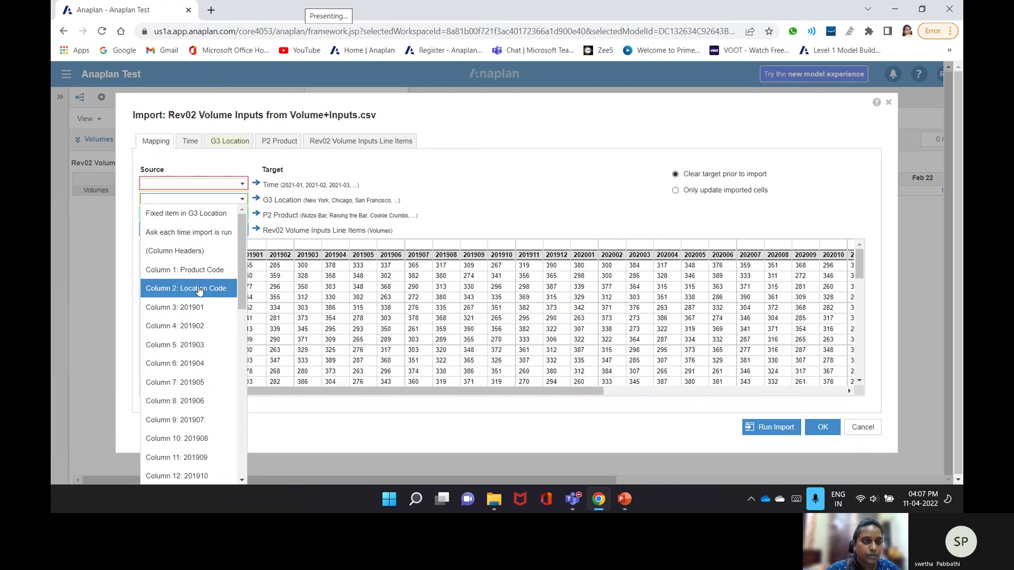
left_click(199, 289)
left_click(242, 214)
left_click(190, 284)
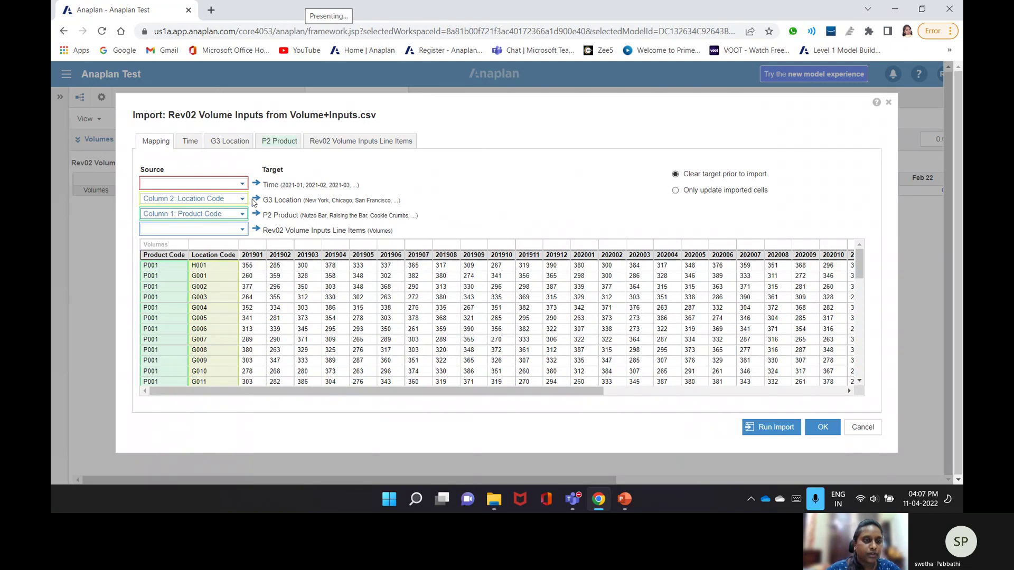
- Set Time to fixed time and Line Items to a fixed line item, then view Time settings
left_click(242, 183)
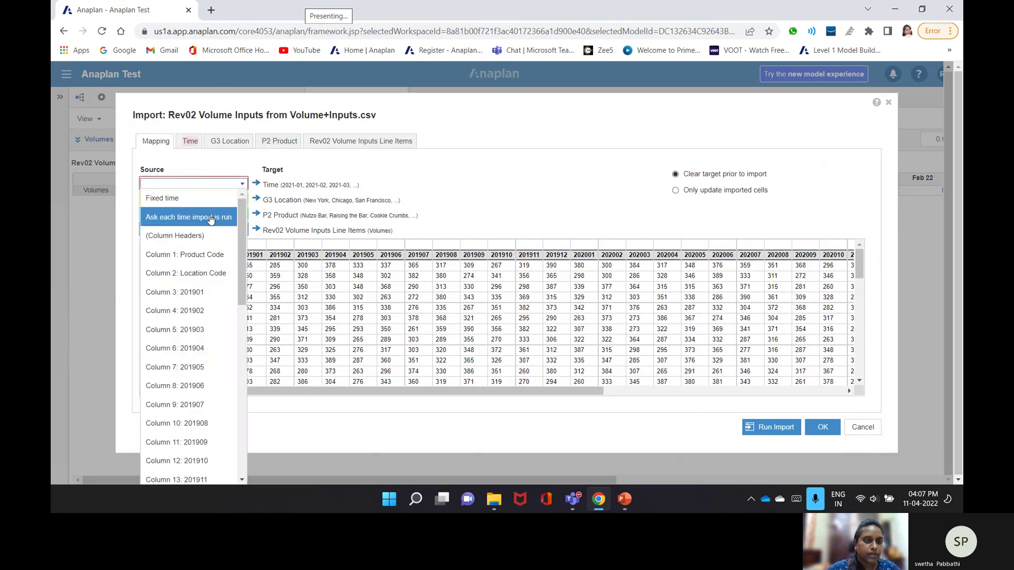
left_click(175, 199)
left_click(243, 230)
left_click(200, 277)
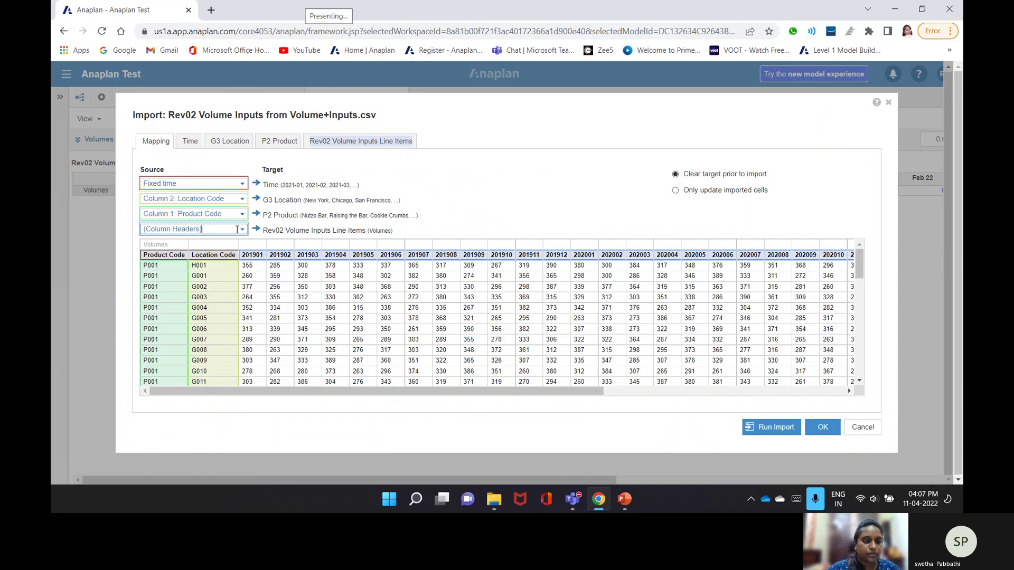
left_click(237, 230)
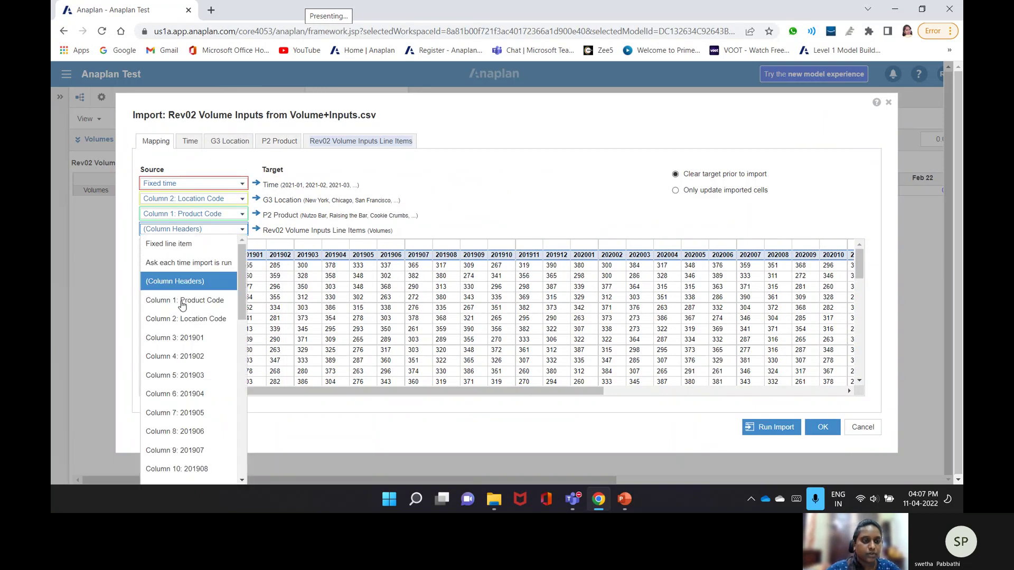
left_click(212, 245)
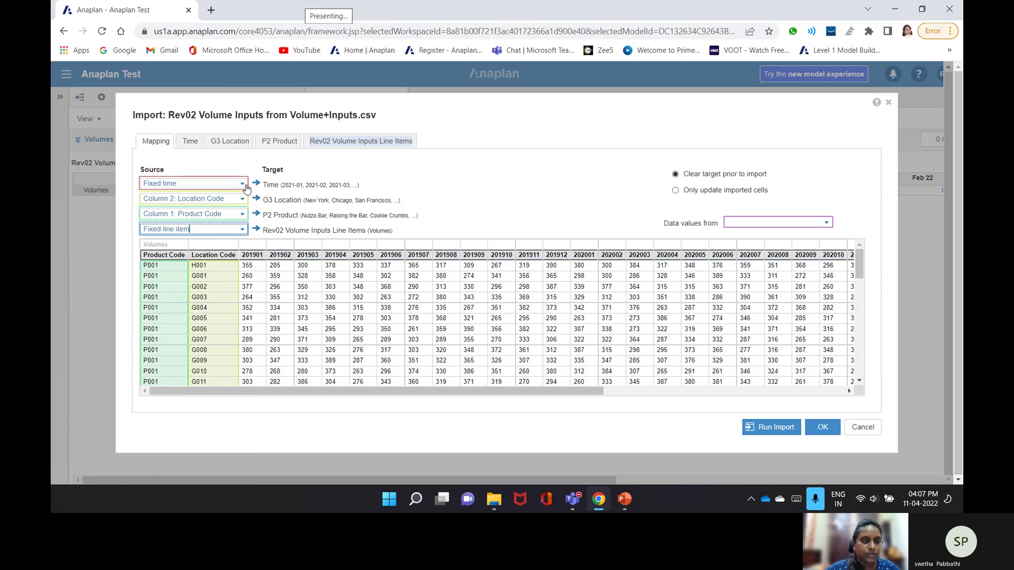
left_click(245, 185)
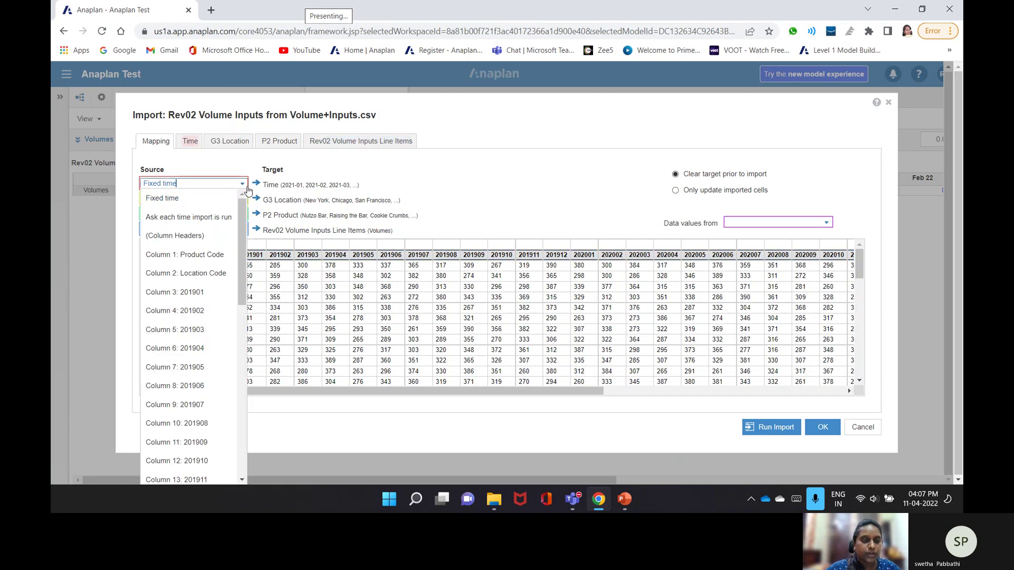
left_click(185, 184)
left_click(190, 141)
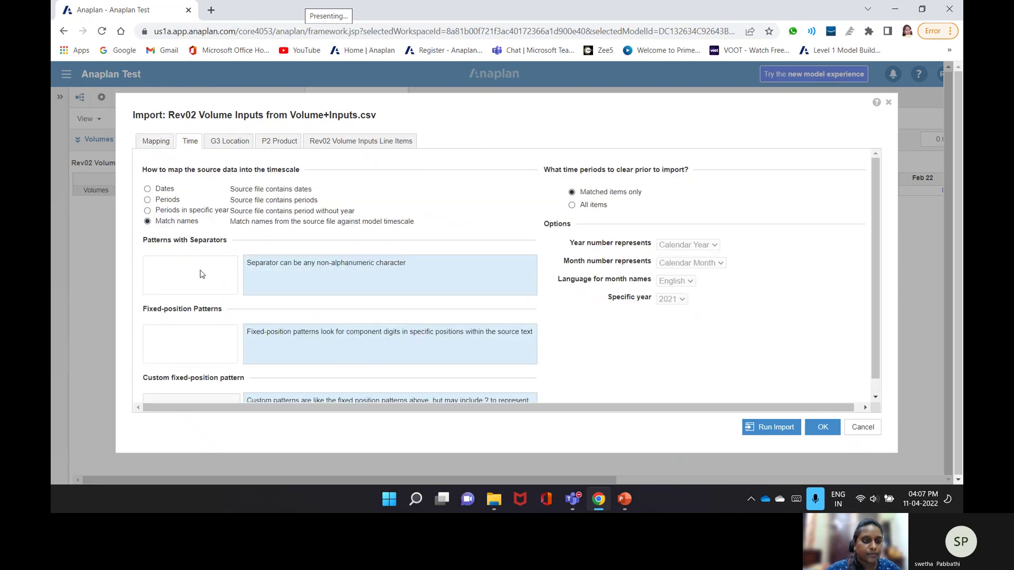
- Treat source time values as periods in YYYYMM format
left_click(147, 199)
scroll(226, 385, "down", 1)
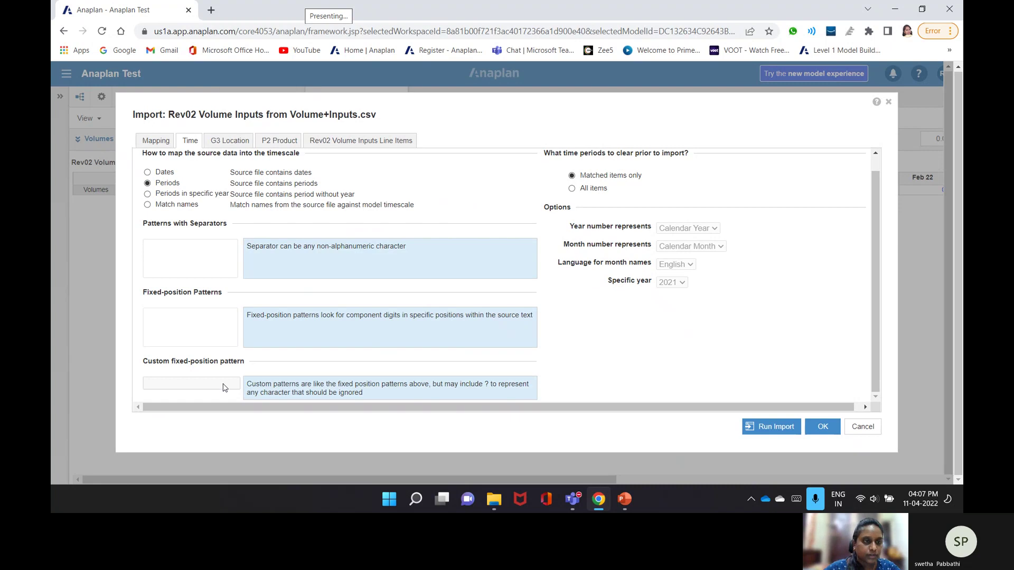
left_click(156, 140)
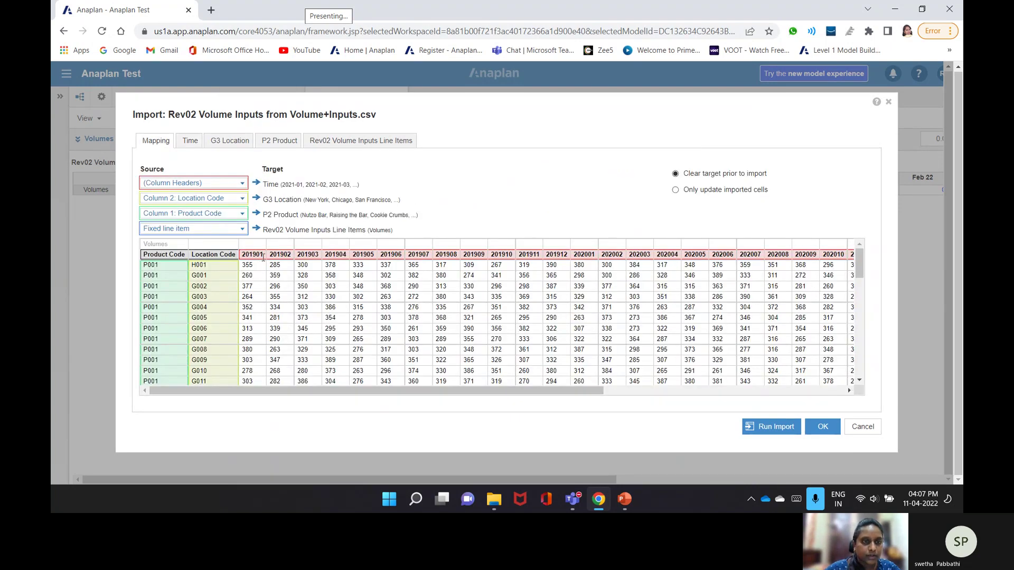
left_click(190, 141)
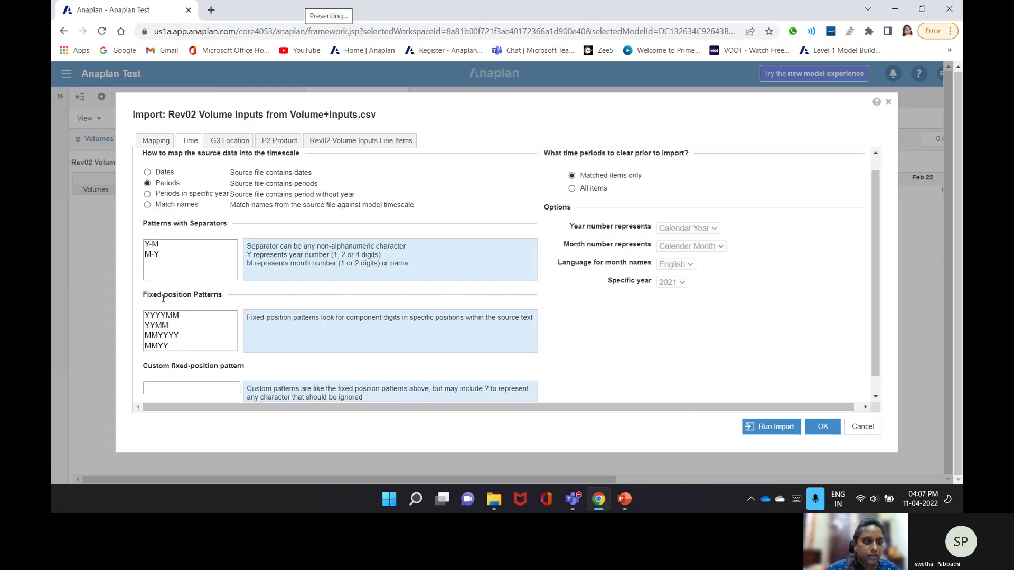
left_click(160, 317)
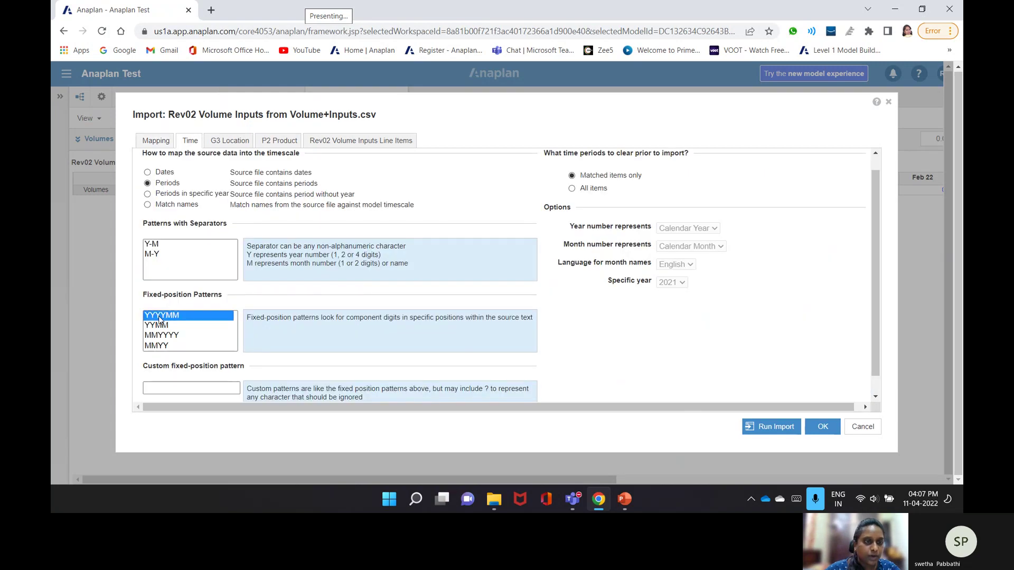
- Review location and product matching and set the fixed line item to Volumes
left_click(218, 141)
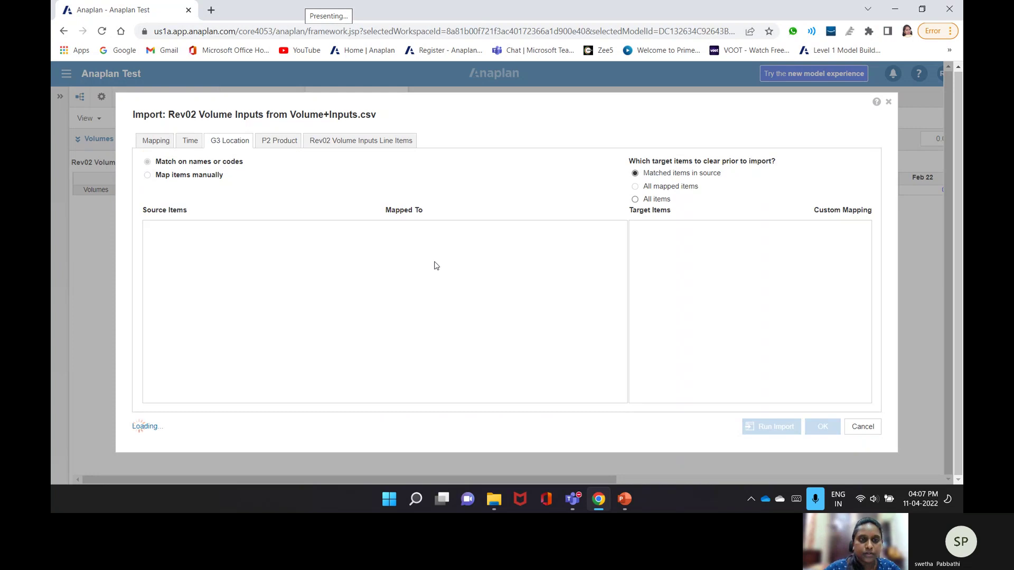
left_click(275, 145)
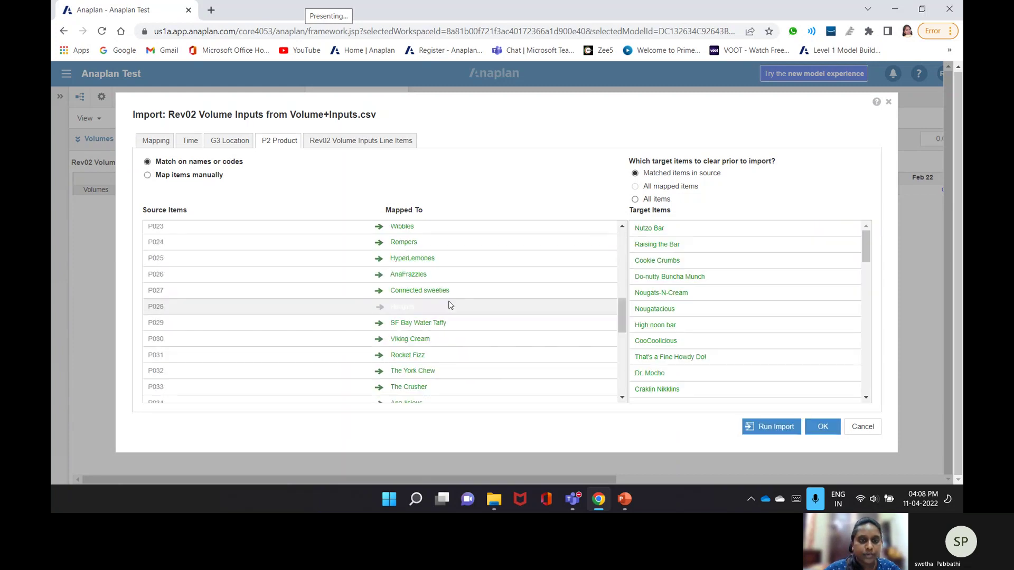
left_click(344, 140)
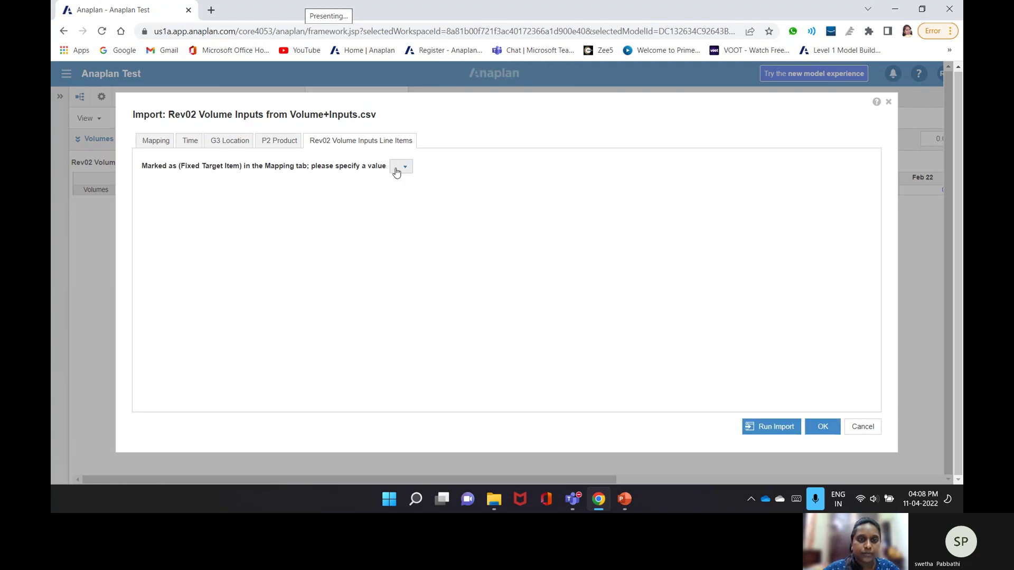
left_click(399, 168)
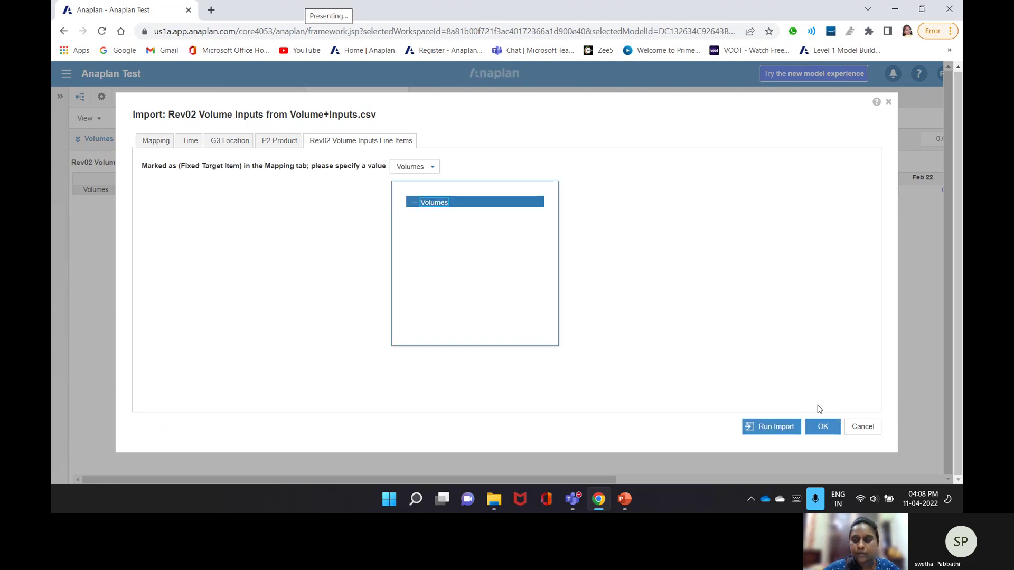
left_click(818, 410)
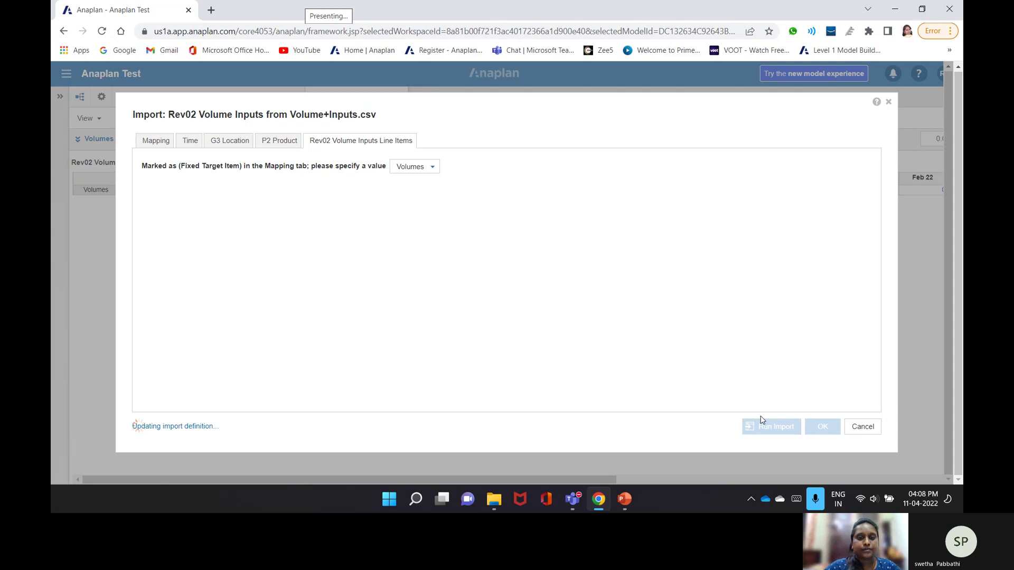
- Run the Volume+Inputs import, loading 26076 values with 52152 failures, and close the summary
left_click(761, 422)
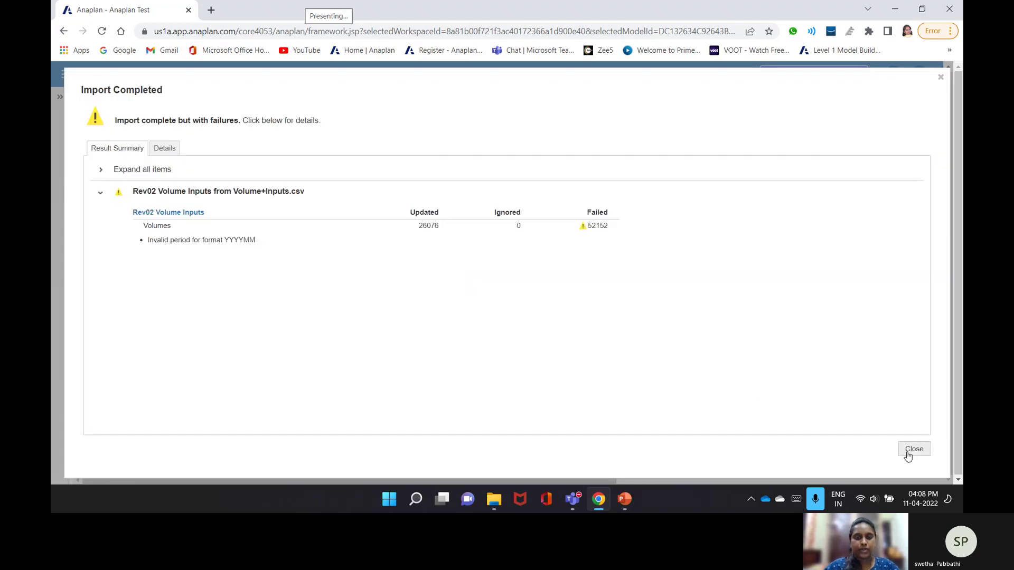
left_click(908, 449)
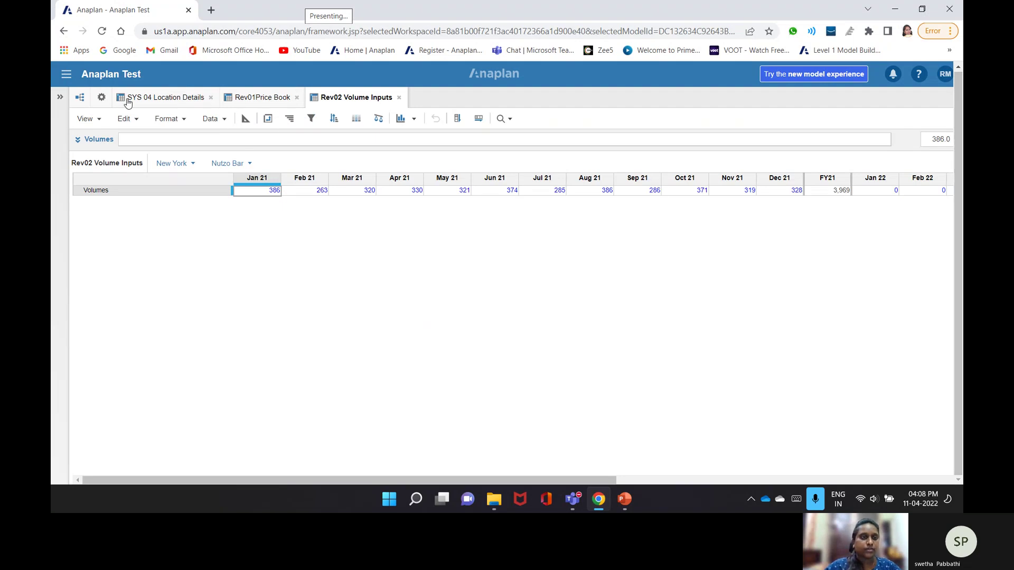
- Insert a new module from Model Settings and name it 'Rev03 Margin Calculation'
left_click(102, 97)
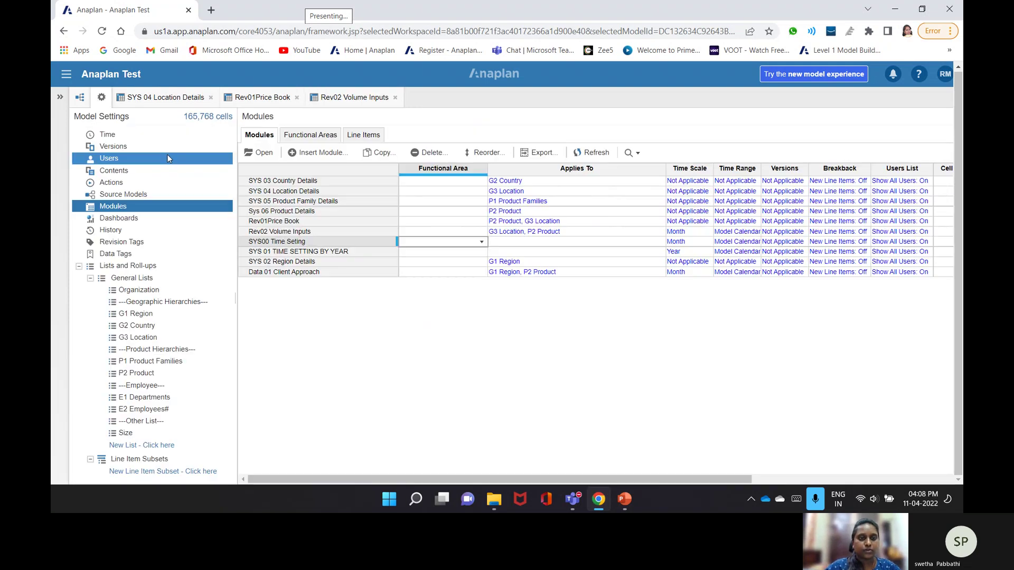
left_click(317, 153)
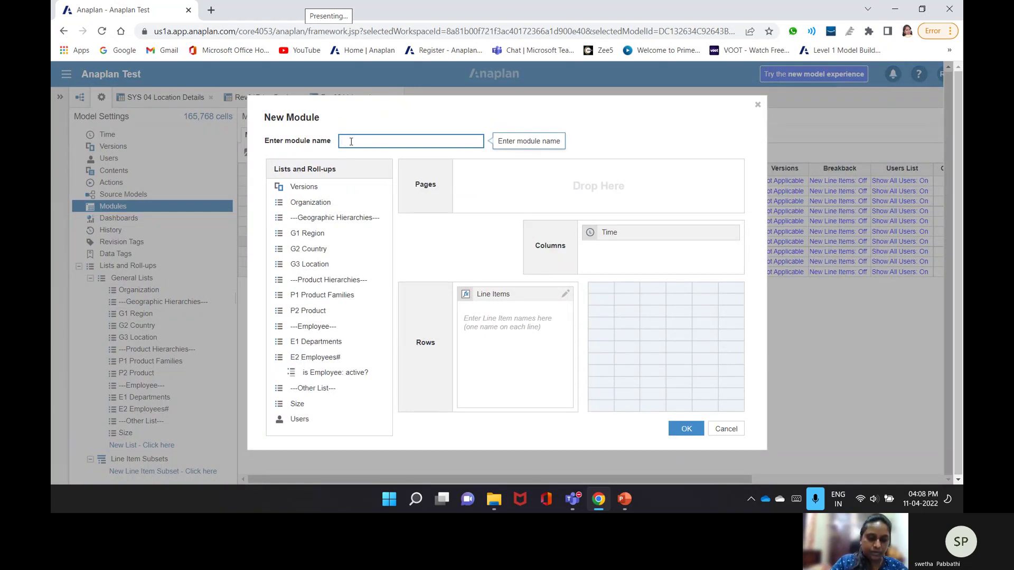
type("rev0")
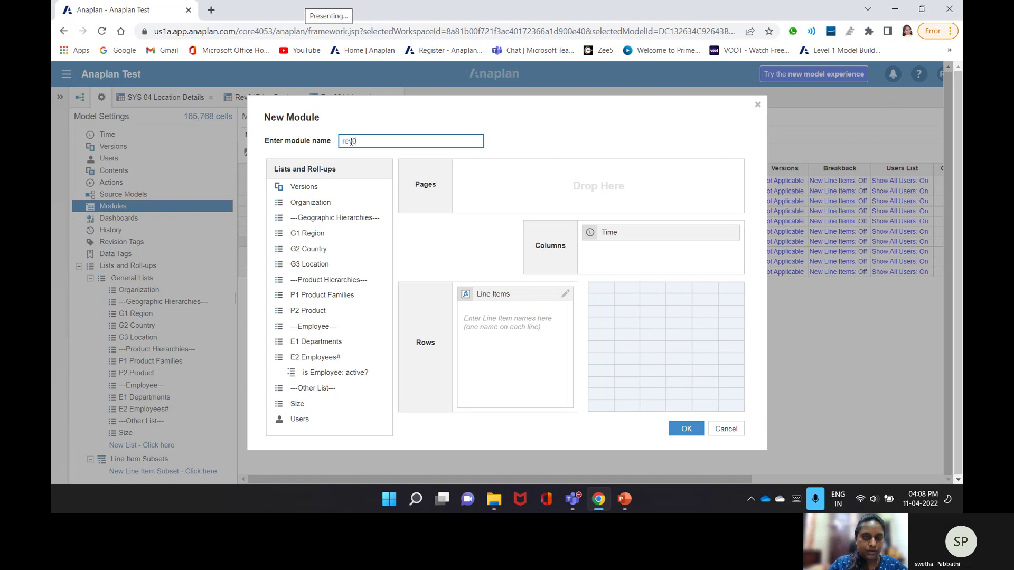
key("BackSpace")
key("BackSpace")
key("BackSpace")
key("BackSpace")
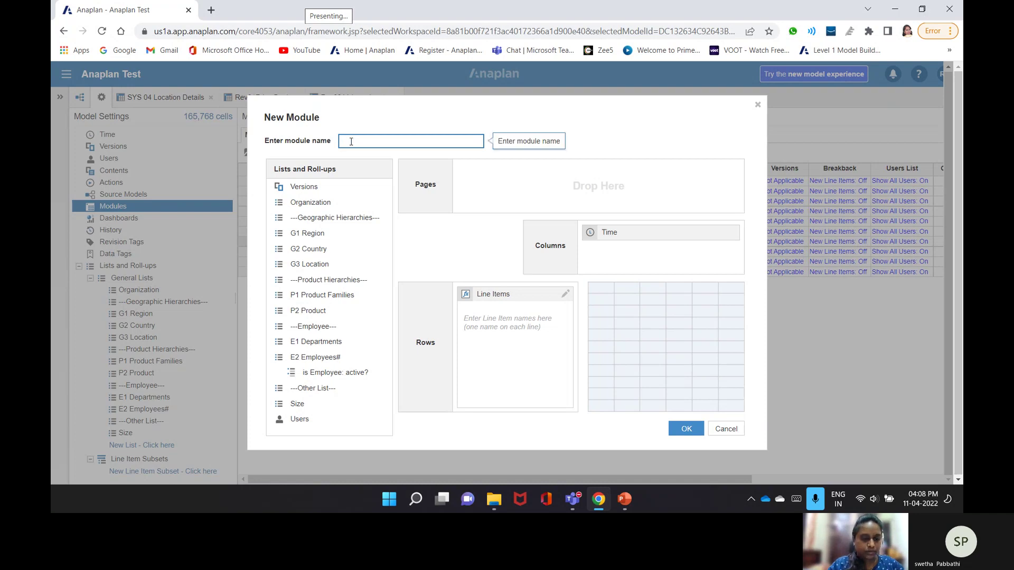
type("Rev0")
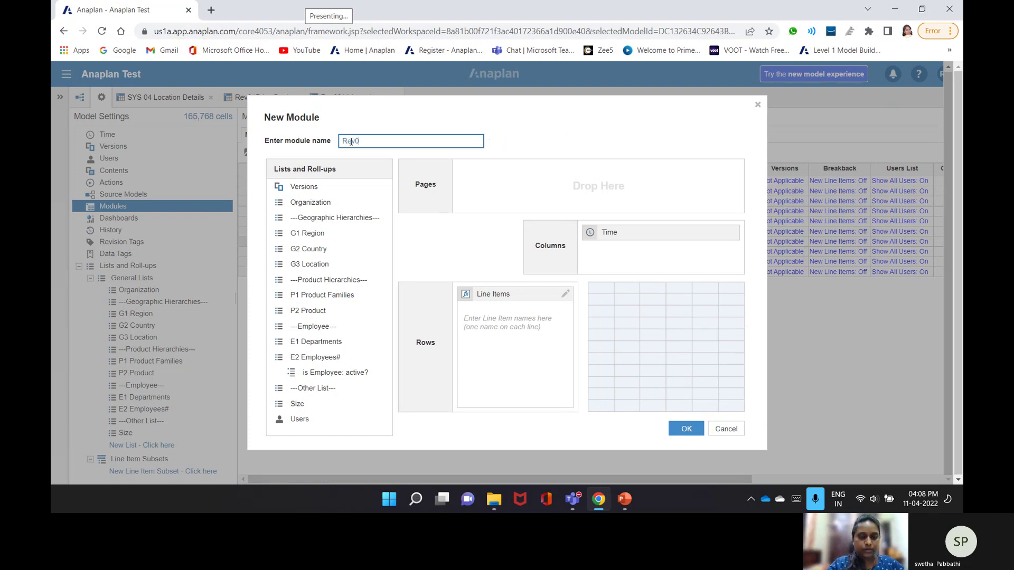
type("3")
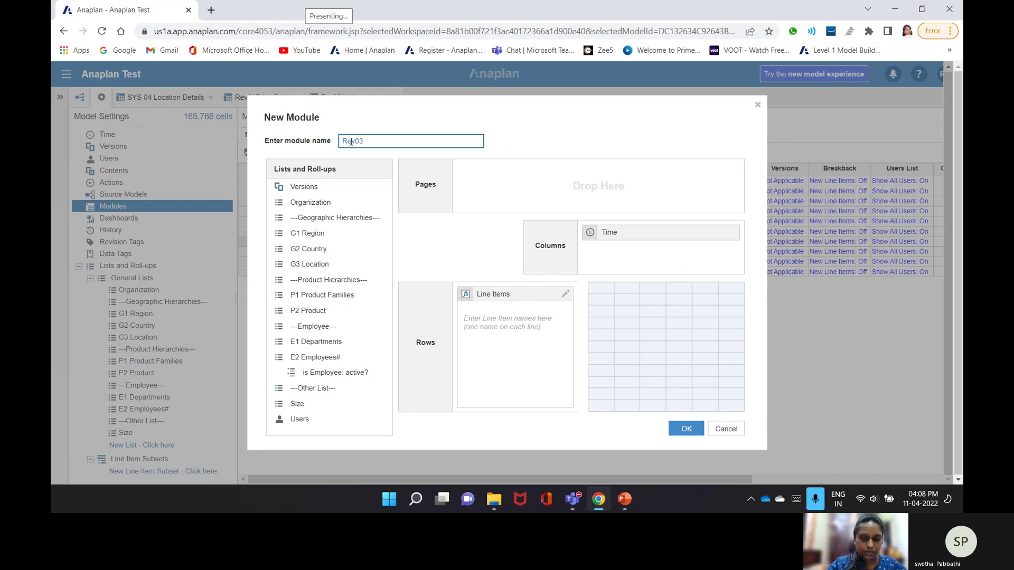
type(" Margin c Calc")
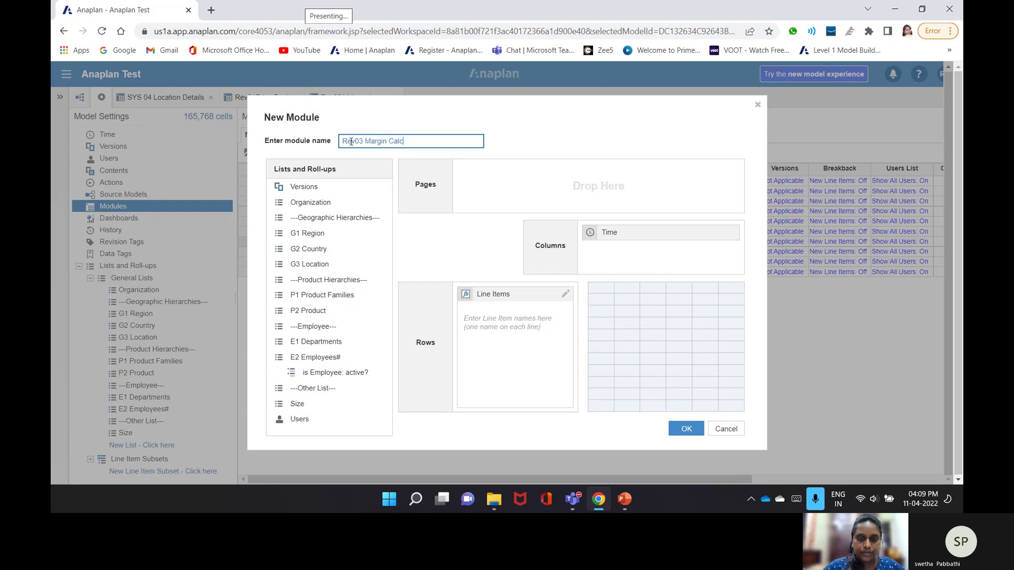
type("ulation")
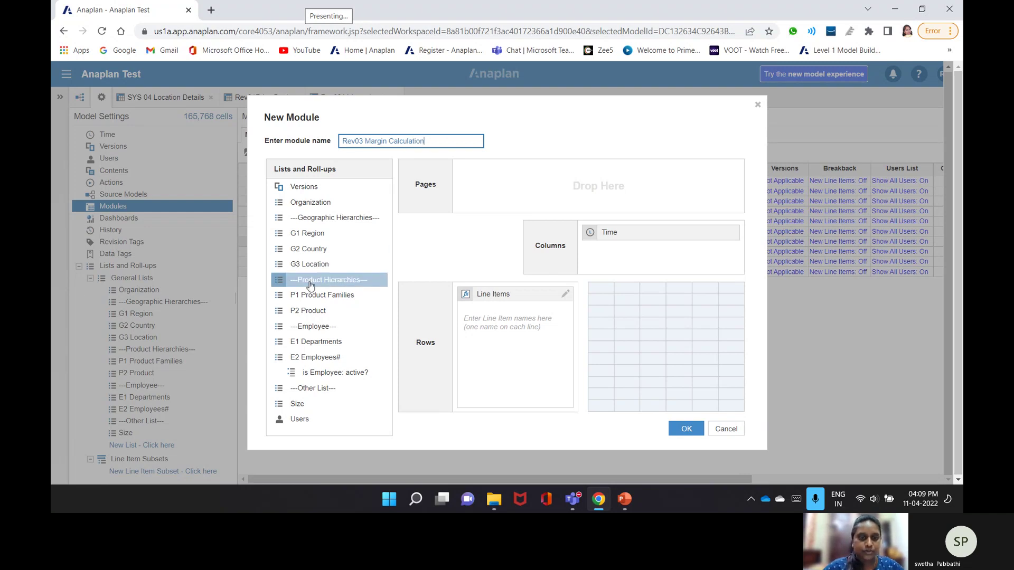
- Add G3 Location and P2 Product as pages and enter Revenue and Cost of Sales line items
left_click_drag(335, 296, 592, 176)
left_click(498, 336)
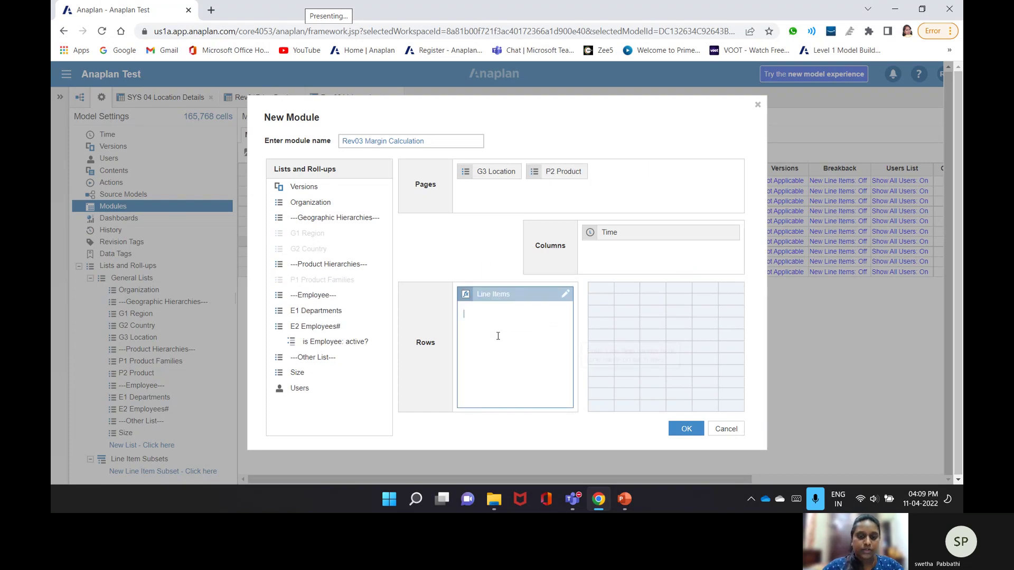
type("Reven")
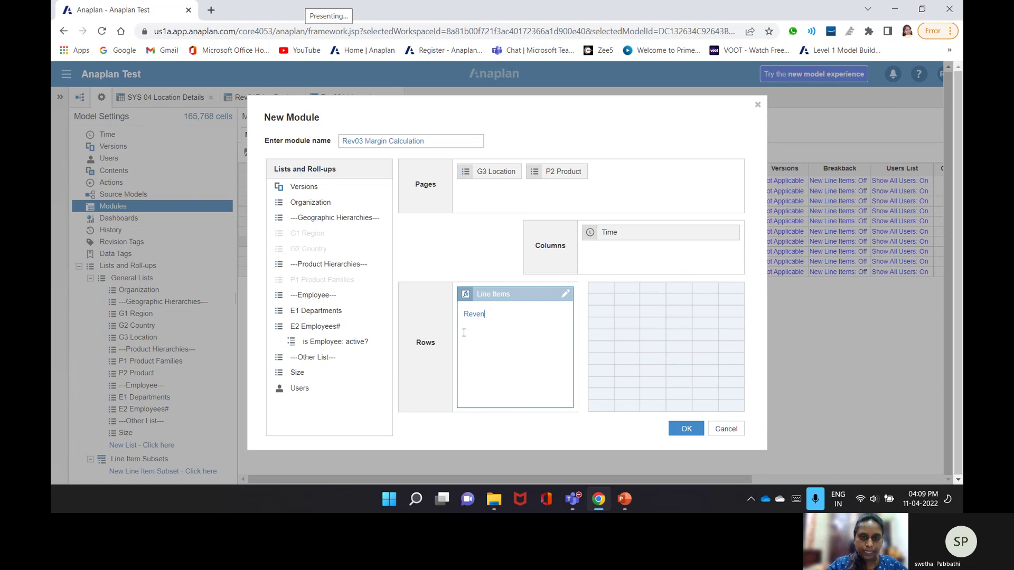
type("ue")
key("Return")
type("Cost of D")
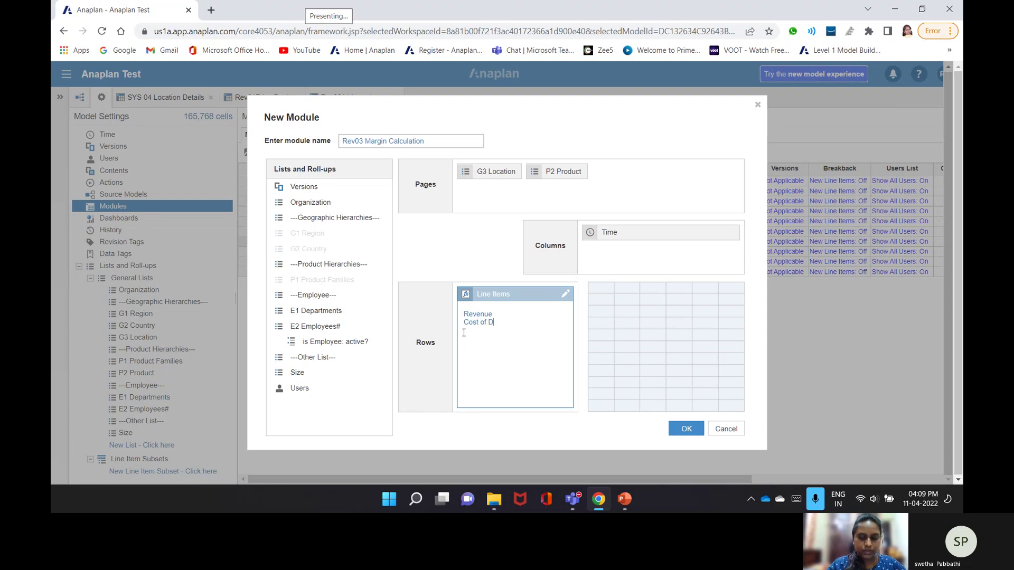
key("BackSpace")
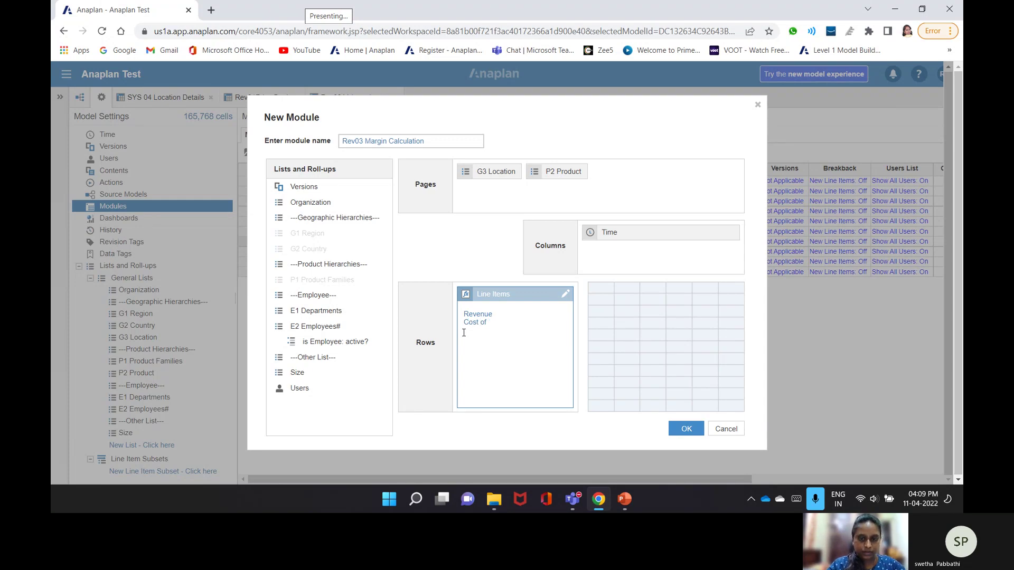
type("Sales Mag")
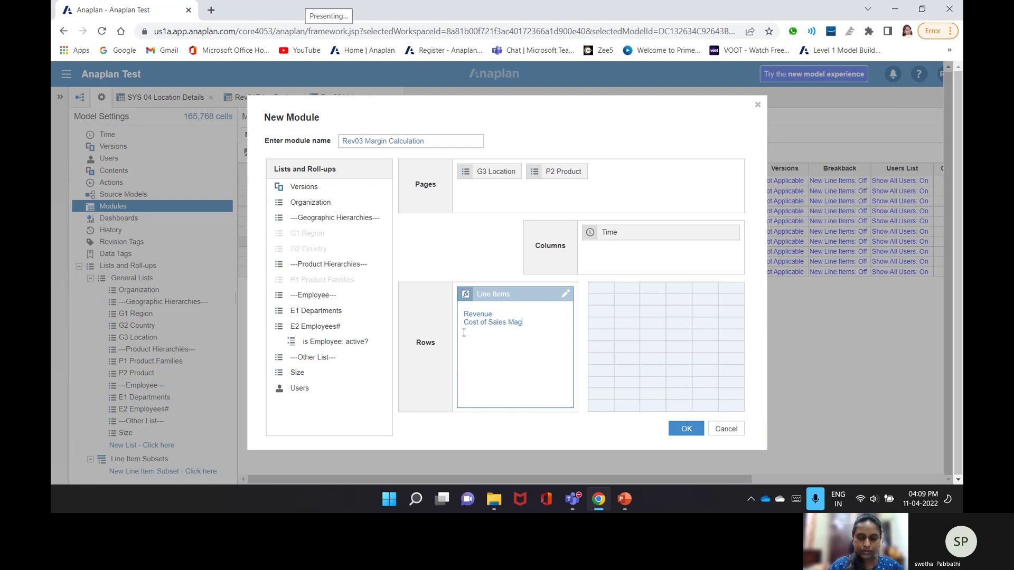
type("in")
- Add Magin and Magin% line items and create the module
key("ctrl+Left")
key("Return")
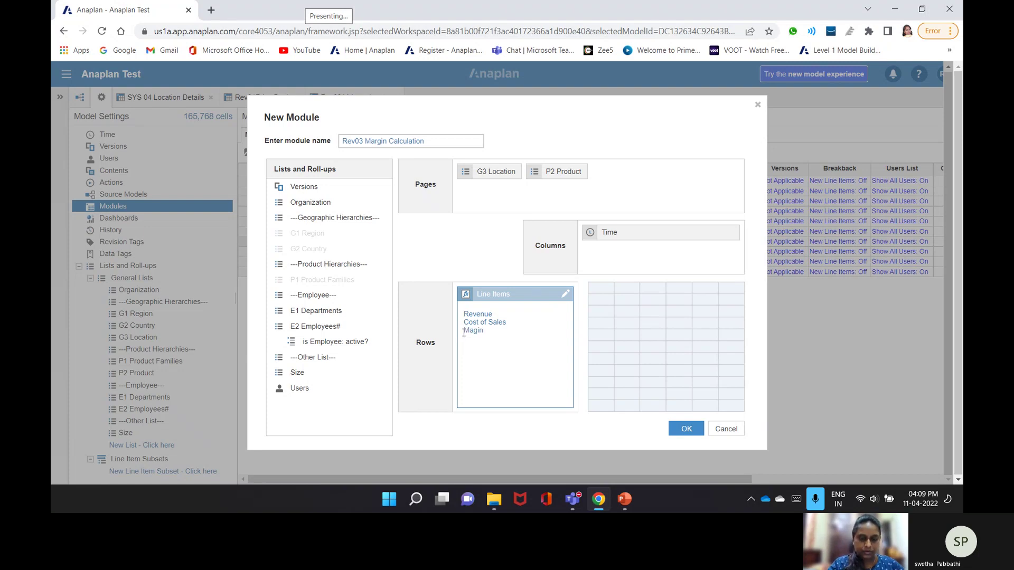
key("Return")
type("Magin")
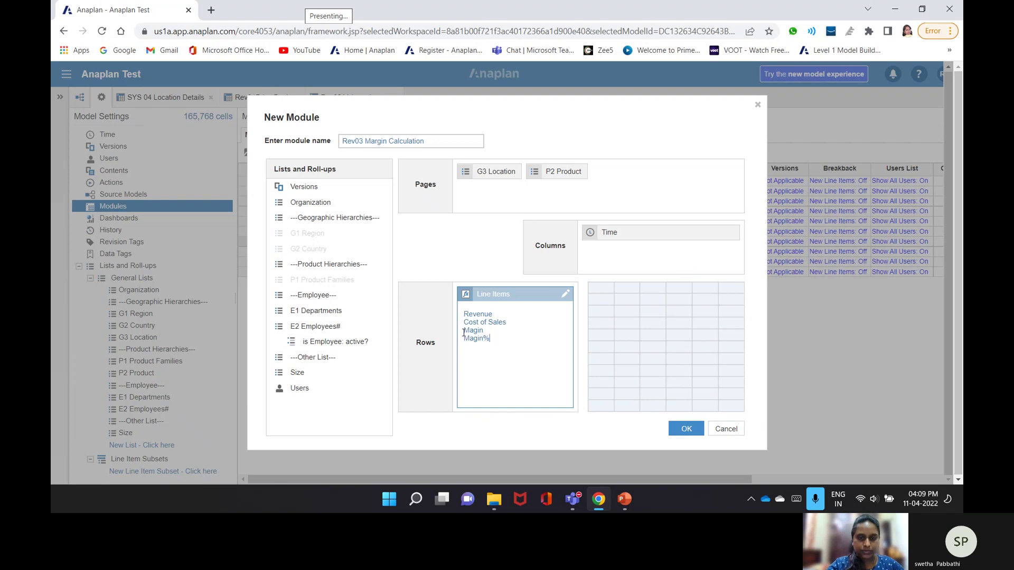
type("%")
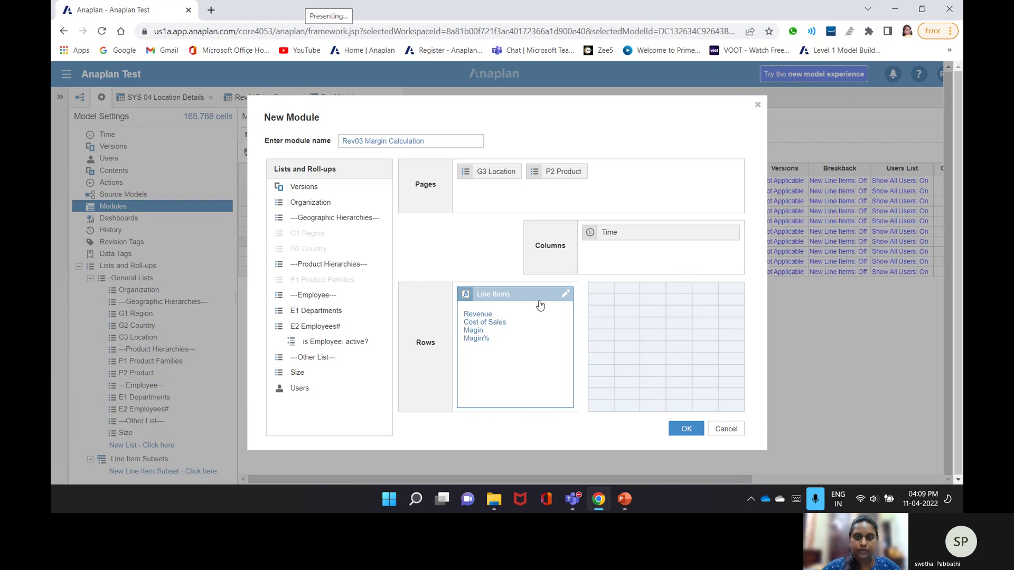
left_click(683, 429)
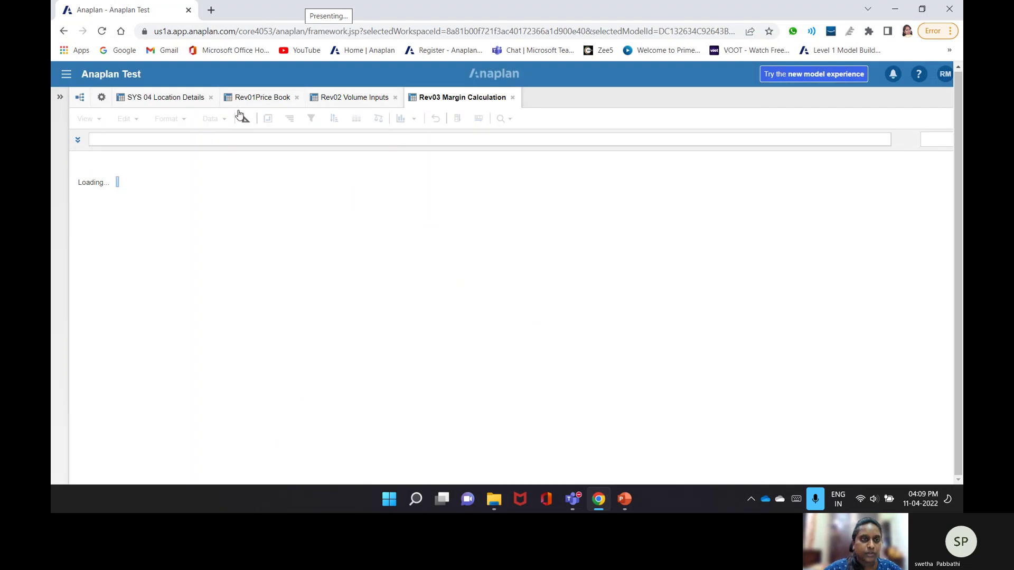
- In the Rev03 Margin Calculation blueprint, format Revenue as a Number in USD currency with 2 decimal places
left_click(241, 116)
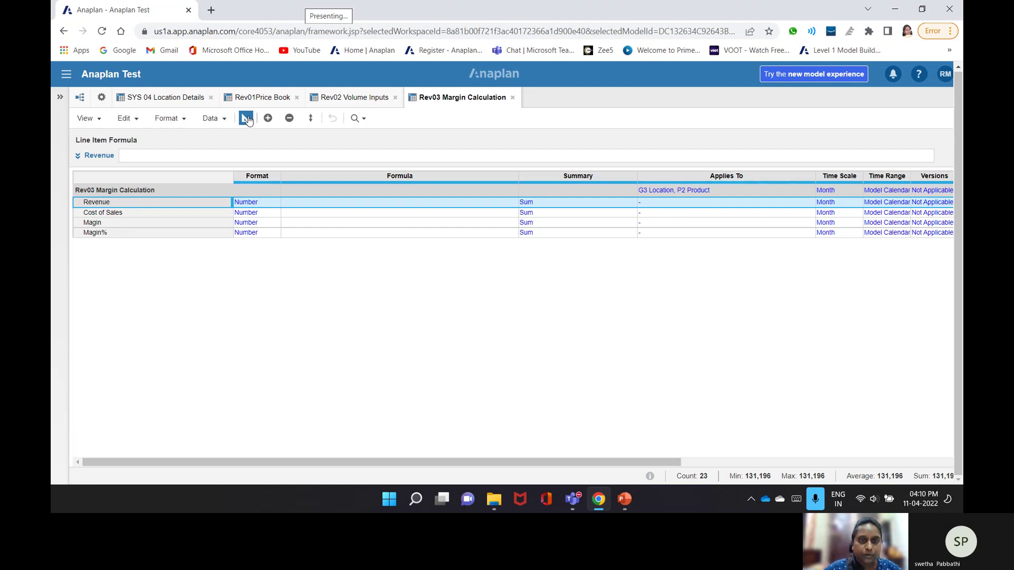
double_click(247, 203)
left_click(468, 145)
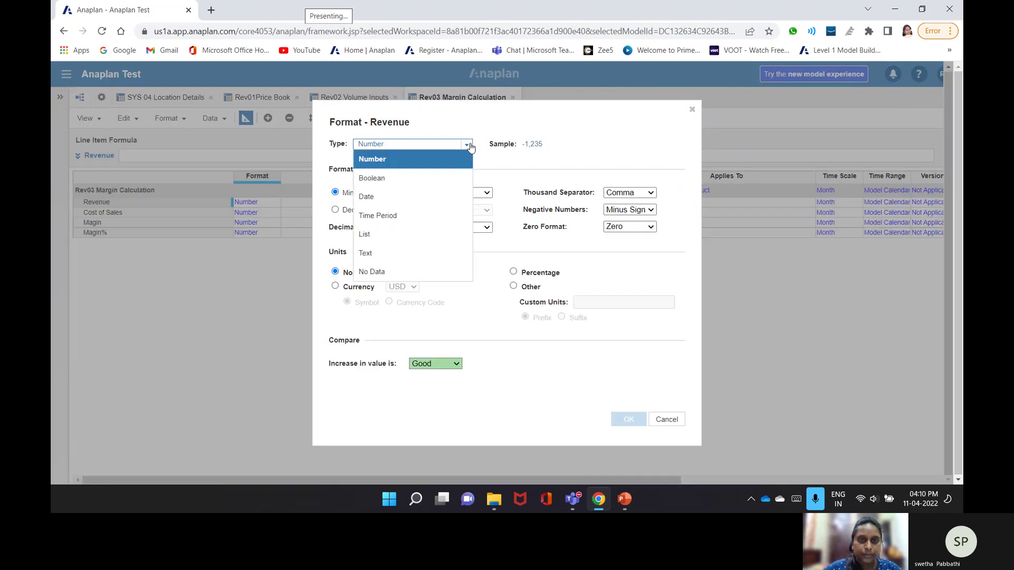
left_click(323, 276)
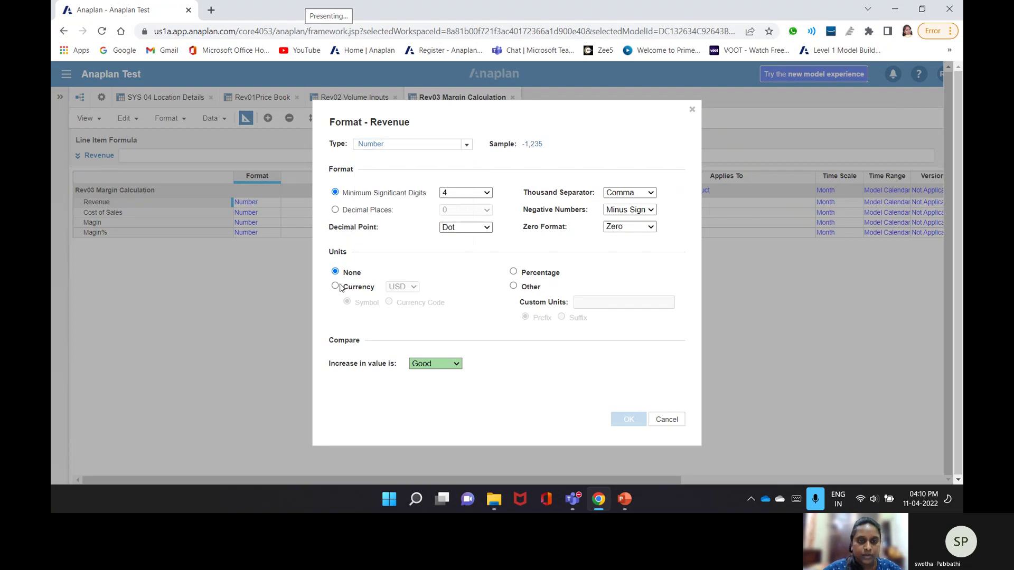
left_click(338, 286)
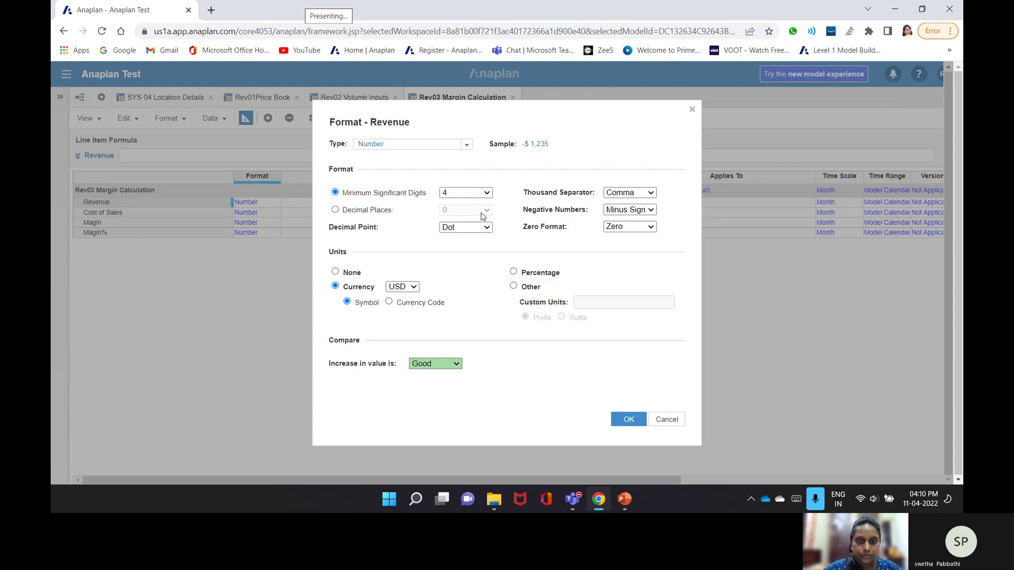
left_click(482, 212)
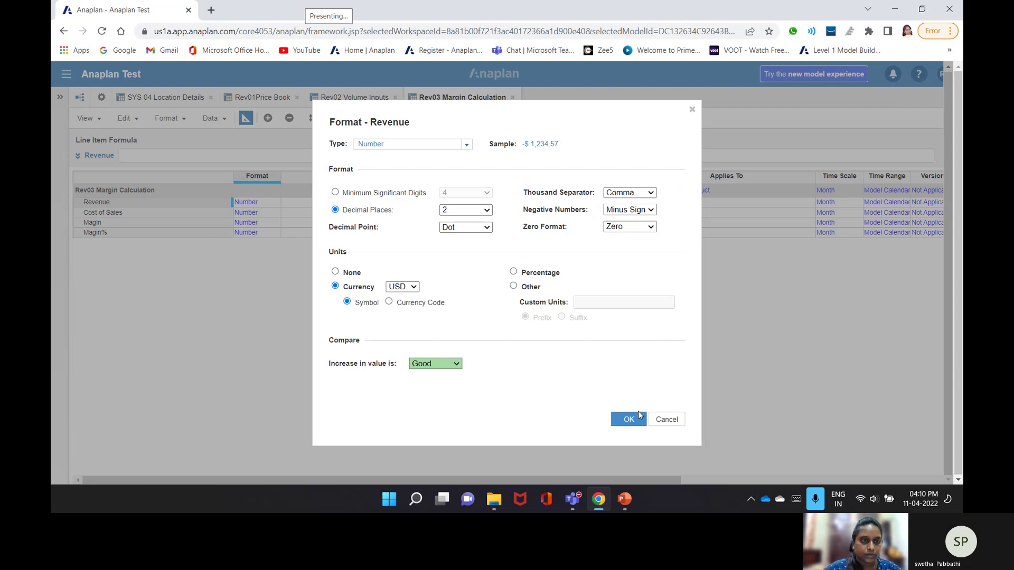
left_click(638, 413)
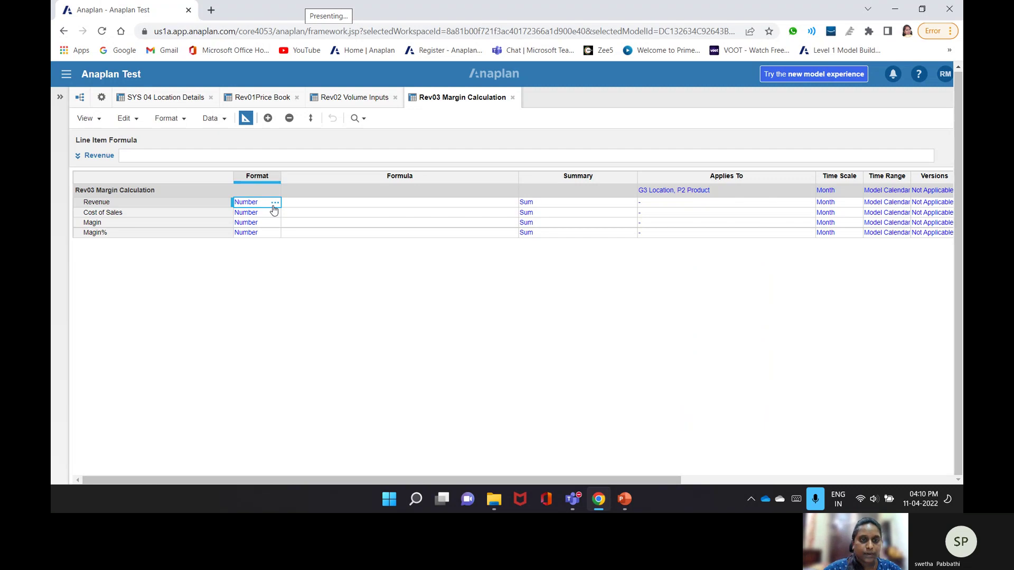
- Format the Cost of Sales and Magin line items as currency
left_click(274, 212)
left_click(342, 285)
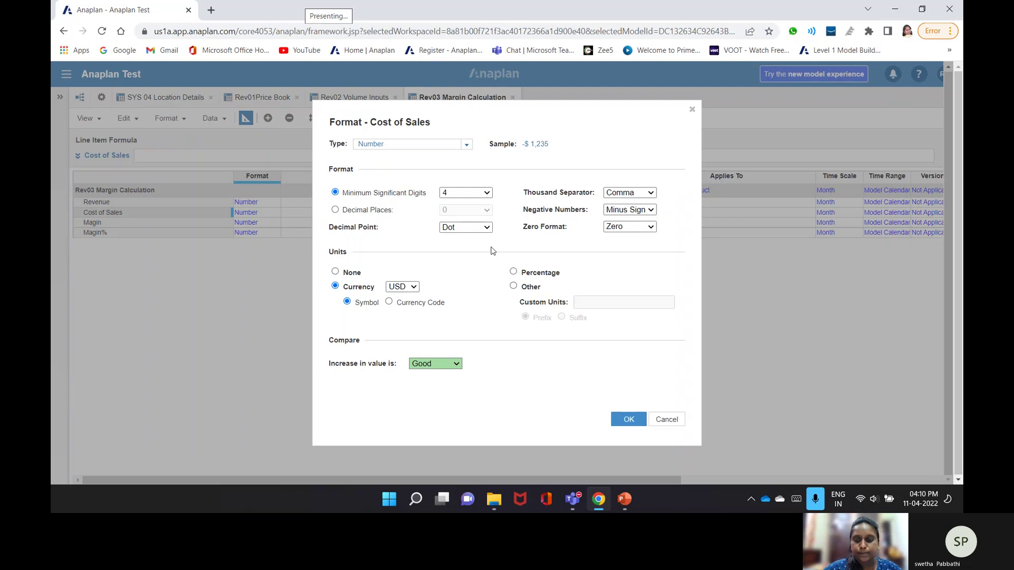
left_click(629, 419)
left_click(618, 343)
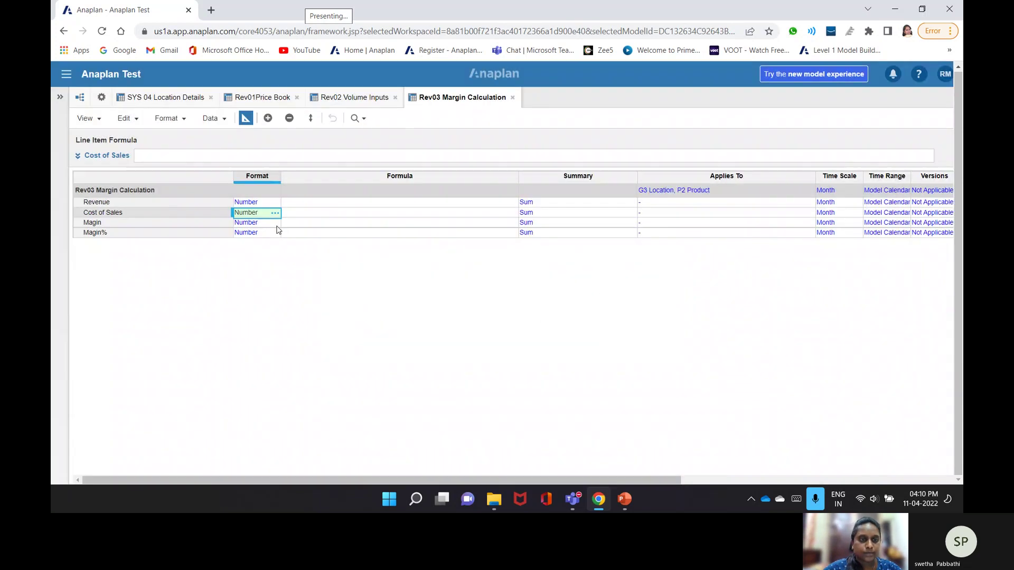
left_click(274, 223)
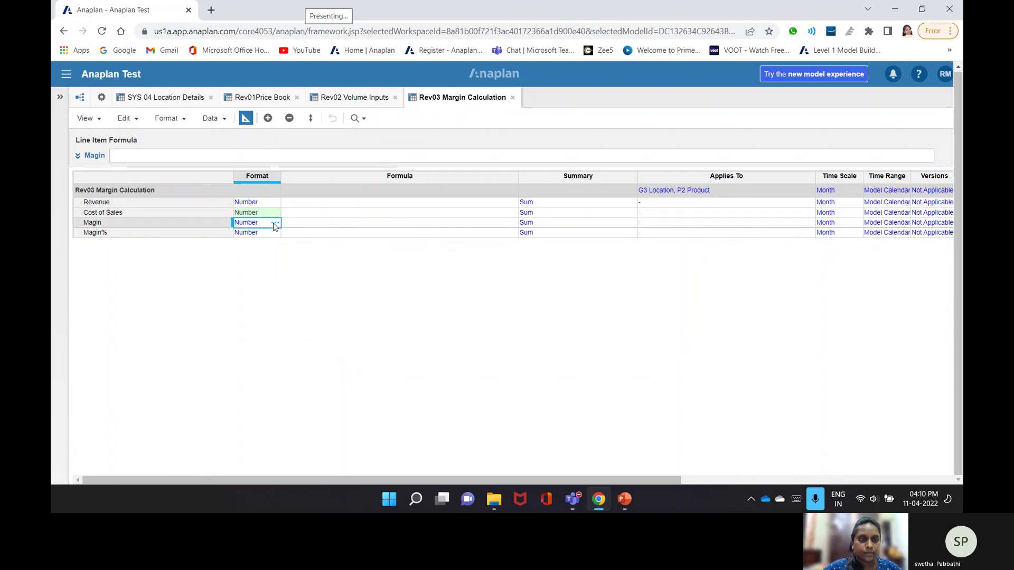
left_click(275, 222)
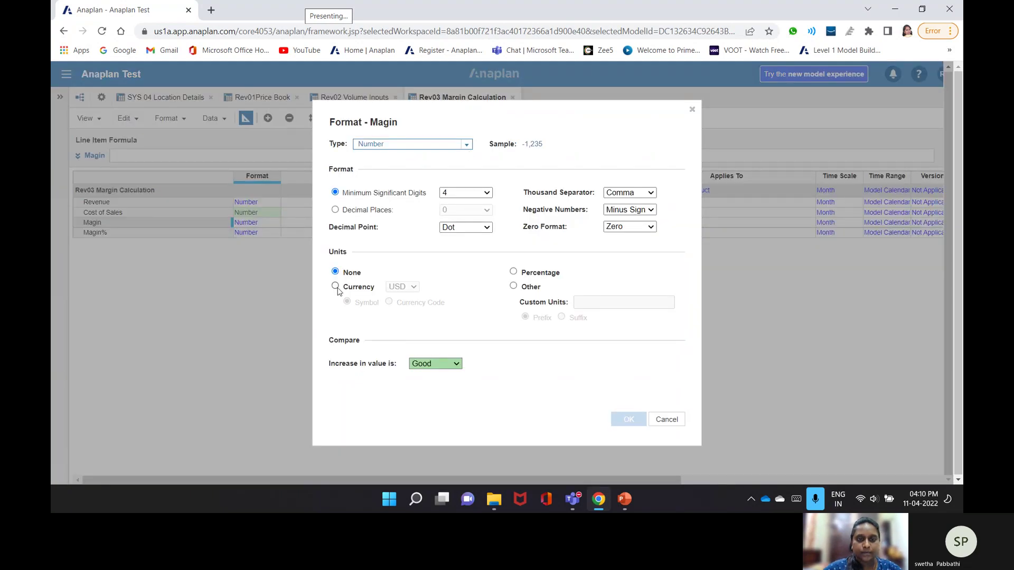
left_click(336, 286)
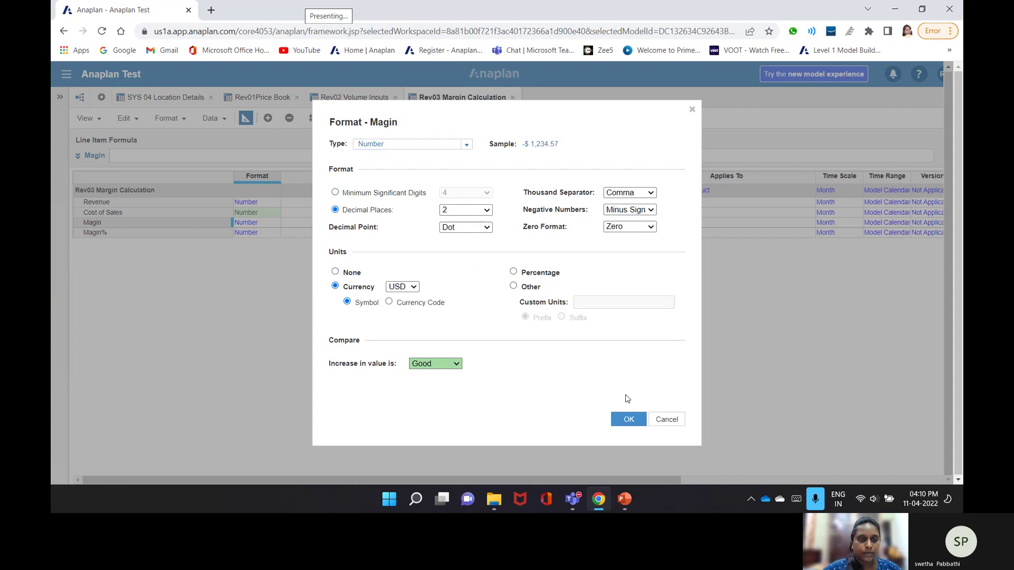
left_click(629, 419)
- Format Magin% as a percentage with 2 fixed decimal places, then view the grid and model settings
left_click(270, 232)
left_click(274, 232)
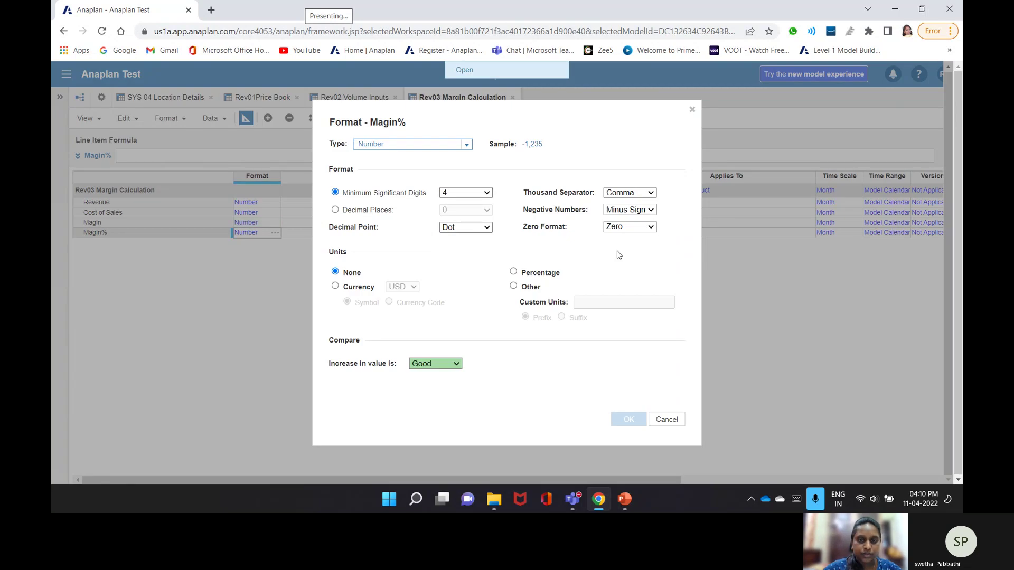
left_click(512, 271)
left_click(379, 211)
left_click(487, 210)
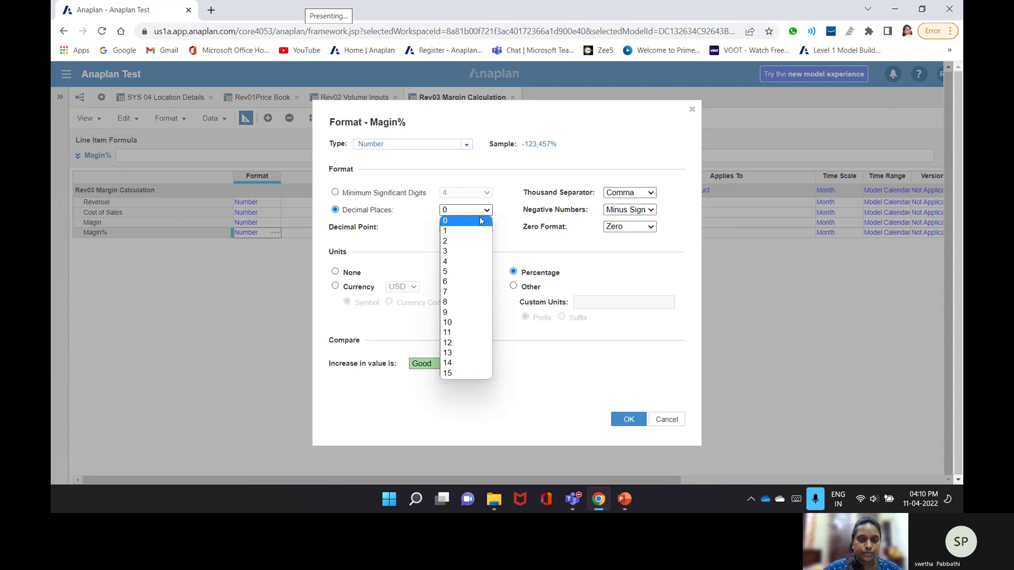
left_click(465, 241)
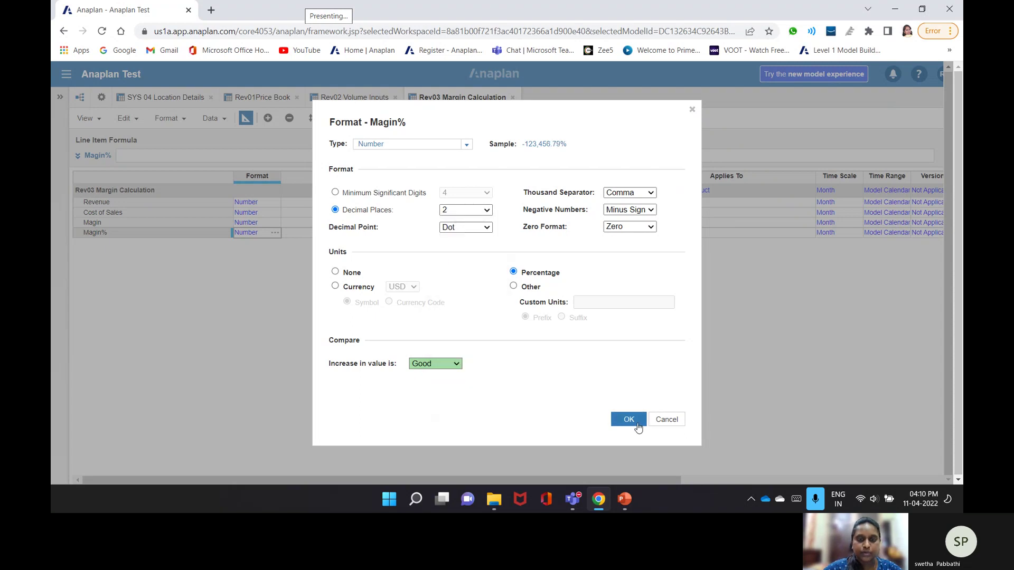
left_click(628, 419)
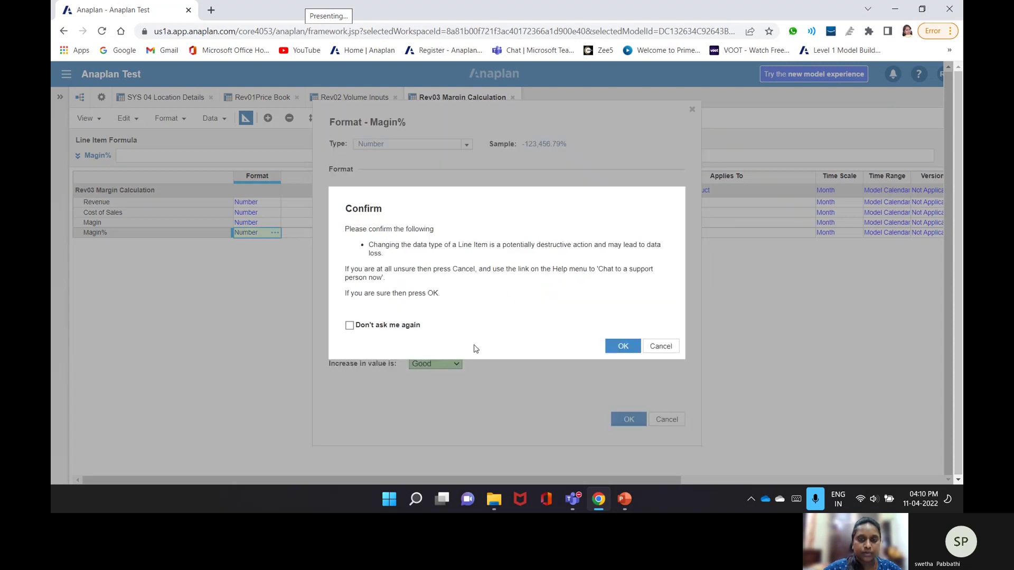
key("Return")
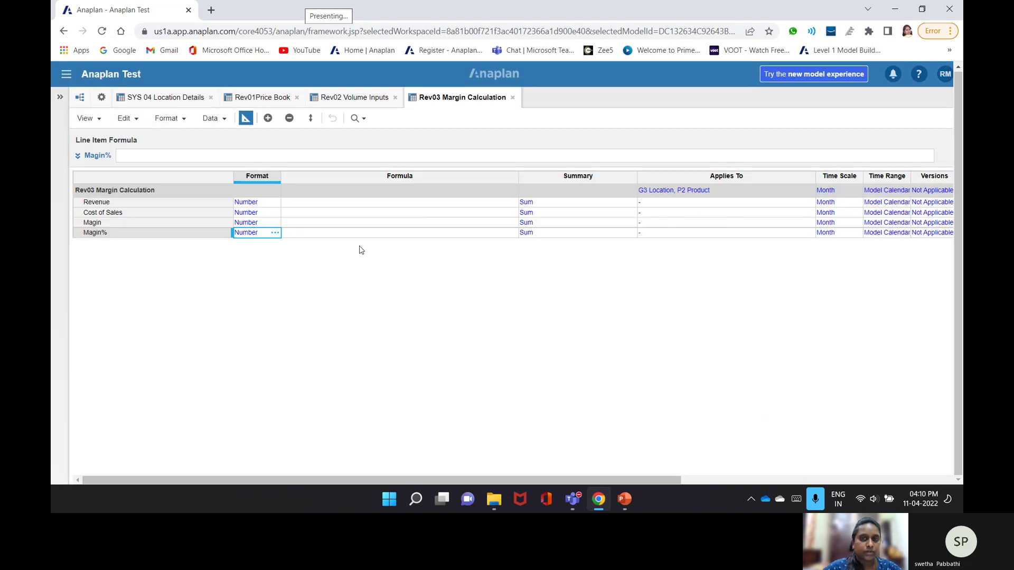
left_click(245, 118)
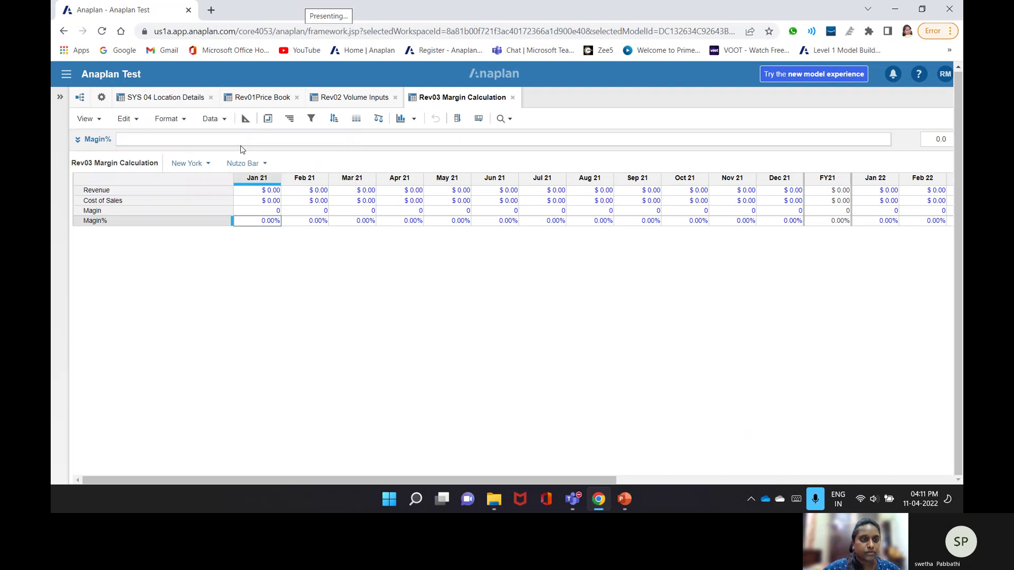
left_click(245, 118)
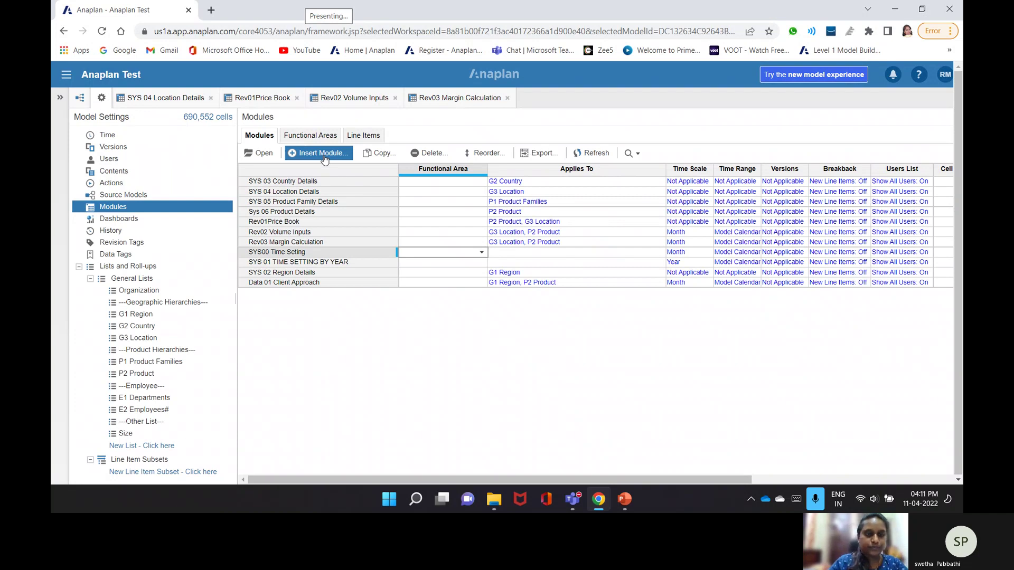
- Start a new module named 'Rev 04 Price Growth Rates'
left_click(324, 154)
type("rev04")
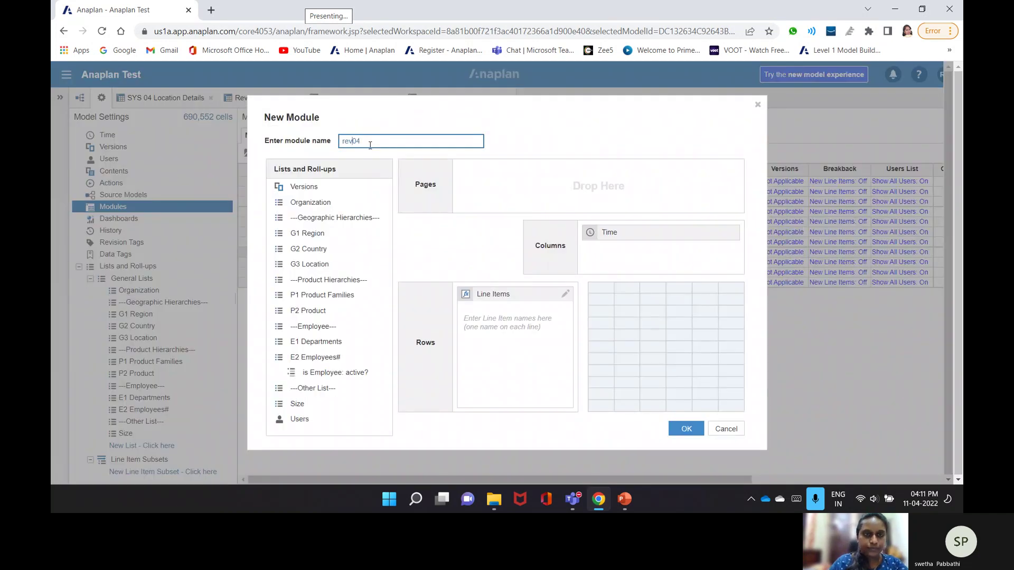
key("BackSpace")
key("BackSpace")
key("BackSpace")
type("Rev")
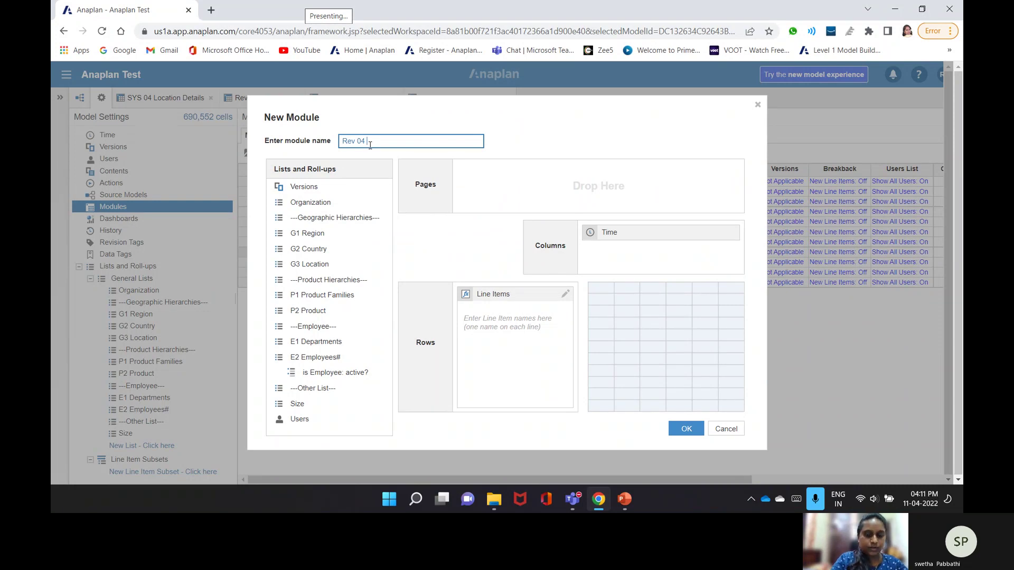
type("Price Growrh")
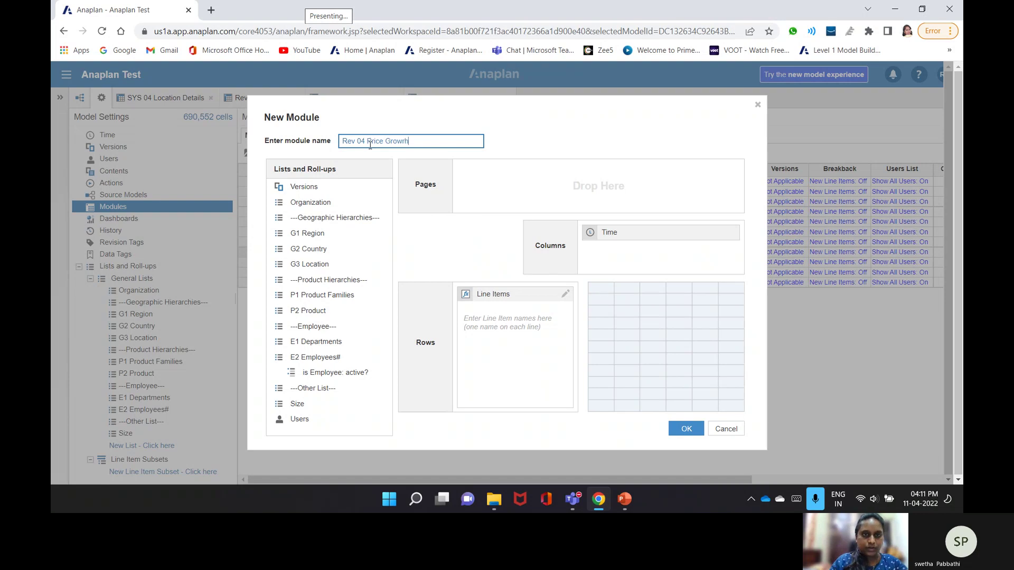
key("BackSpace")
key("BackSpace")
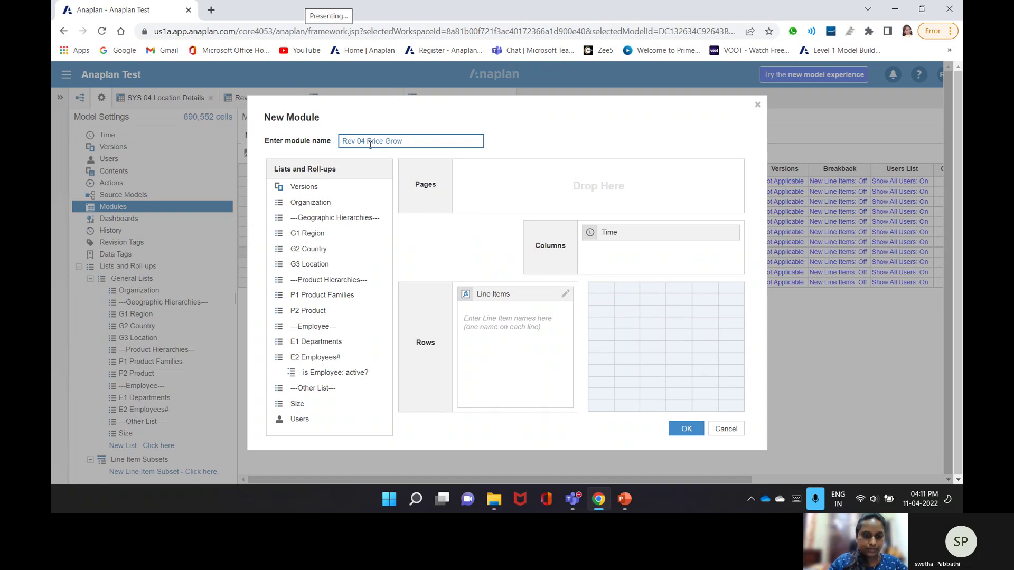
type("th Rates")
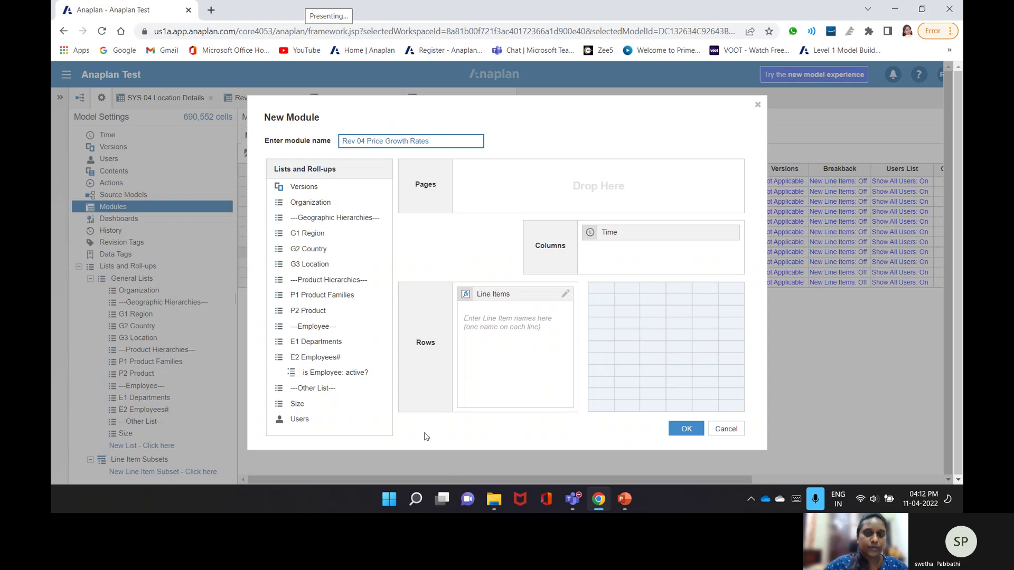
left_click(369, 419)
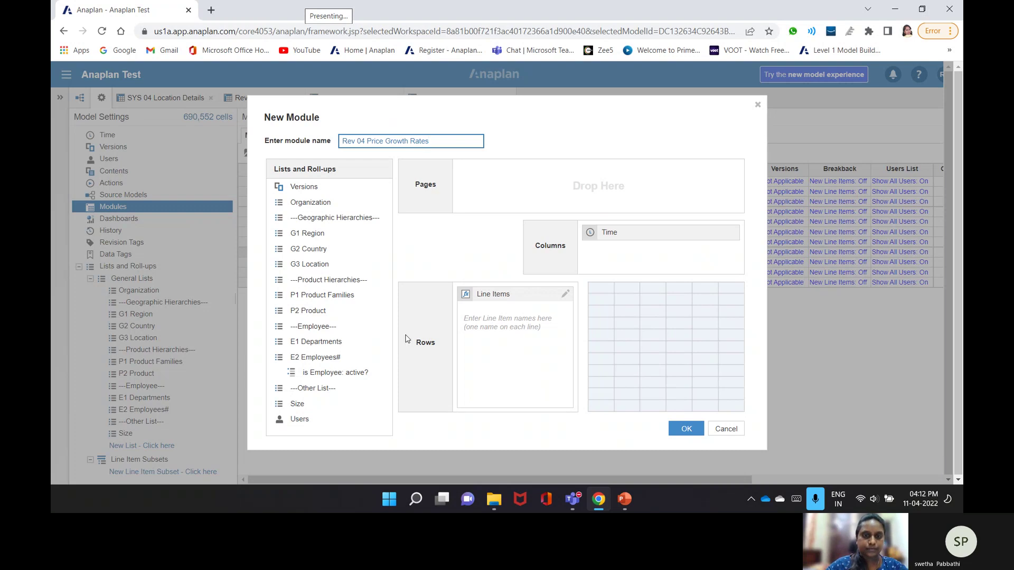
- Give the module the line items Unit Price and Unit Cost and create it
left_click(503, 318)
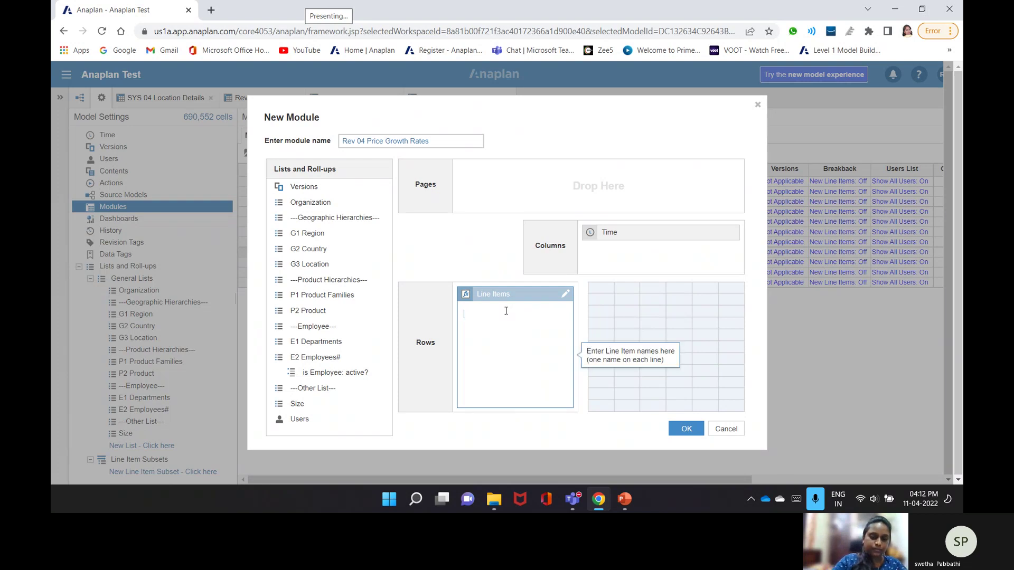
type("Unit")
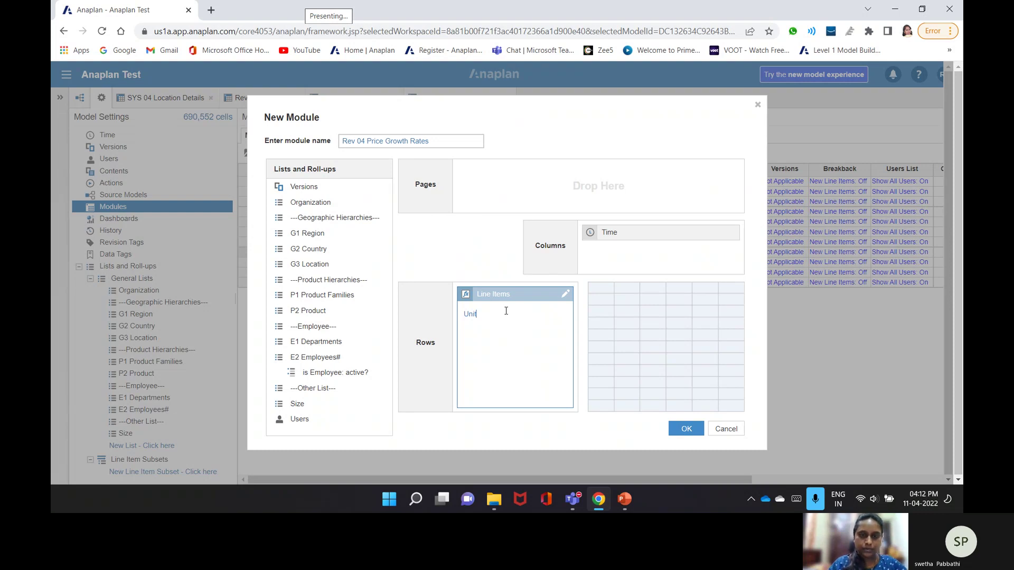
type(" Price")
key("Return")
type("Unit ")
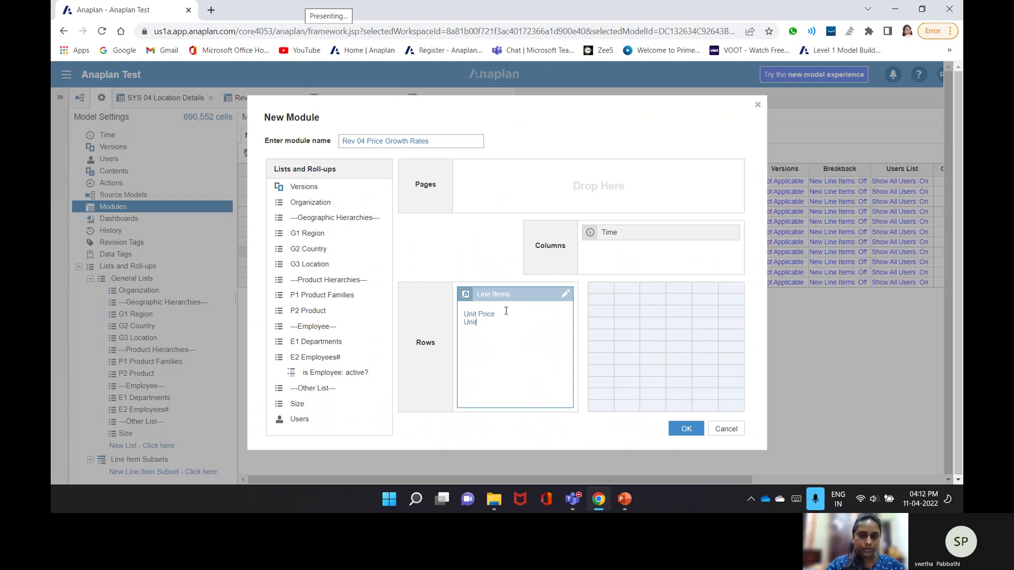
type("Cos")
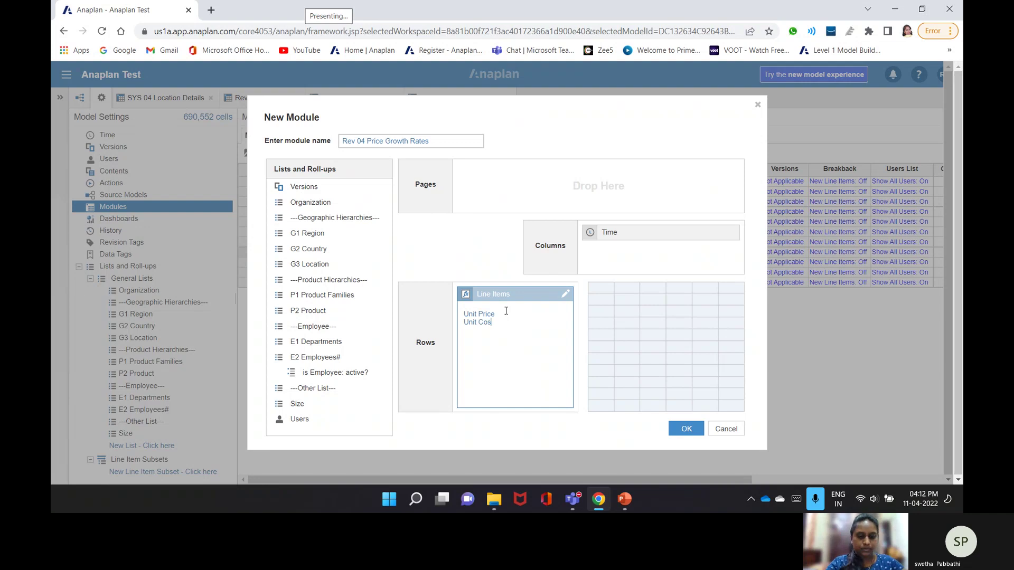
type("t")
left_click(619, 299)
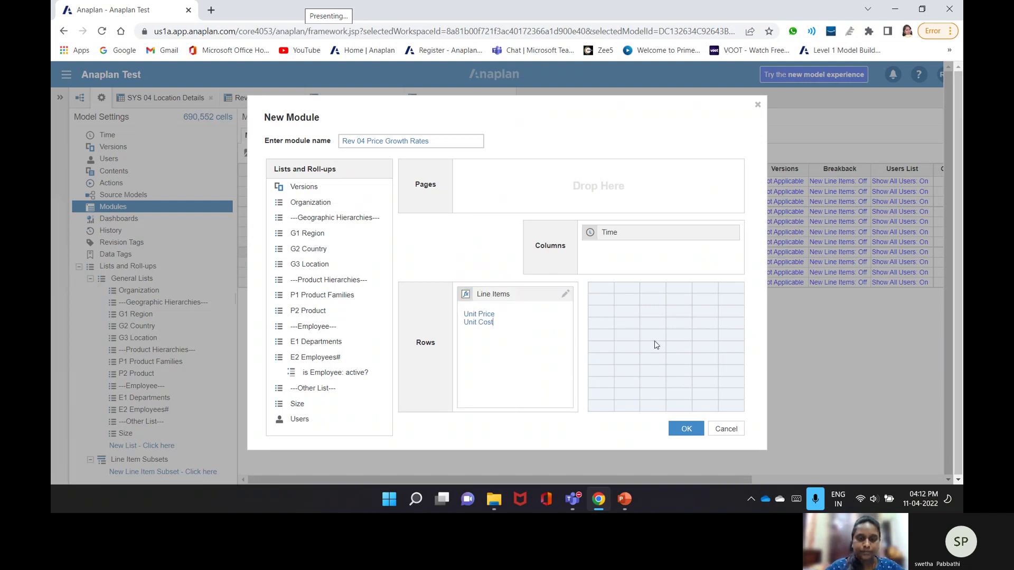
left_click(670, 426)
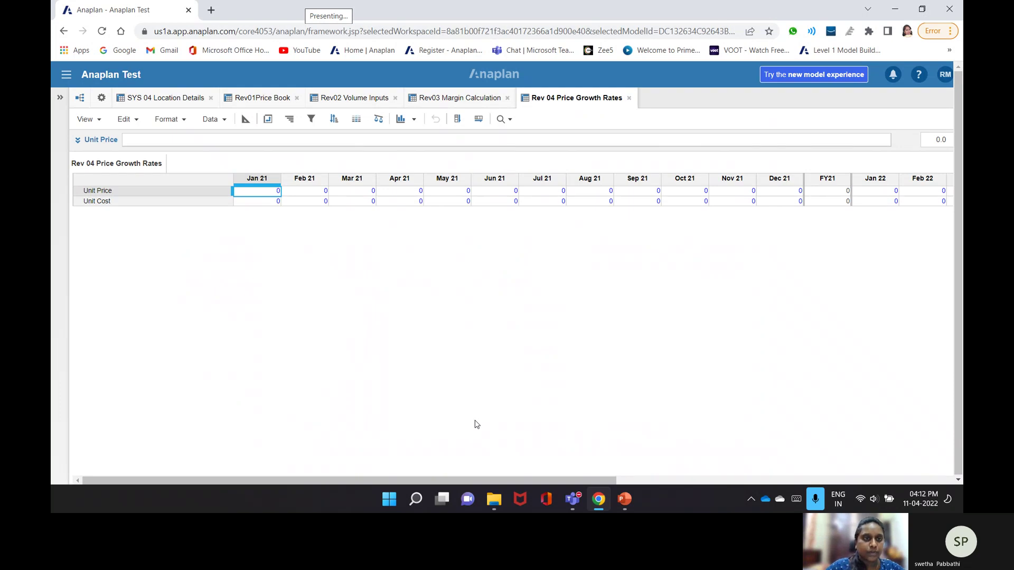
- Change the time scale of the module, Unit Price and Unit Cost from Month to Year
key("ctrl+shift+b")
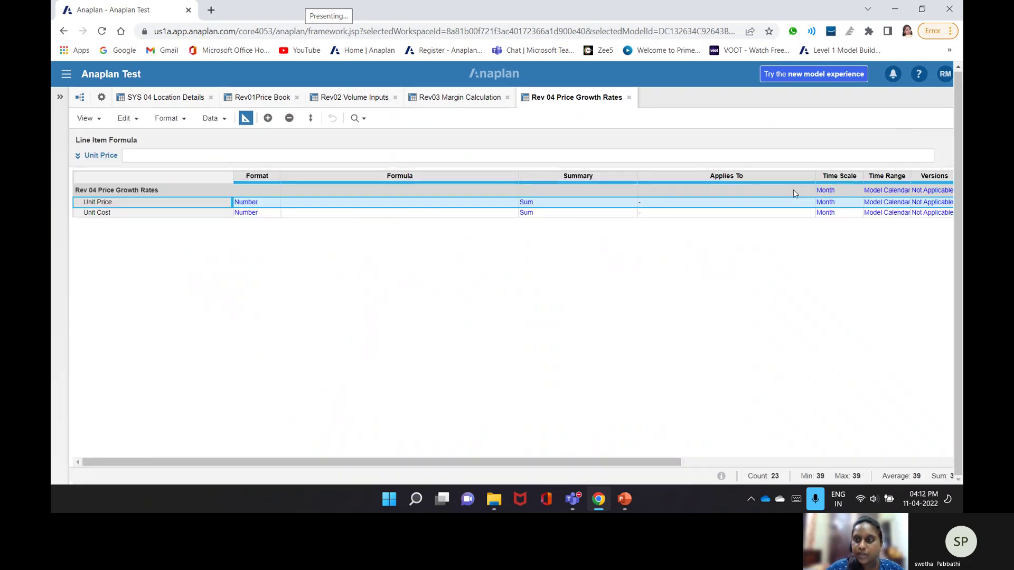
left_click(854, 192)
left_click(856, 190)
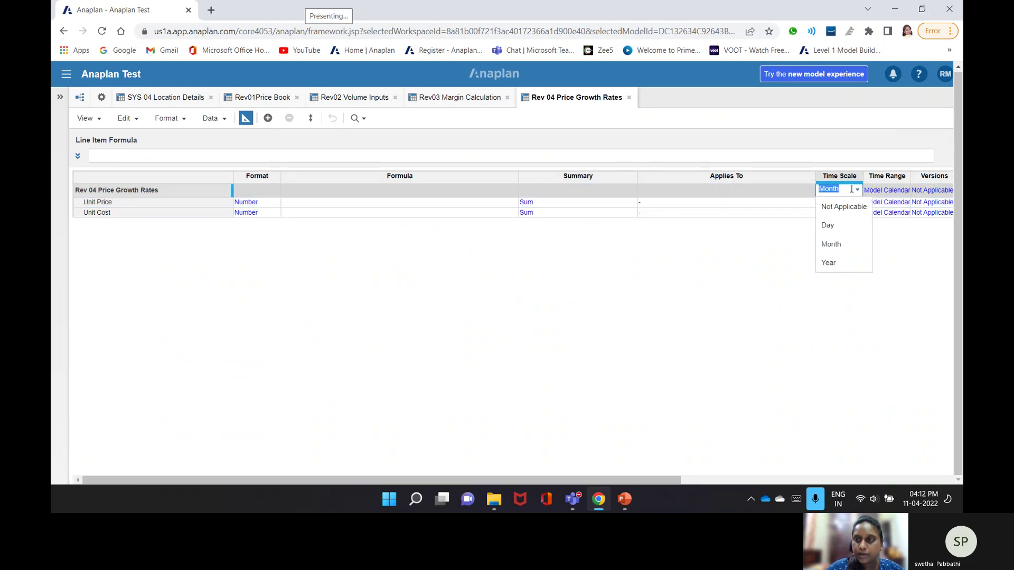
left_click(826, 263)
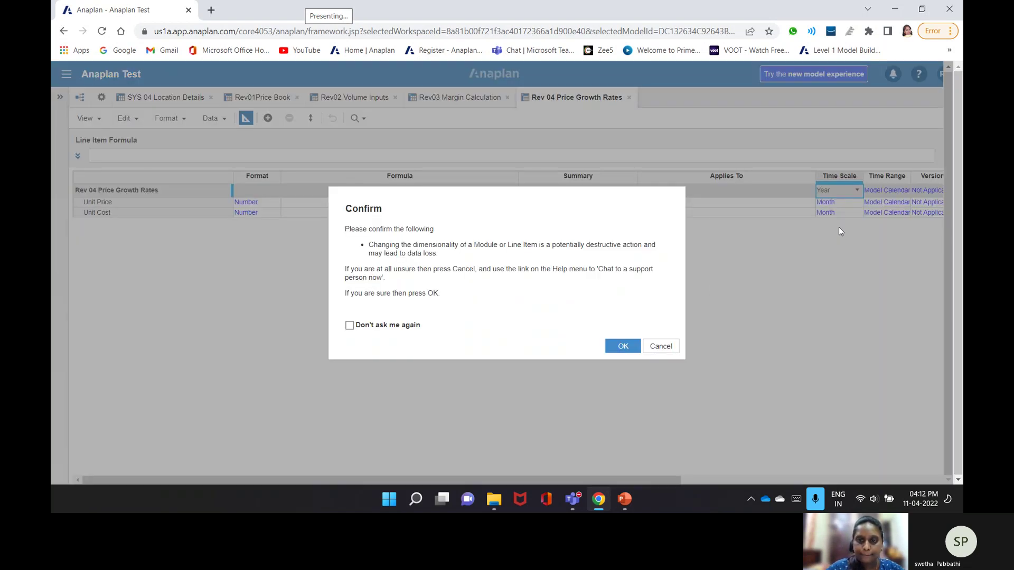
left_click(623, 346)
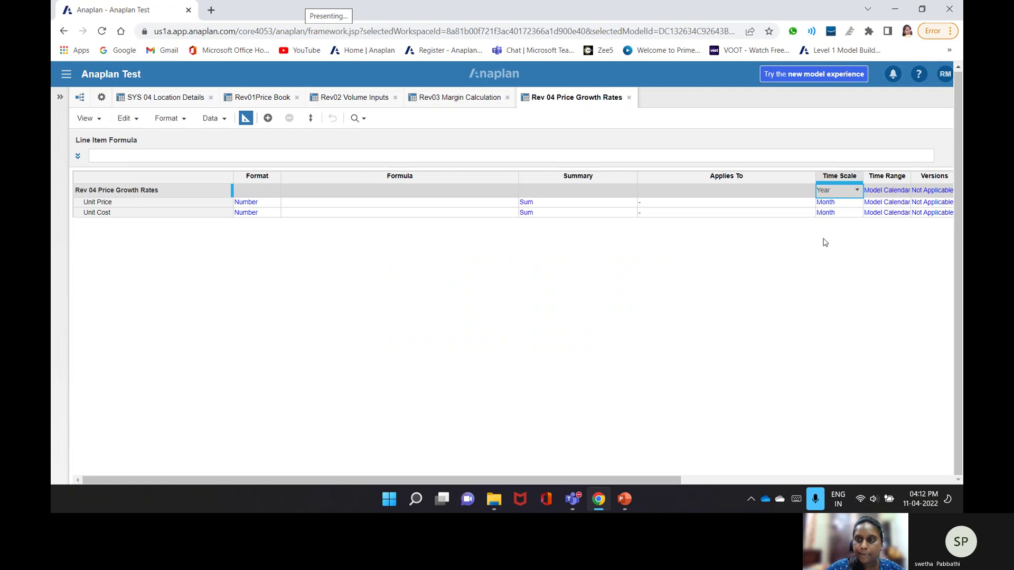
left_click(856, 202)
left_click(856, 202)
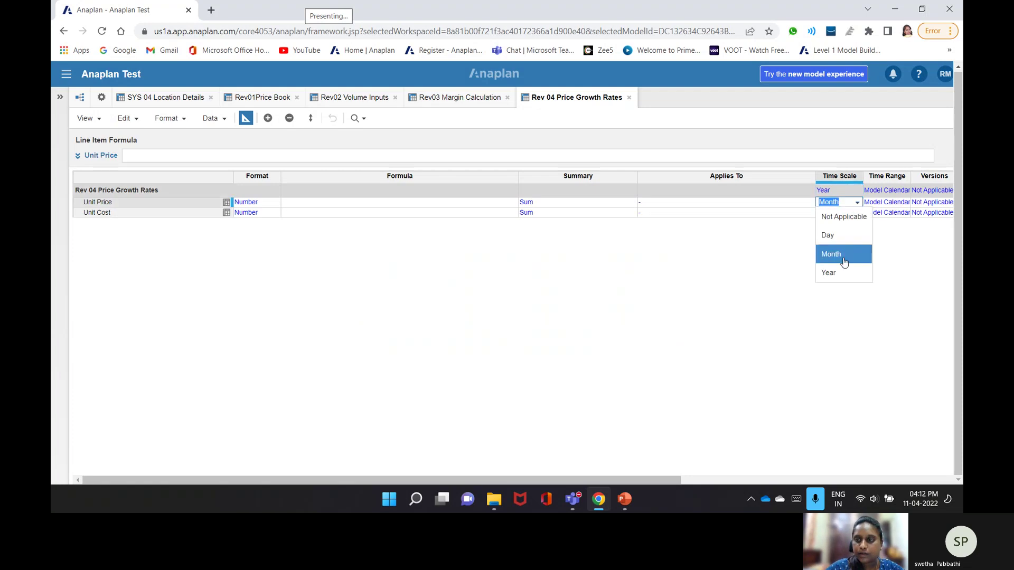
left_click(829, 272)
left_click(616, 350)
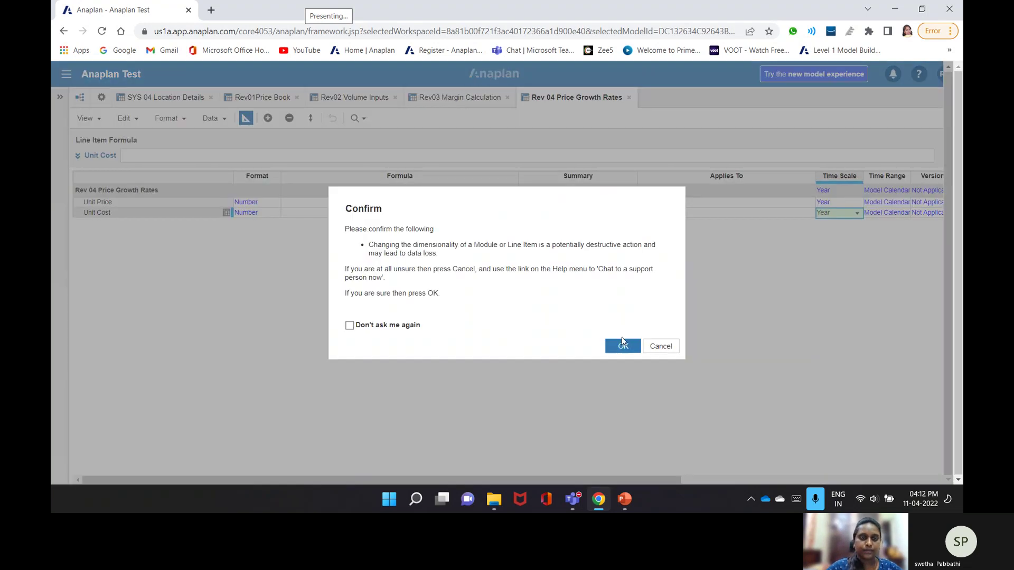
left_click(621, 344)
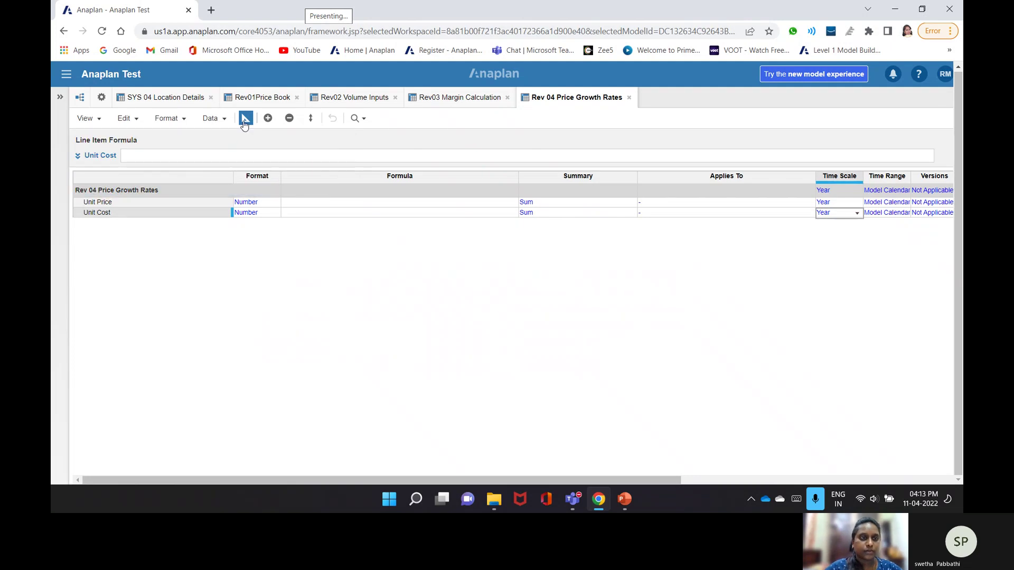
- Format Unit Cost as a percentage with 2 fixed decimal places
left_click(279, 213)
left_click(277, 213)
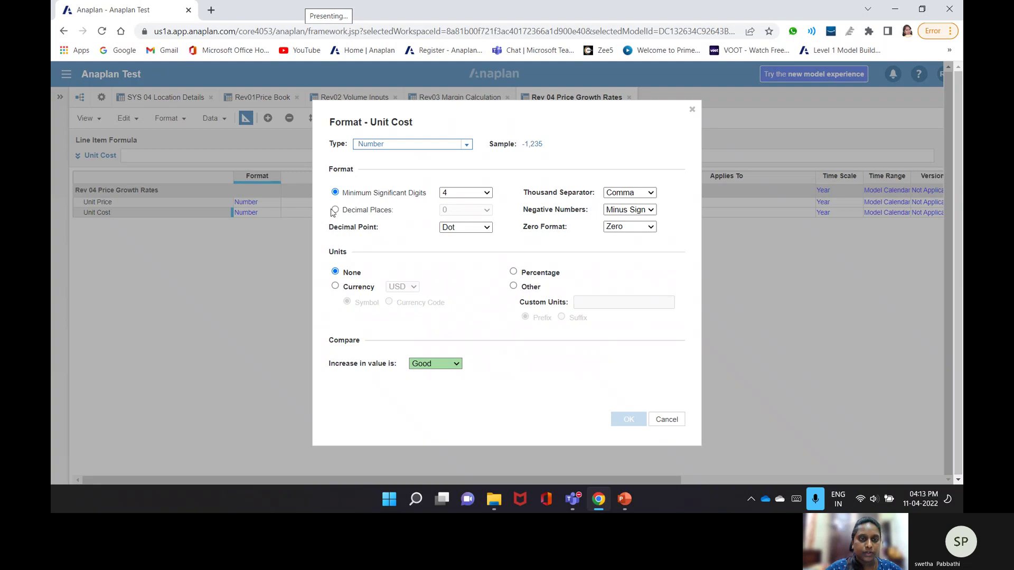
left_click(335, 211)
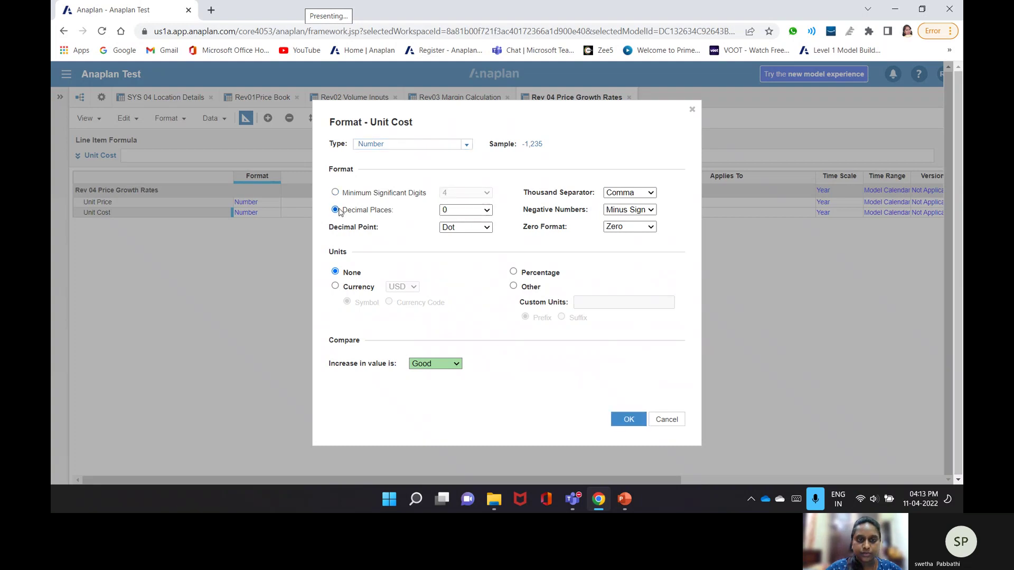
left_click(514, 272)
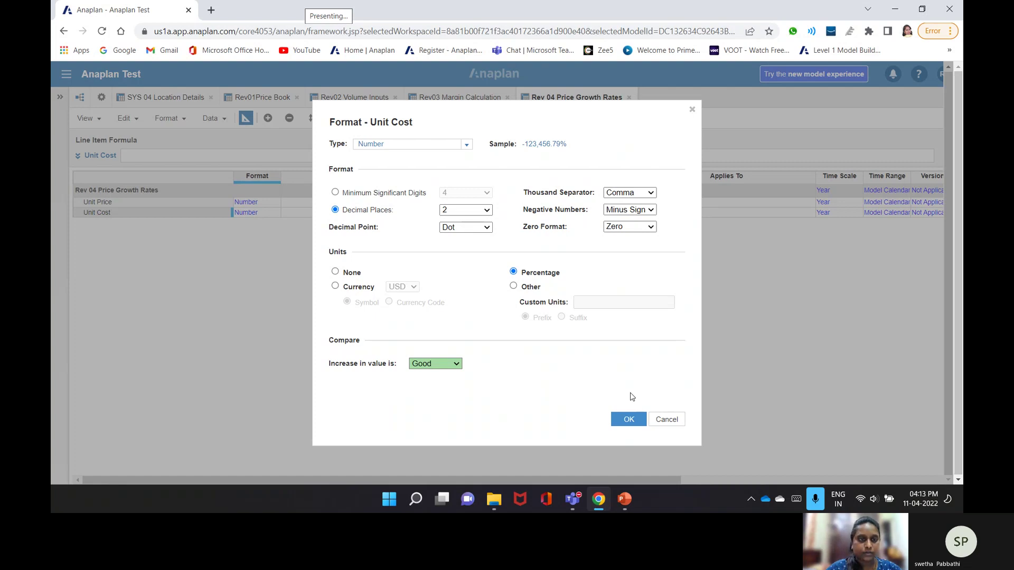
left_click(628, 419)
- Format Unit Price as a percentage with 2 decimal places and return to the grid
double_click(247, 201)
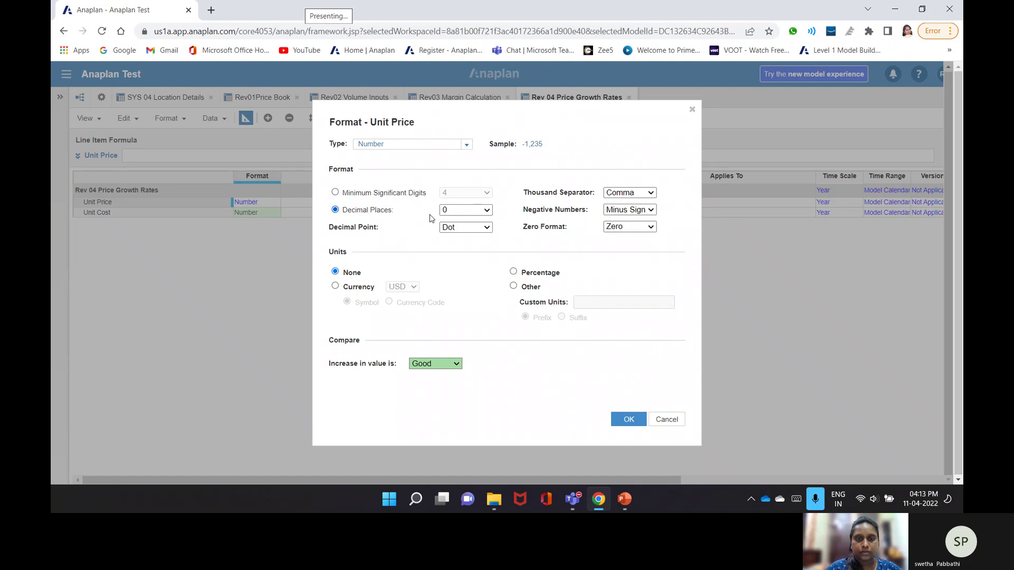
left_click(513, 272)
left_click(460, 211)
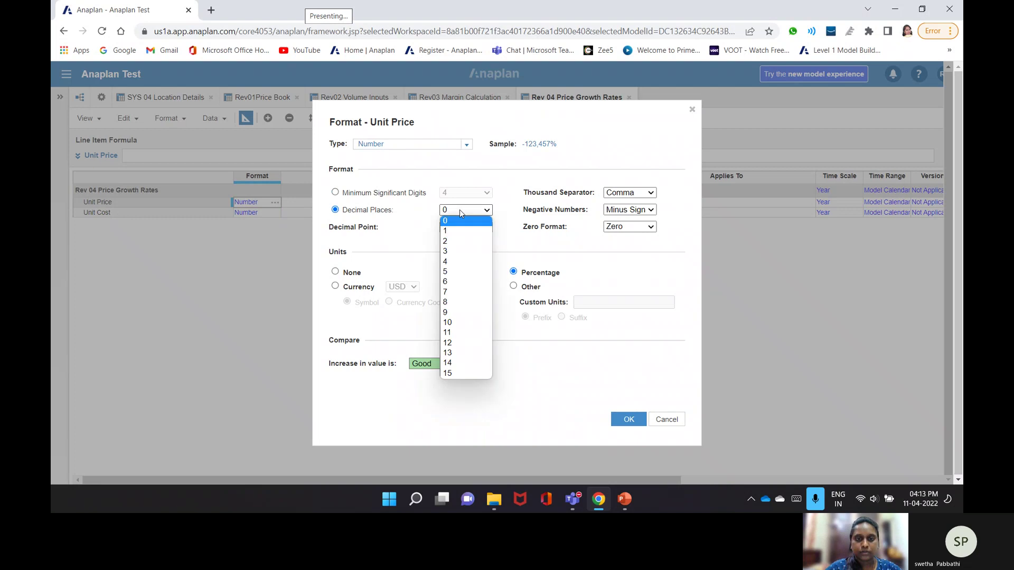
left_click(456, 242)
left_click(628, 419)
left_click(619, 344)
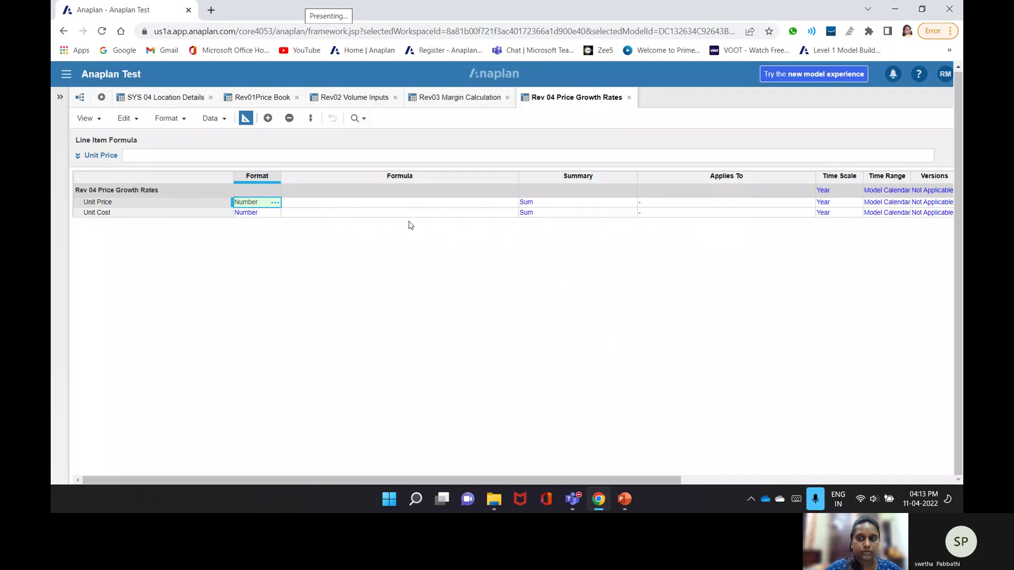
left_click(246, 119)
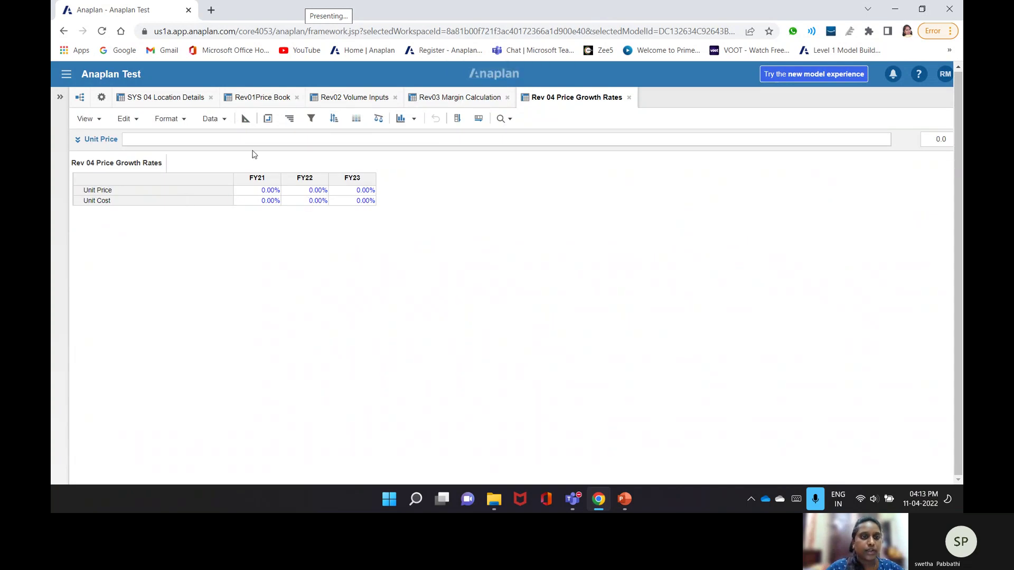
- Set Magin% to 'Rev02 Volume Inputs'.Volumes * 'Rev01Price Book'.Unit Price
left_click(431, 101)
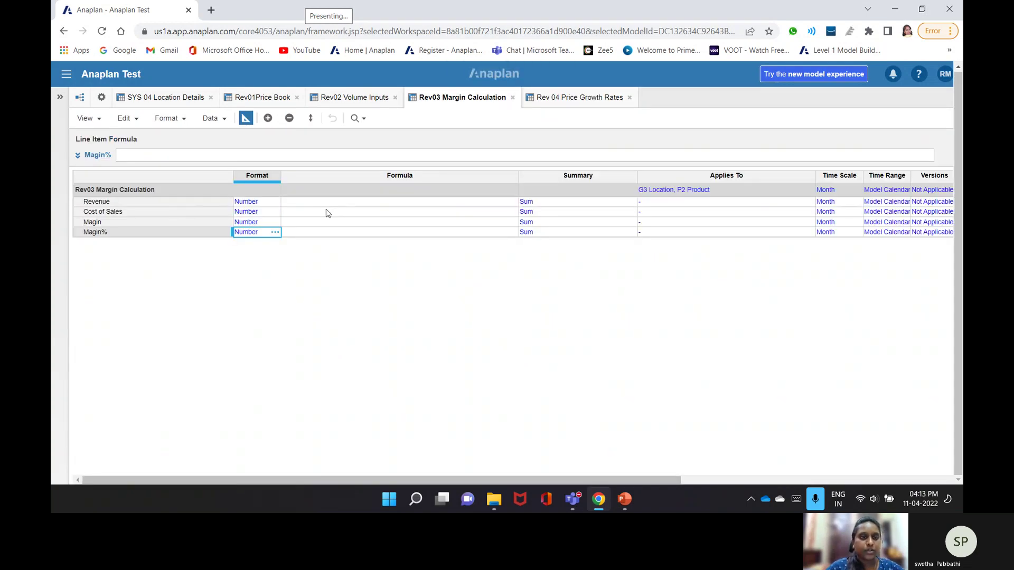
left_click(306, 156)
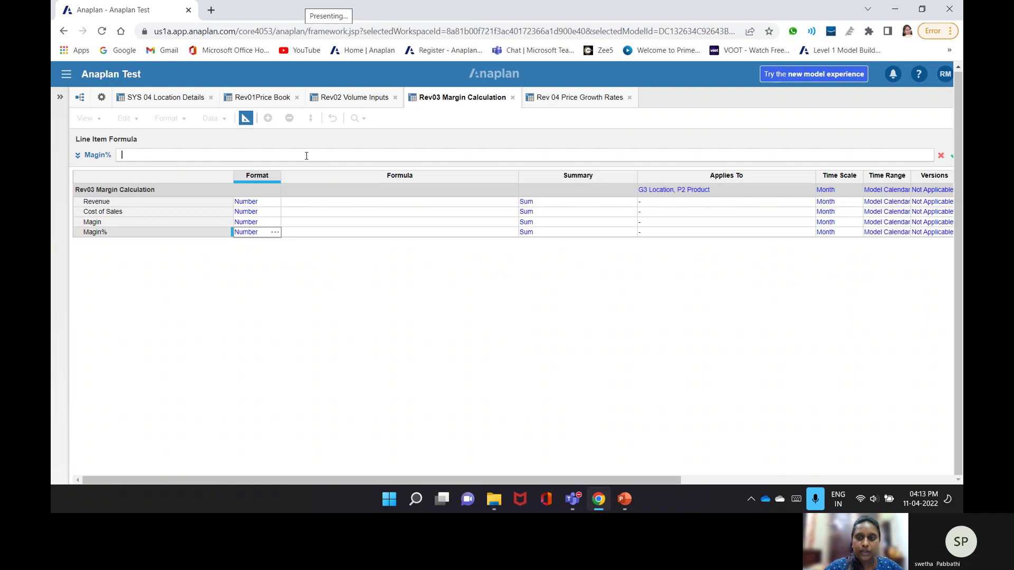
left_click(348, 98)
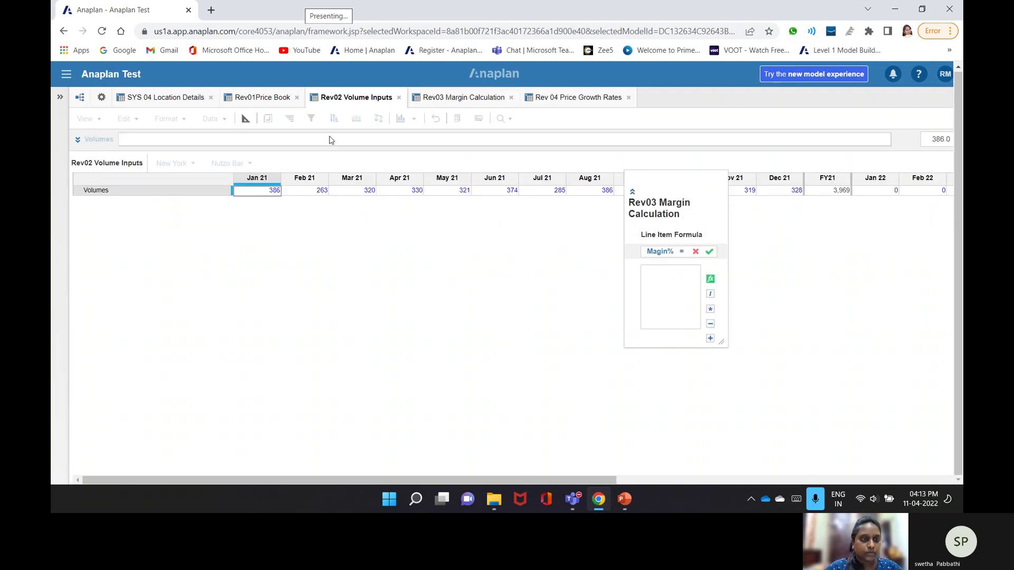
left_click(173, 192)
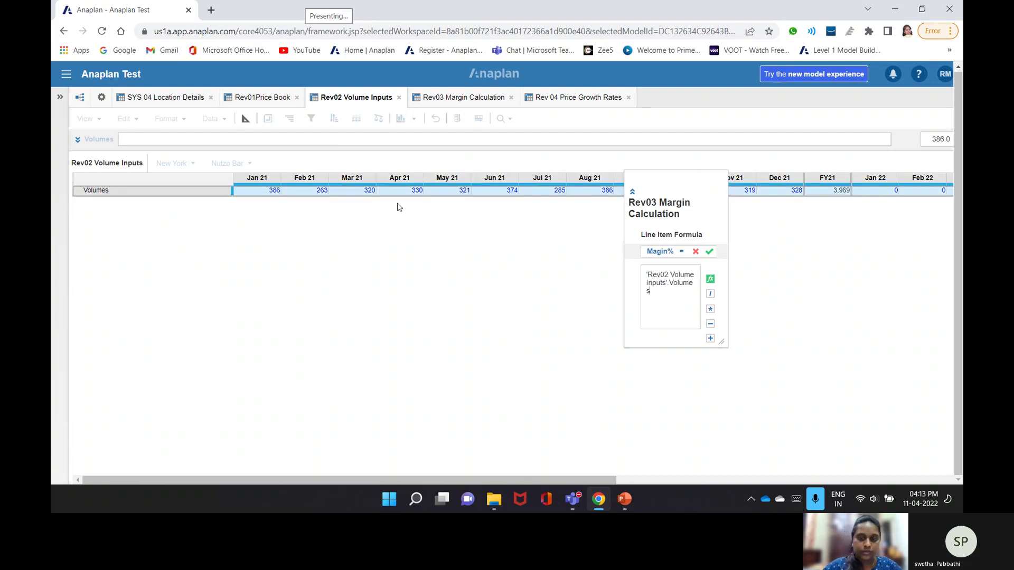
left_click(266, 100)
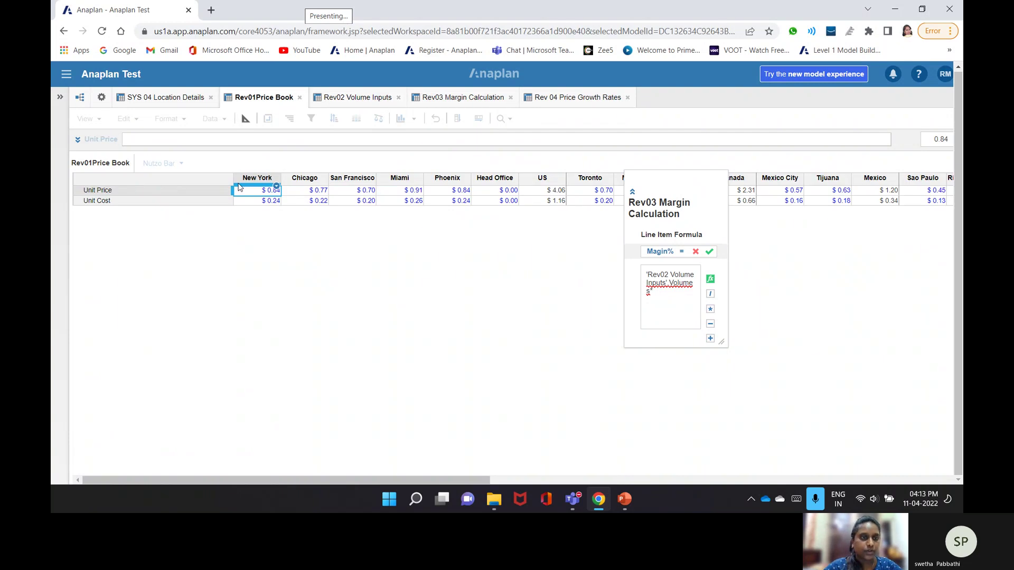
left_click(238, 187)
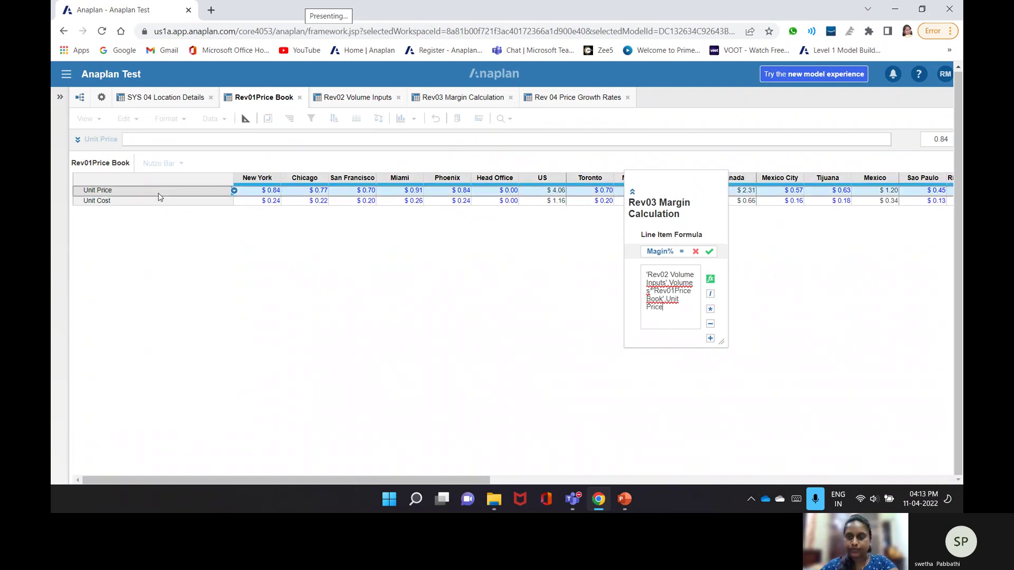
key("Return")
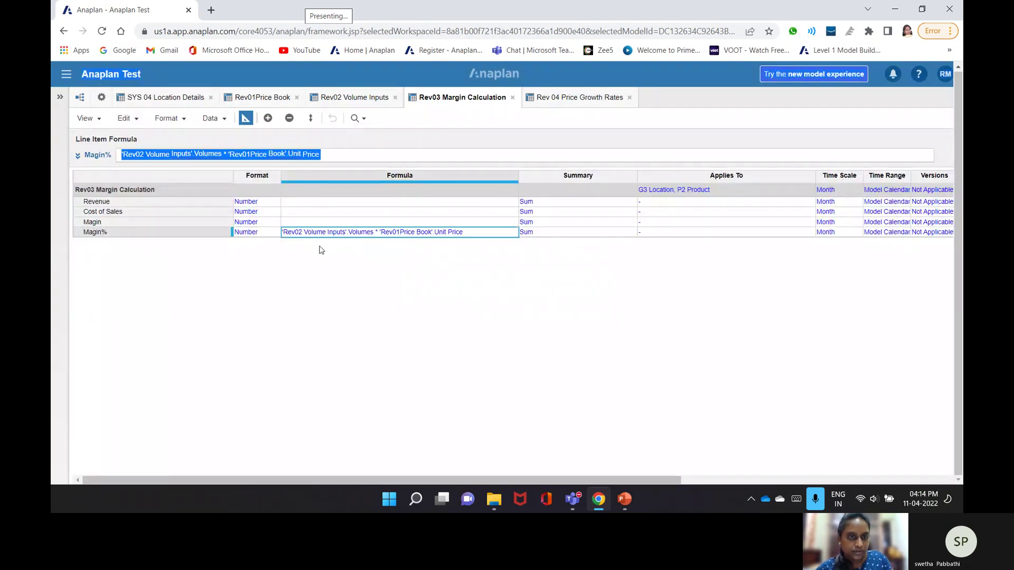
- Copy that formula text, clear it from Magin%, and begin editing Revenue's formula
key("ctrl+c")
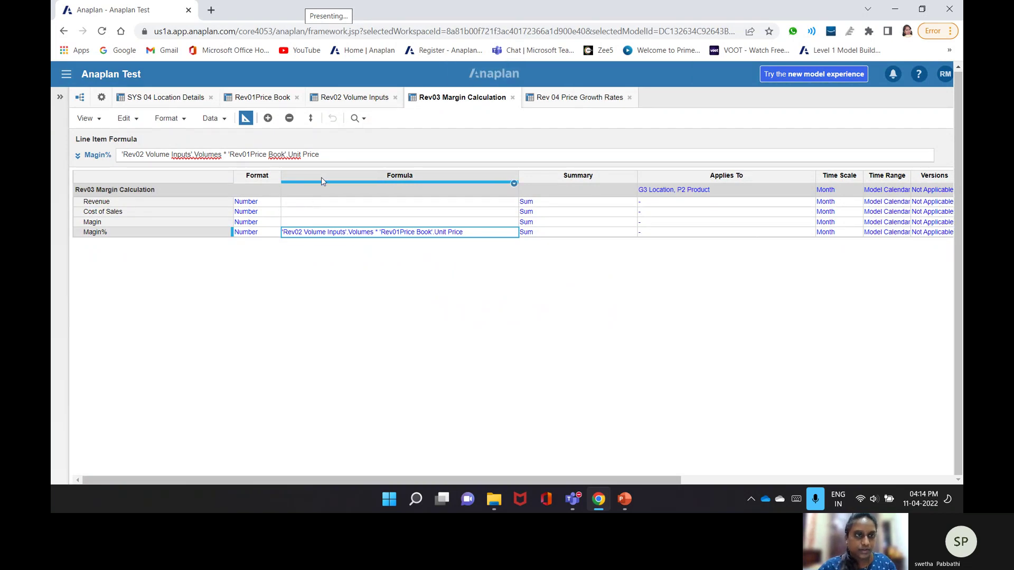
left_click_drag(319, 154, 102, 169)
key("BackSpace")
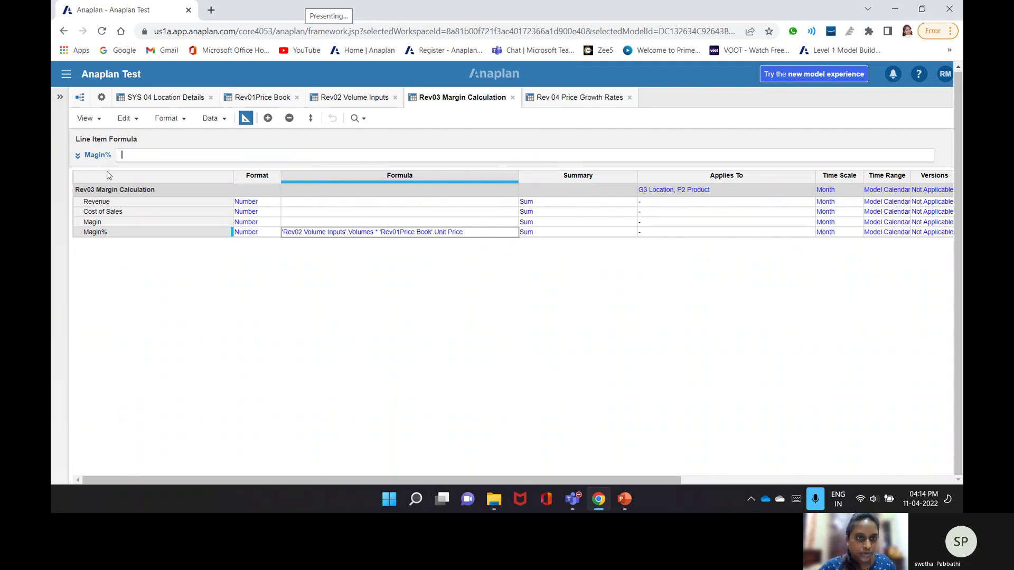
left_click(301, 202)
left_click(306, 154)
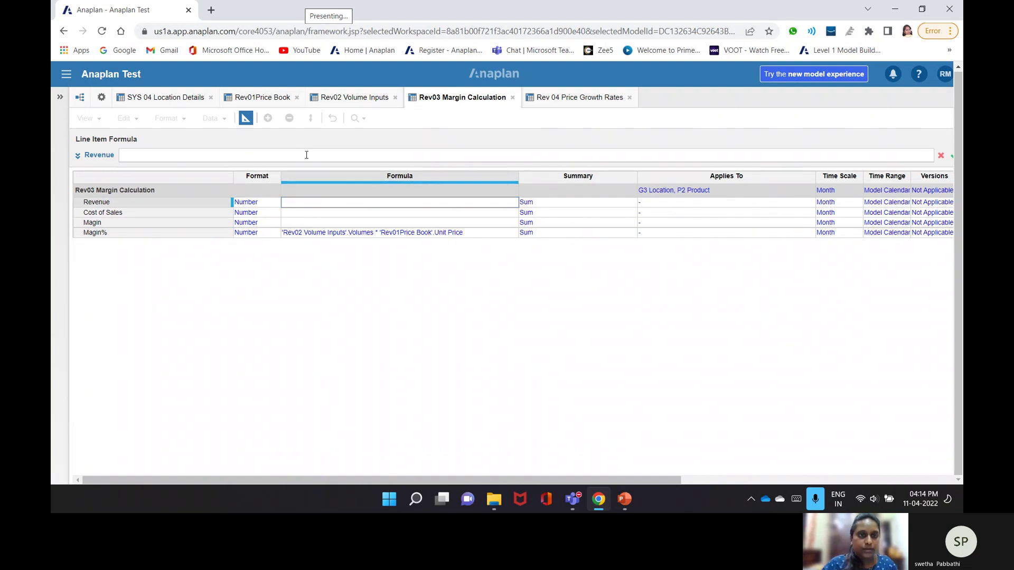
- Paste the Volumes * Unit Price formula into Revenue and set Cost of Sales to Volumes * Unit Cost
key("ctrl+v")
key("Return")
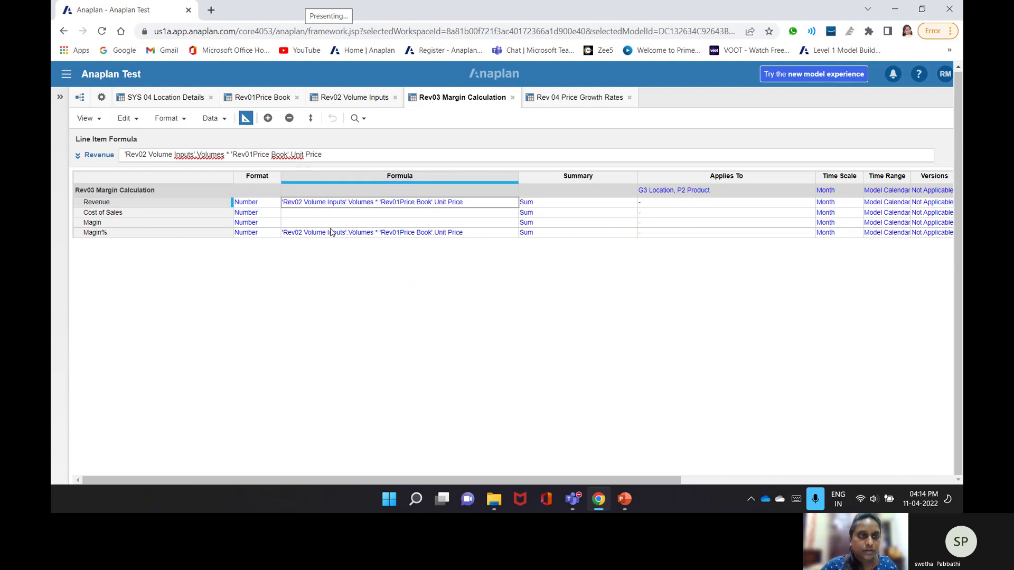
key("Down")
left_click(186, 156)
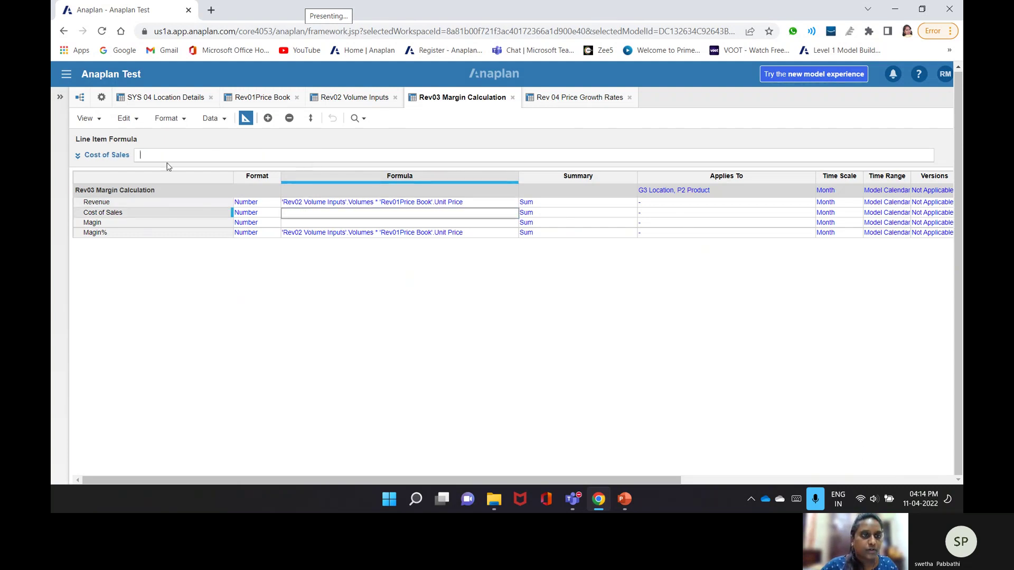
left_click(332, 99)
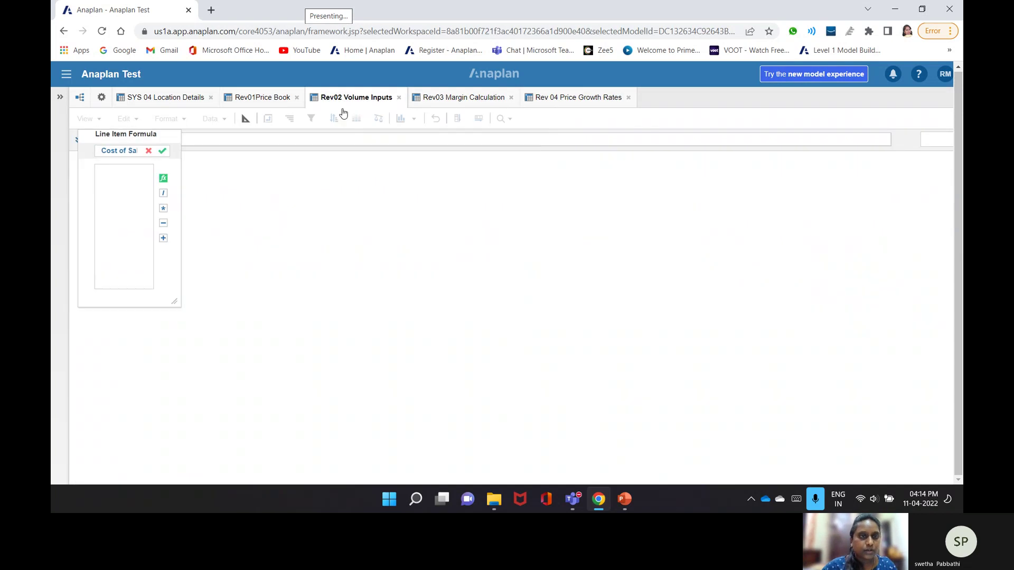
left_click(193, 189)
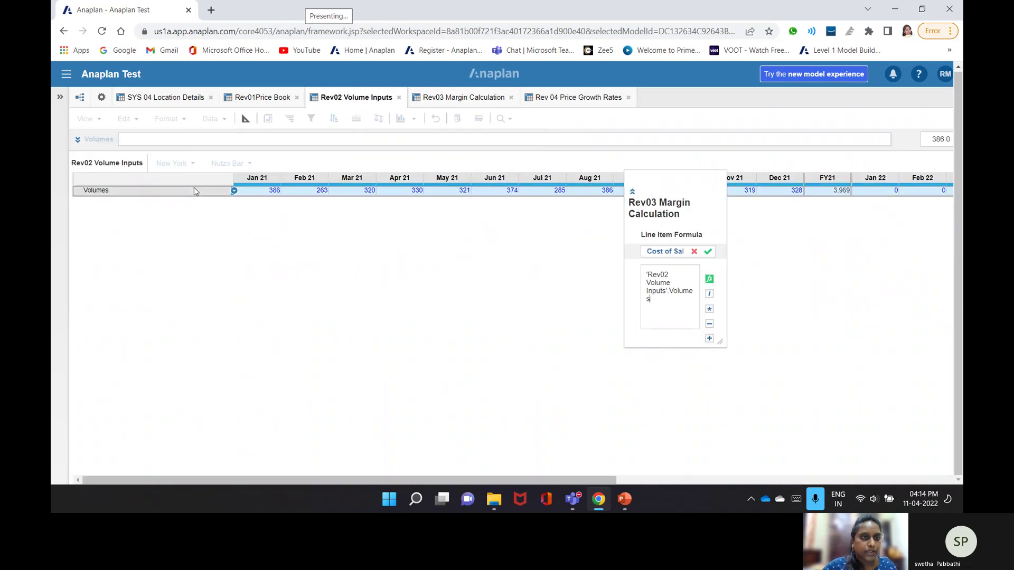
type("*")
left_click(263, 100)
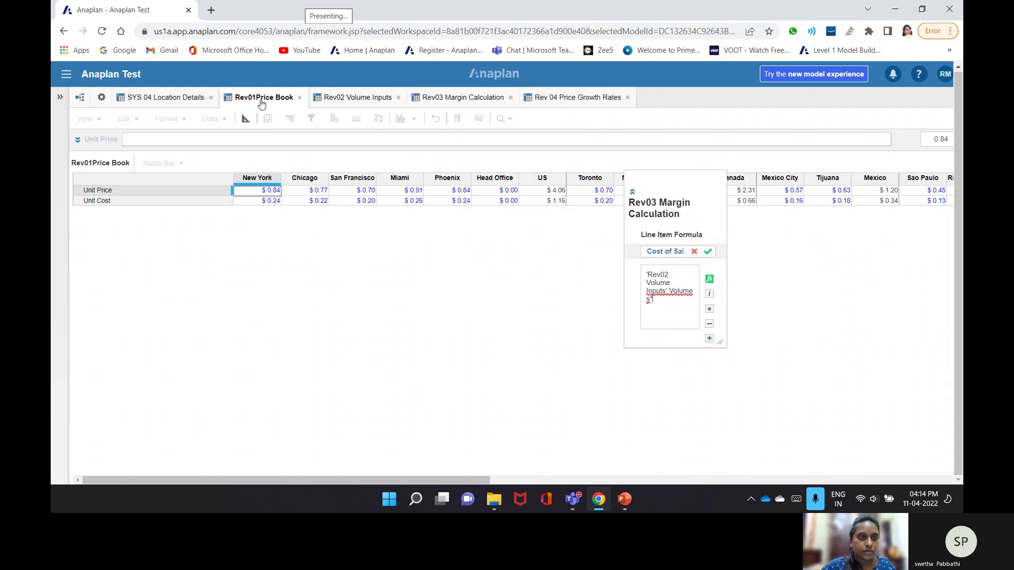
left_click(131, 203)
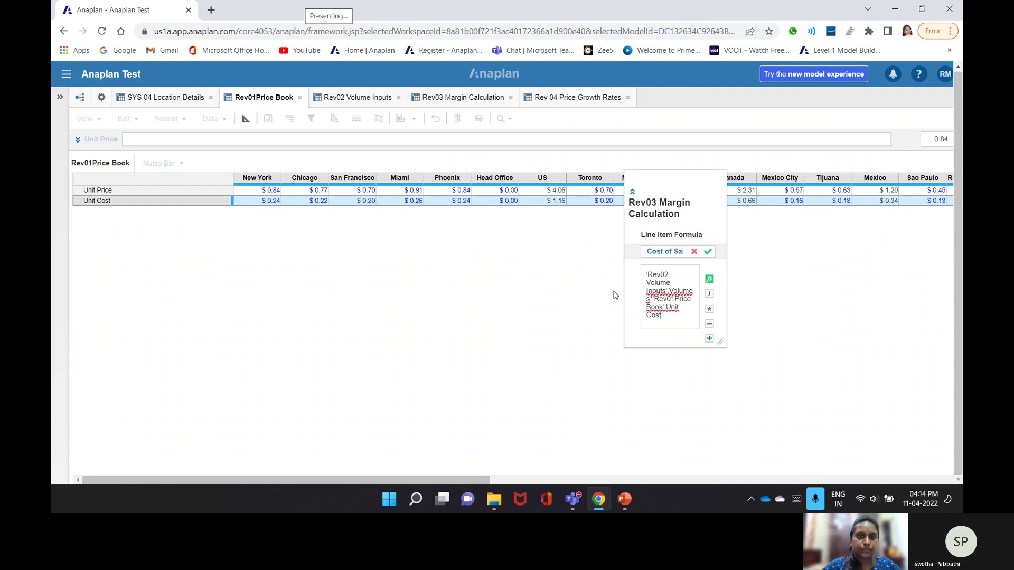
left_click(469, 98)
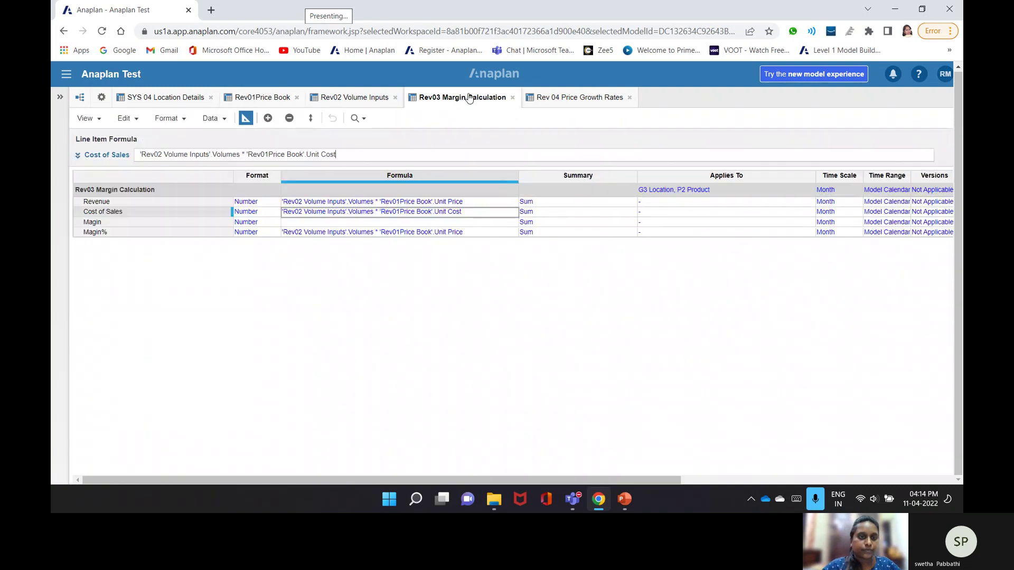
- Set Magin's formula to Revenue - Cost of Sales
left_click(338, 223)
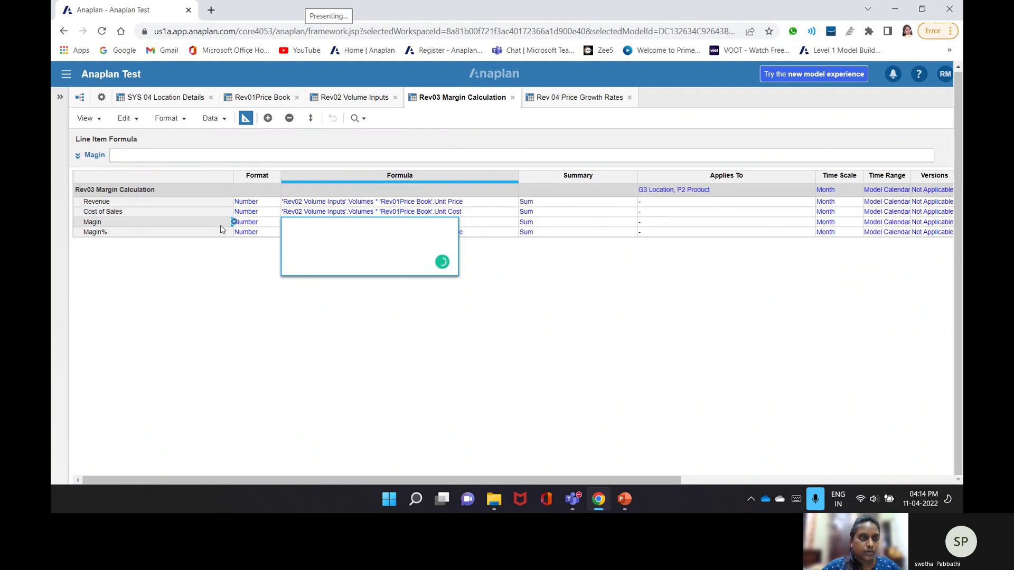
left_click(143, 202)
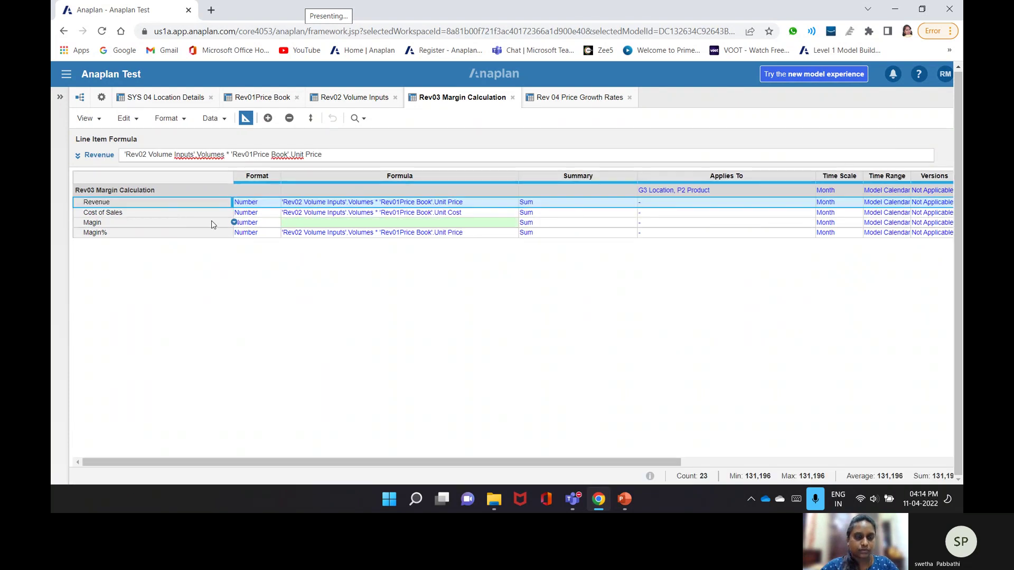
left_click(293, 222)
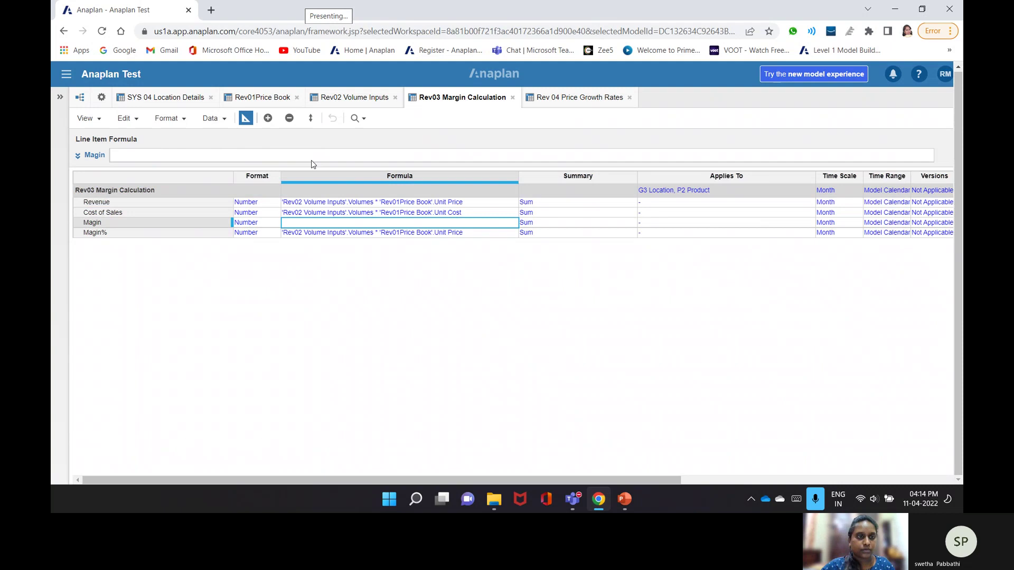
left_click(312, 159)
left_click(159, 202)
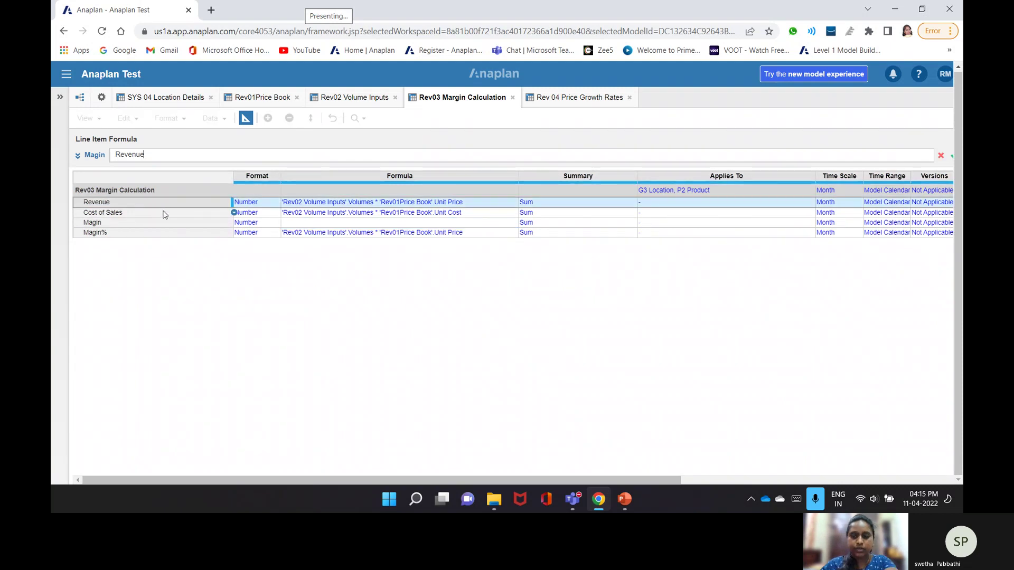
type("-")
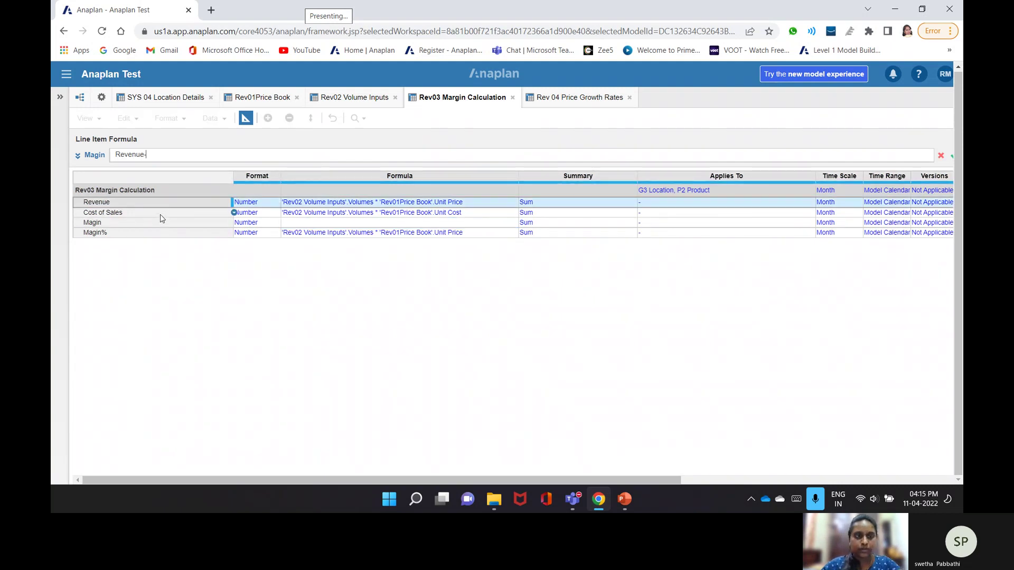
left_click(158, 213)
key("Return")
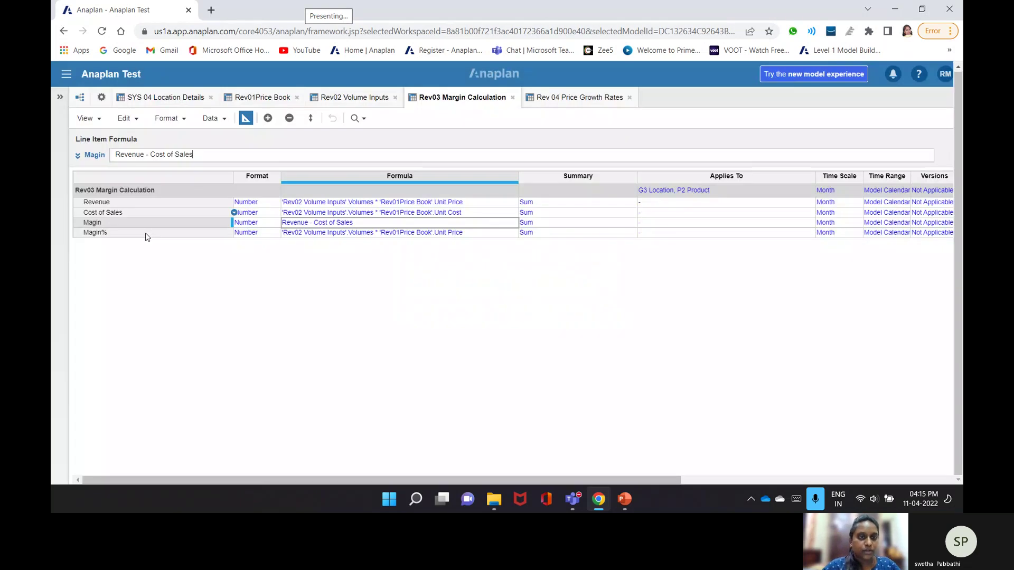
- Set Magin% to Magin / Revenue, correcting the earlier Revenue / Cost of Sales attempt
left_click(147, 236)
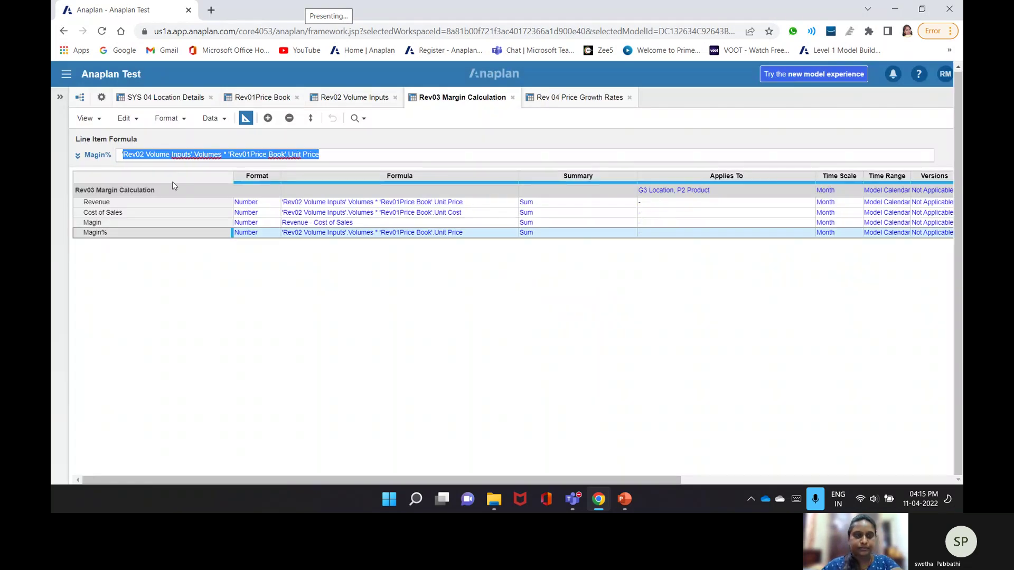
left_click(96, 204)
type("/")
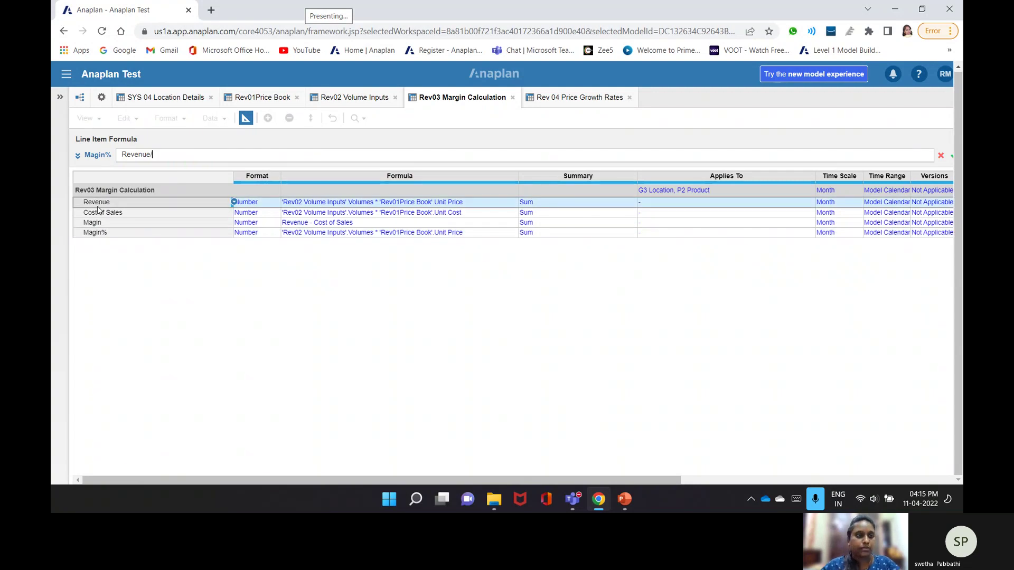
left_click(97, 214)
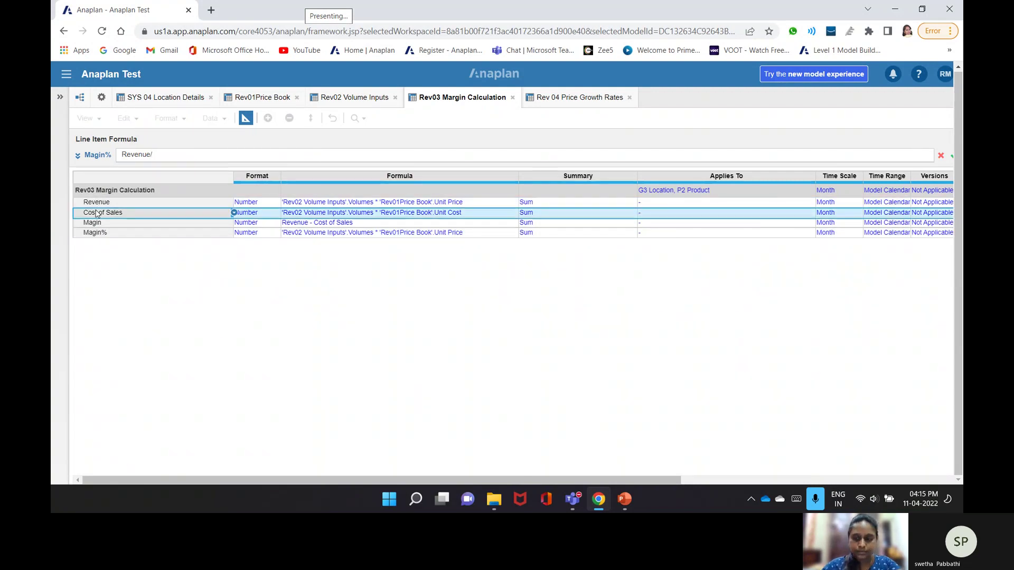
key("Return")
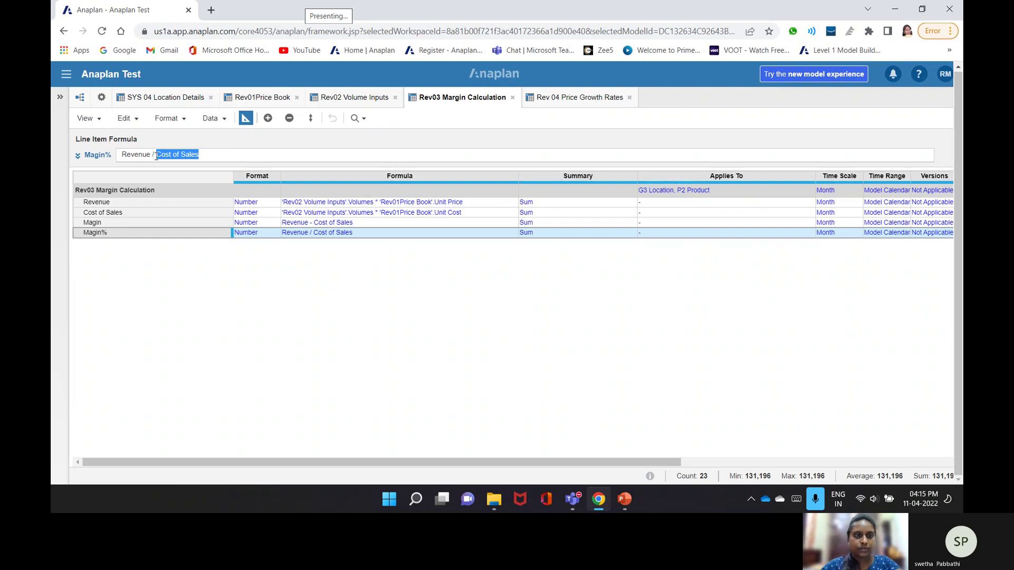
left_click(270, 222)
key("Return")
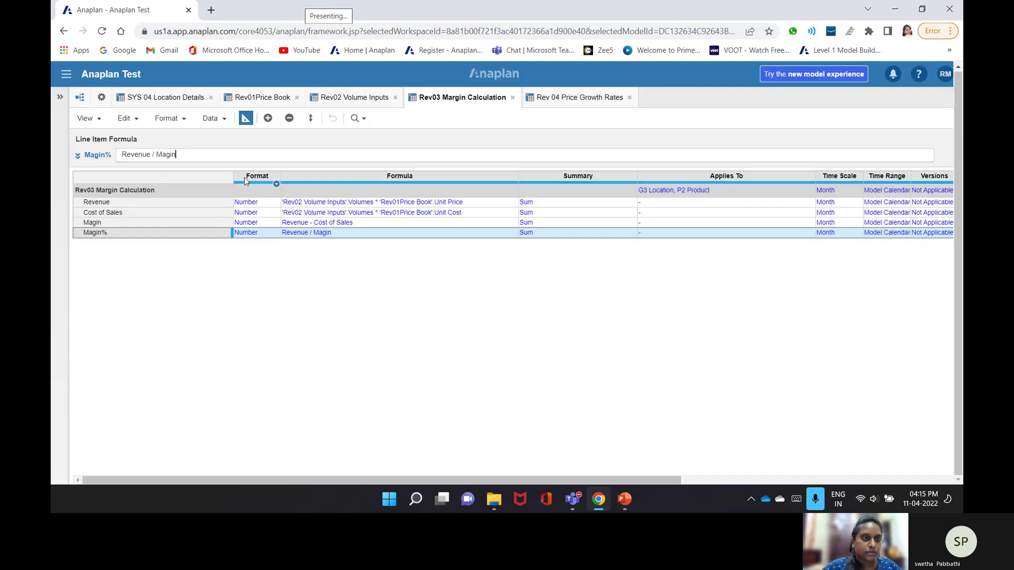
left_click_drag(156, 154, 121, 155)
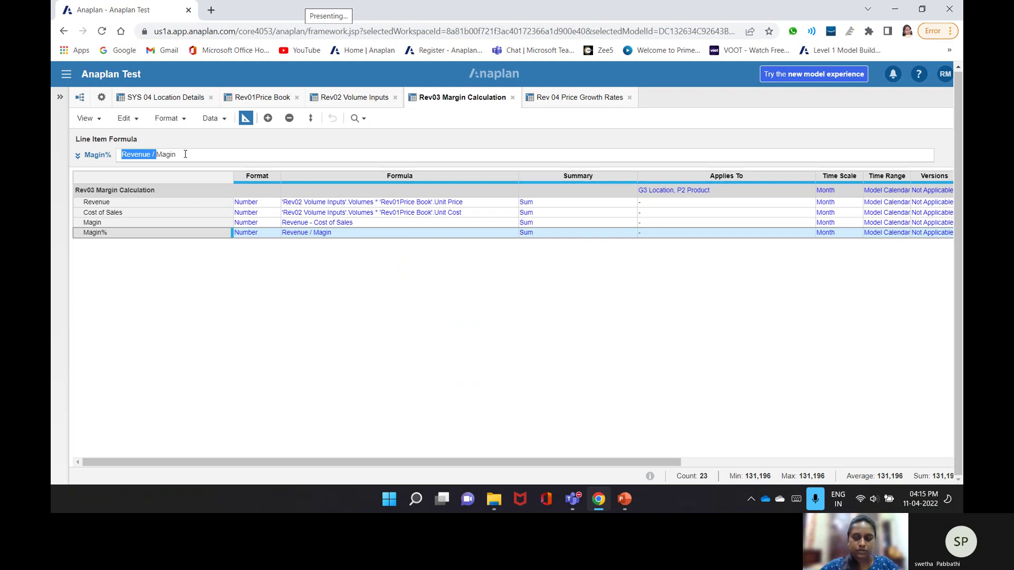
left_click(125, 203)
key("Return")
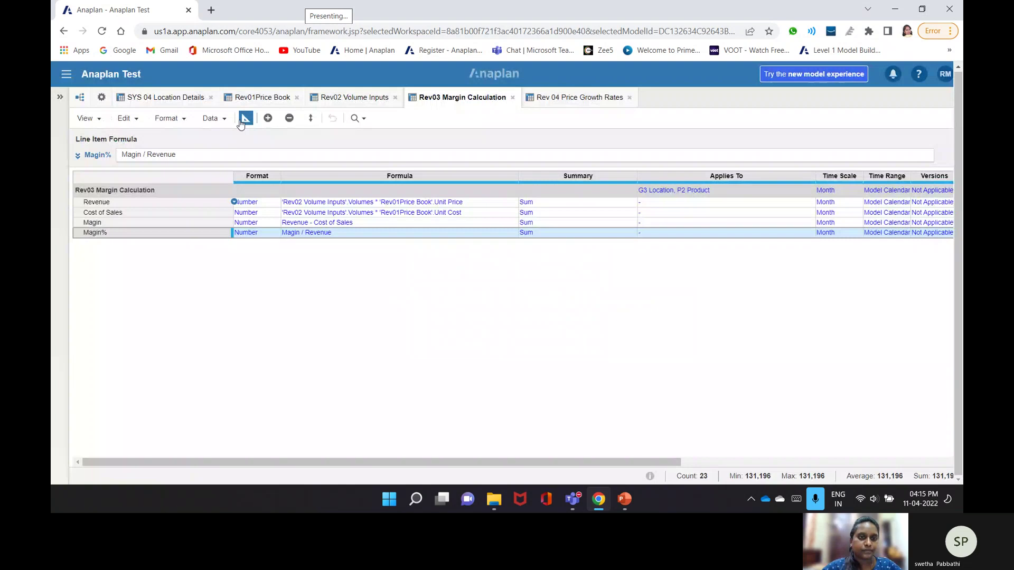
- Check the 71.43% Magin% results, browse Rev 04 Price Growth Rates' menus, then open the Modules list
left_click(243, 121)
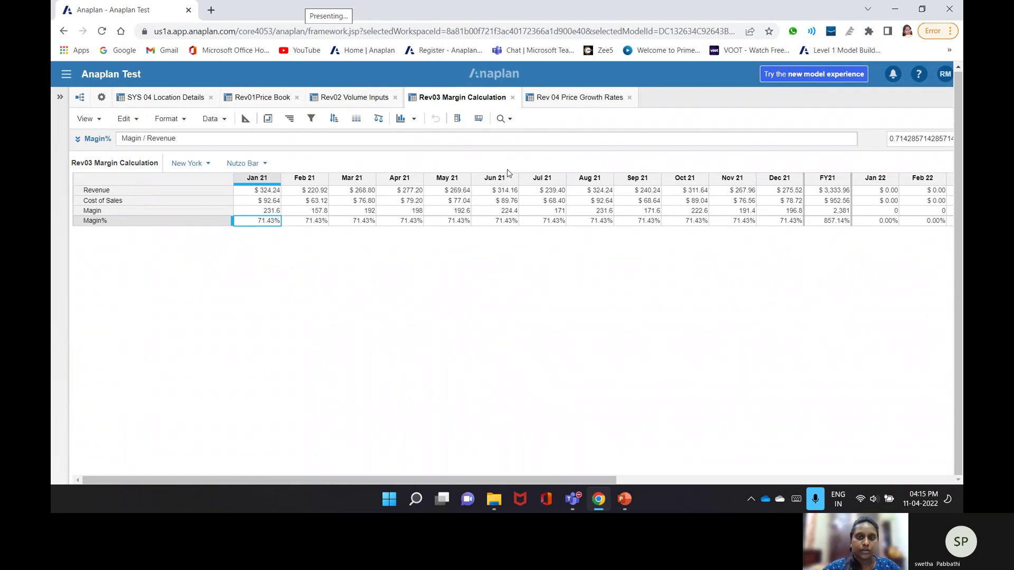
left_click(563, 102)
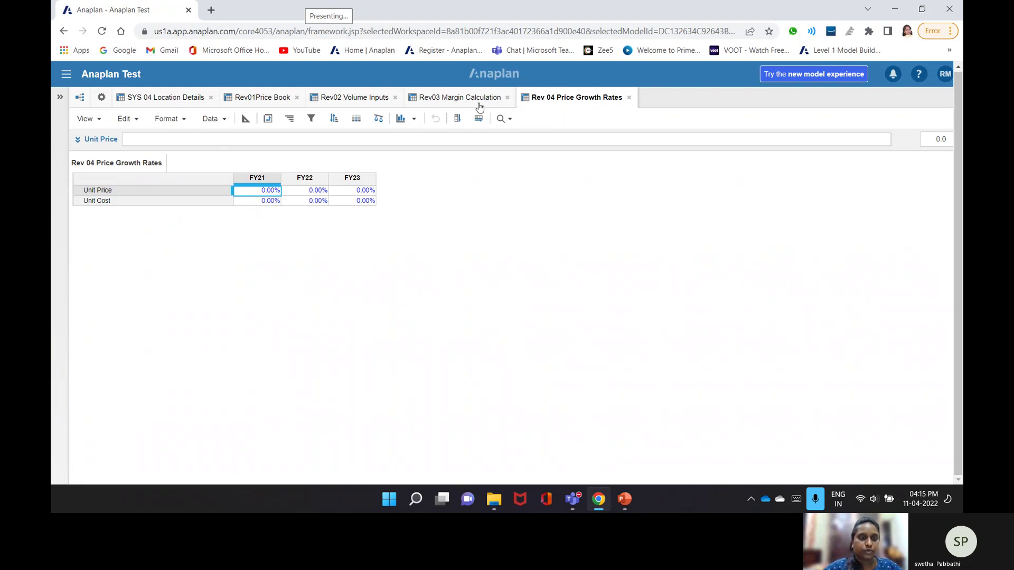
left_click(378, 118)
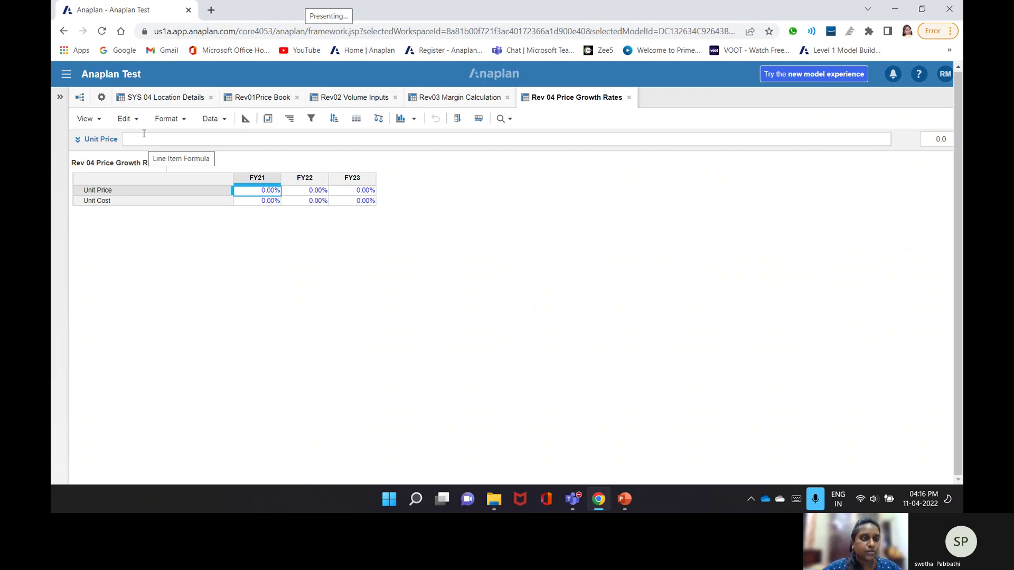
left_click(200, 119)
left_click(181, 119)
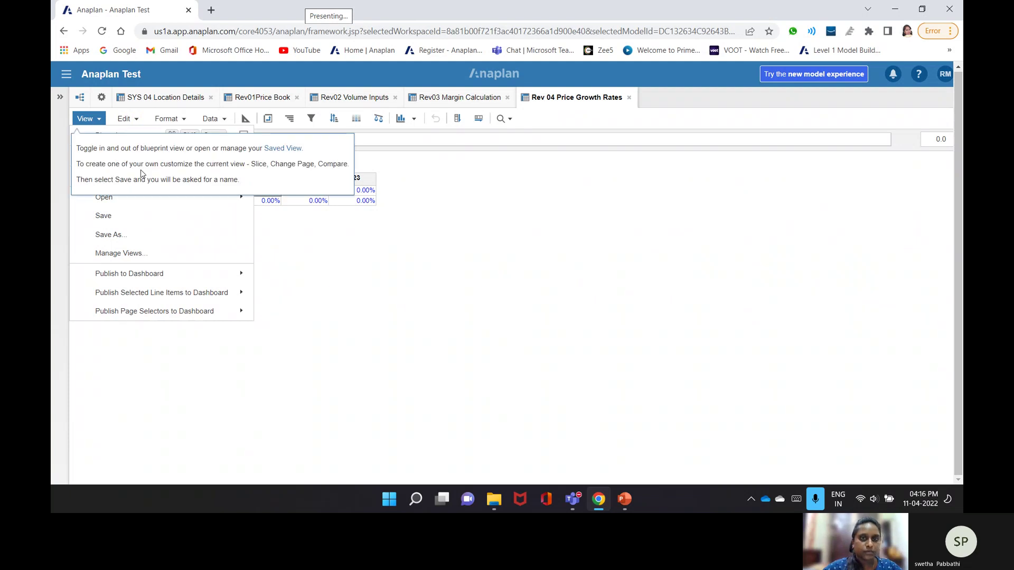
left_click(105, 105)
left_click(102, 98)
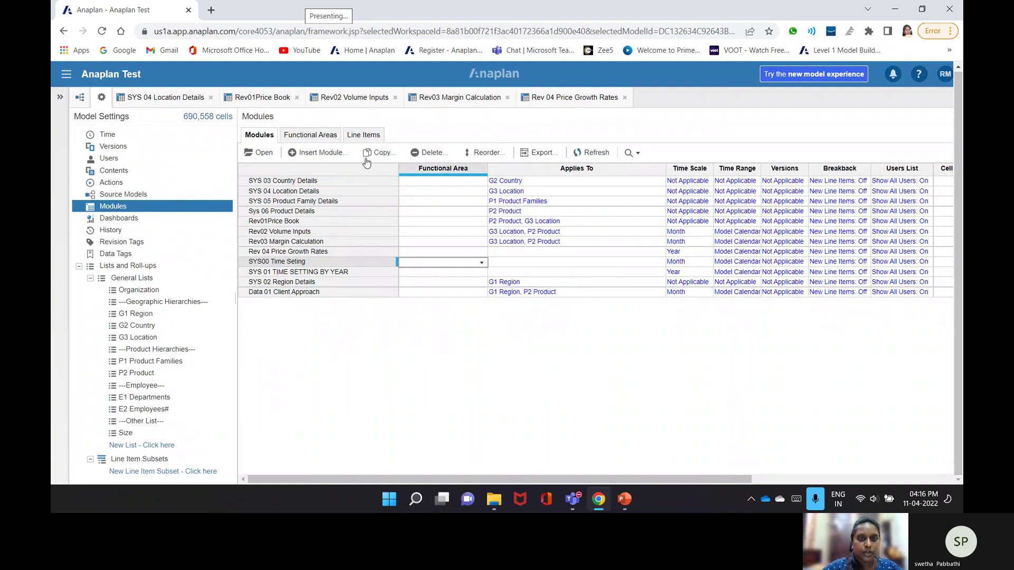
- Cancel the accidental SYS00 Time Seting copy and start copying Rev 04 Price Growth Rates
left_click(382, 153)
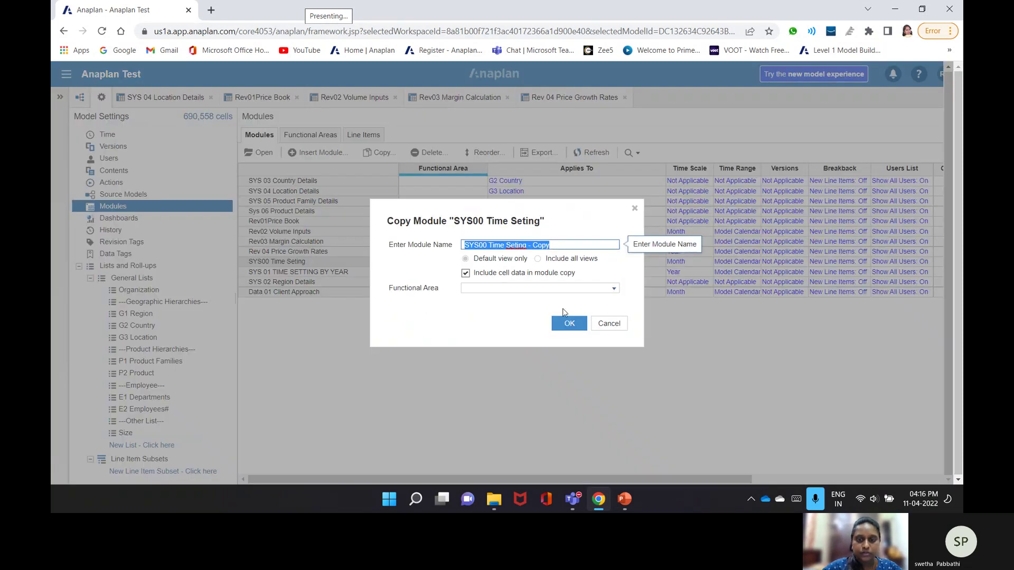
left_click(604, 325)
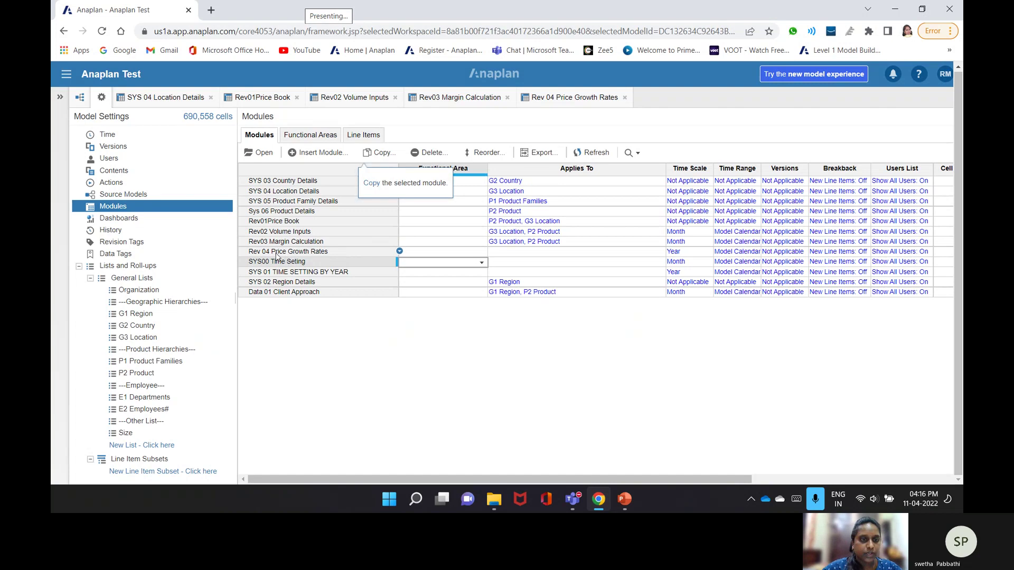
left_click(278, 252)
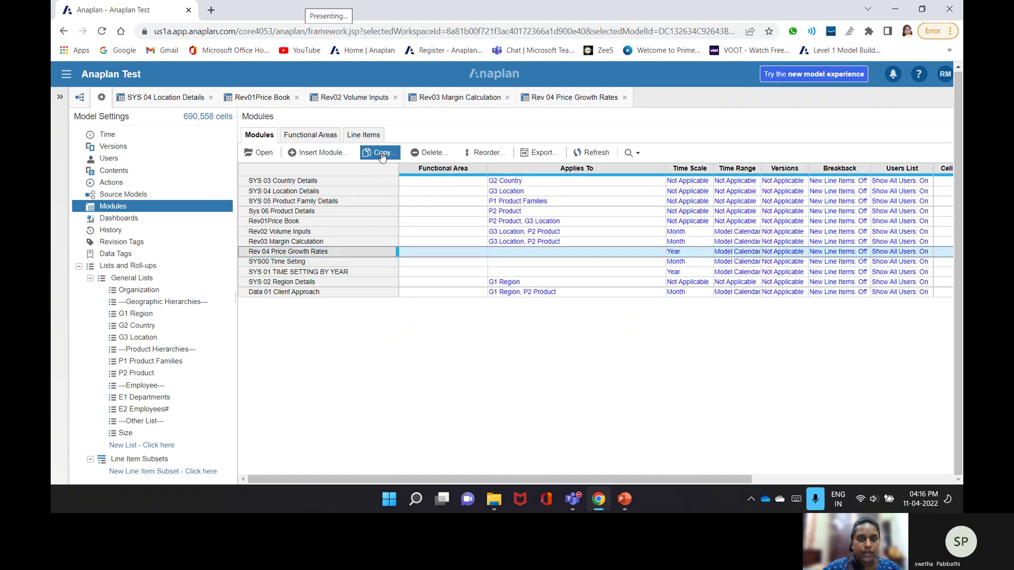
left_click(378, 153)
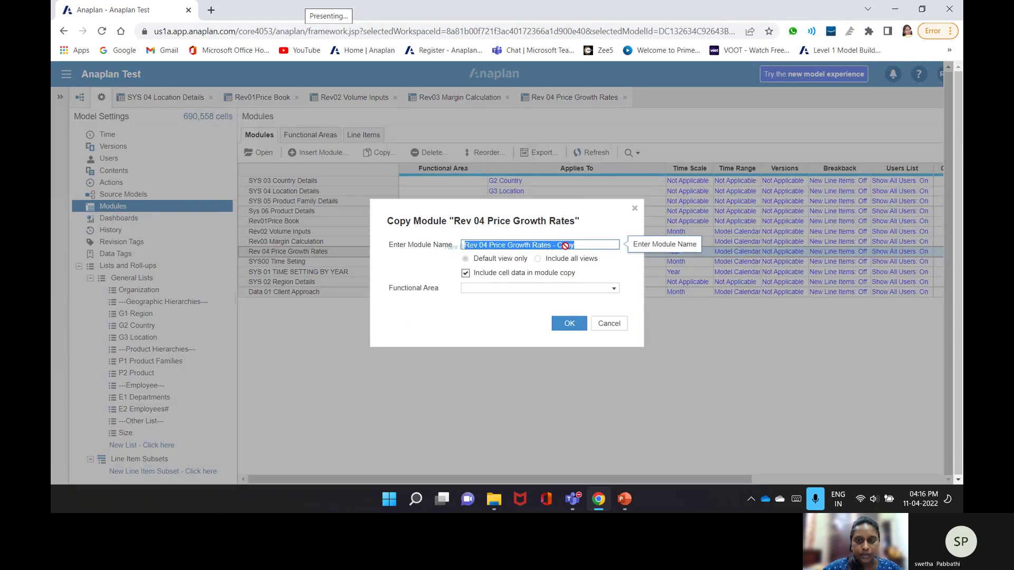
- Name the copy 'Rev 05 Price Growth Rates Staging' and create it
left_click(584, 246)
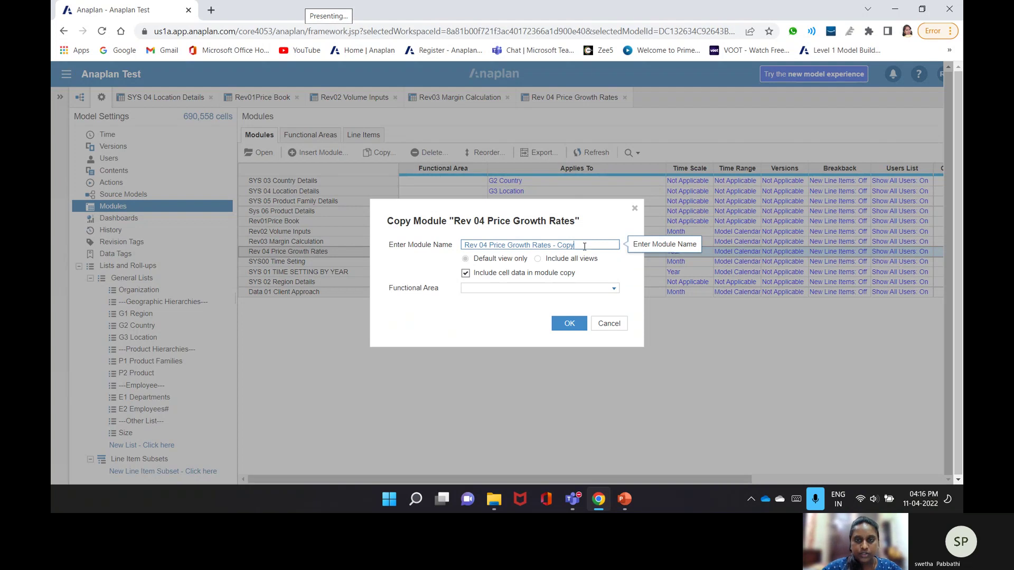
key("shift+Left")
key("shift+Left")
key("shift+Left")
key("shift+Left")
key("shift+Left")
key("shift+Left")
key("shift+Left")
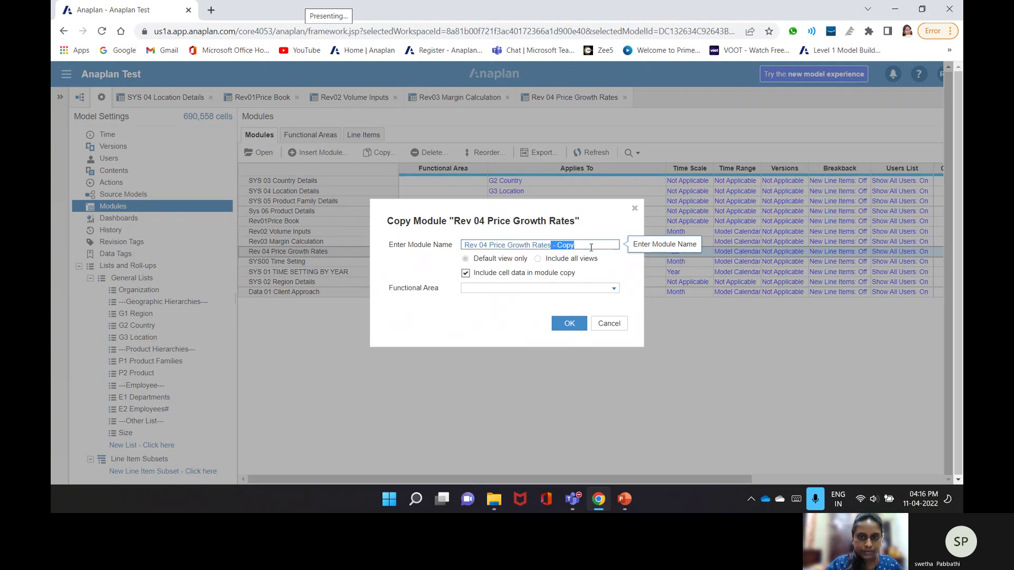
type("s")
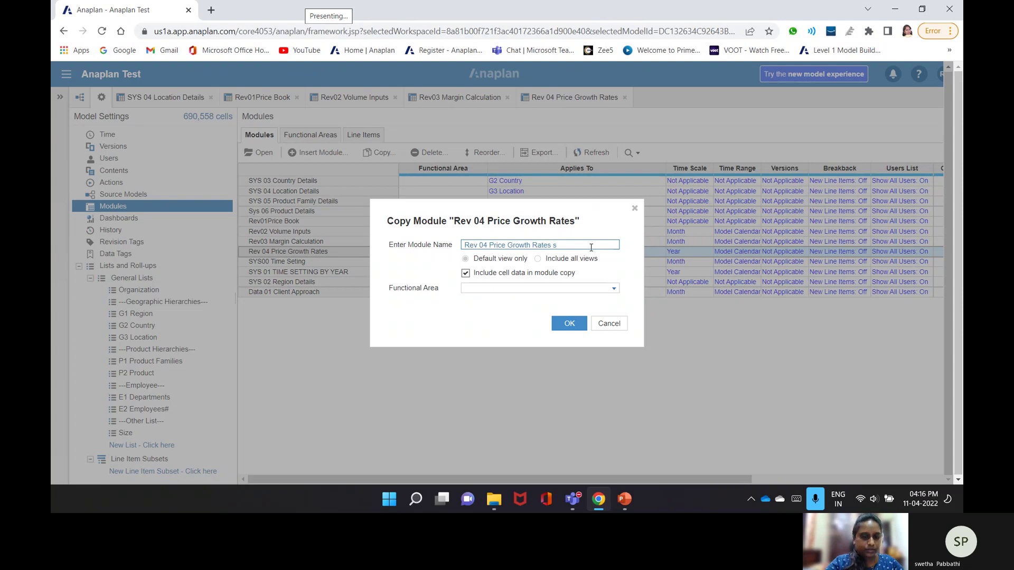
key("BackSpace")
type("Staging")
key("Delete")
type("5")
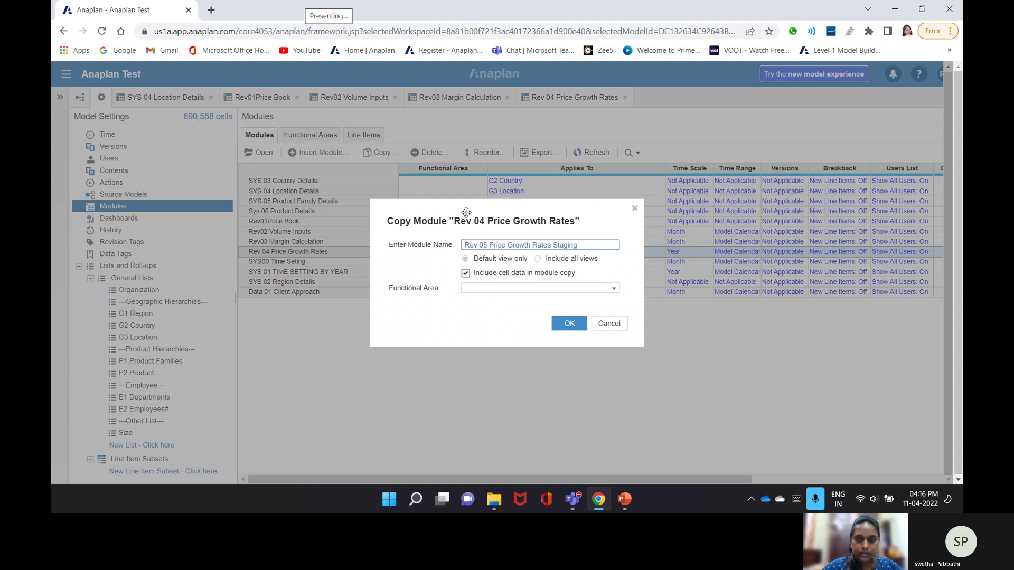
left_click(477, 245)
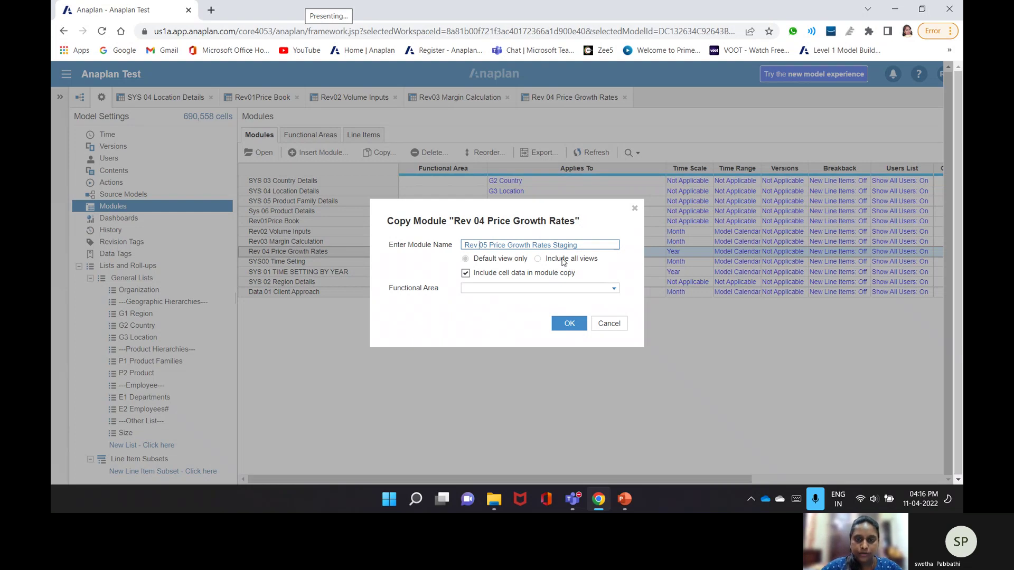
left_click(564, 323)
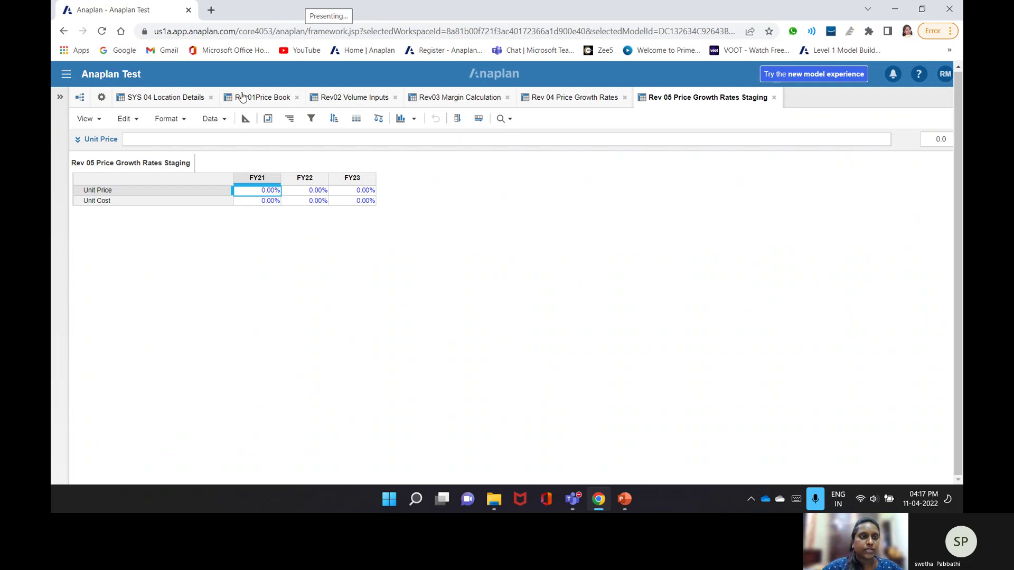
- In Rev 05 staging, start Unit Price's formula as 'Rev 04 Price Growth Rates'.Unit Price[lookup: ]
left_click(528, 102)
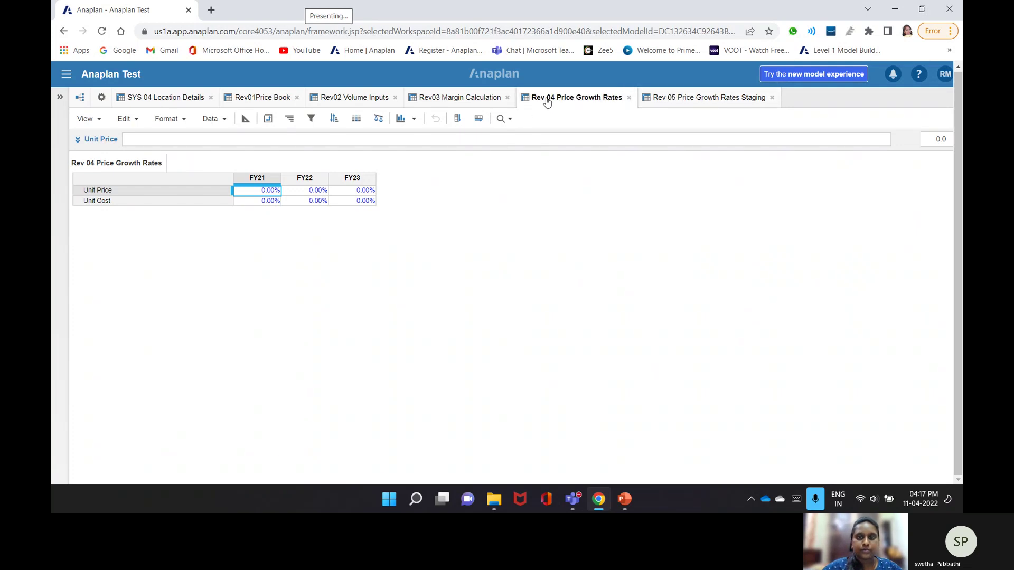
left_click(688, 108)
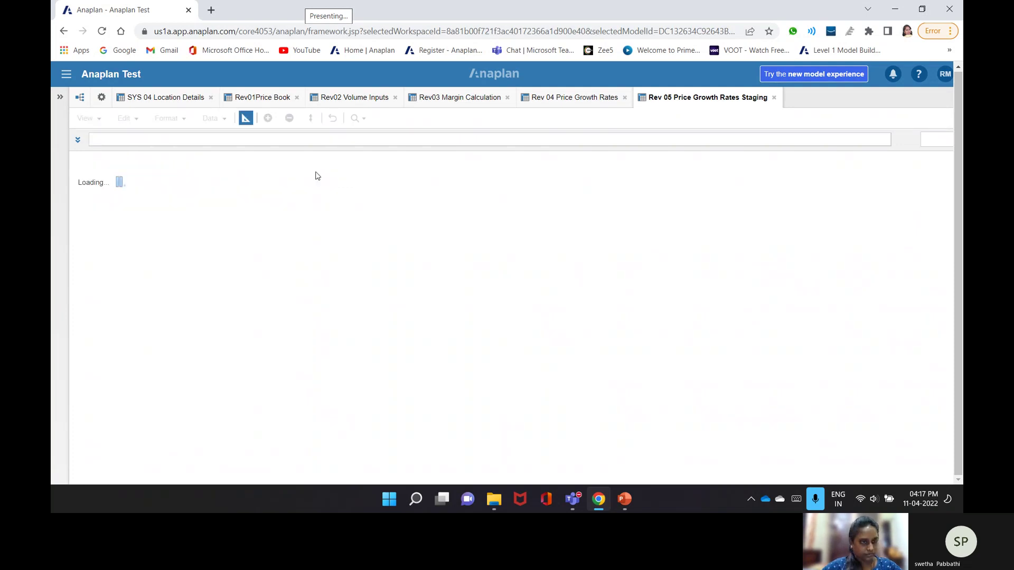
left_click(275, 158)
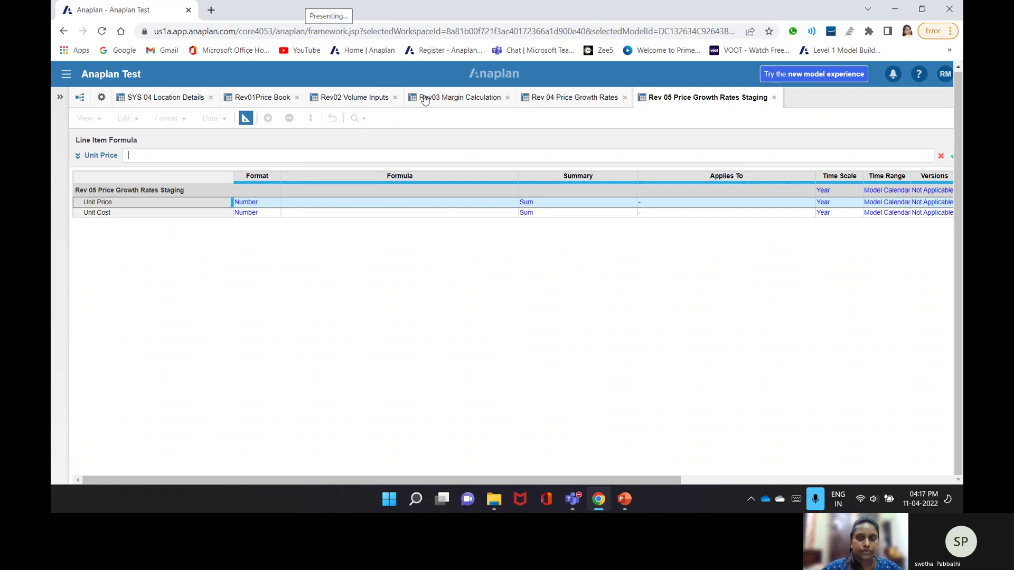
left_click(560, 98)
left_click(141, 195)
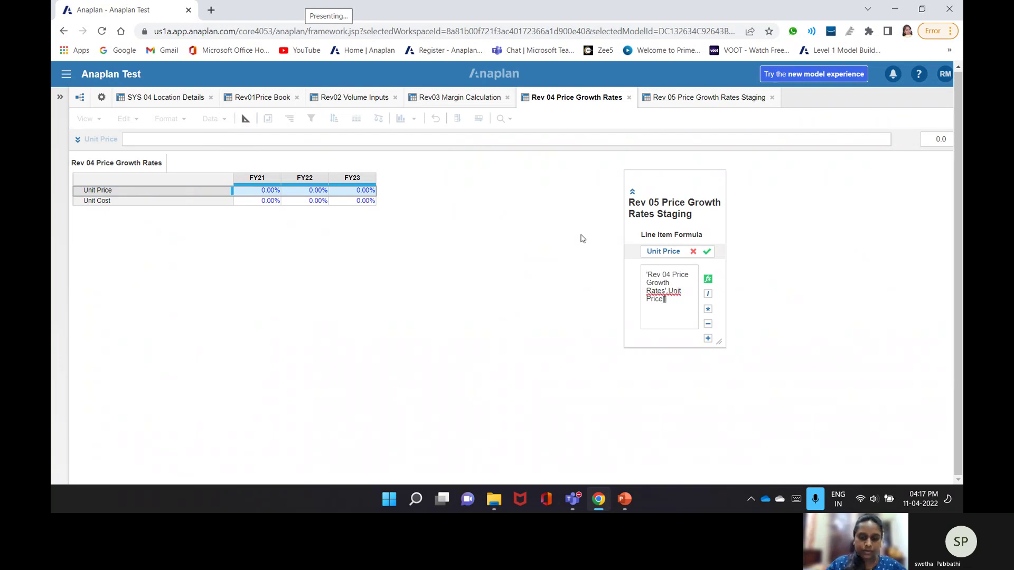
type("[looku")
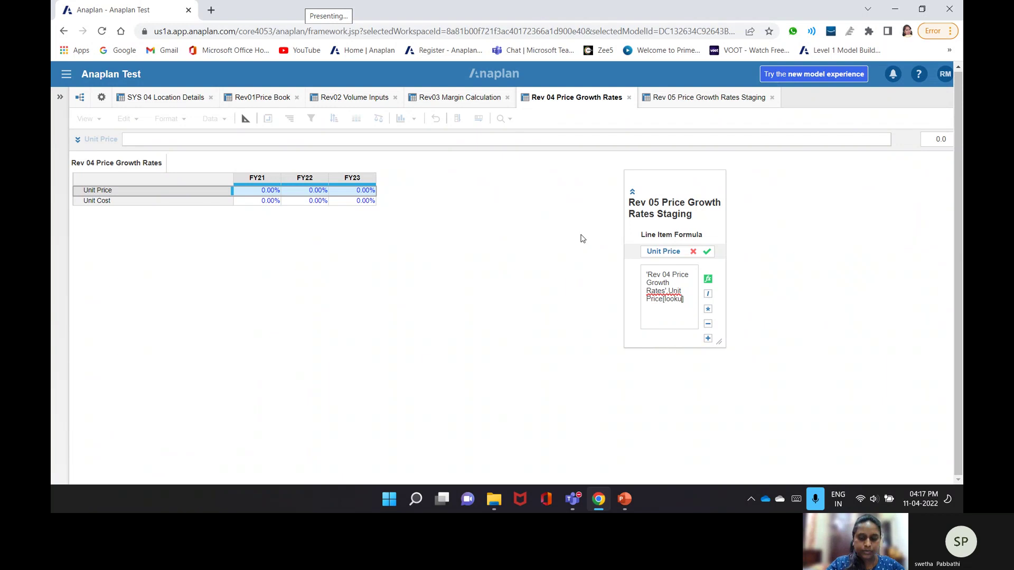
type("p]")
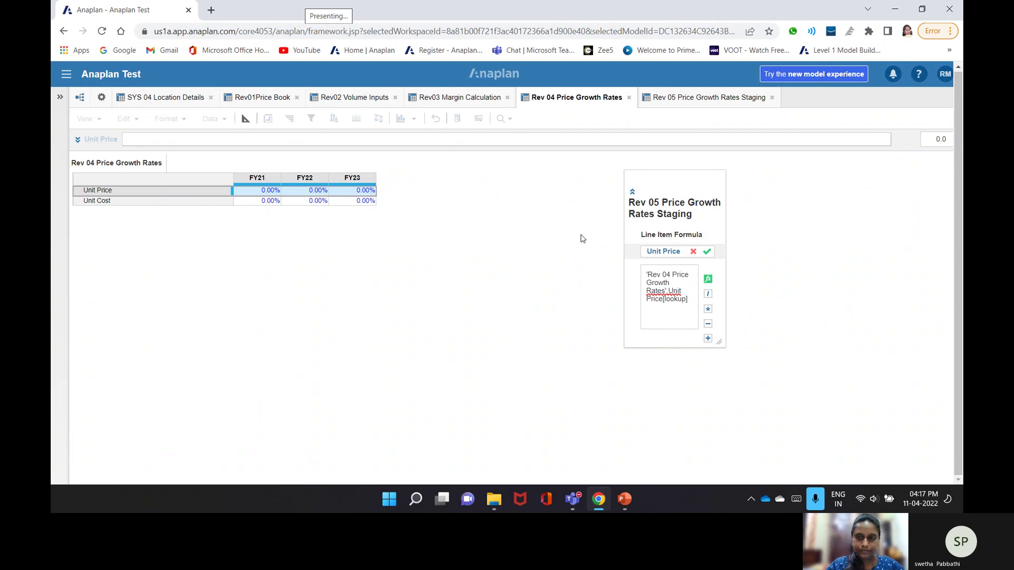
type(":")
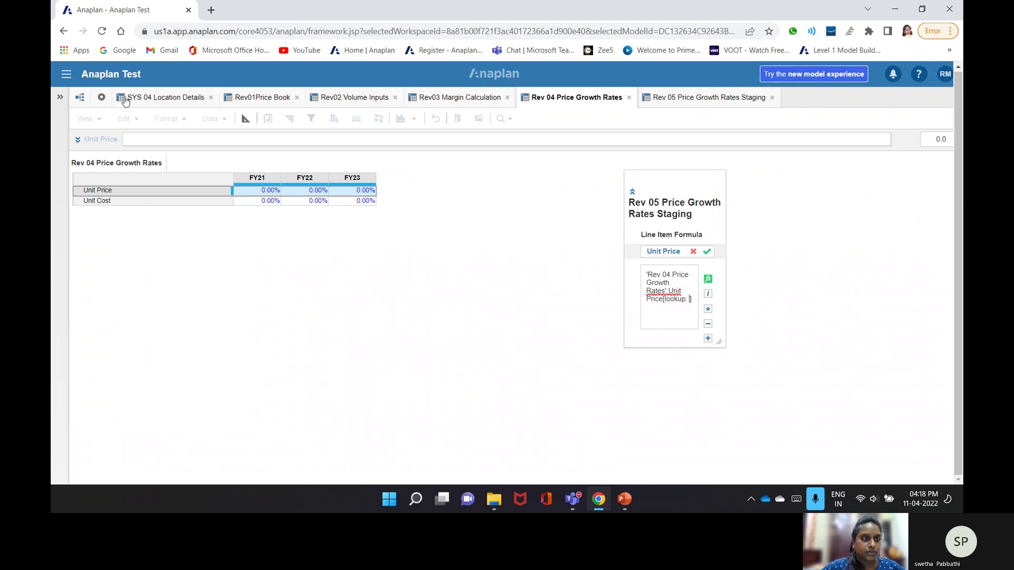
left_click(100, 99)
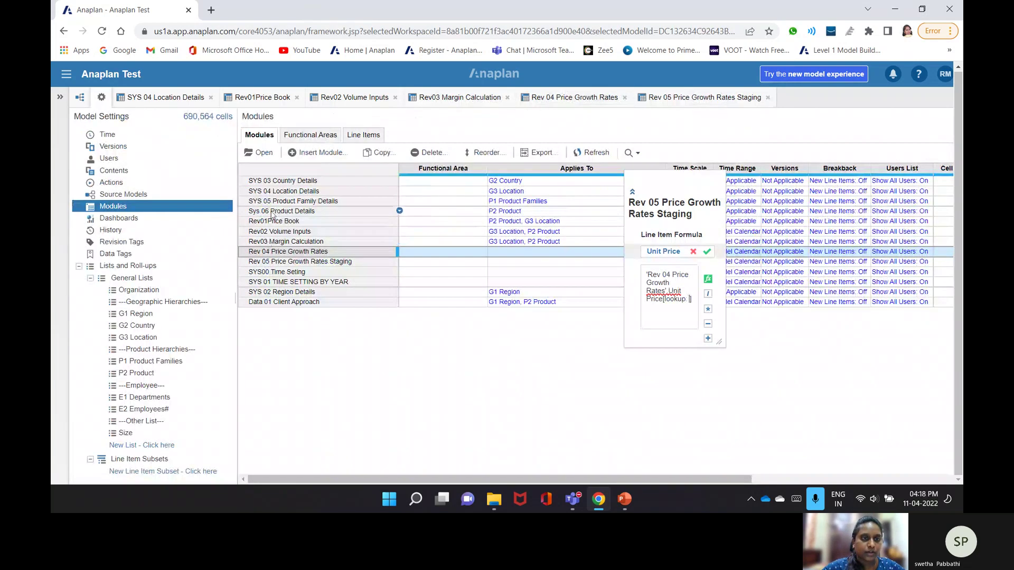
- Add Sys 06 Product Family and SYS 04 Location Details Country lookups to Rev 05's Unit Price formula
left_click(275, 212)
left_click(264, 153)
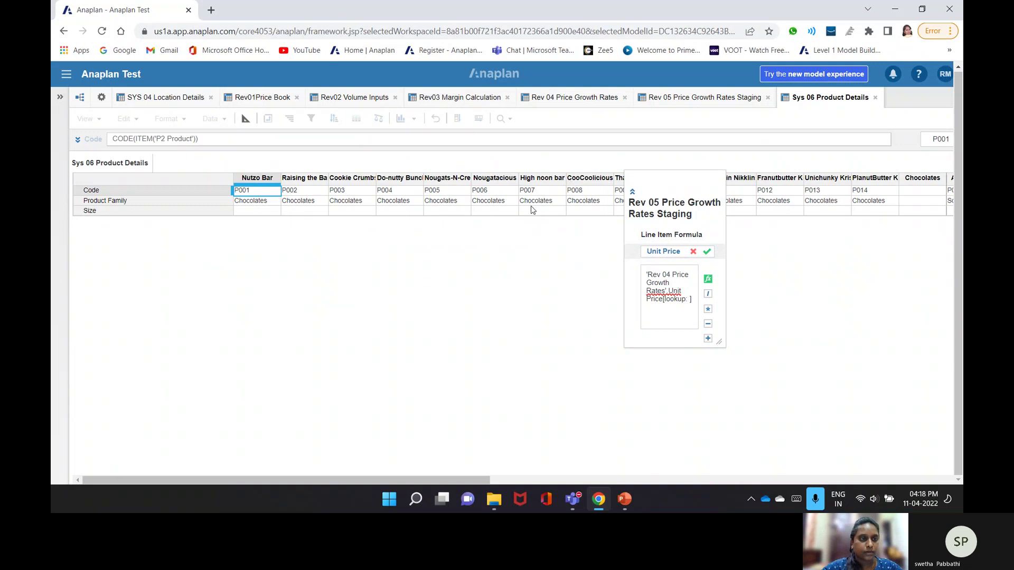
left_click(193, 202)
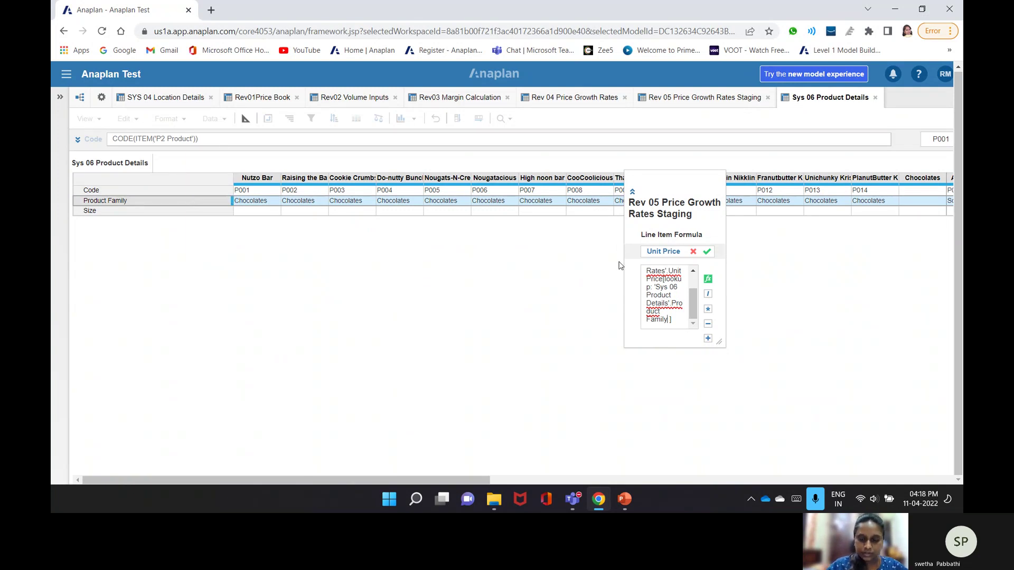
type(", Id")
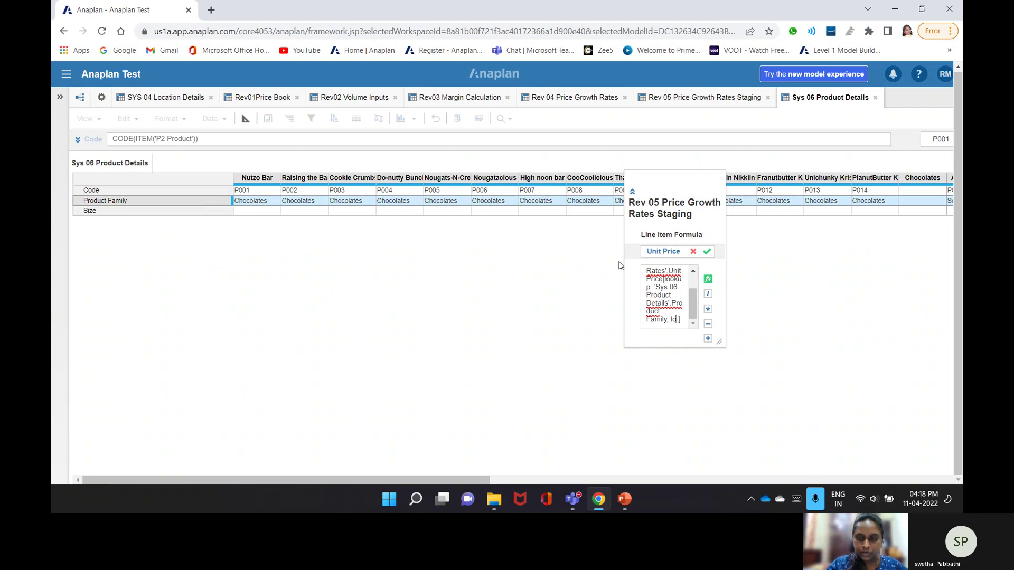
type("okup:")
left_click(192, 100)
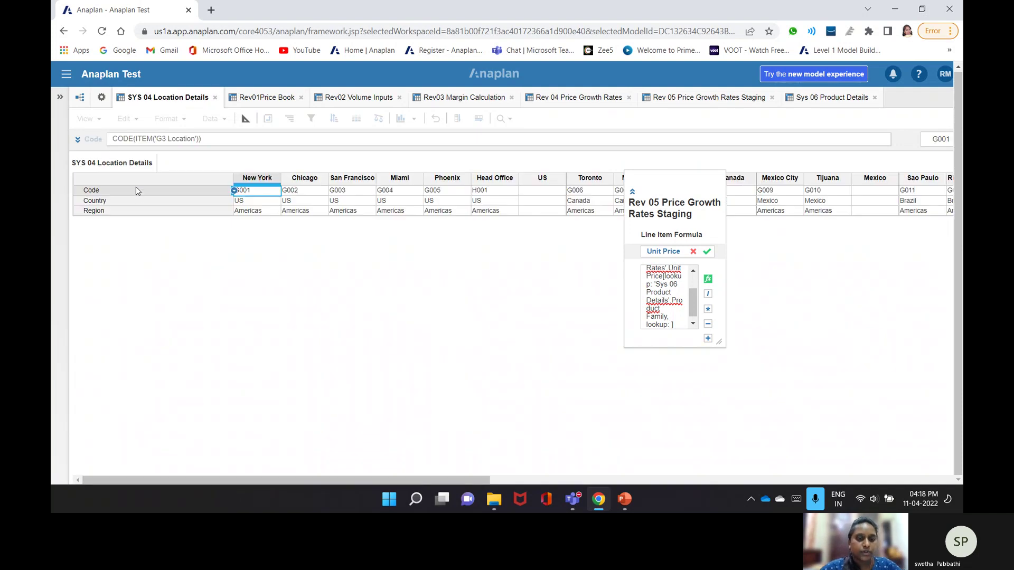
left_click(96, 201)
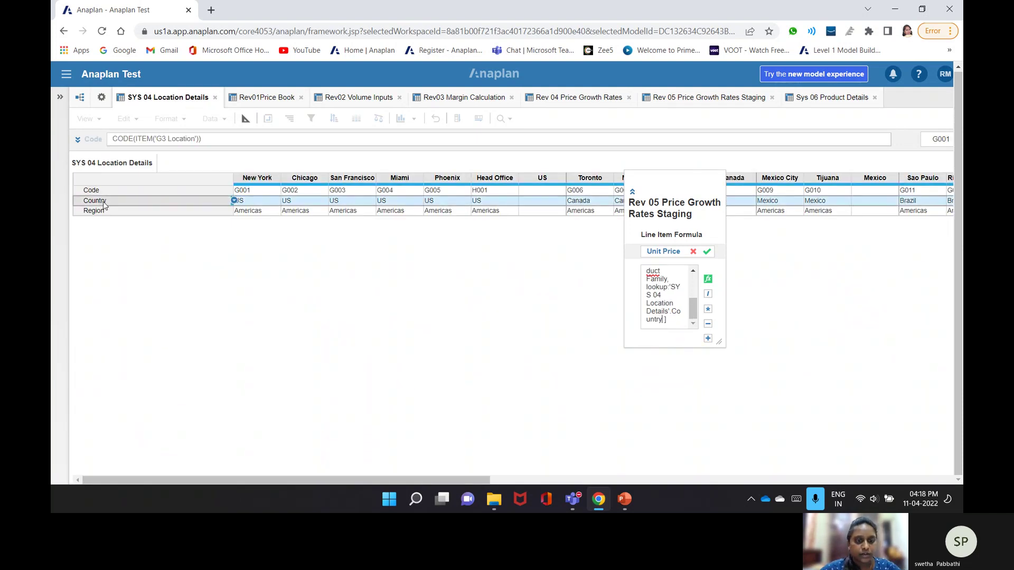
- Commit the formula, dismiss the rejection error, and select the whole formula text
key("Return")
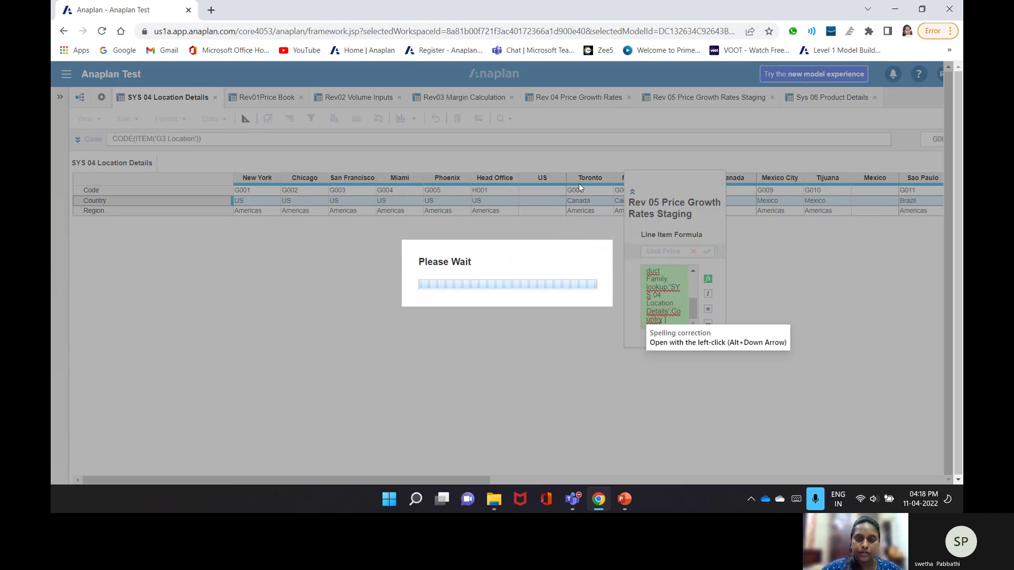
left_click(611, 311)
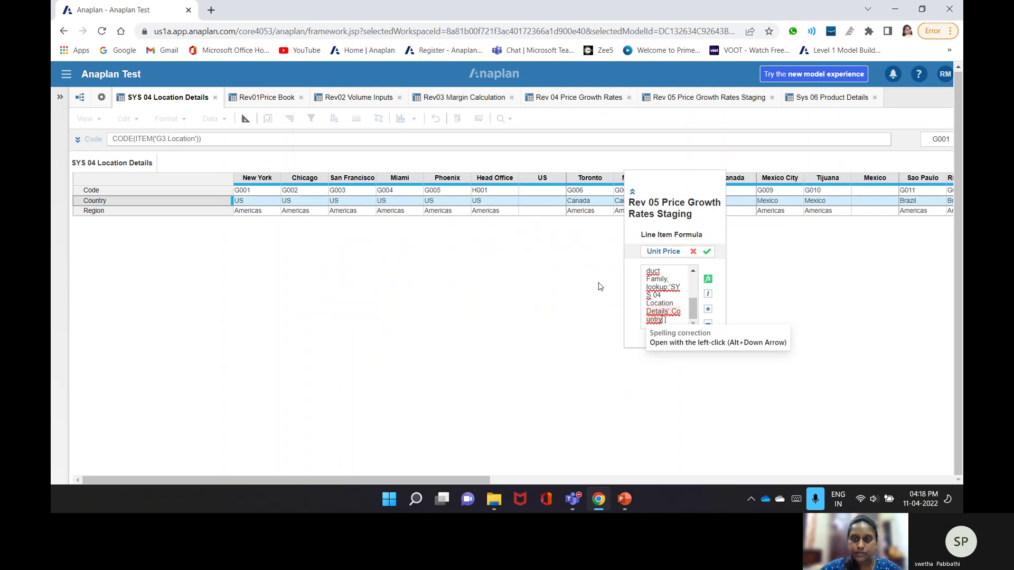
left_click(669, 275)
key("ctrl+a")
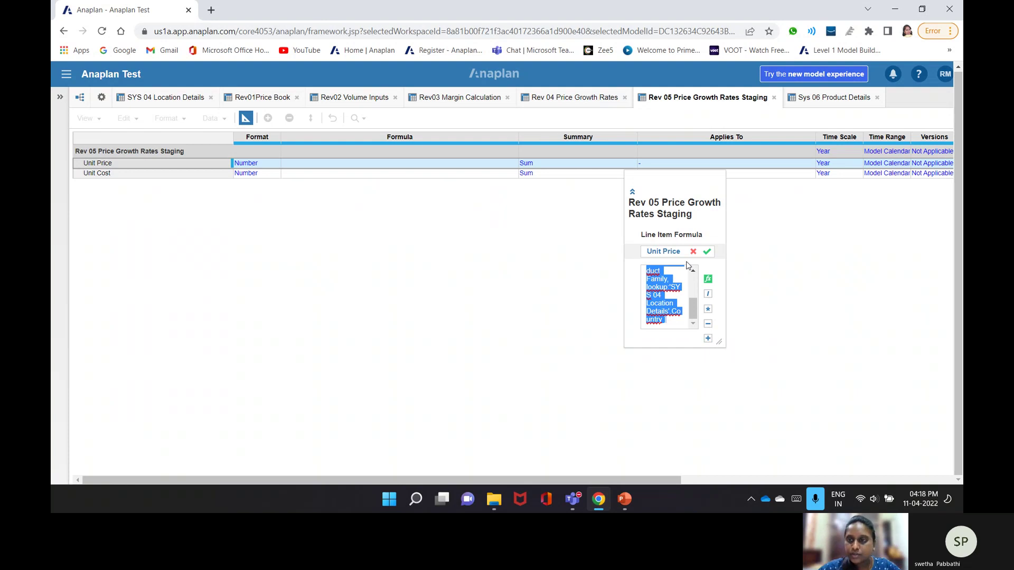
- Change Rev 05's Applies To lists to G2 Country and P2 Product, accepting the dimension warning
left_click(808, 189)
left_click(810, 189)
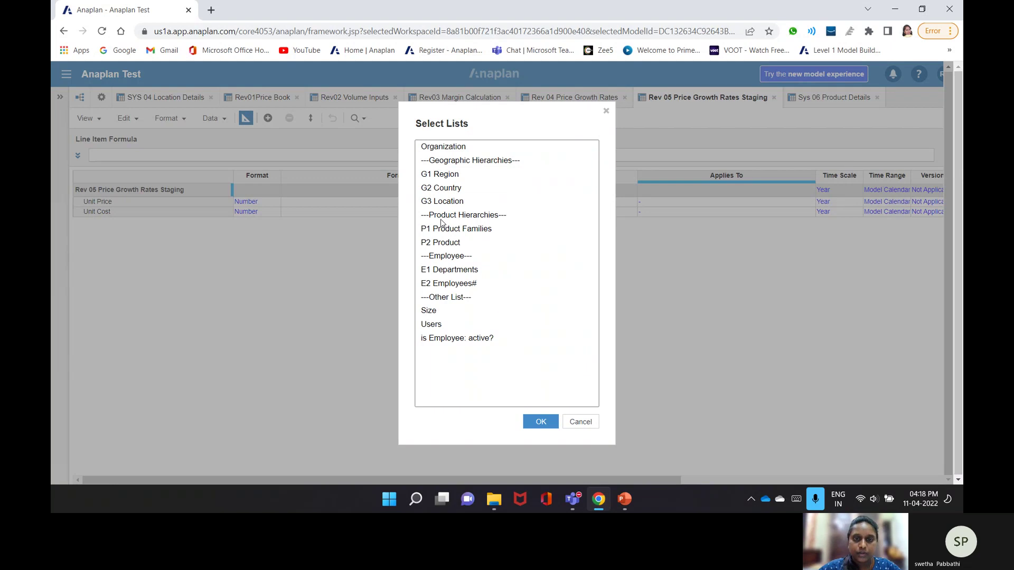
left_click(447, 243)
left_click(470, 203, "ctrl")
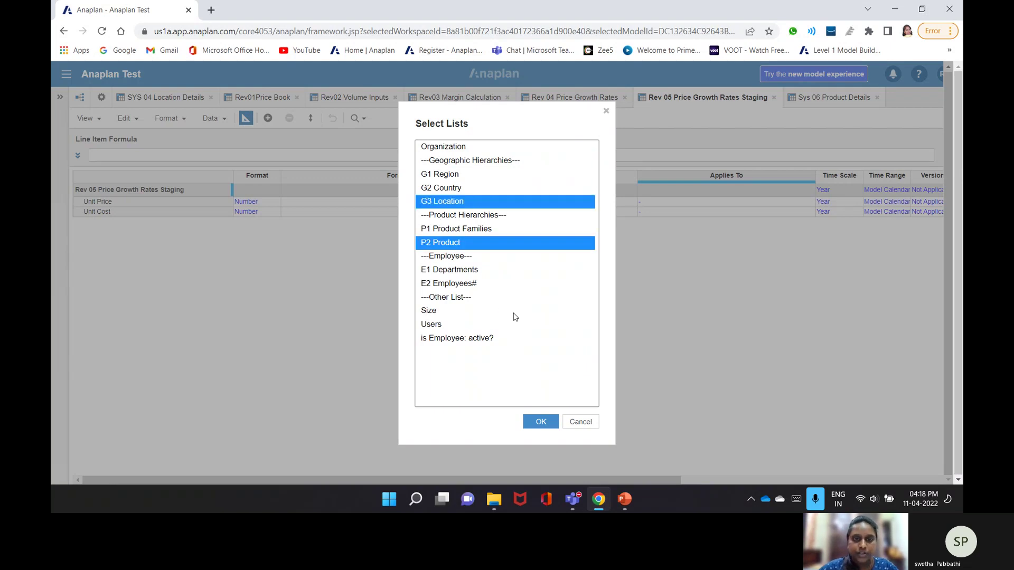
left_click(462, 192, "ctrl")
left_click(455, 200, "ctrl")
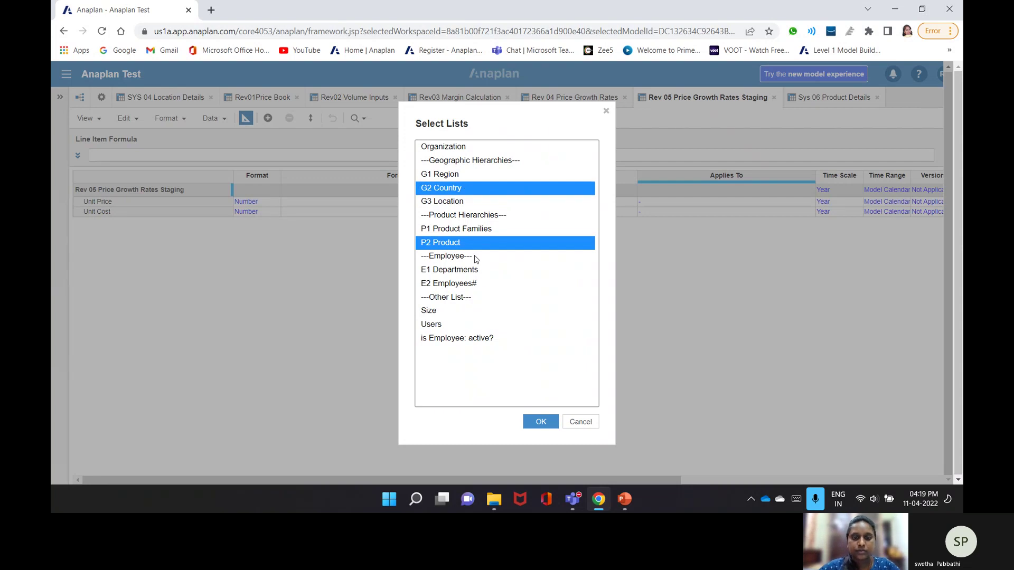
left_click(541, 421)
left_click(618, 344)
left_click(575, 99)
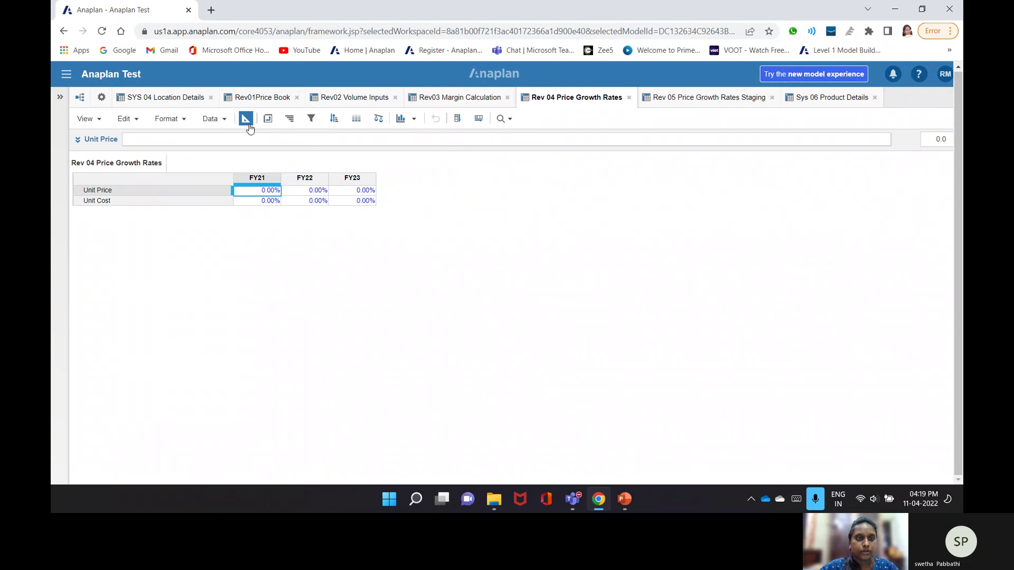
- Set Rev 04 Price Growth Rates' Applies To to G2 Country plus P2 Product
left_click(246, 120)
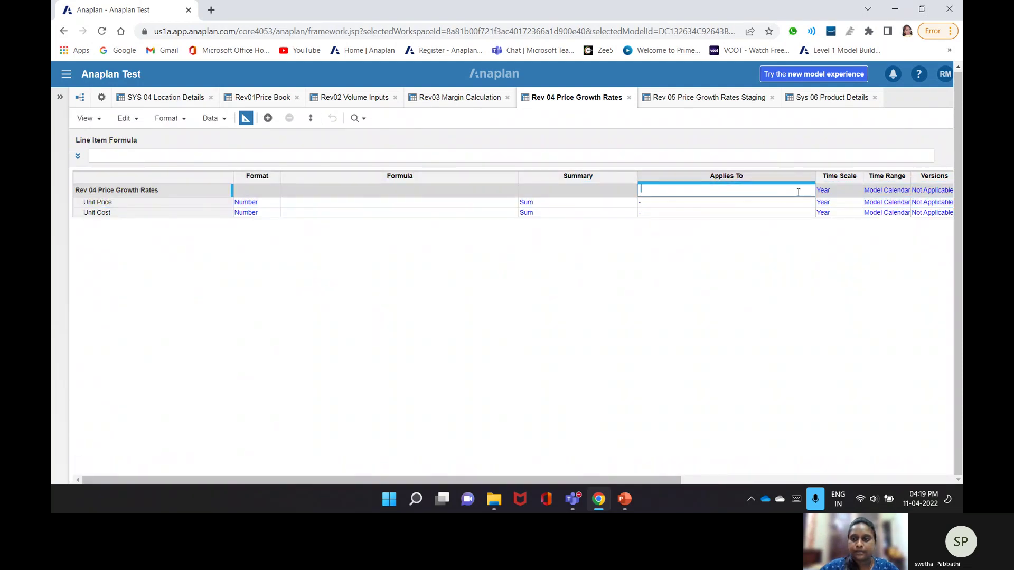
left_click(763, 213)
left_click(813, 192)
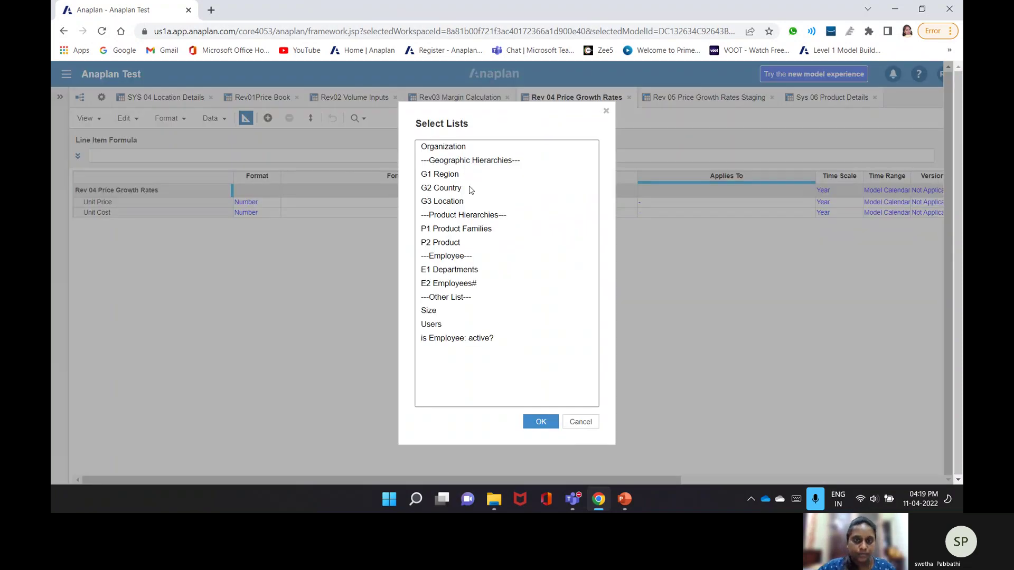
left_click(469, 189)
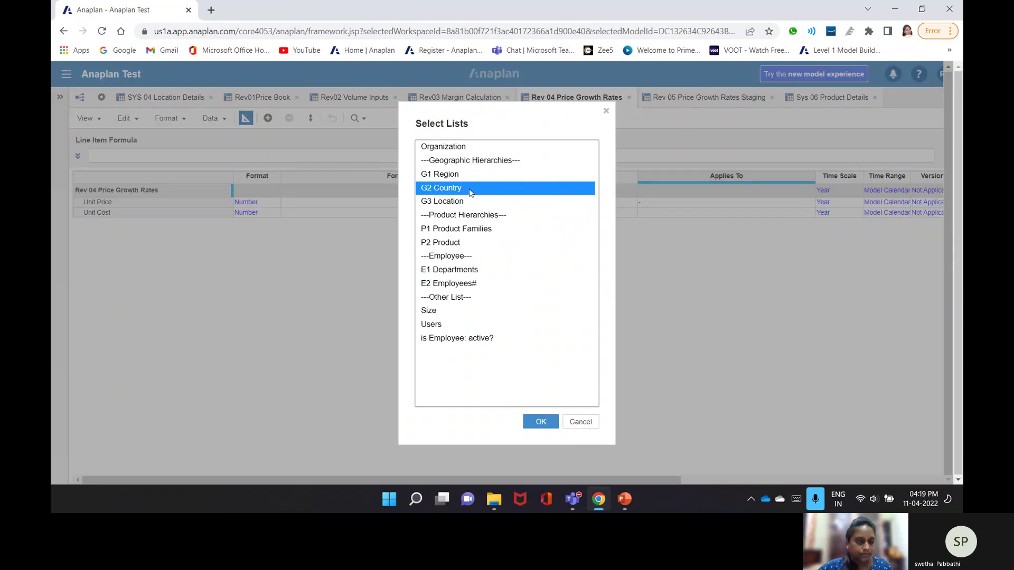
left_click(450, 243, "ctrl")
left_click(542, 418)
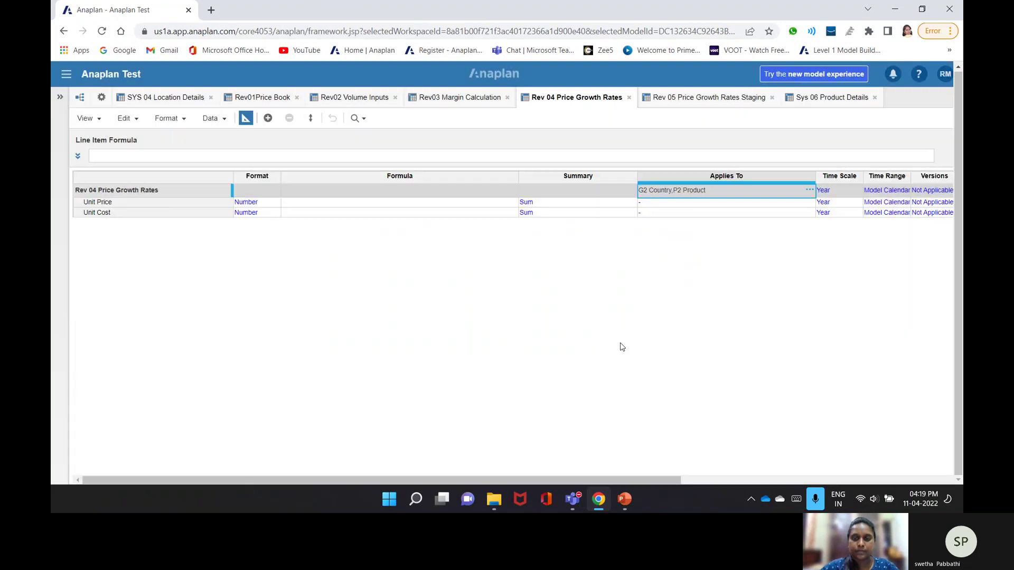
left_click(689, 97)
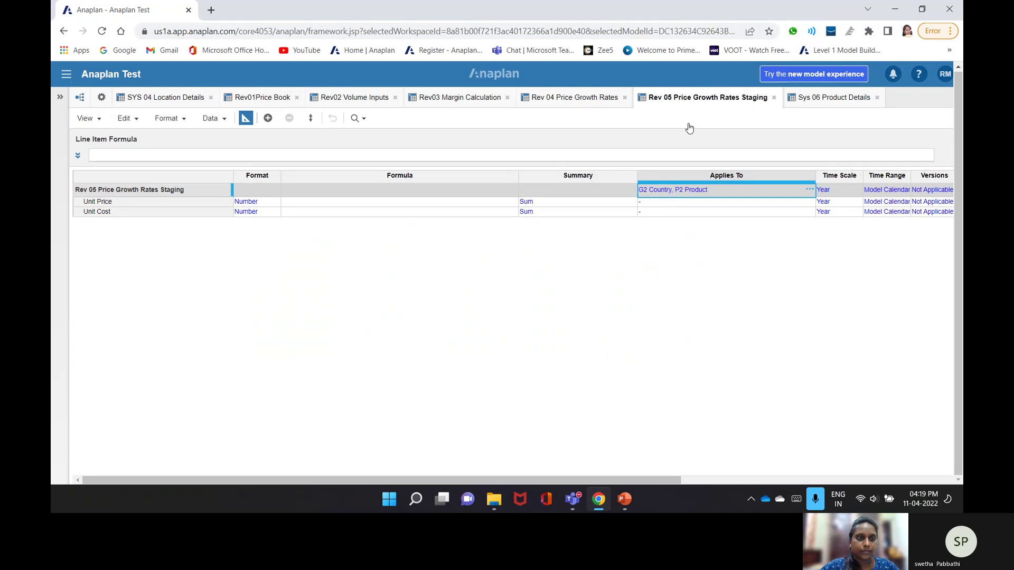
- Paste the lookup formula into Rev 05's Unit Price, then discard it after the mismatch error
left_click(370, 201)
left_click(333, 156)
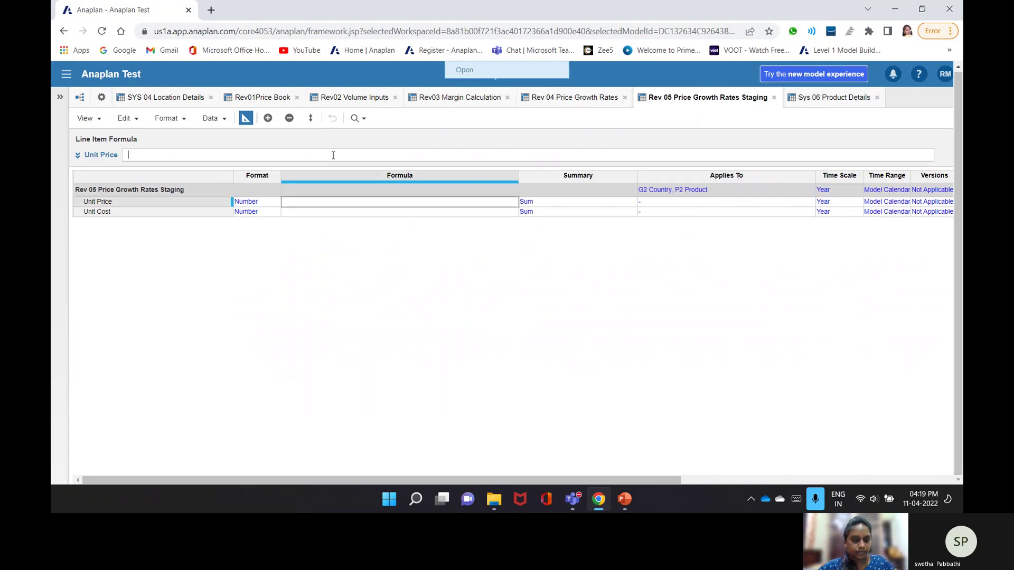
type("'Rev 04 Price Growth Rates'.Unit Price[lookup: 'Sys 06 Product Details'.Product Family, lookup:'SYS 04 Location Details'.Country ]")
key("Return")
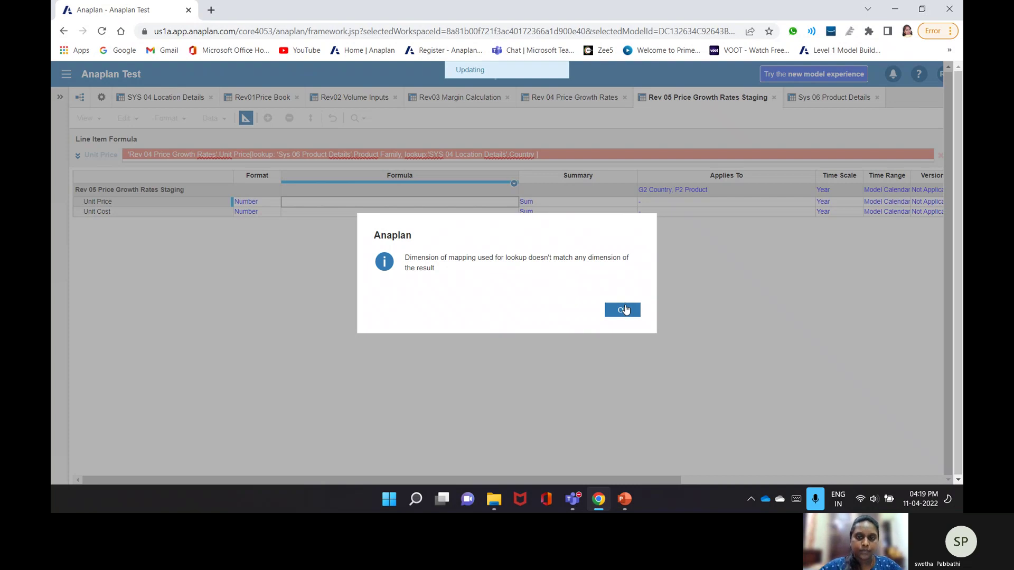
left_click(624, 310)
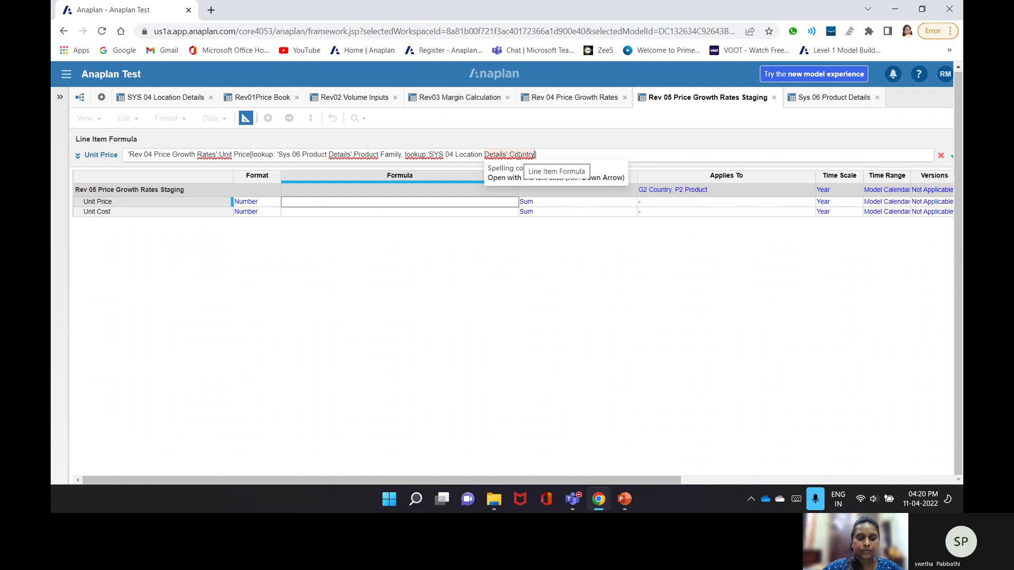
left_click(717, 194)
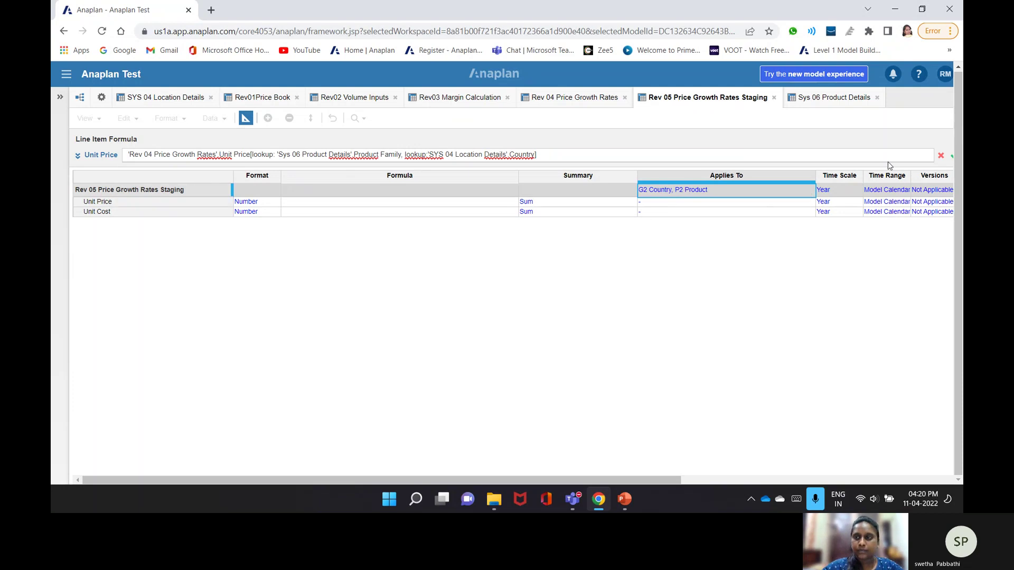
left_click(940, 156)
- Replace P2 Product with P1 Product Families in Rev 05's Applies To lists
left_click(810, 193)
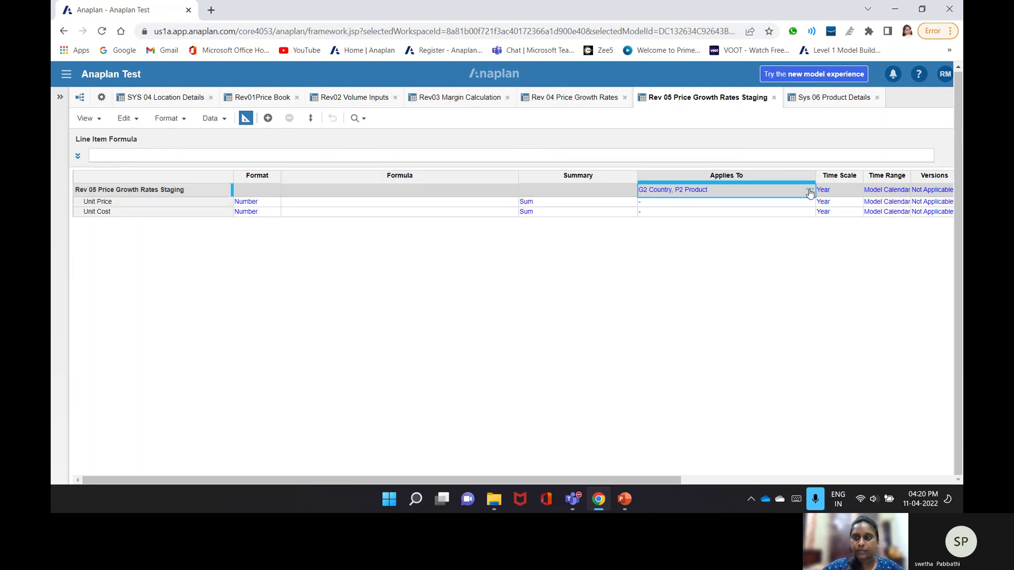
left_click(810, 193)
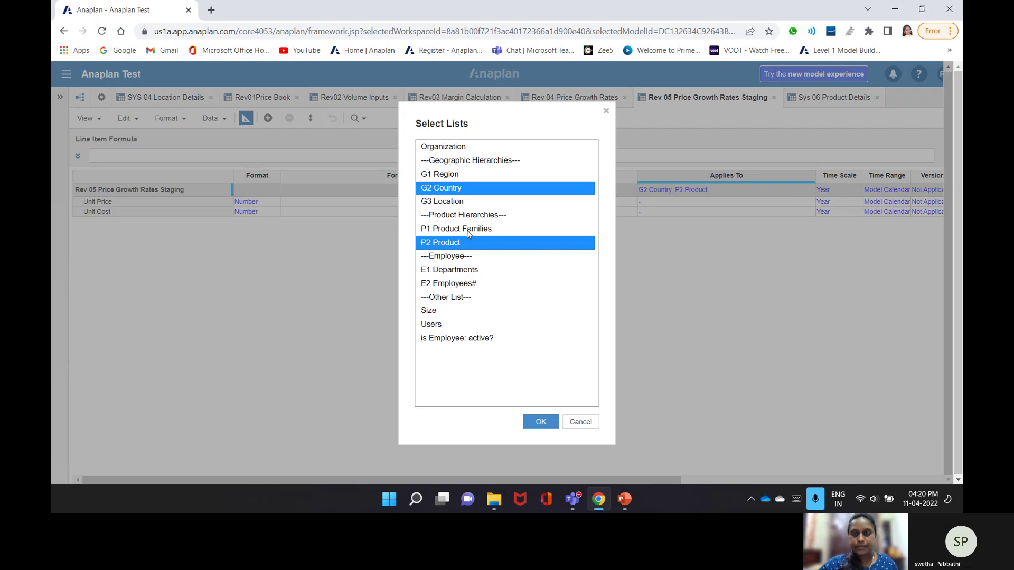
left_click(468, 230)
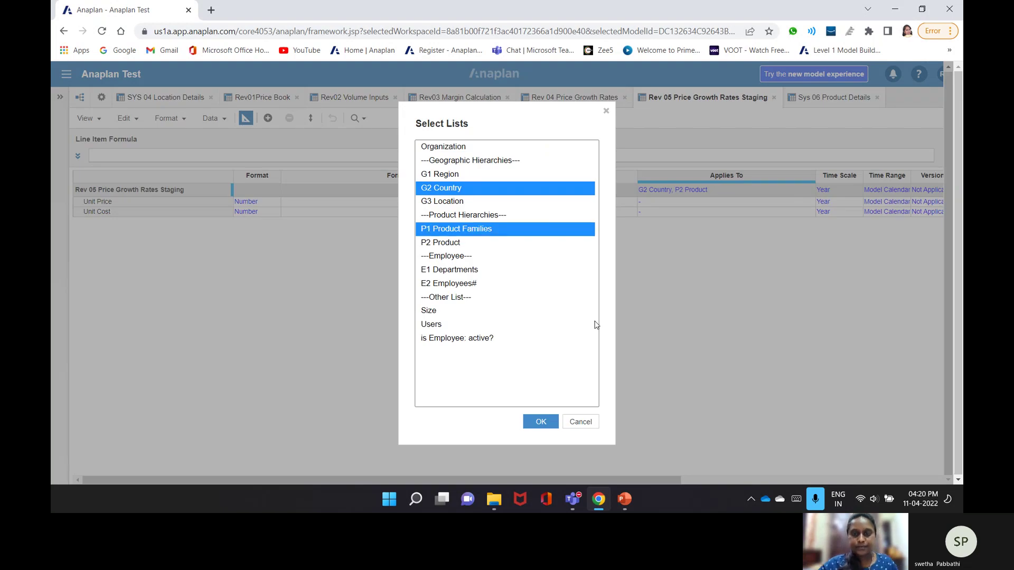
key("Return")
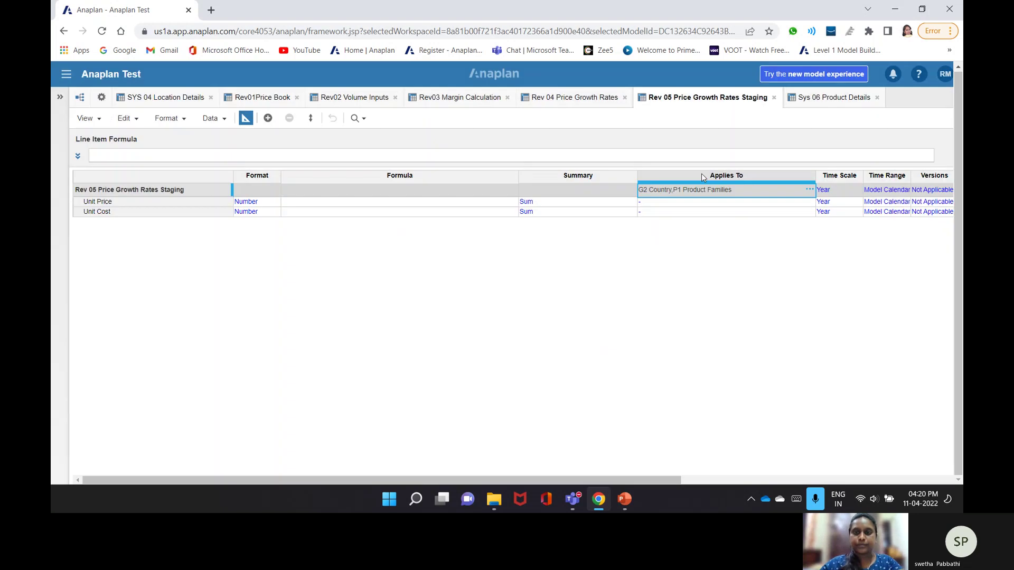
- Replace P2 Product with P1 Product Families in Rev 04's Applies To lists
left_click(593, 101)
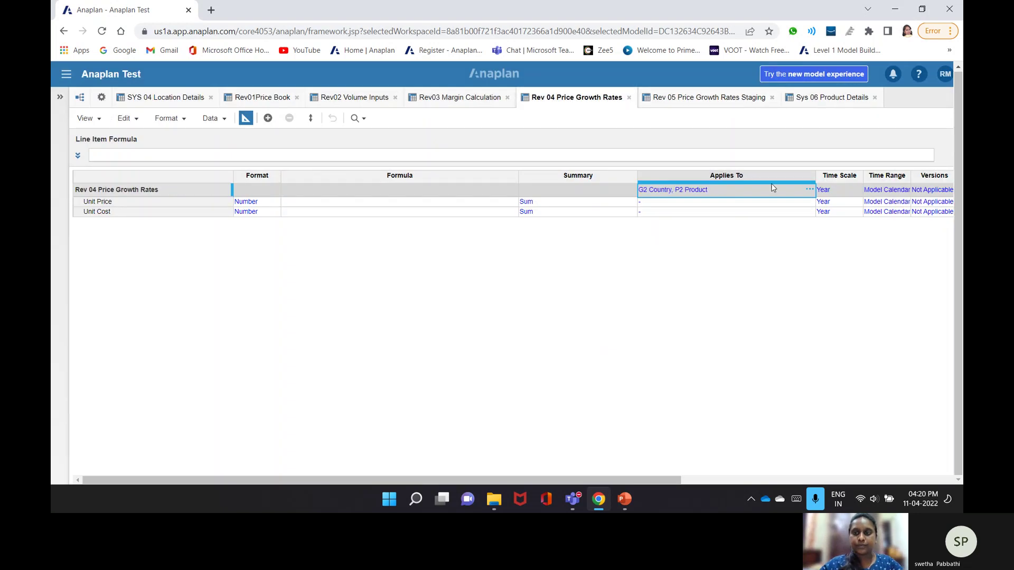
double_click(772, 188)
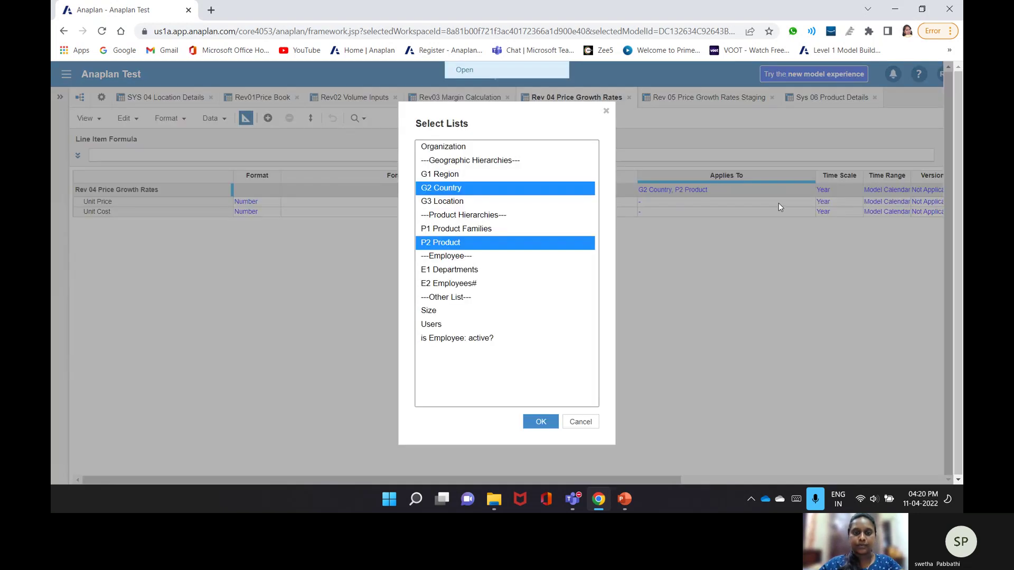
left_click(518, 228, "ctrl")
left_click(518, 242, "ctrl")
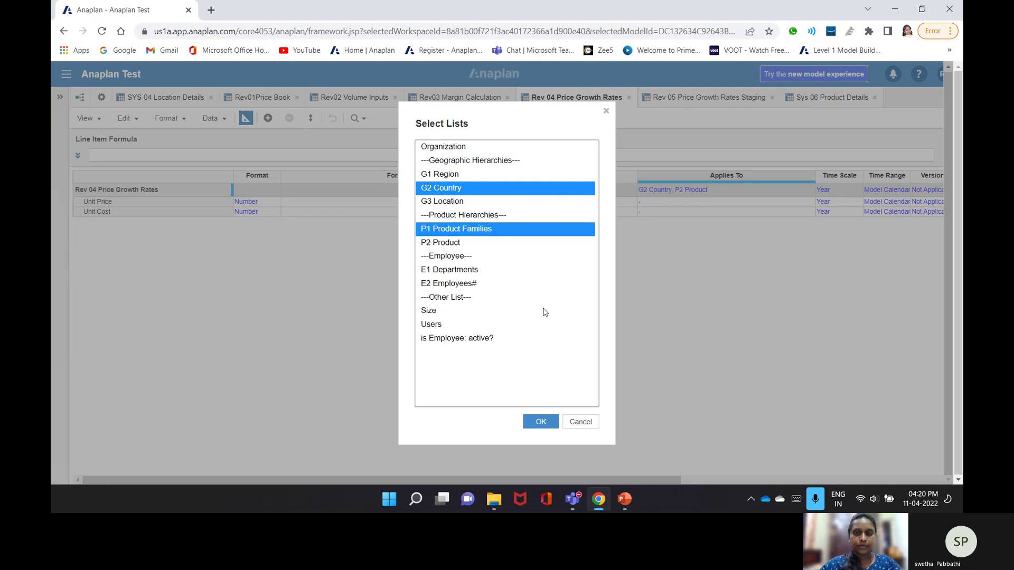
left_click(546, 429)
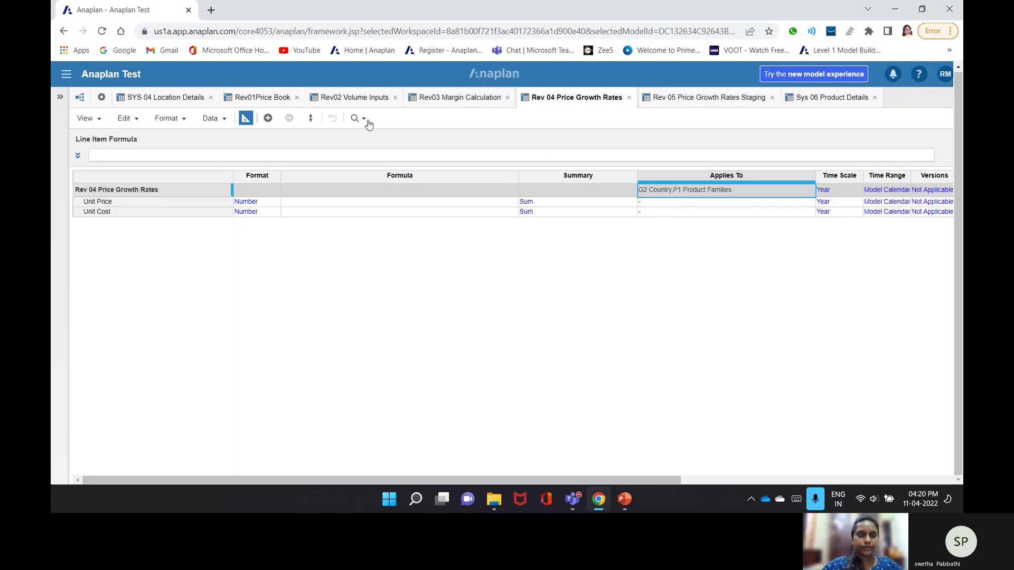
- Re-commit Rev 05's Unit Price lookup formula; it's rejected again for mismatched dimensions
left_click(649, 101)
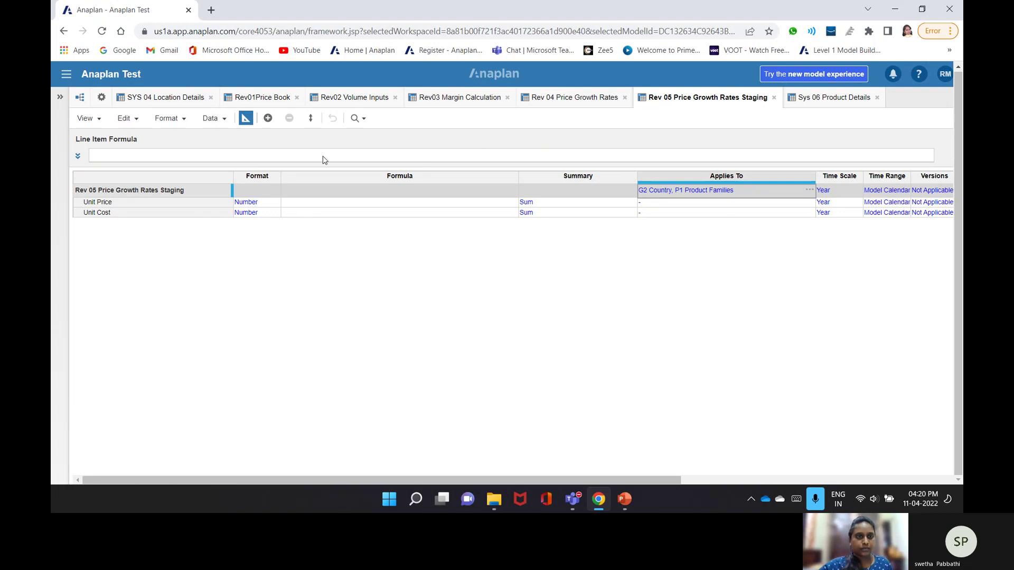
left_click(259, 157)
left_click(305, 203)
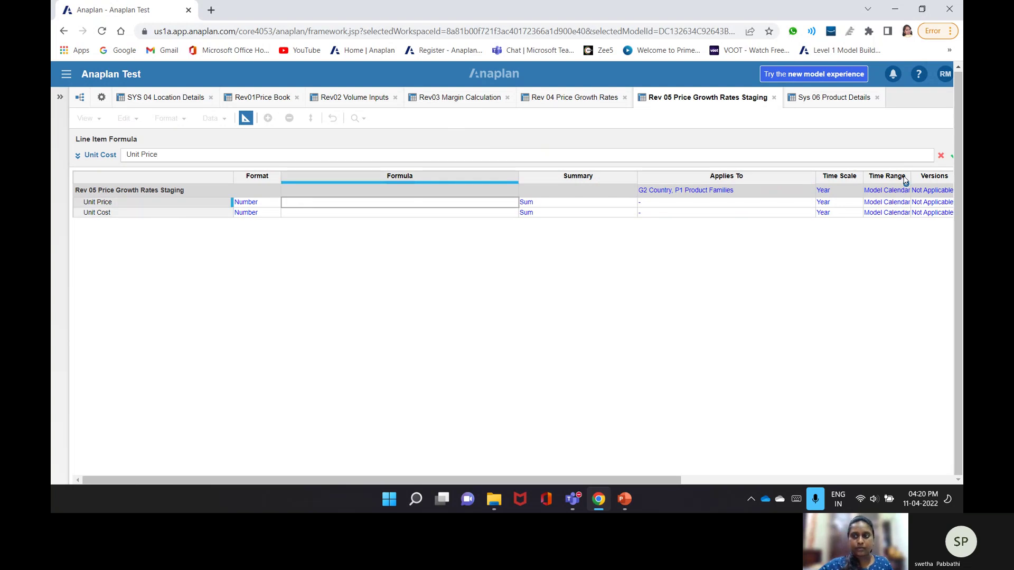
left_click(940, 156)
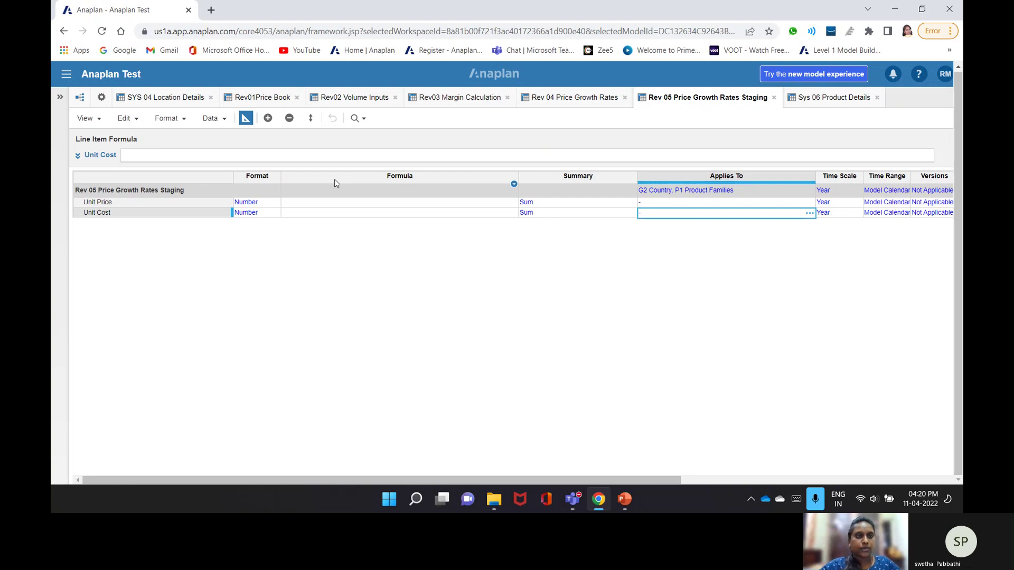
left_click(399, 202)
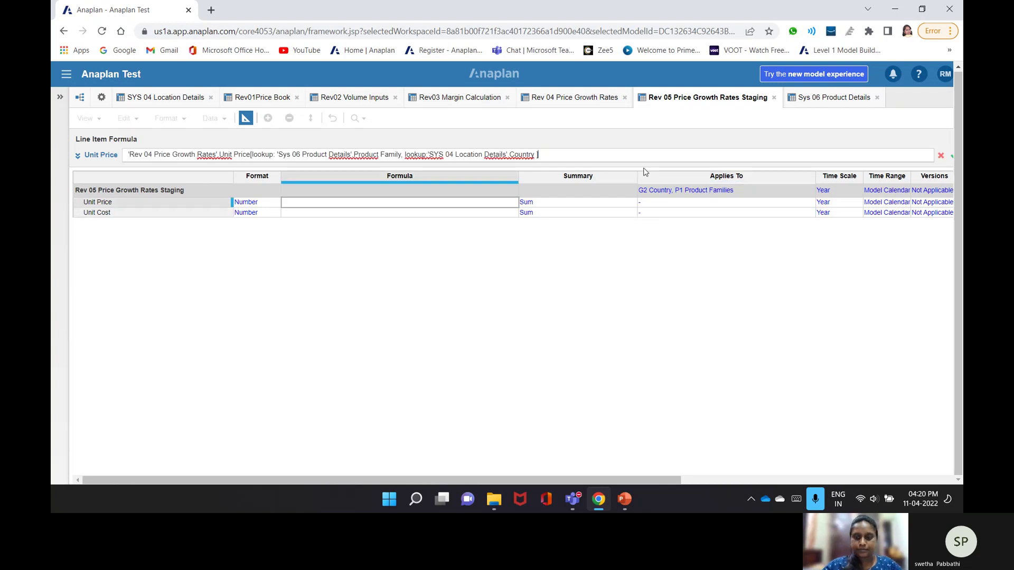
key("Return")
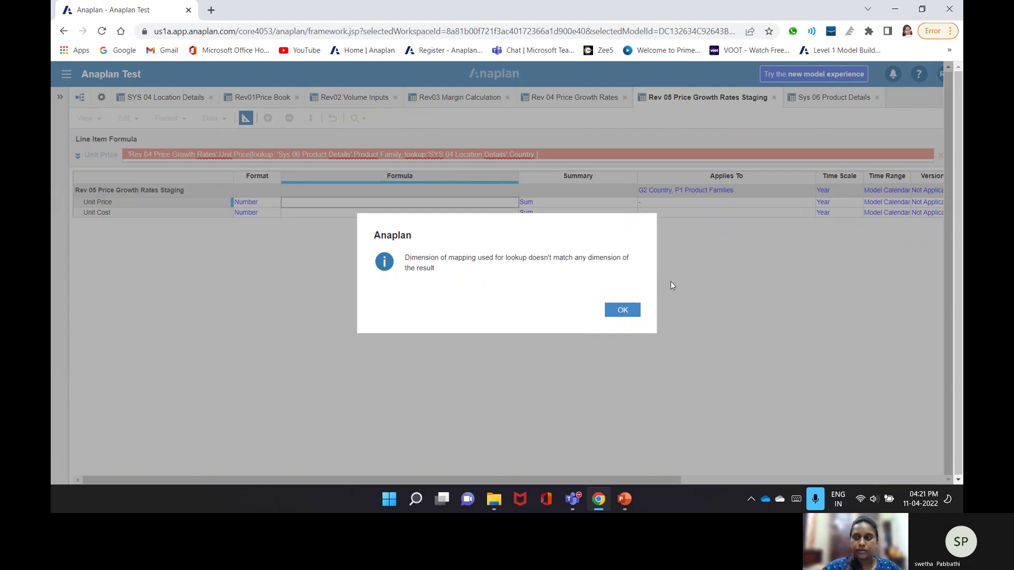
key("Return")
- Return to the Rev 04 Price Growth Rates module
left_click(592, 98)
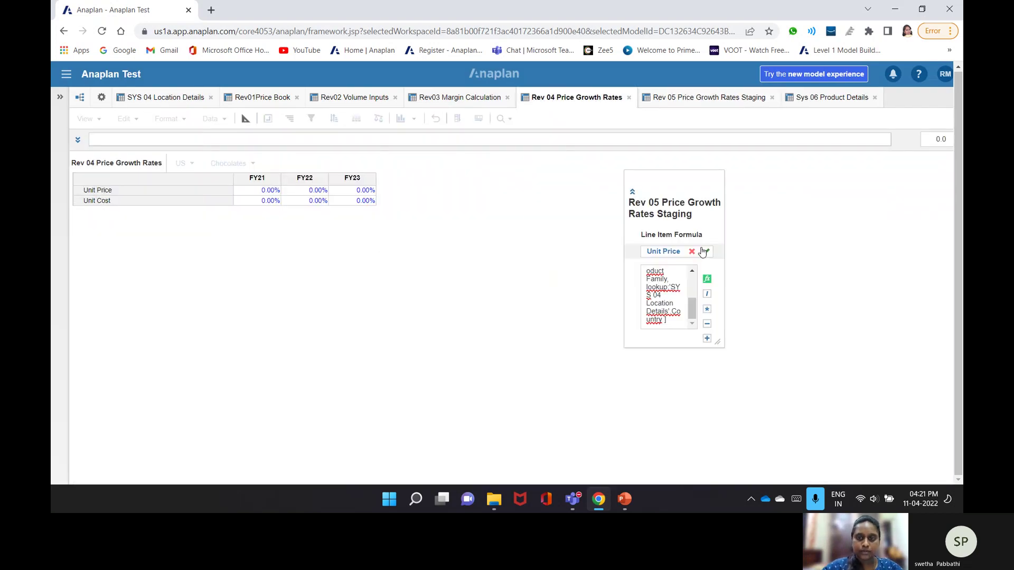
left_click(703, 251)
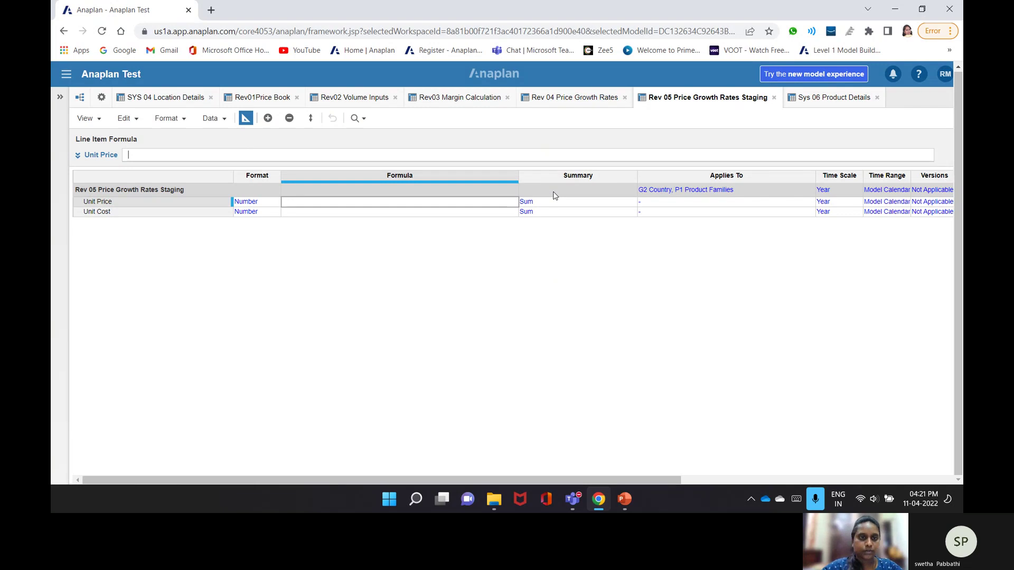
left_click(575, 98)
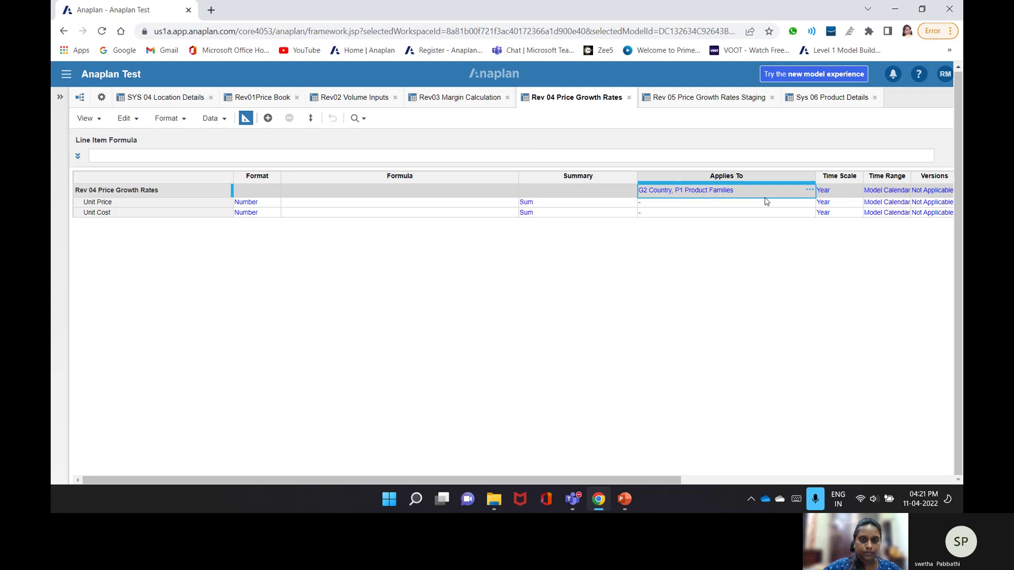
- Check Unit Price's percentage format unchanged, then show the Model Settings Modules list
left_click(276, 202)
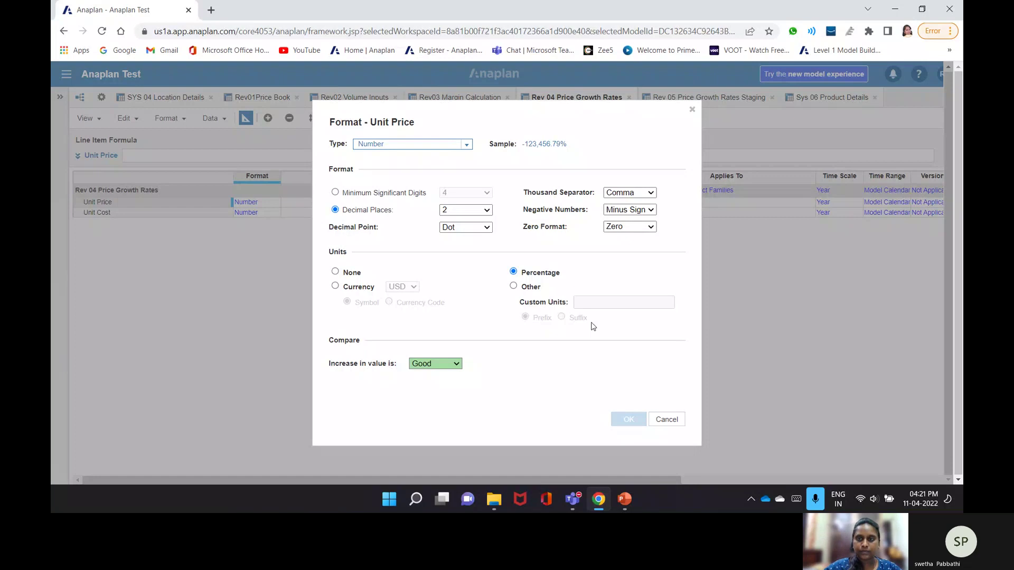
left_click(692, 109)
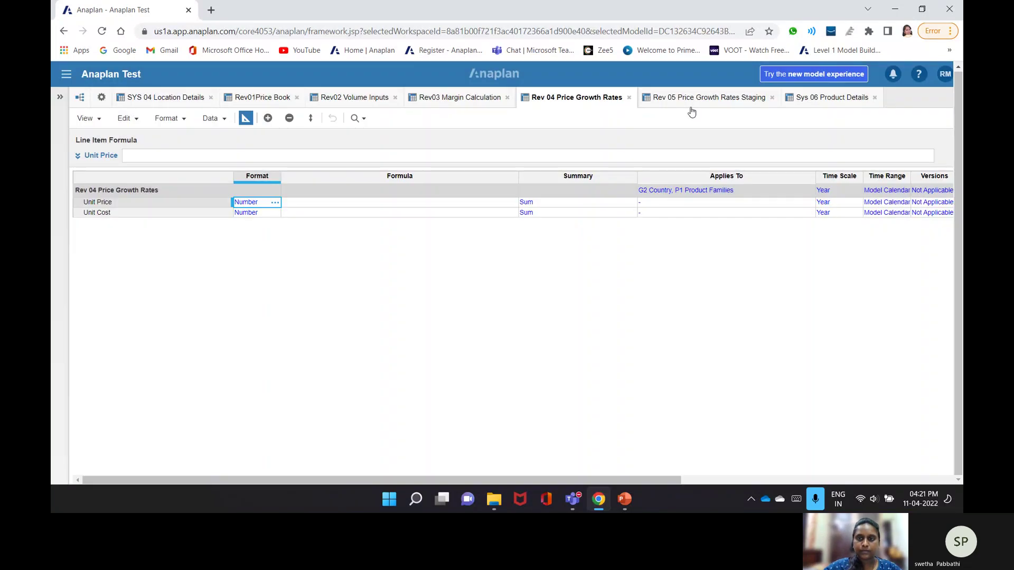
left_click(692, 99)
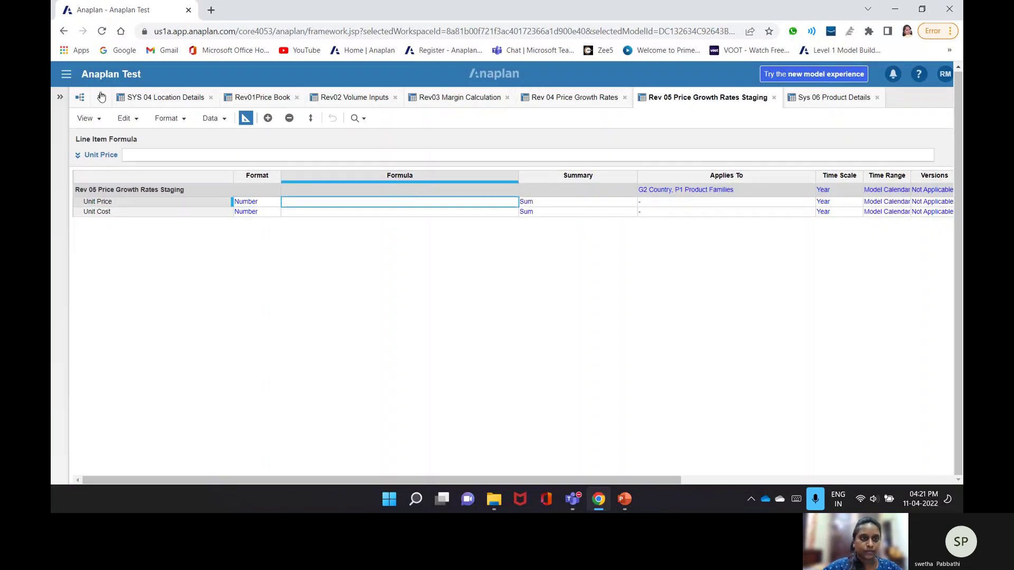
left_click(100, 96)
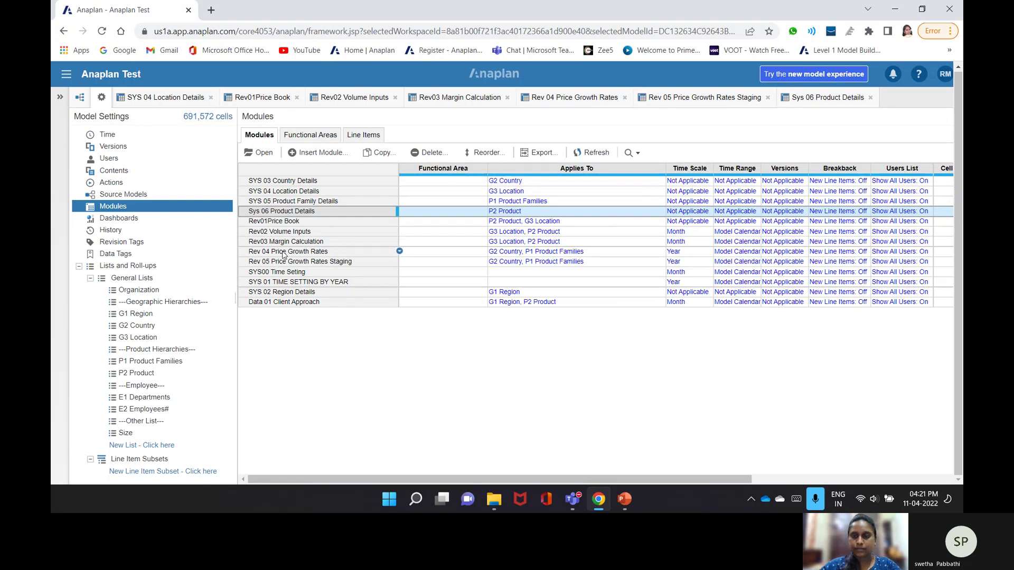
- Permanently delete the existing Rev 05 Price Growth Rates Staging module
key("Delete")
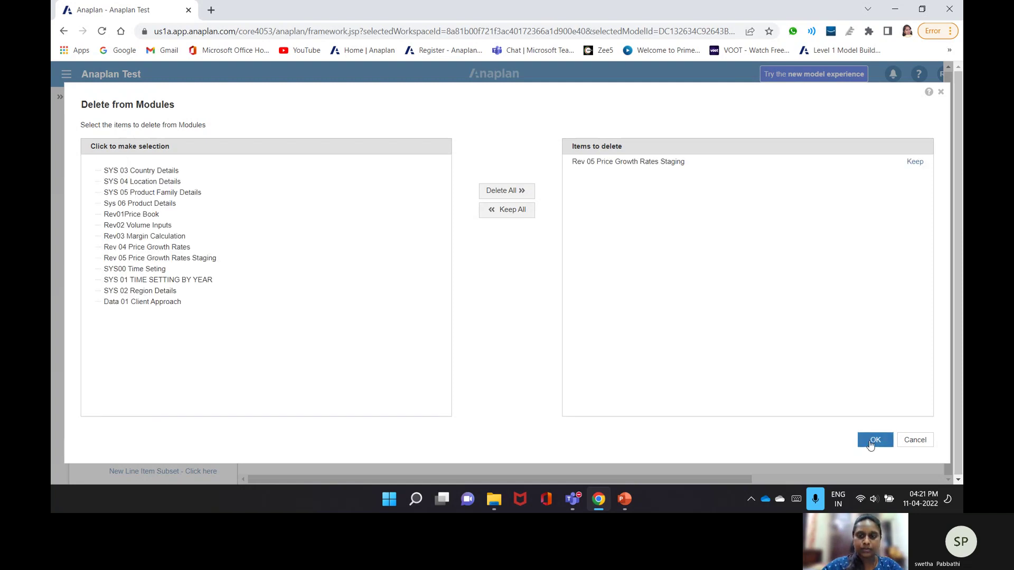
left_click(874, 440)
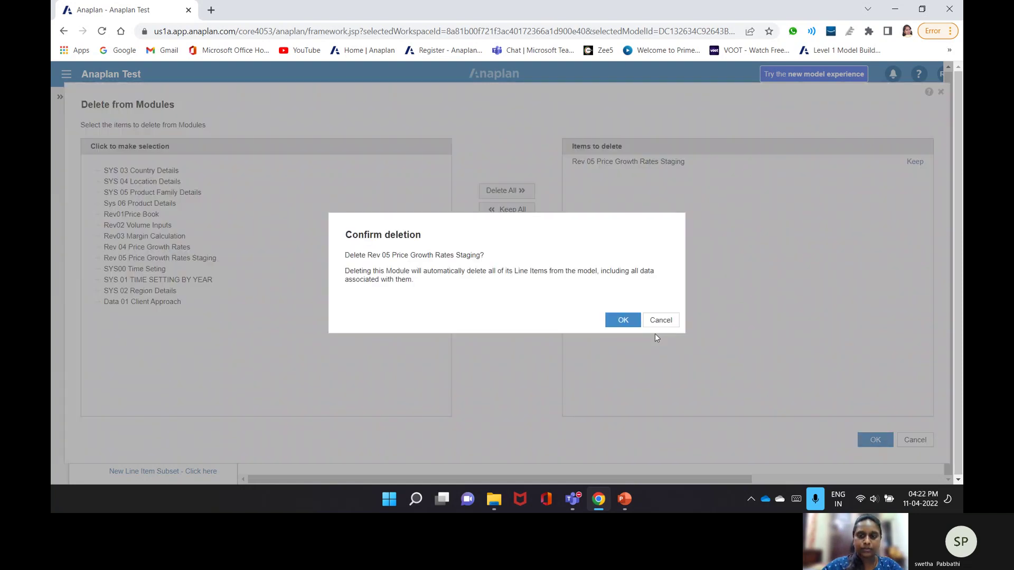
left_click(615, 324)
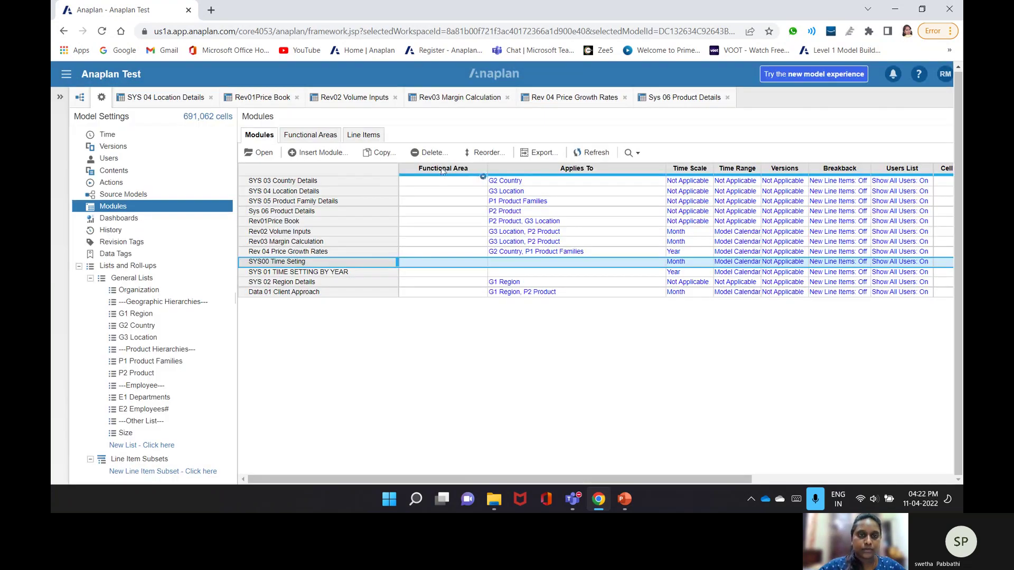
- Copy Rev 04 Price Growth Rates as a new module named 'Rev 05 Price Growth Rates Staging'
left_click(380, 153)
left_click_drag(550, 245, 488, 245)
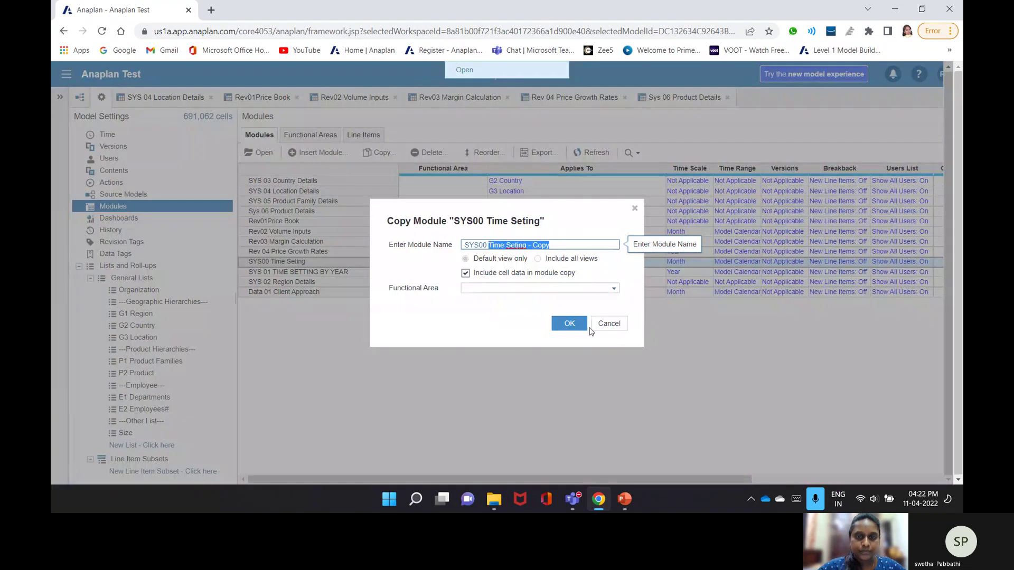
left_click(571, 324)
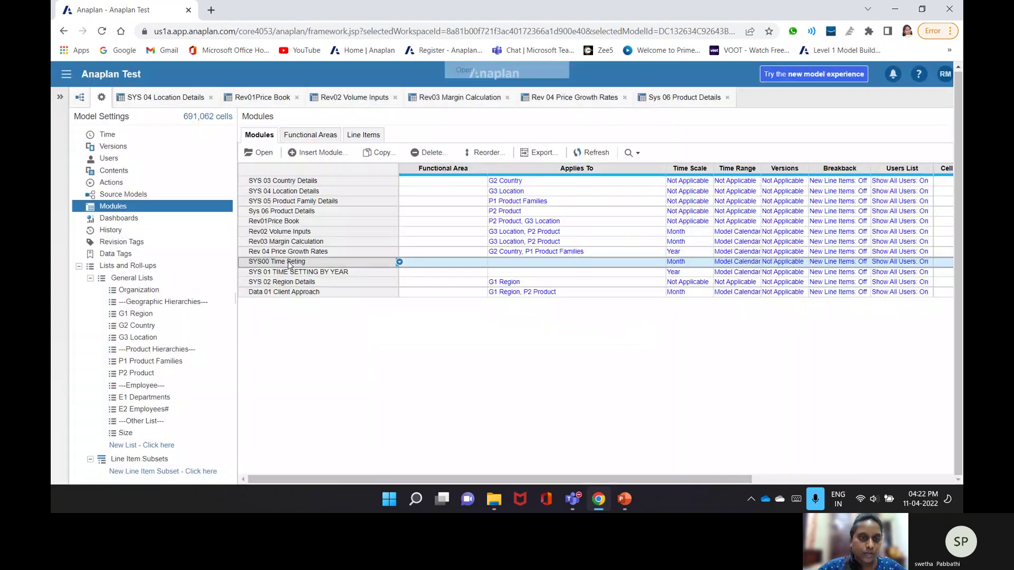
left_click(380, 153)
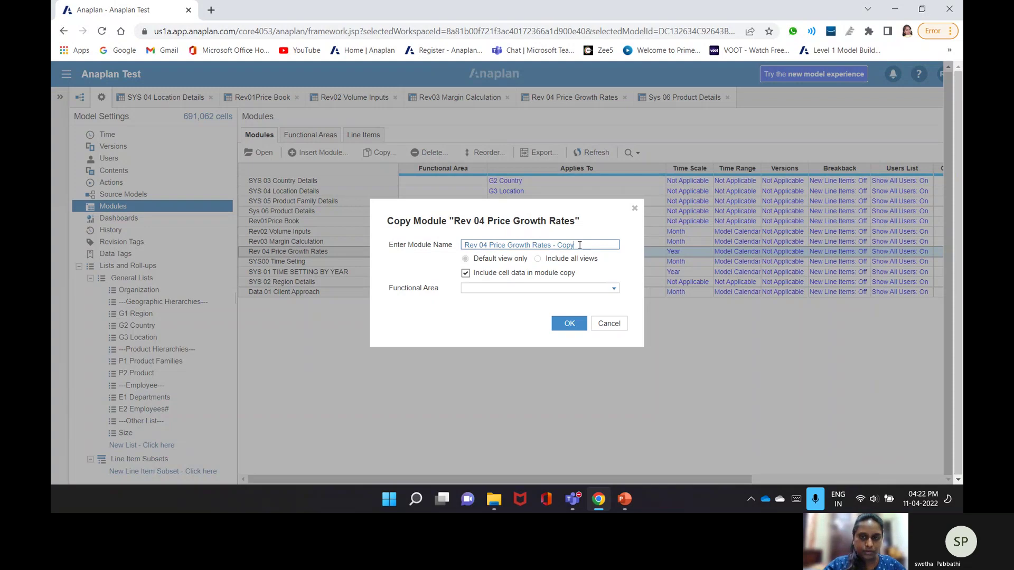
left_click_drag(579, 245, 553, 246)
type("Staging")
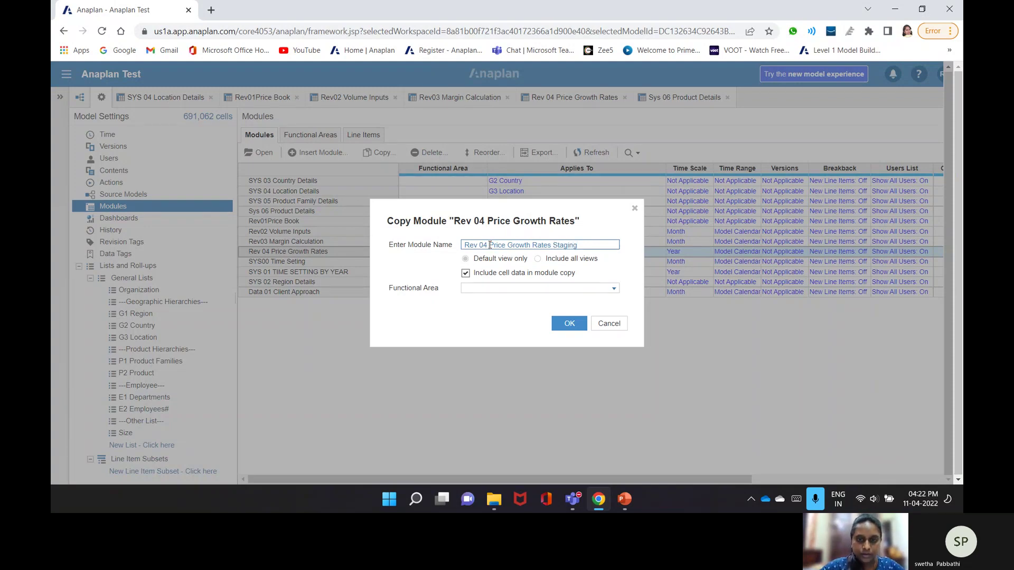
key("BackSpace")
type("5")
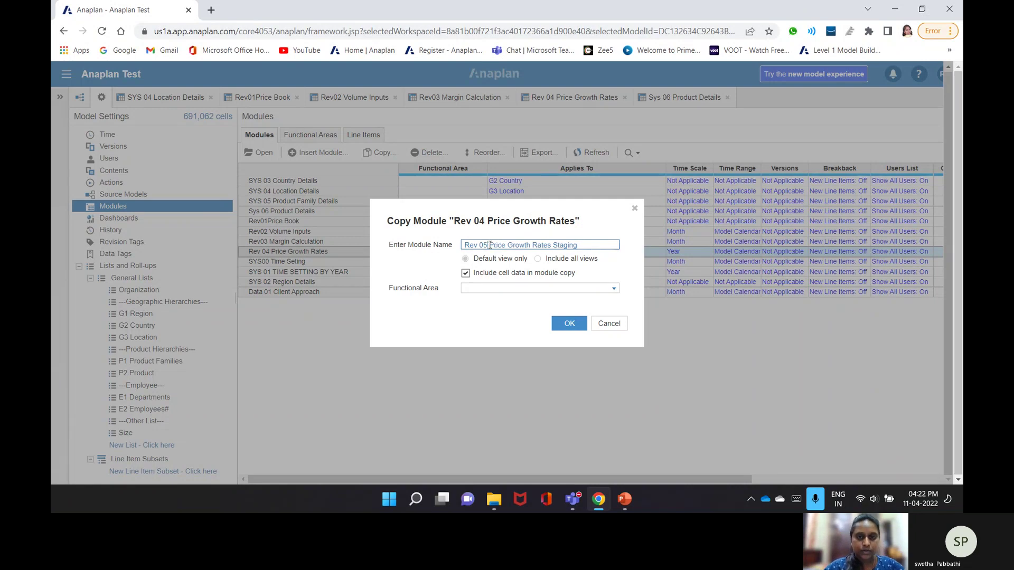
left_click(564, 323)
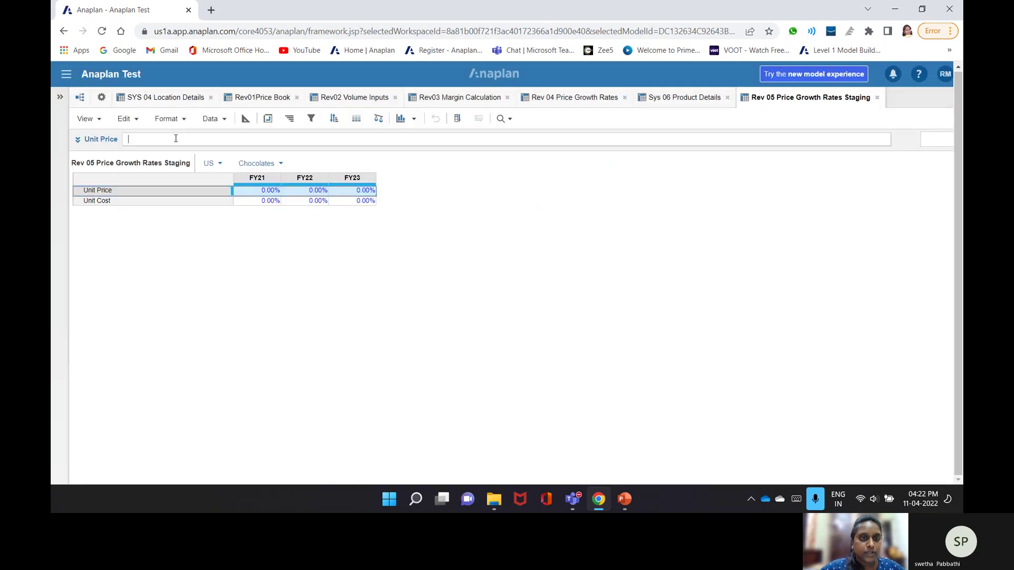
- Enter Rev 04 Unit Price[Lookup: SYS 04 Country, lookup: Sys 06 Product Family] as Rev 05's Unit Price formula
left_click(555, 101)
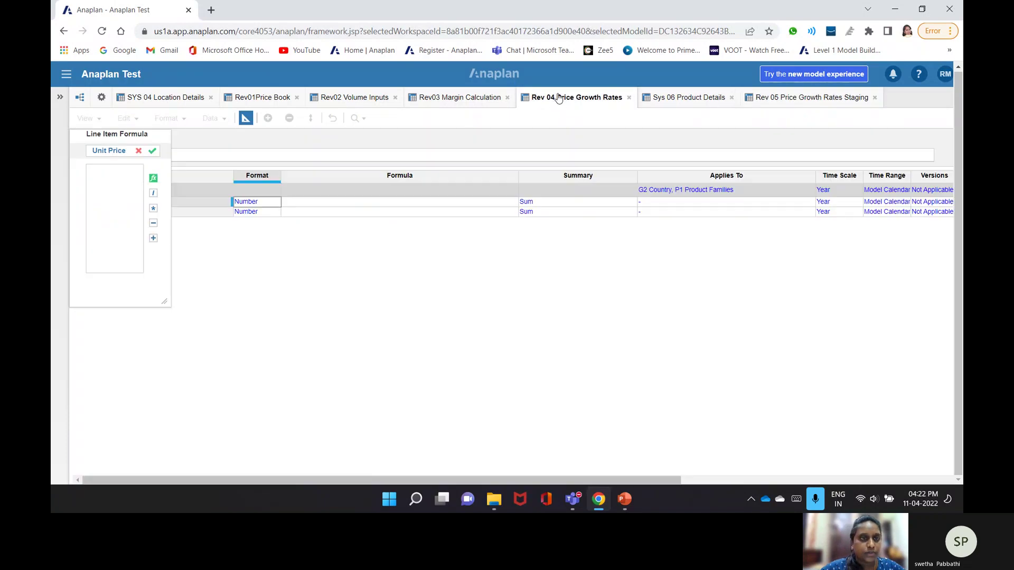
left_click(186, 201)
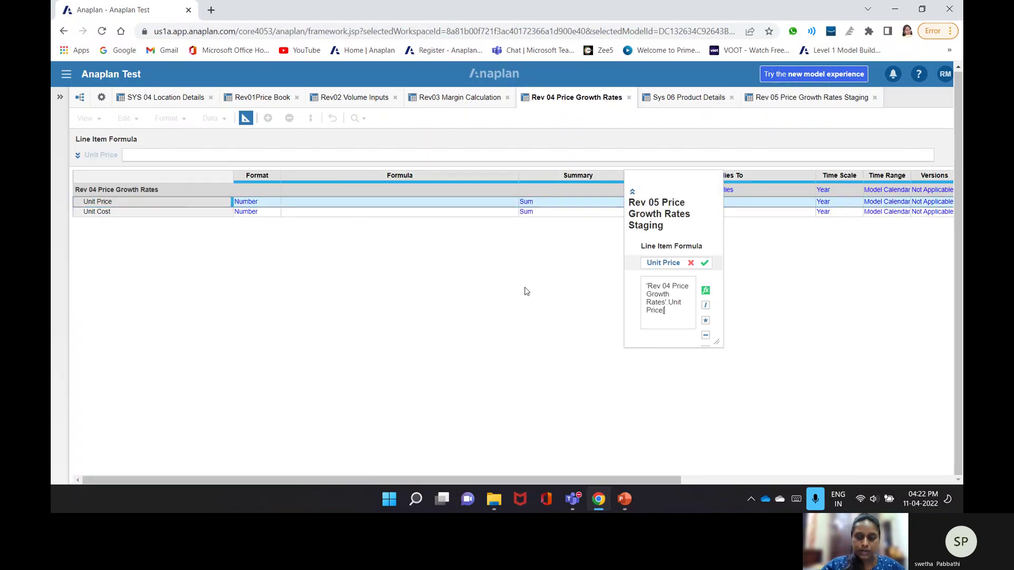
type("[Look")
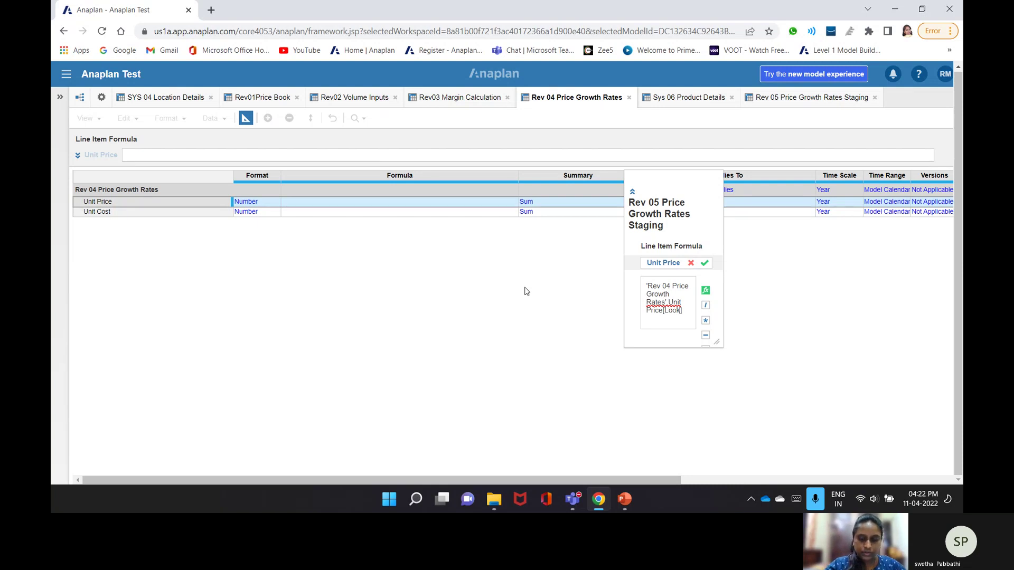
type("up:")
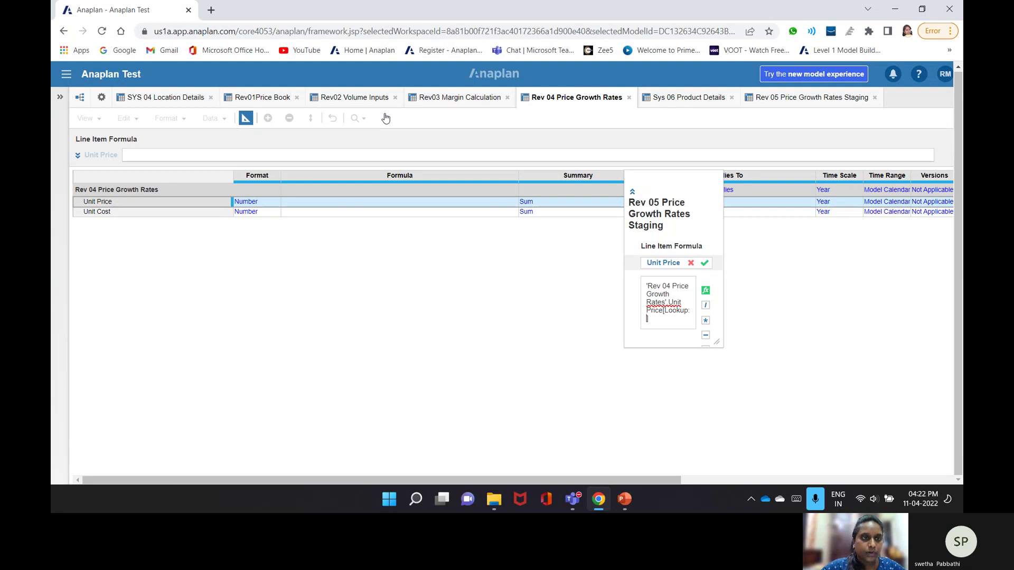
left_click(165, 97)
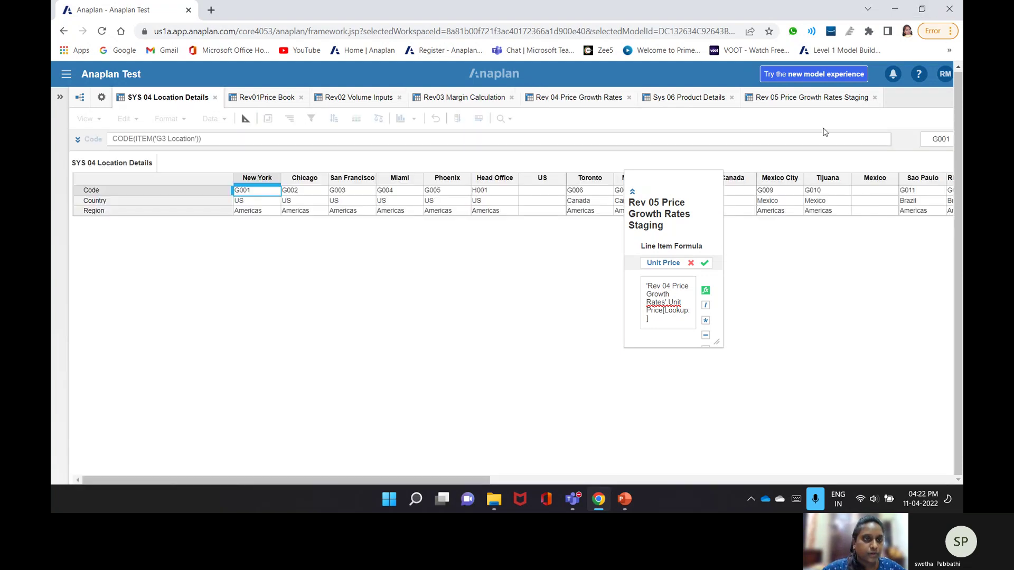
left_click(897, 202)
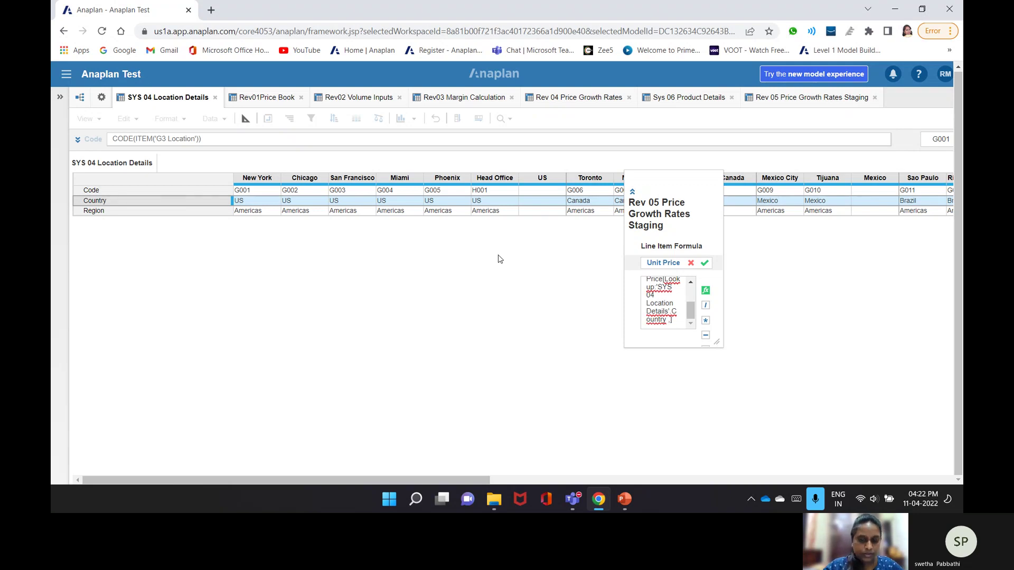
type(",lo")
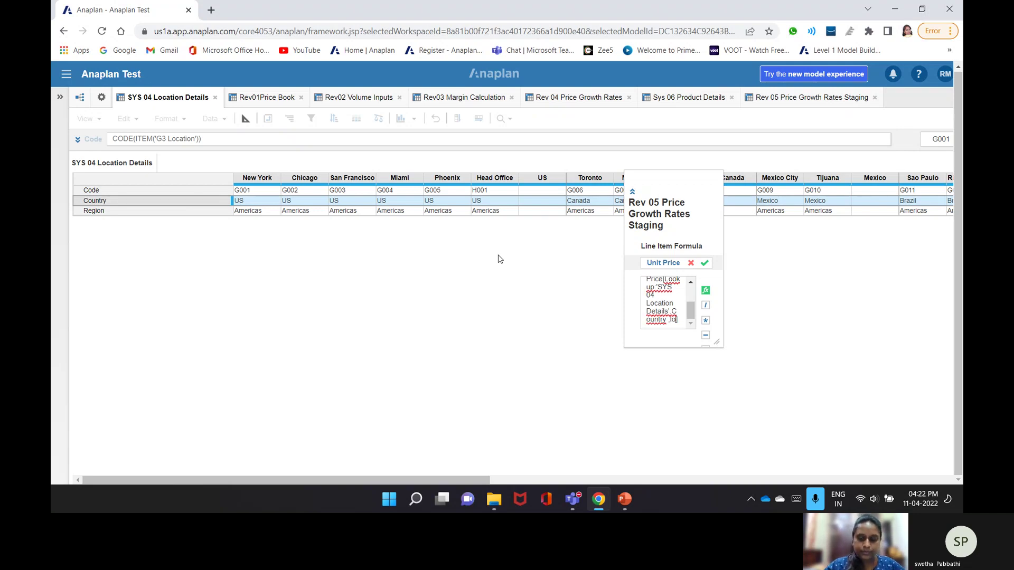
type("okup:")
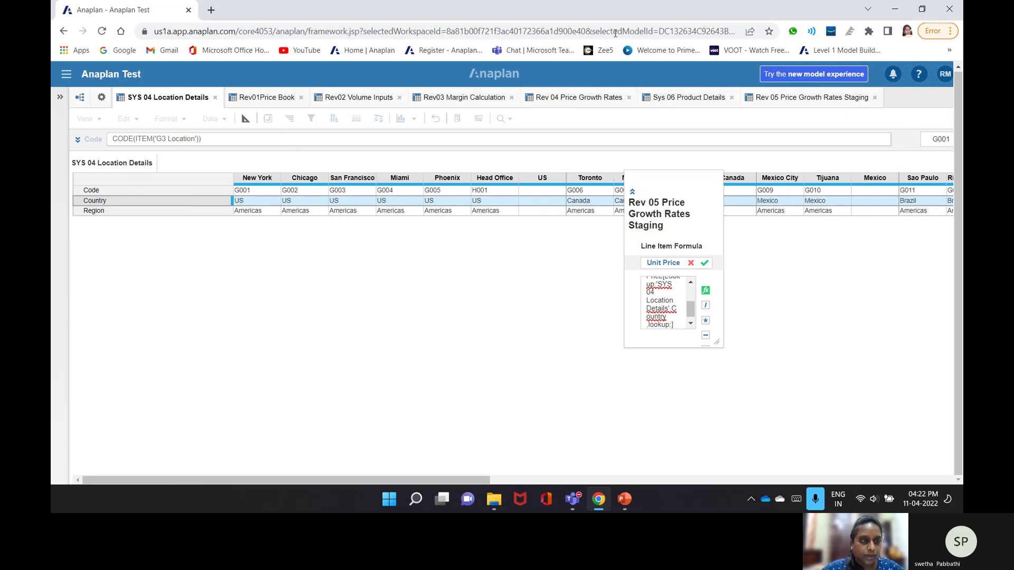
left_click(685, 97)
left_click(127, 201)
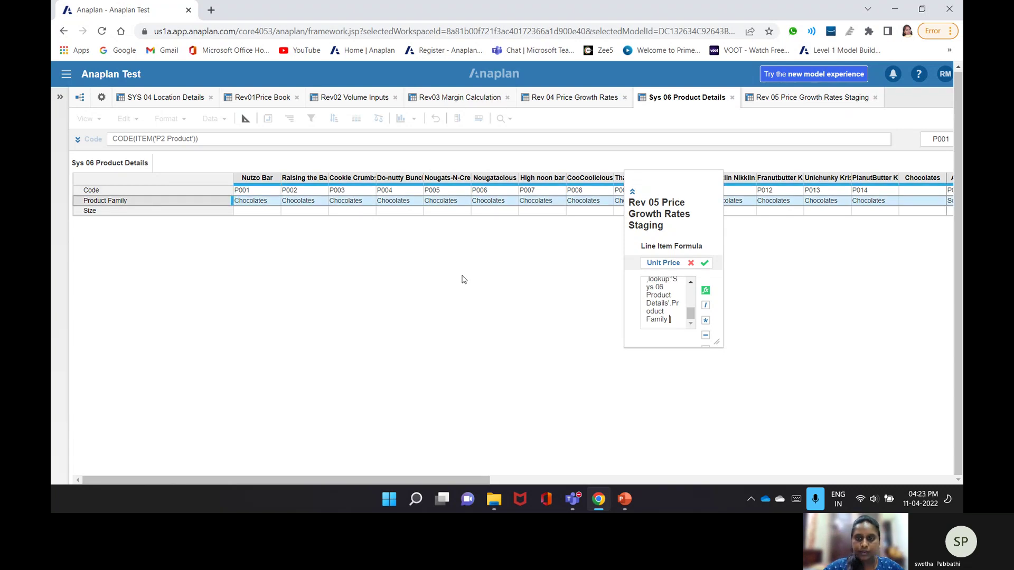
key("Return")
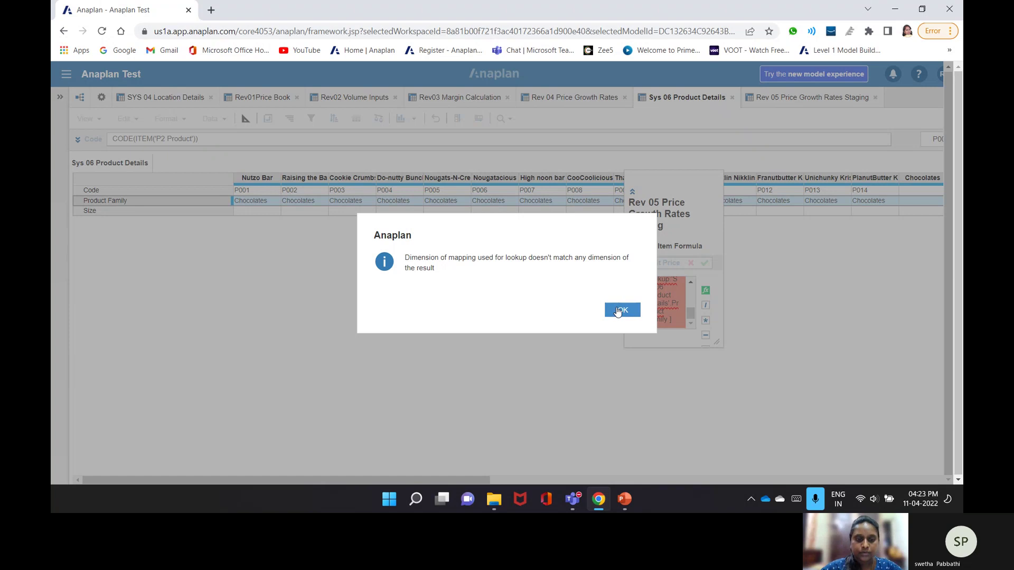
- Dismiss the error, cancel the Unit Price formula, and show Rev 04's data grid
left_click(619, 311)
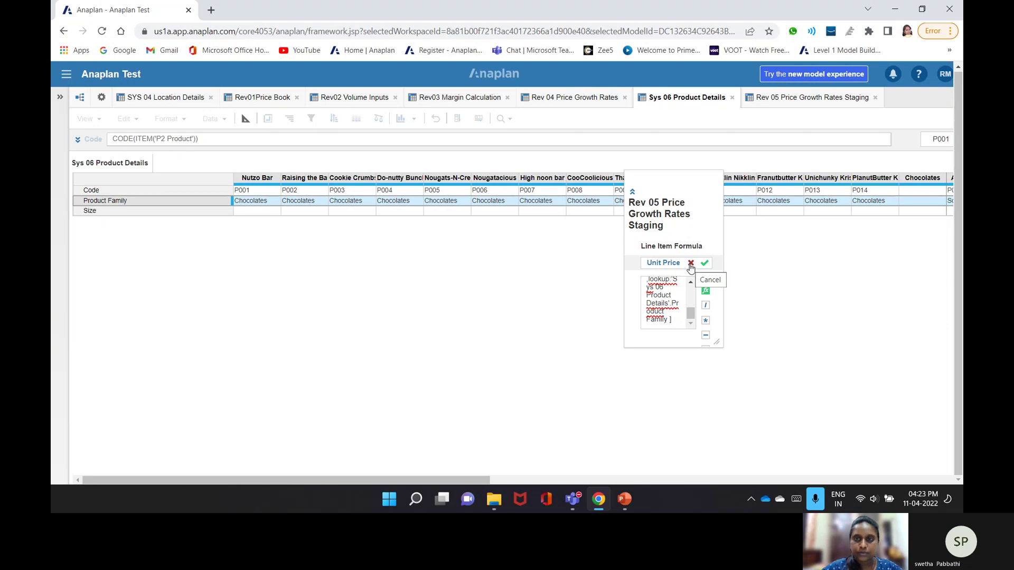
left_click(690, 265)
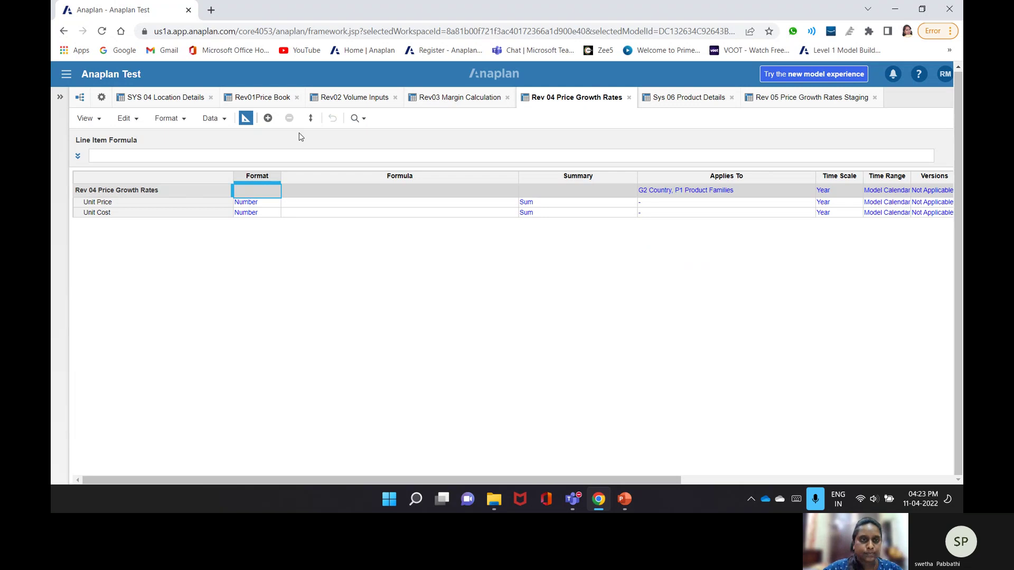
left_click(245, 119)
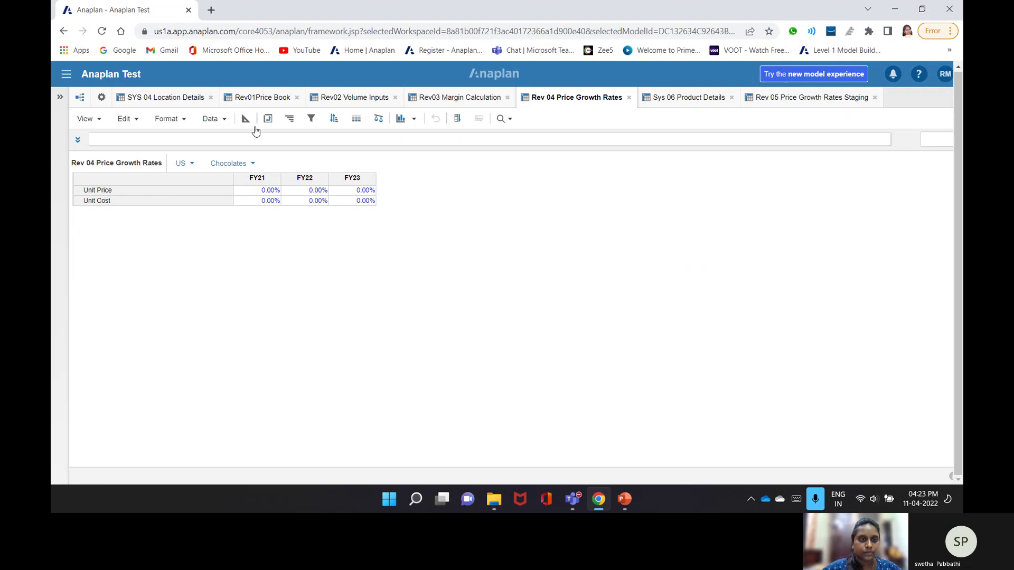
- In Rev 04's blueprint, check that Unit Price's format uses percentage units, then cancel unchanged
left_click(246, 118)
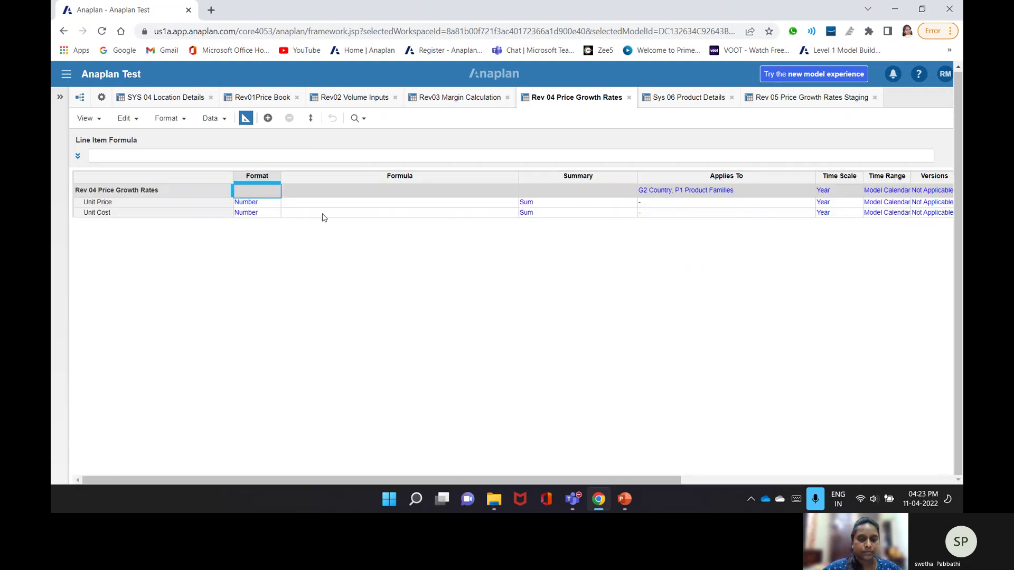
double_click(261, 205)
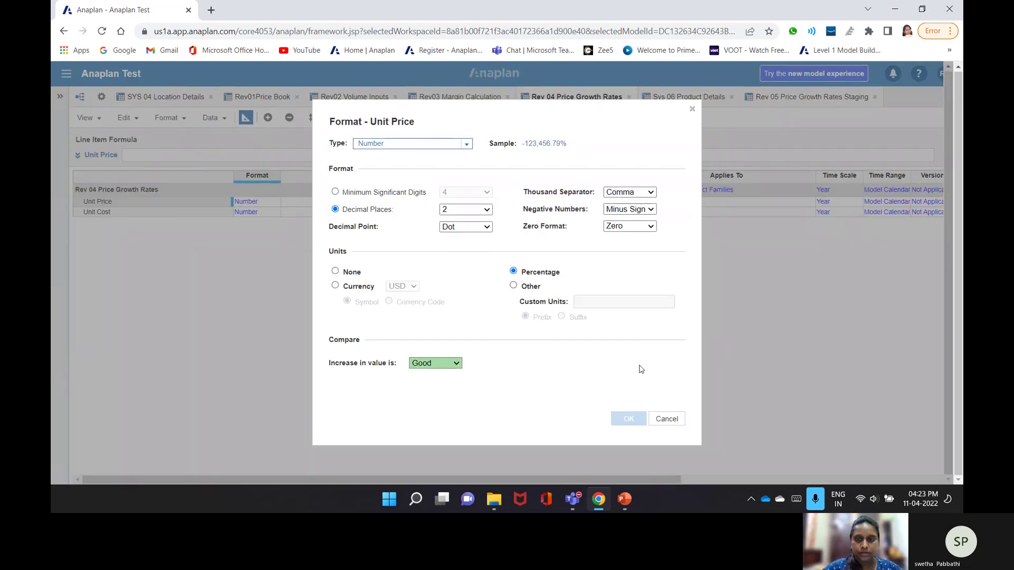
left_click(669, 423)
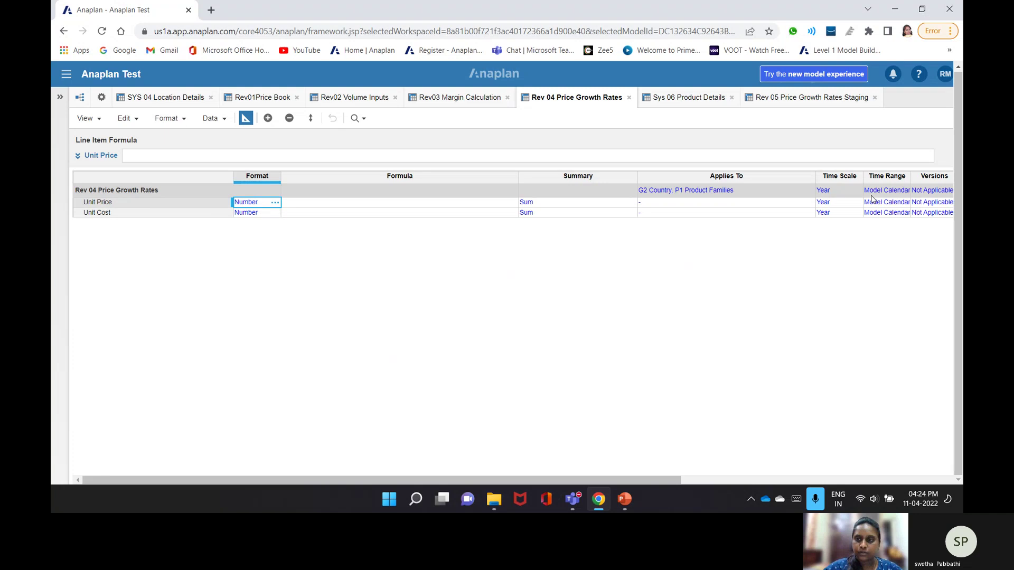
left_click(686, 481)
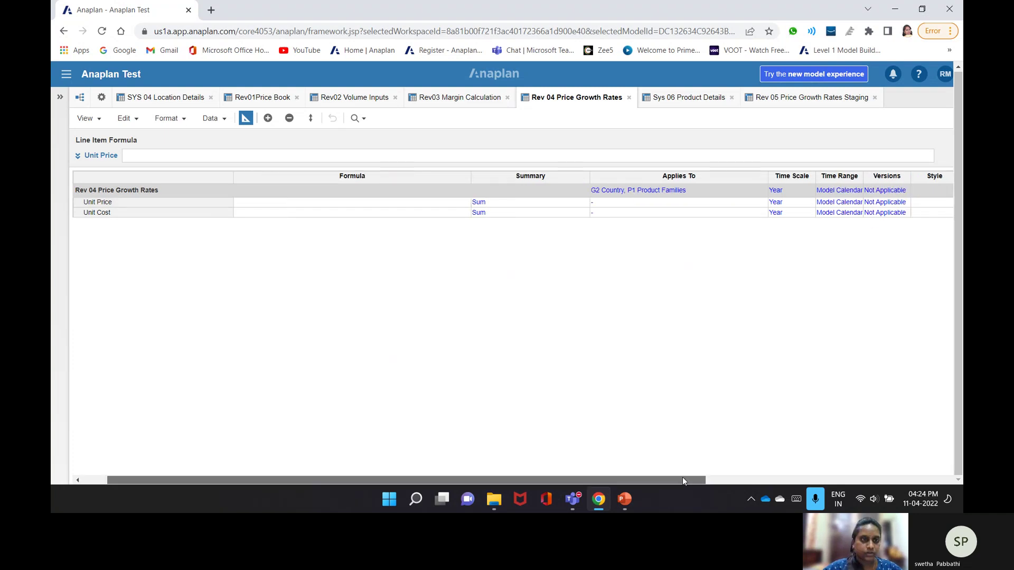
- Rename Rev 04's line items to 'Unit Price %' and 'Unit Cost %', then return to the grid
left_click(172, 205)
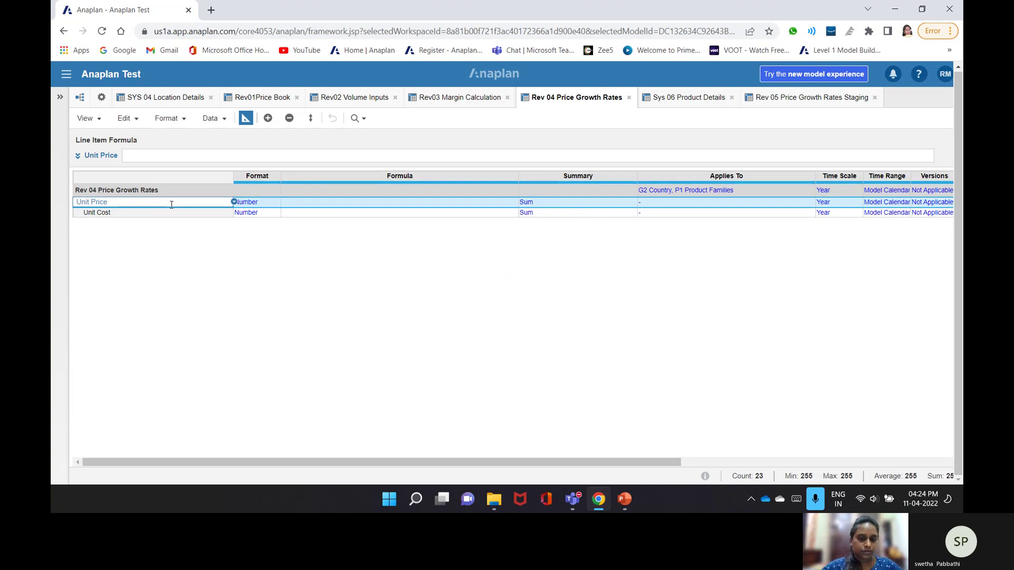
type("%")
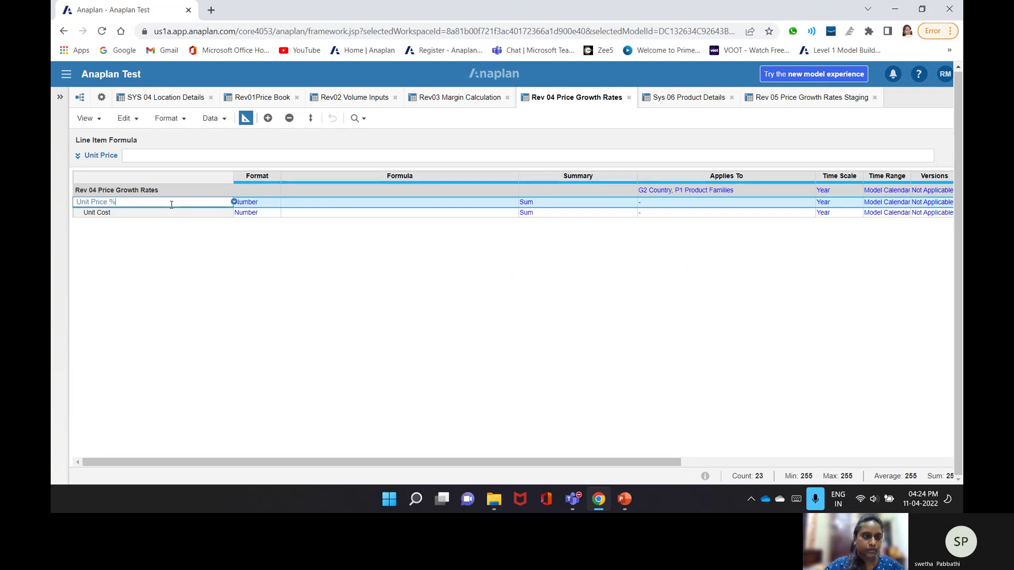
left_click(123, 211)
left_click(123, 212)
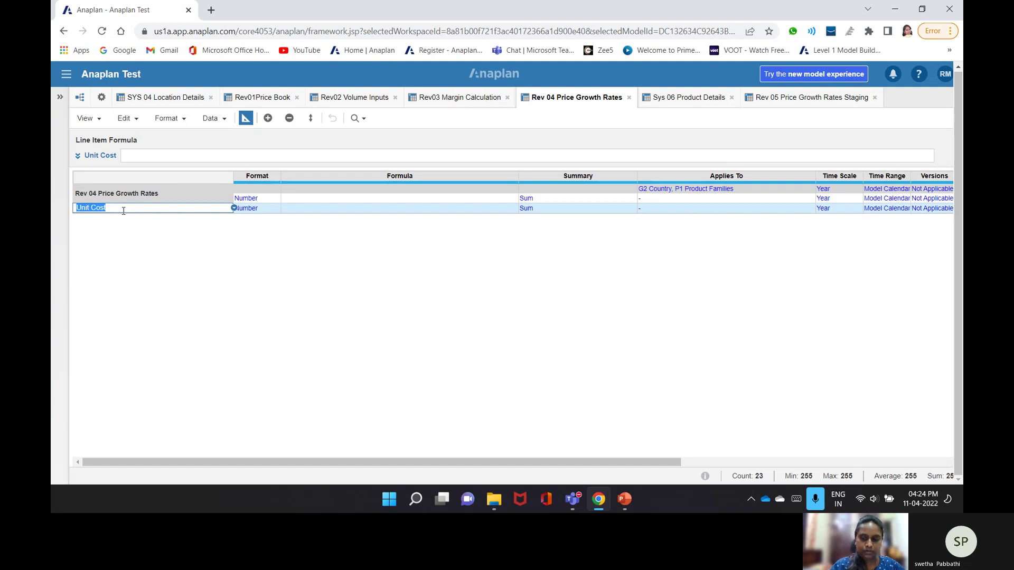
left_click(123, 212)
type("%")
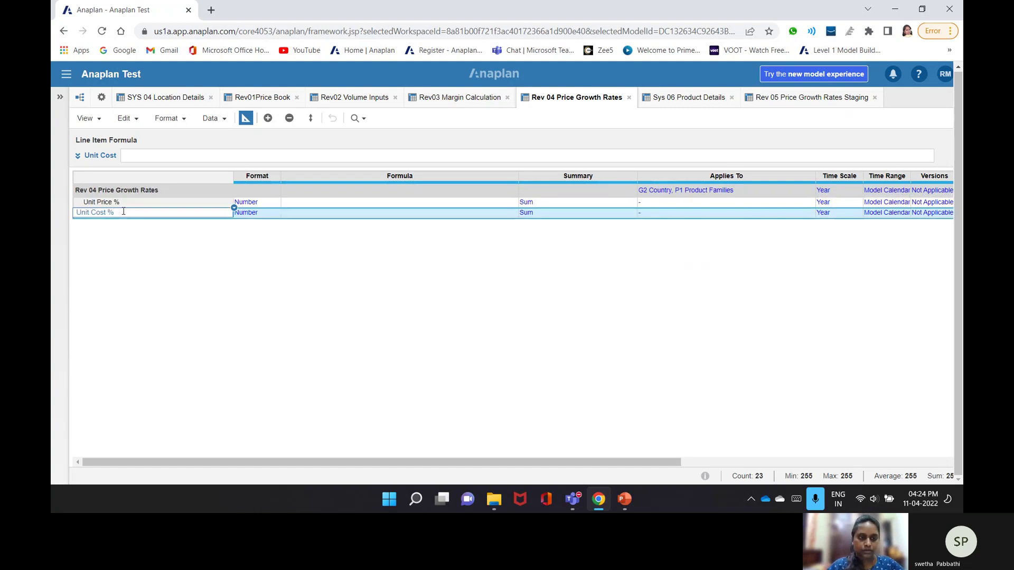
key("Return")
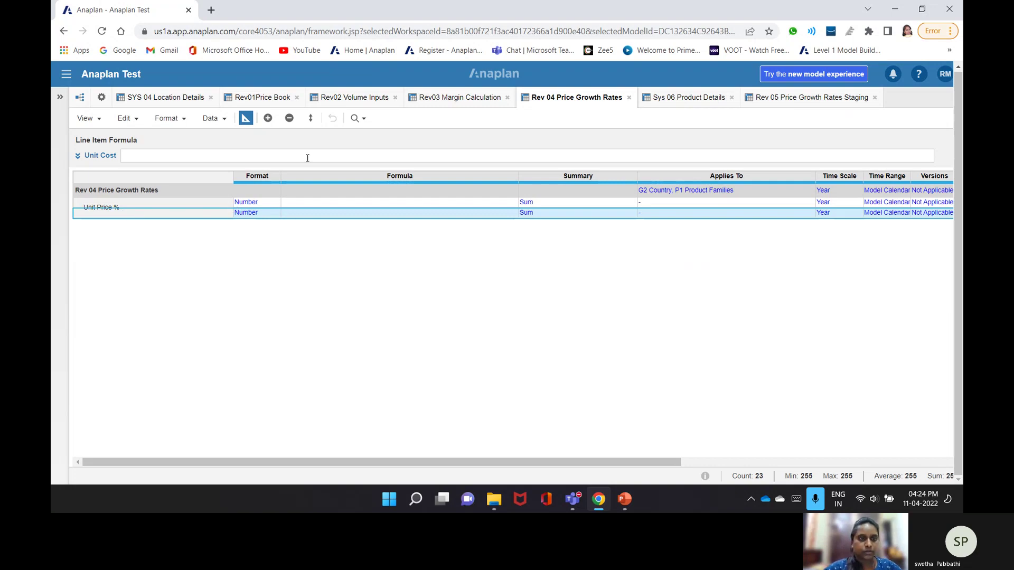
left_click(245, 117)
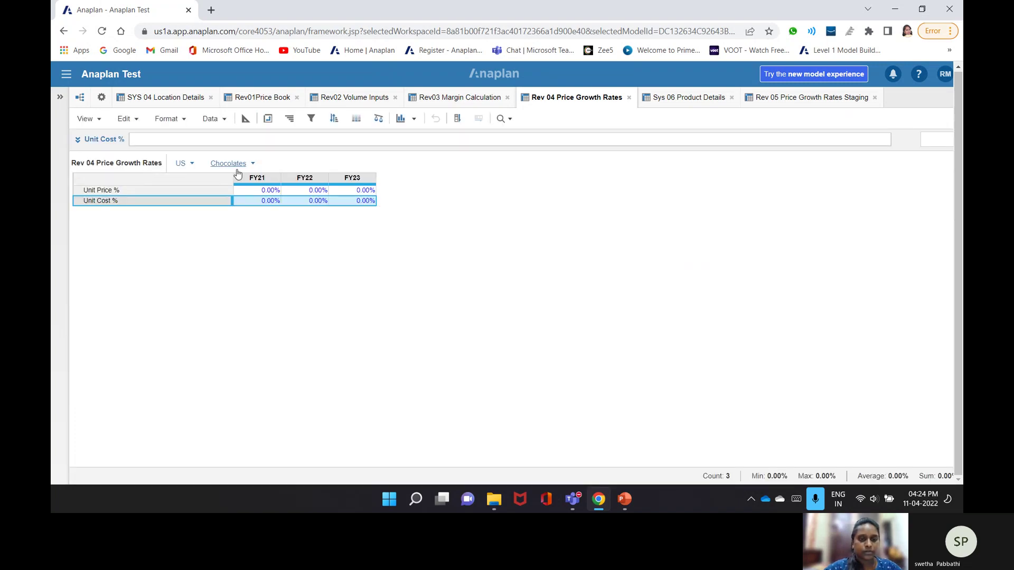
- Open Rev 05 Price Growth Rates Staging from the model's Modules list
left_click(102, 100)
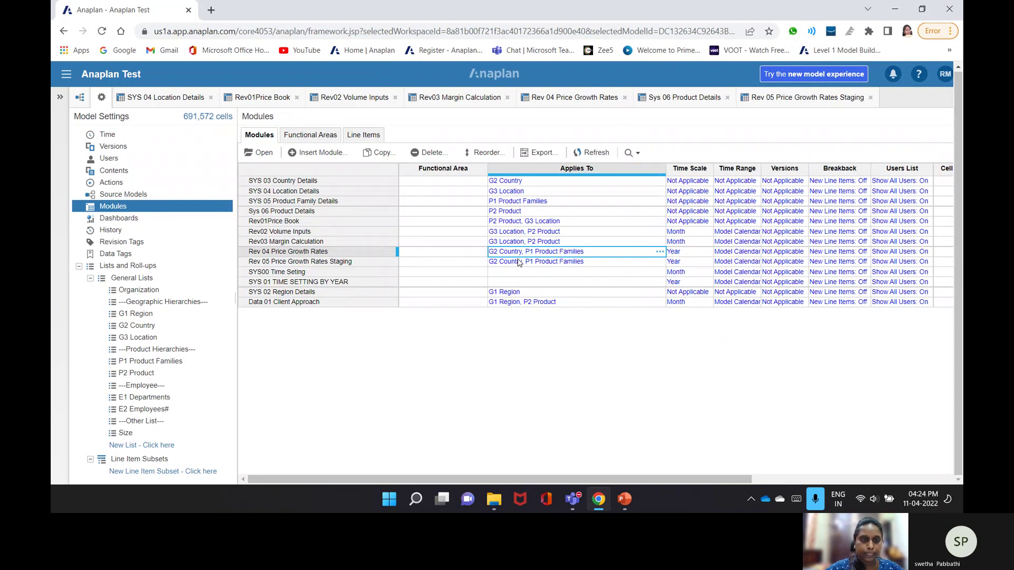
double_click(284, 263)
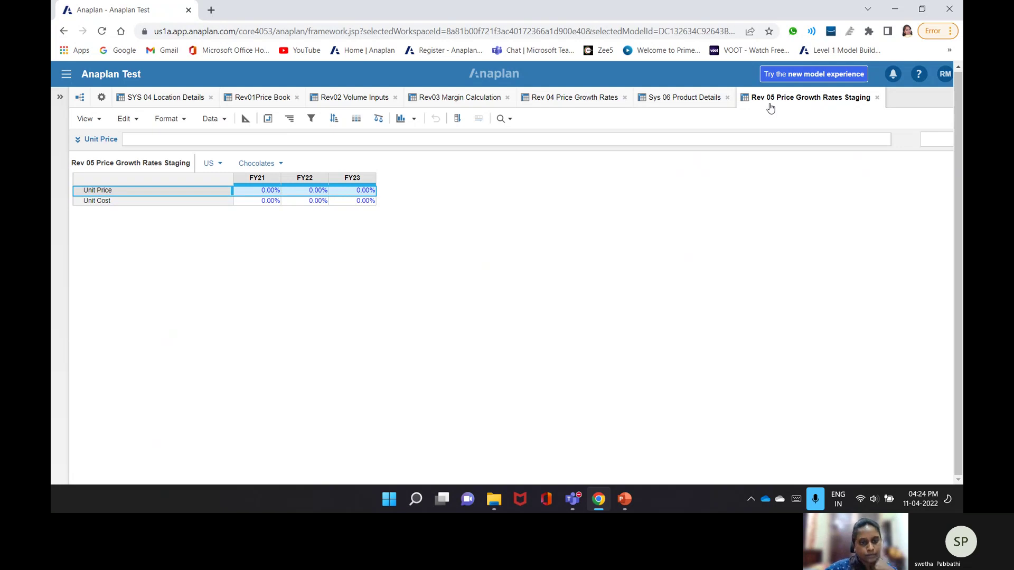
- Show Rev 05 Staging's blueprint and begin editing its Unit Price formula
key("ctrl+shift+b")
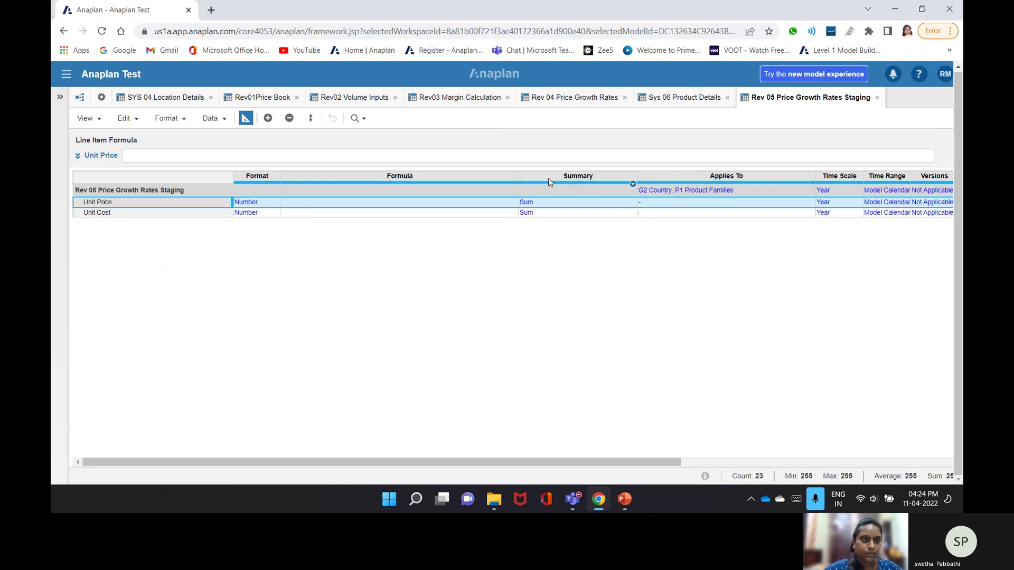
left_click(247, 118)
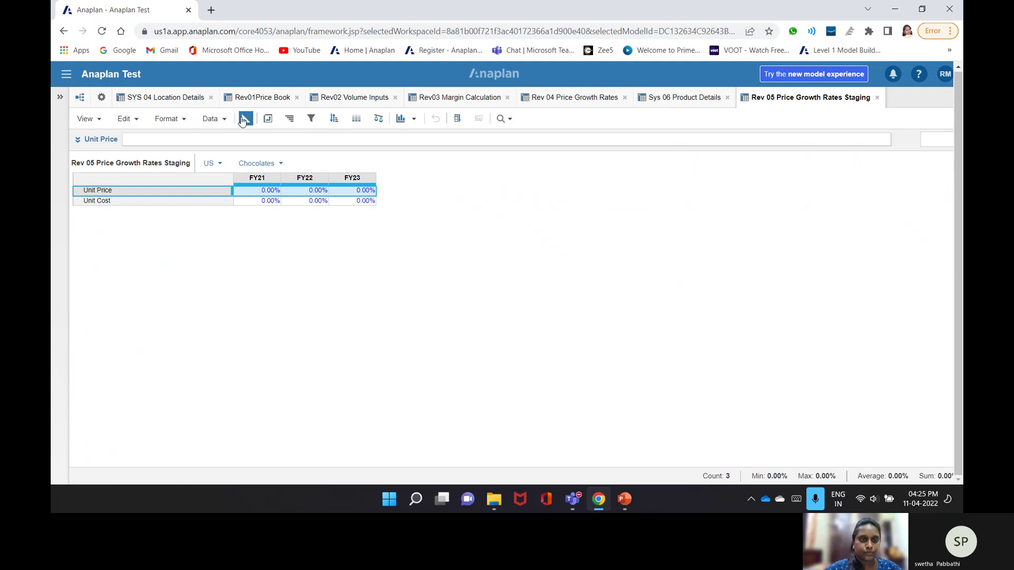
left_click(241, 121)
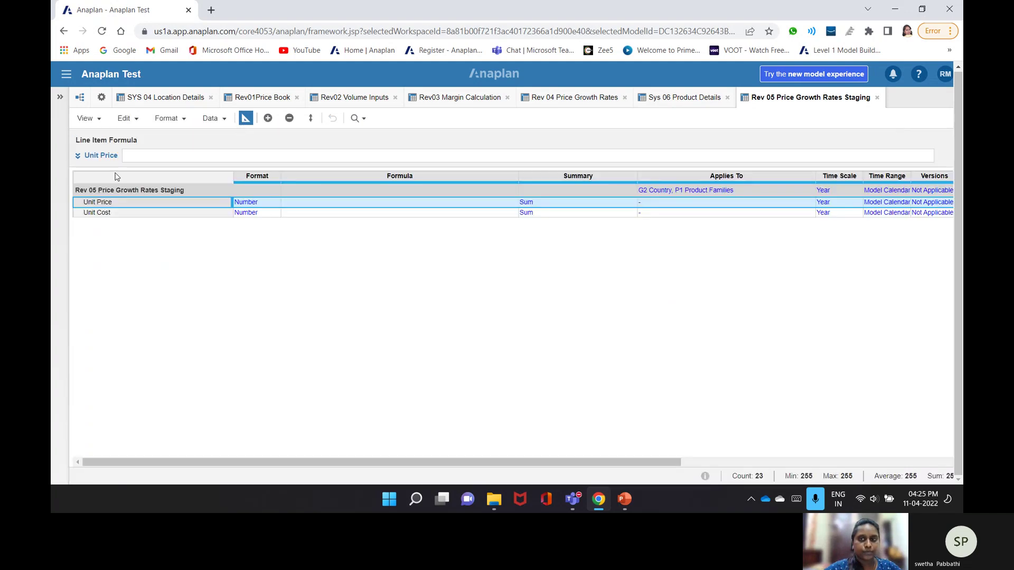
double_click(352, 207)
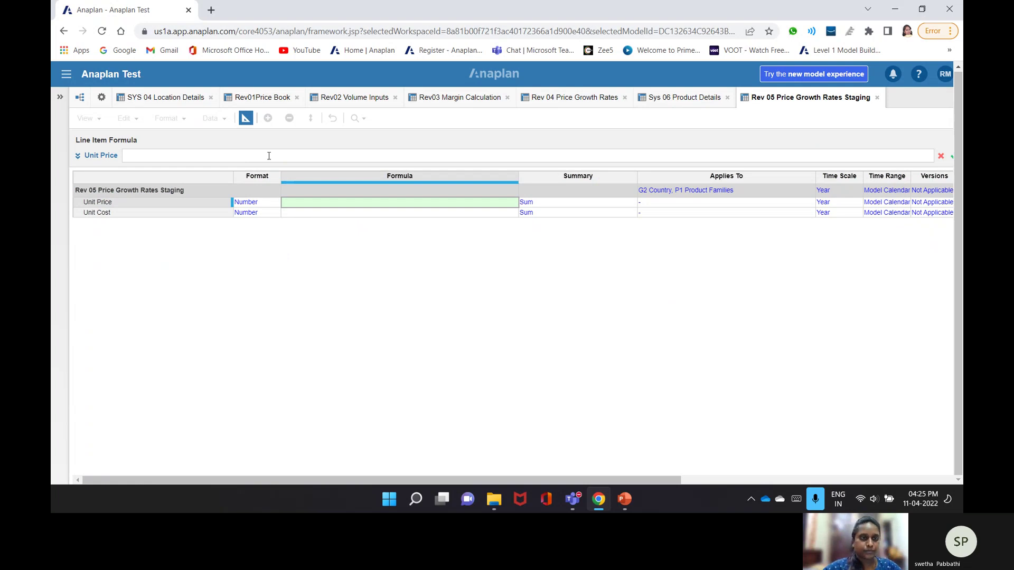
- Try closing the Rev 05 Staging tab, accept the warning, and cancel the unfinished Unit Price formula
left_click(575, 97)
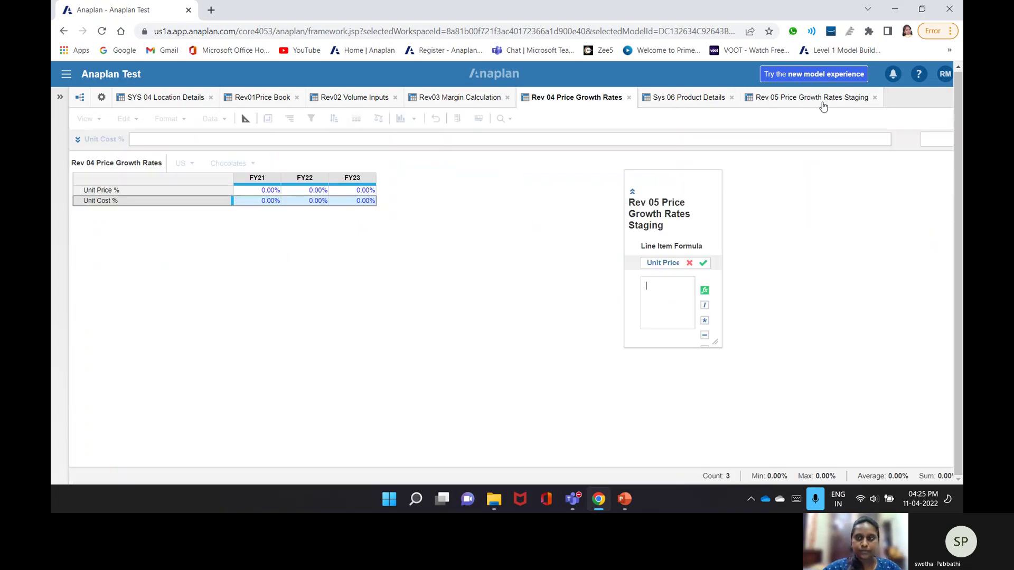
left_click(823, 100)
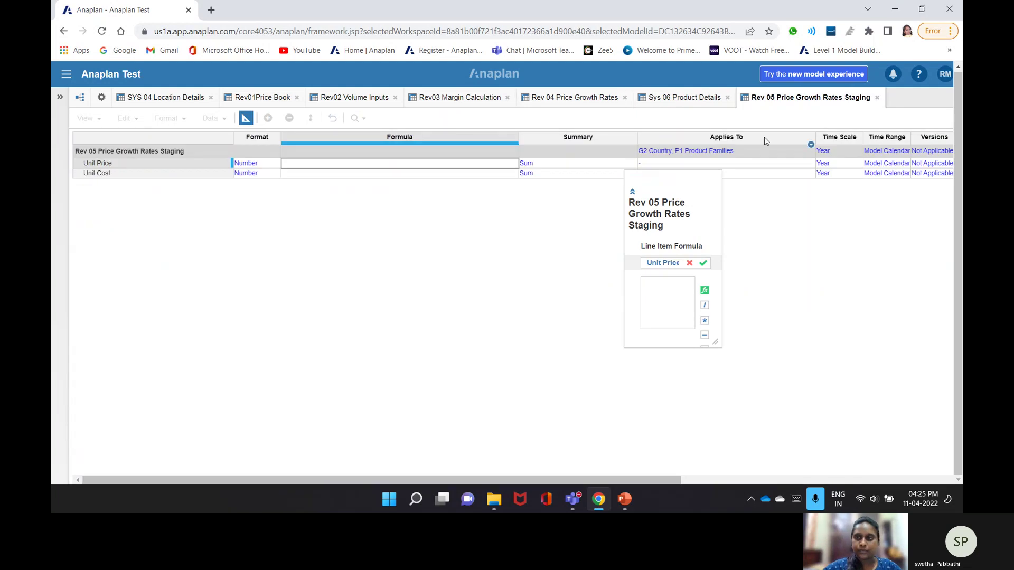
left_click(876, 97)
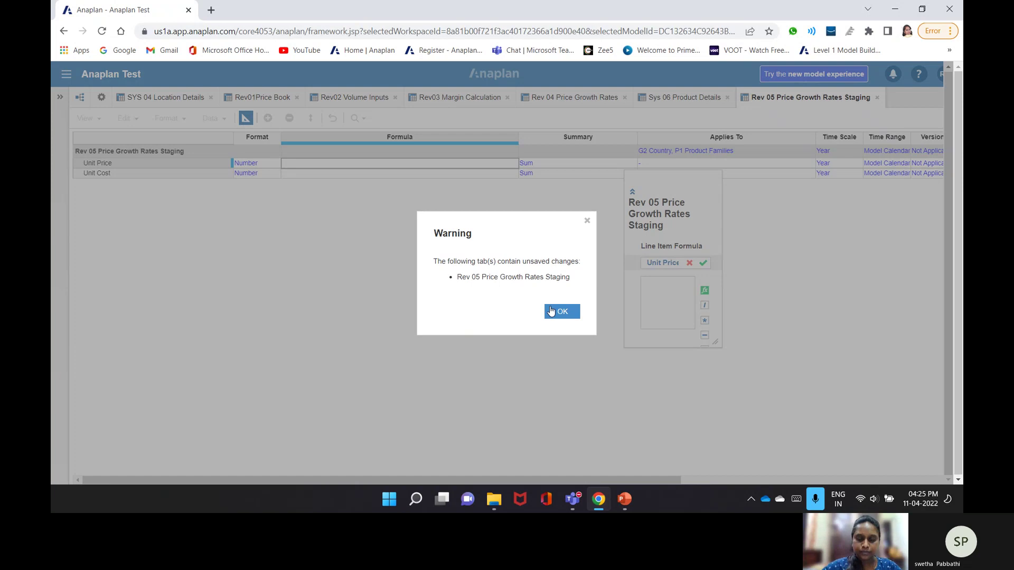
left_click(549, 309)
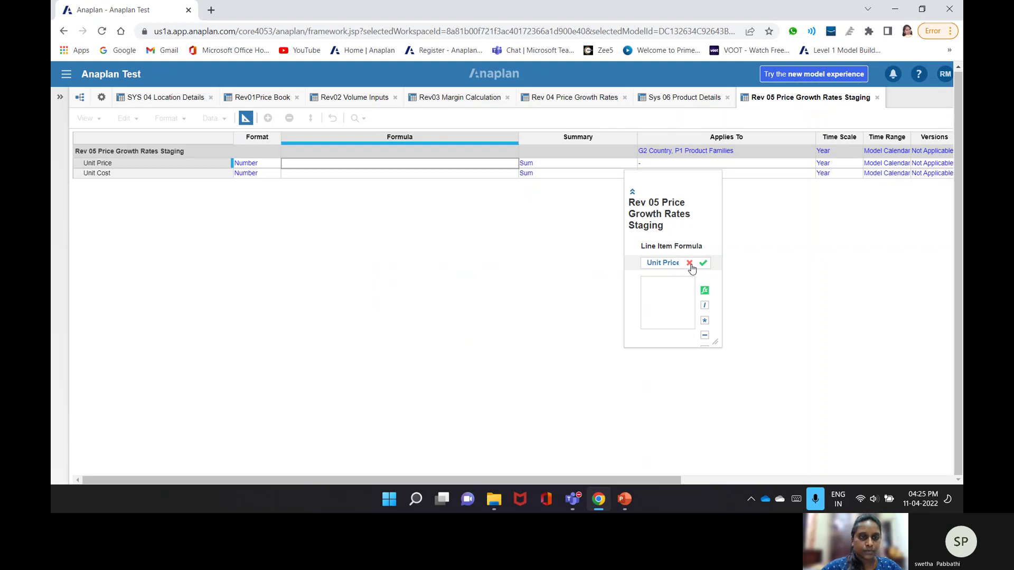
left_click(690, 263)
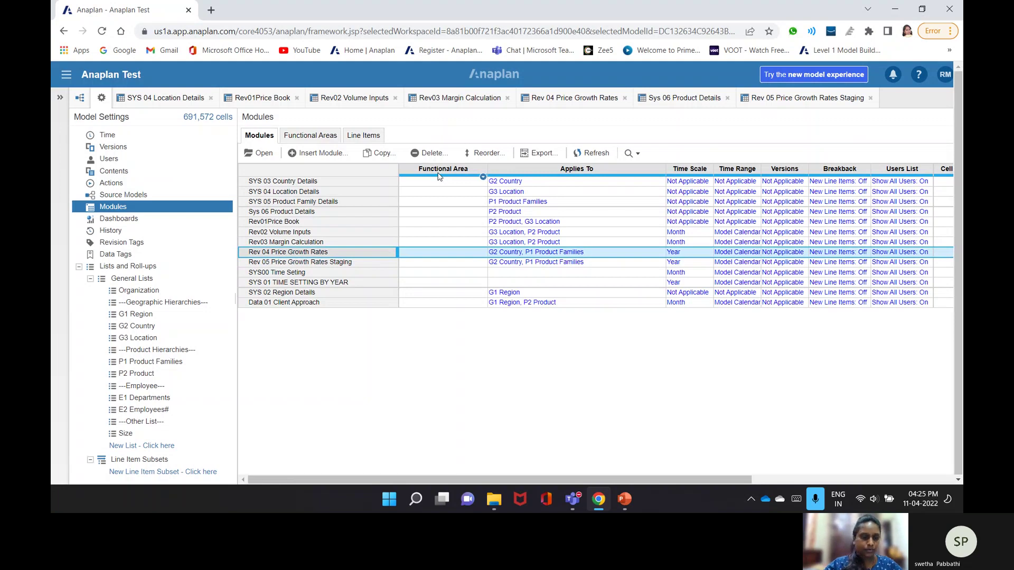
- Copy Rev 04 Price Growth Rates as a new module named 'Rev 05 Price Growth Rates 1'
left_click(379, 153)
left_click(486, 245)
key("BackSpace")
type("5 Price Growth Rates - Copy")
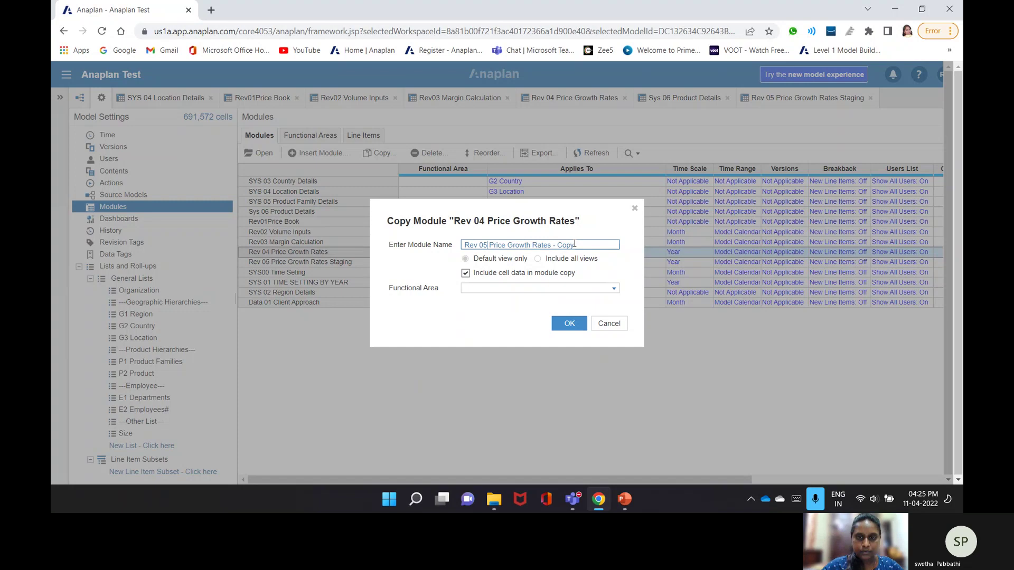
left_click(576, 245)
key("BackSpace")
key("BackSpace")
key("BackSpace")
key("BackSpace")
key("BackSpace")
key("BackSpace")
type("1")
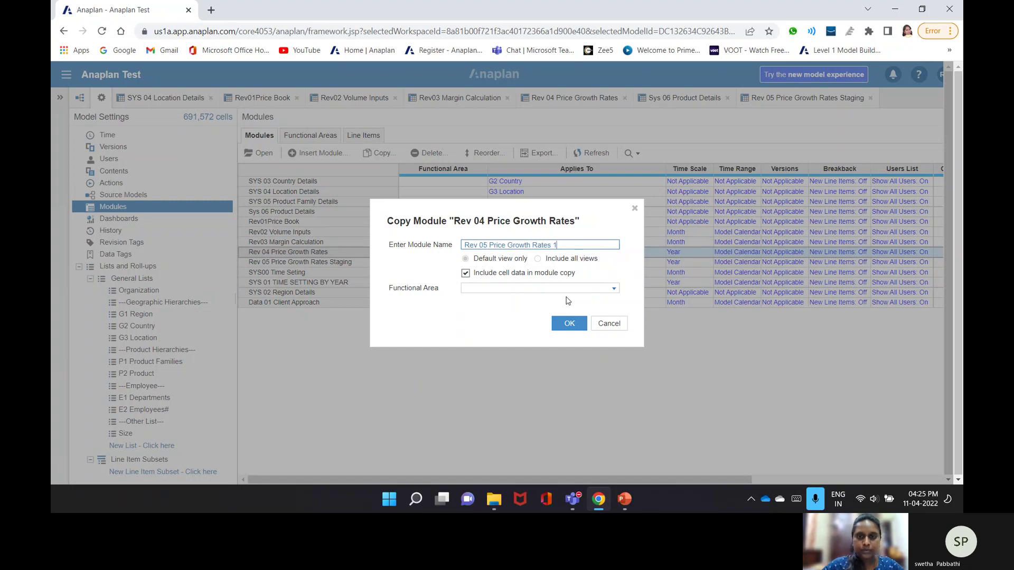
left_click(568, 325)
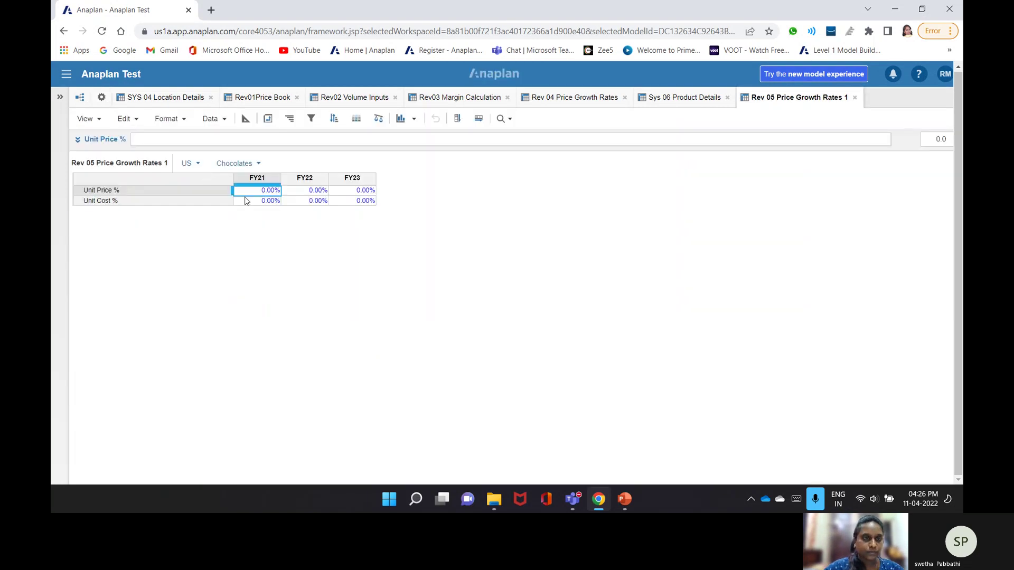
- Start a Unit Price % formula referencing Rev 04's Unit Price % with a LOOKUP
key("ctrl+a")
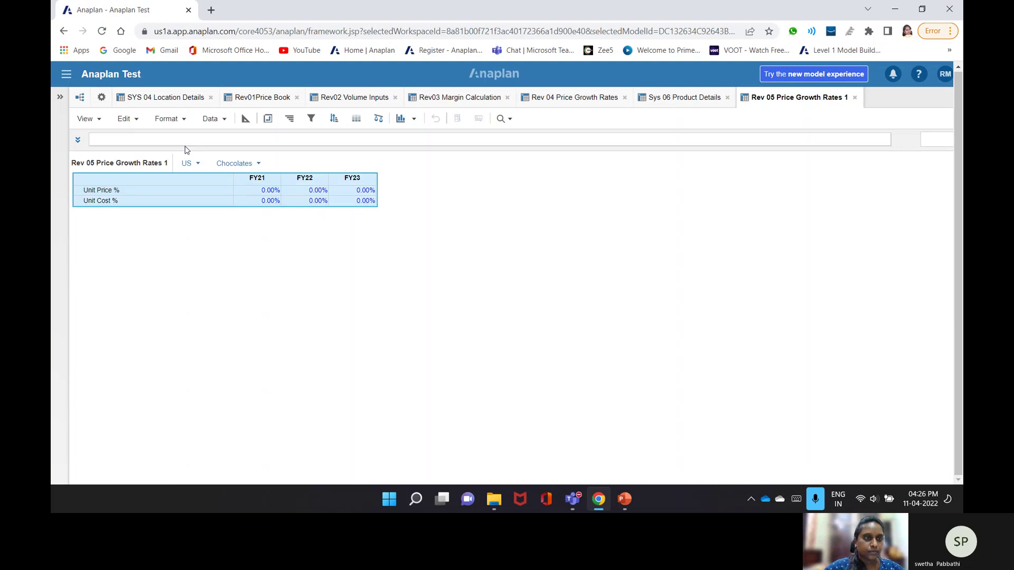
left_click(154, 190)
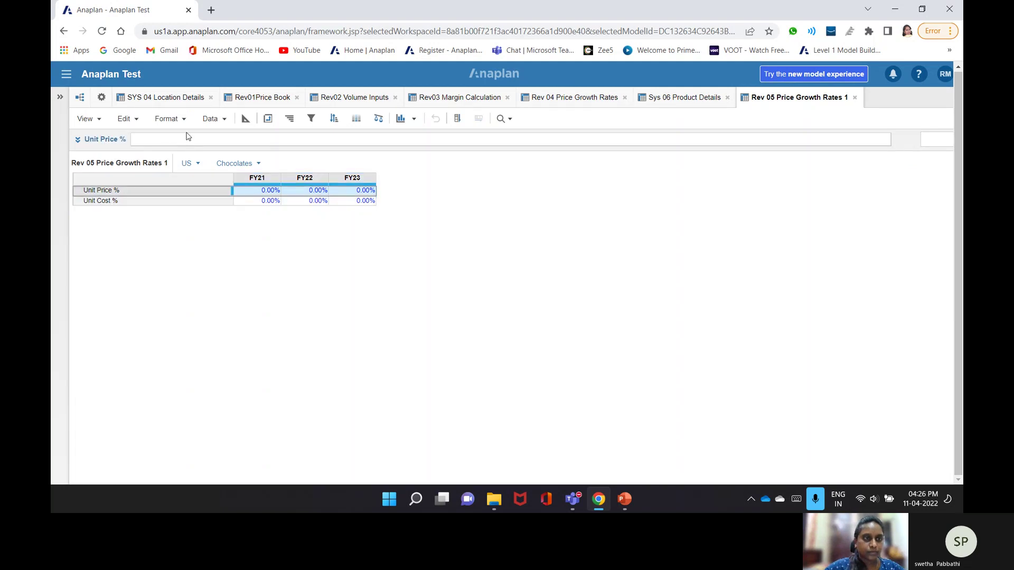
left_click(188, 138)
left_click(574, 98)
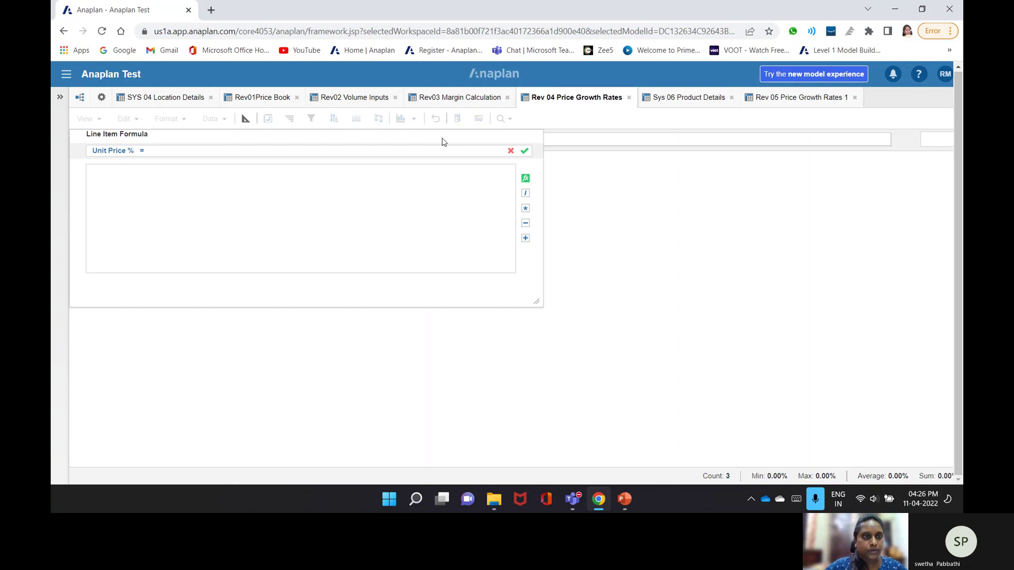
left_click(165, 191)
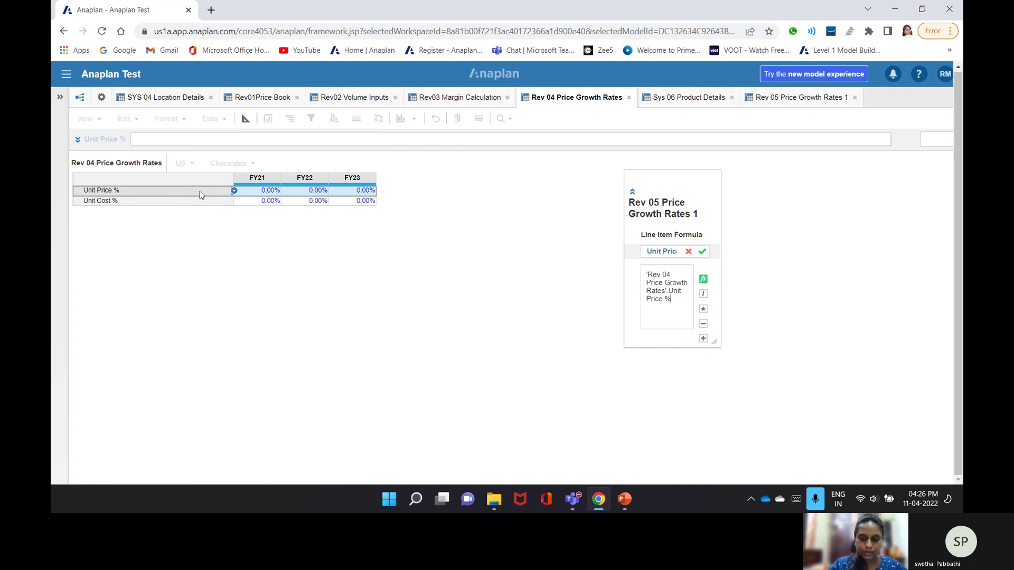
type("[")
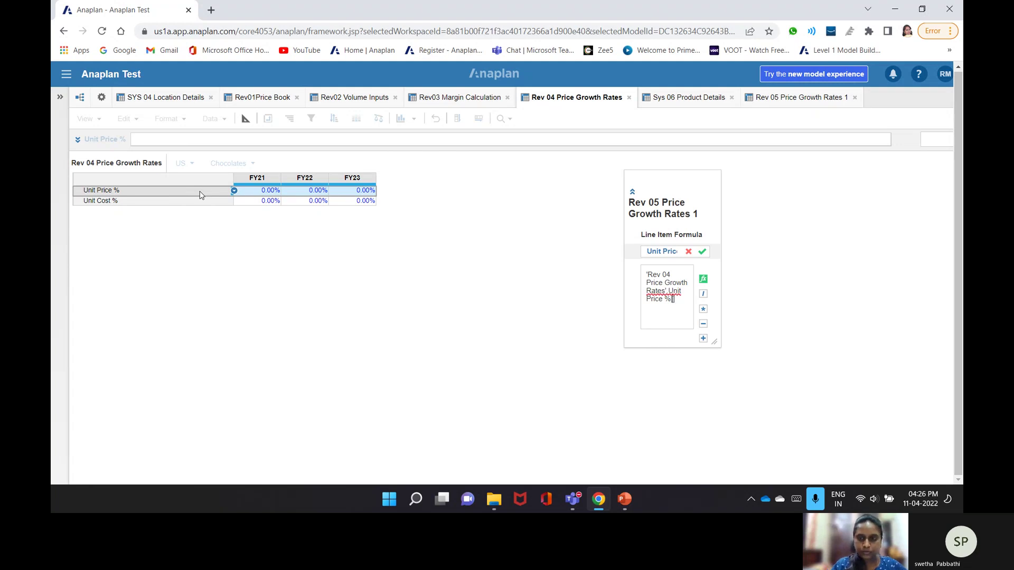
type("Loc")
type("ku")
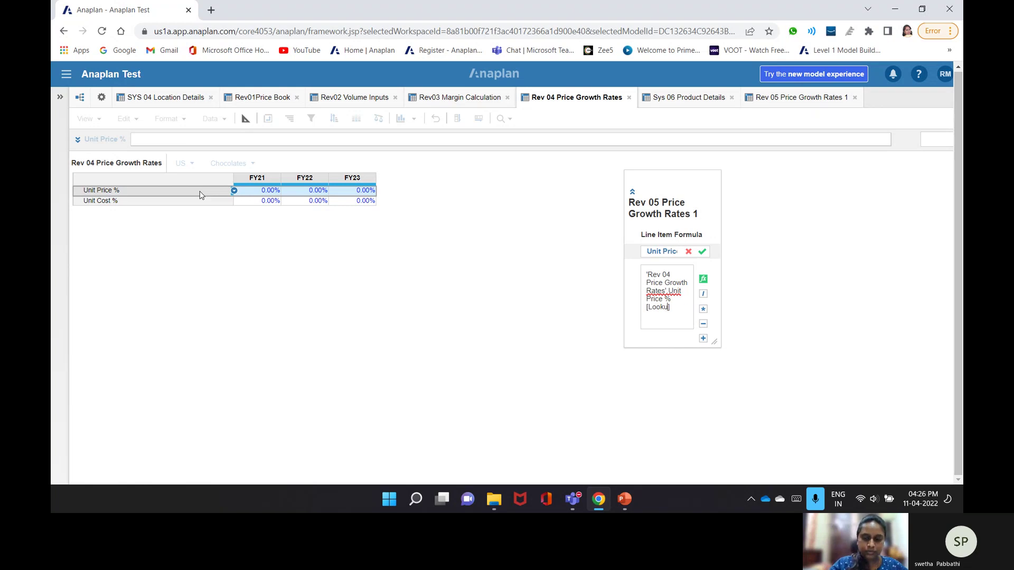
type("p:")
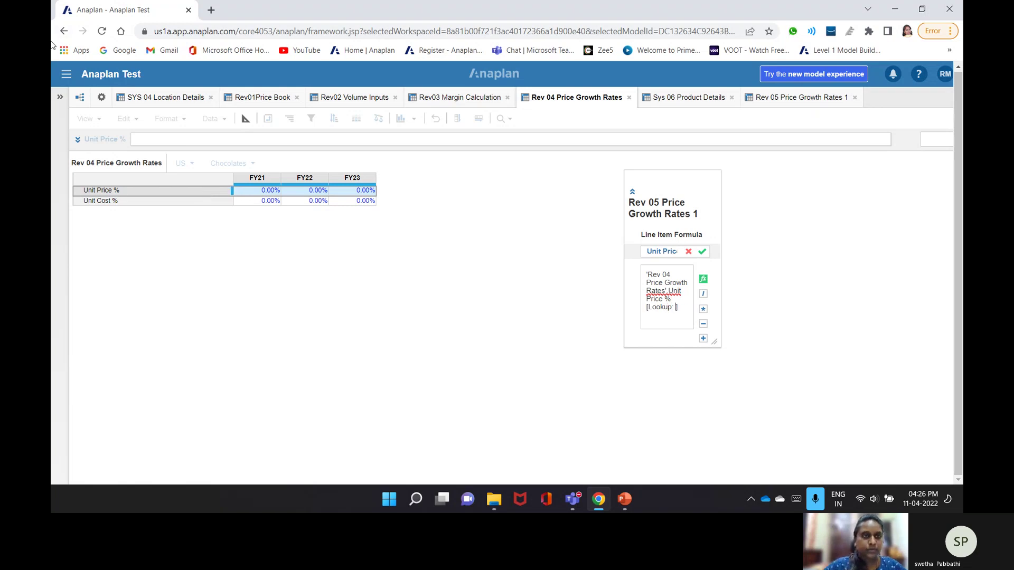
- Add SYS 04's Country and Sys 06's Product Family as lookup mappings and submit the formula
left_click(180, 99)
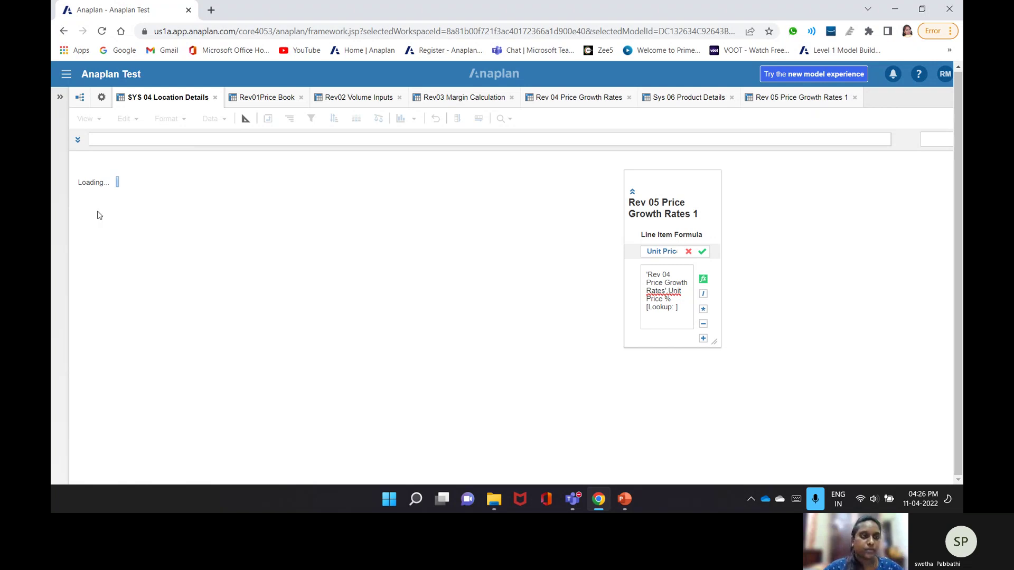
left_click(116, 201)
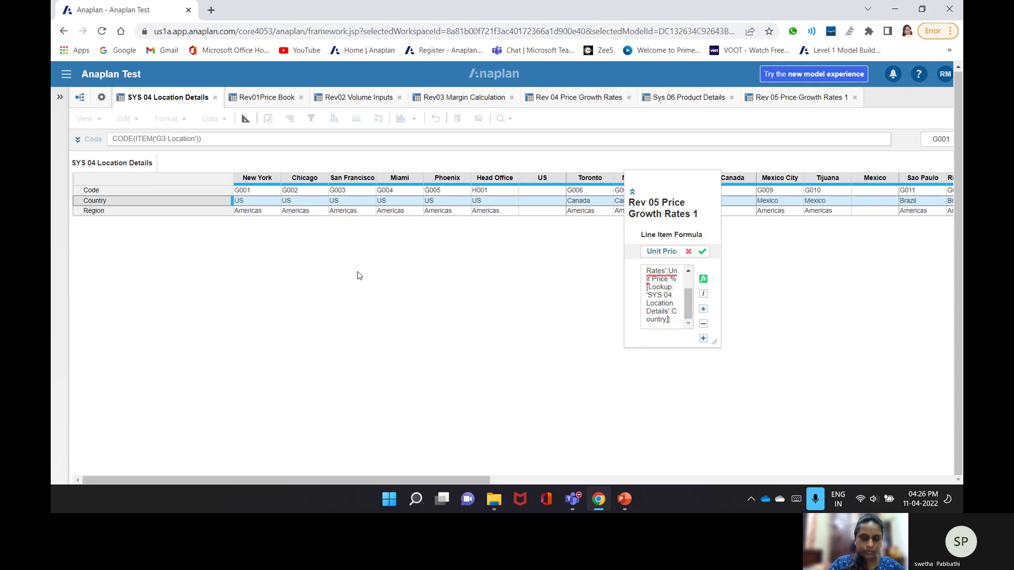
type(", LOOKUP:")
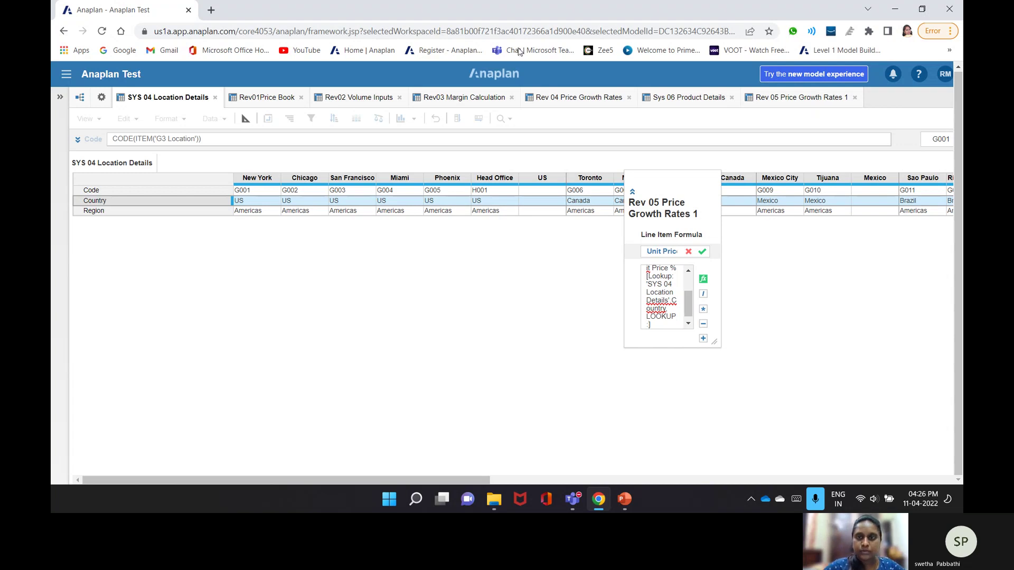
left_click(654, 100)
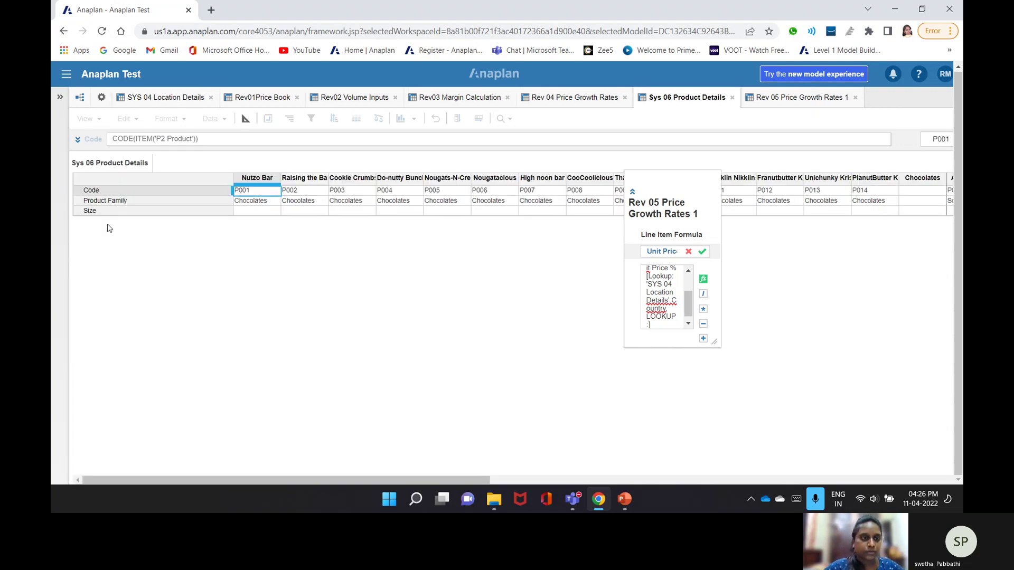
left_click(141, 207)
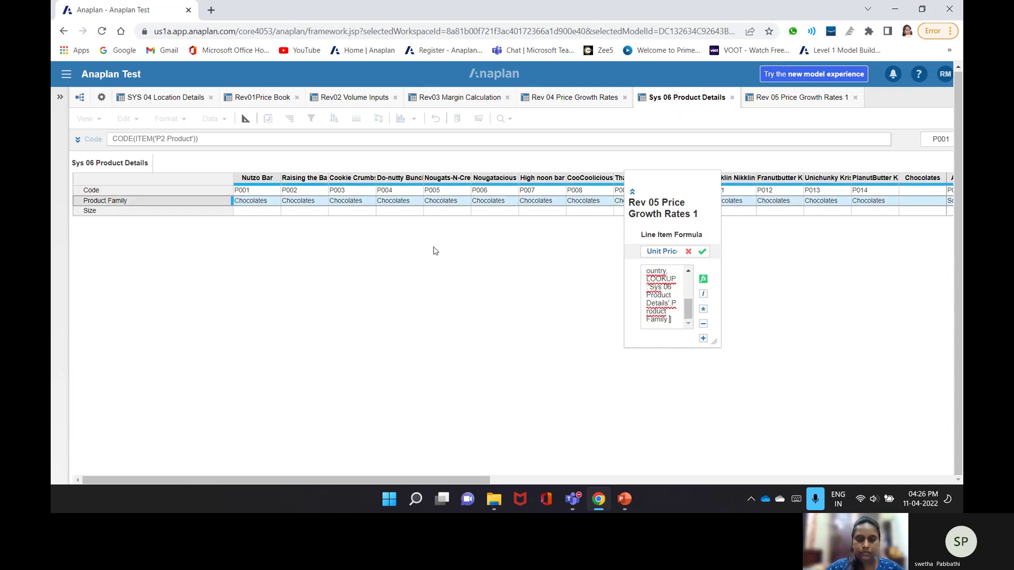
key("Return")
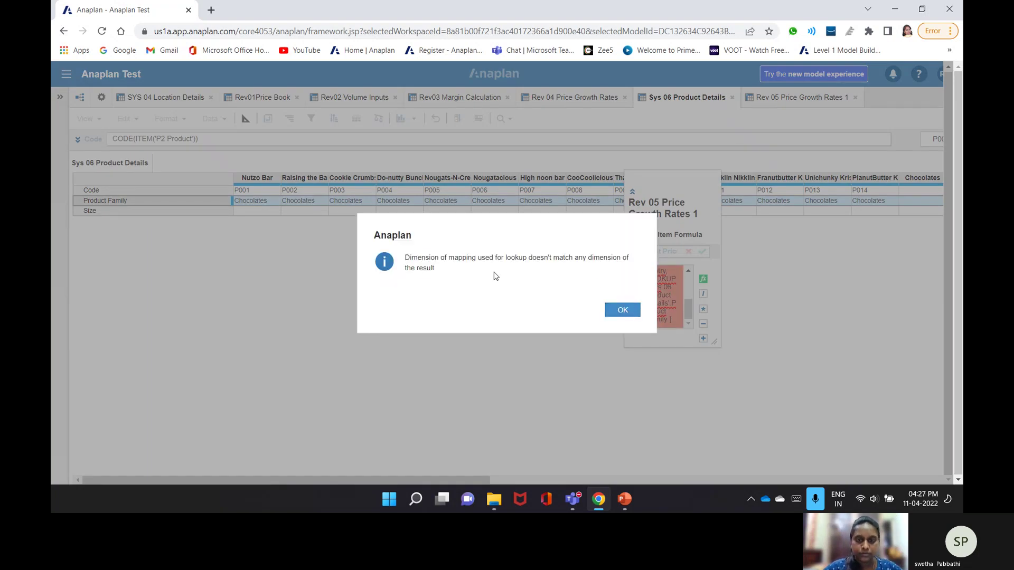
- Dismiss the lookup dimension error and abandon the rejected formula
left_click(619, 310)
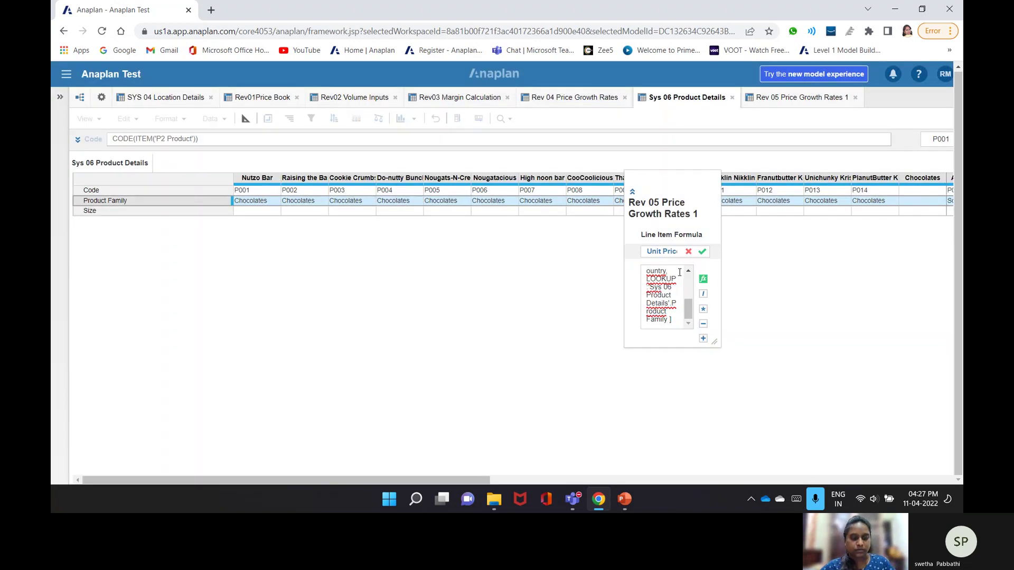
key("ctrl+a")
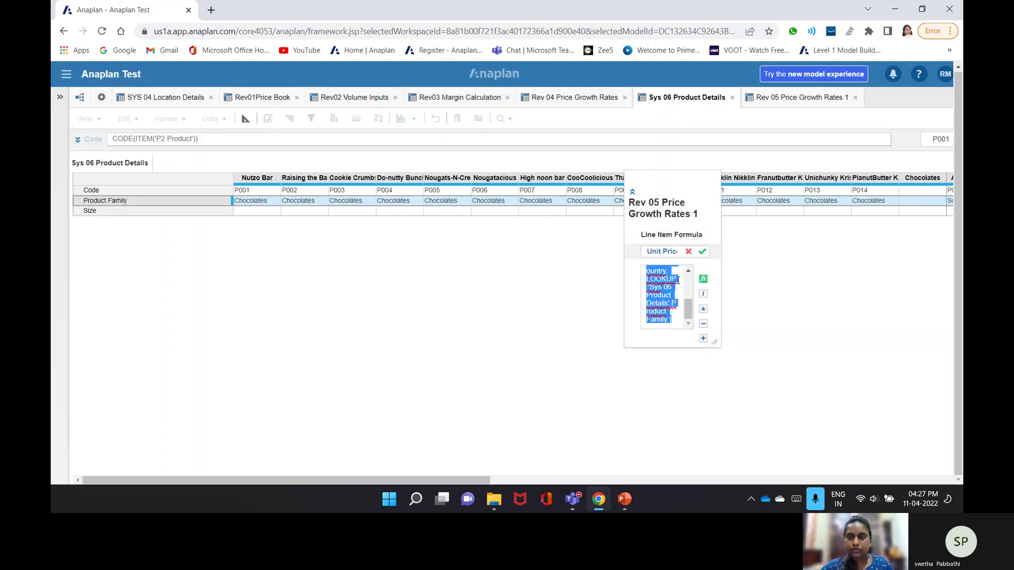
left_click(651, 98)
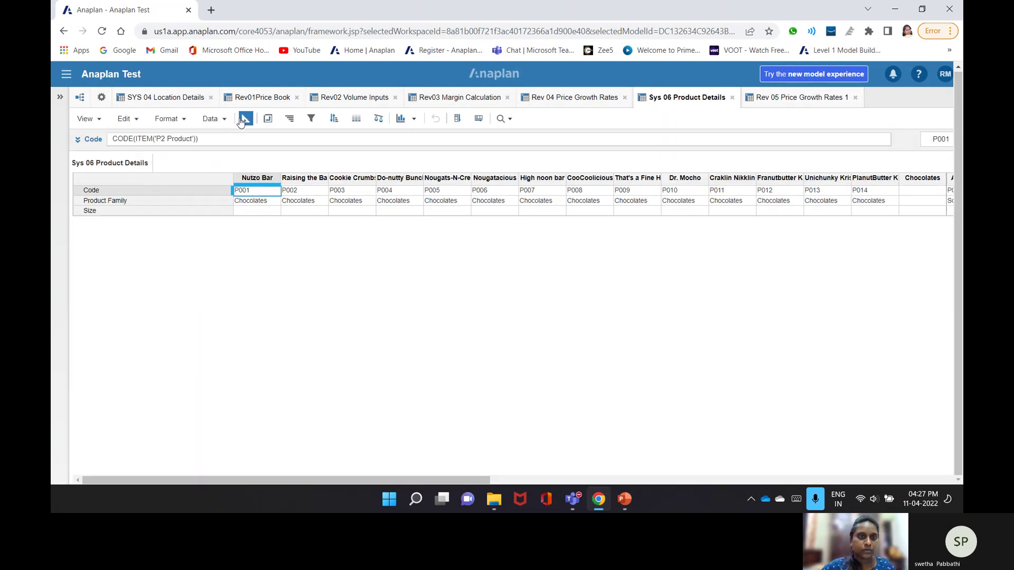
- Check the Applies To lists: SYS 04 Location Details uses G3 Location, Sys 06 Product Details uses P2 Product
left_click(244, 119)
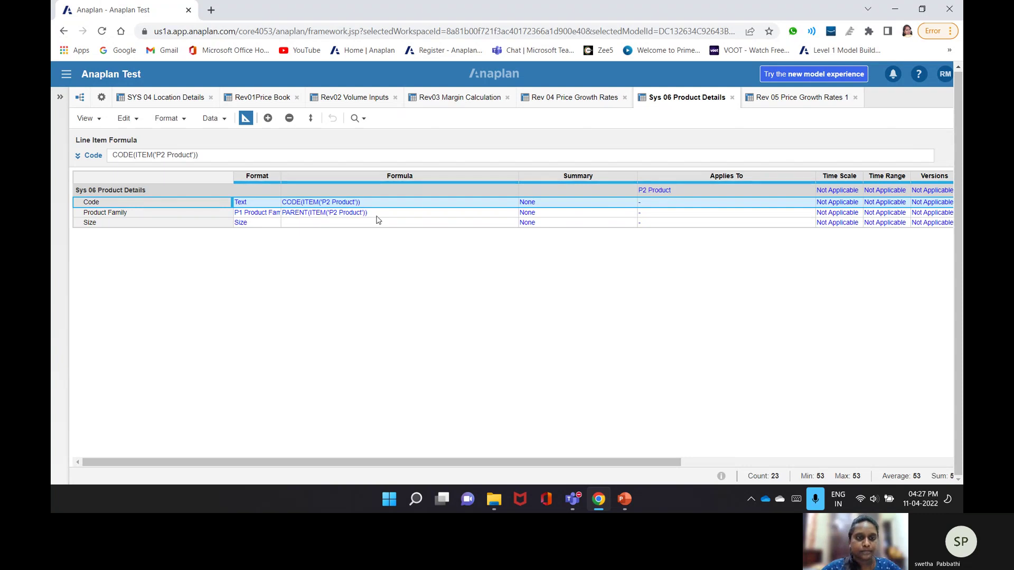
left_click(163, 97)
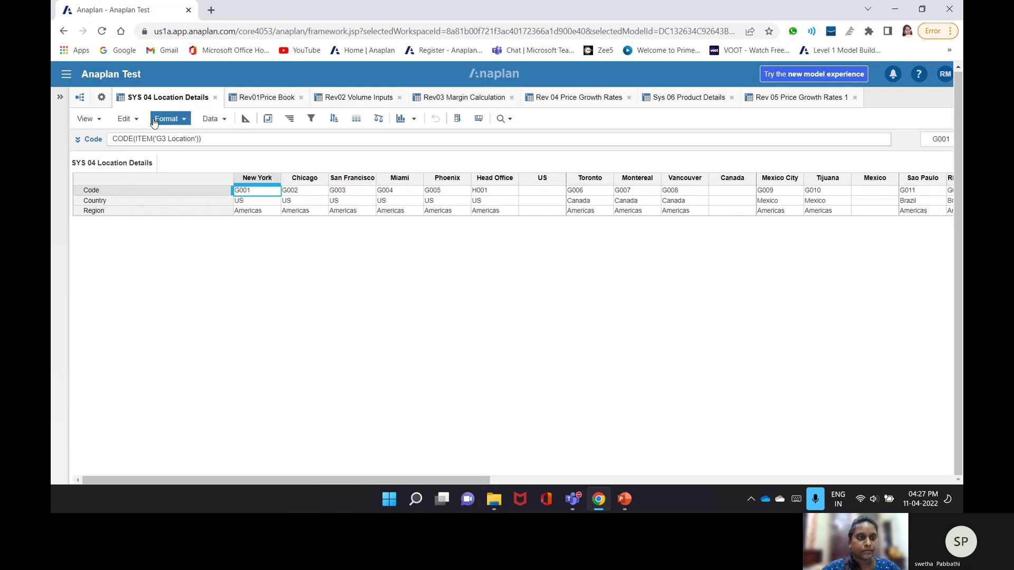
left_click(246, 118)
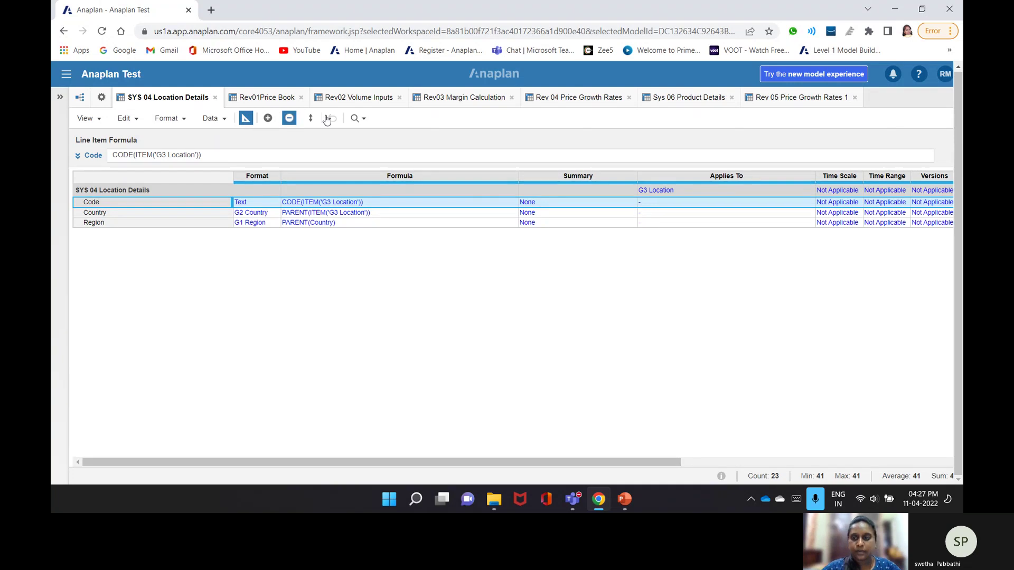
left_click(812, 192)
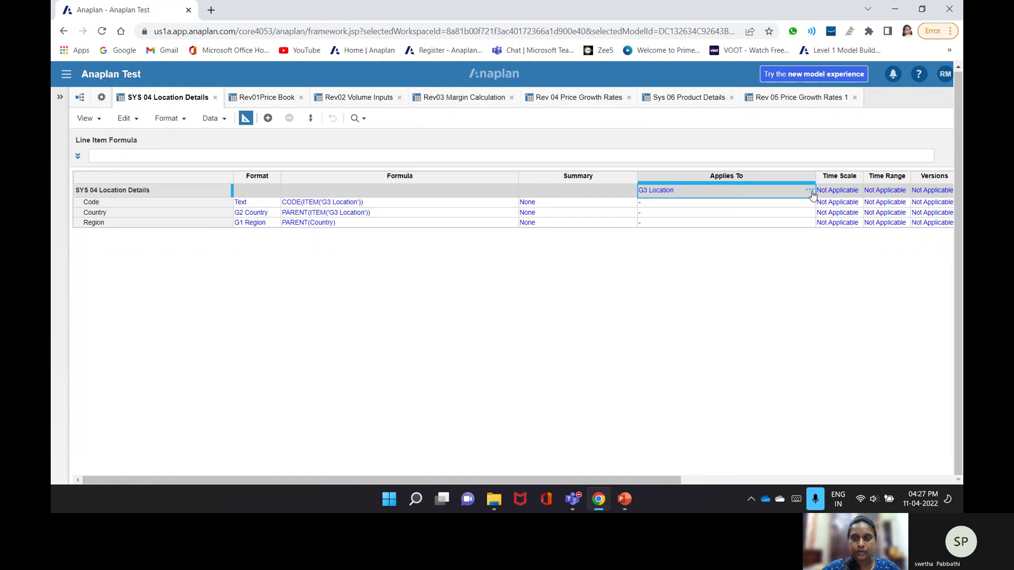
left_click(810, 191)
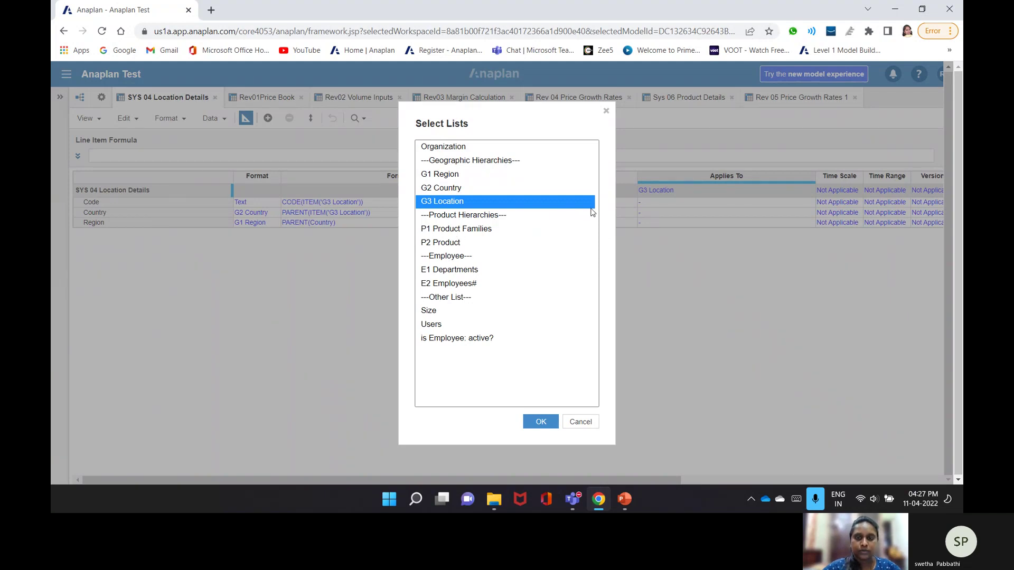
left_click(657, 97)
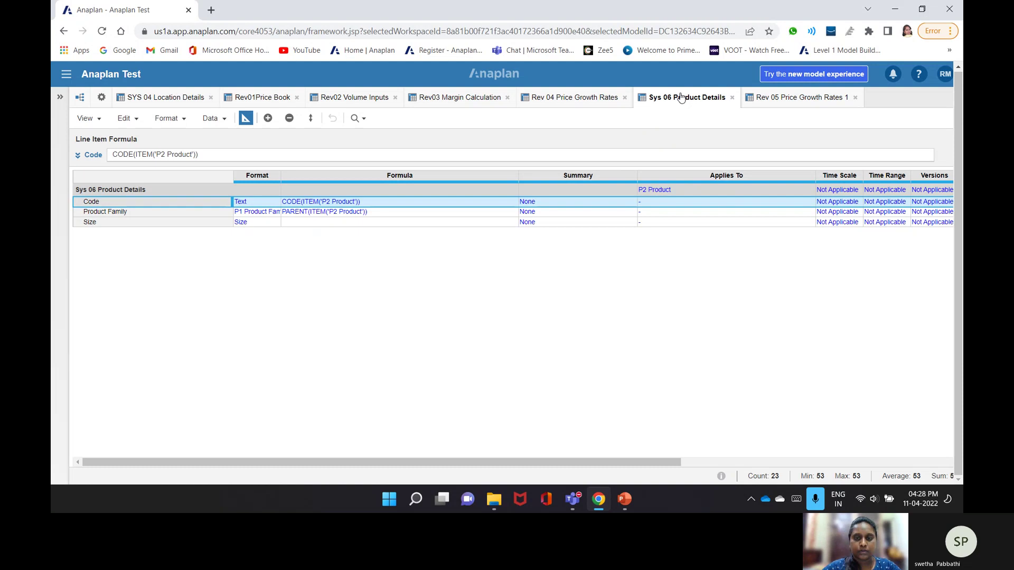
double_click(725, 199)
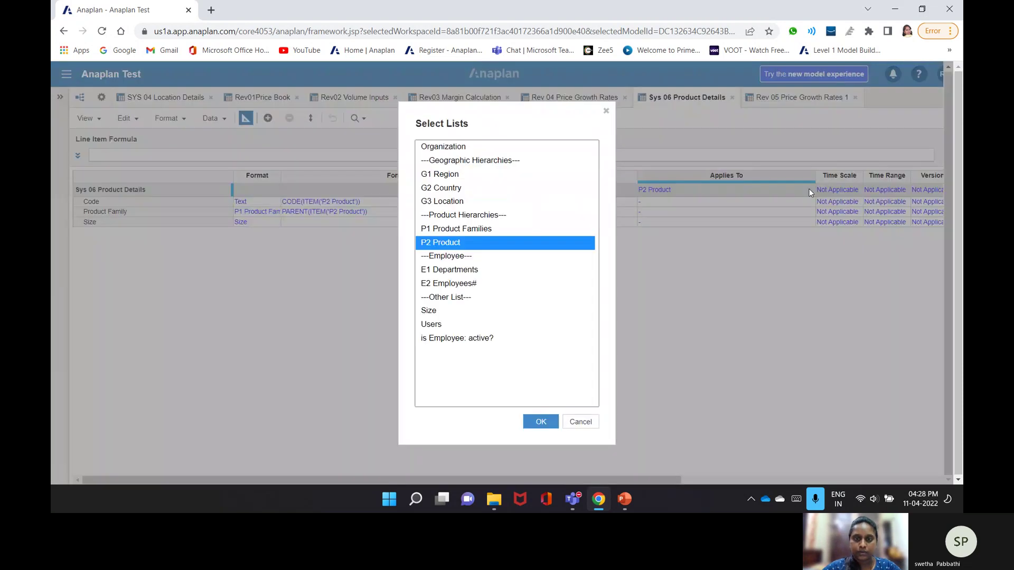
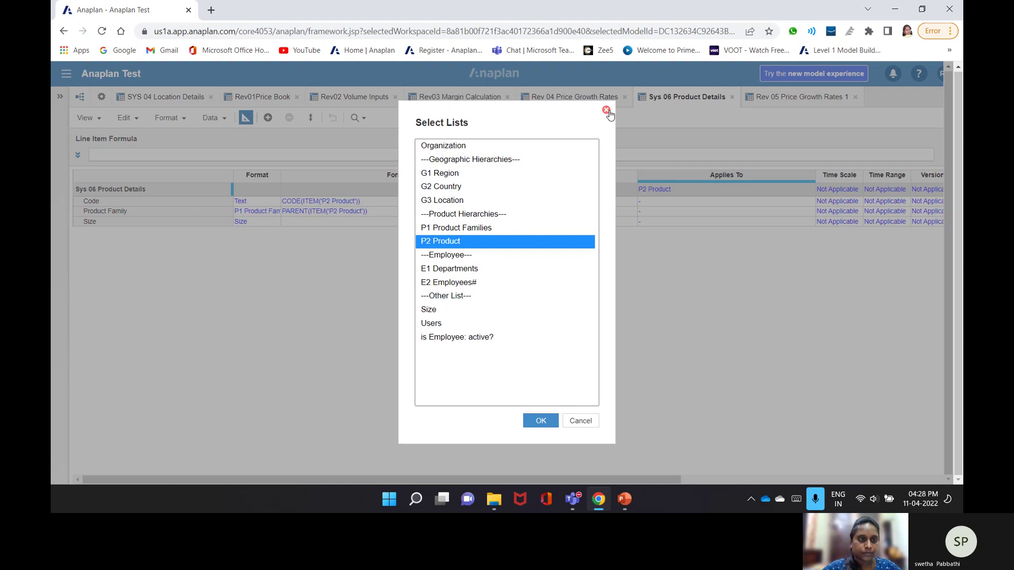
- Confirm Product Family stays formatted as the P1 Product Families list, cancelling the format change
left_click(607, 111)
left_click(279, 212)
left_click(279, 213)
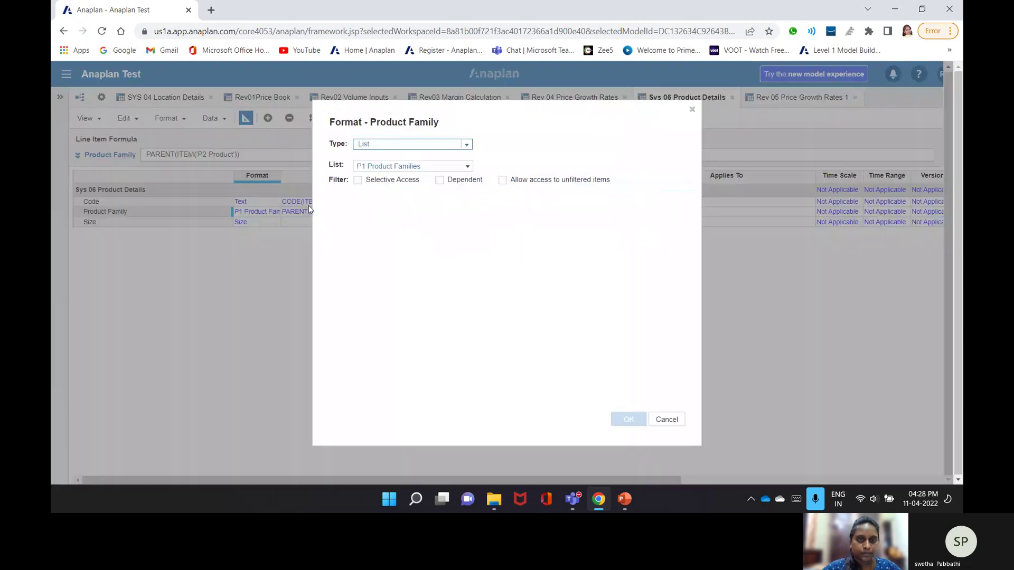
left_click(468, 167)
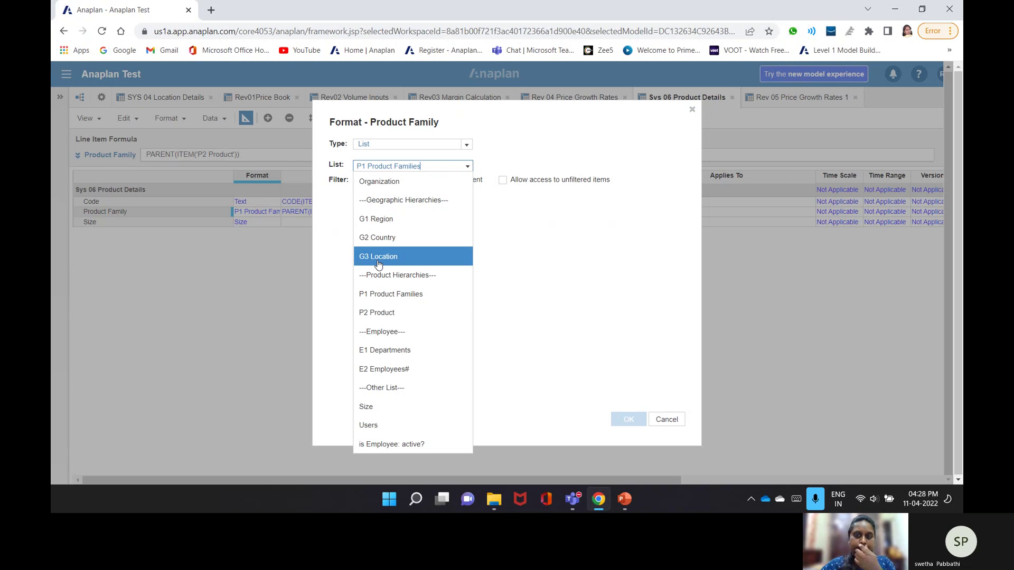
left_click(661, 420)
left_click(665, 419)
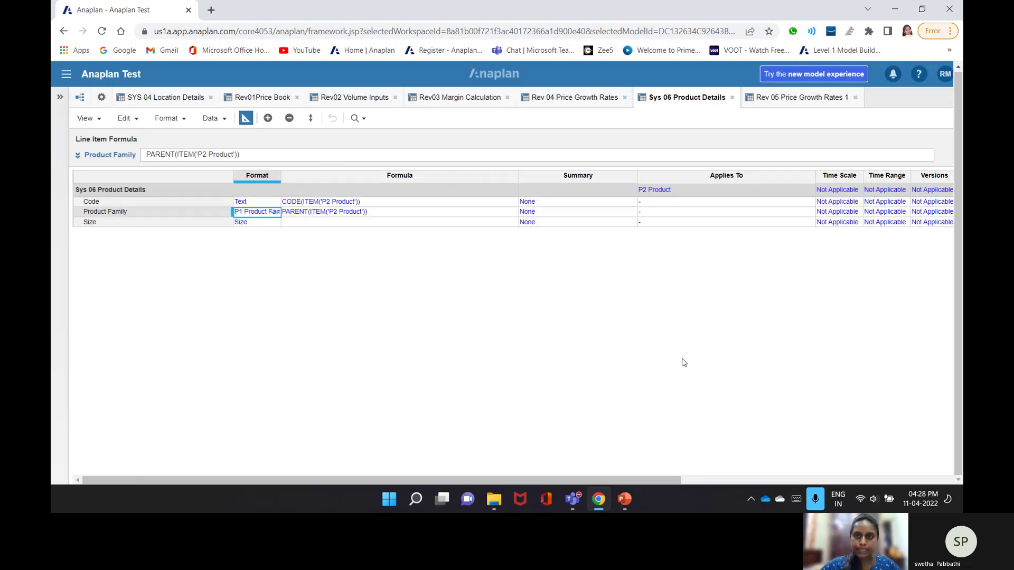
- Check what Code applies to, then move through SYS 04 and Sys 06 to Rev 05 Price Growth Rates 1
left_click(668, 203)
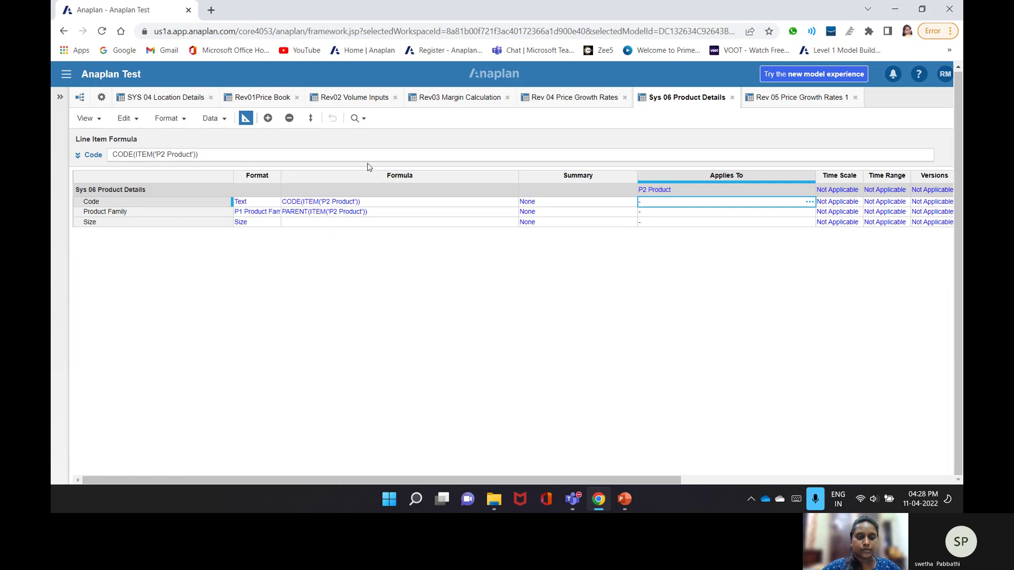
left_click(154, 99)
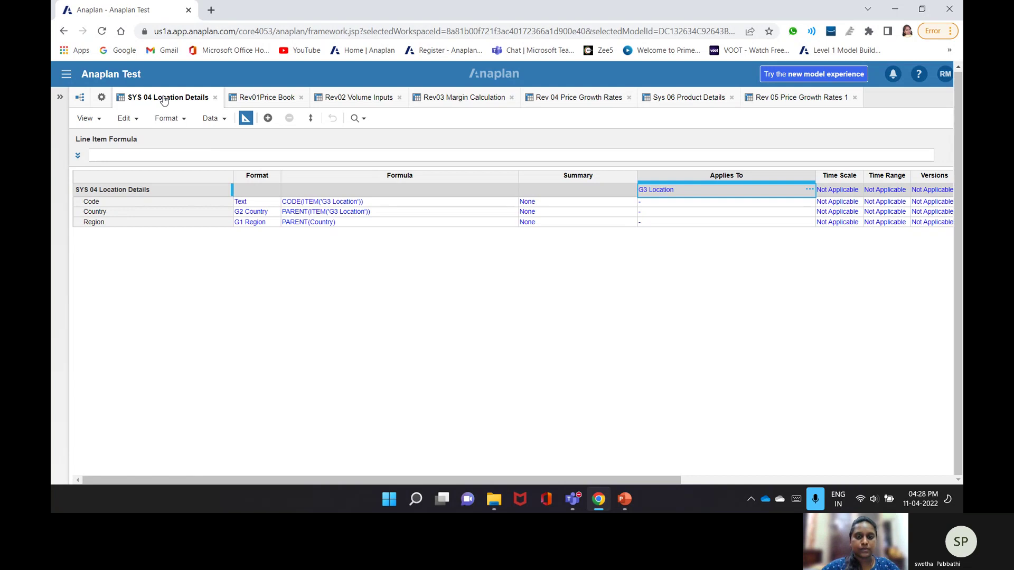
left_click(701, 100)
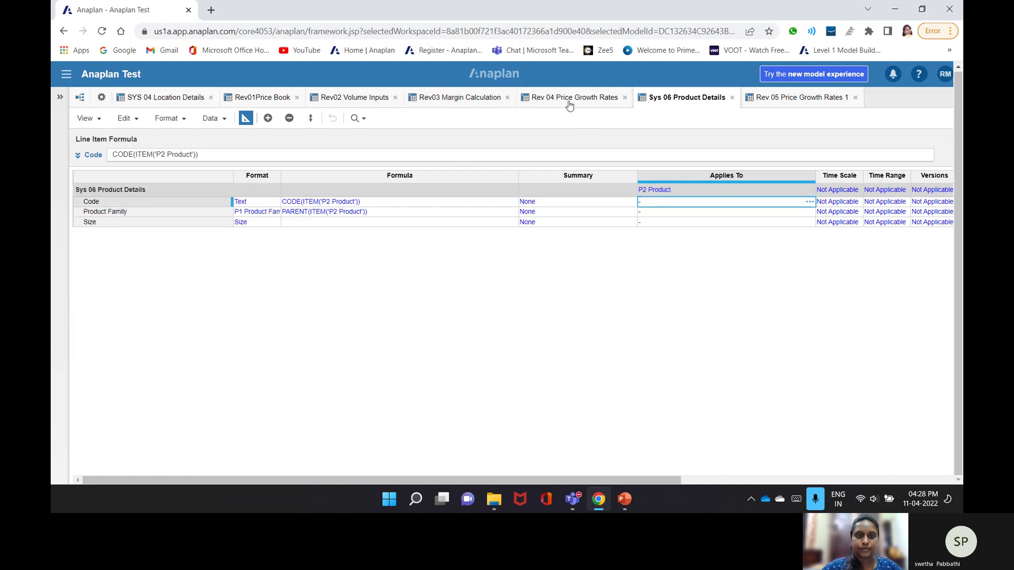
left_click(800, 98)
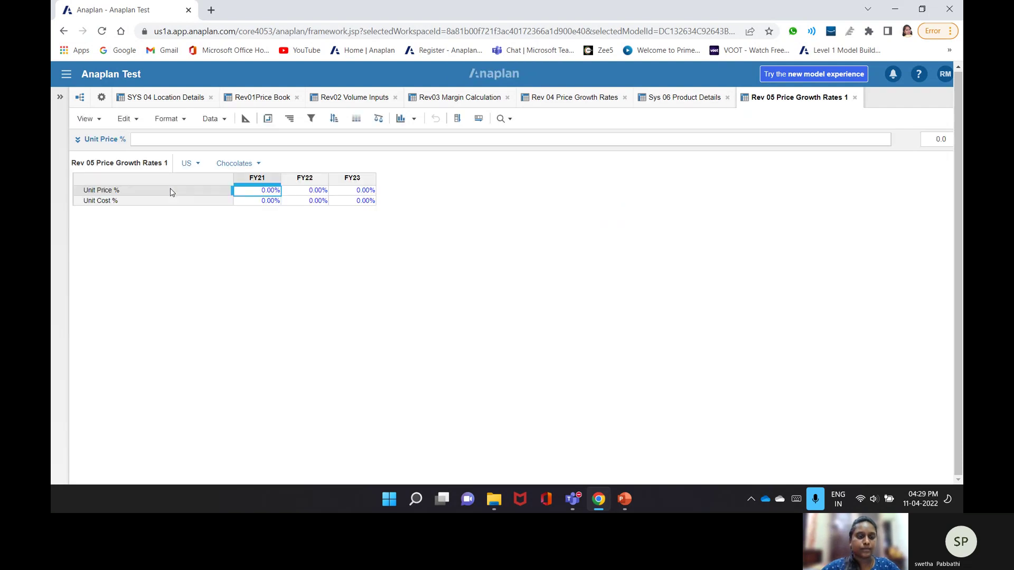
- Paste a LOOKUP formula into Unit Price %, fix its comma and quote, and commit a shortened version
left_click(203, 139)
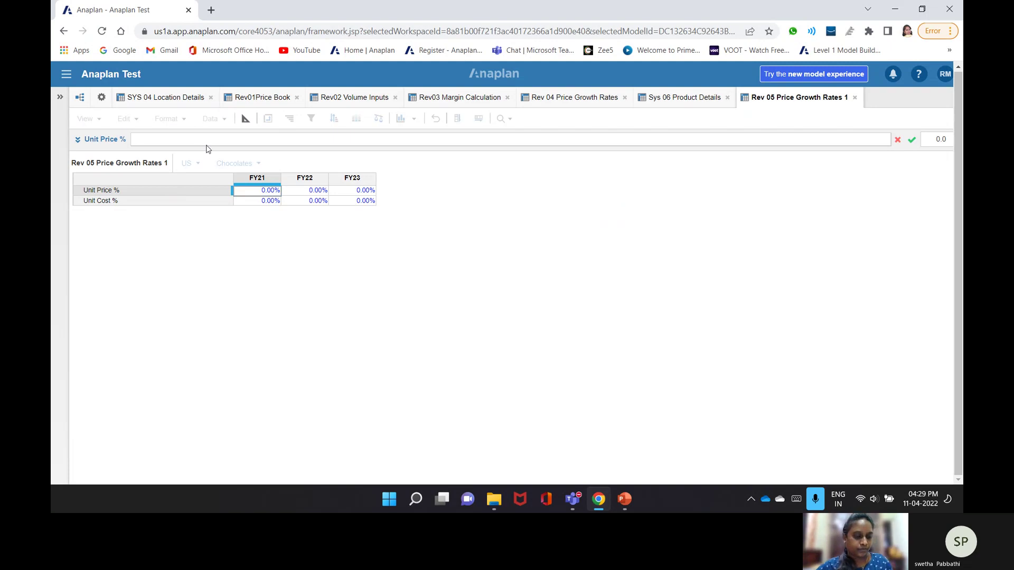
type("'Rev 04 Price Growth Rates'.Unit Price %[Lookup: 'SYS 04 Location Details'.Country, LOOKUP:'Sys 06 Product Details'.Product Family ]")
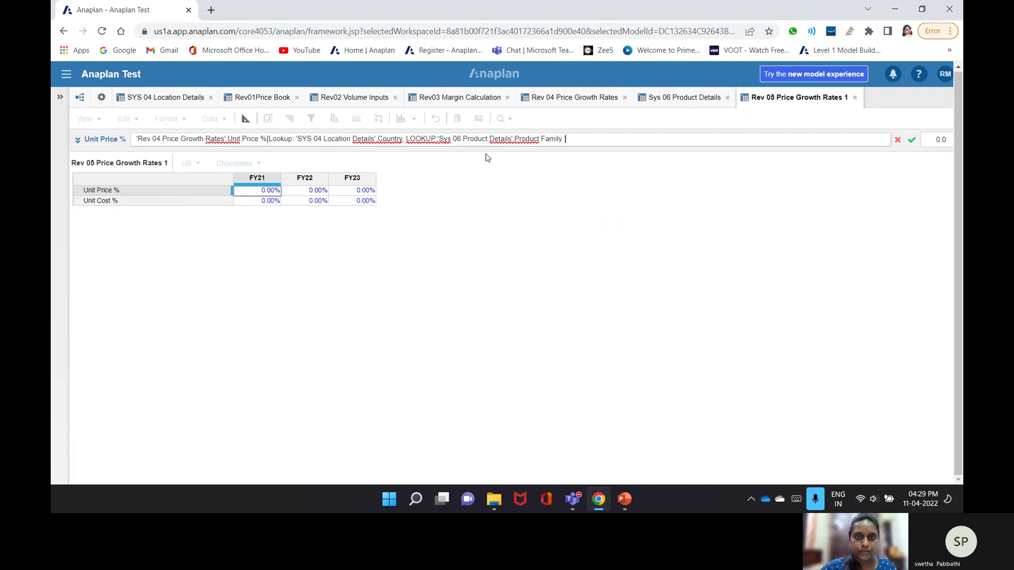
left_click(402, 140)
type(",")
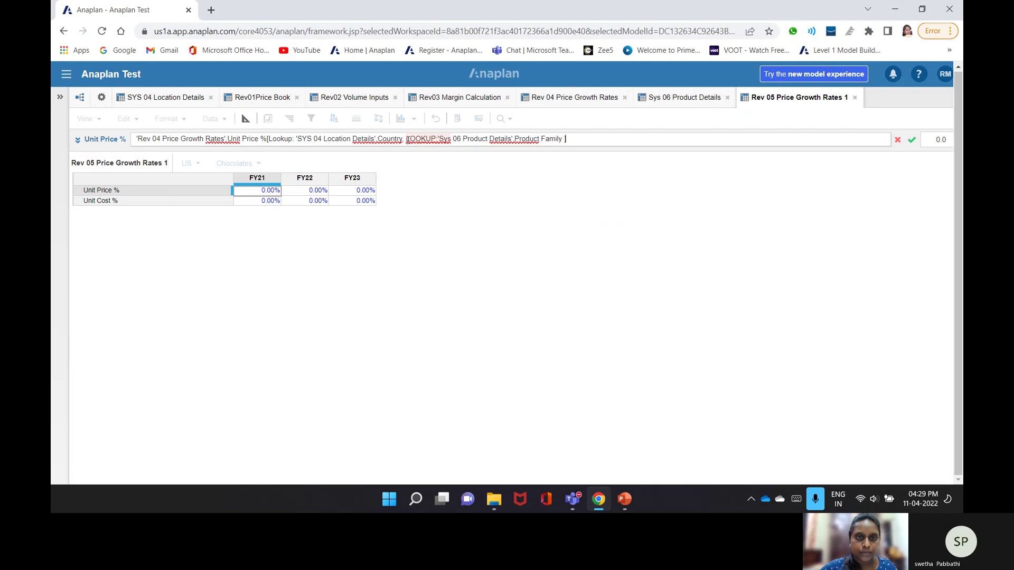
left_click(447, 141)
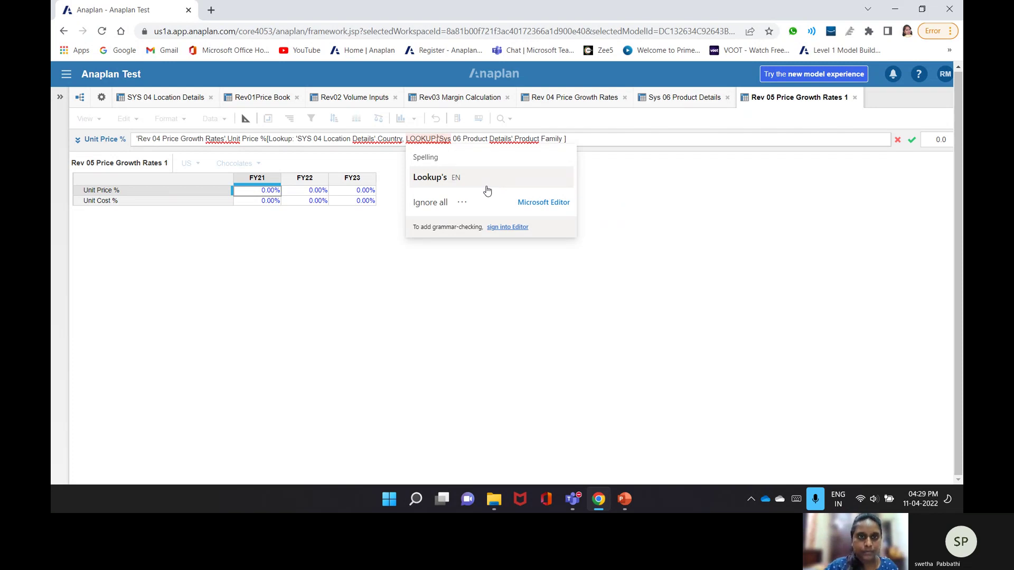
key("Delete")
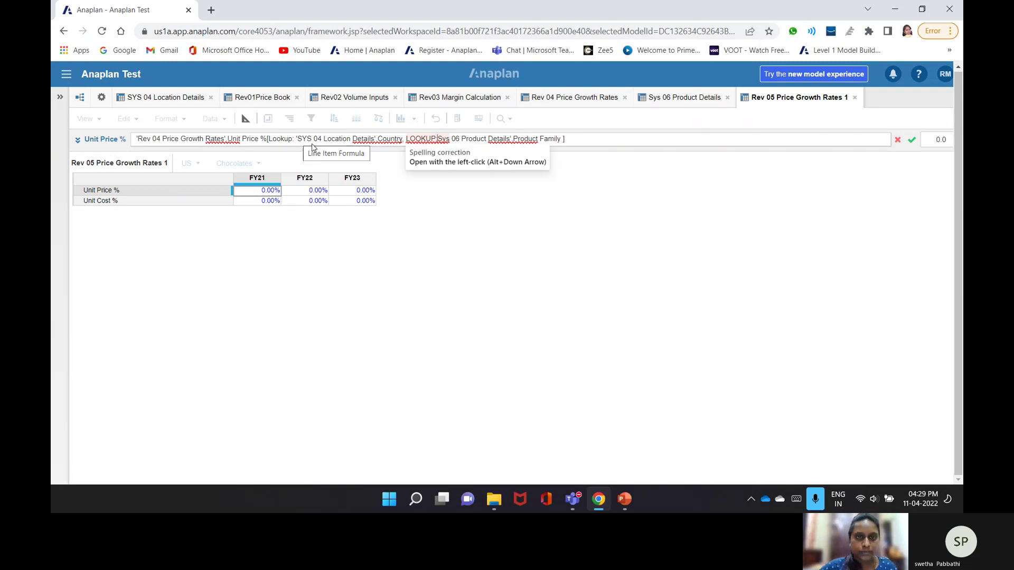
type("'")
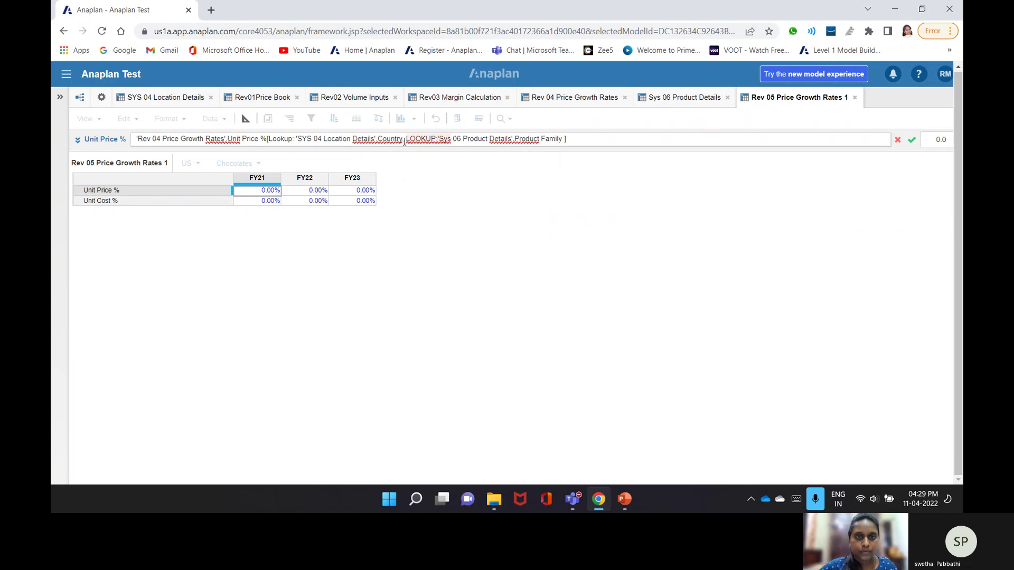
left_click_drag(401, 141, 481, 151)
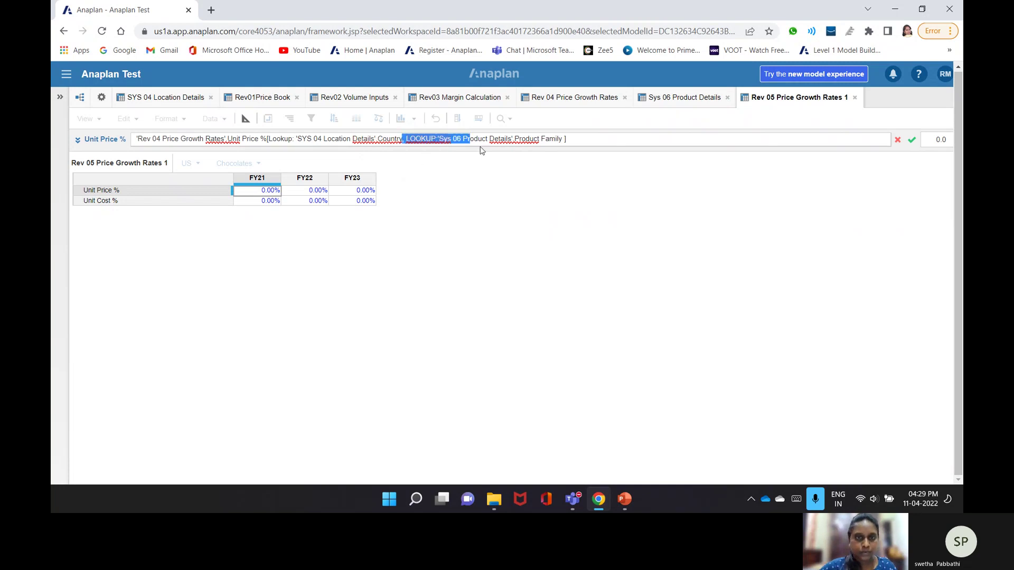
left_click_drag(481, 150, 559, 149)
key("BackSpace")
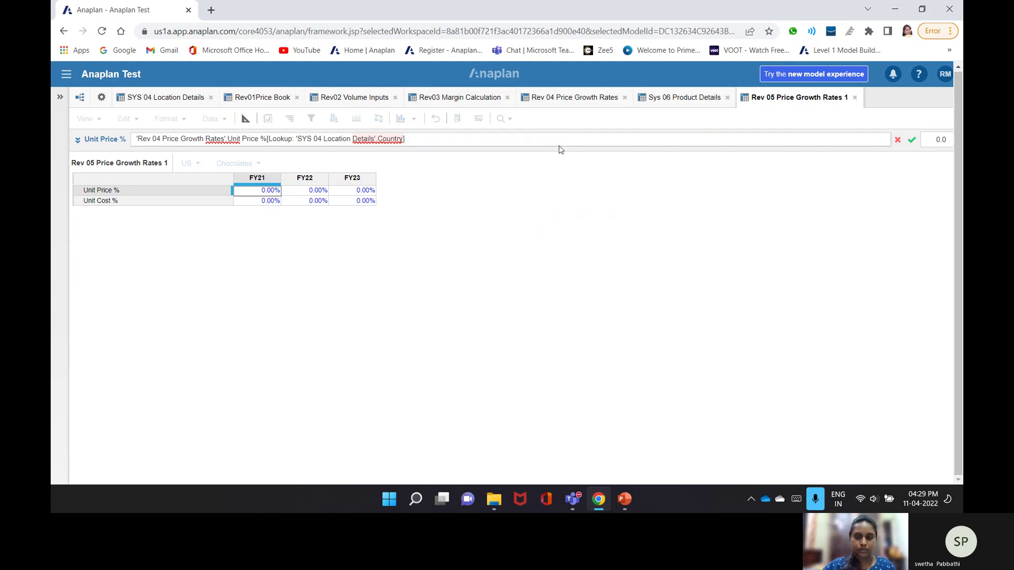
key("Return")
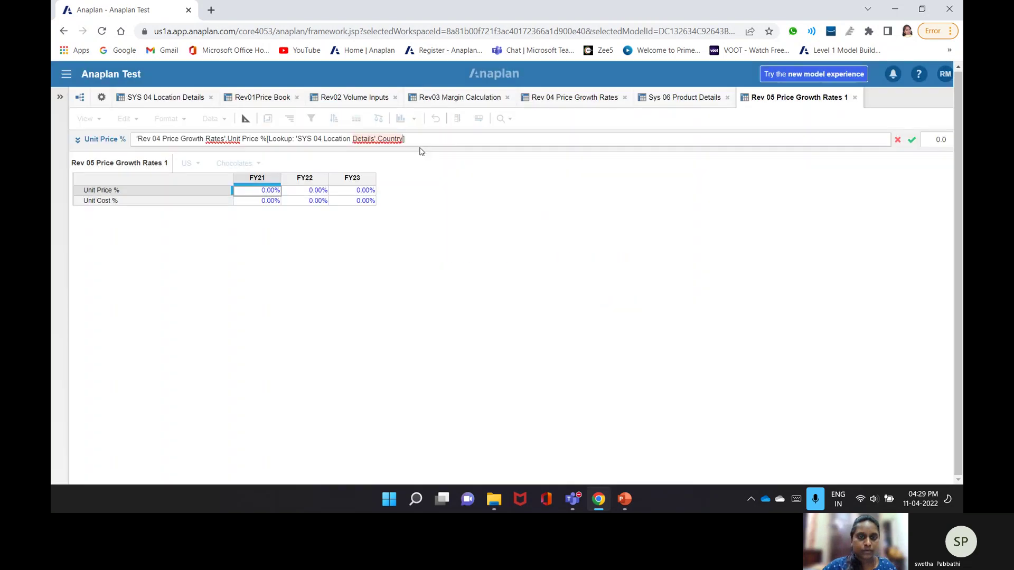
- Replace the SYS 04 Country reference with the LOOKUP text, commit, and dismiss the dimension error
left_click_drag(403, 139, 302, 149)
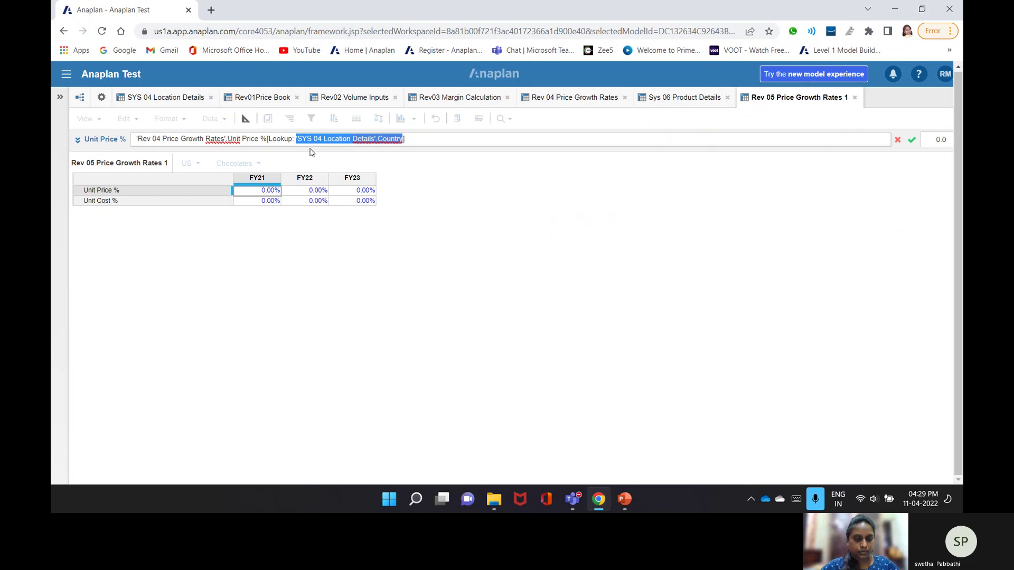
type("LOOKUP:'Sys 06 Product Details'.Product Family")
left_click_drag(299, 140, 269, 139)
key("BackSpace")
key("Return")
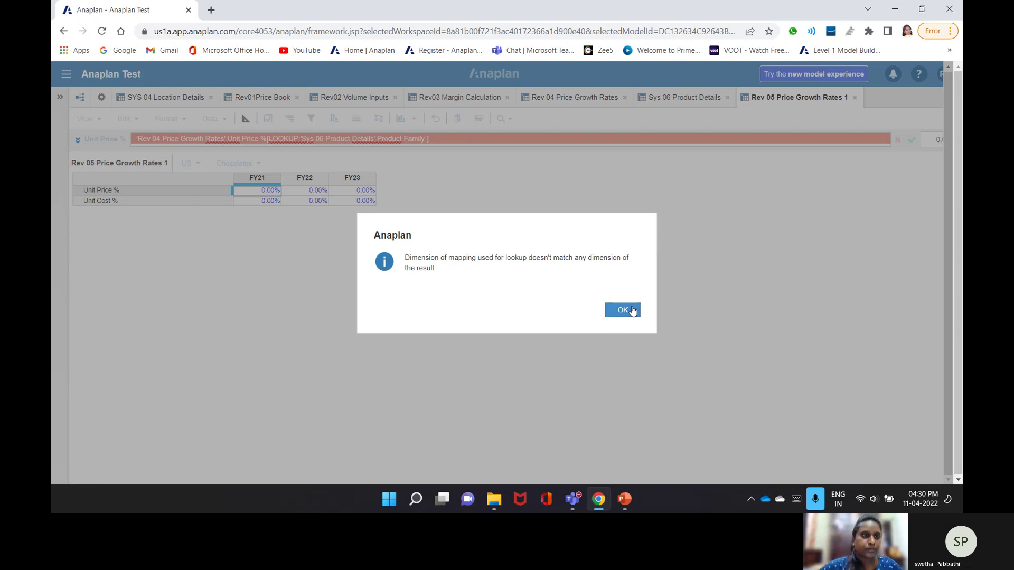
left_click(632, 311)
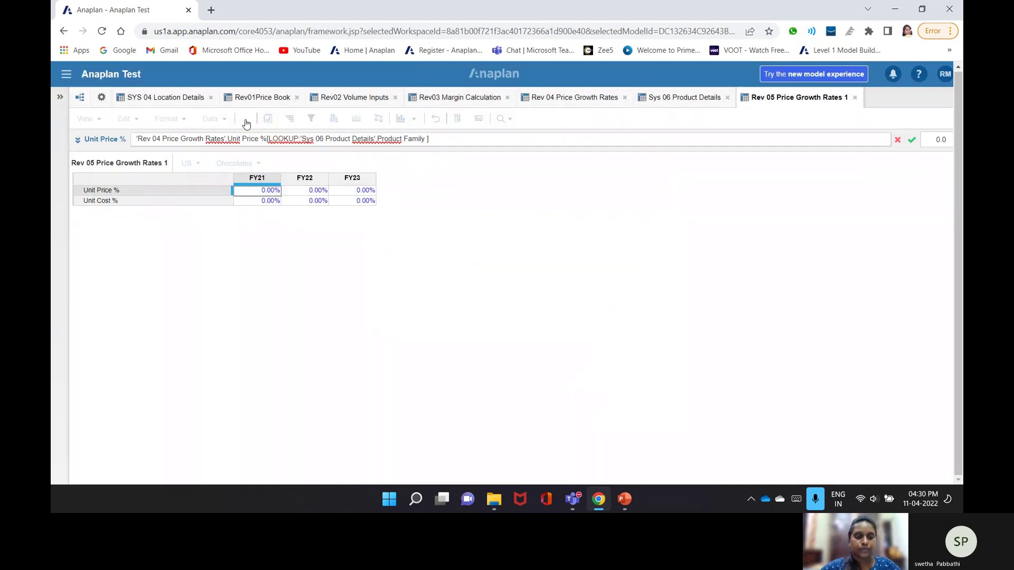
- Write Unit Price % as Rev 04's Unit Price % with [Sum: SYS 04 Country] and commit
left_click(245, 119)
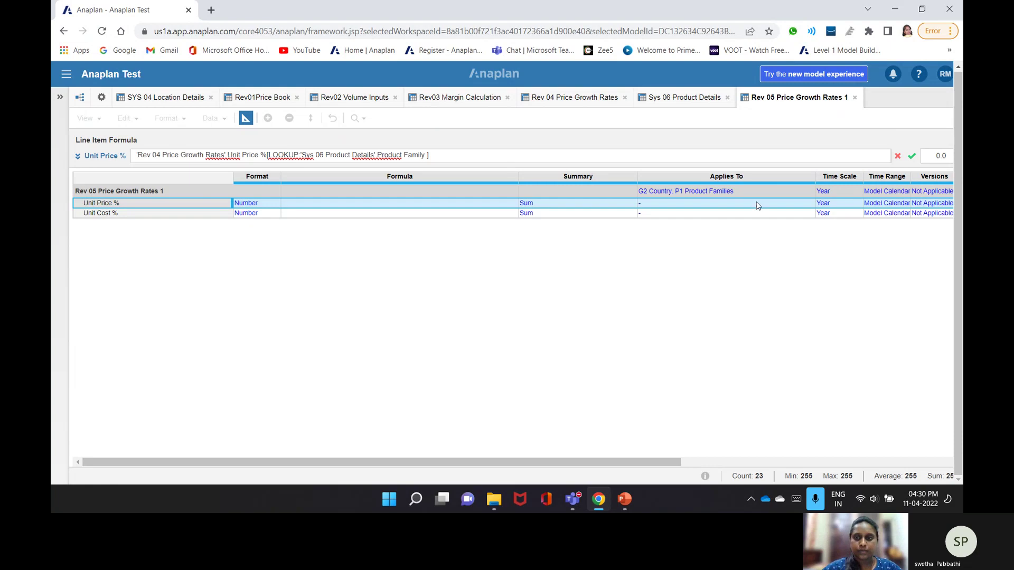
left_click(605, 101)
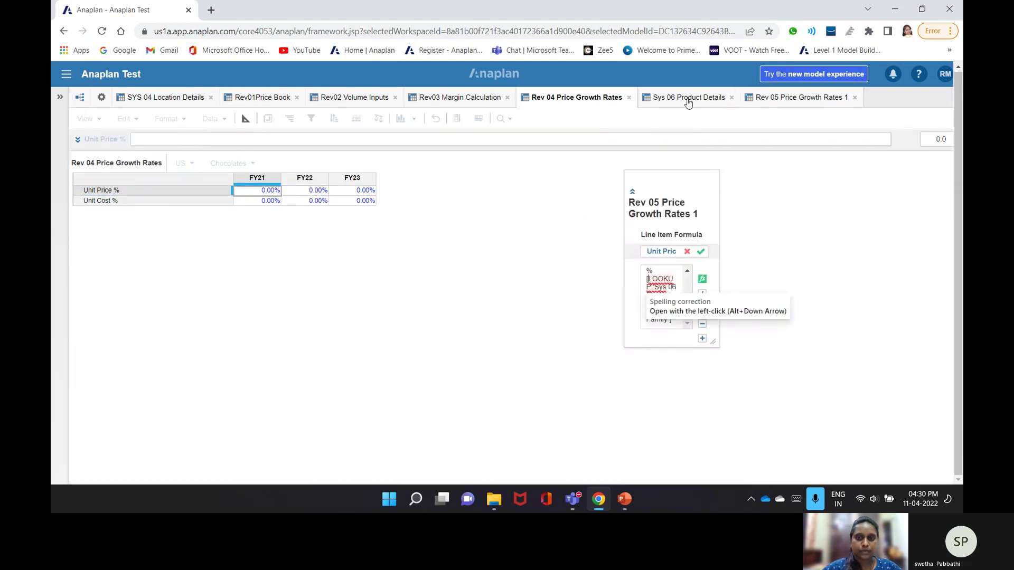
triple_click(673, 312)
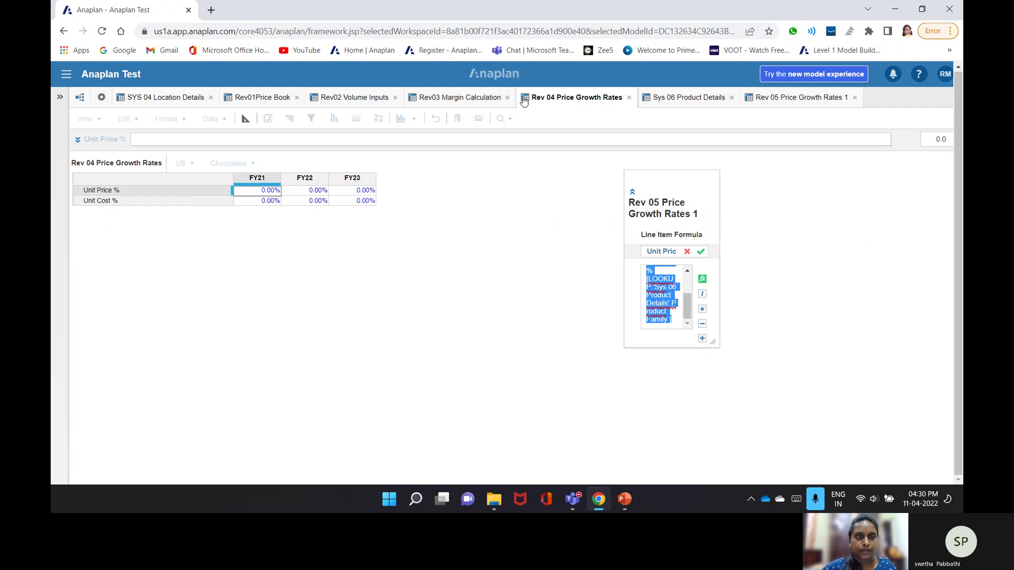
left_click(101, 190)
type("[]")
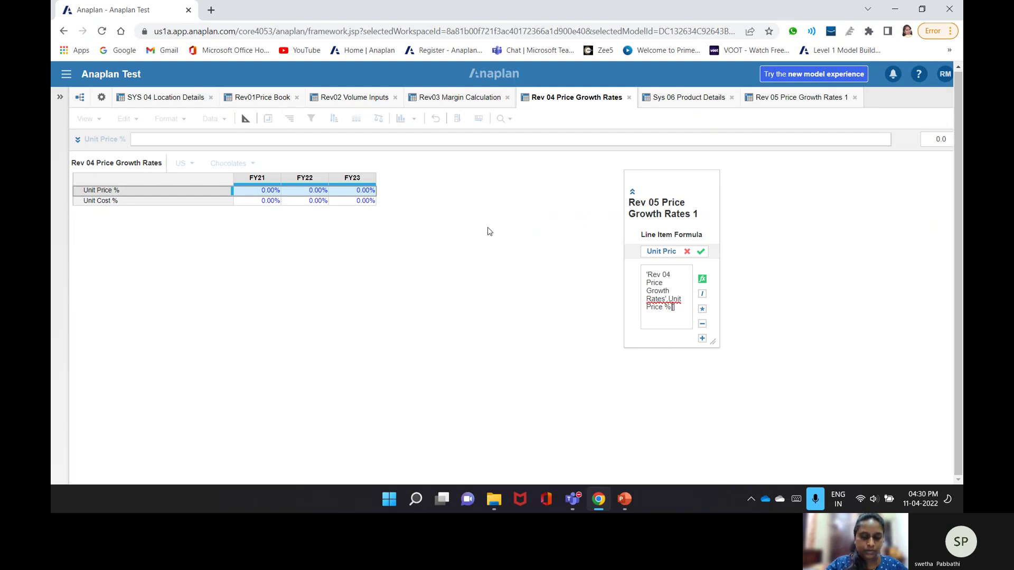
type("Sum:")
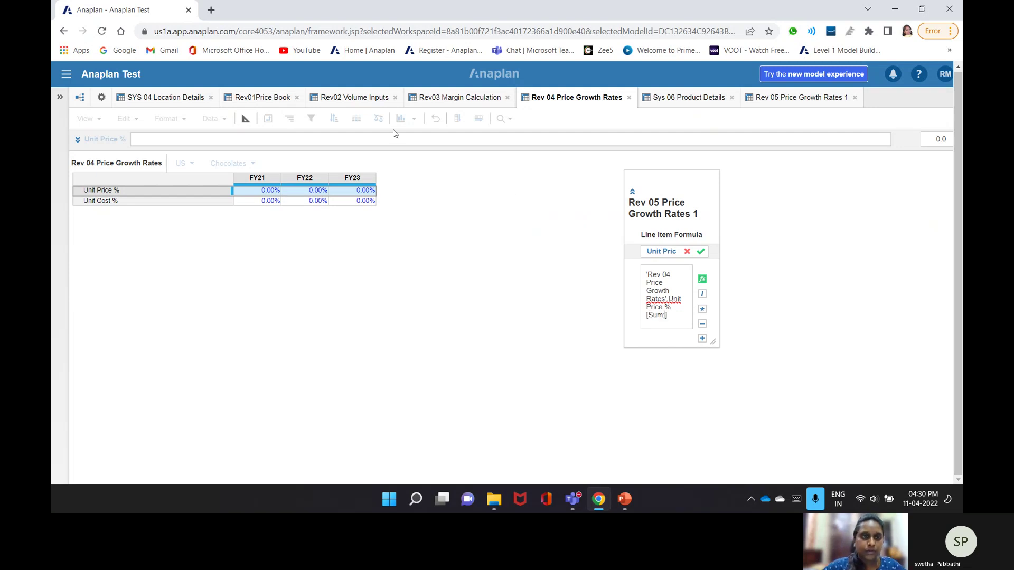
left_click(175, 103)
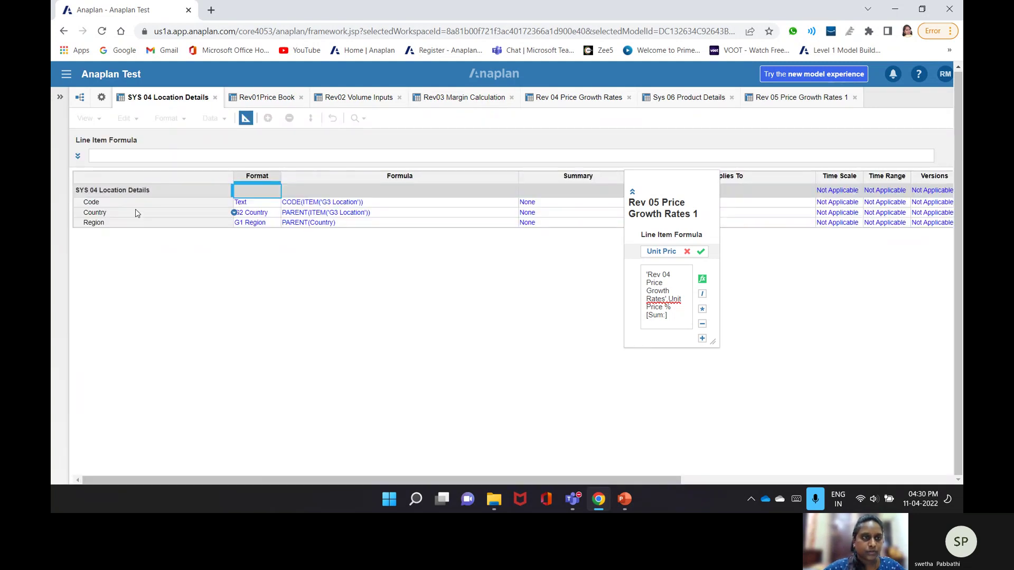
left_click(136, 213)
key("Return")
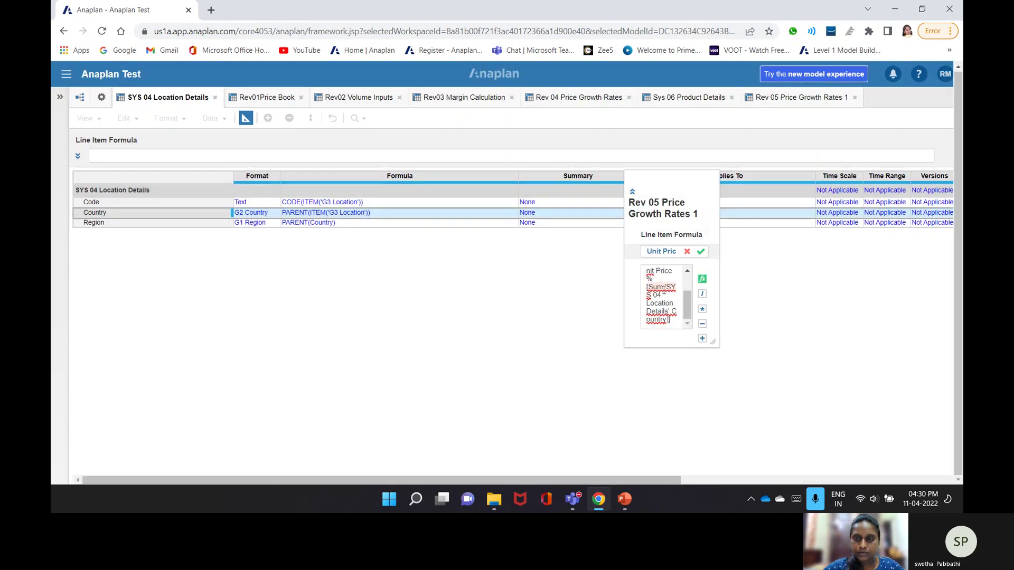
- Reselect the Unit Price % formula text with Rev 04 Price Growth Rates open and confirm it
left_click(668, 312)
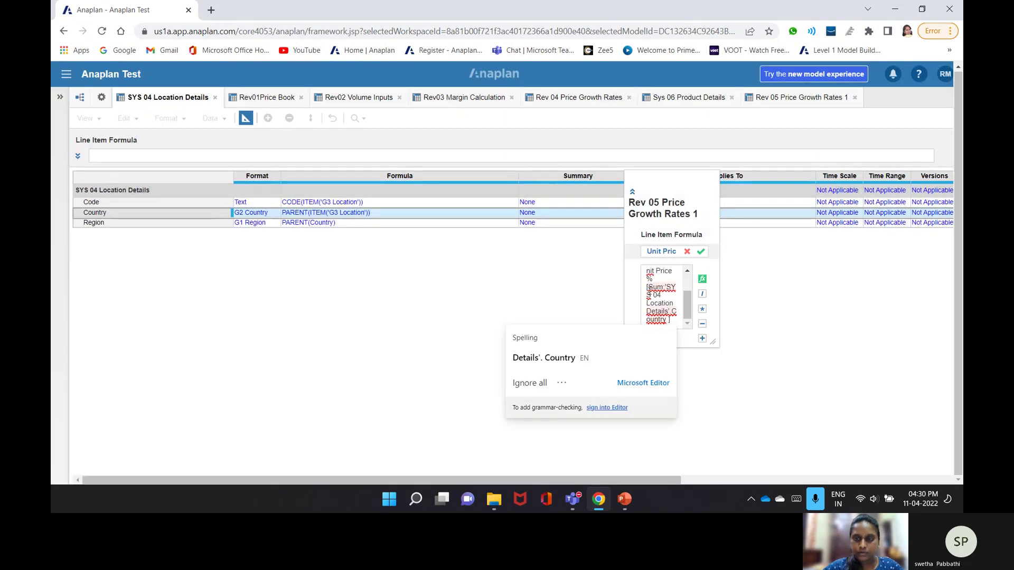
key("ctrl+a")
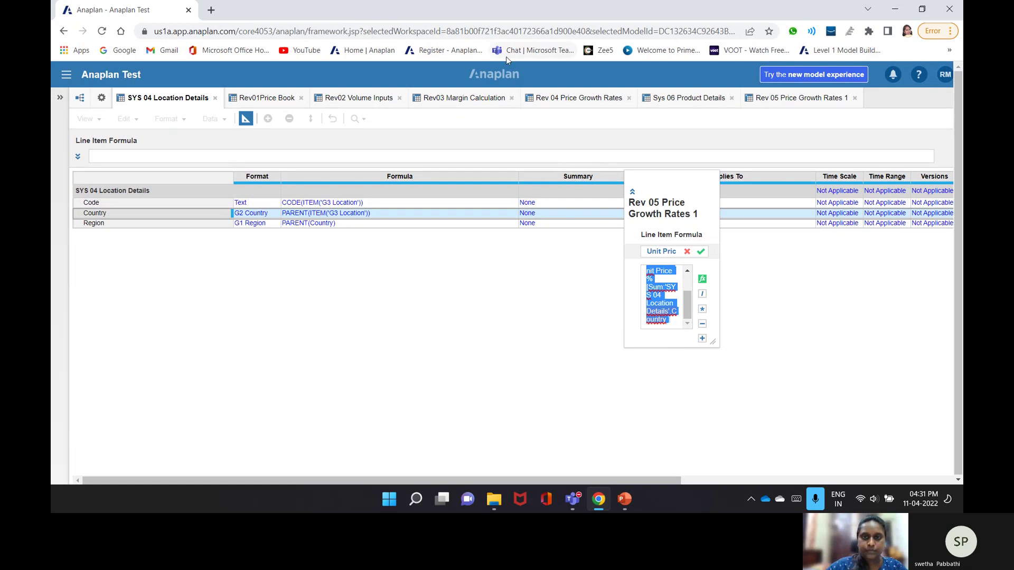
left_click(552, 100)
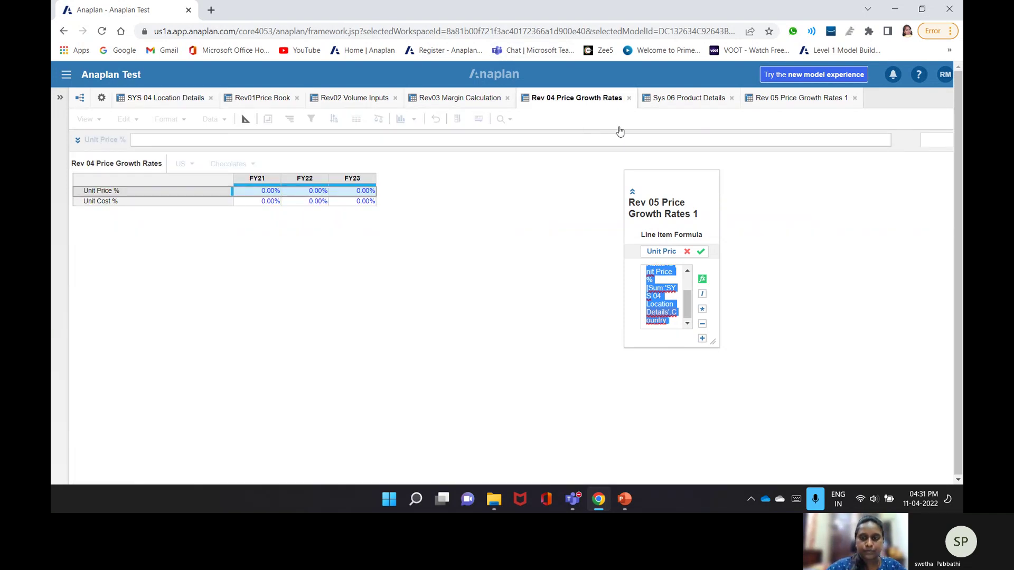
left_click(700, 252)
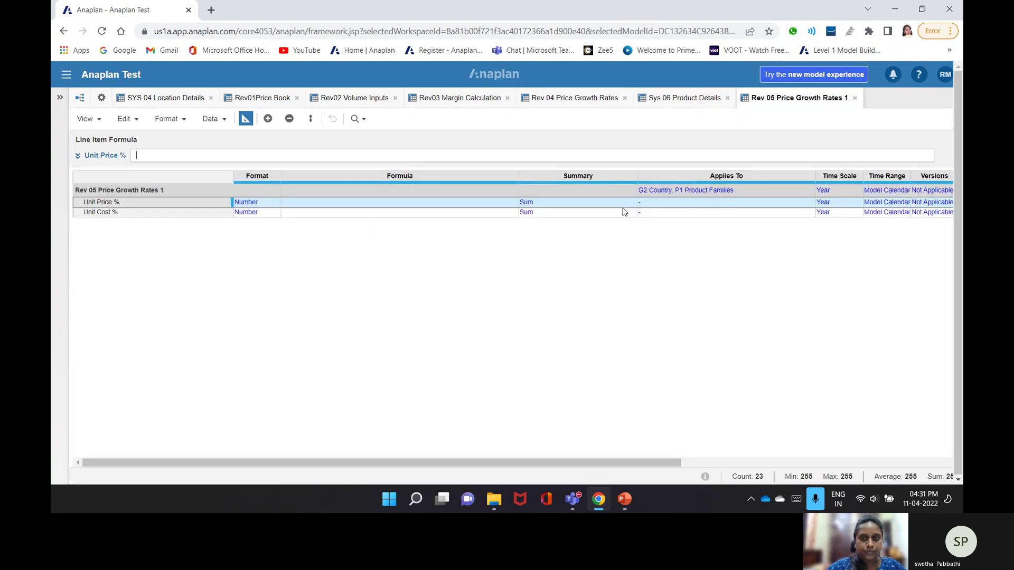
- Try changing the Unit Price % summary method from Sum to Formula
left_click(630, 206)
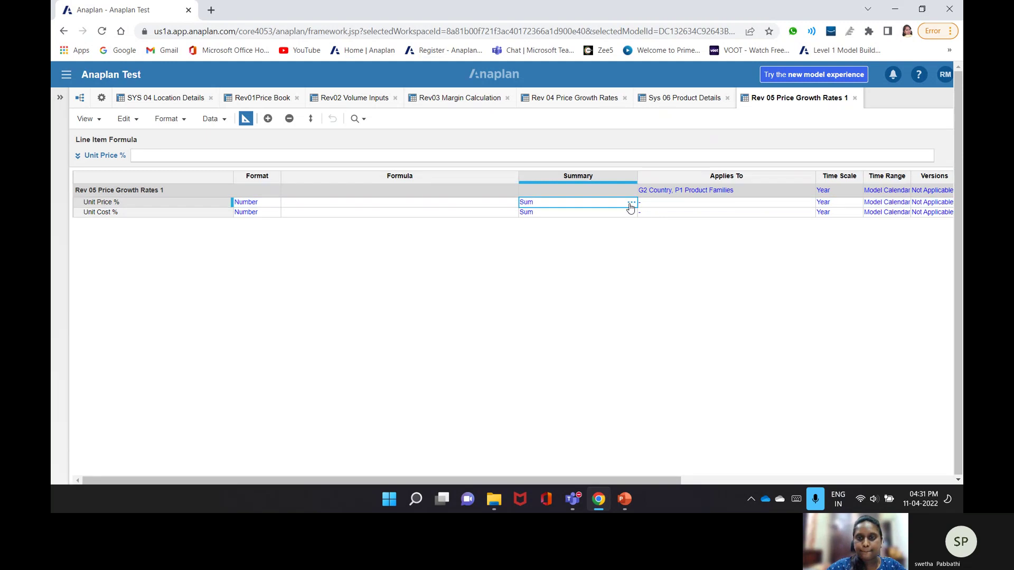
left_click(631, 204)
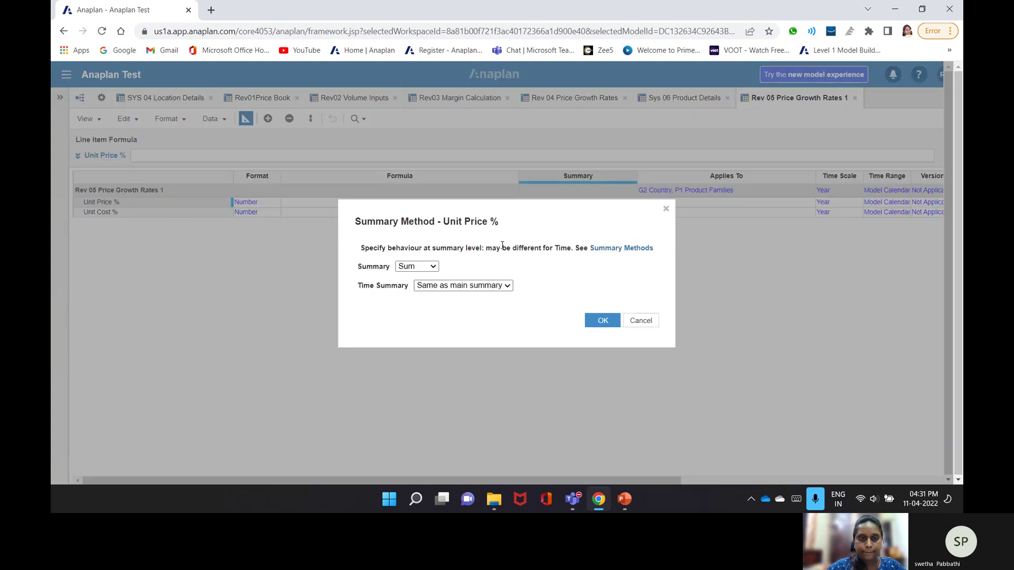
left_click(430, 267)
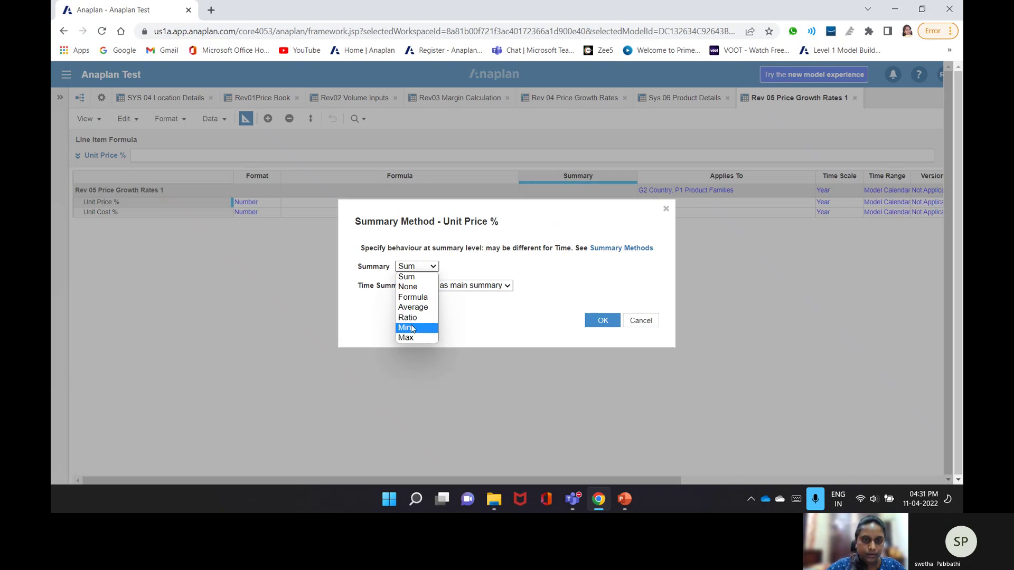
left_click(414, 297)
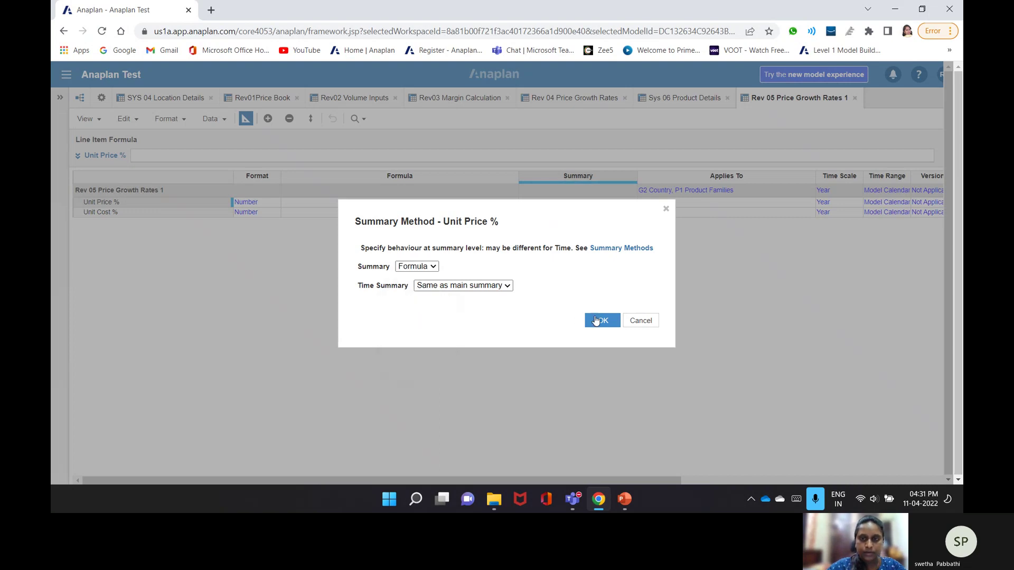
left_click(595, 321)
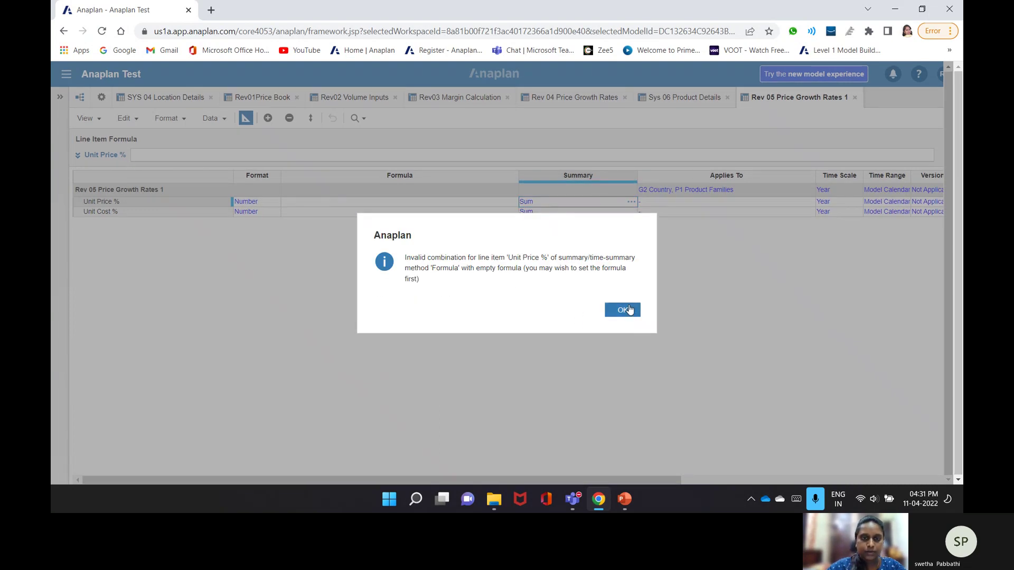
- Dismiss the invalid-combination warning and start the Unit Price % formula beside Rev 04 Price Growth Rates
left_click(621, 310)
left_click(341, 157)
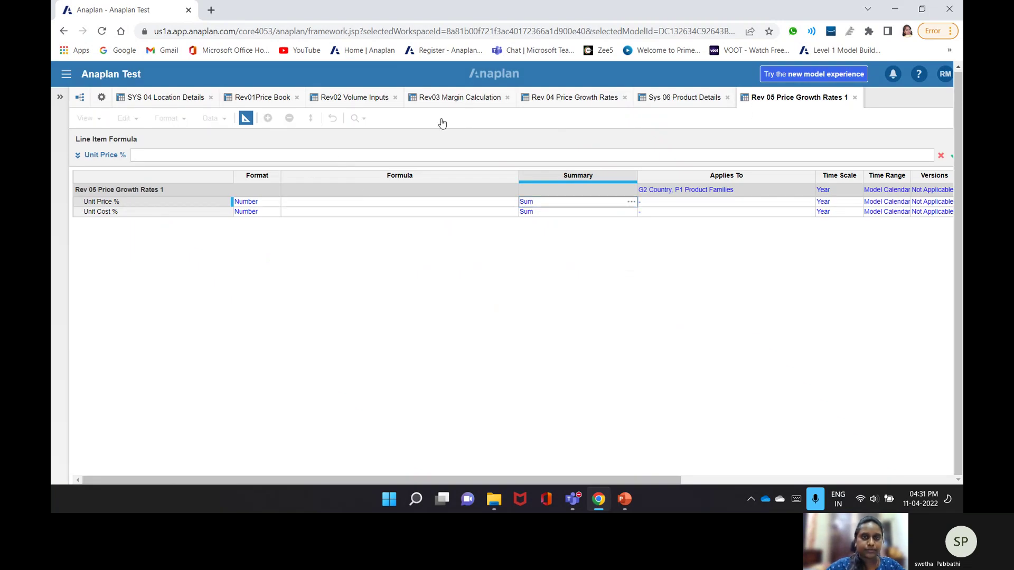
left_click(561, 99)
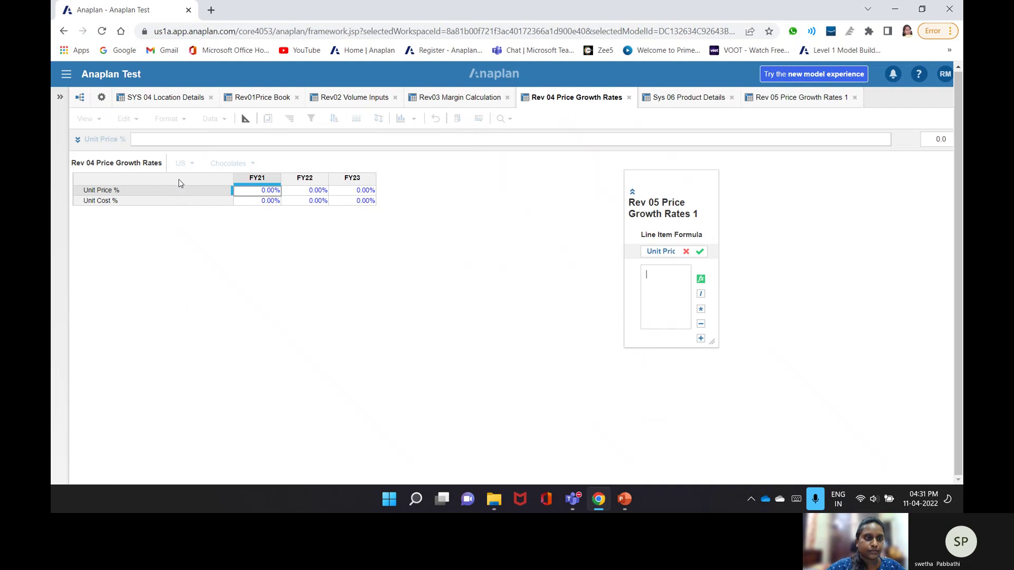
- Submit Unit Price % as Rev 04 Unit Price % [LOOKUP: SYS 04 Country, LOOKUP: Sys 06 Product Family]
left_click(168, 190)
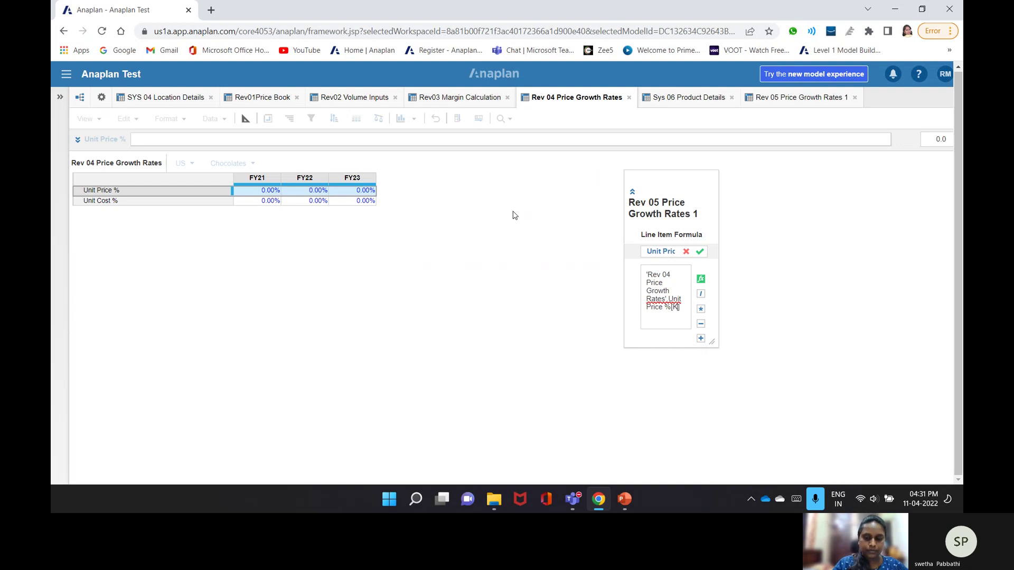
type("[Lookup:]")
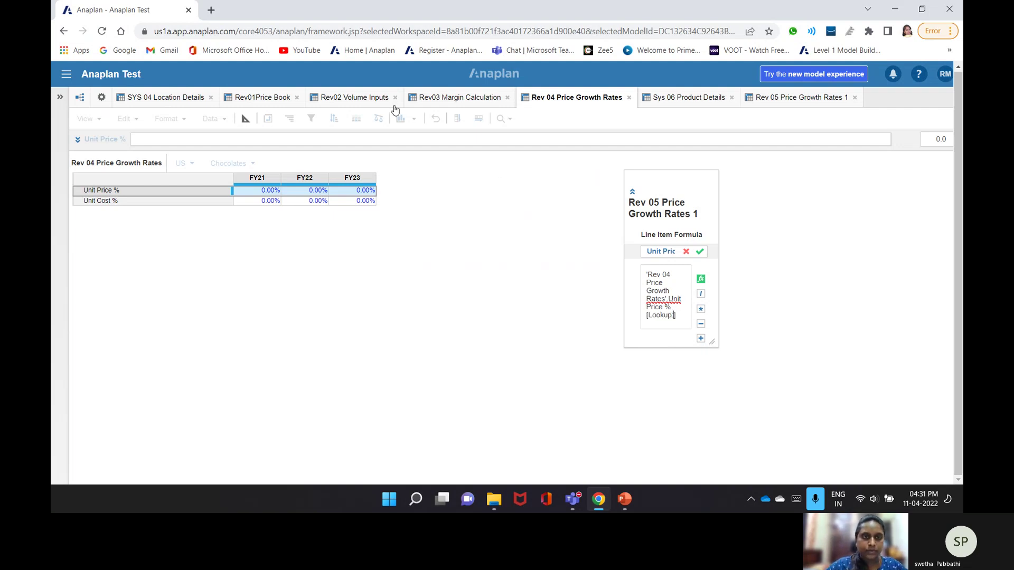
left_click(156, 99)
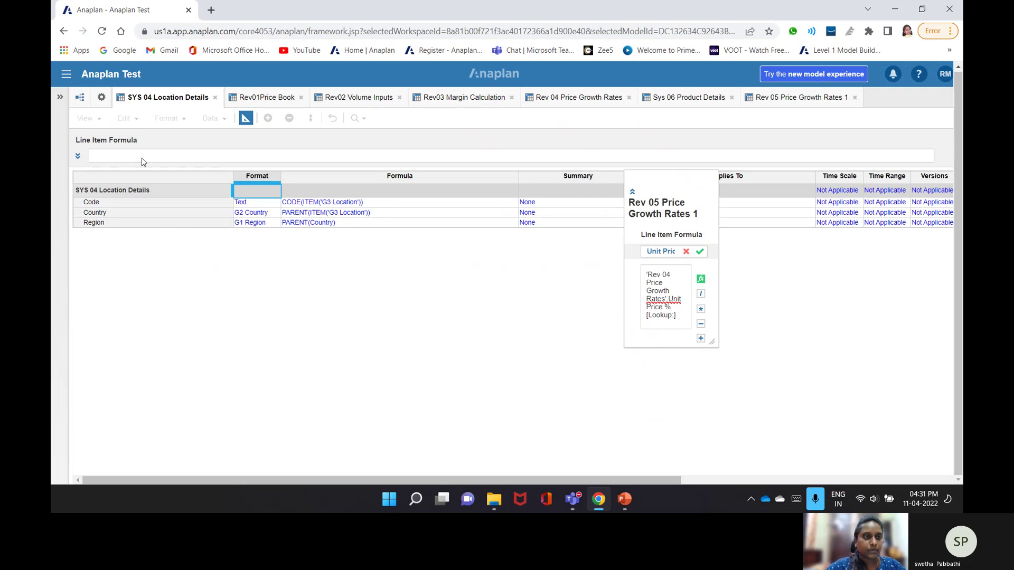
left_click(115, 219)
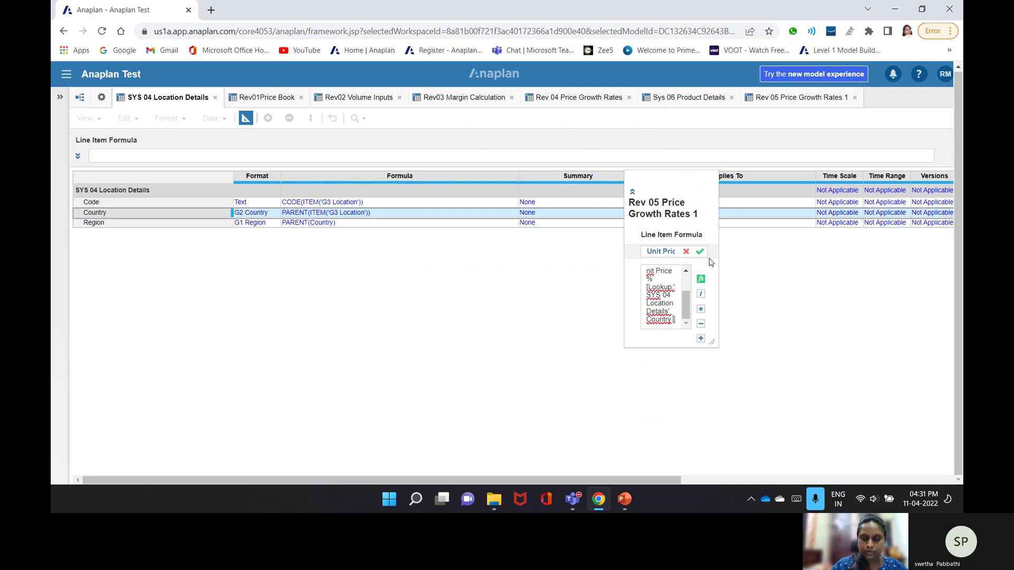
type(",")
type("loo")
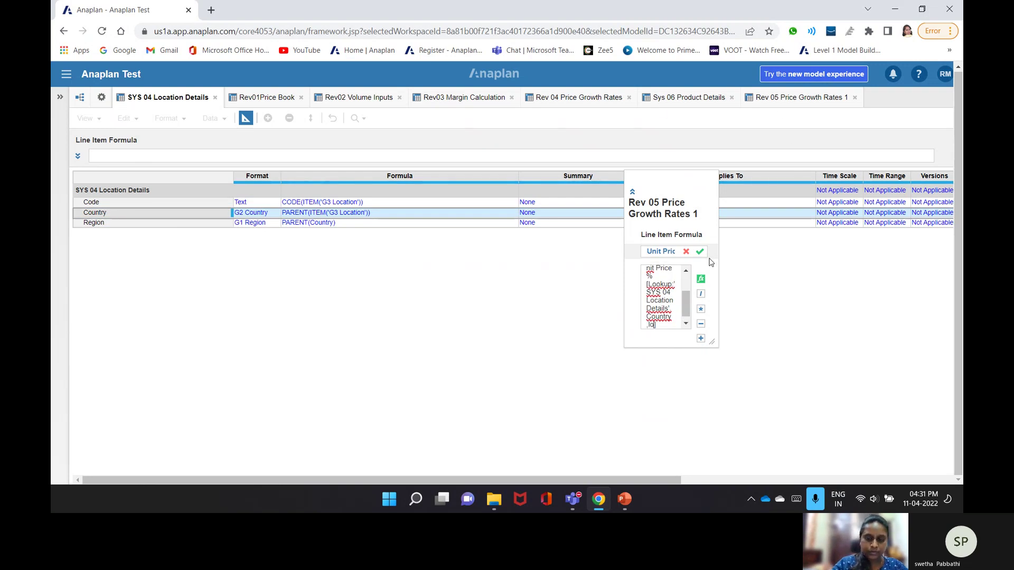
type("kup:")
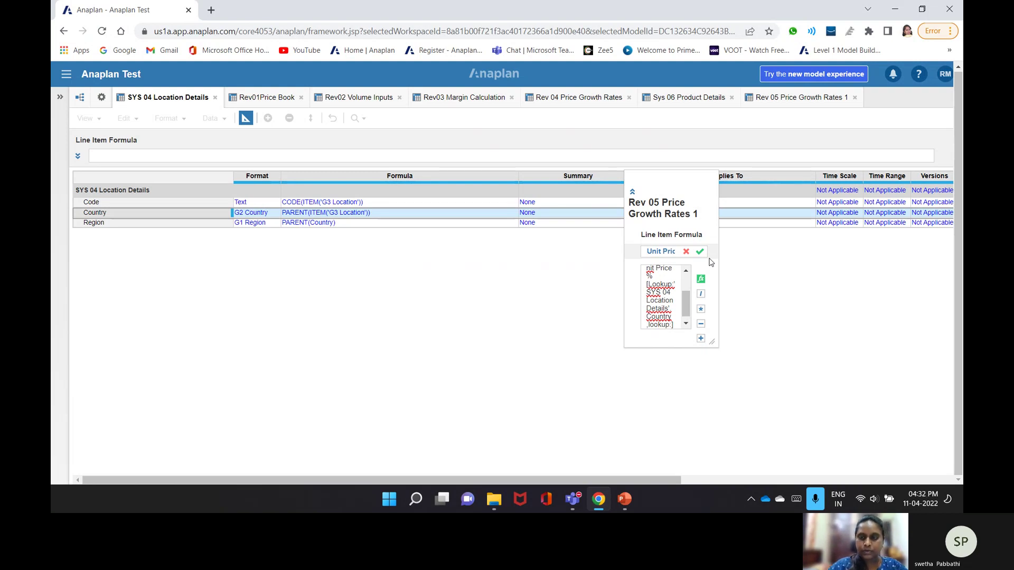
left_click(686, 101)
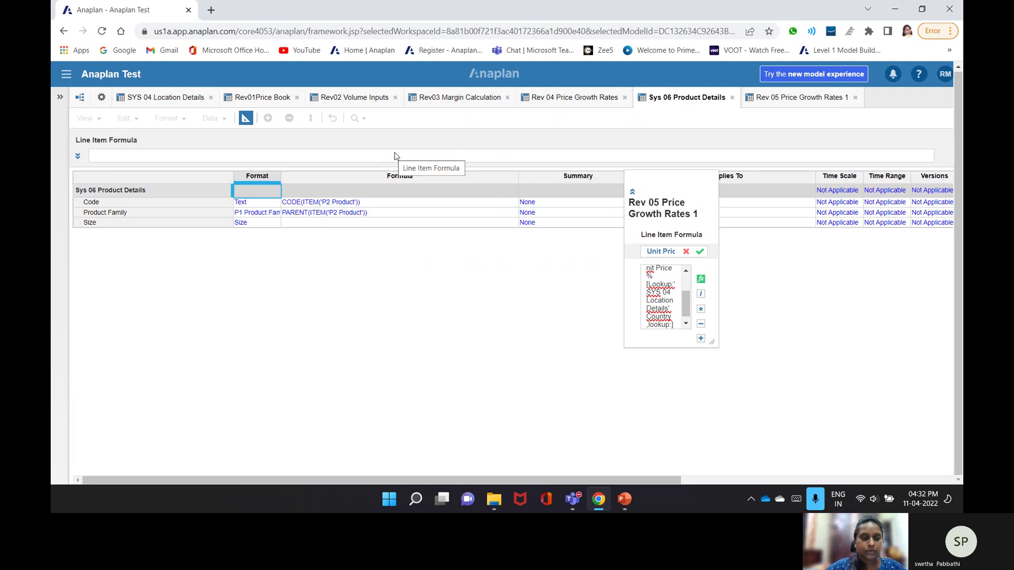
left_click(131, 213)
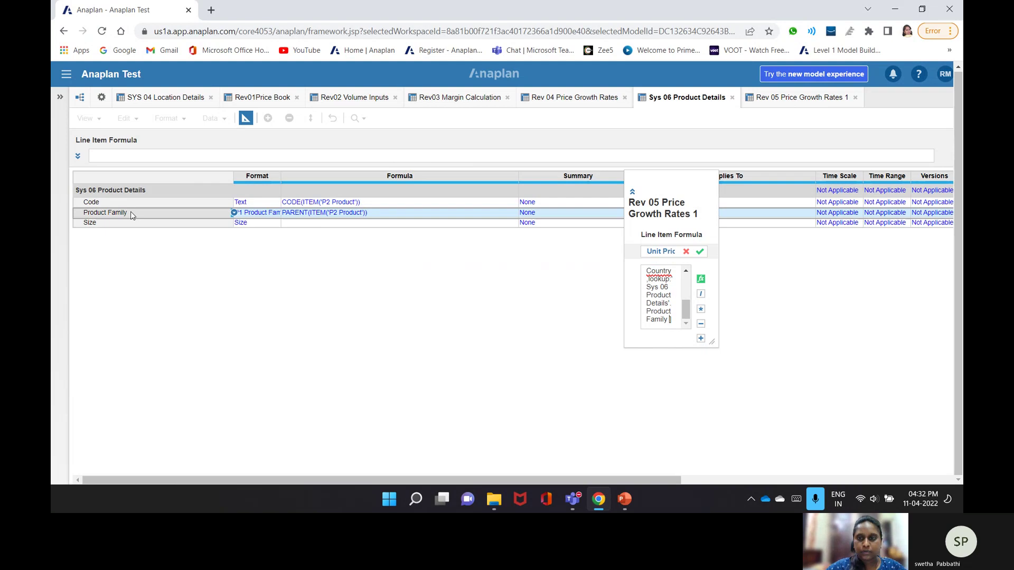
left_click(701, 253)
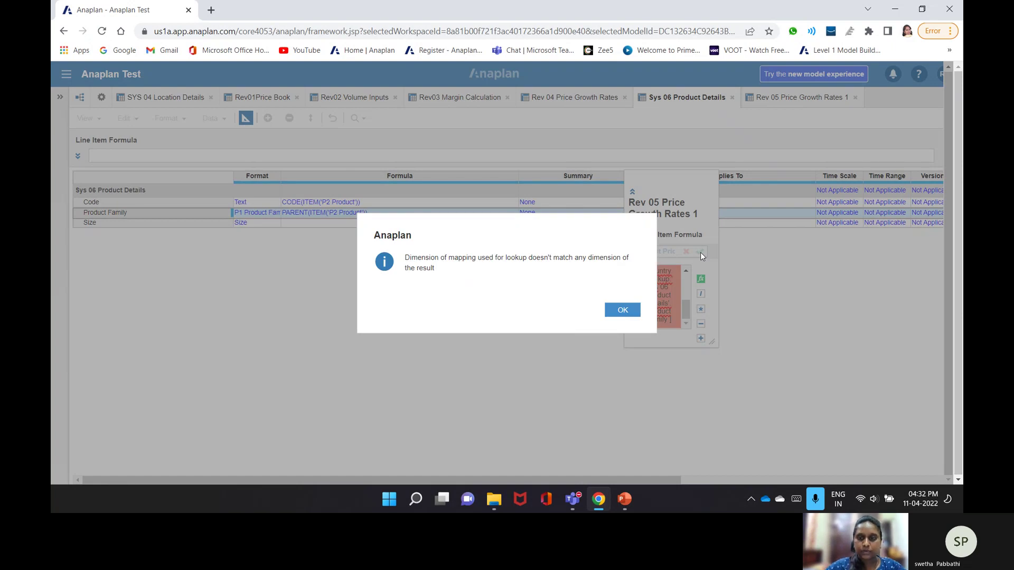
- Dismiss the mismatch error, cancel the formula, show Rev 05's grid, and go to Rev03 Margin Calculation
key("Return")
left_click(686, 252)
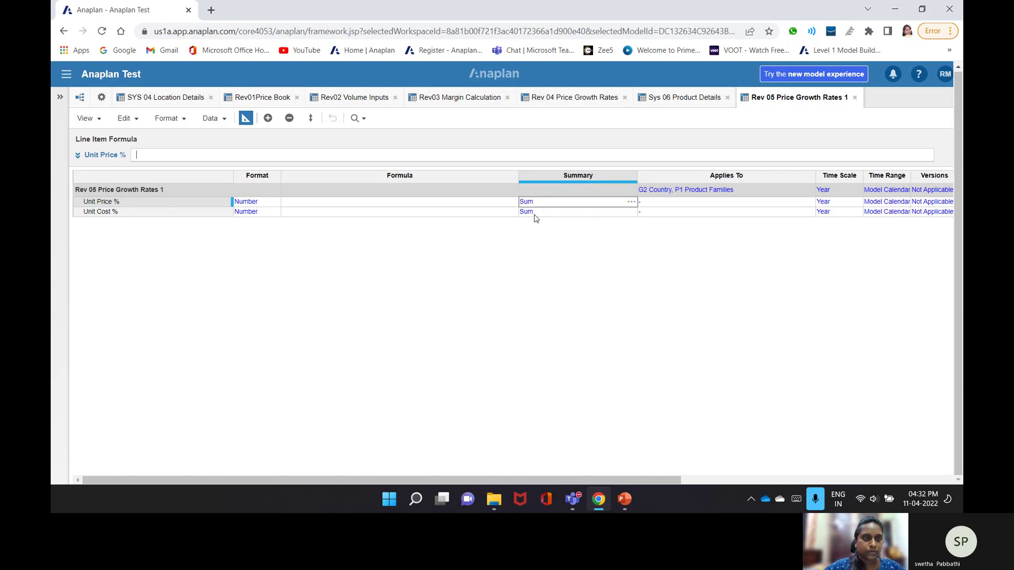
left_click(246, 118)
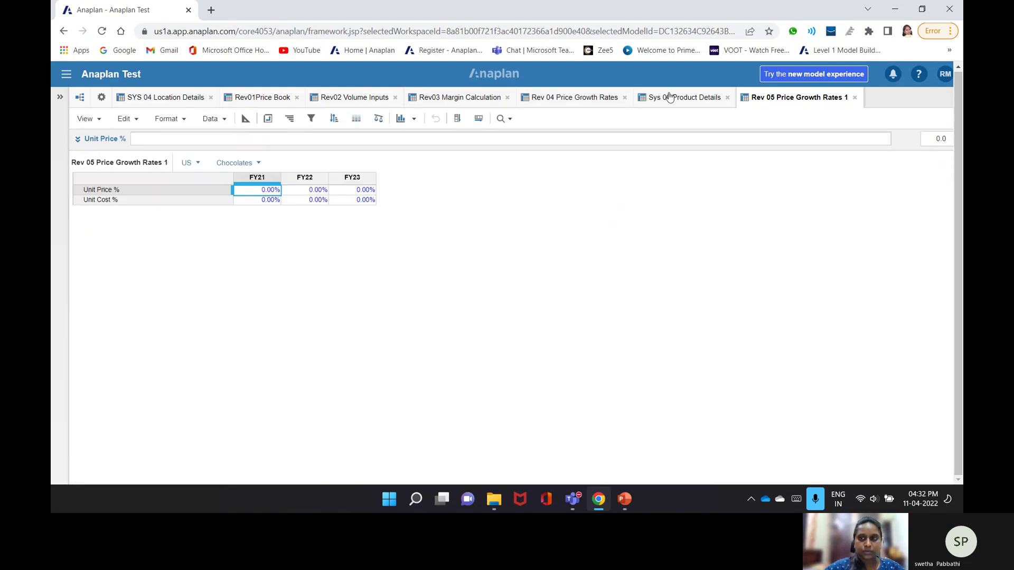
left_click(198, 118)
left_click(152, 245)
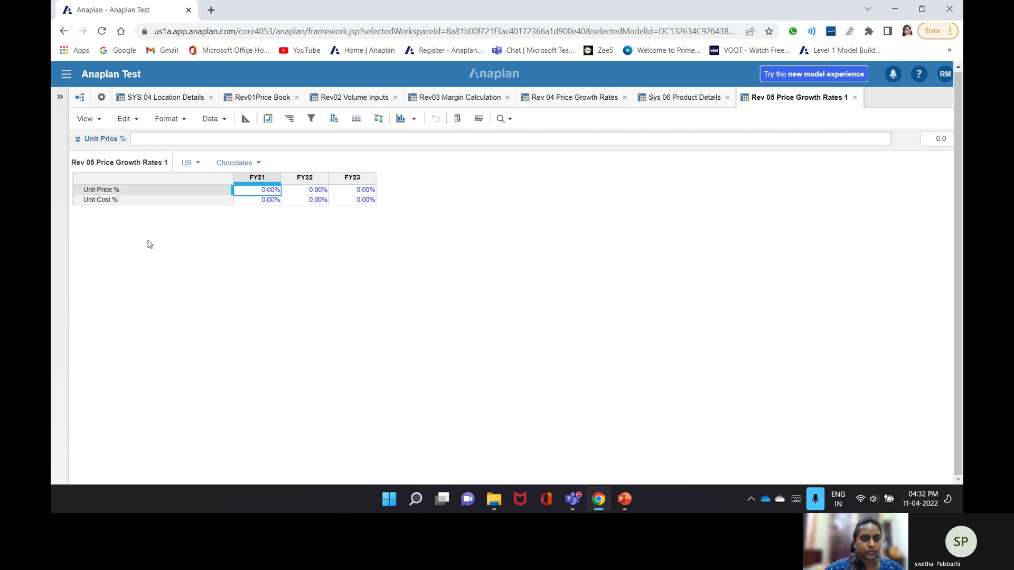
left_click(443, 103)
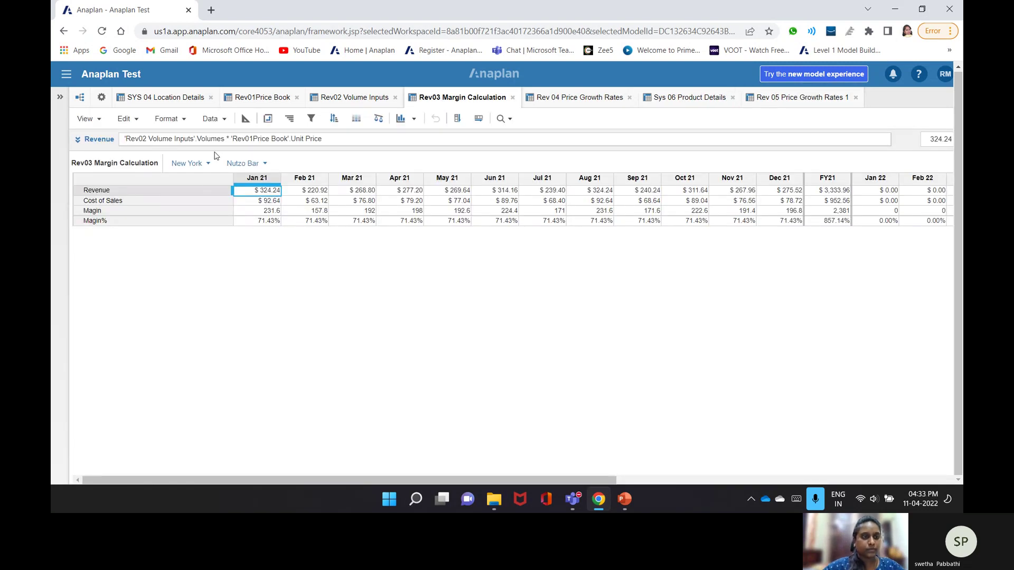
- Insert new line items named Unit Price Growth% and Unit Cost Growth% into Rev03 Margin Calculation
left_click(219, 121)
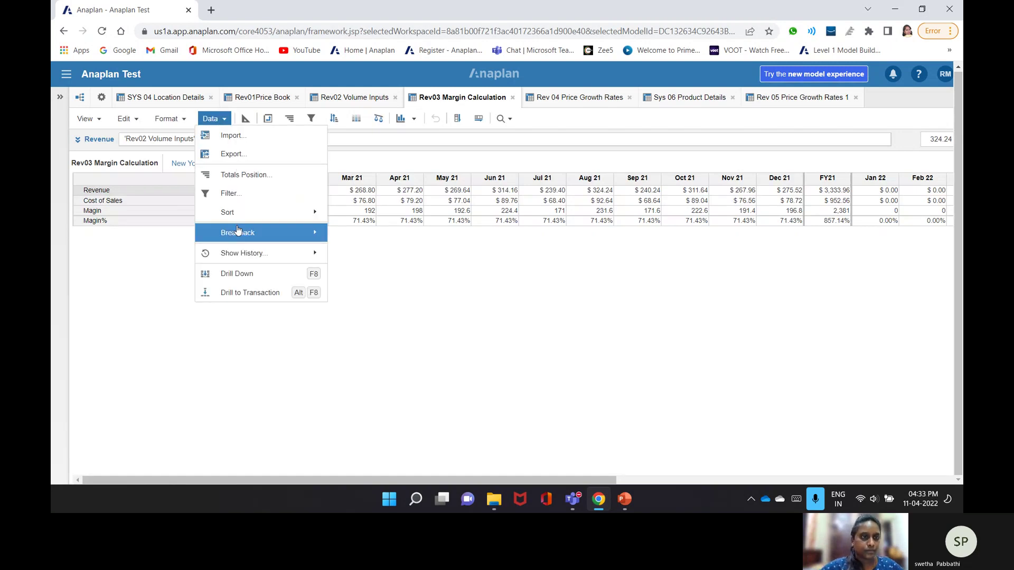
left_click(127, 118)
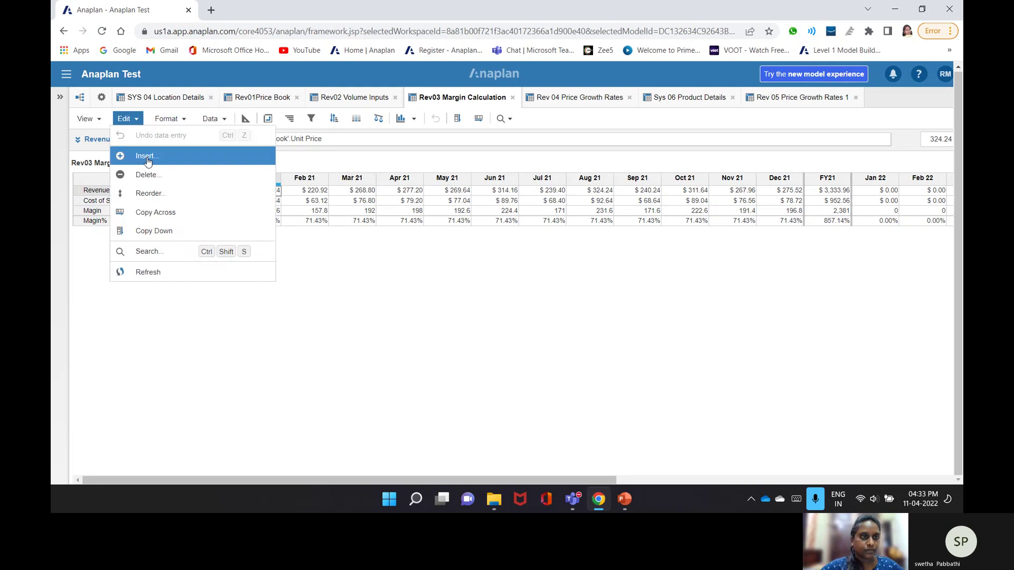
left_click(148, 157)
type("Un")
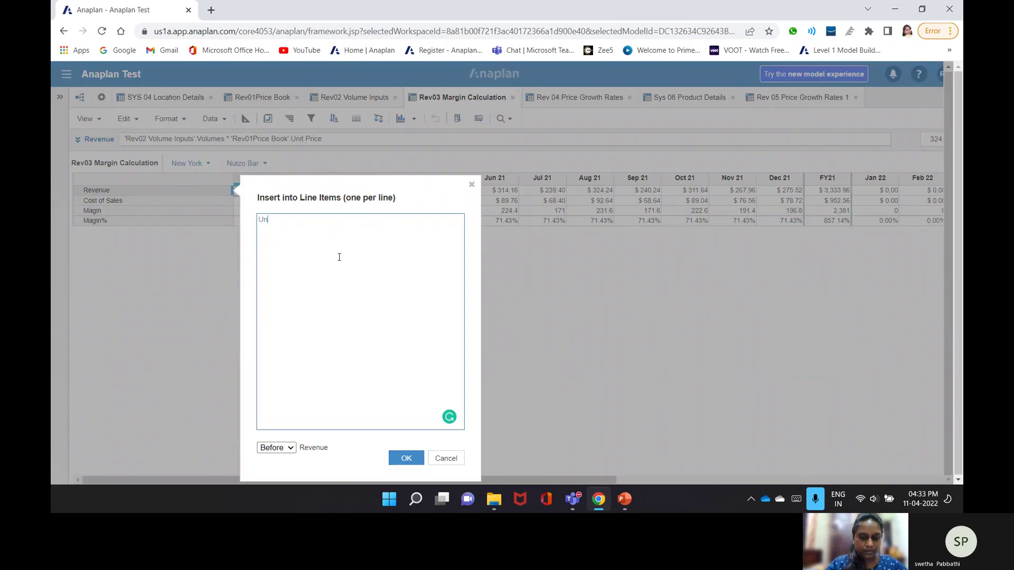
type("it Price%")
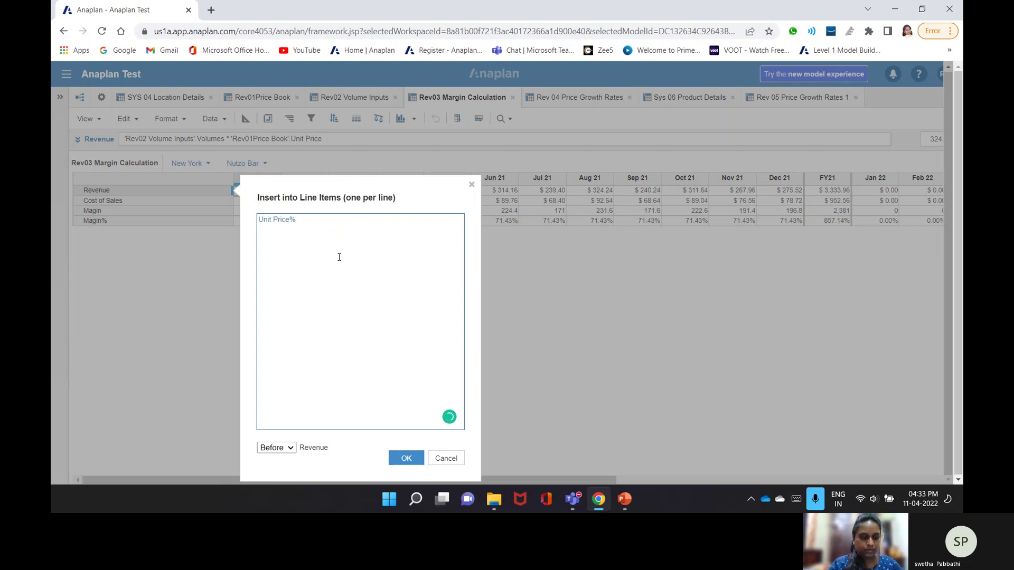
key("Left")
type("Growth")
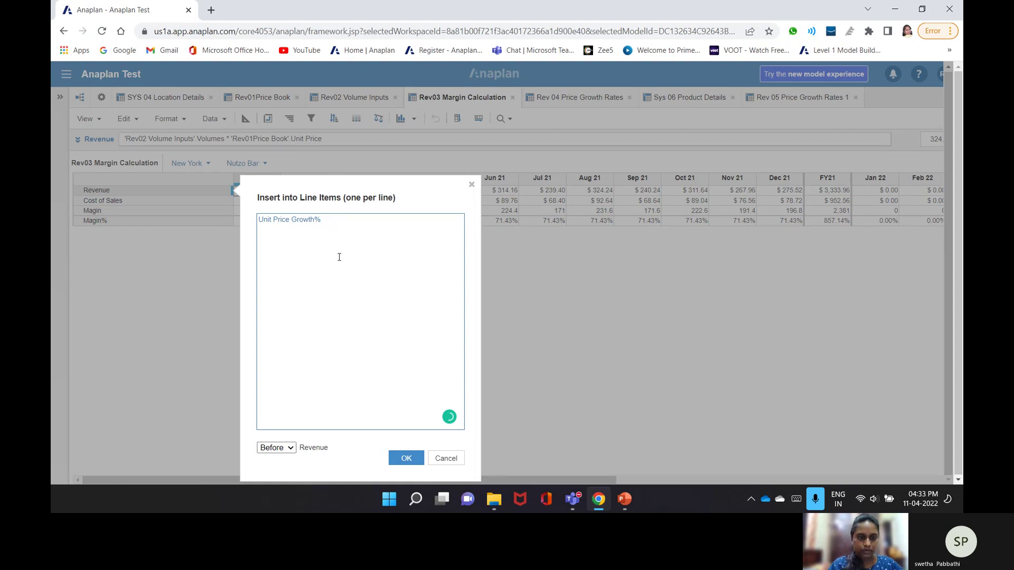
key("Return")
type("Unit Price Growth%")
key("Left")
key("Left")
key("Left")
key("Left")
key("Left")
key("Left")
key("Left")
key("Left")
key("BackSpace")
key("BackSpace")
key("BackSpace")
key("BackSpace")
key("BackSpace")
type("Cos")
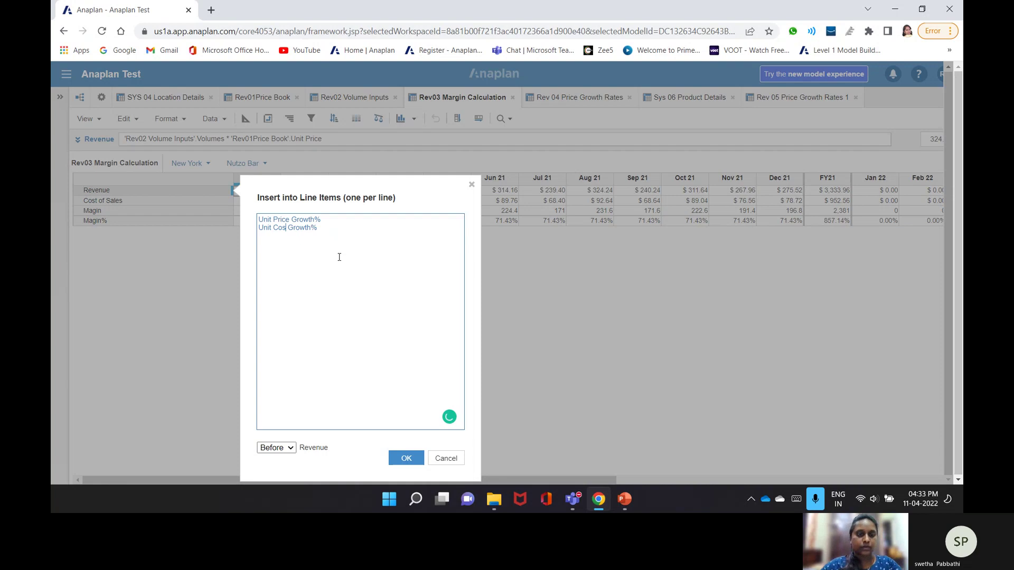
type("t")
left_click(406, 458)
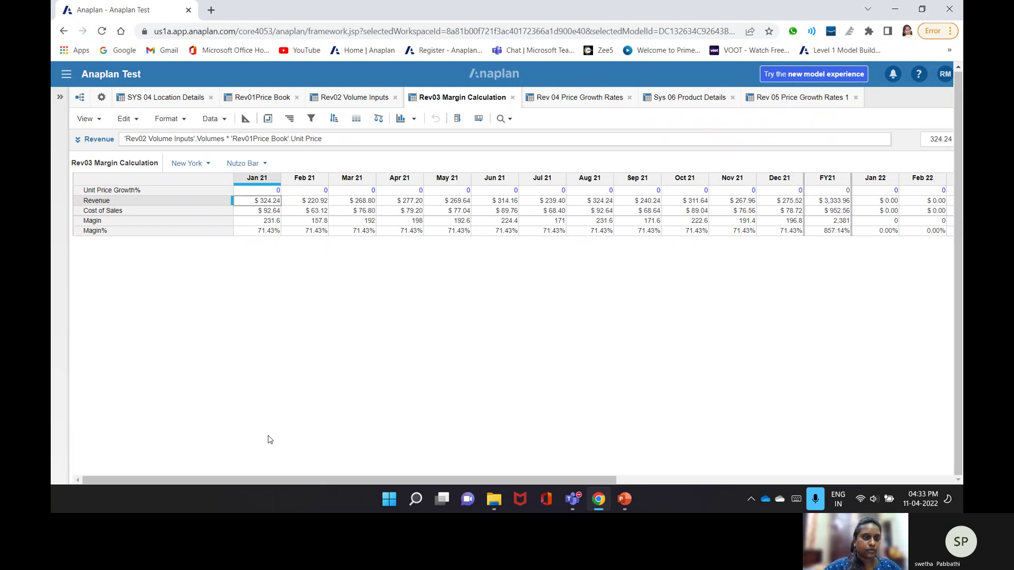
- Insert another line item renamed to Unit Cost Growth%, placed before Unit Price Growth%
left_click(128, 118)
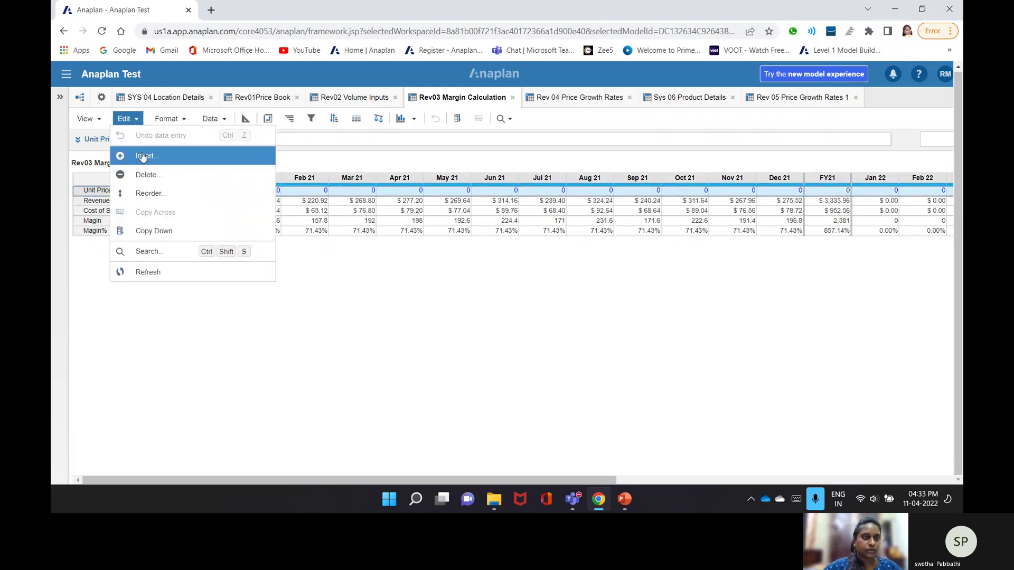
left_click(145, 154)
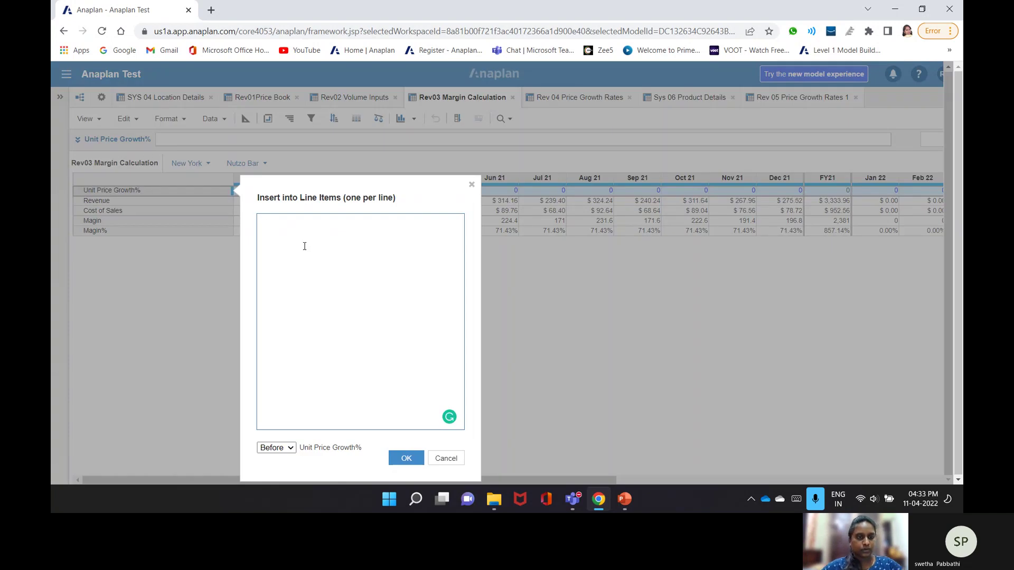
type("Unit Price Growth%")
left_click_drag(290, 220, 273, 219)
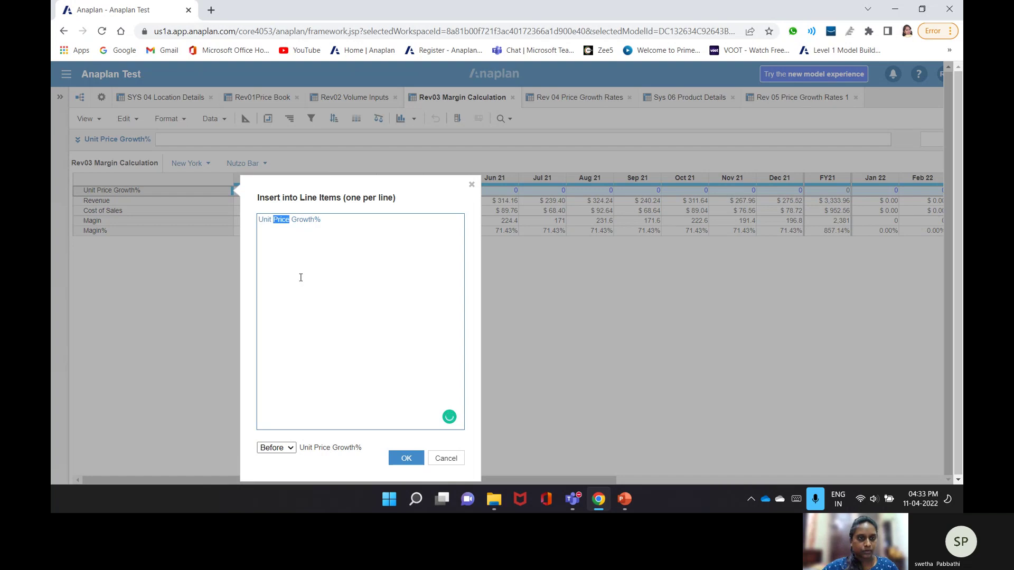
type("Cost")
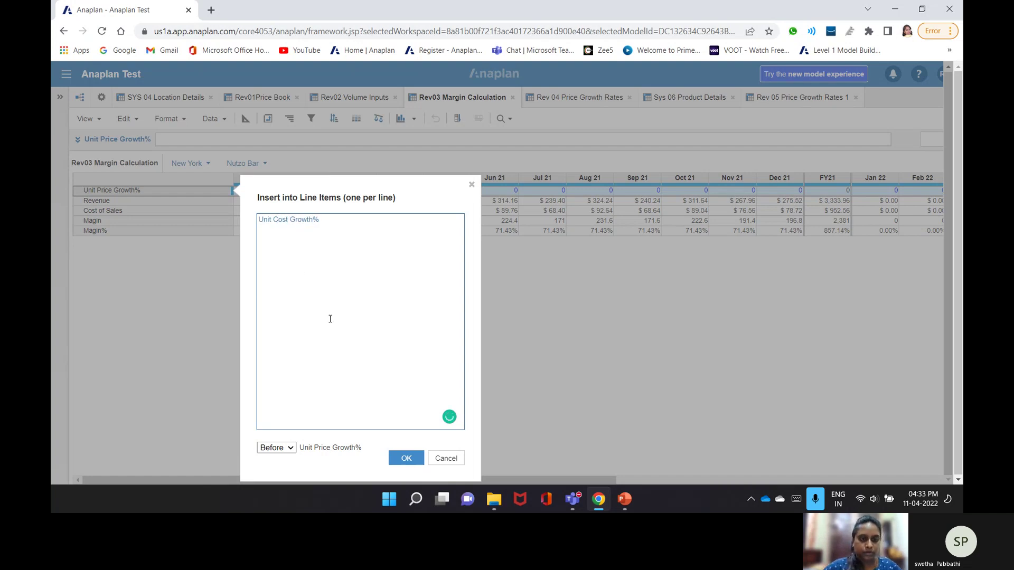
left_click(406, 458)
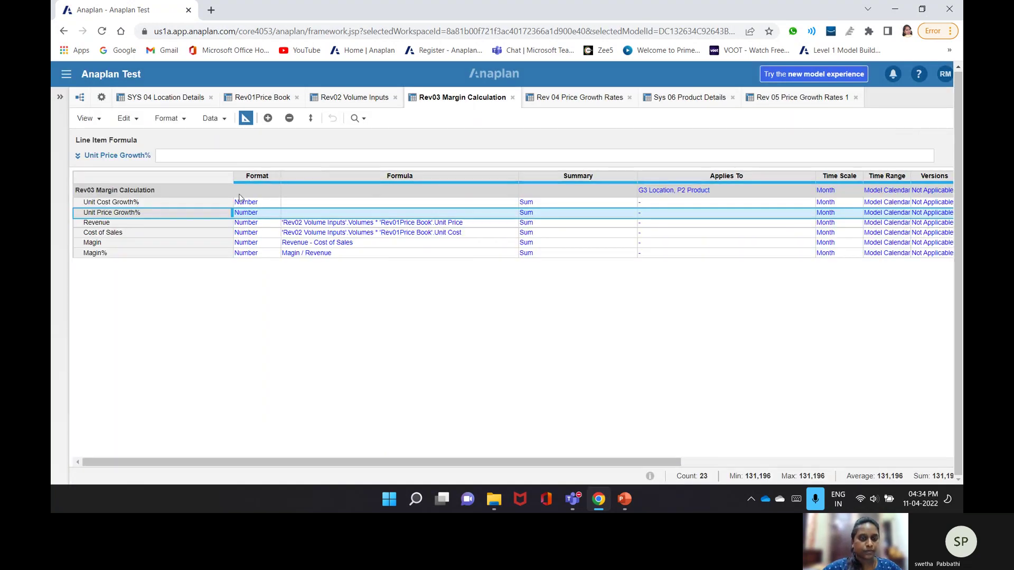
- Format Unit Cost Growth% as a percentage with 2 decimal places and confirm the type change
double_click(243, 202)
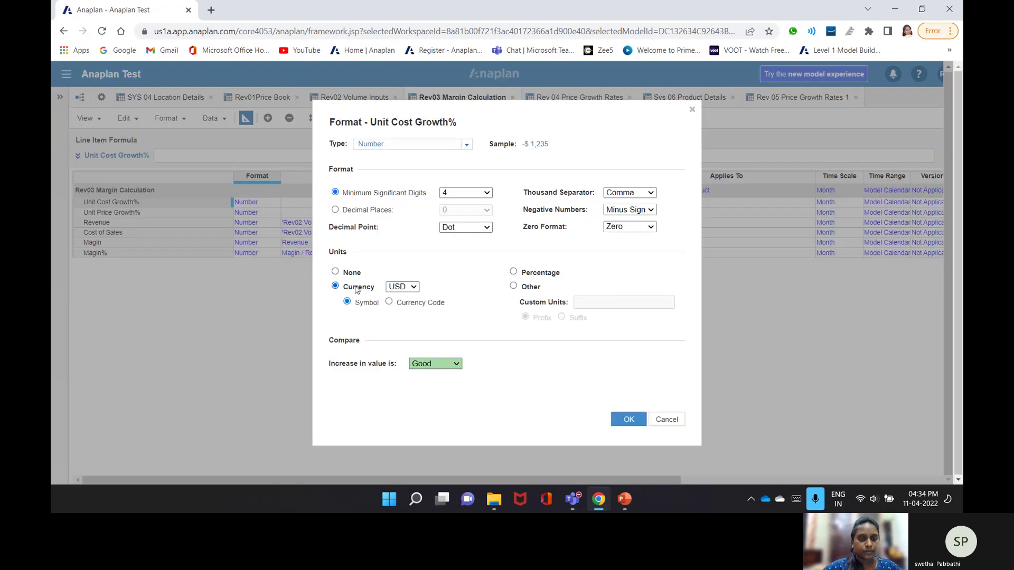
left_click(335, 210)
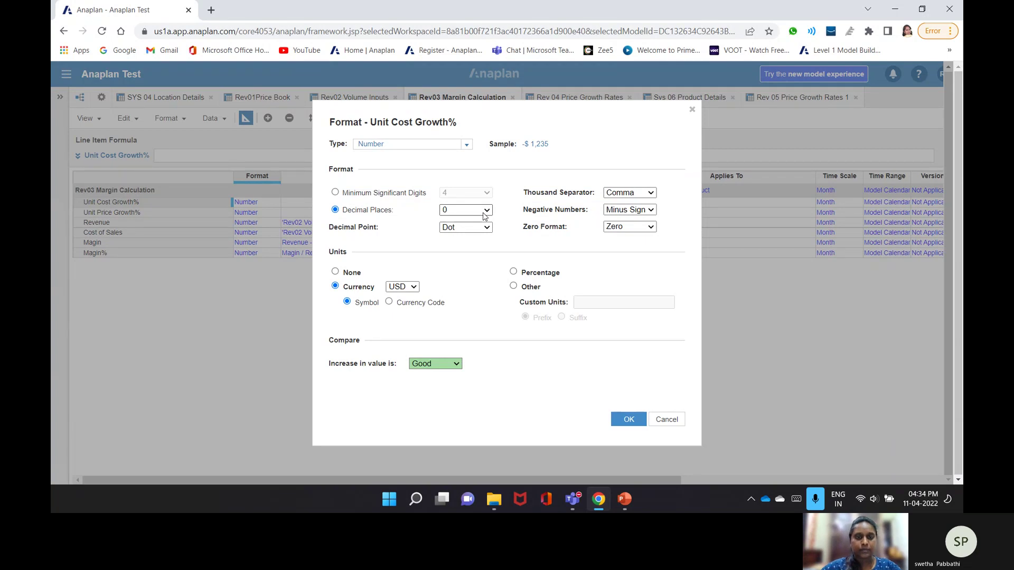
left_click_drag(586, 114, 417, 122)
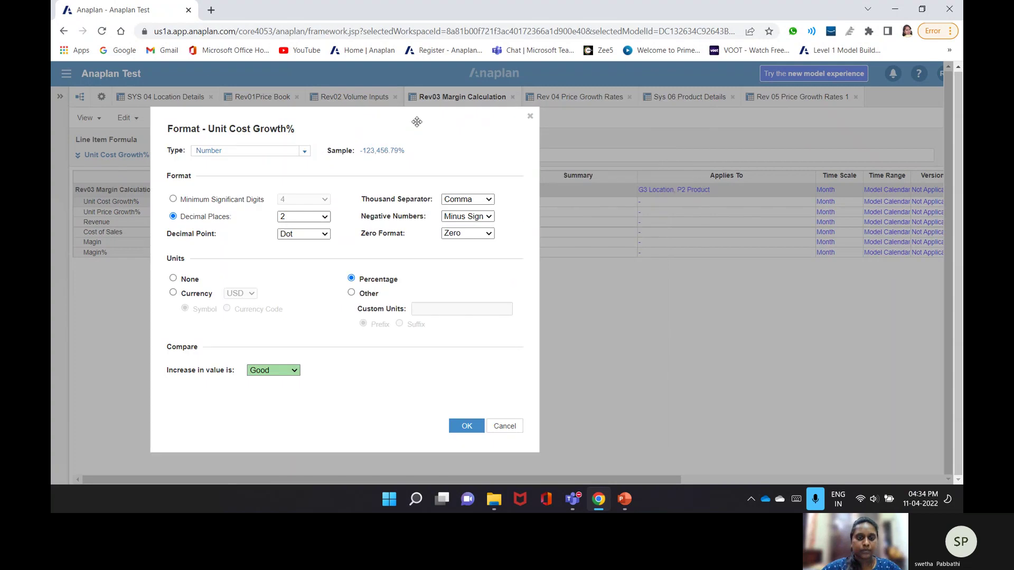
left_click(467, 425)
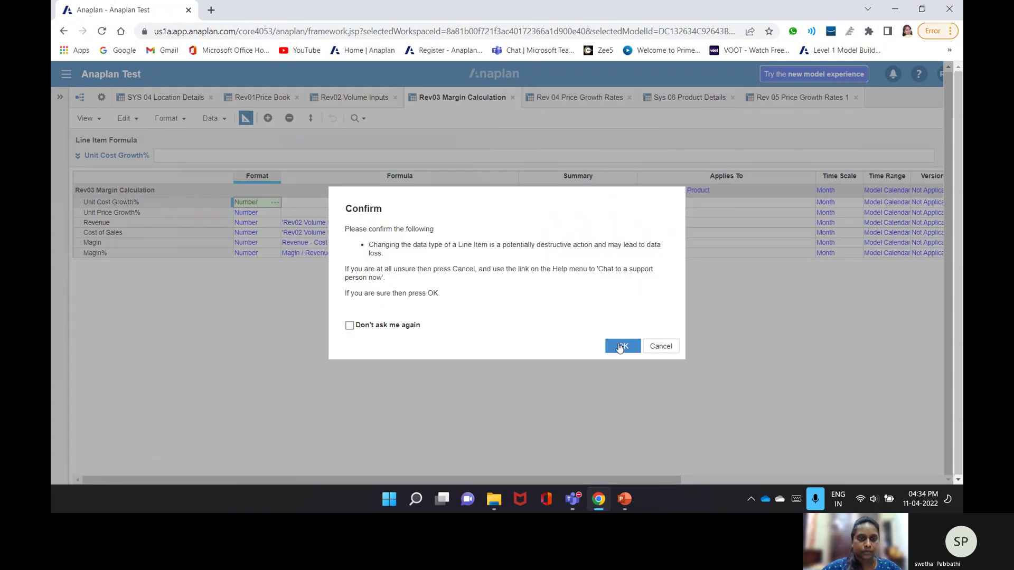
left_click(621, 347)
- Format Unit Price Growth% as a percentage with 2 decimal places, confirm, and return to the grid
left_click(277, 215)
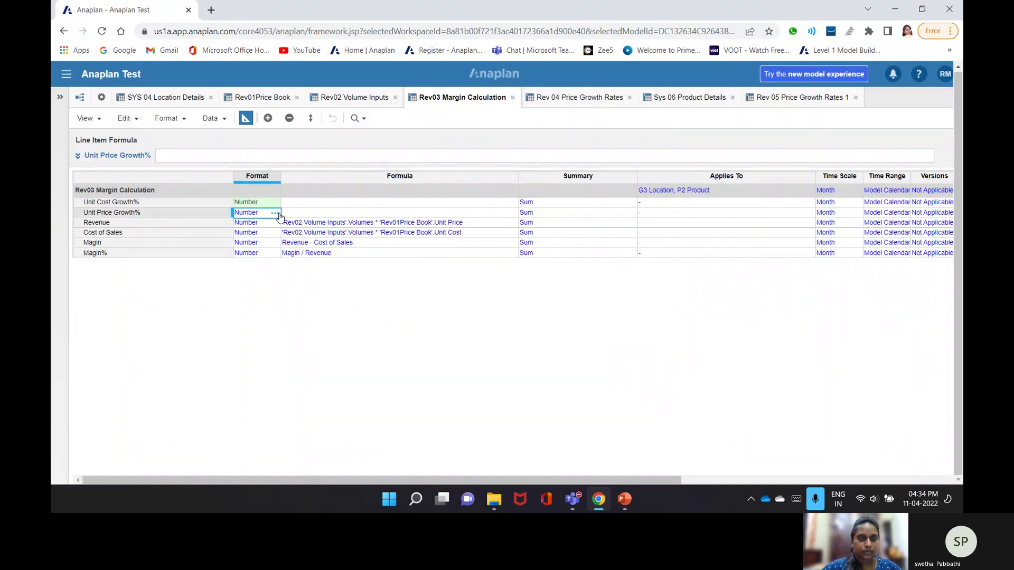
left_click(278, 213)
left_click(513, 272)
left_click(359, 211)
left_click(486, 210)
left_click(459, 244)
left_click_drag(587, 121, 375, 124)
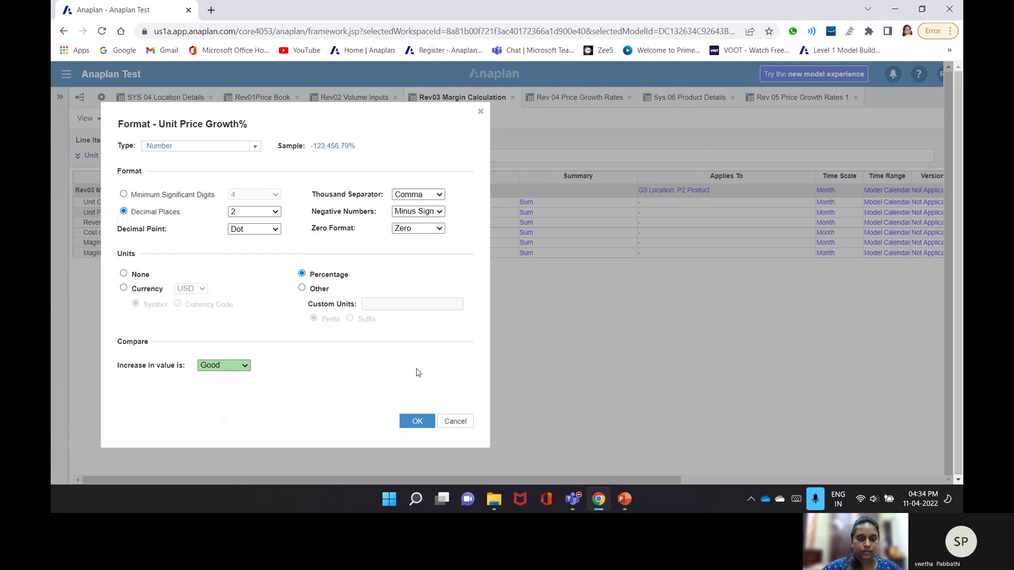
left_click(403, 421)
left_click(621, 349)
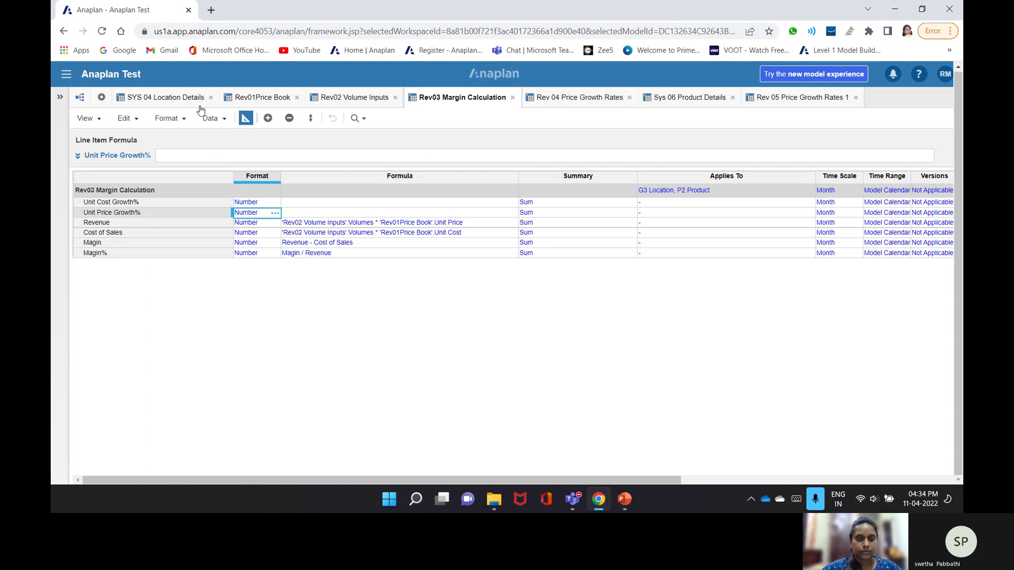
left_click(245, 119)
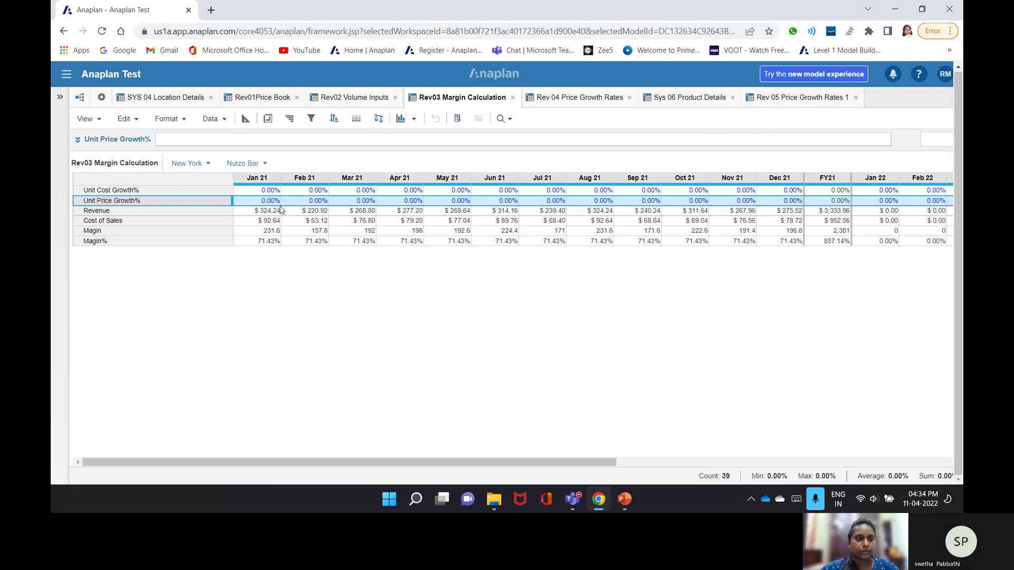
- Show Rev03's monthly grid and close the Rev 04 and Rev 05 Price Growth Rates 1 modules
left_click(207, 139)
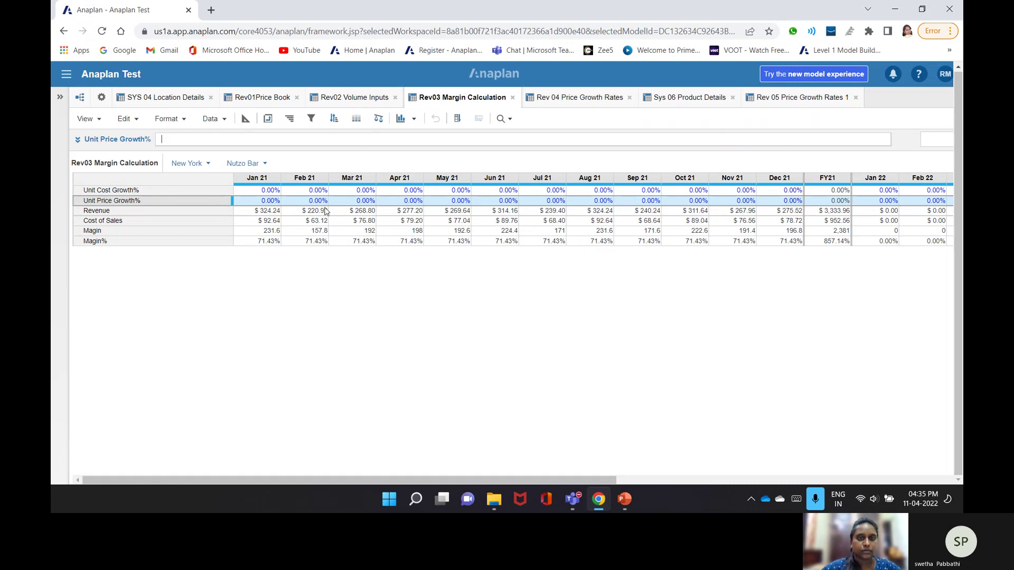
left_click(630, 98)
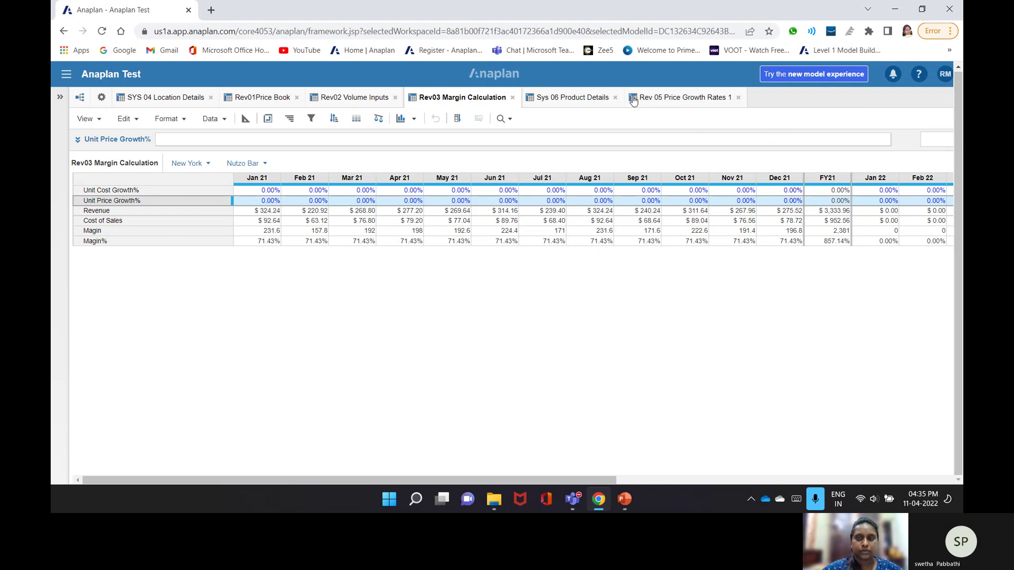
left_click(738, 97)
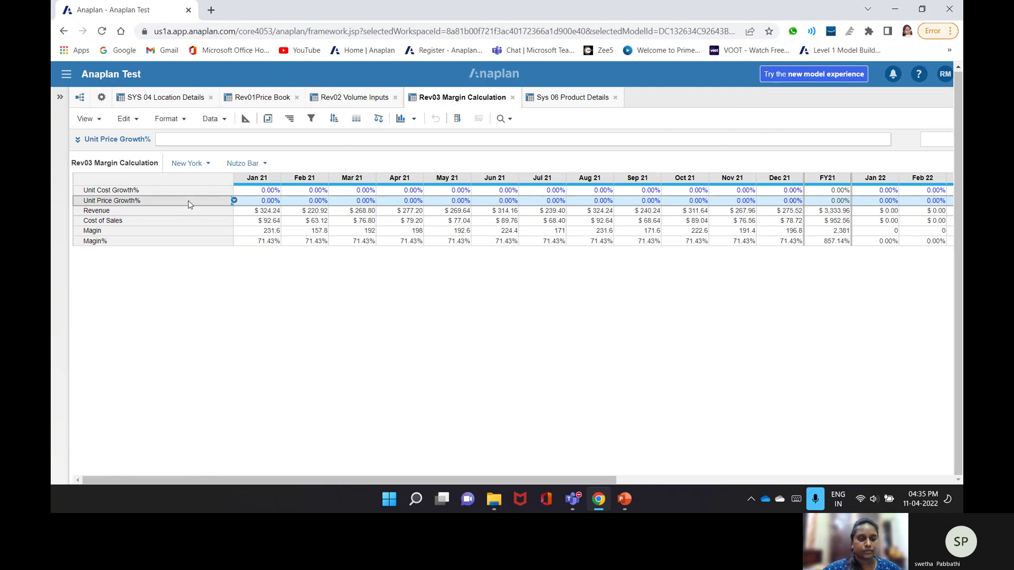
left_click(233, 191)
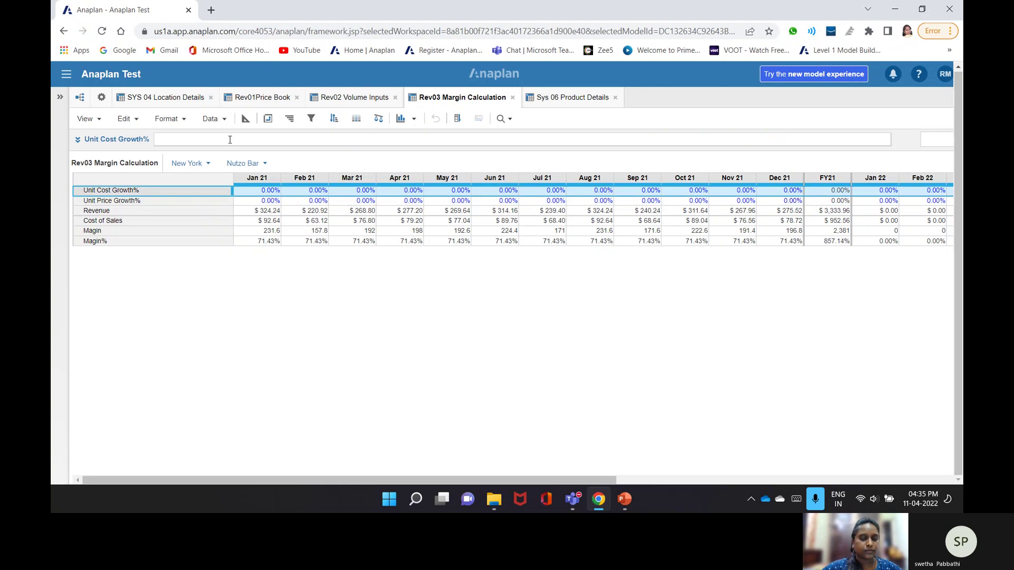
- Begin the Unit Cost Growth% formula with IF SYS00 Time Seting's Forecast Period?
left_click(230, 141)
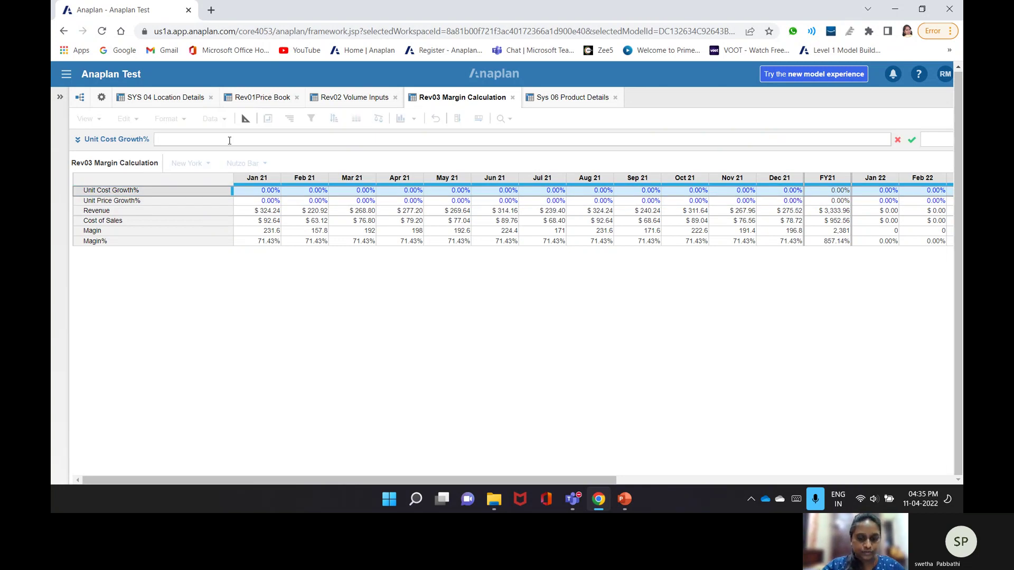
type("If")
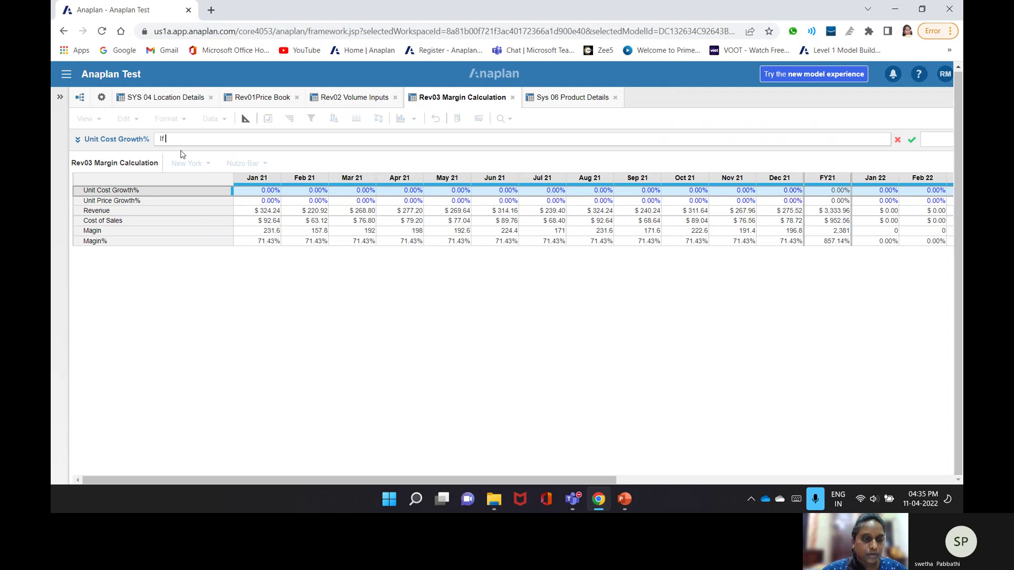
left_click(102, 103)
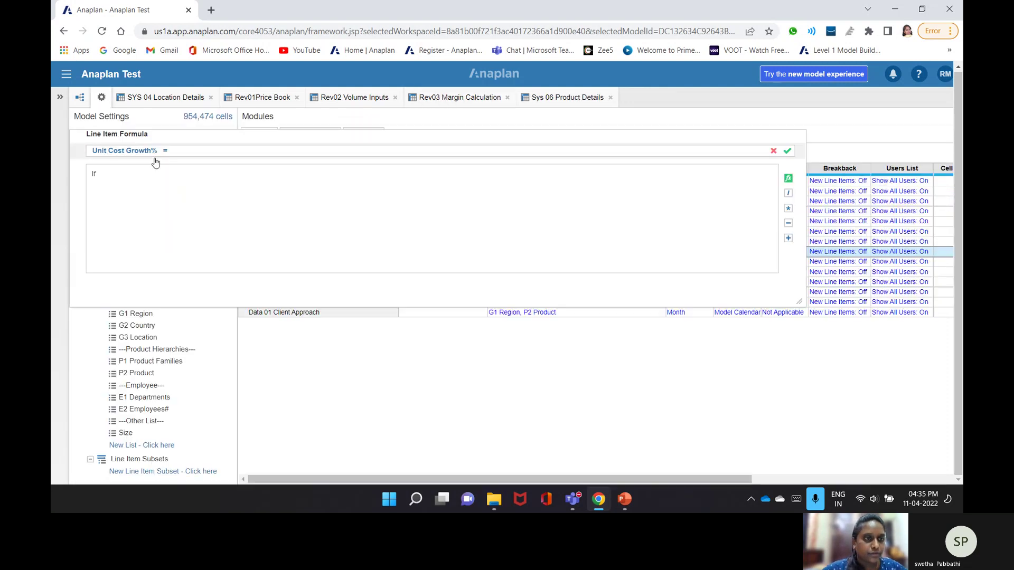
left_click(277, 284)
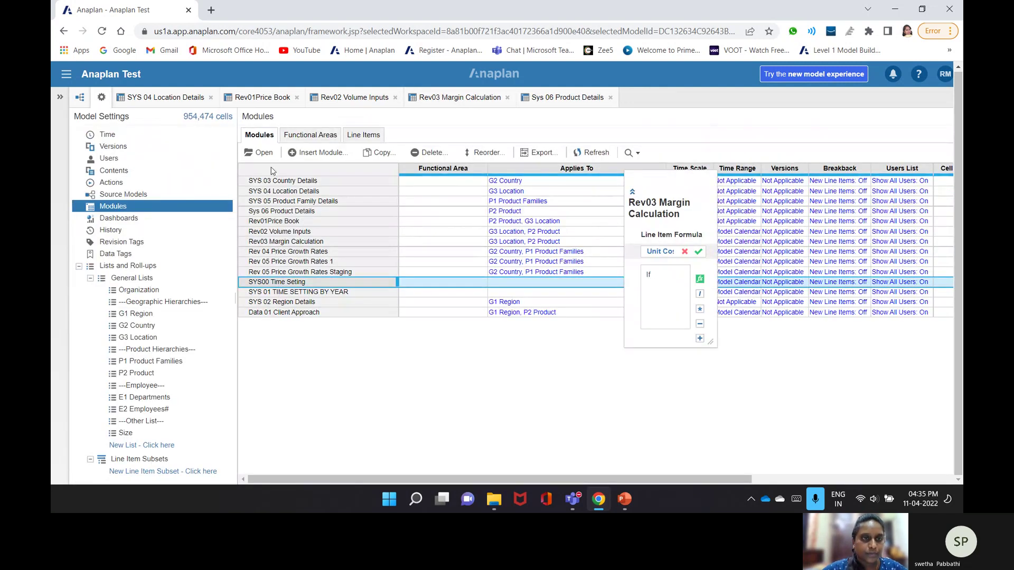
left_click(262, 155)
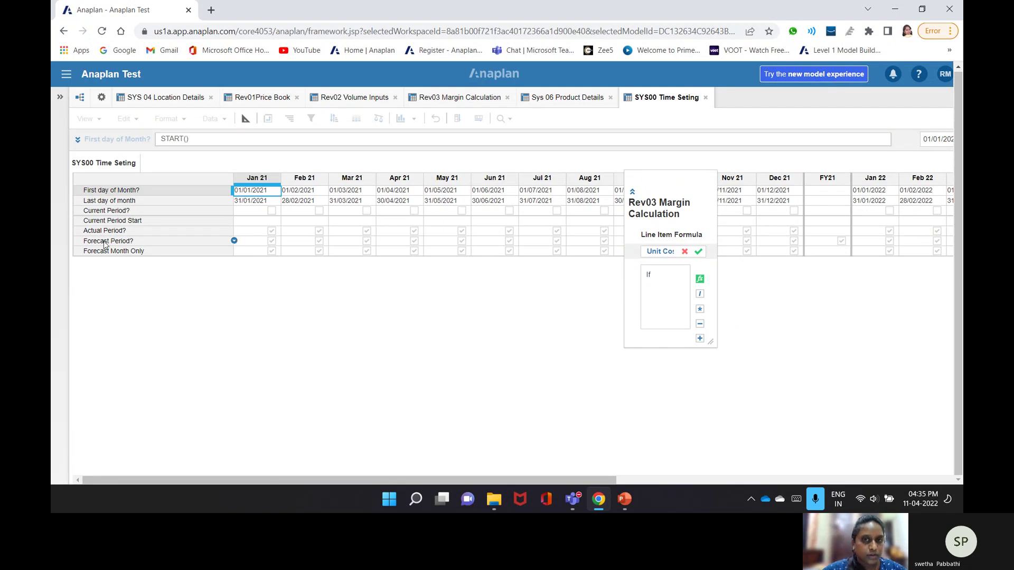
left_click(105, 241)
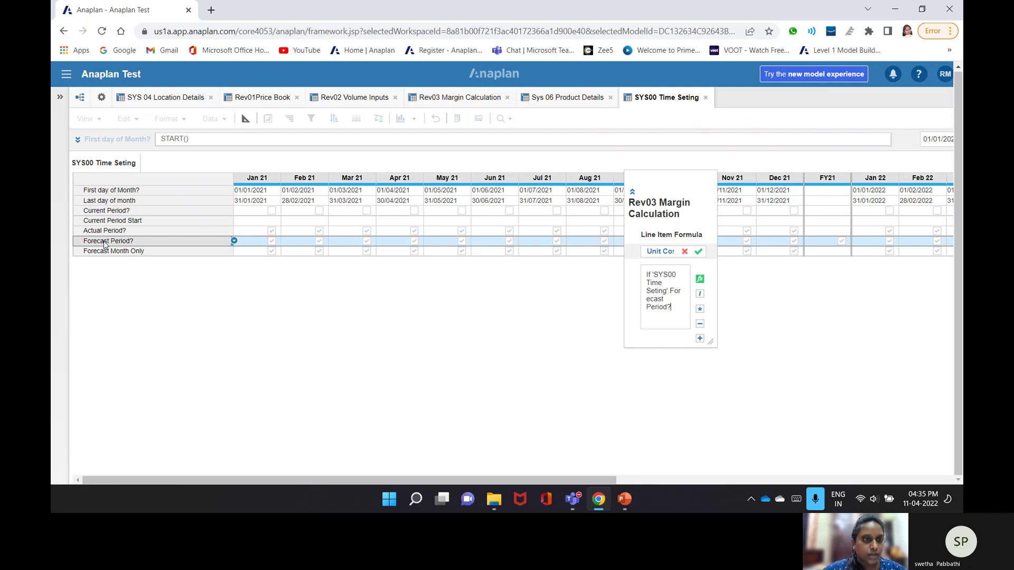
- Continue with THEN YEARVALUE() referencing Rev 05 Price Growth Rates Staging's Unit Price
type("then")
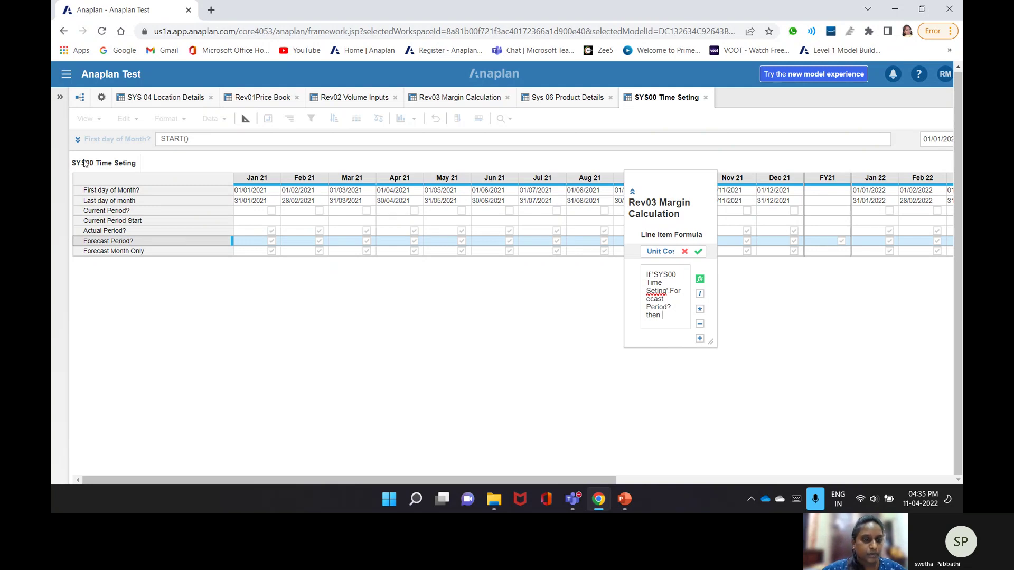
type("Yearvalue")
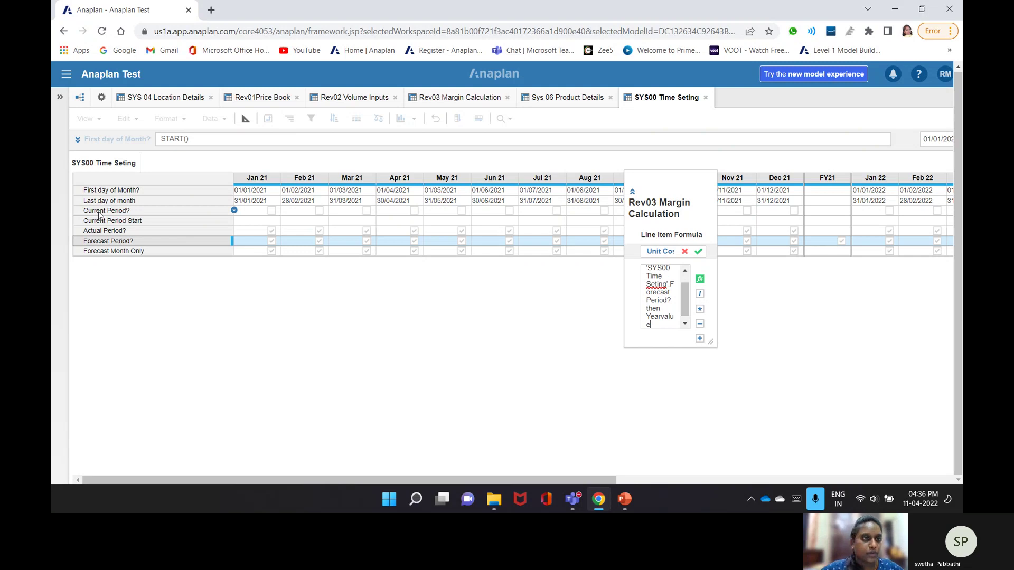
type("()")
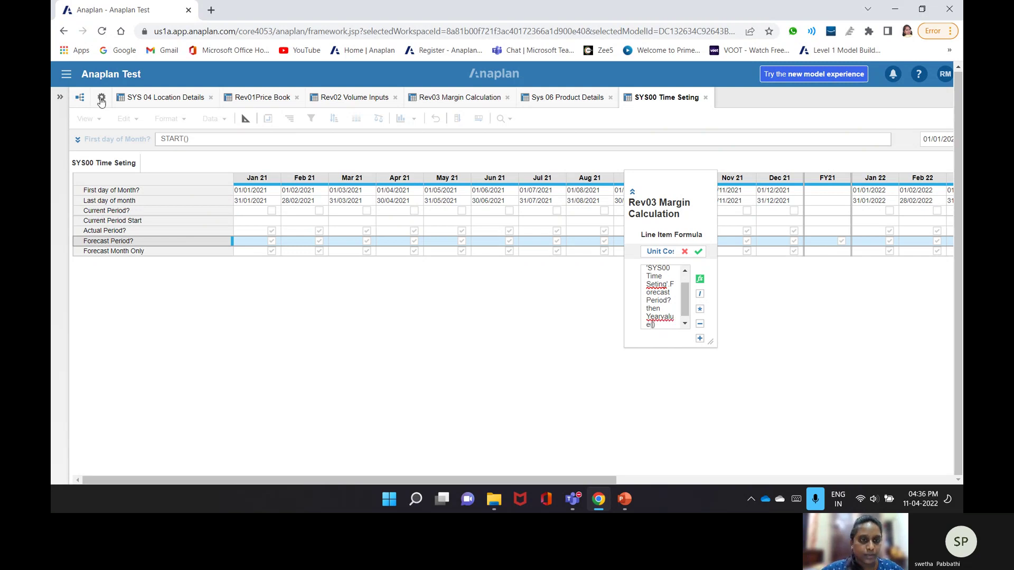
left_click(101, 102)
left_click(265, 154)
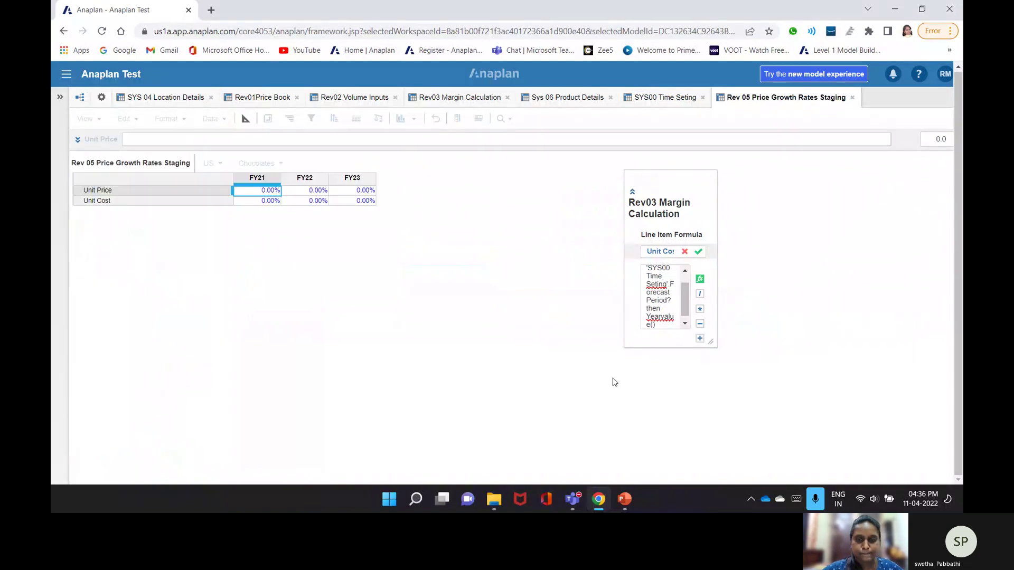
left_click(132, 190)
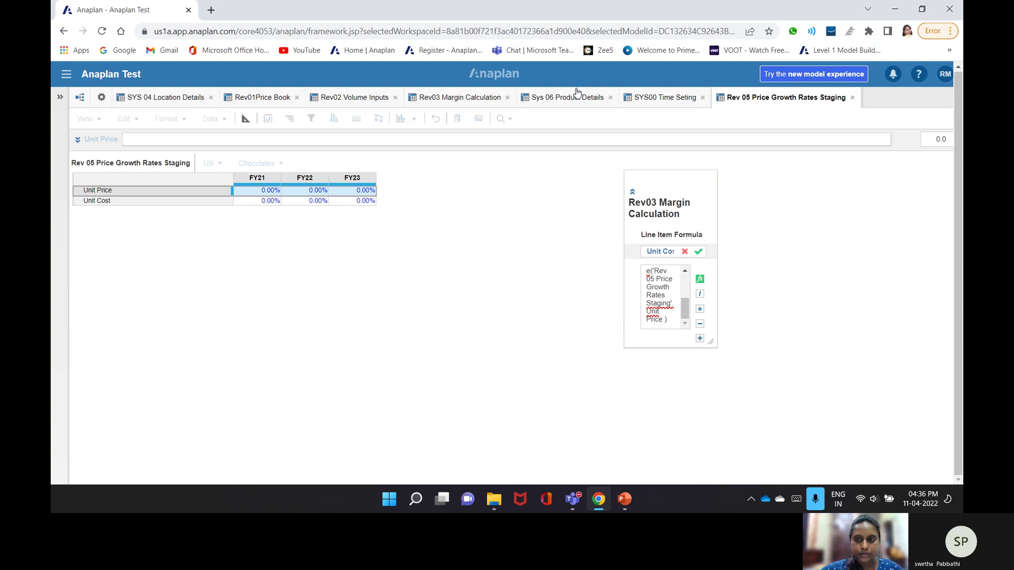
left_click_drag(650, 270, 662, 325)
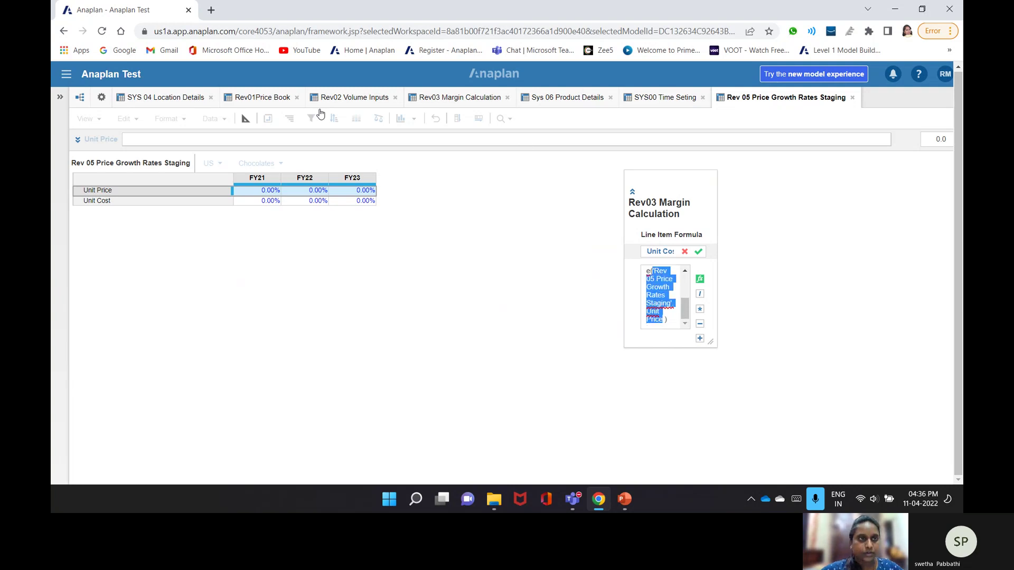
left_click(100, 101)
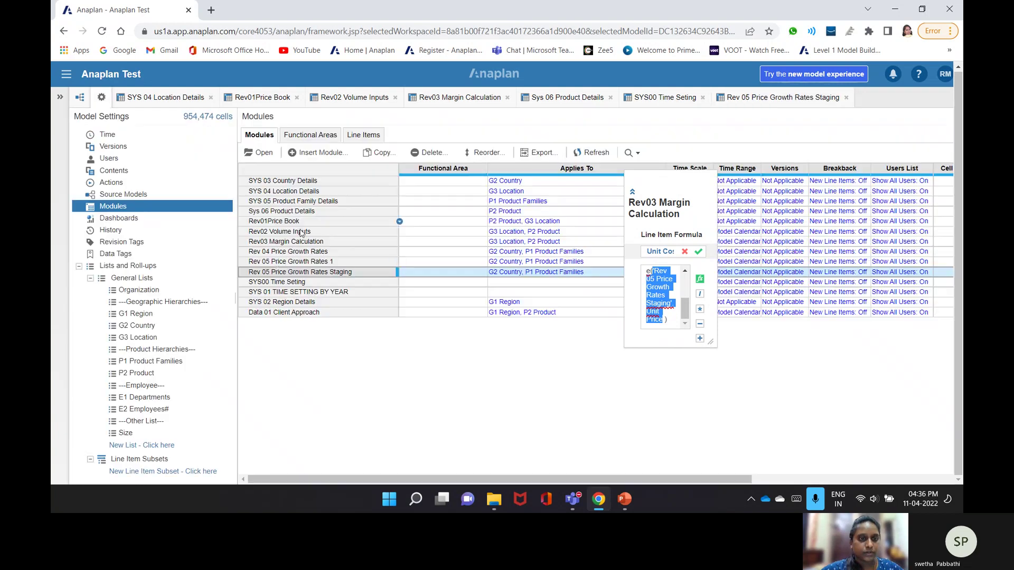
- Point the Unit Cost Growth% formula at Rev 05 Price Growth Rates 1's Unit Price %
double_click(277, 262)
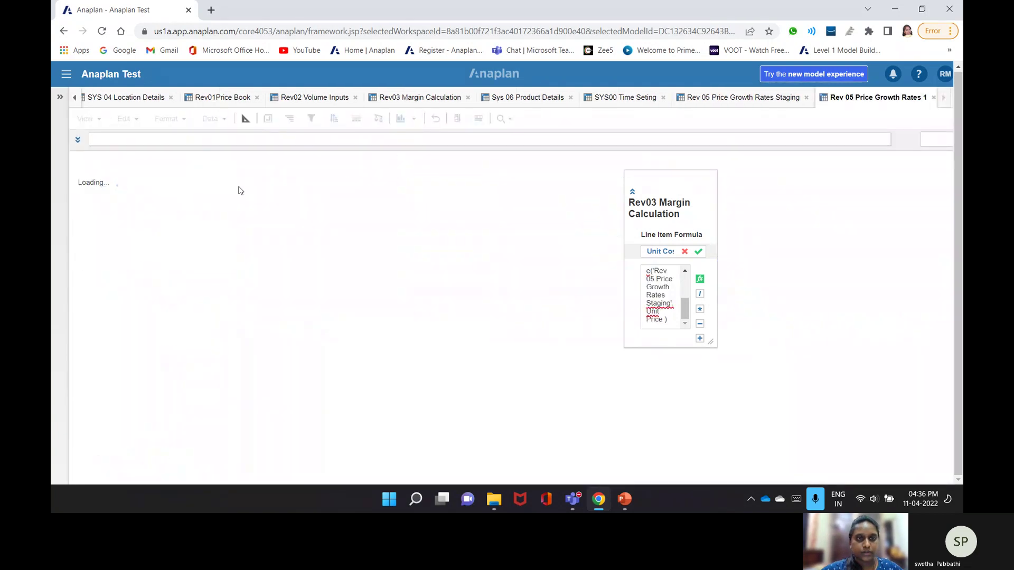
left_click(167, 192)
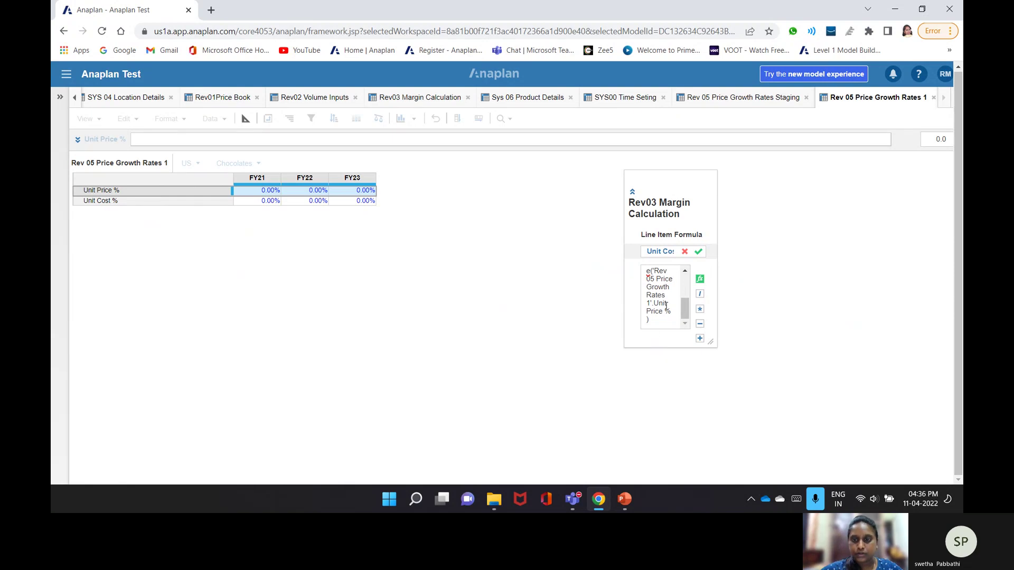
scroll(664, 308, "up", 2)
scroll(664, 308, "up", 1)
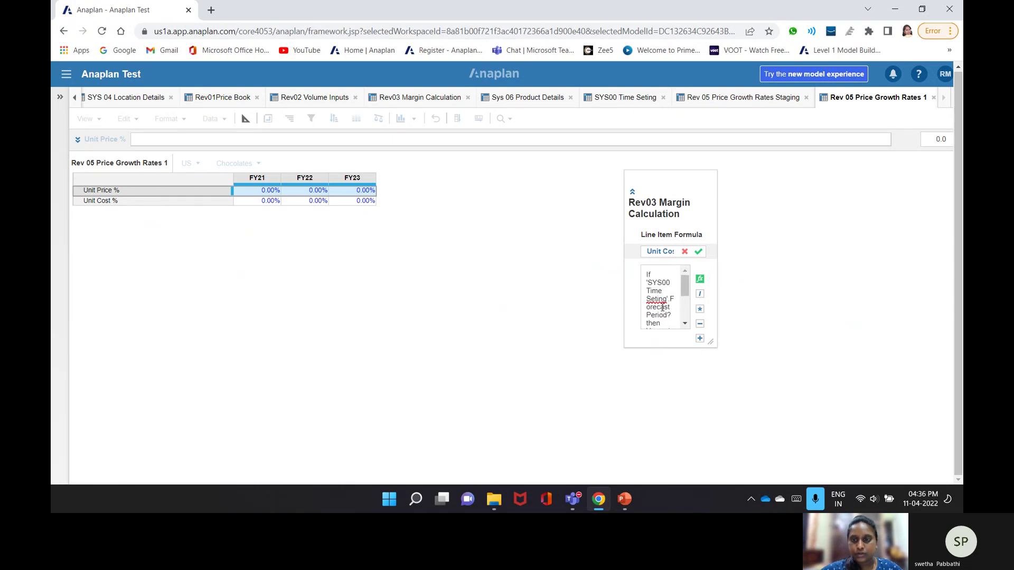
scroll(663, 308, "down", 2)
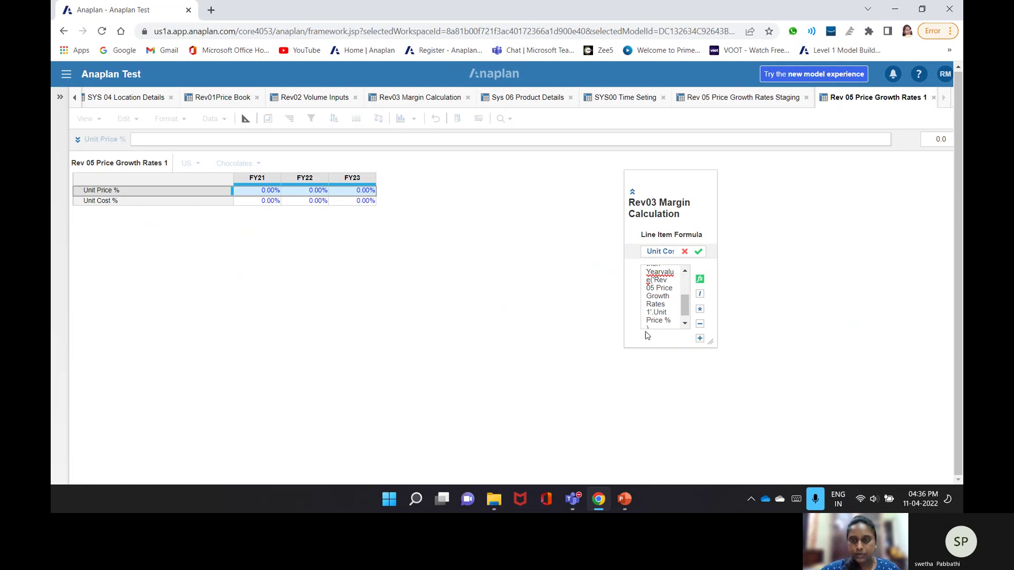
scroll(652, 324, "down", 1)
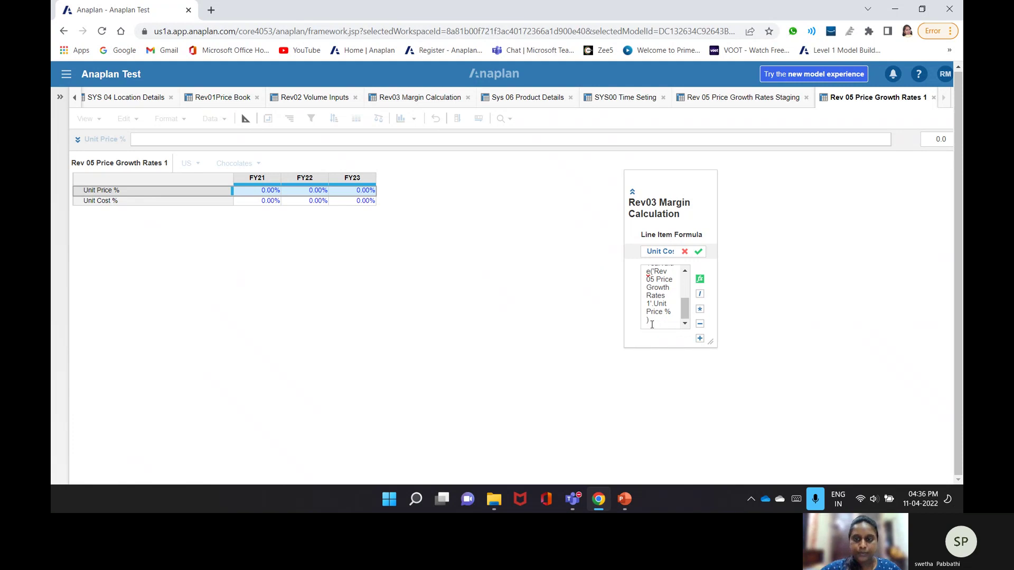
- Append 'Else 0' and commit; dismiss both level-mismatch errors, then go to Rev03 Margin Calculation
type("Else 0")
key("Return")
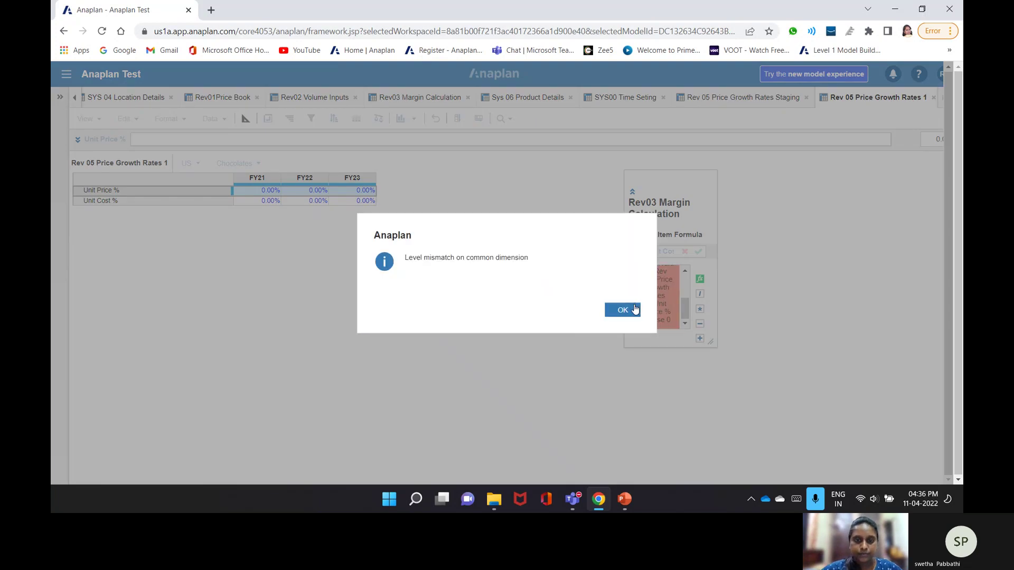
left_click(635, 311)
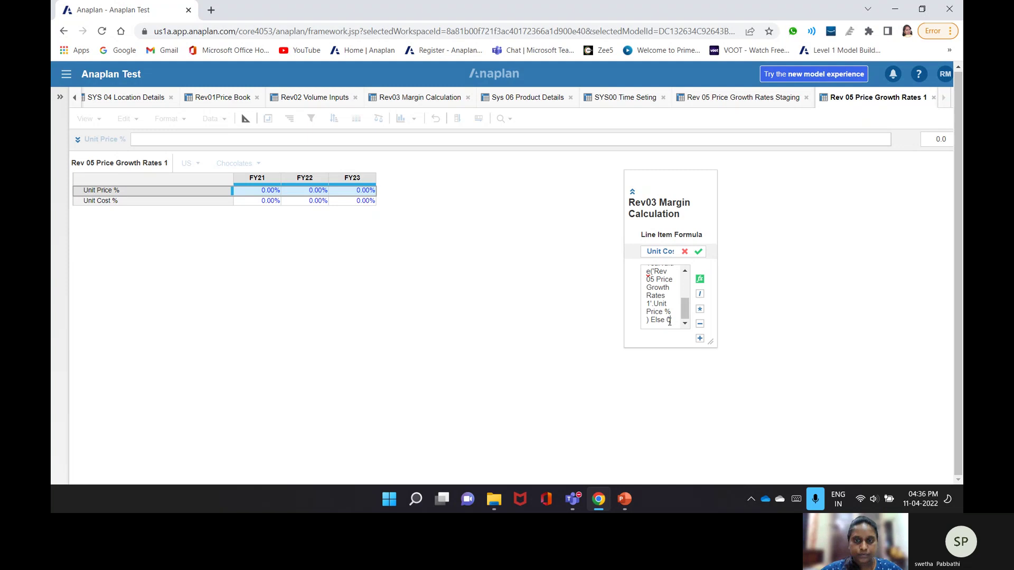
scroll(654, 310, "up", 1)
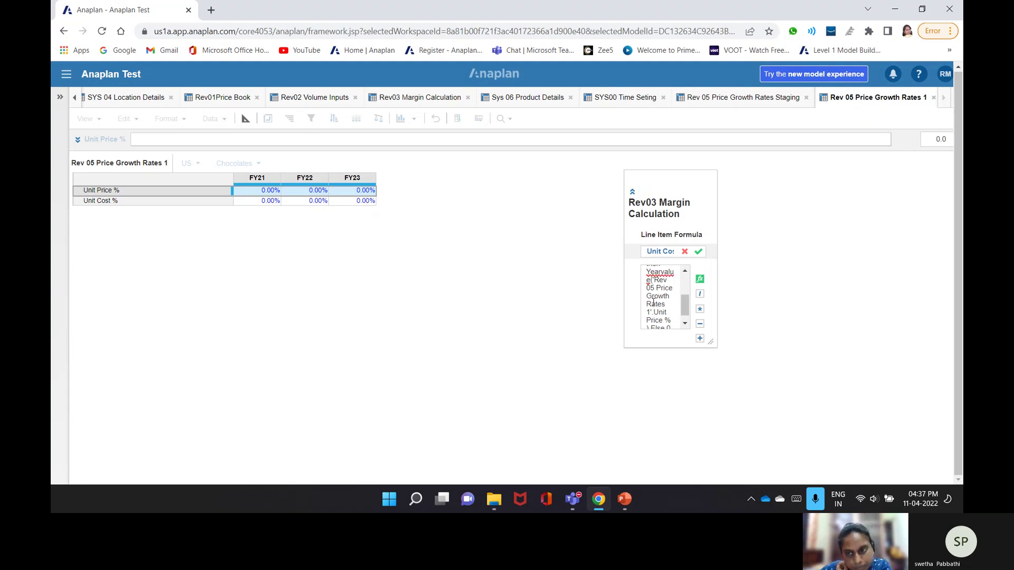
scroll(658, 309, "down", 1)
scroll(662, 316, "up", 5)
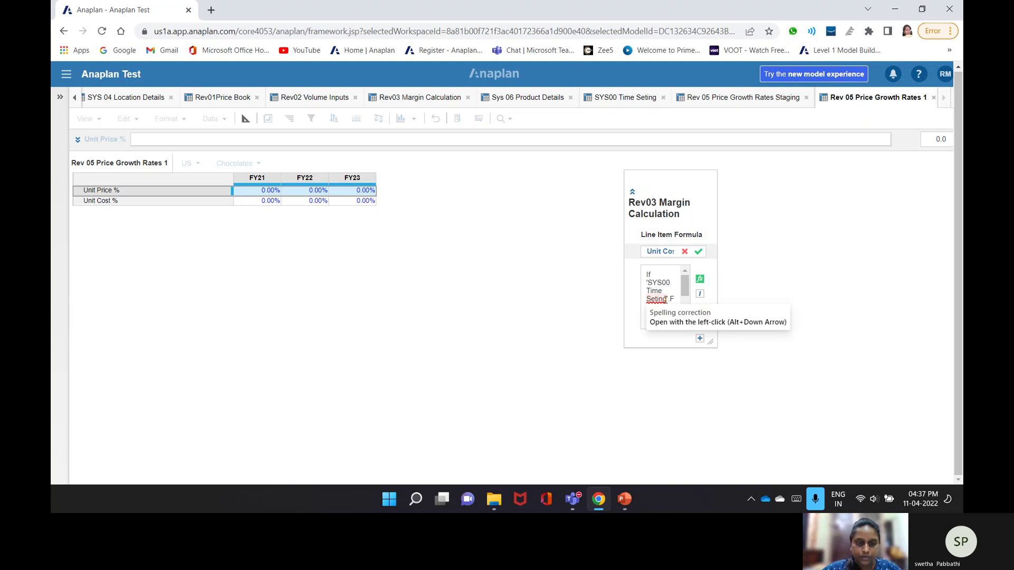
scroll(648, 317, "down", 3)
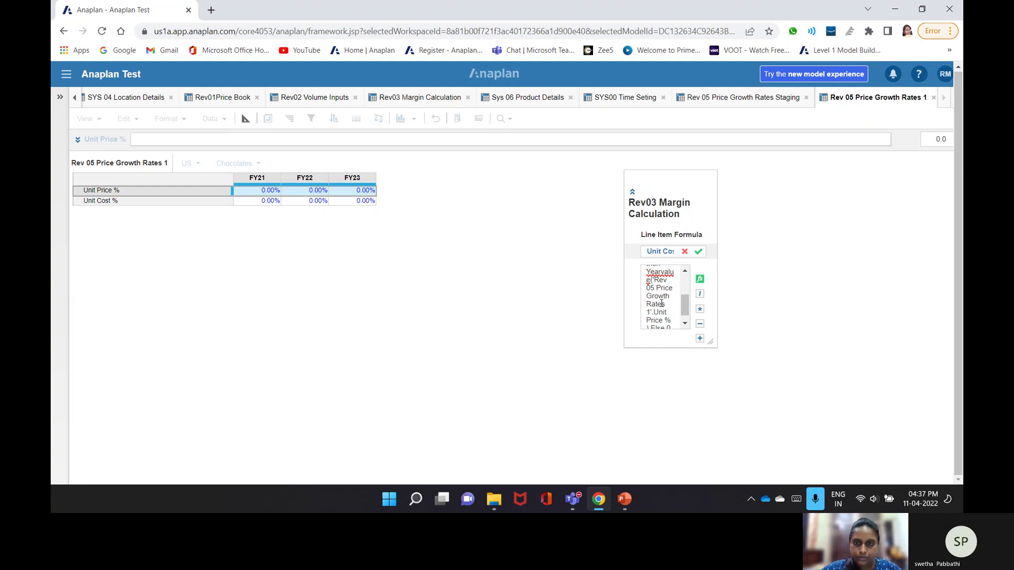
scroll(659, 311, "down", 1)
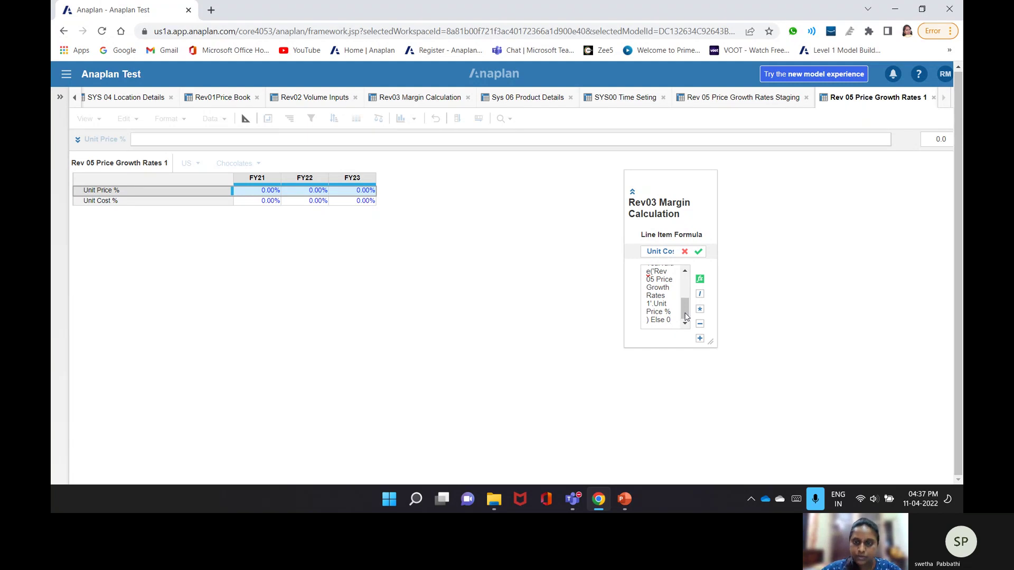
left_click(699, 251)
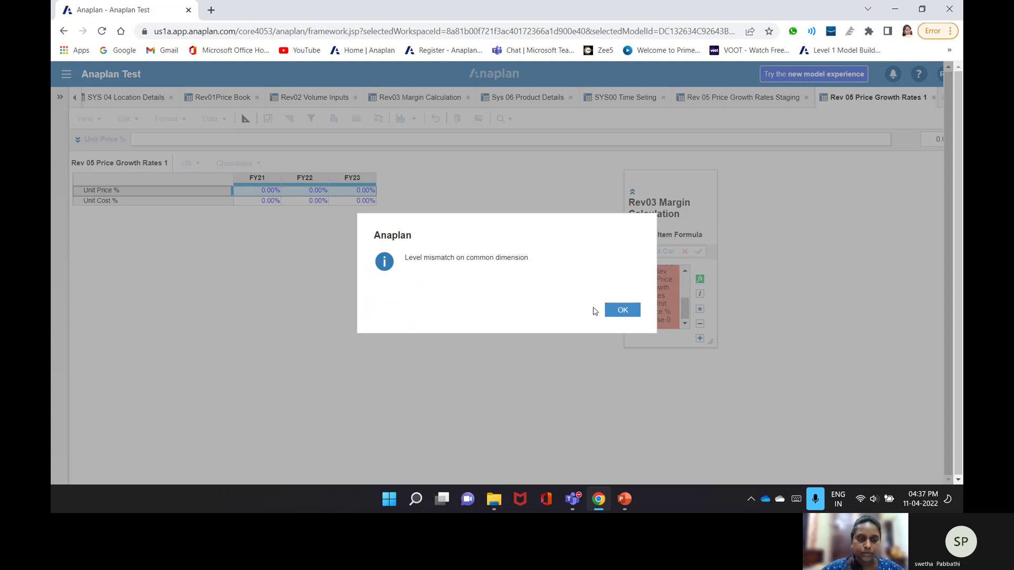
left_click(622, 310)
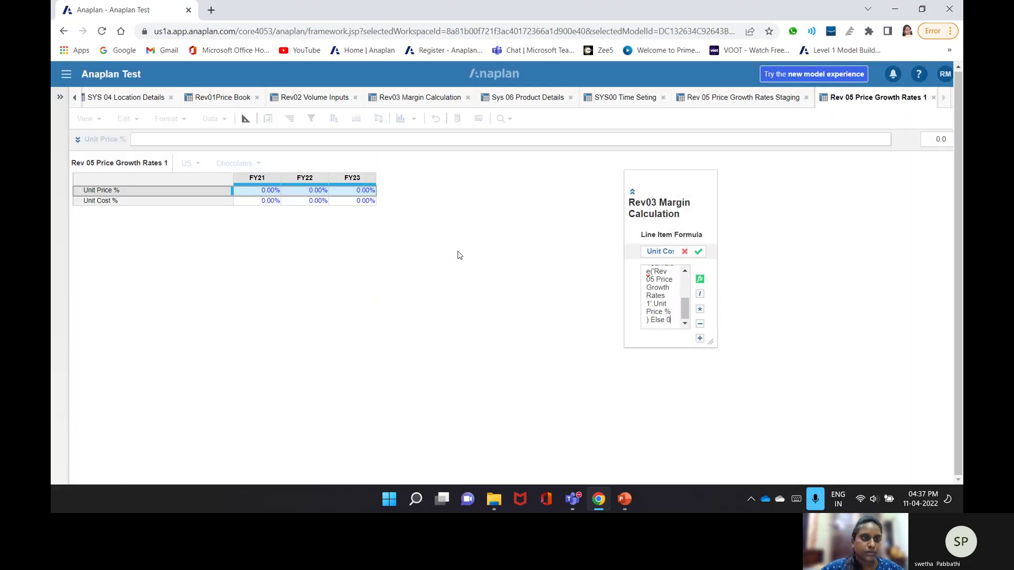
left_click(410, 100)
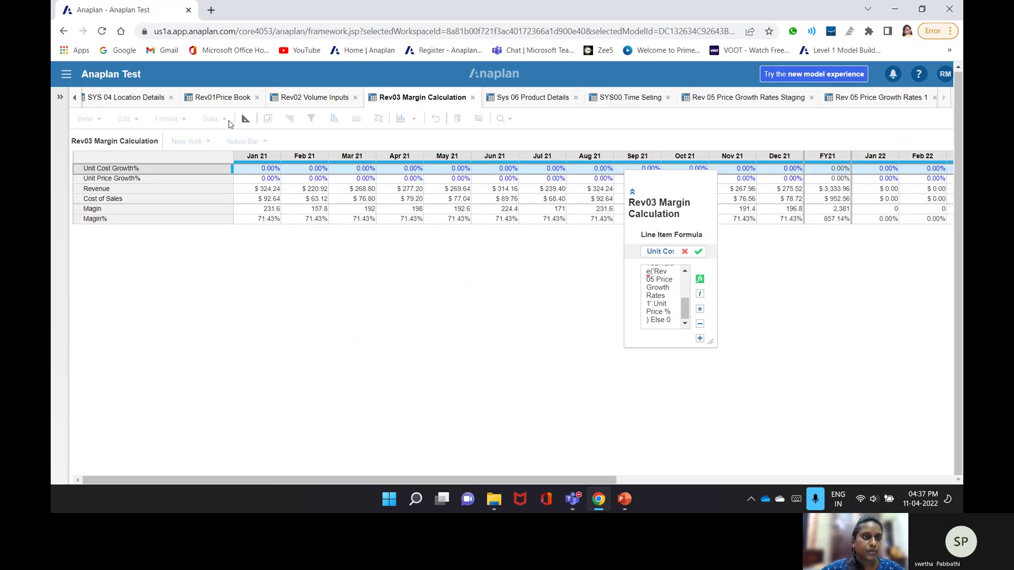
- In Blueprint, discard the unfinished Unit Cost edit and begin adding a growth term to Revenue
left_click(246, 119)
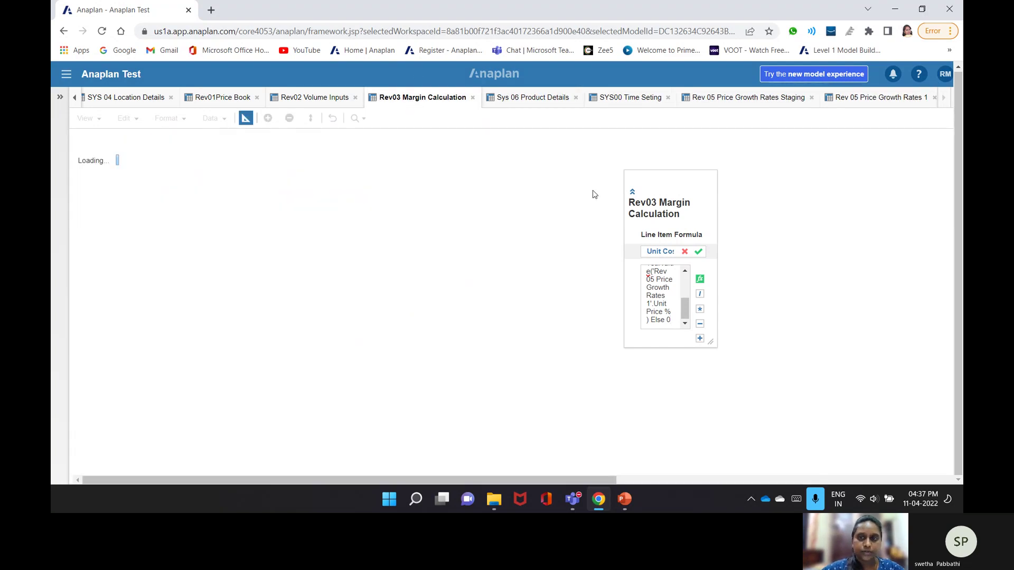
left_click(684, 252)
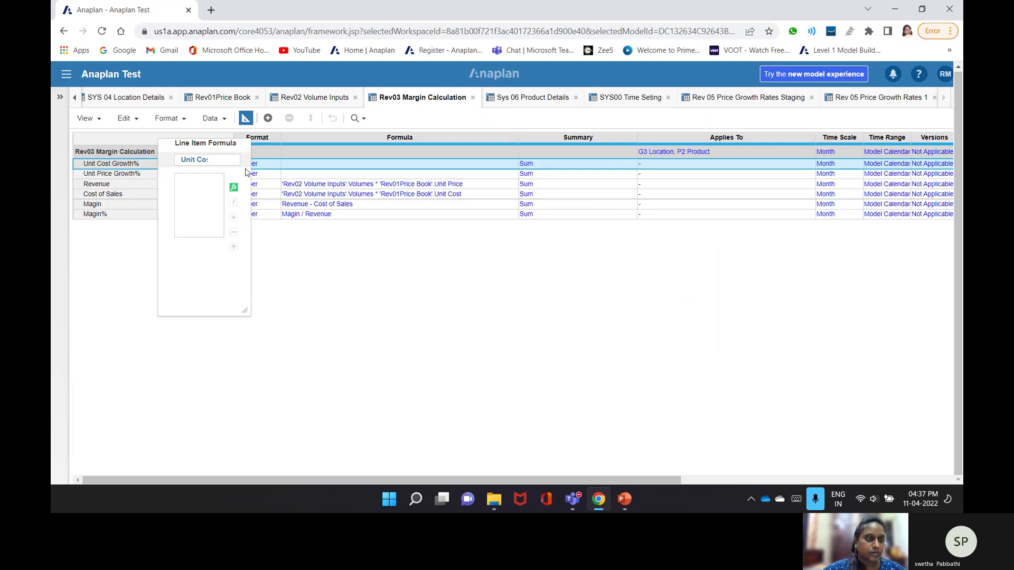
left_click(316, 184)
double_click(470, 226)
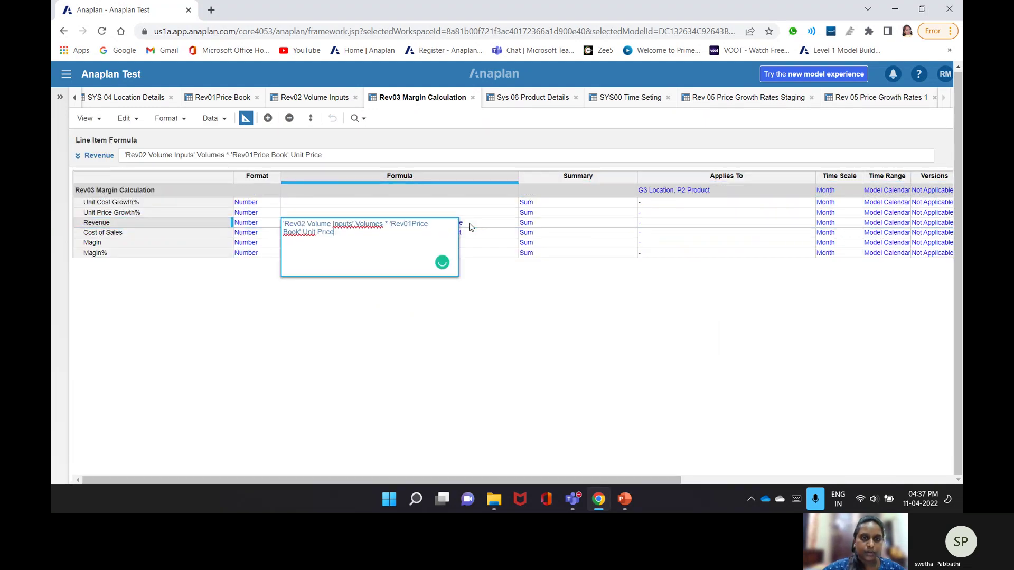
type("(")
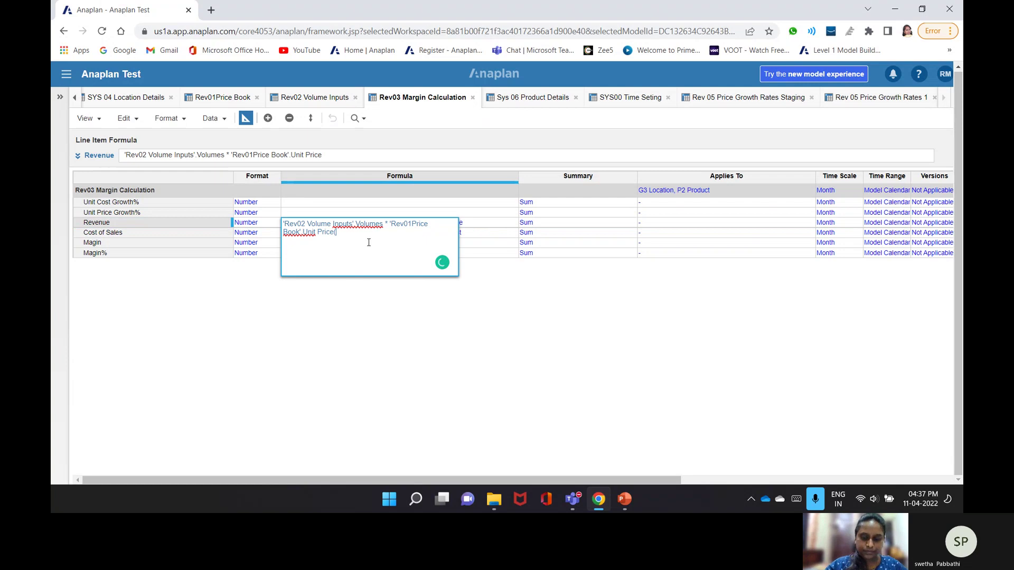
type("1)")
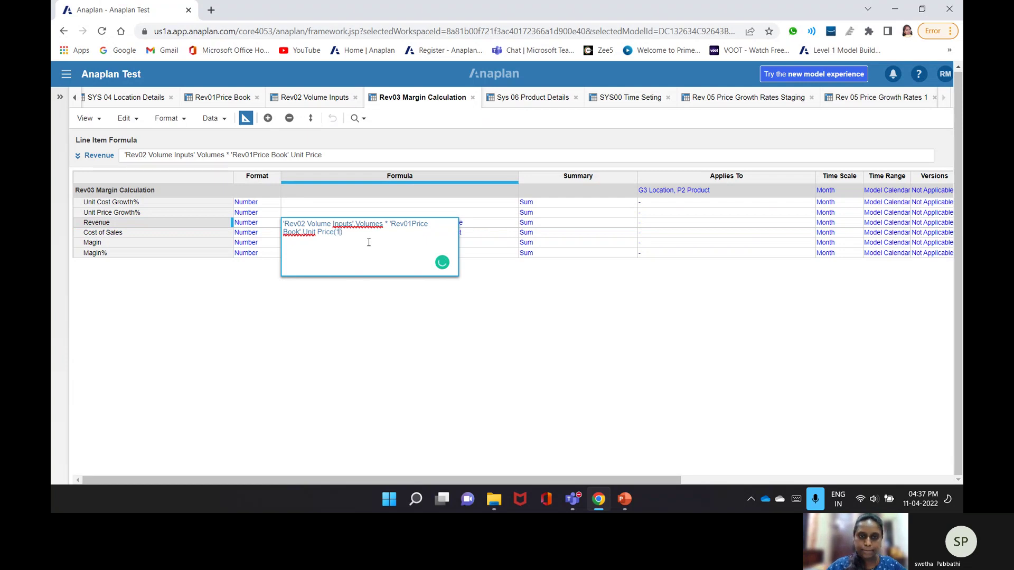
type("+")
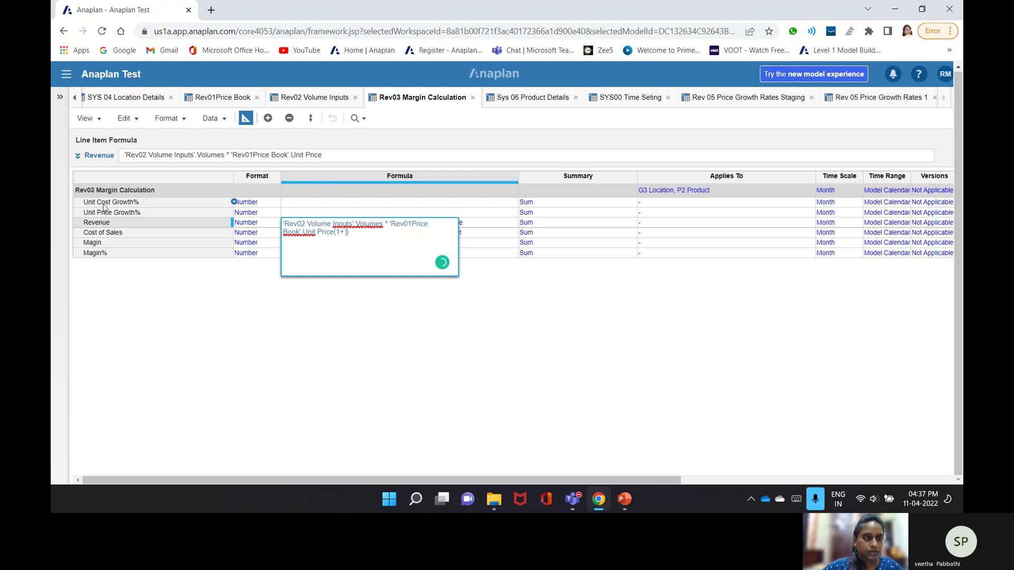
left_click(104, 206)
key("Down")
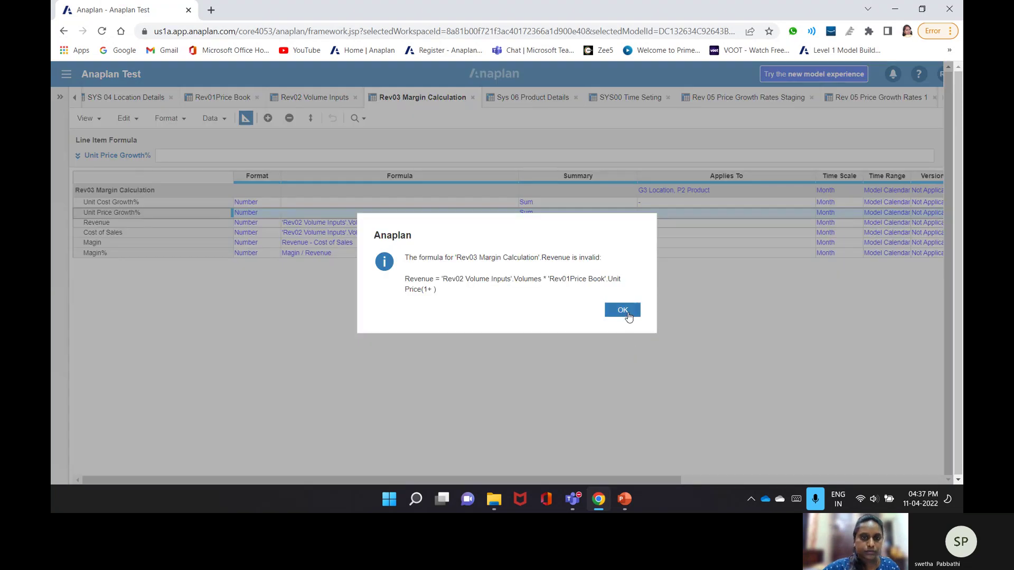
- Rebuild Revenue's formula to include (1 + Unit Price Growth%)
left_click(623, 311)
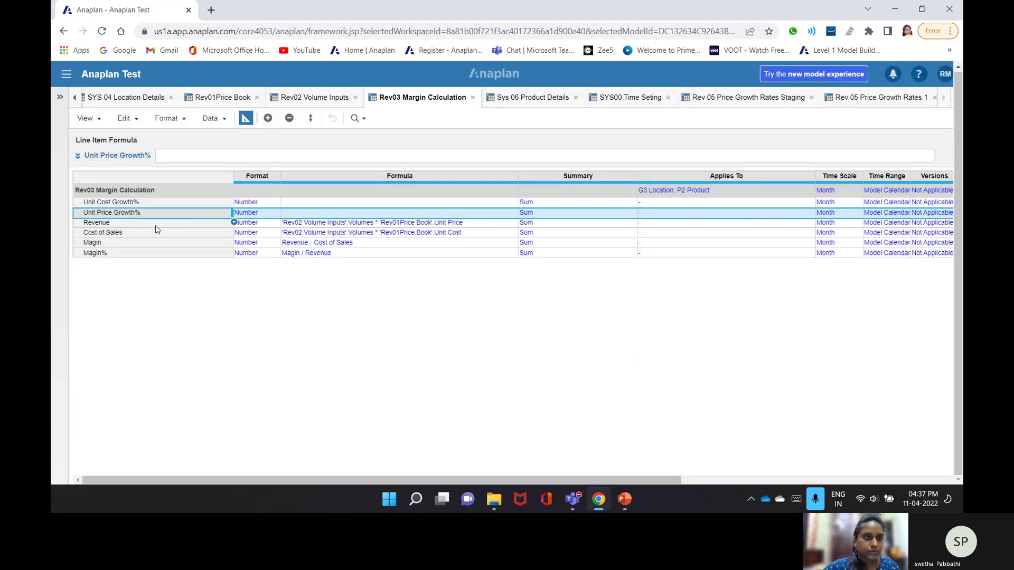
key("Down")
left_click_drag(304, 154, 334, 153)
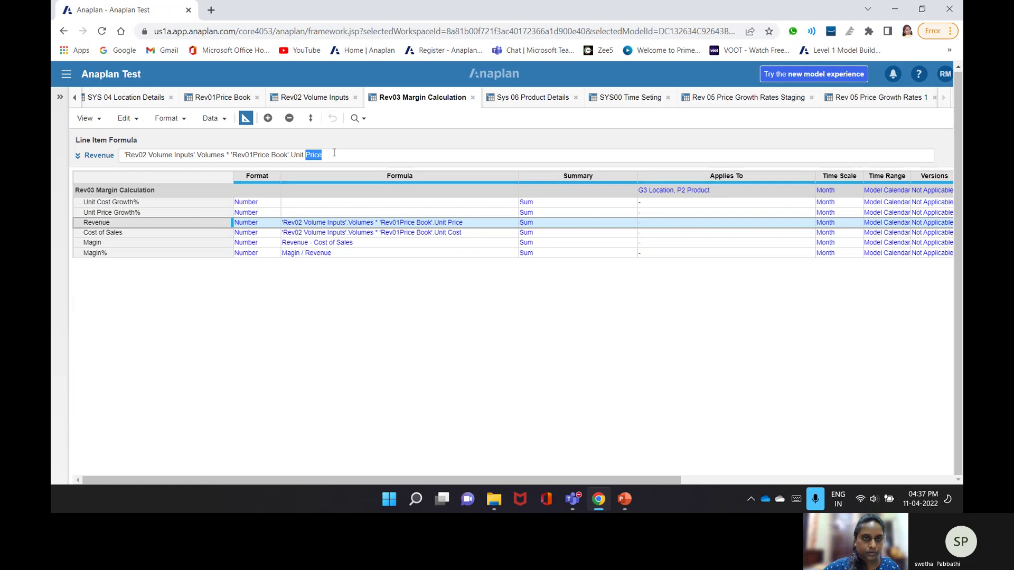
left_click(334, 153)
type("90")
key("BackSpace")
key("BackSpace")
type("()")
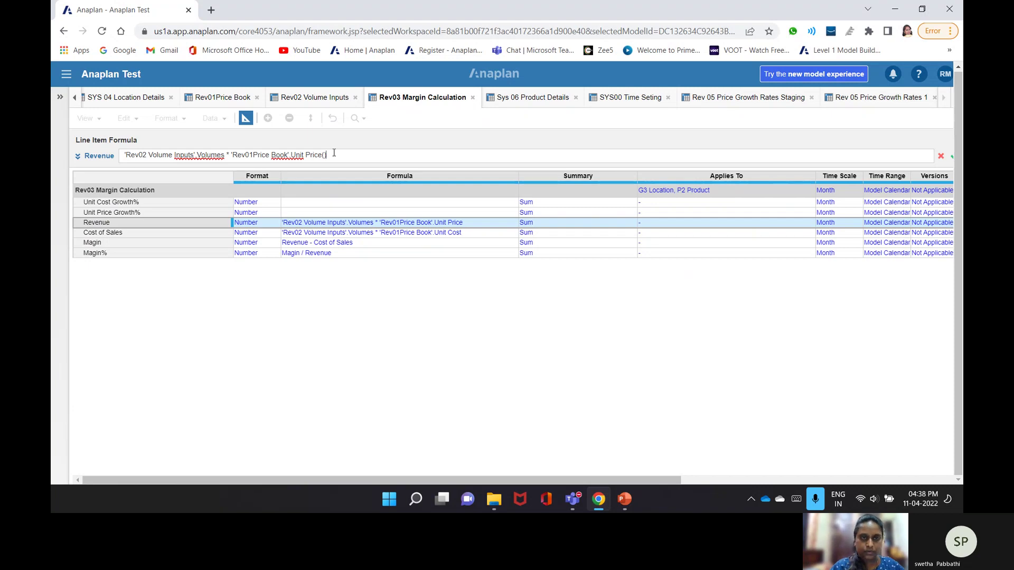
type("1+")
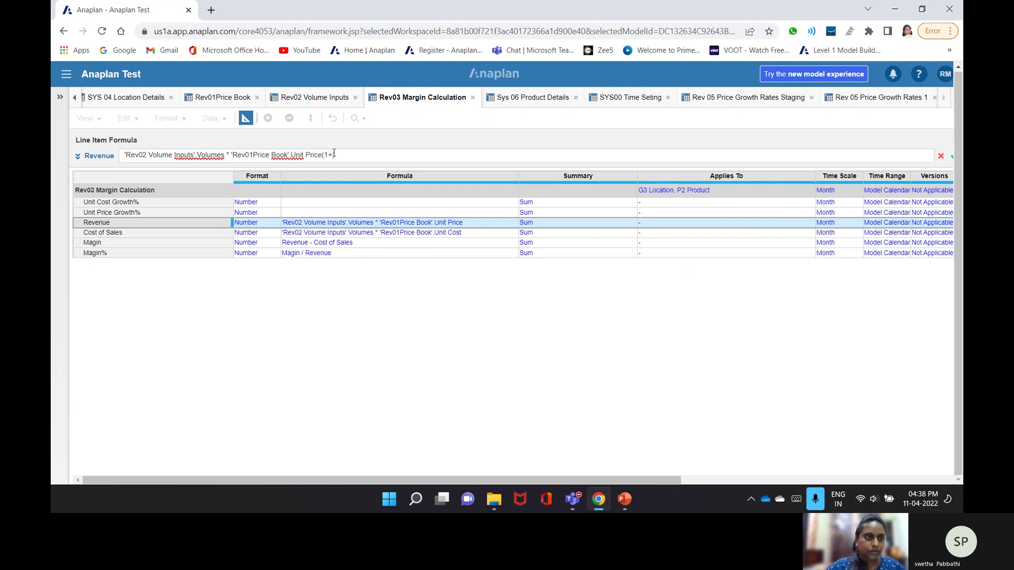
left_click(124, 214)
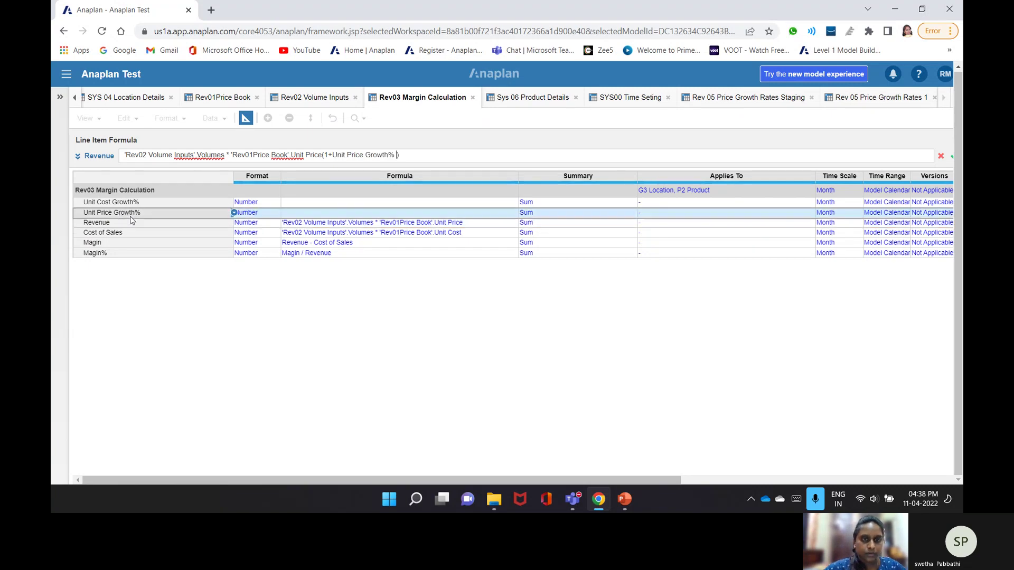
key("Return")
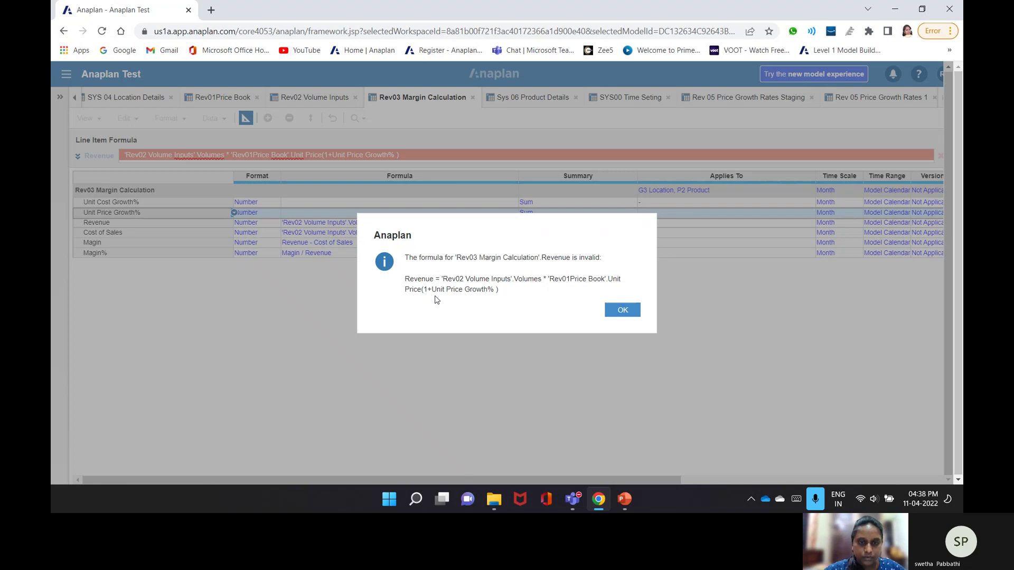
- Insert the missing * so Revenue multiplies Unit Price by (1 + Unit Price Growth%)
left_click(615, 312)
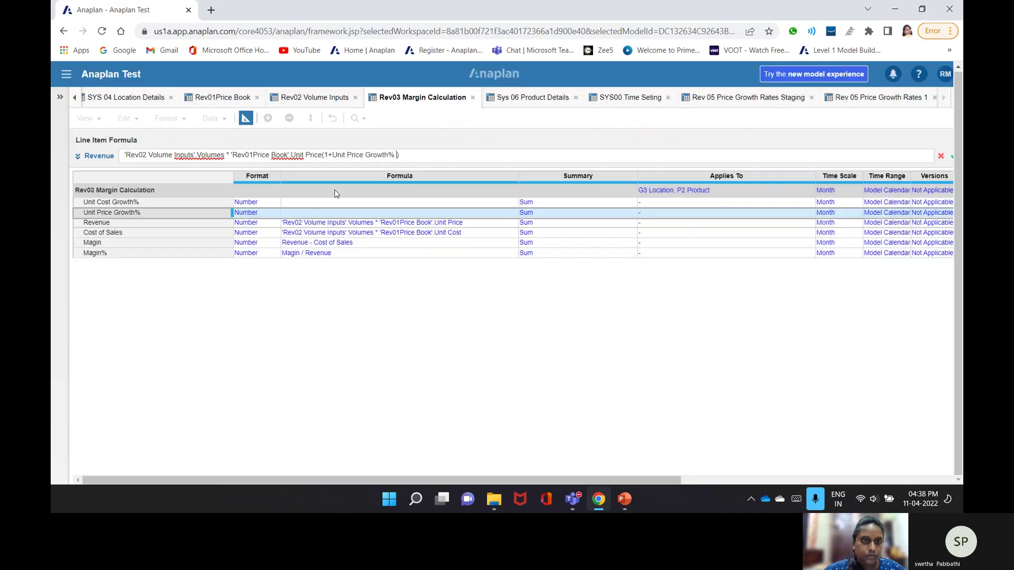
left_click(323, 156)
type("*")
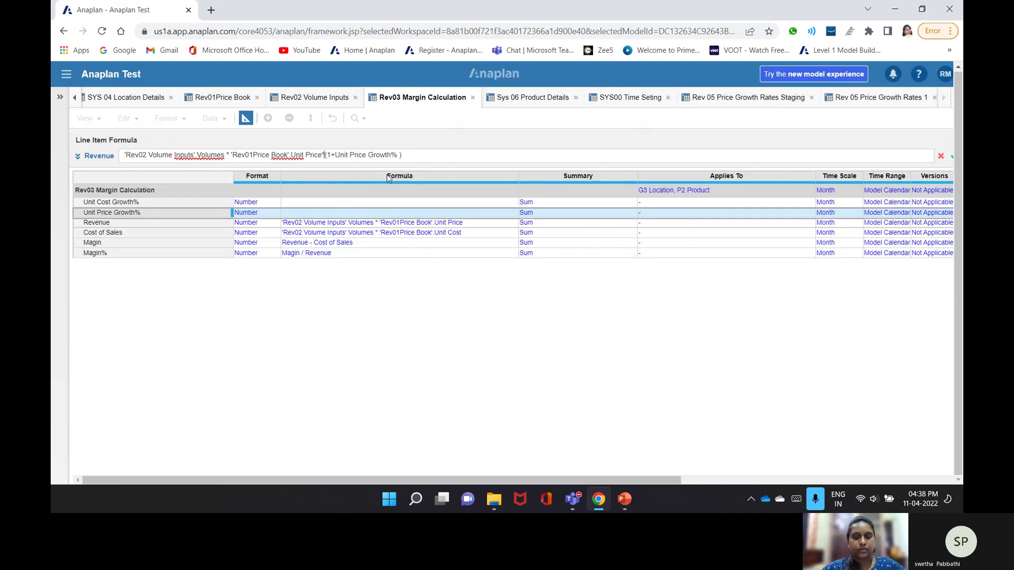
key("Return")
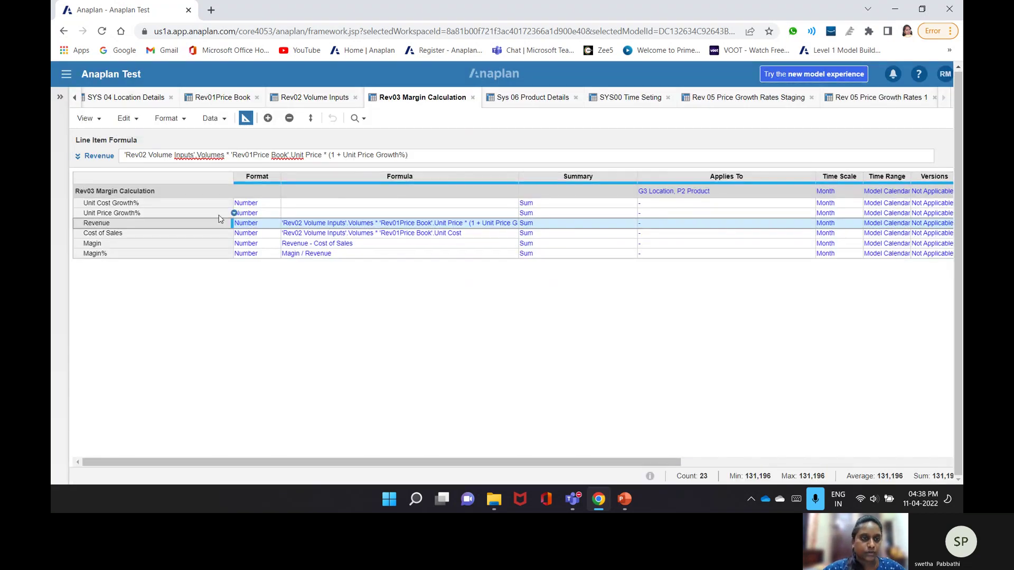
- Start extending Cost of Sales to multiply Unit Cost by (1 + Unit Cost Growth%)
left_click(249, 233)
double_click(328, 155)
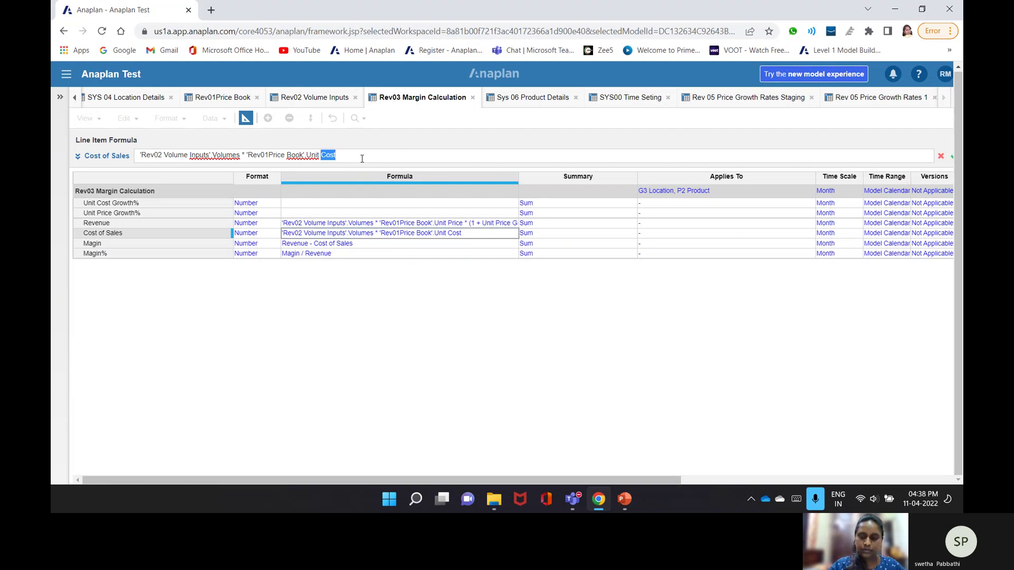
key("Right")
type("*")
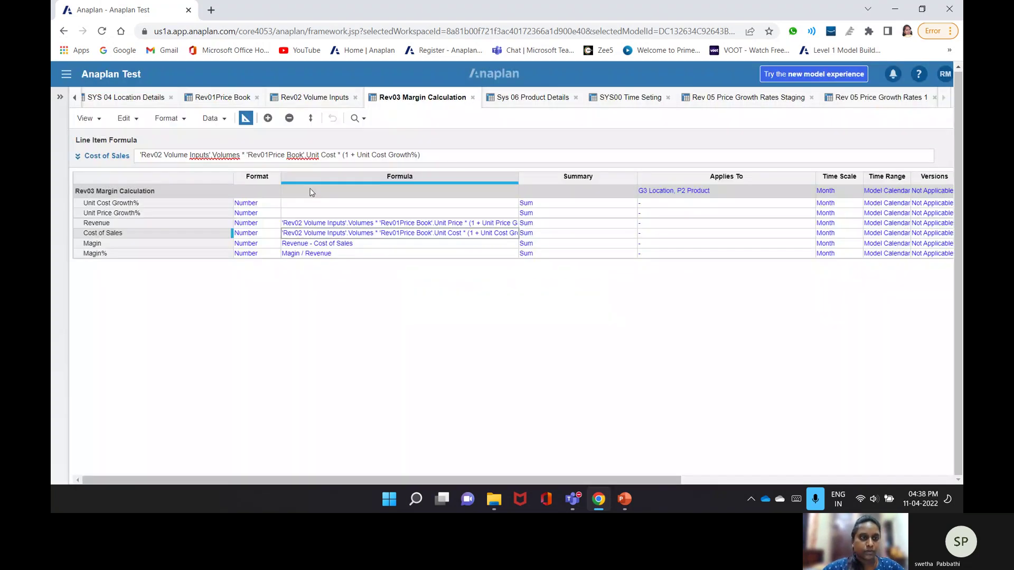
left_click(291, 214)
left_click(252, 155)
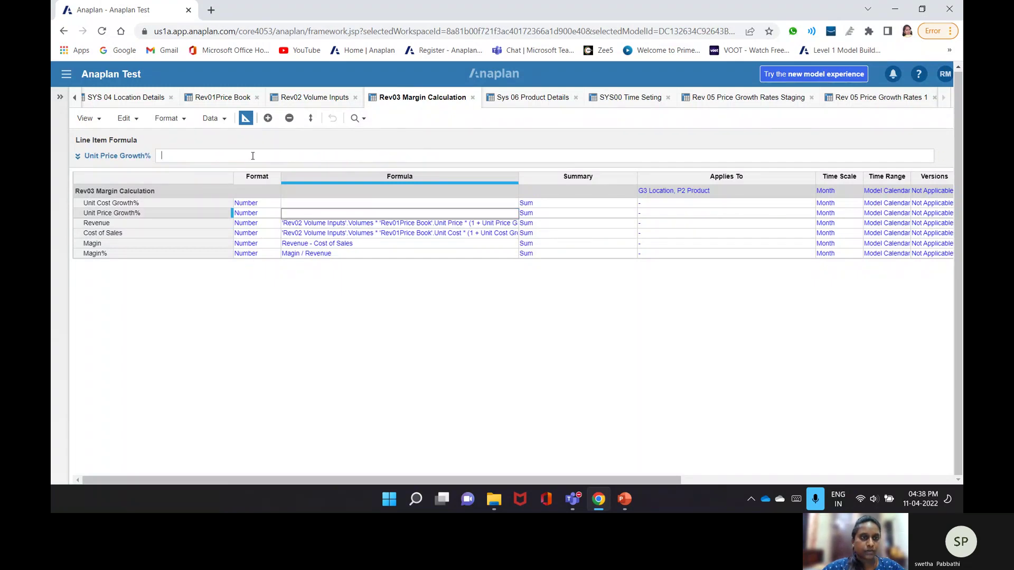
type("it")
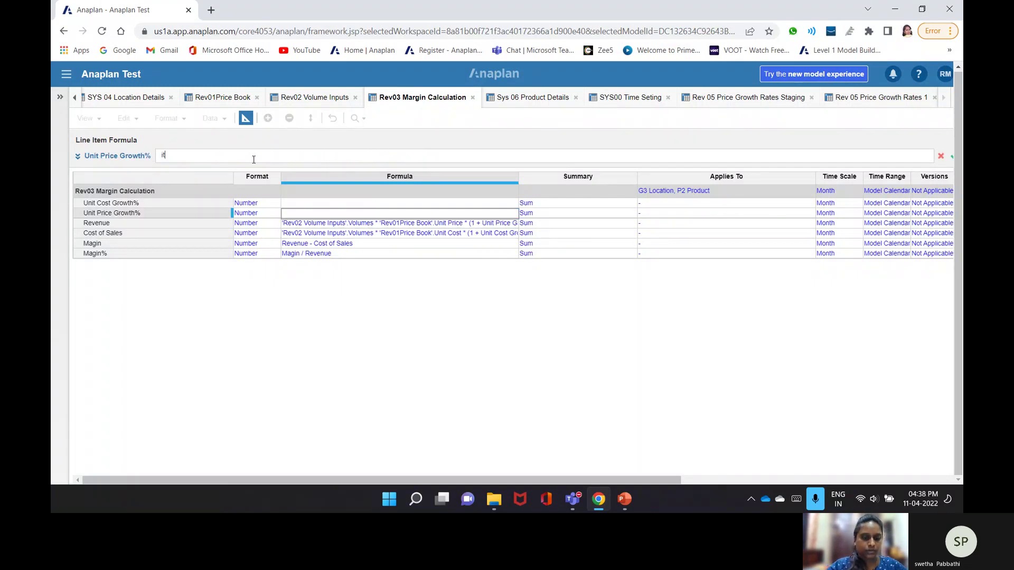
type("f")
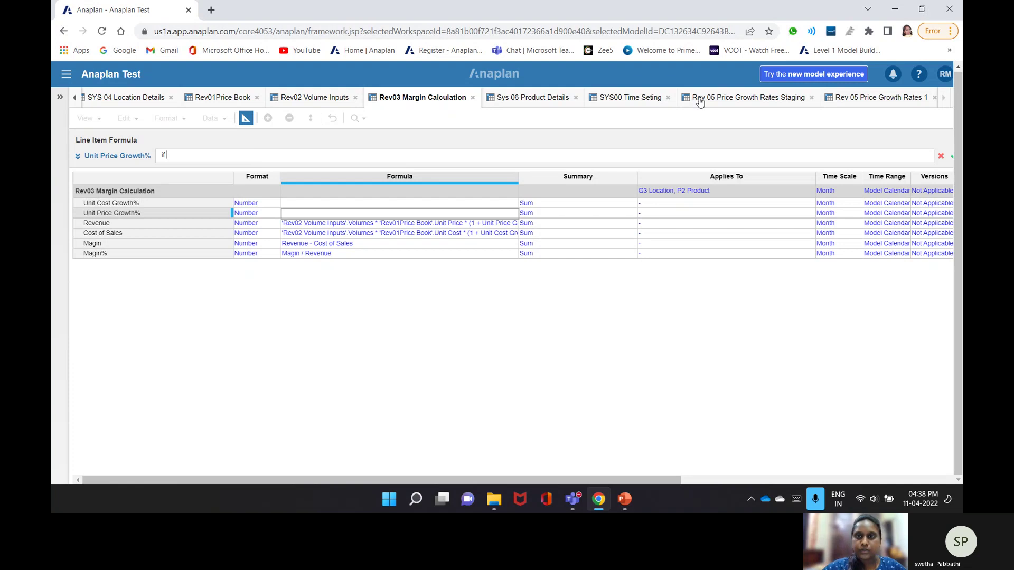
left_click(625, 98)
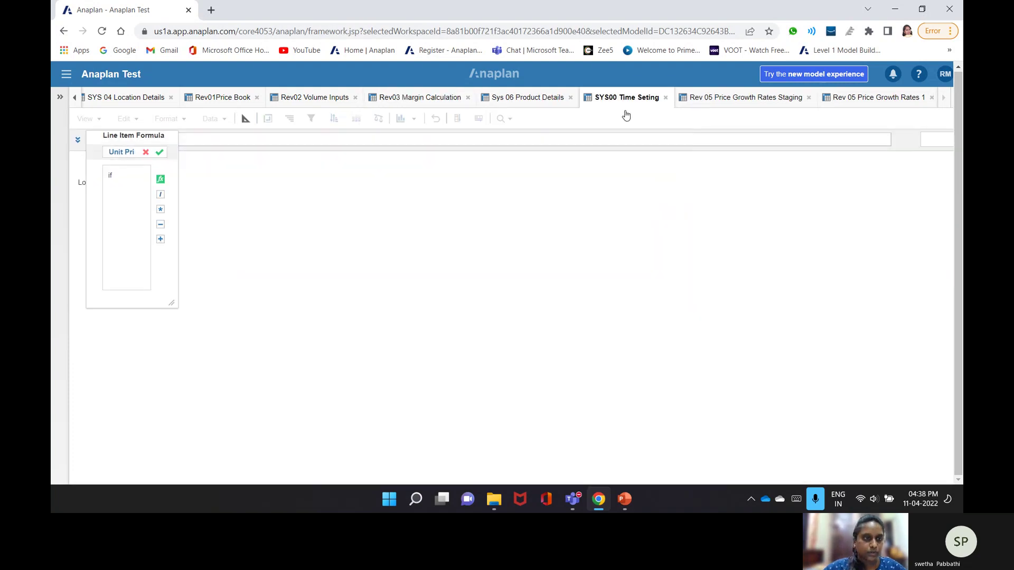
left_click(116, 242)
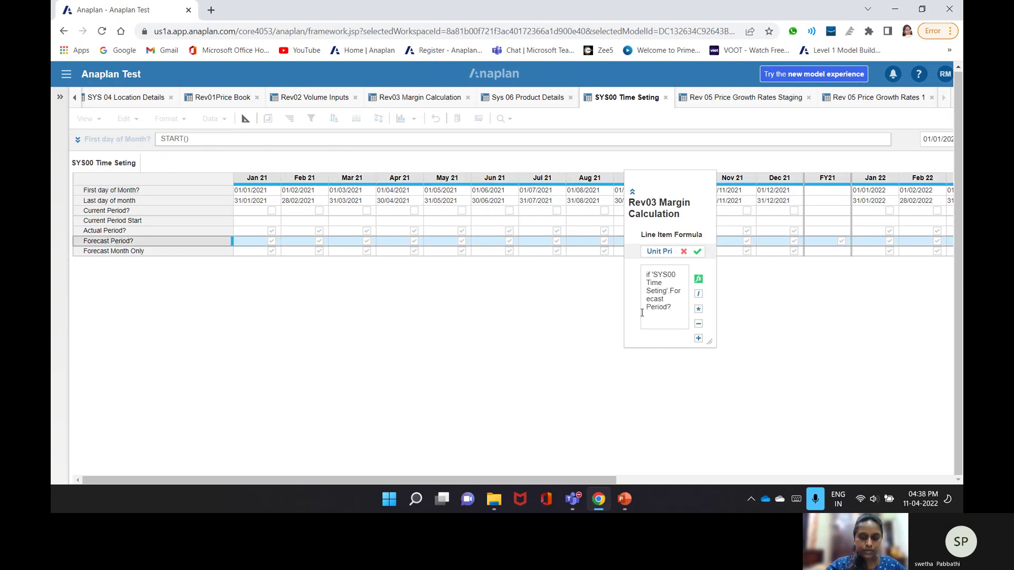
type("the Ye")
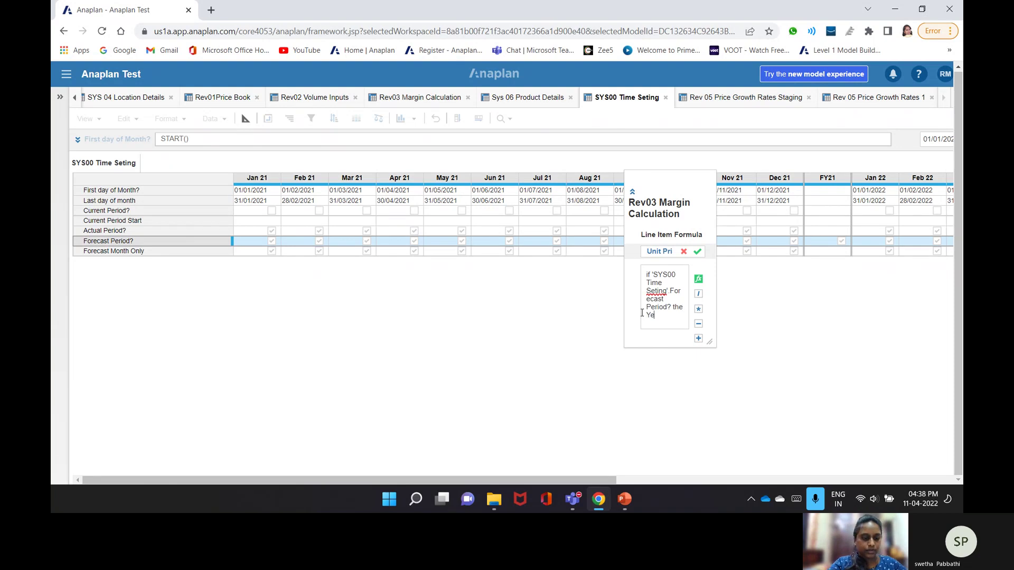
type("arvalue()")
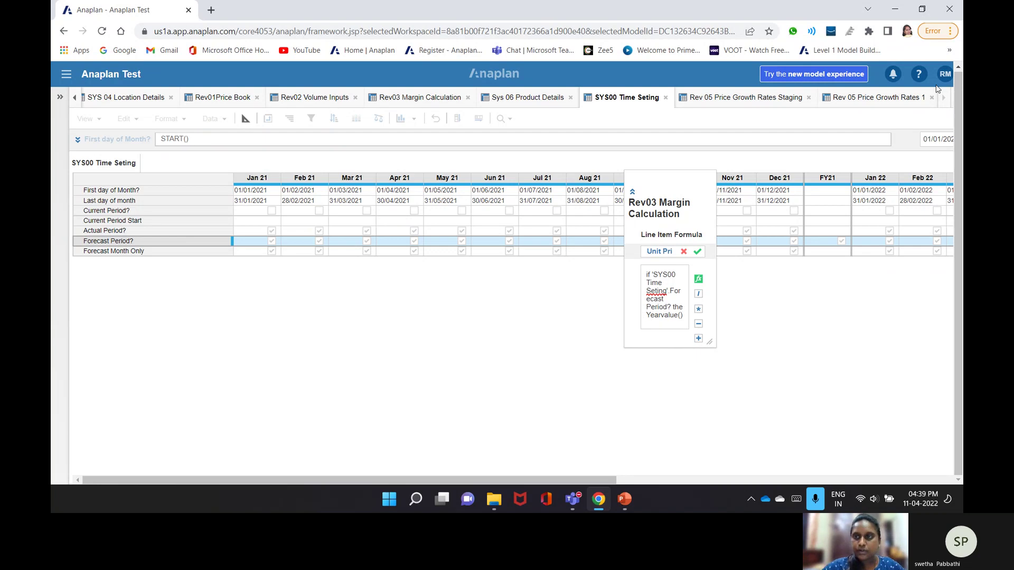
left_click(892, 97)
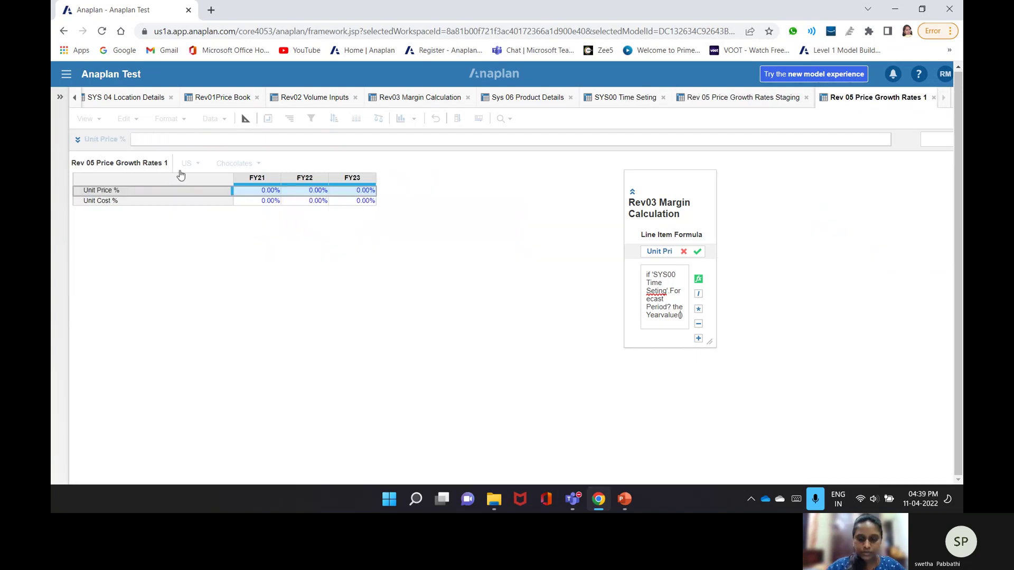
left_click(180, 191)
key("End")
type("el")
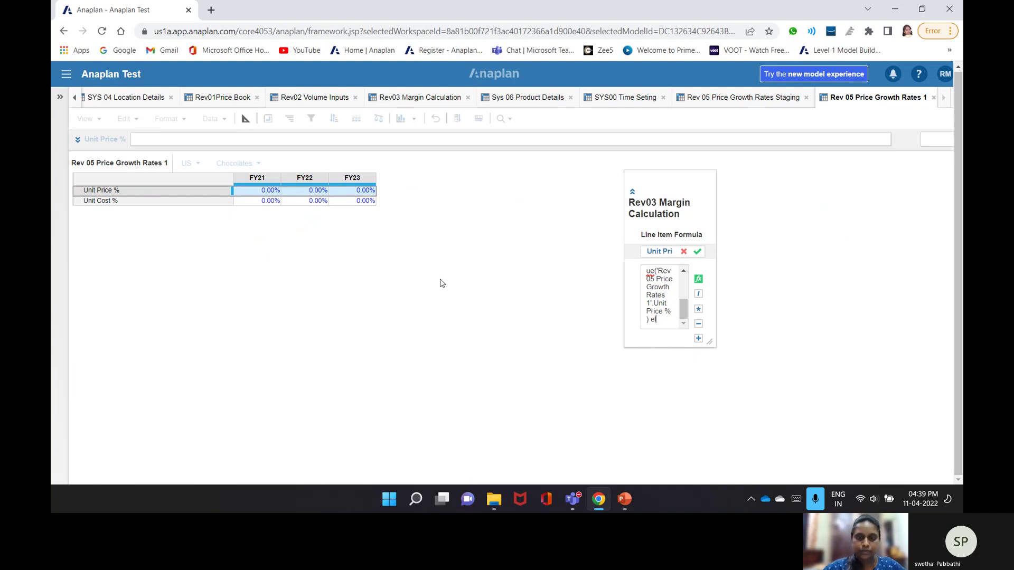
type("se 0")
key("Return")
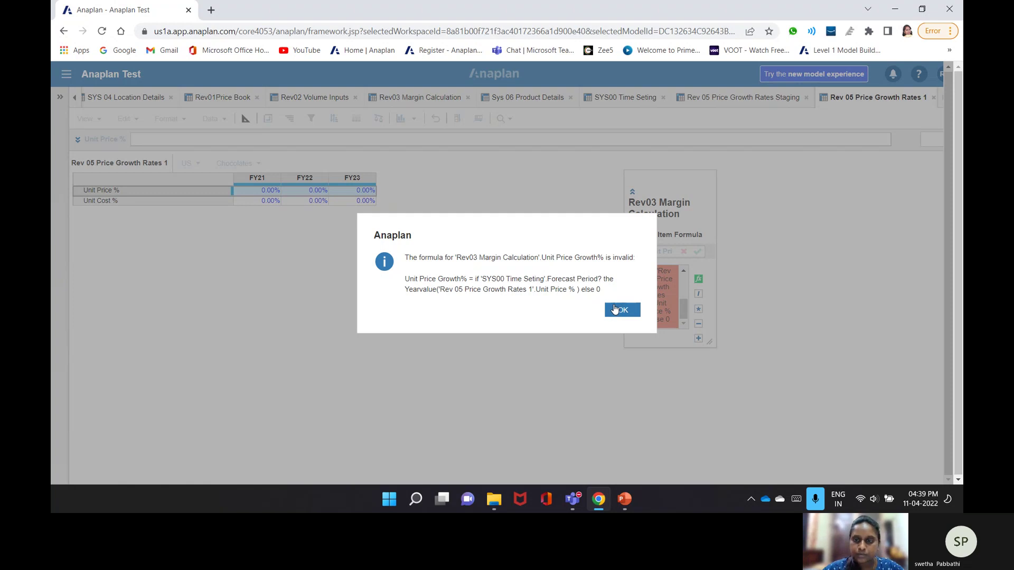
left_click(614, 310)
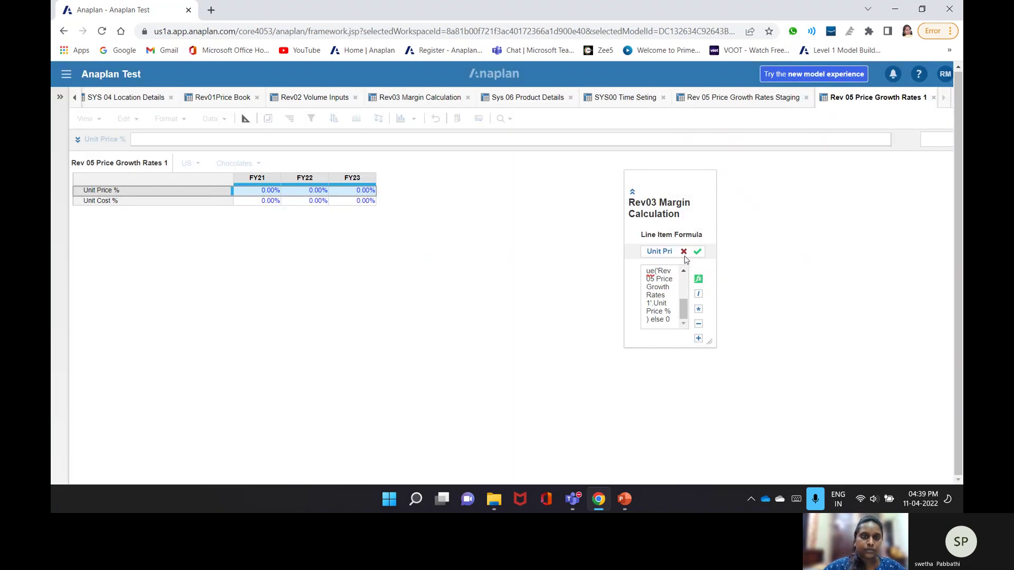
left_click(684, 253)
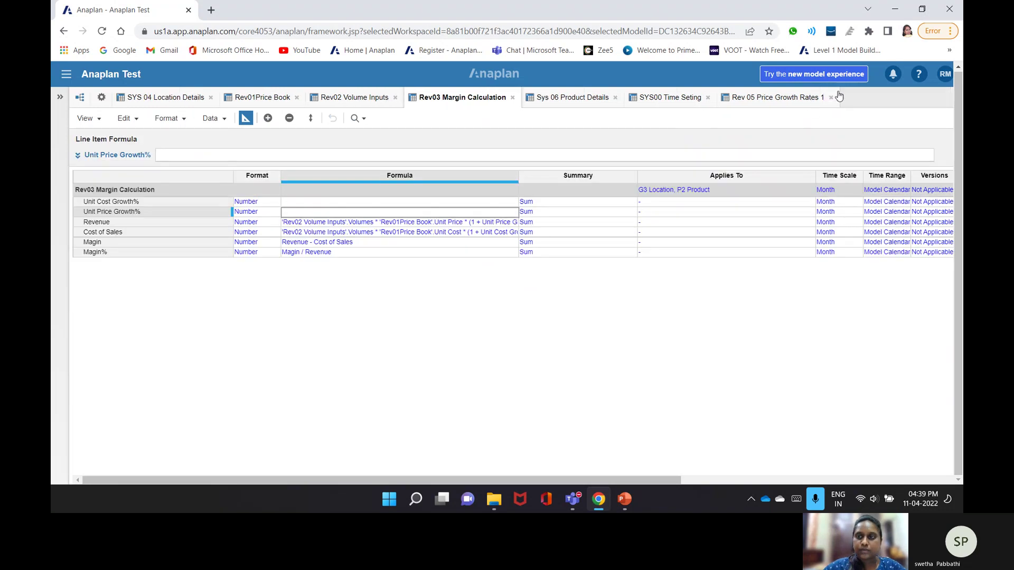
- Close all eight open module tabs, from Rev 05 Price Growth Rates 1 to SYS 04 Location Details
left_click(831, 97)
left_click(697, 99)
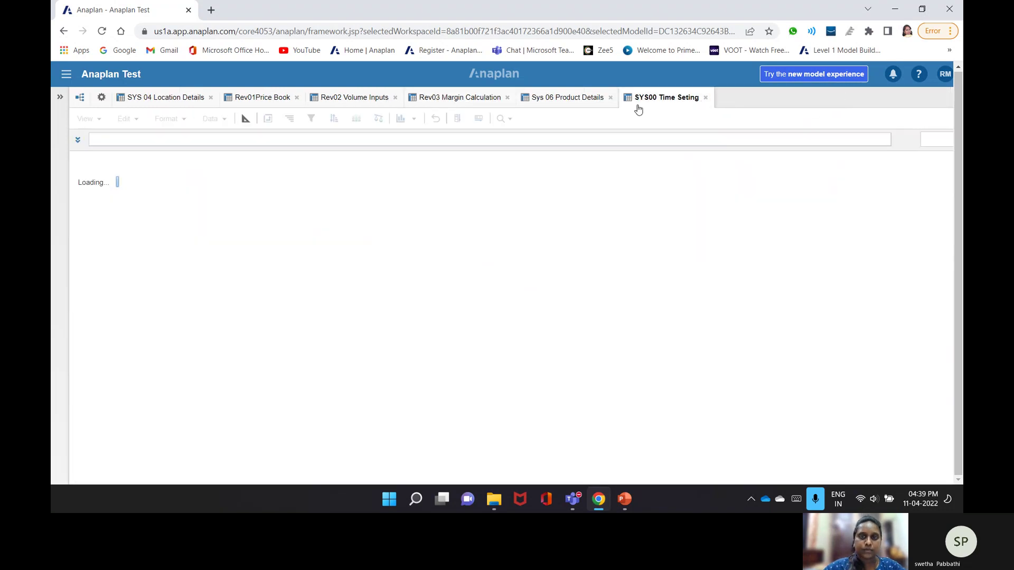
left_click(610, 97)
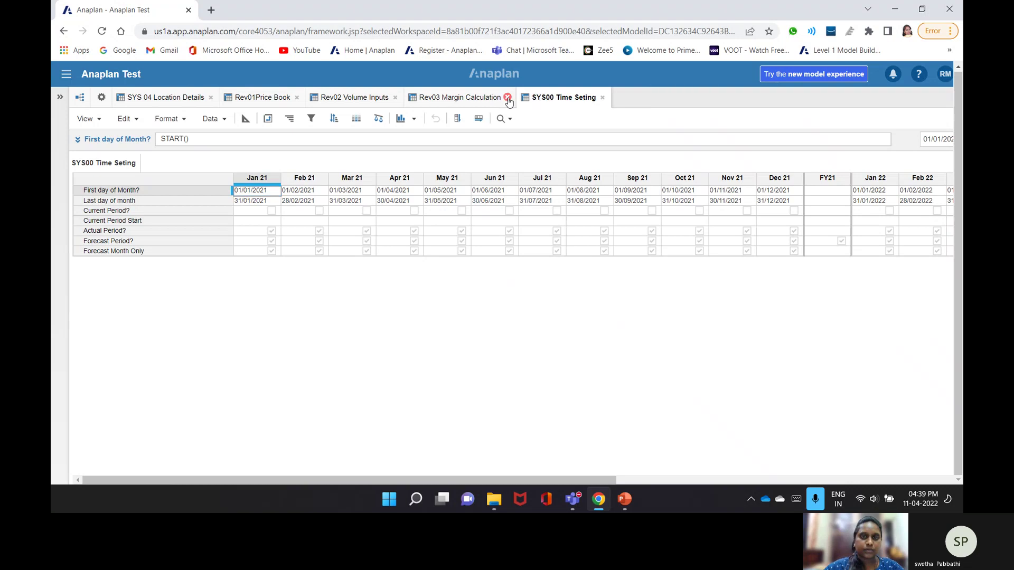
left_click(507, 98)
left_click(490, 98)
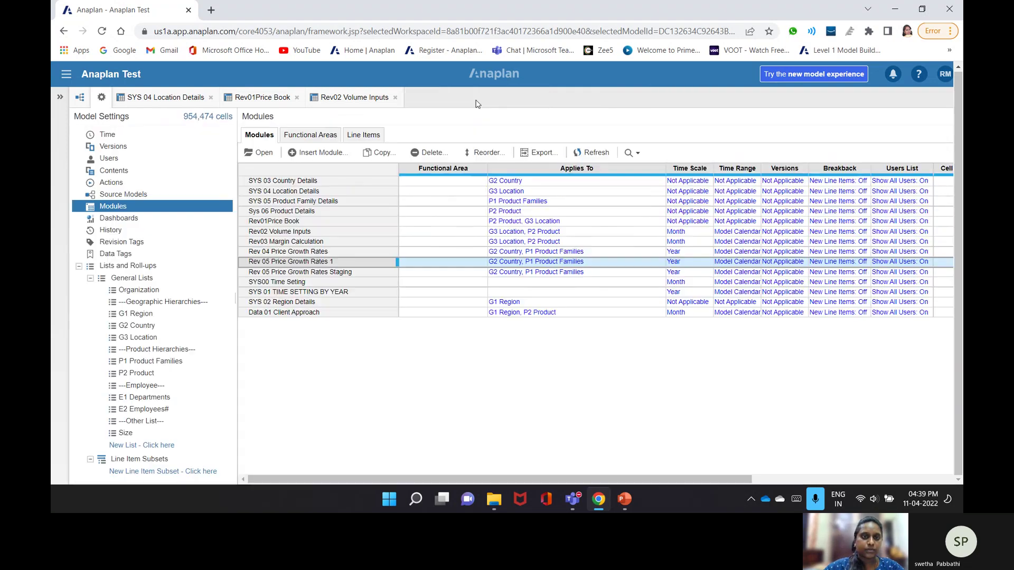
left_click(395, 98)
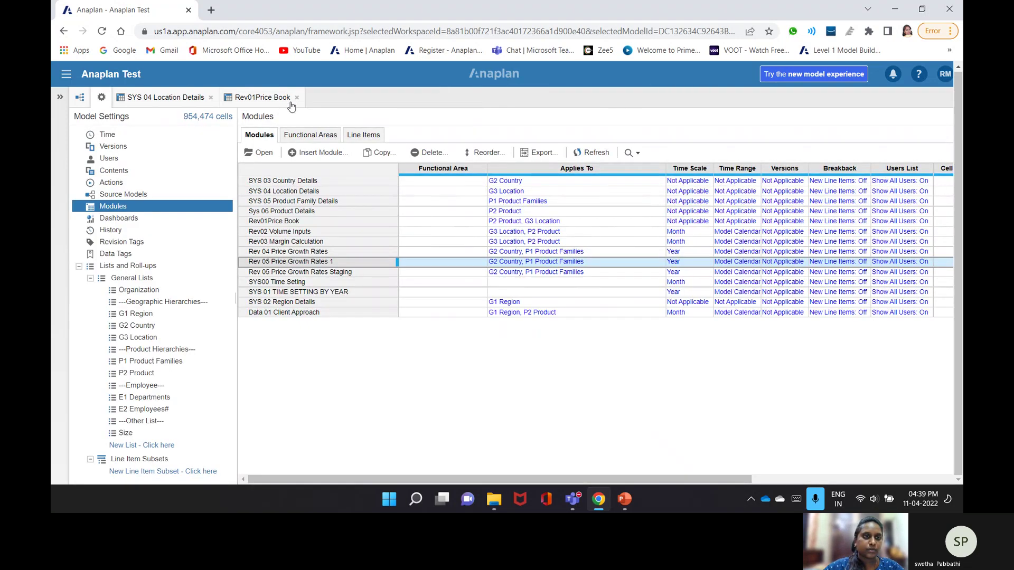
left_click(297, 97)
left_click(209, 98)
- Start a new module named 'Rep 01 Margin Calculation'
left_click(317, 153)
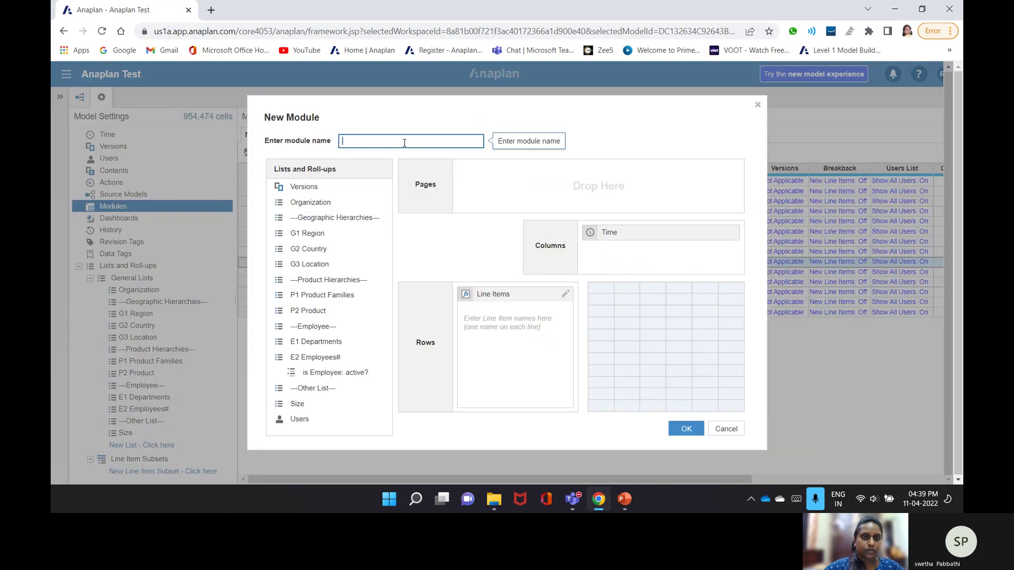
type("Rep 02")
key("BackSpace")
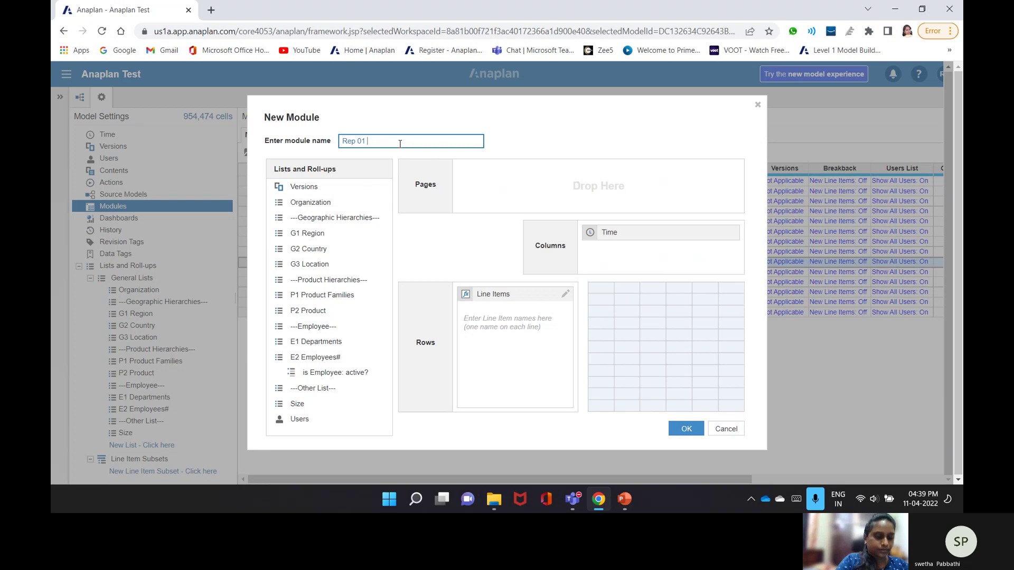
type("Margin")
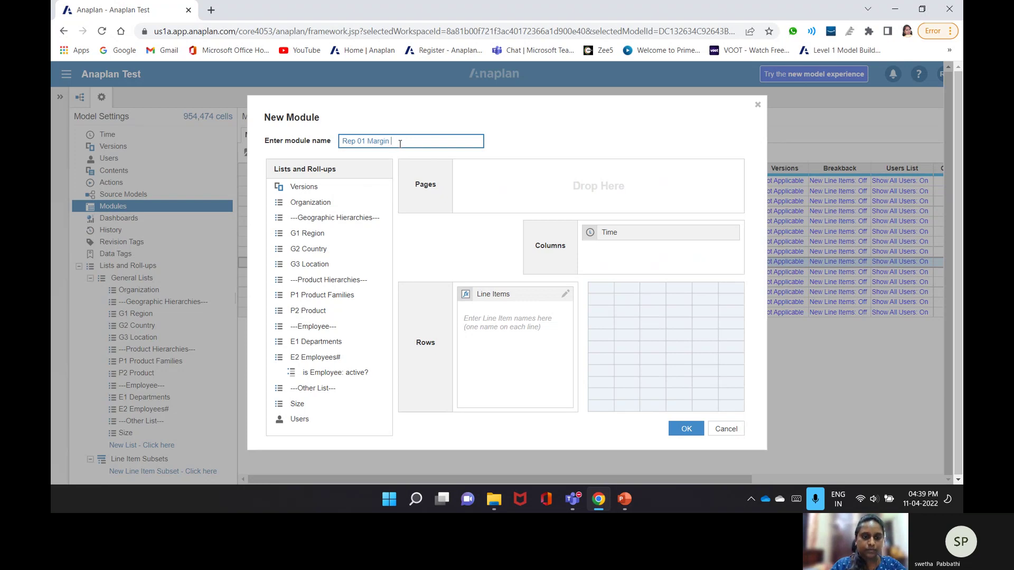
type(" Calculation")
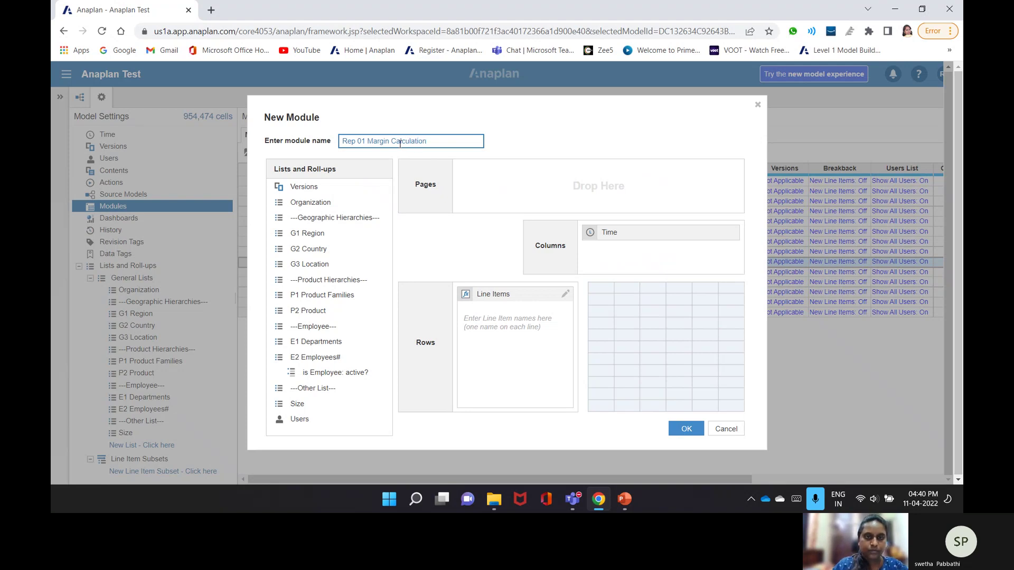
left_click(513, 342)
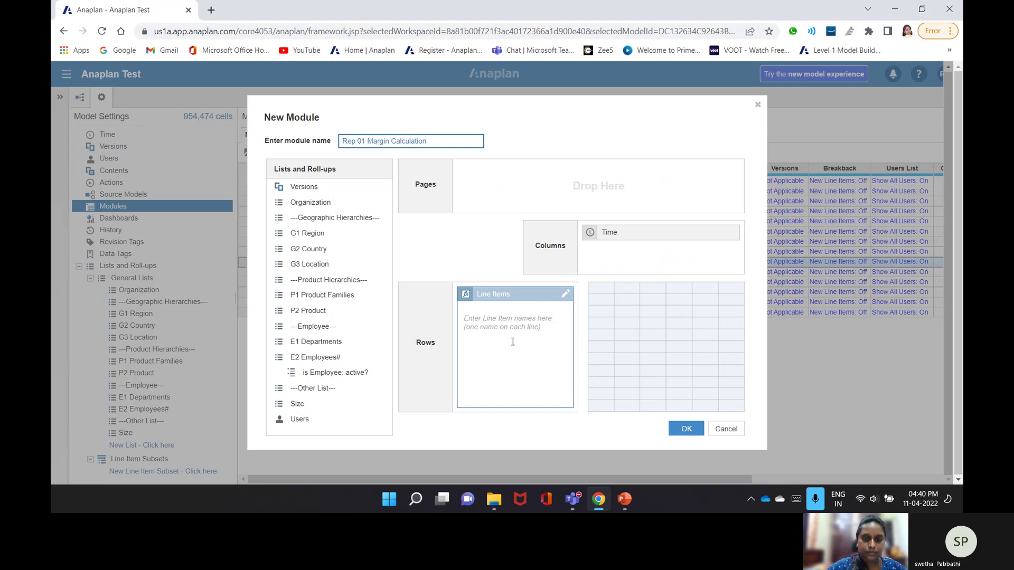
- Enter the line items Revenue, Cost Of Sale, Margin and Margin%
left_click(515, 332)
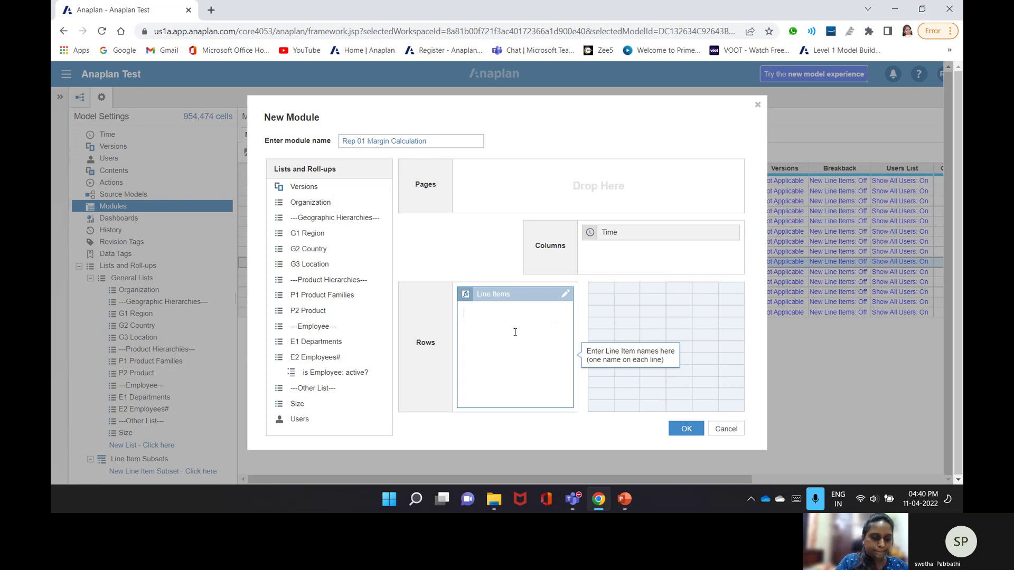
type("C")
key("BackSpace")
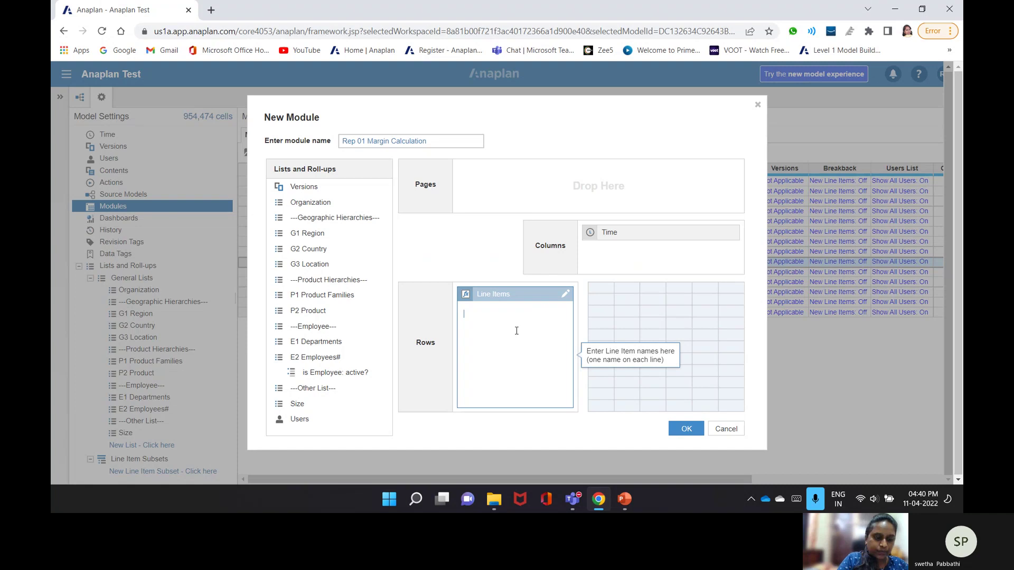
type("Re")
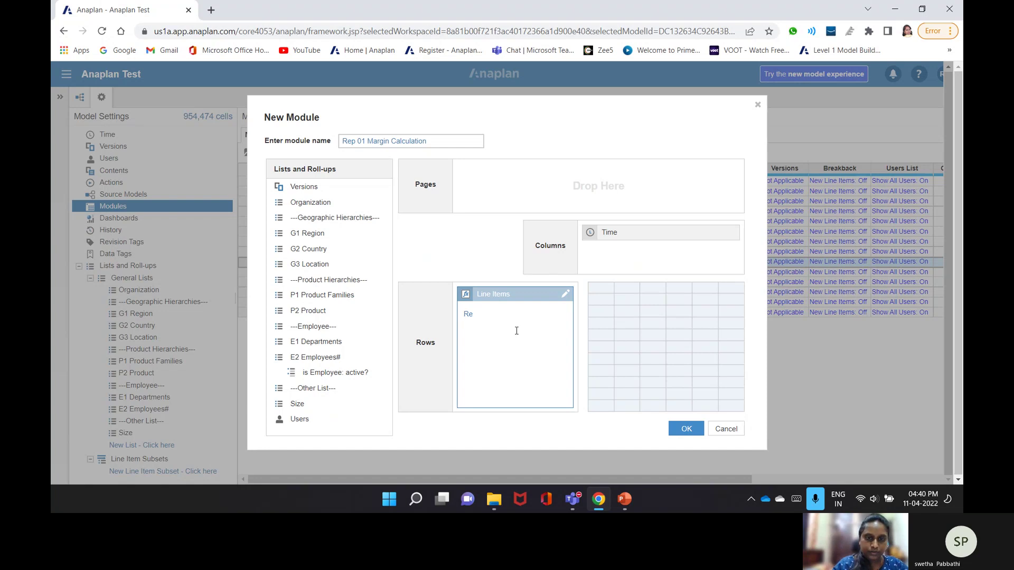
type("venue")
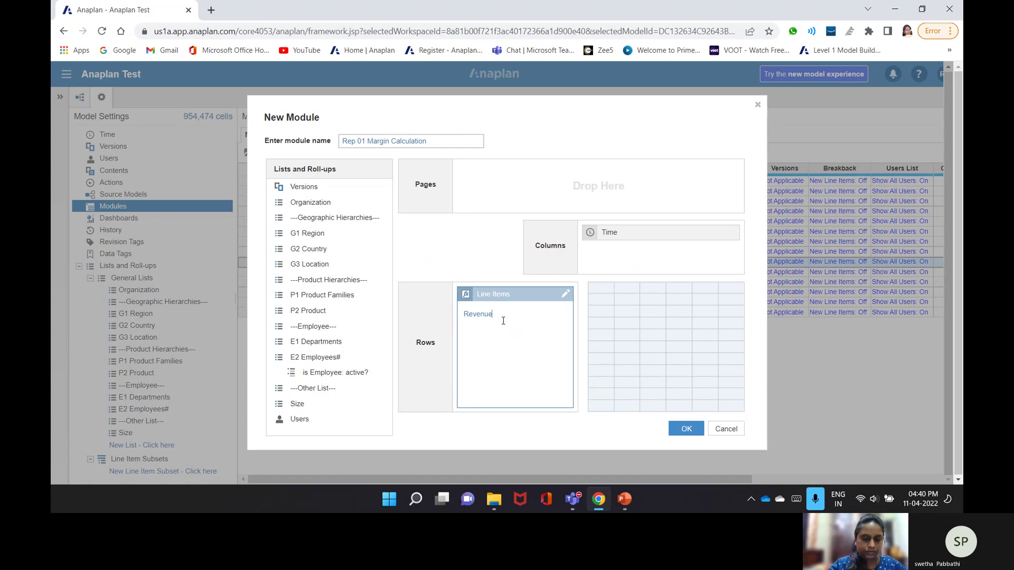
key("Return")
type("Cost O")
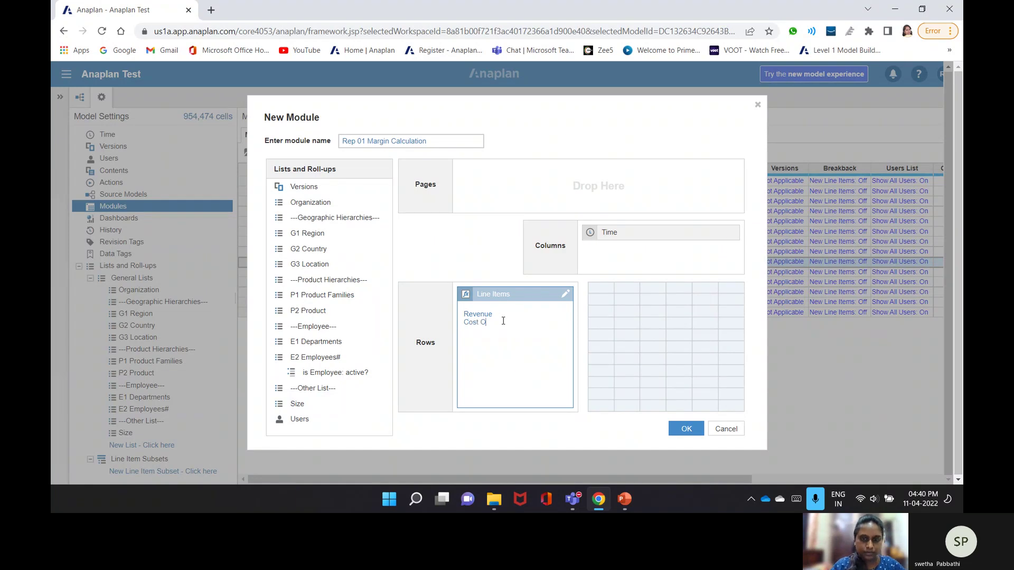
type("f Sale")
key("Return")
type("Ma")
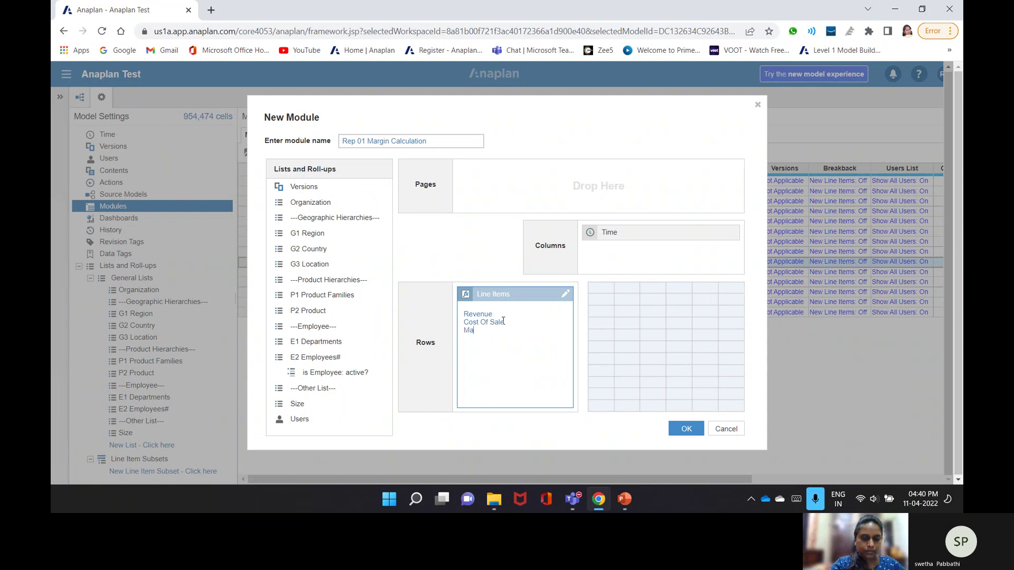
type("rgin")
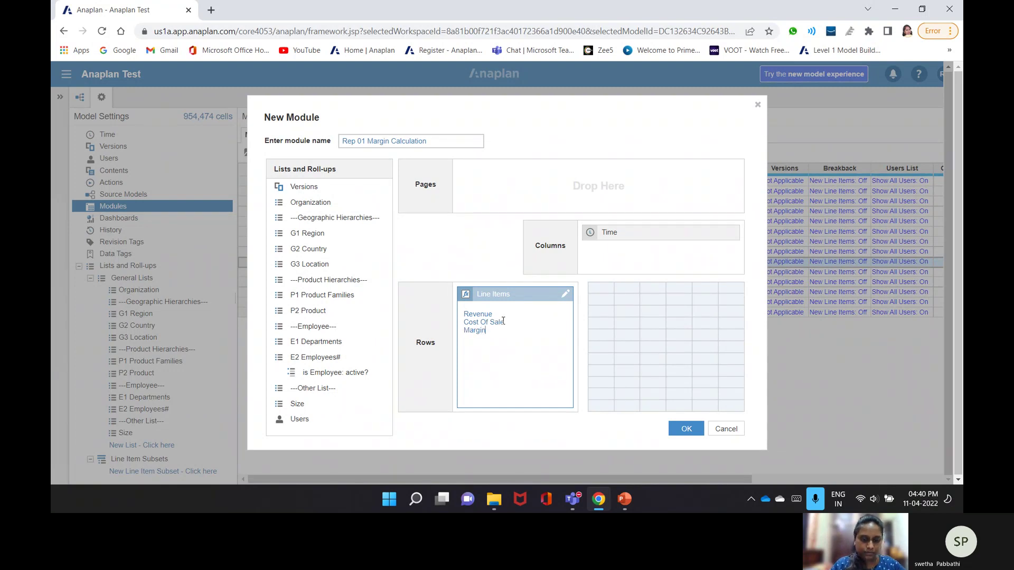
key("Return")
type("Margin")
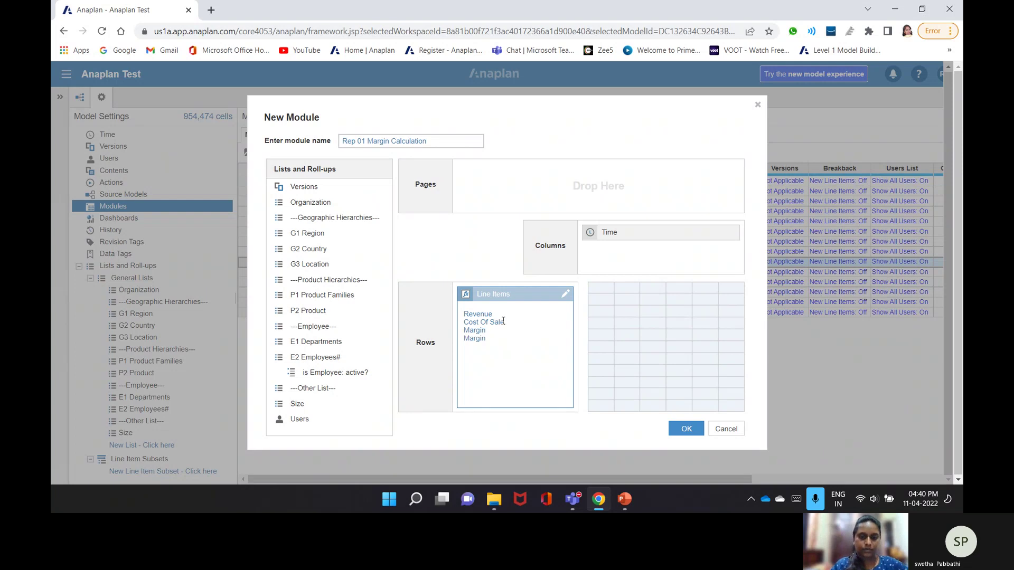
type("%")
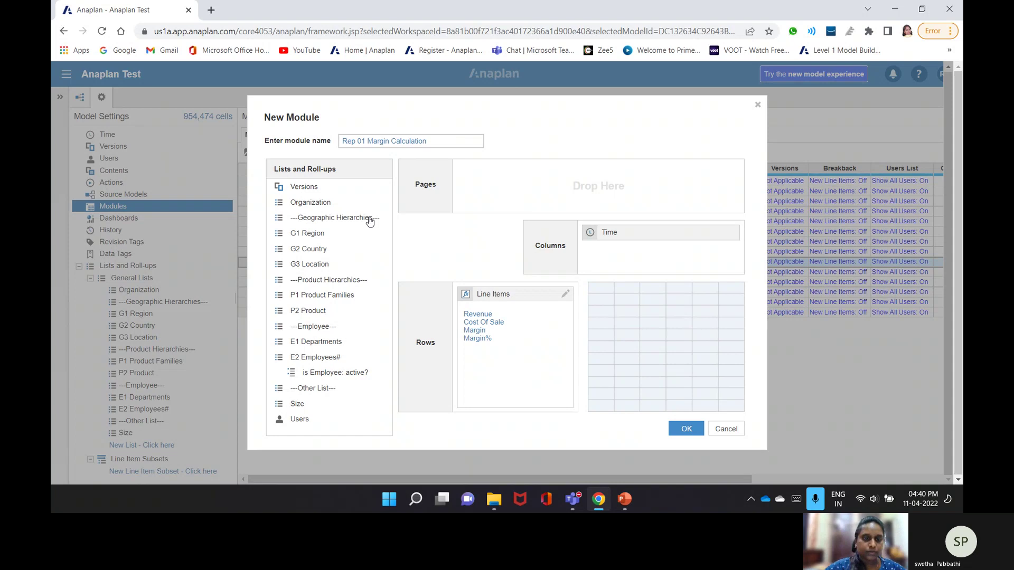
- Add G2 Country and Size as page dimensions and create the module
left_click_drag(308, 248, 598, 186)
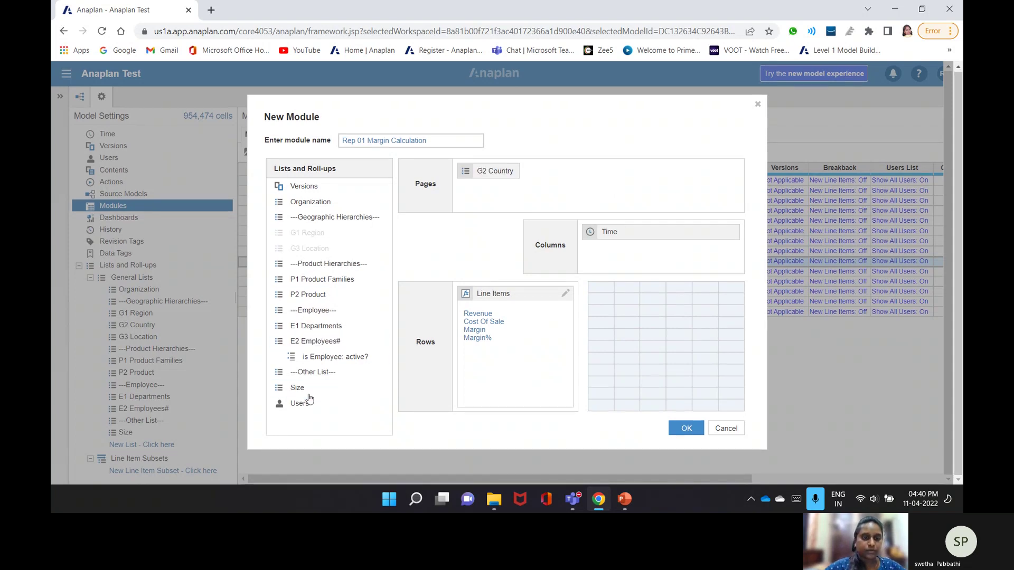
double_click(309, 397)
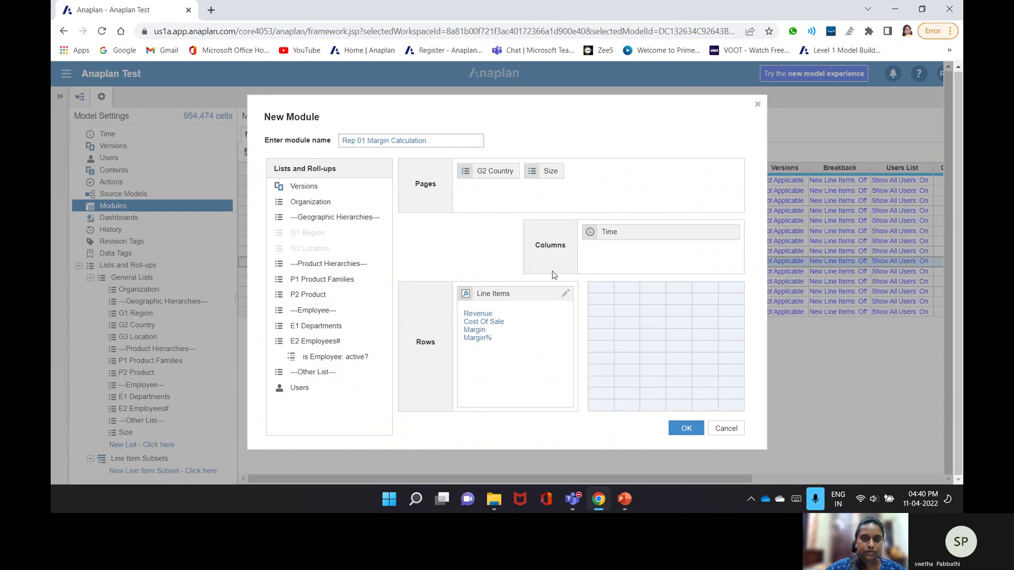
left_click(688, 429)
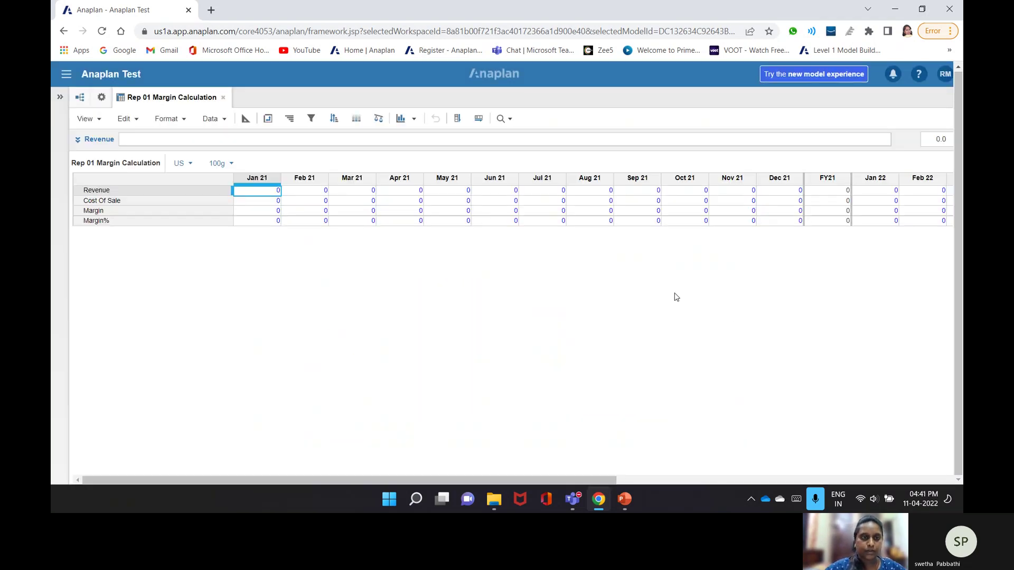
- In Blueprint, give Margin% a percentage format with 2 decimal places
left_click(246, 118)
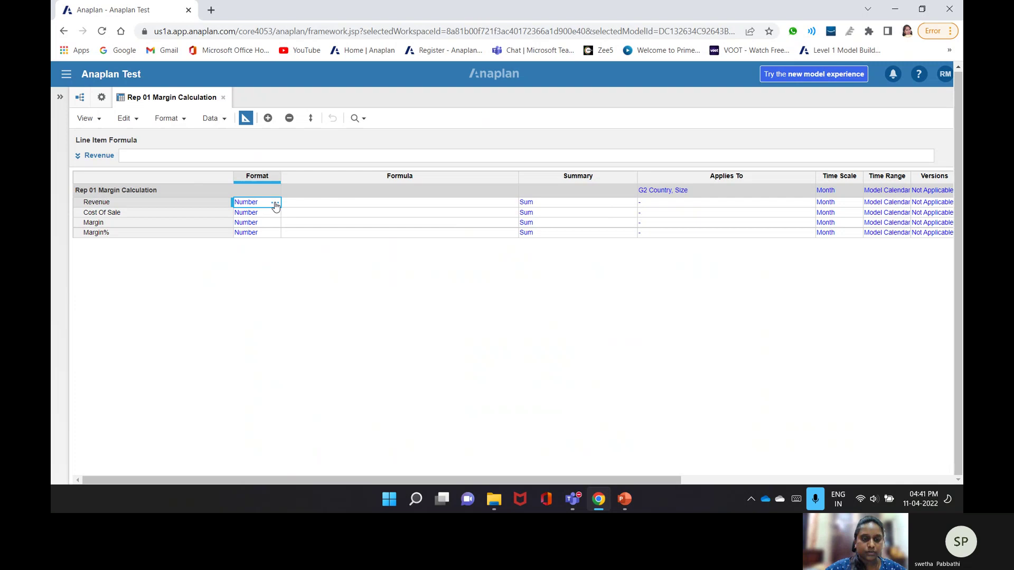
left_click(275, 203)
key("Escape")
left_click(184, 235)
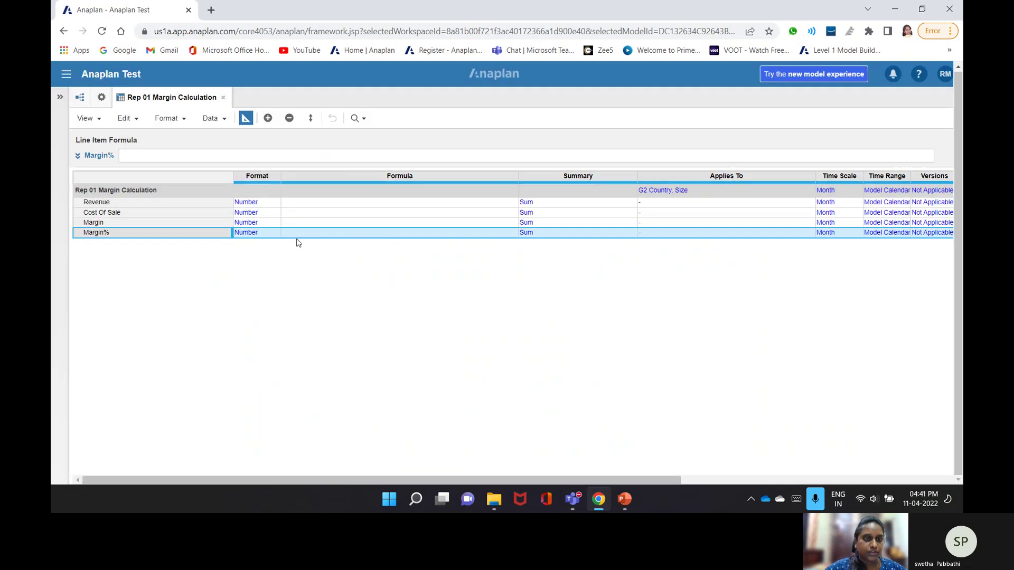
left_click(271, 235)
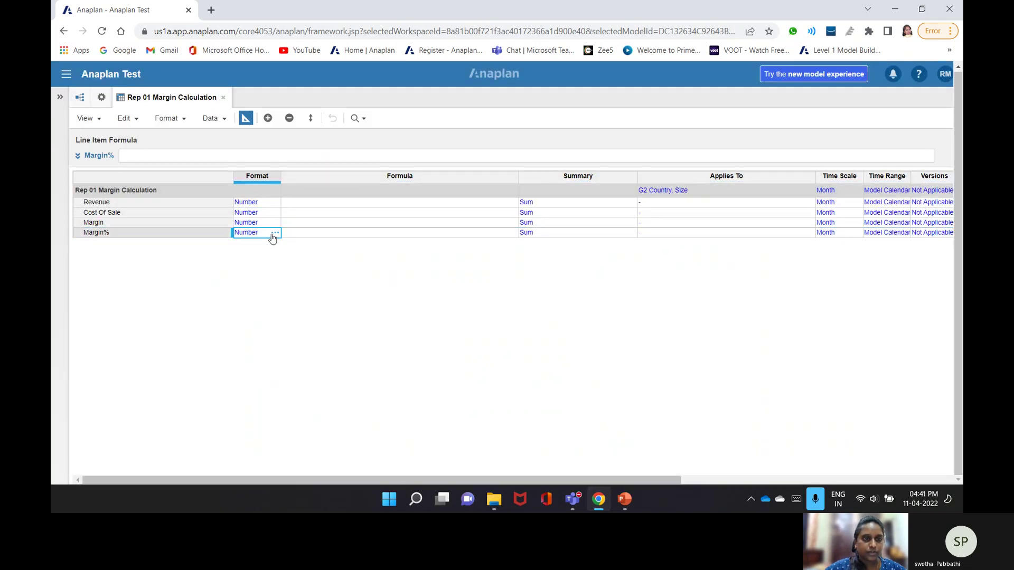
left_click(275, 233)
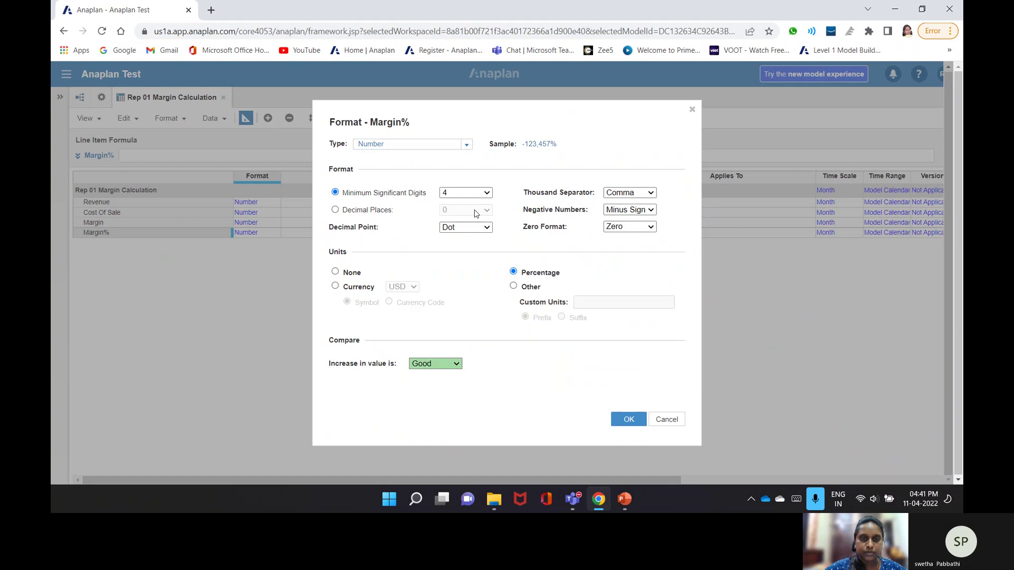
left_click(377, 211)
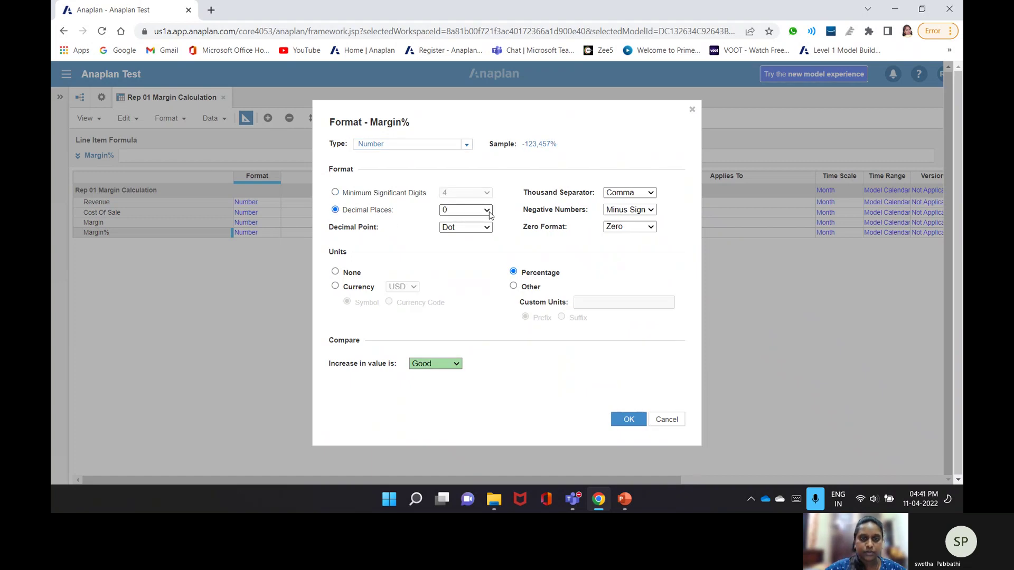
left_click(489, 210)
left_click(488, 211)
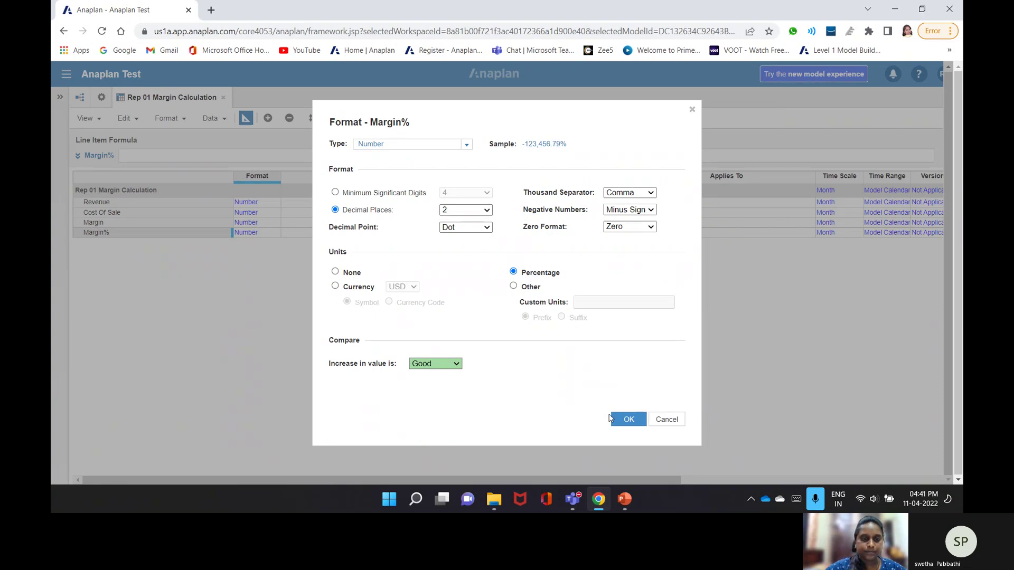
left_click(613, 419)
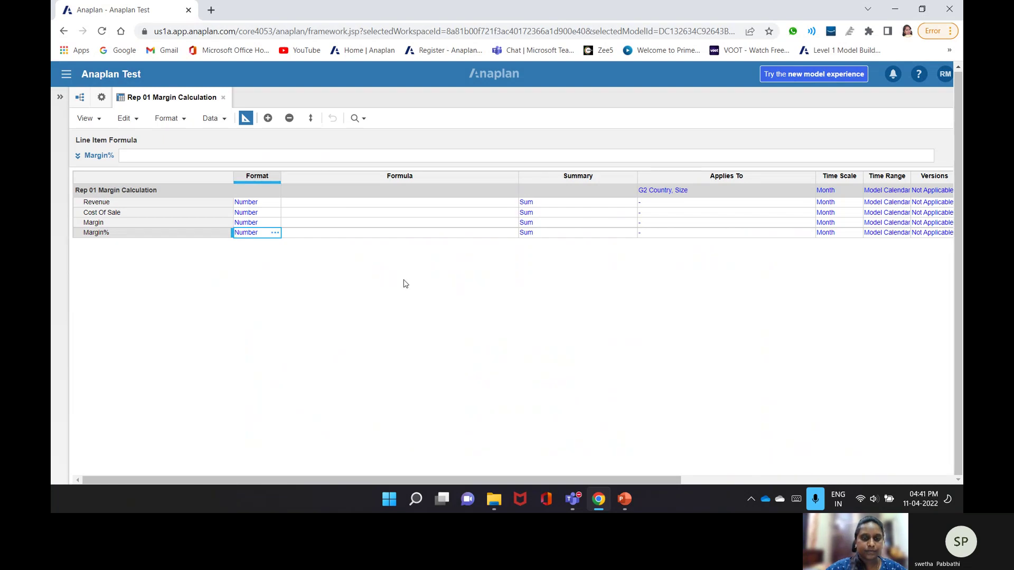
left_click(309, 203)
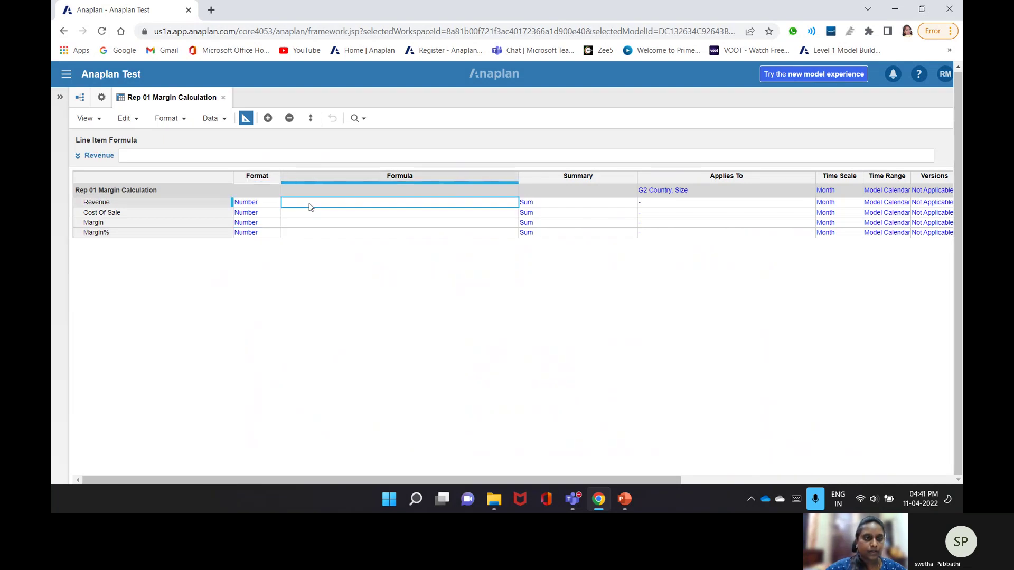
- Set Revenue to Rev03 Margin Calculation Revenue[SUM: Sys 06 Product Details Size] and apply it
left_click(240, 156)
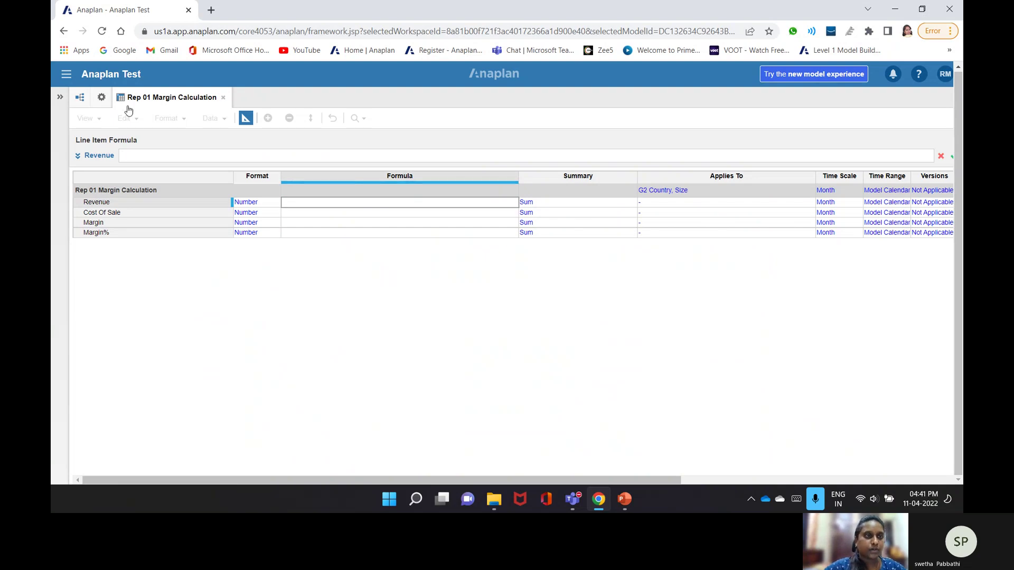
left_click(101, 98)
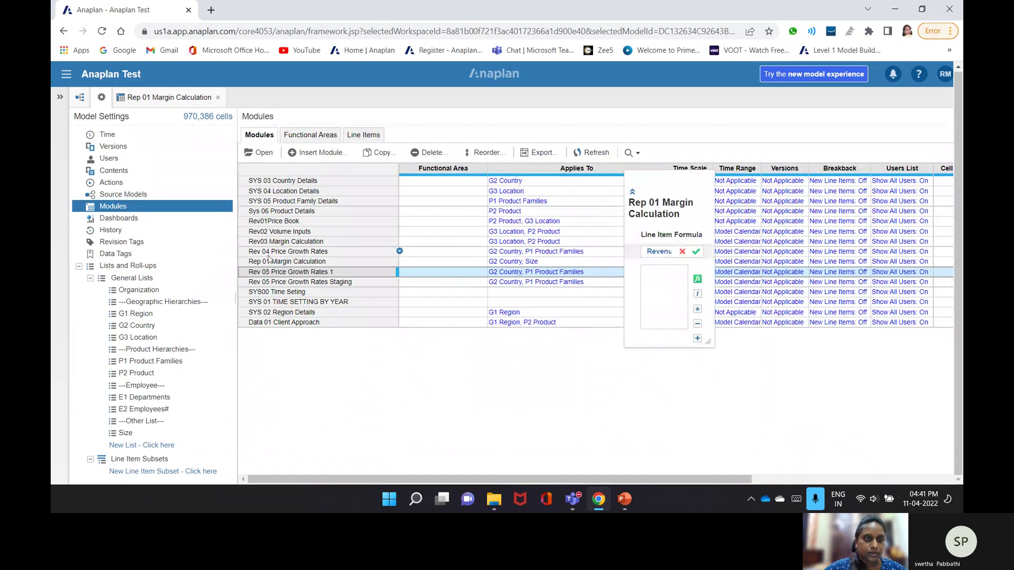
left_click(272, 241)
left_click(260, 153)
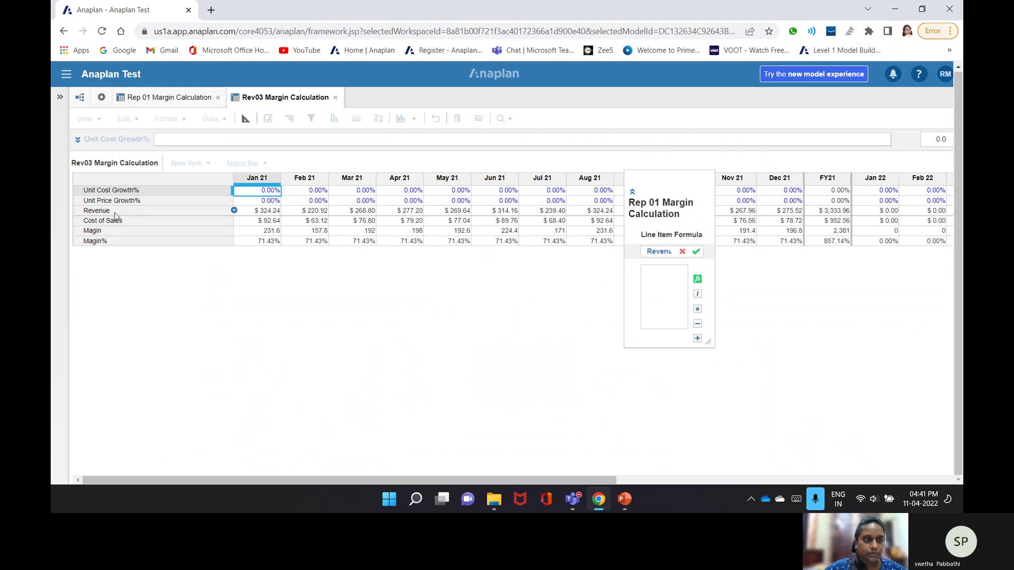
left_click(115, 214)
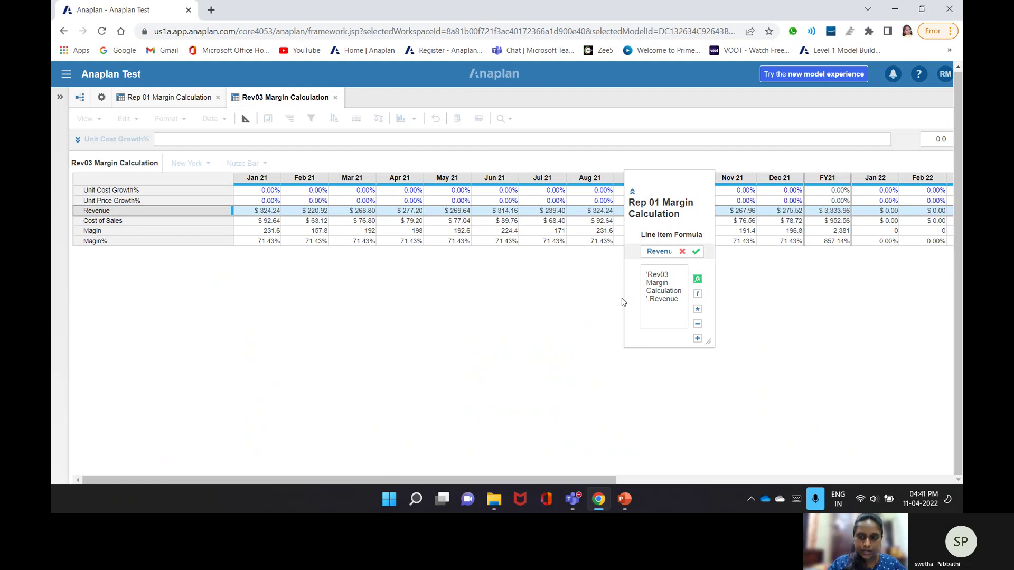
type("[")
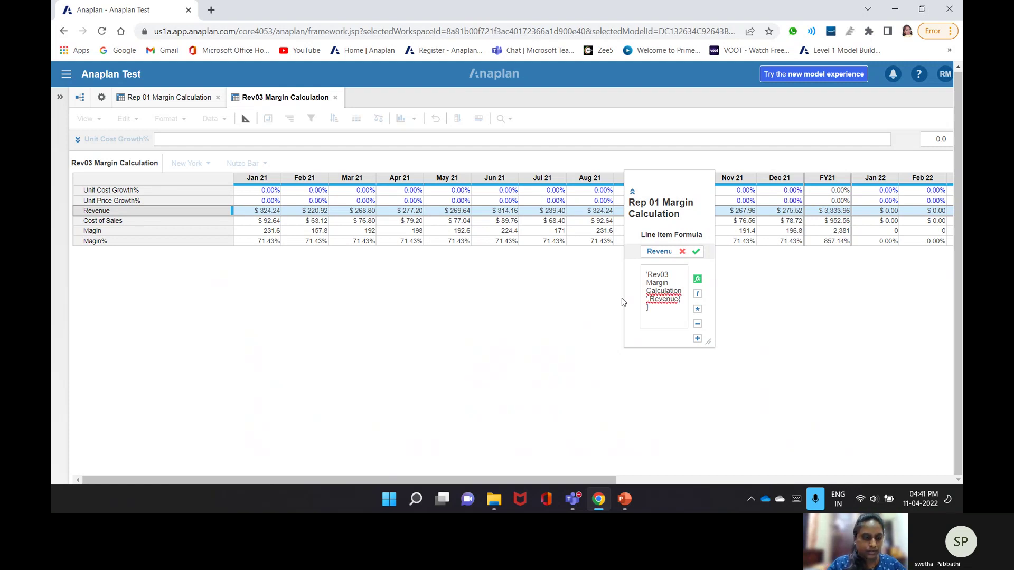
type("]")
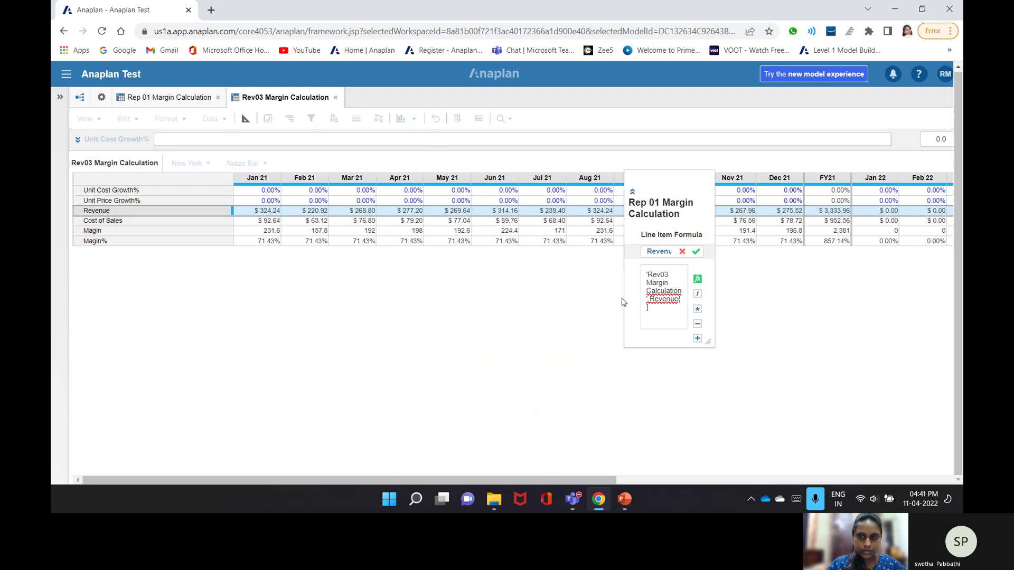
type("S")
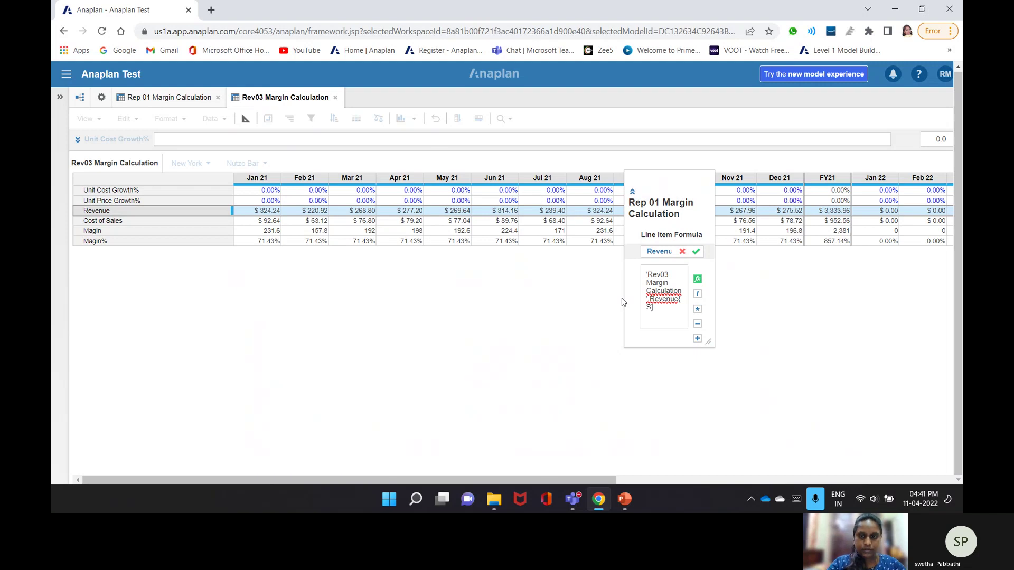
type("um")
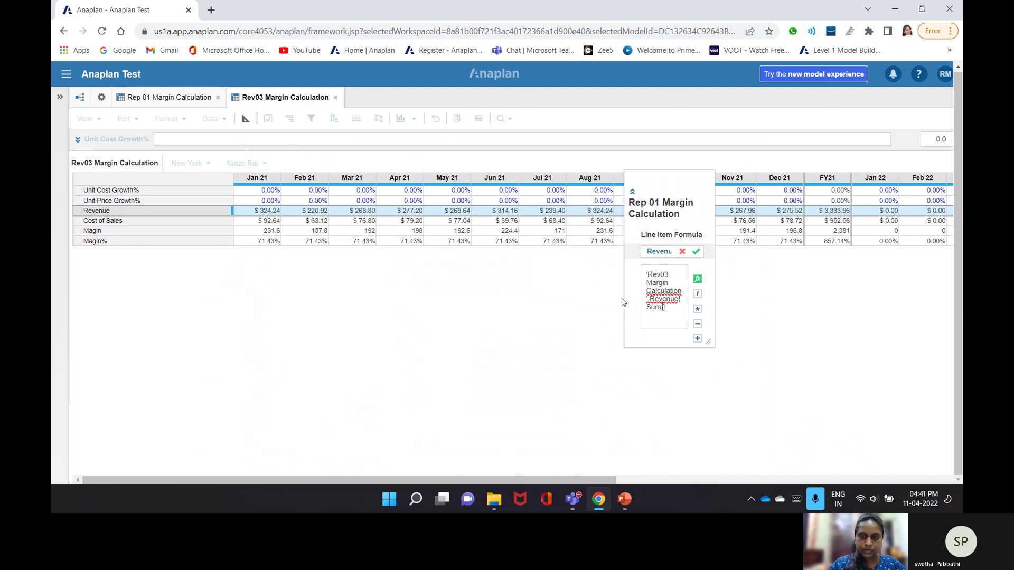
type(":")
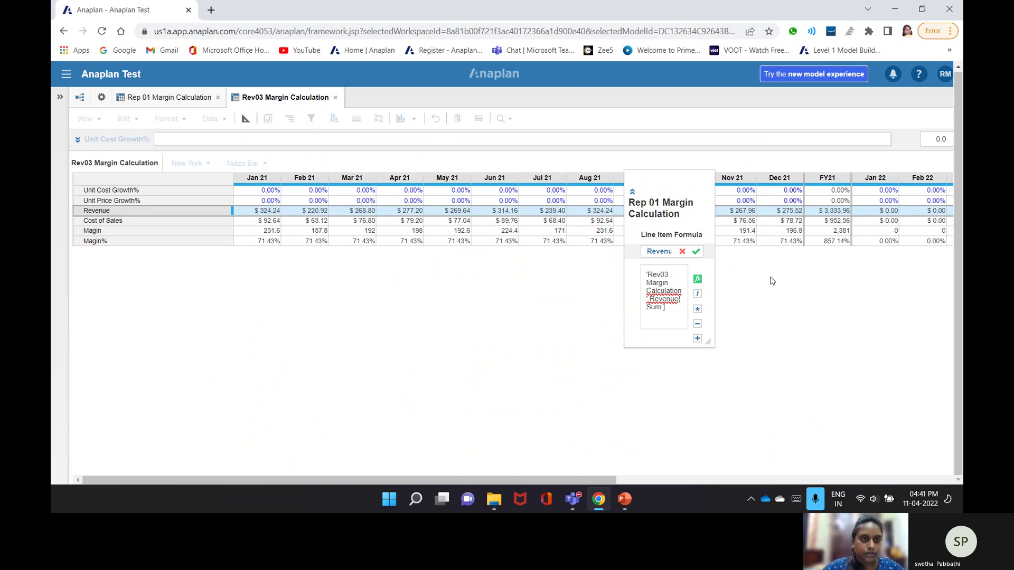
left_click(101, 97)
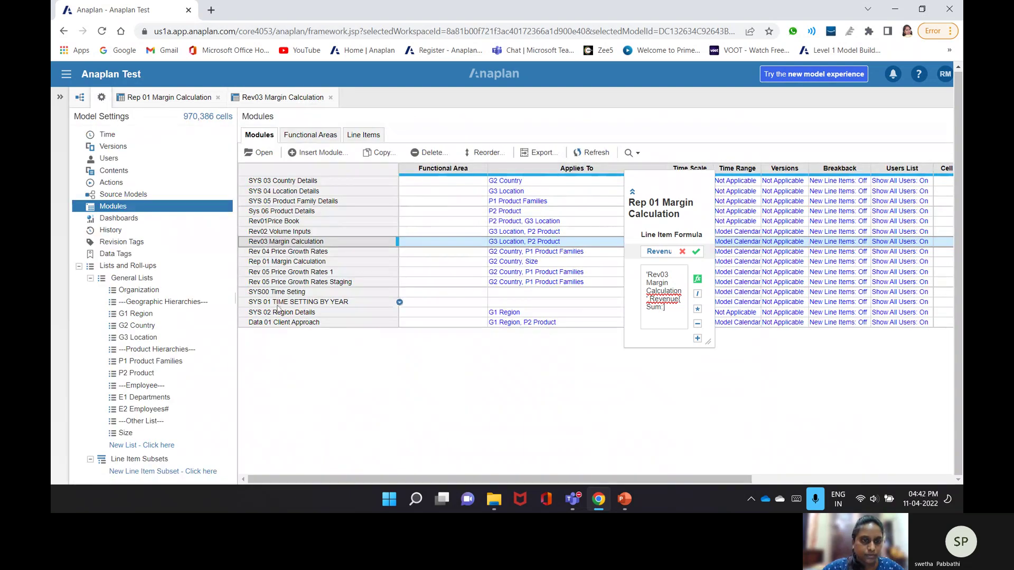
left_click(281, 211)
left_click(259, 153)
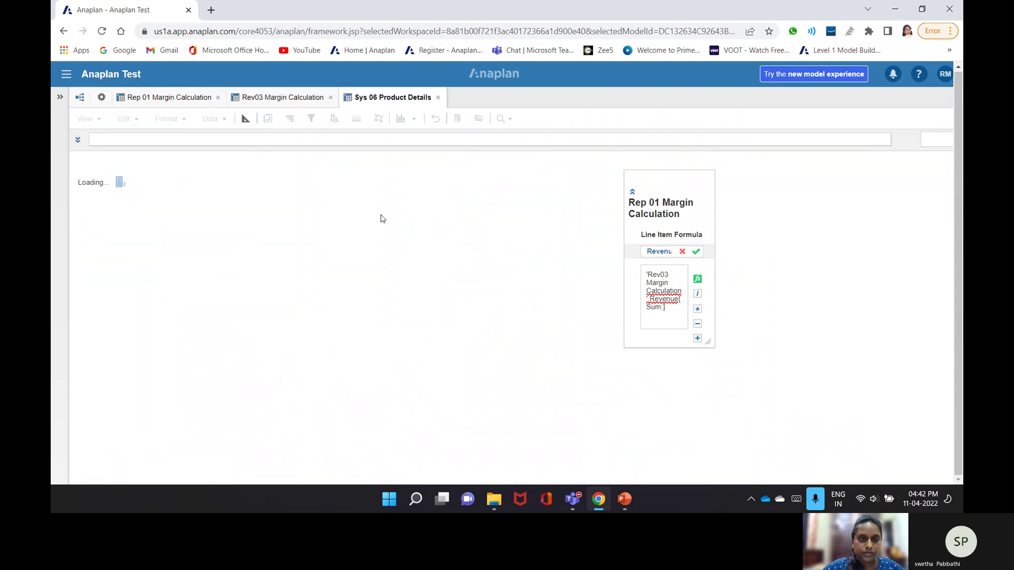
left_click(162, 211)
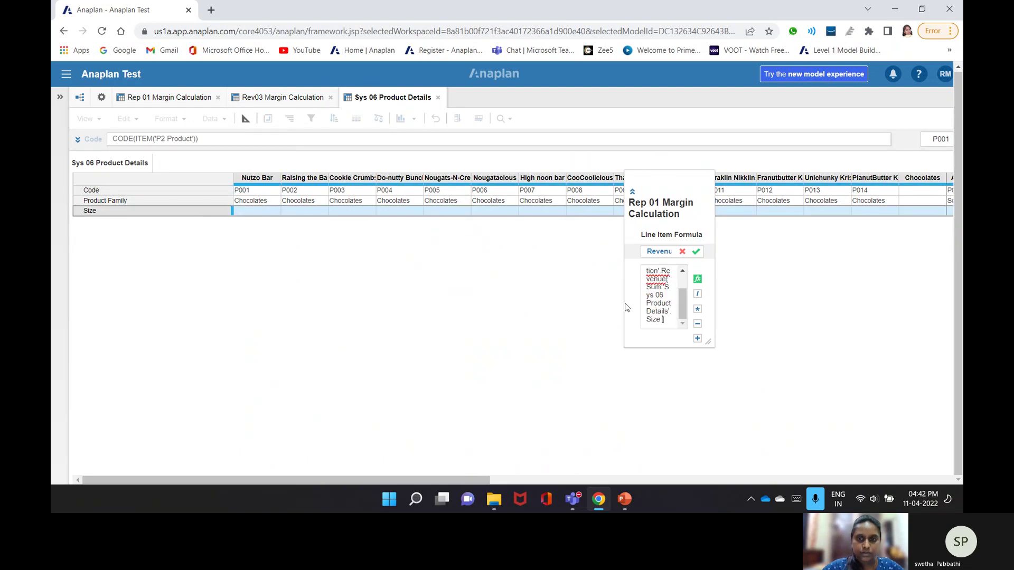
left_click(697, 251)
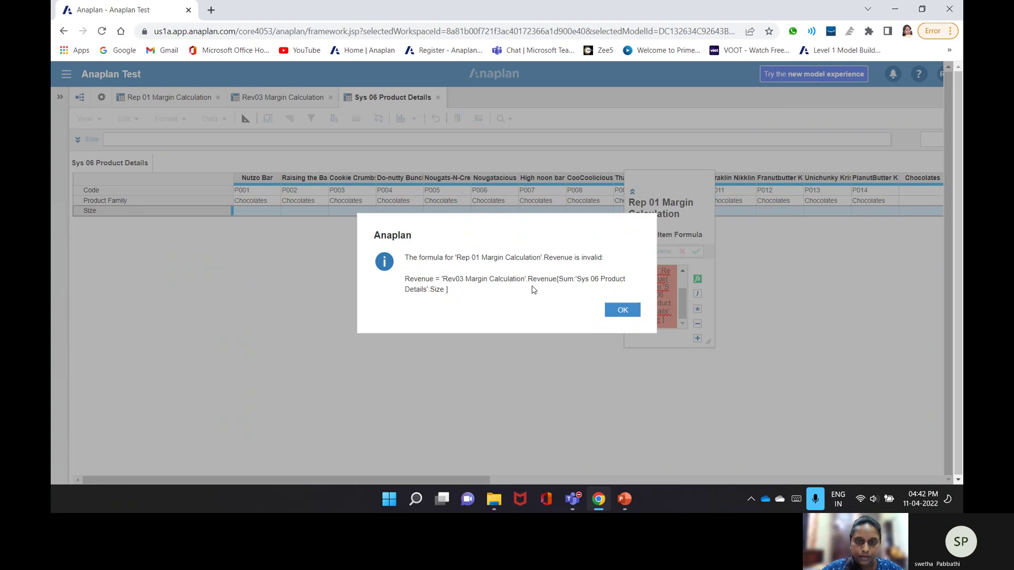
- Dismiss the invalid-formula error and cancel the edit, leaving Revenue's formula blank
left_click(630, 316)
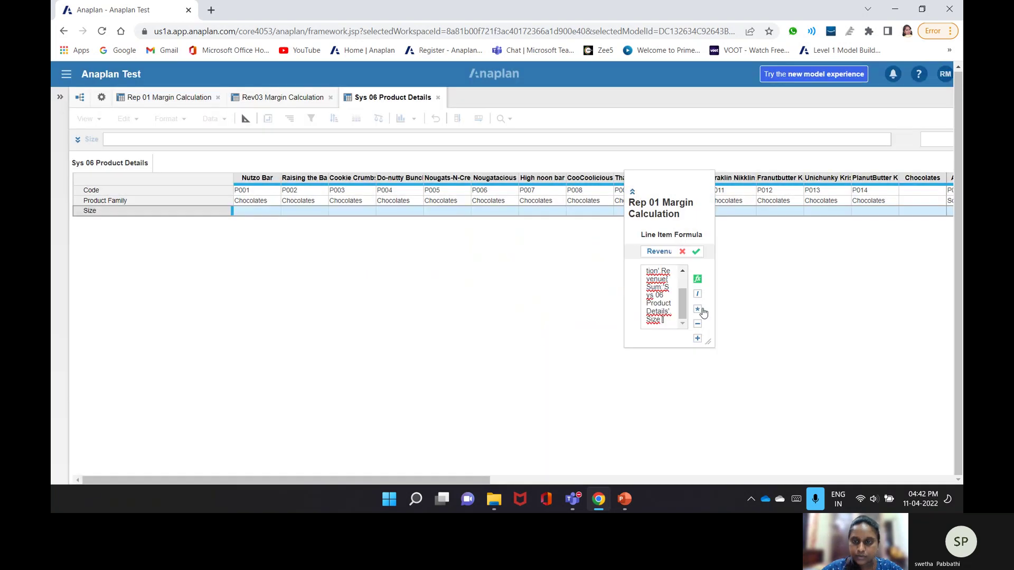
left_click(683, 252)
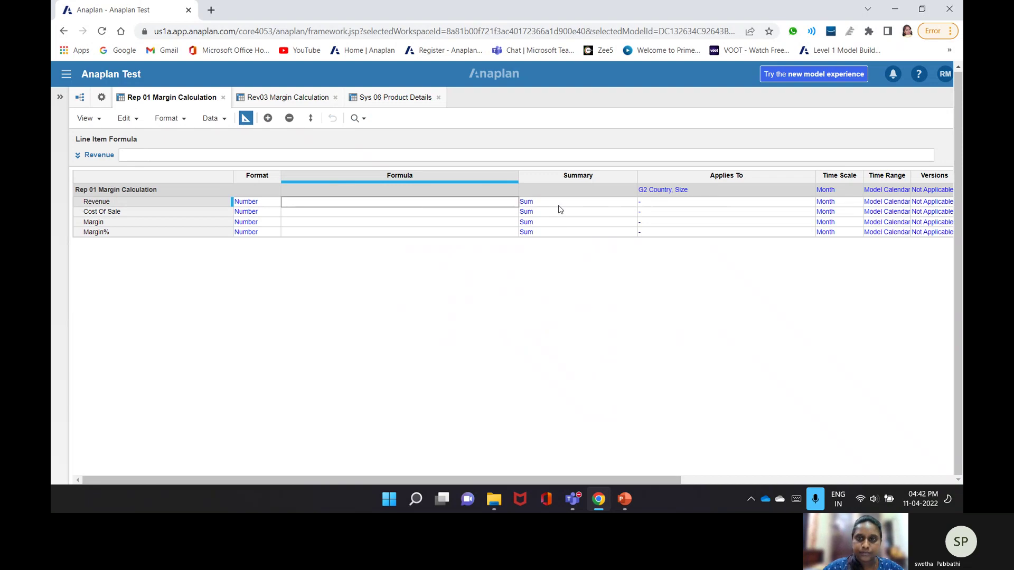
left_click(291, 154)
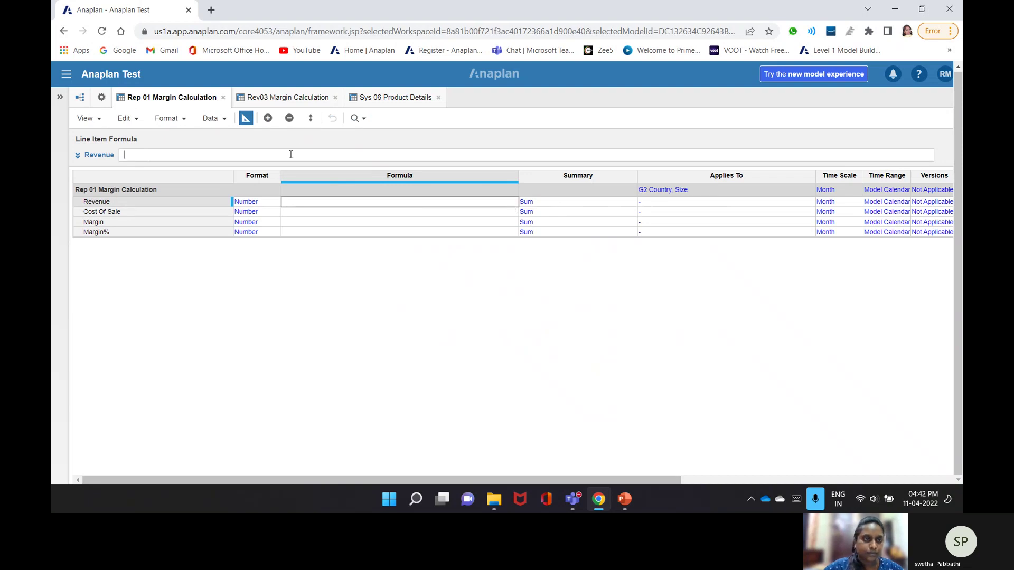
left_click(149, 206)
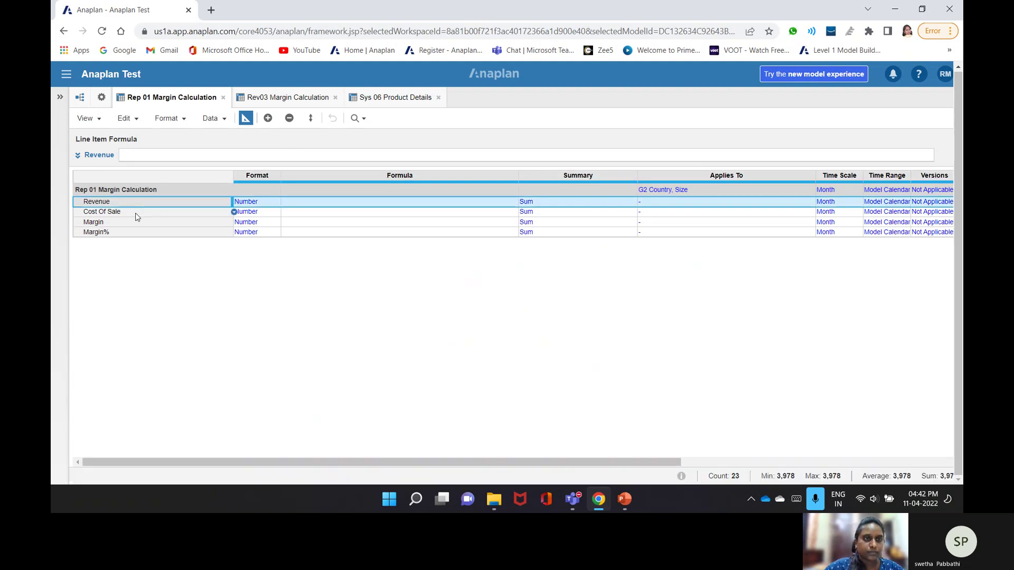
- Give Cost Of Sale a formula summing Rev03 Cost of Sales by product Code
left_click(136, 212)
left_click(285, 97)
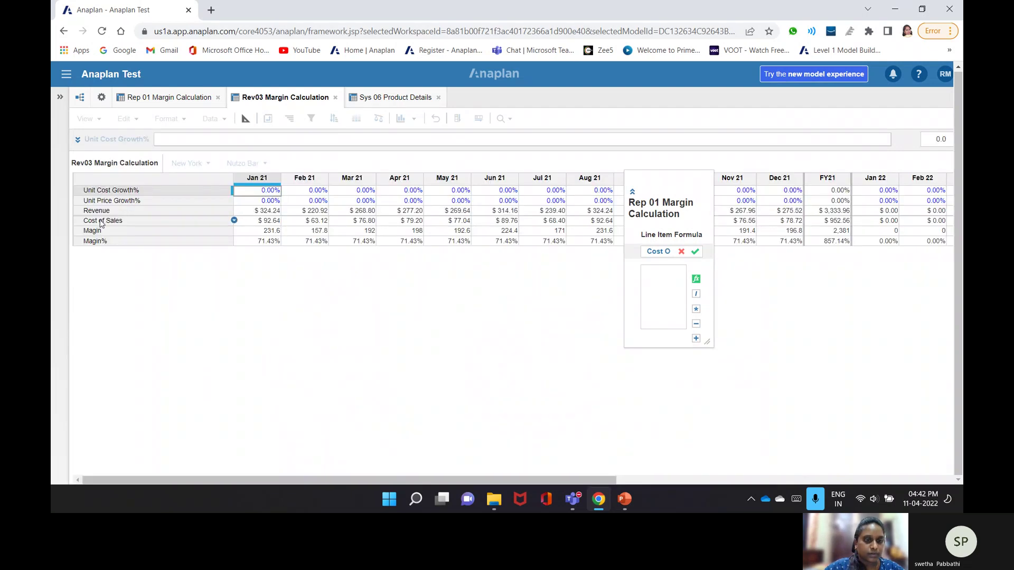
left_click(102, 222)
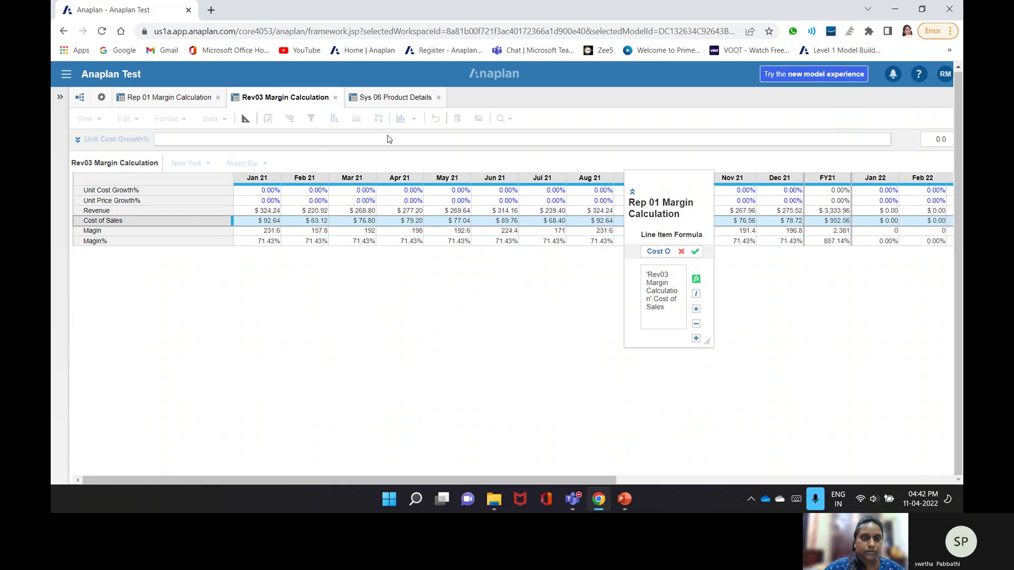
type("[]")
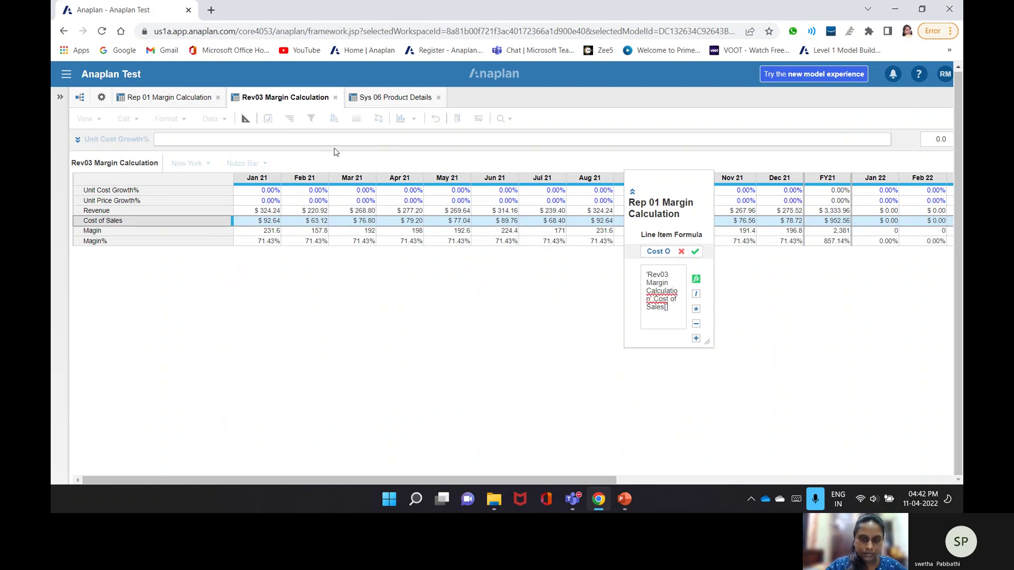
type("SUM:")
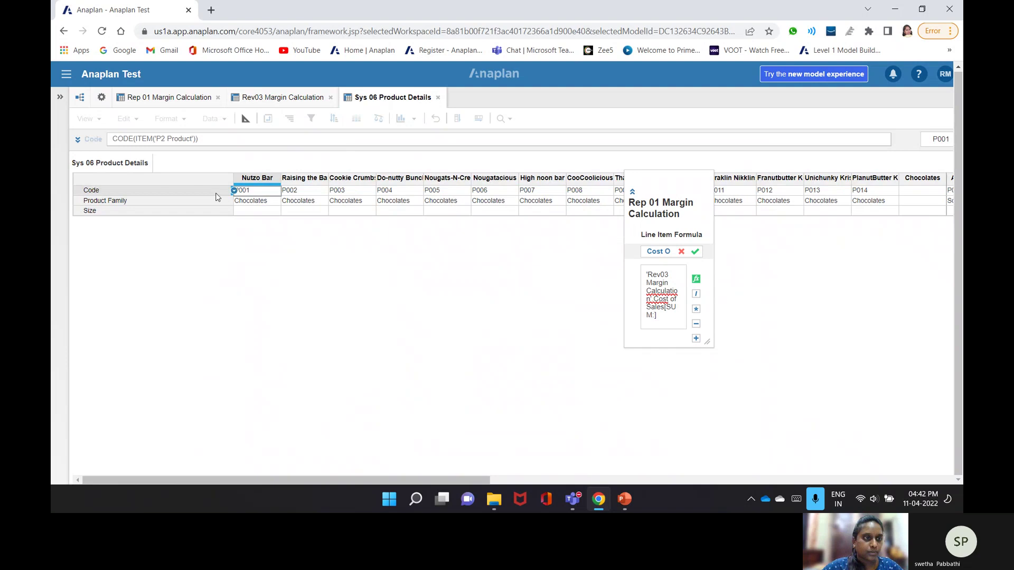
left_click(165, 191)
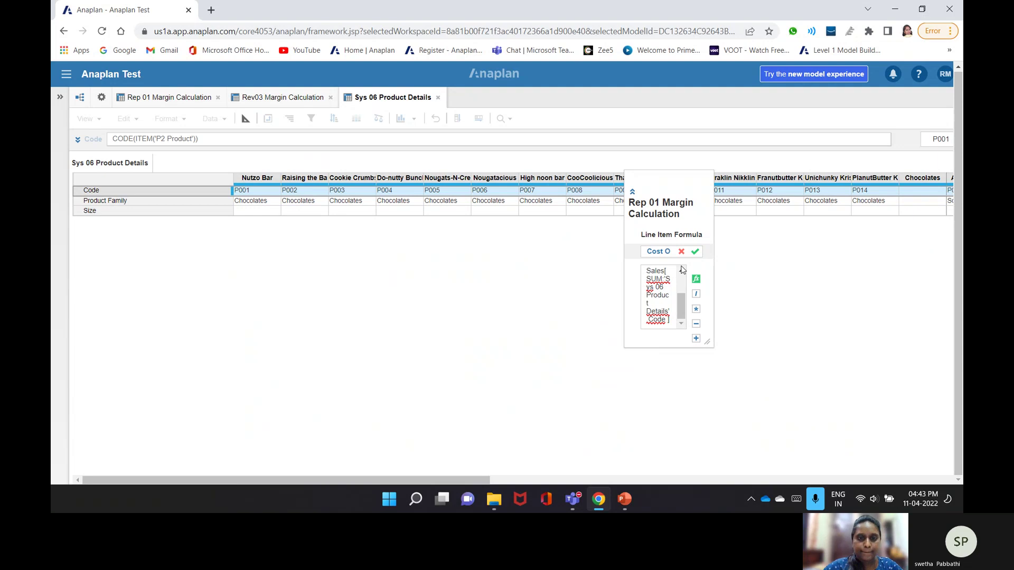
left_click(695, 253)
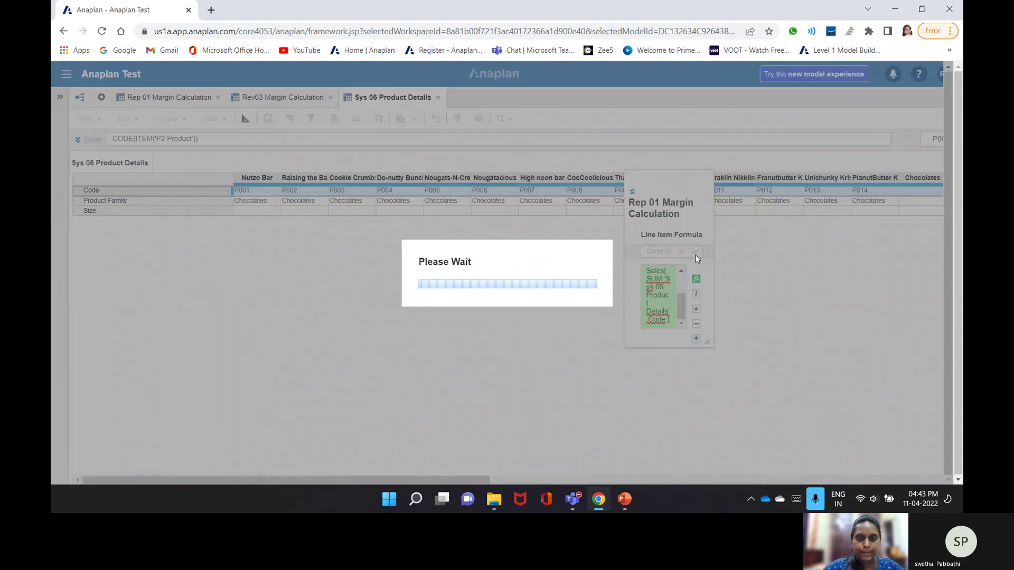
key("Return")
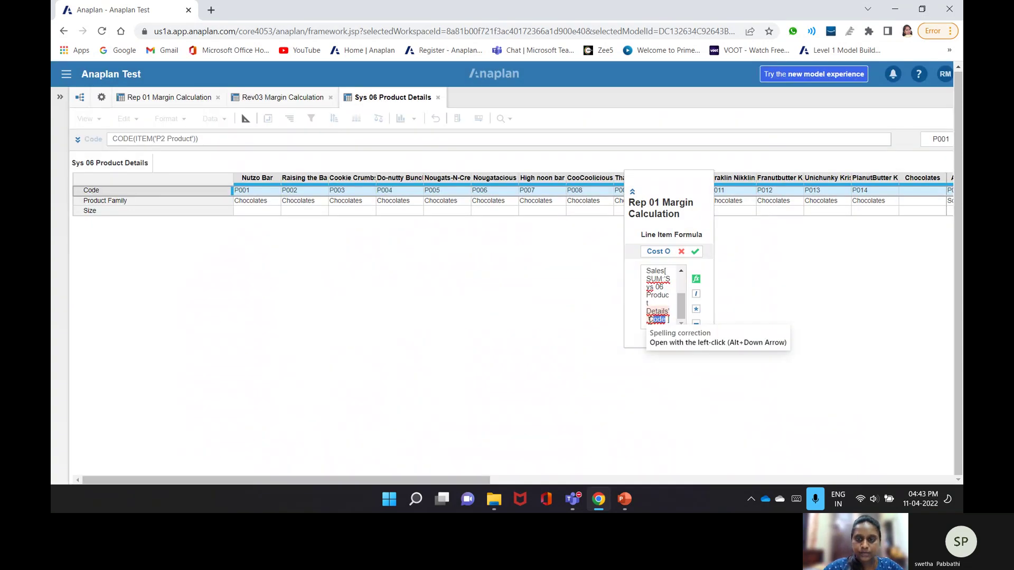
- Change Code to Size so the formula is accepted, then open Sys 06 Product Details
double_click(645, 320)
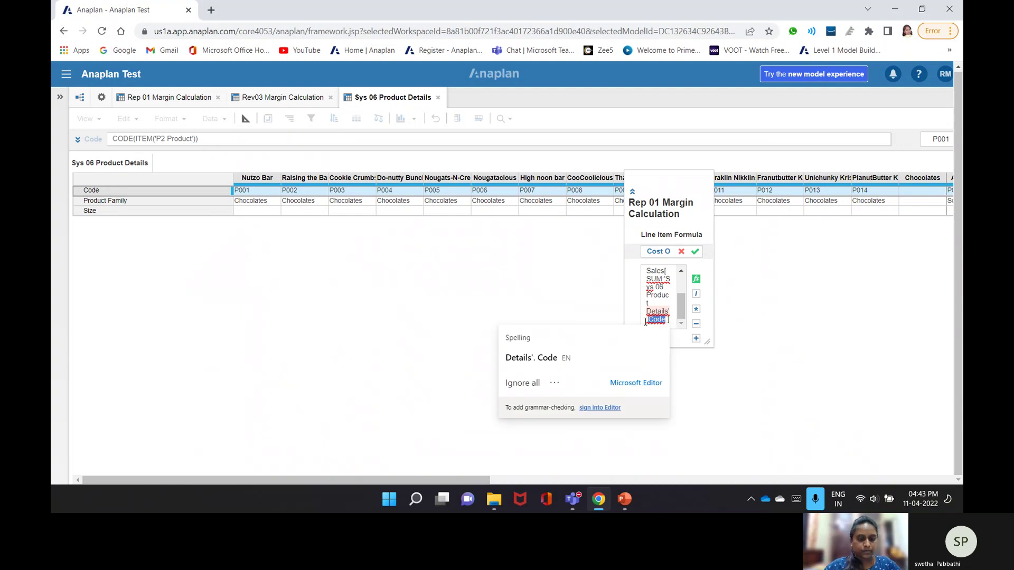
type("Size")
key("Return")
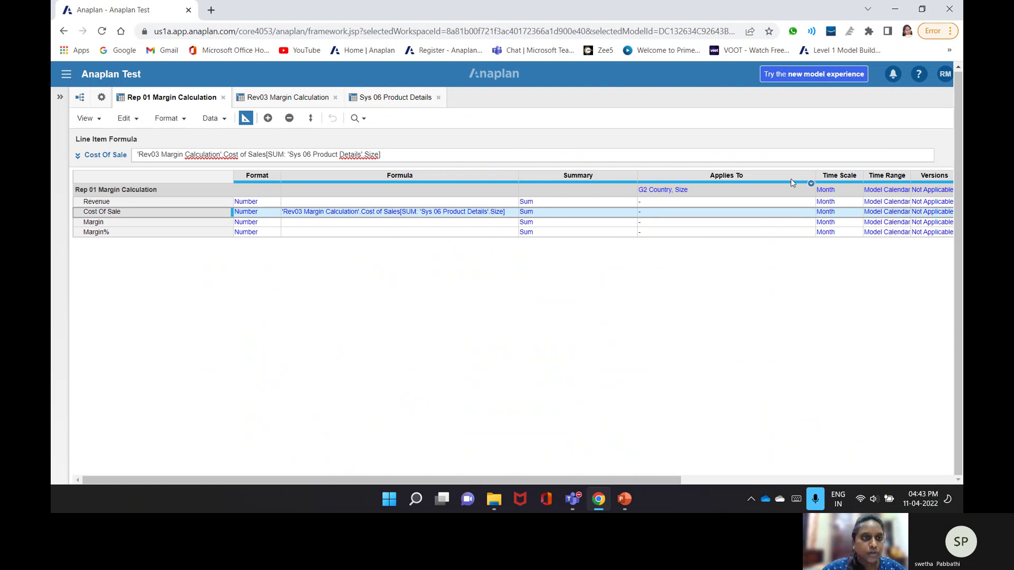
left_click(244, 119)
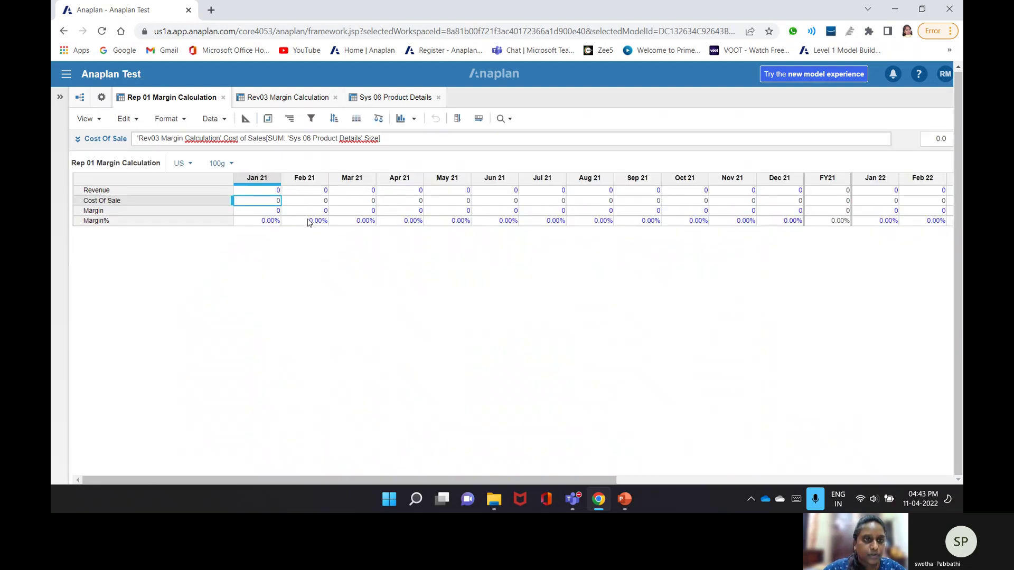
left_click(274, 100)
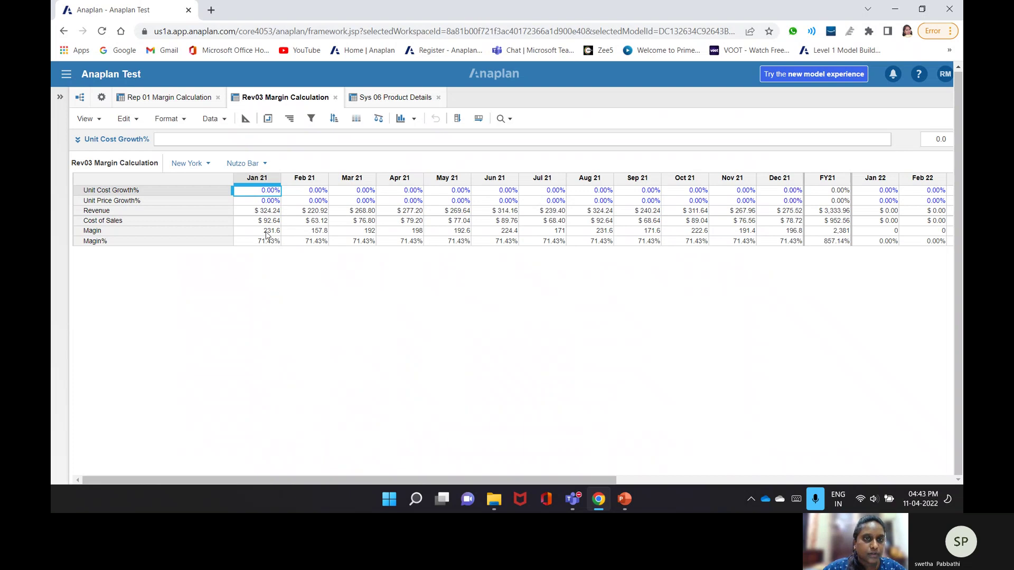
left_click(388, 98)
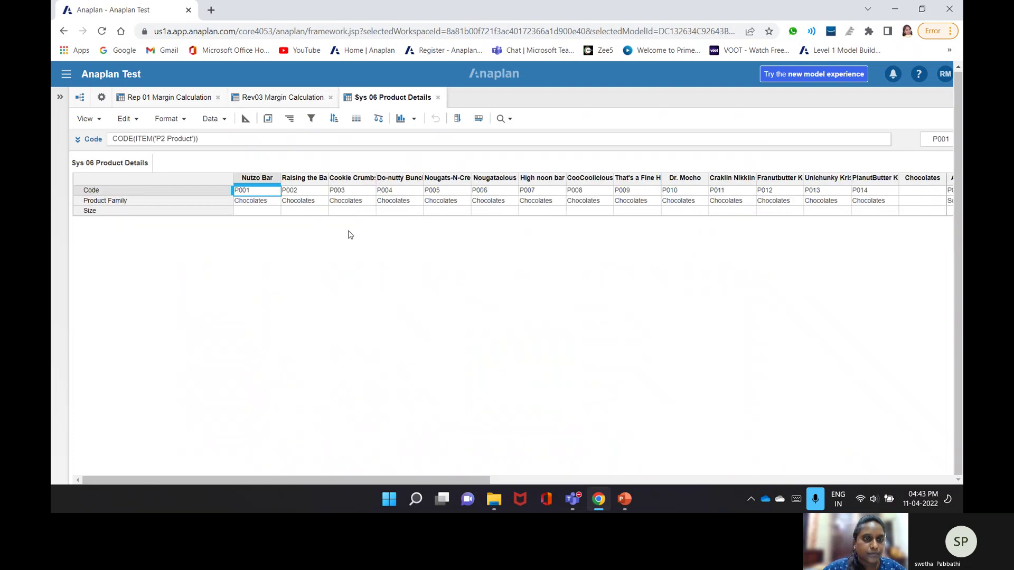
- Assign Sizes 100g, 200g, 300g, 400g and 500g to products P001–P005, then return to Rep 01
left_click(275, 211)
left_click(275, 212)
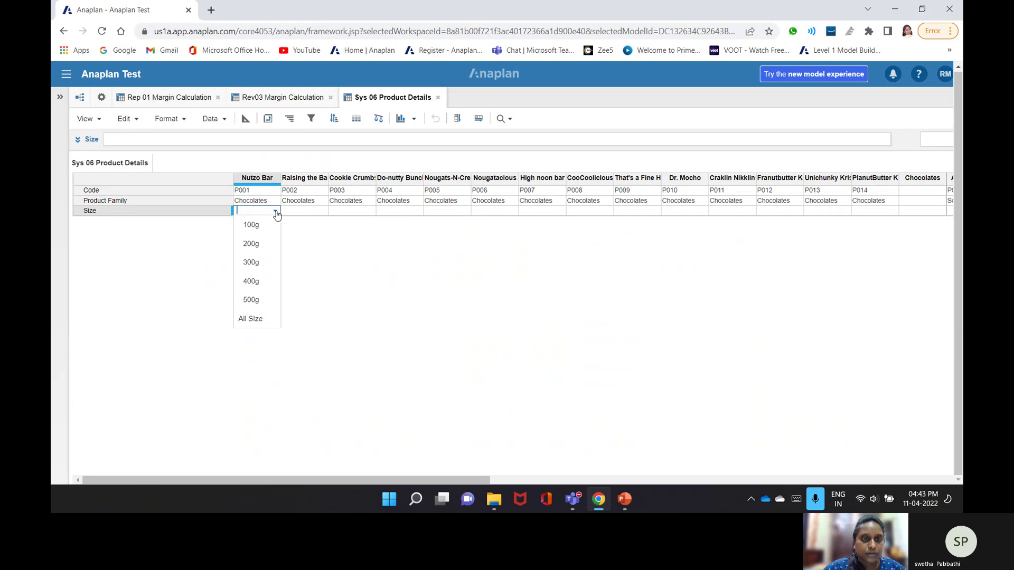
left_click(251, 225)
left_click(323, 211)
left_click(322, 211)
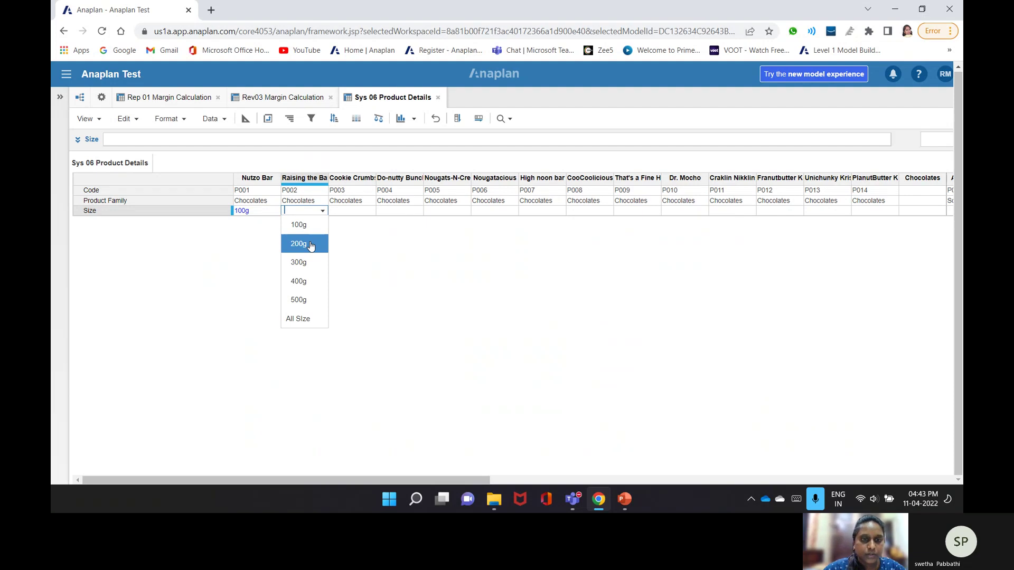
left_click(311, 244)
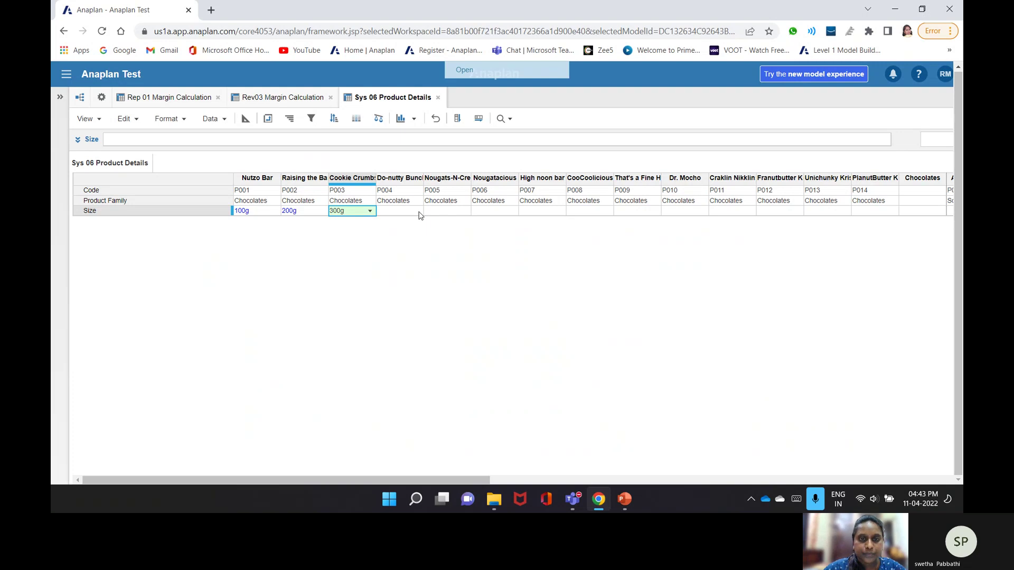
left_click(419, 211)
left_click(393, 281)
left_click(465, 211)
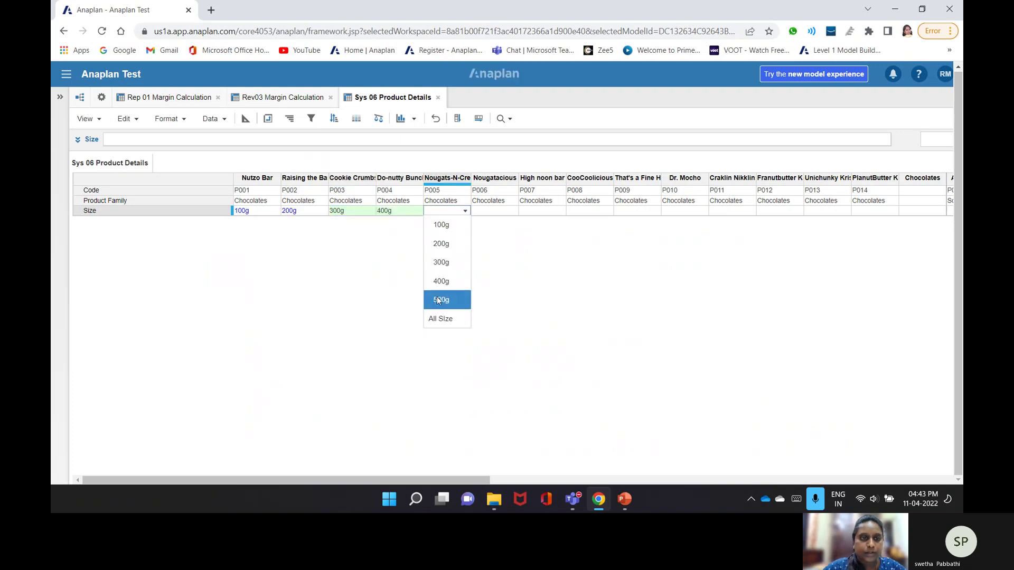
left_click(436, 300)
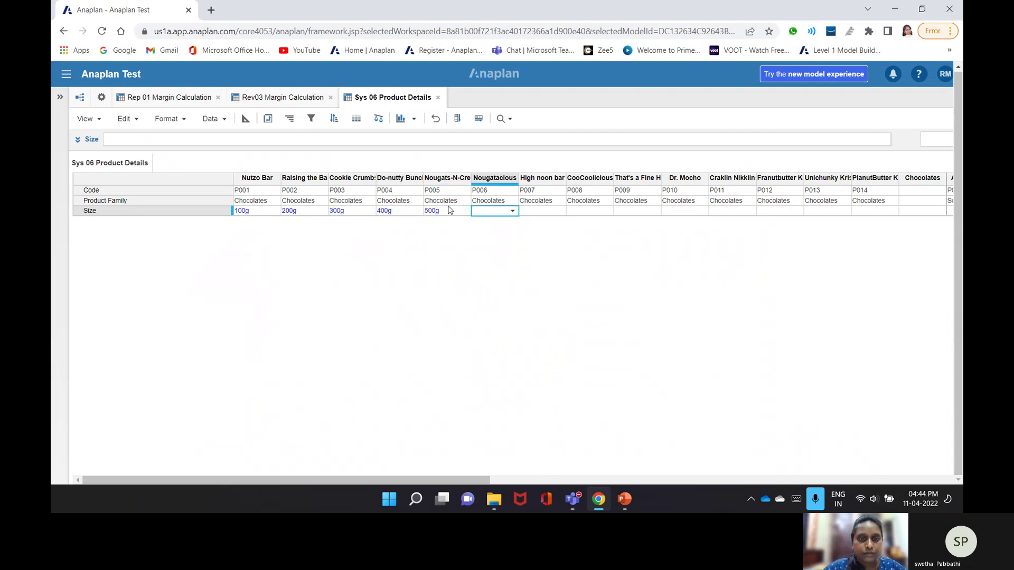
left_click(210, 98)
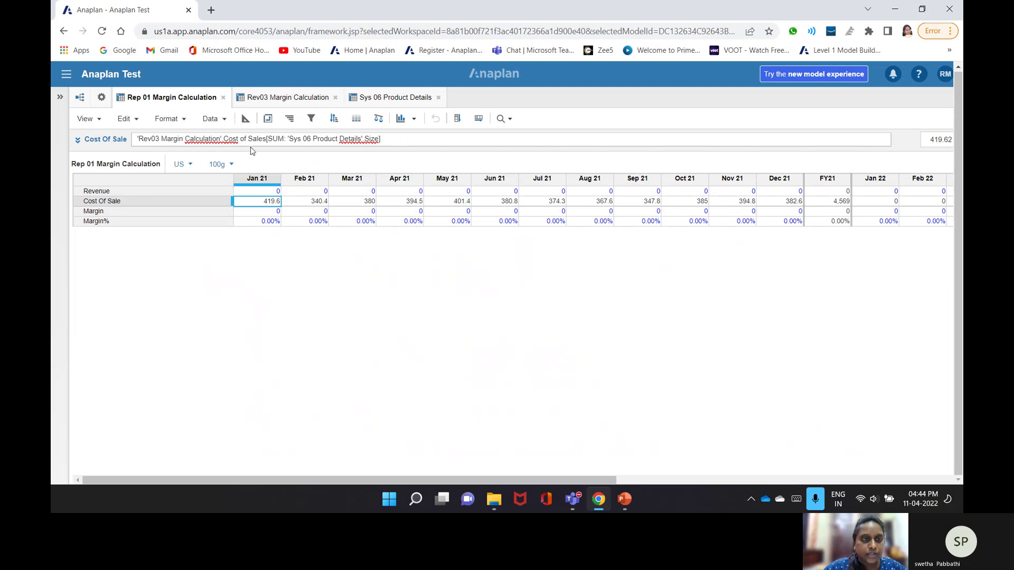
left_click(286, 97)
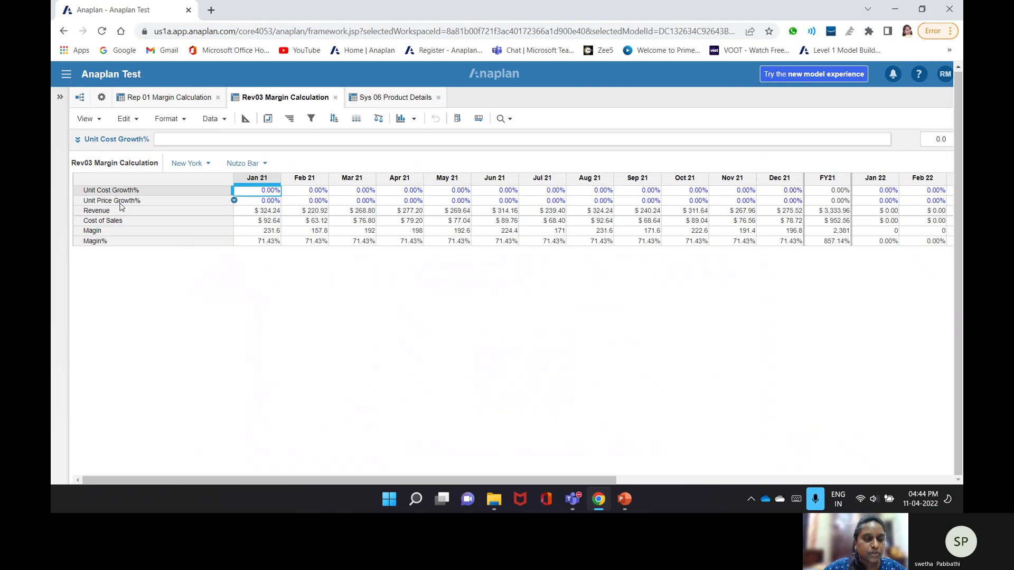
left_click(104, 221)
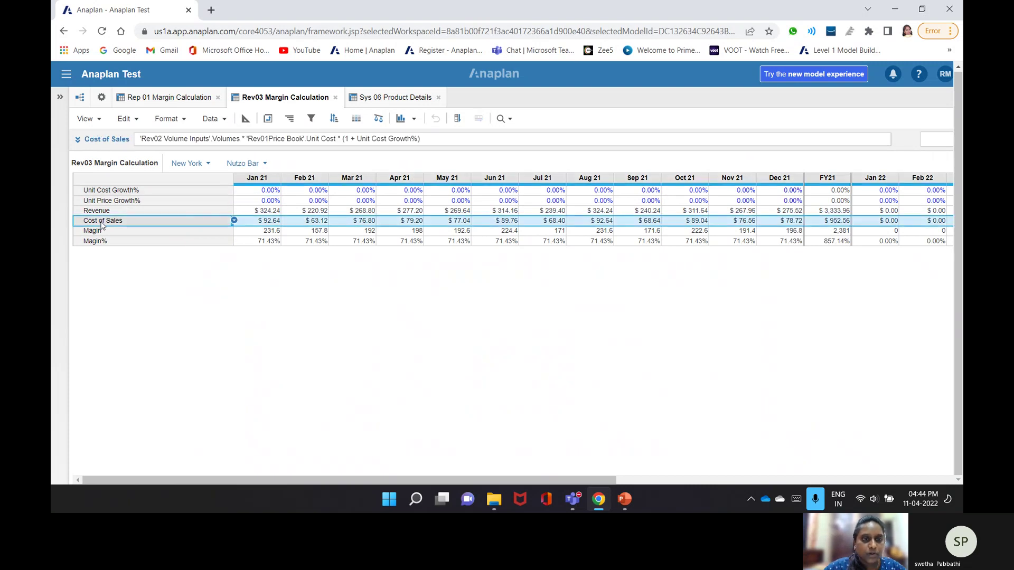
left_click(196, 105)
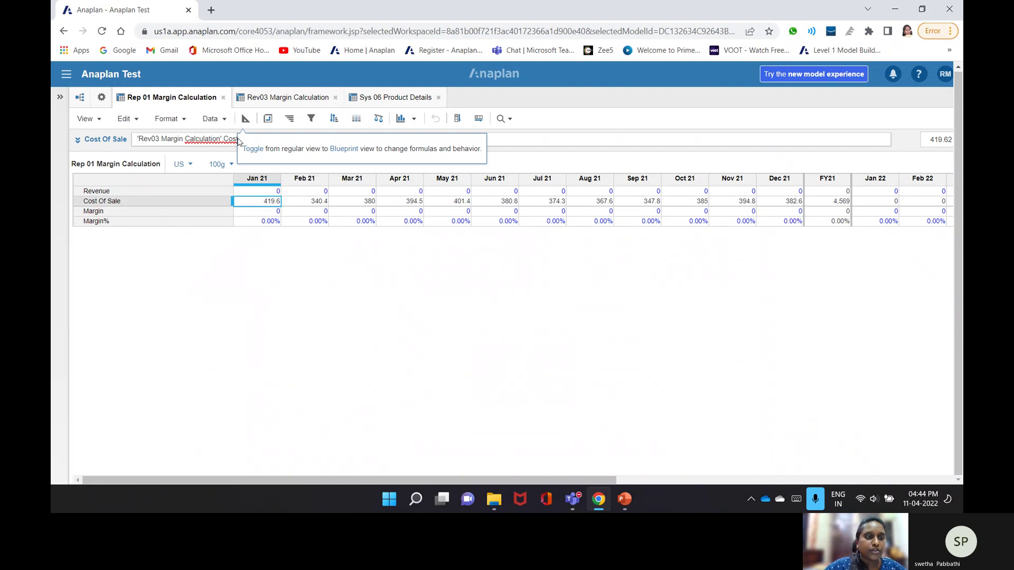
left_click(190, 201)
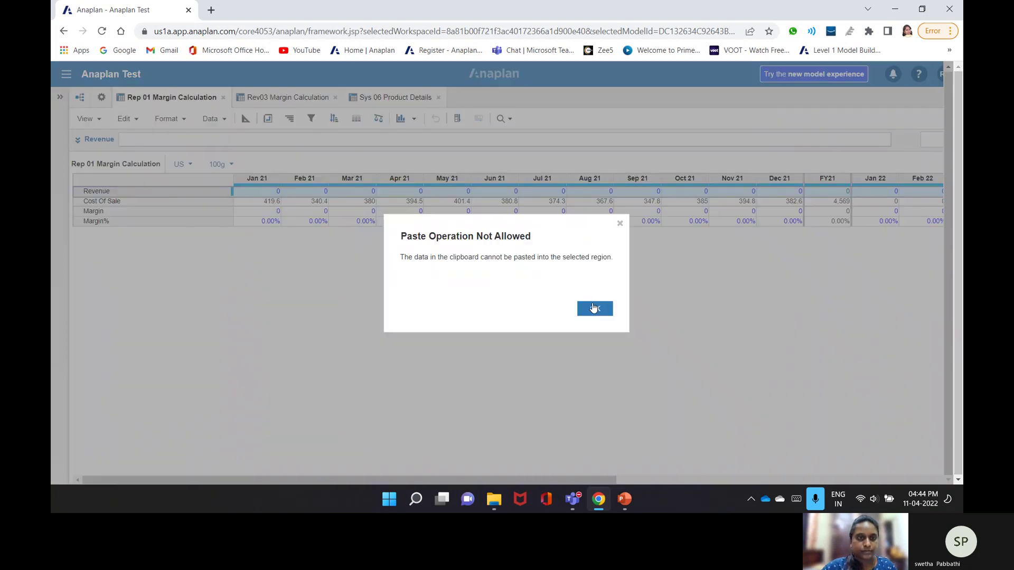
left_click(593, 308)
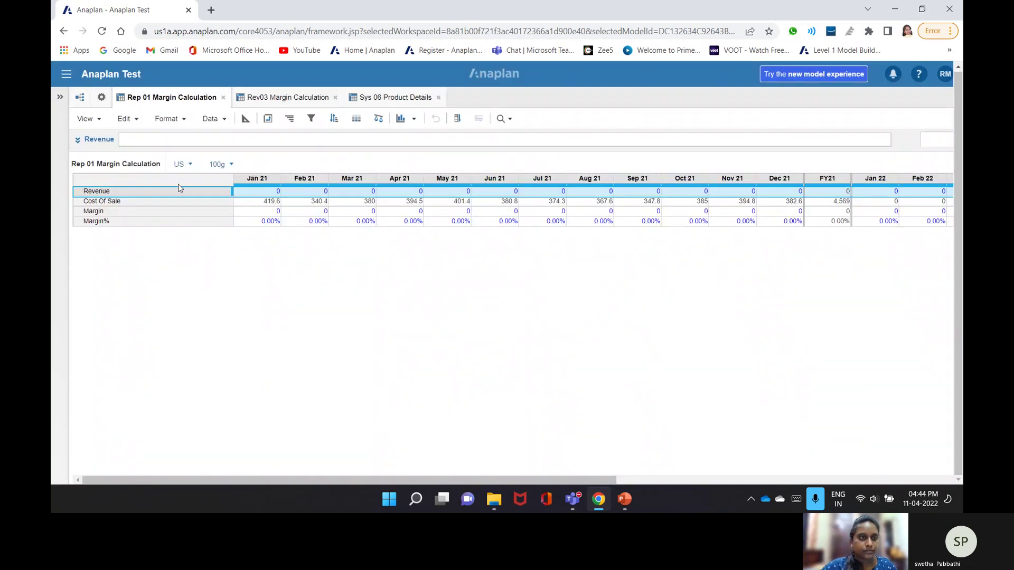
left_click(278, 142)
type("'Rev03 Margin Calculation'.Cost of Sales[SUM: 'Sys 06 Product Details'.Size]")
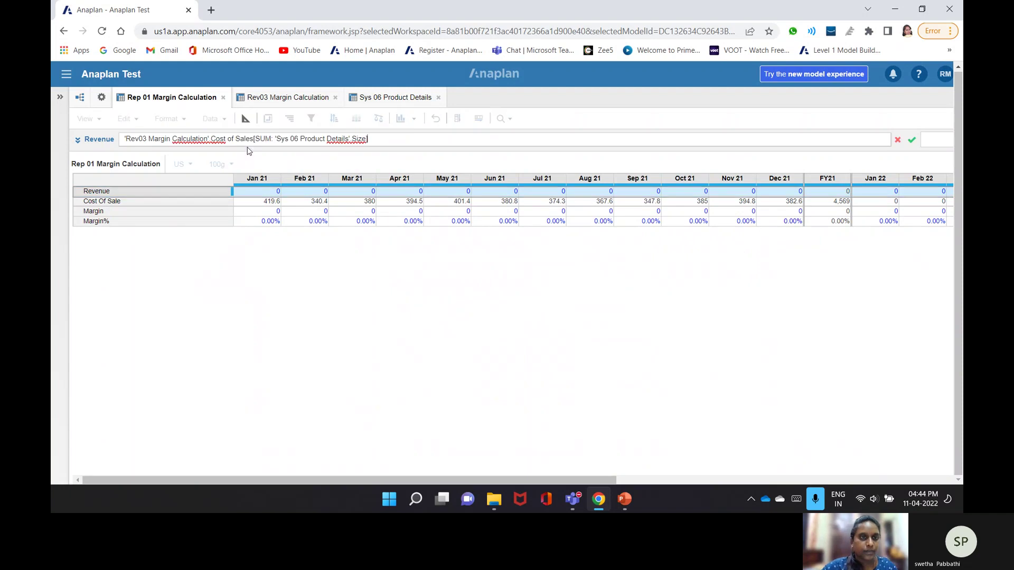
left_click_drag(212, 138, 237, 139)
left_click(285, 98)
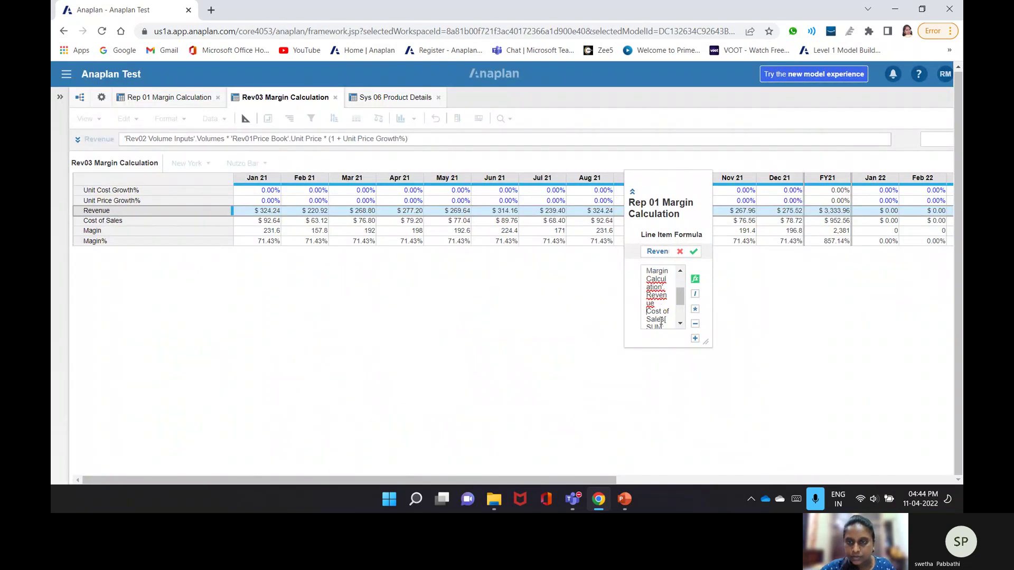
scroll(660, 321, "down", 2)
scroll(655, 317, "up", 1)
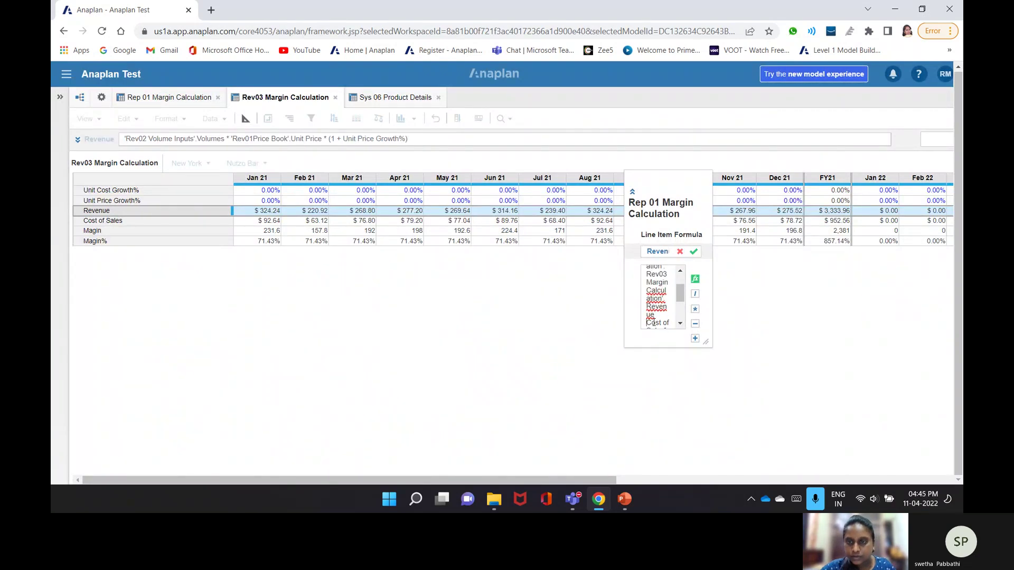
left_click_drag(647, 323, 664, 272)
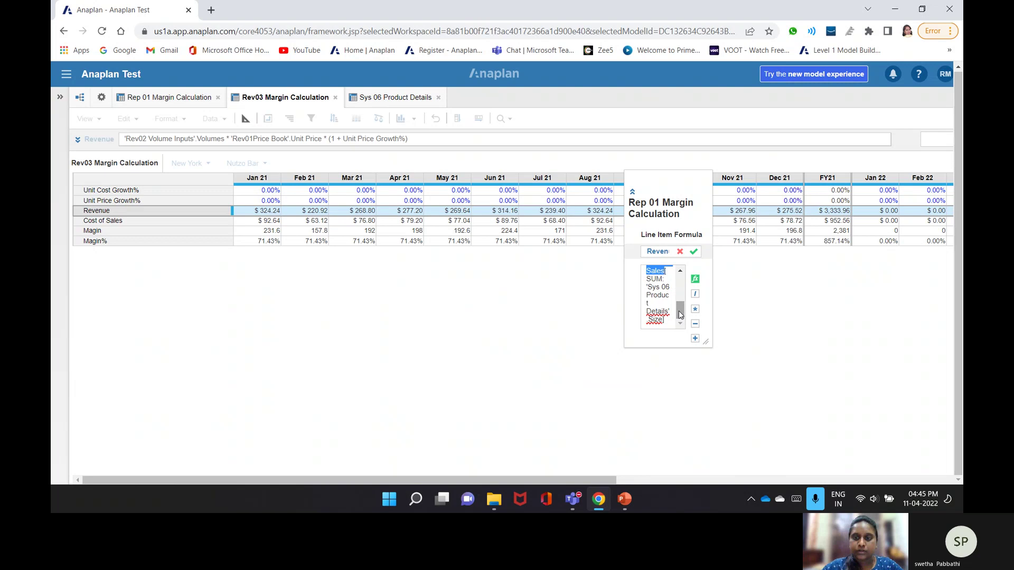
left_click(96, 210)
key("Return")
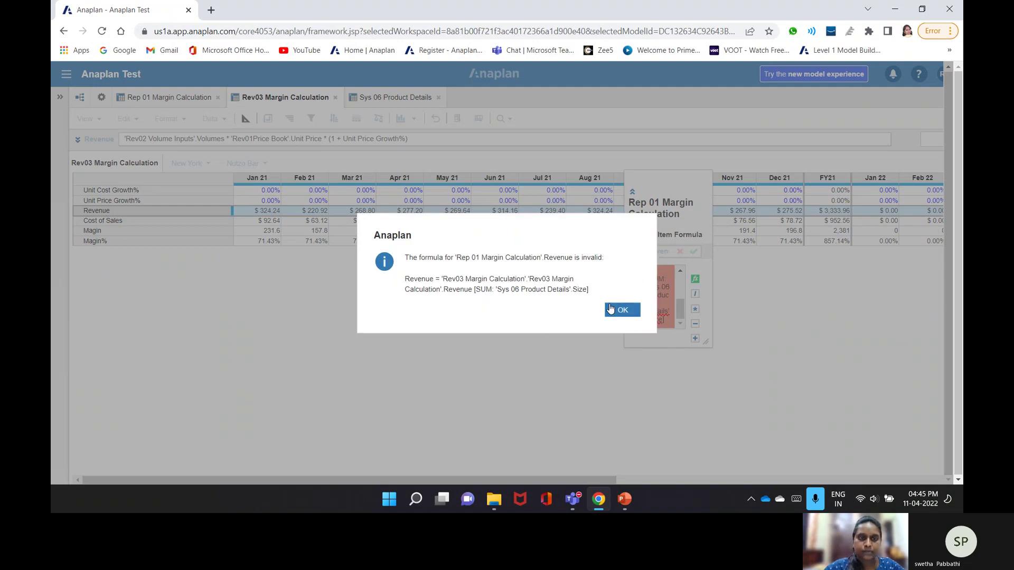
left_click(621, 310)
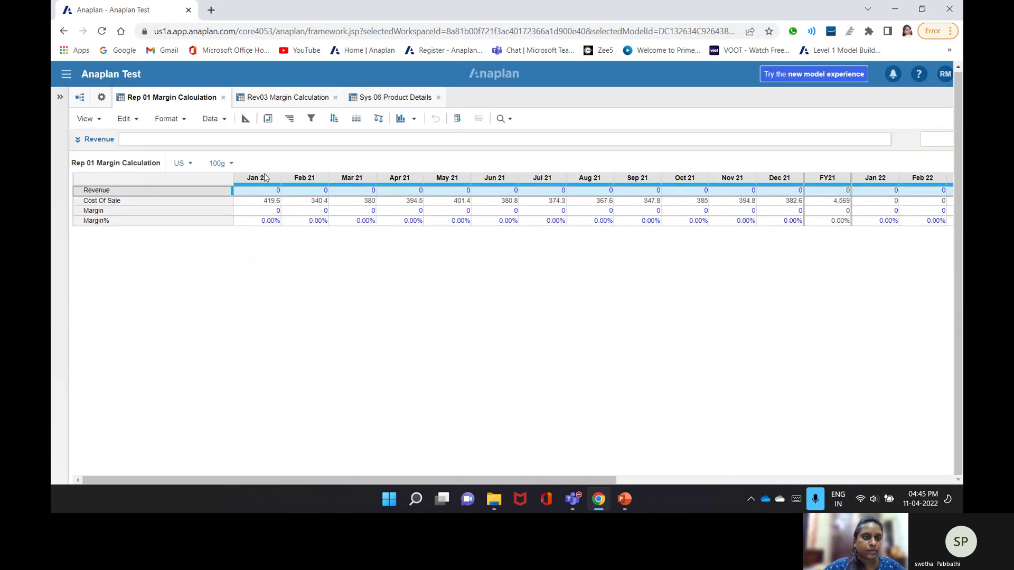
- Set the Margin formula to Revenue - Cost Of Sale
left_click(270, 211)
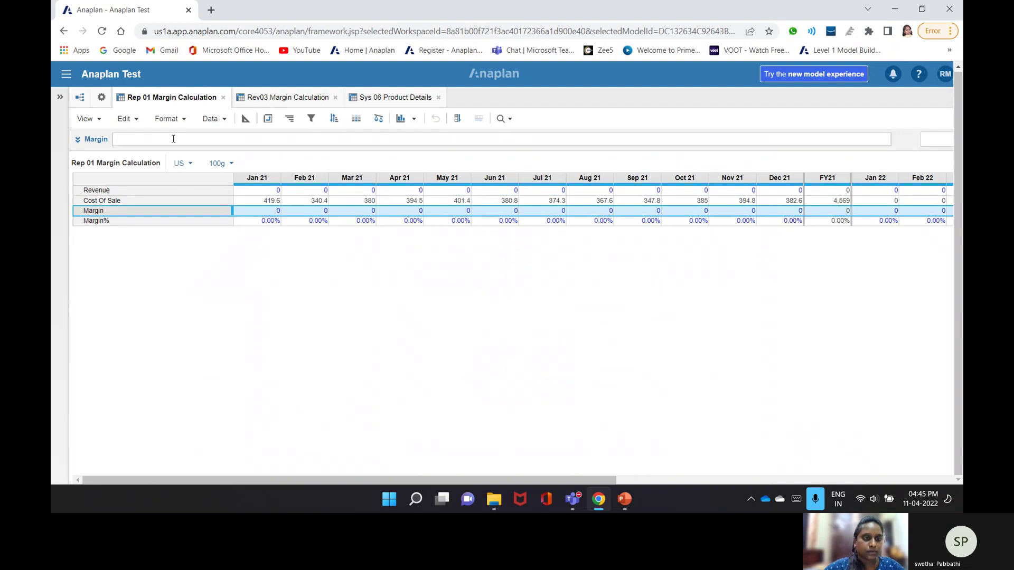
left_click(174, 139)
left_click(151, 191)
type("-")
left_click(145, 204)
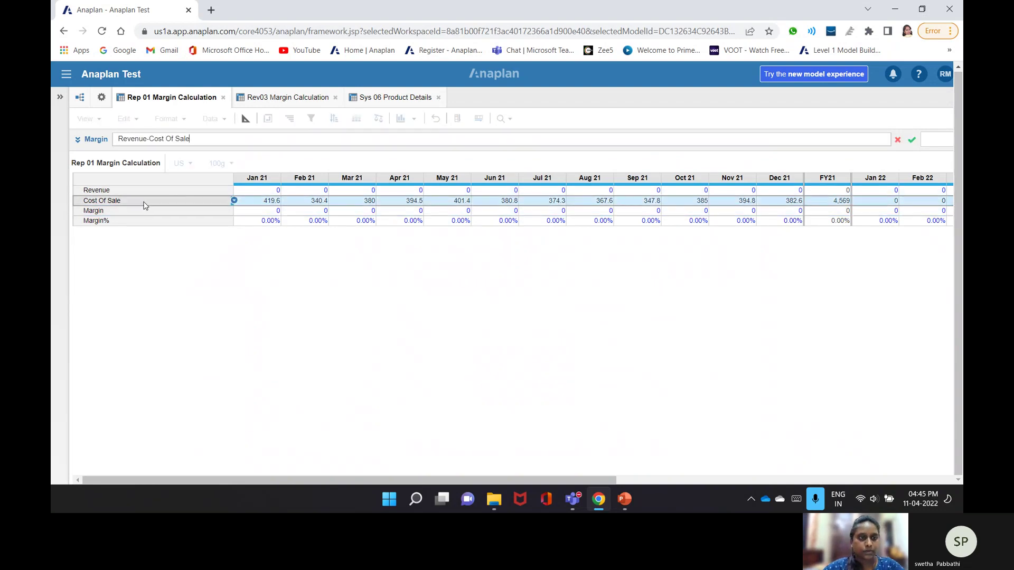
key("Return")
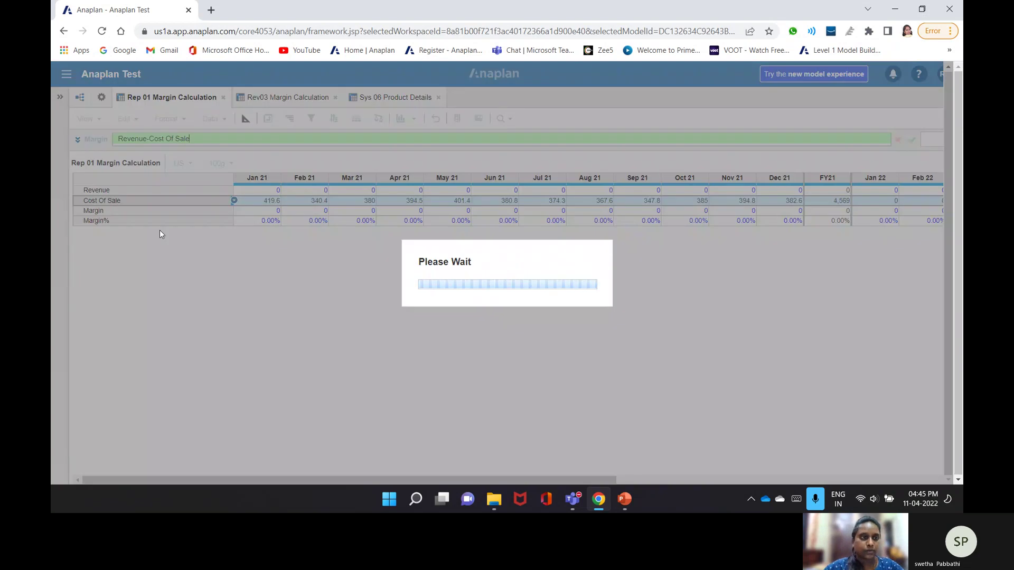
- Set the Margin% formula to Margin / Revenue
left_click(107, 220)
key("Up")
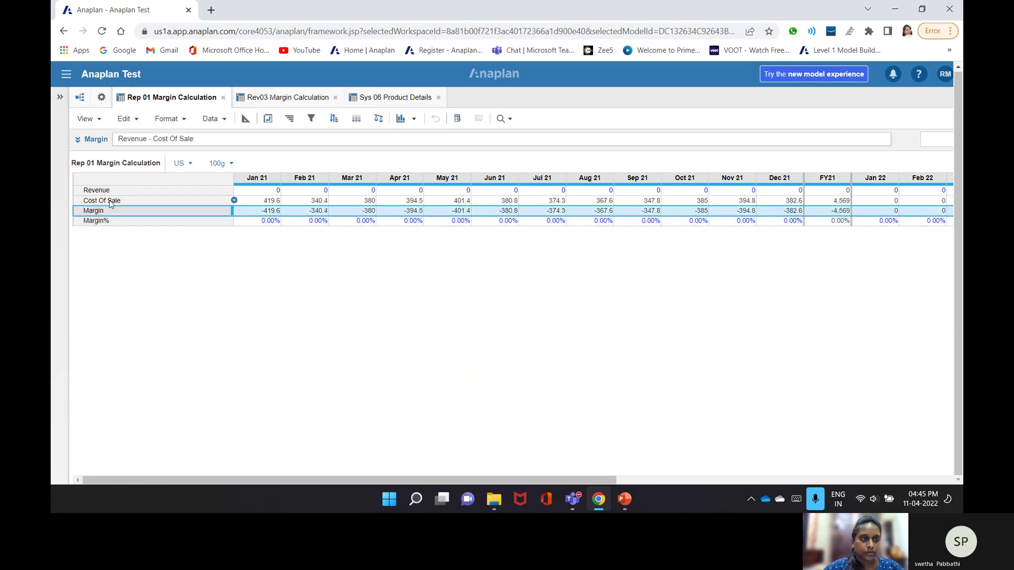
left_click(116, 221)
left_click(184, 137)
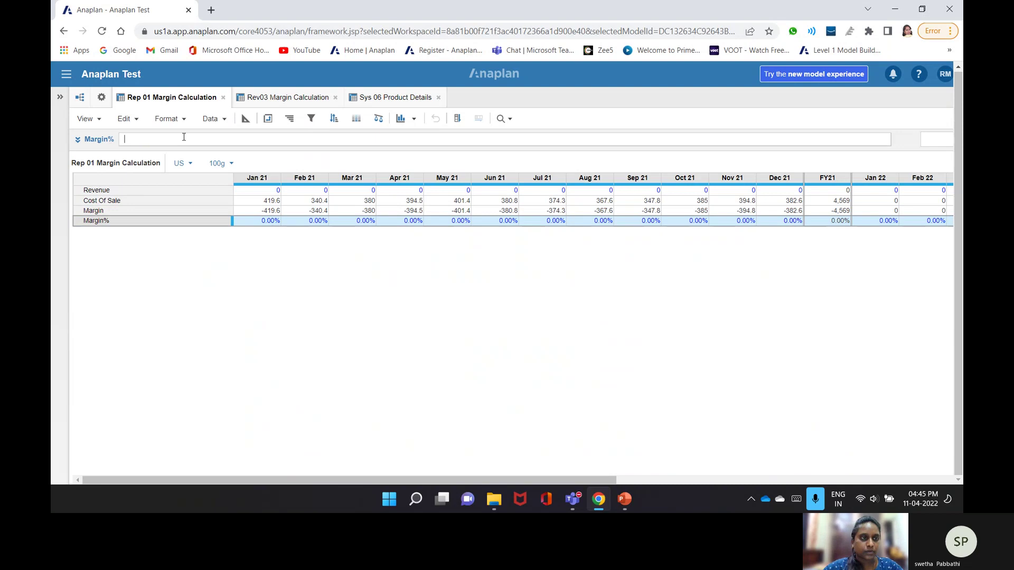
left_click(130, 211)
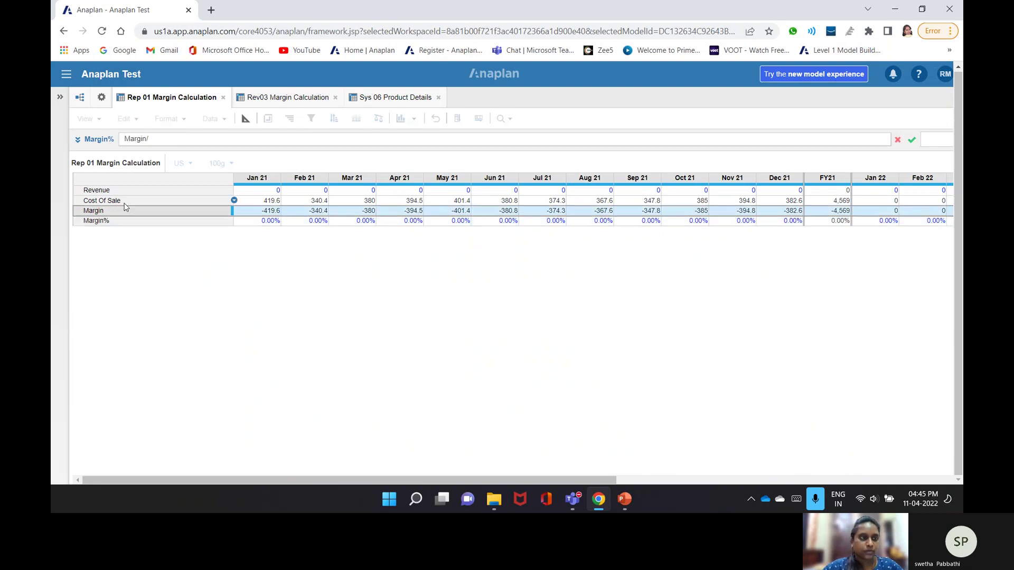
type("/")
left_click(130, 190)
key("Return")
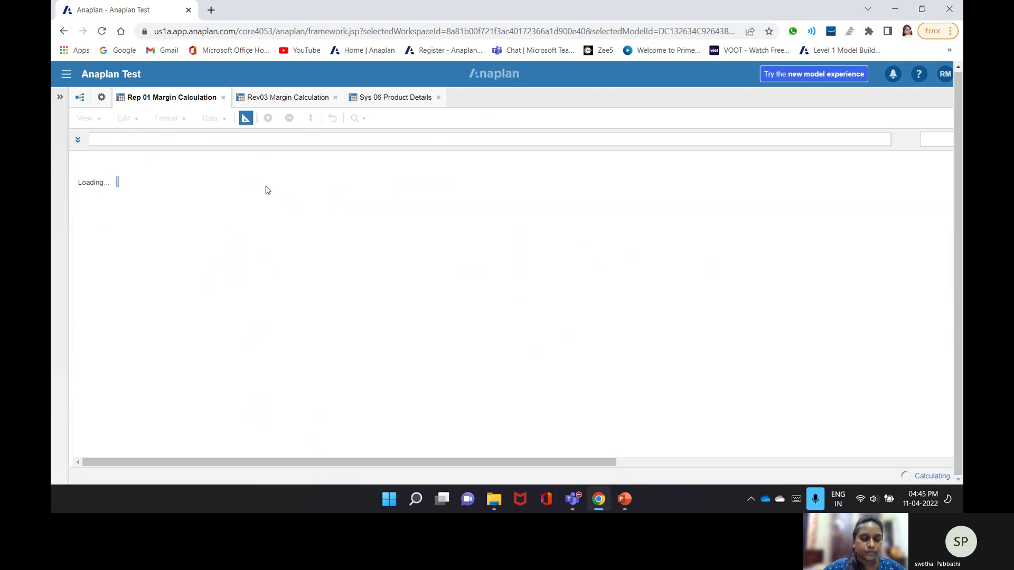
- Reformat Rev03 Margin Calculation's Revenue line item to 4 minimum significant digits instead of 2 decimals
left_click(282, 101)
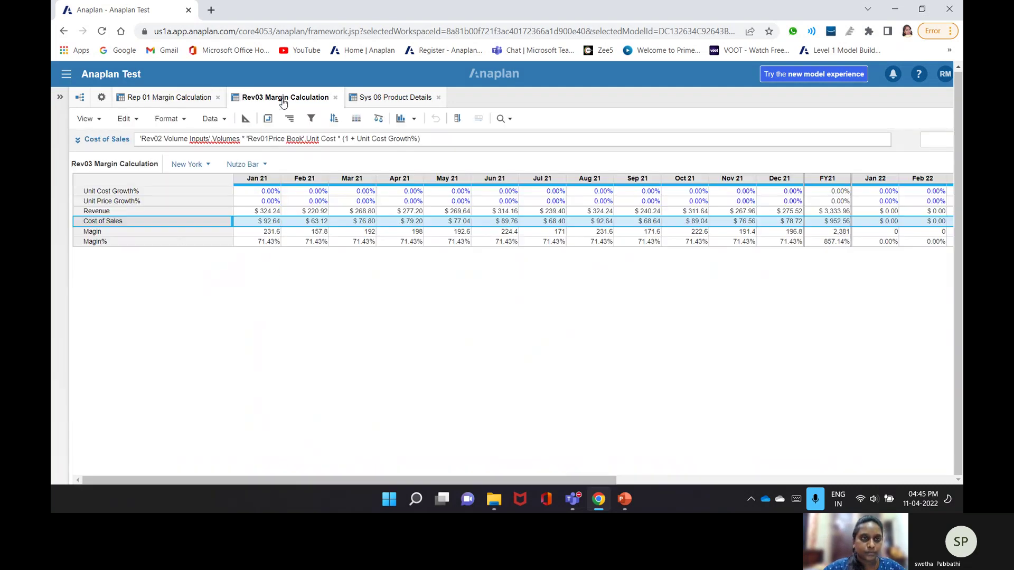
left_click(165, 212)
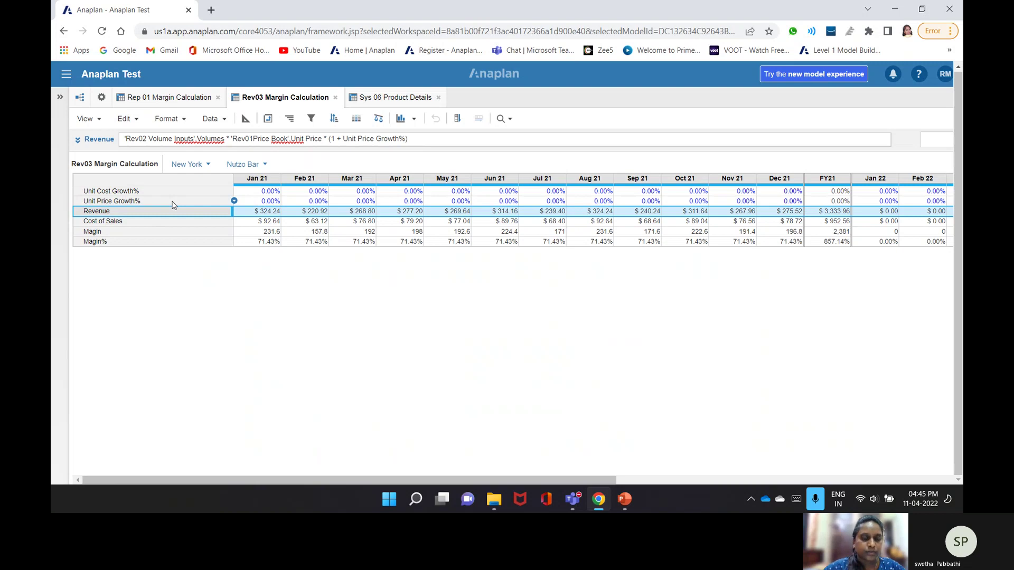
left_click(245, 119)
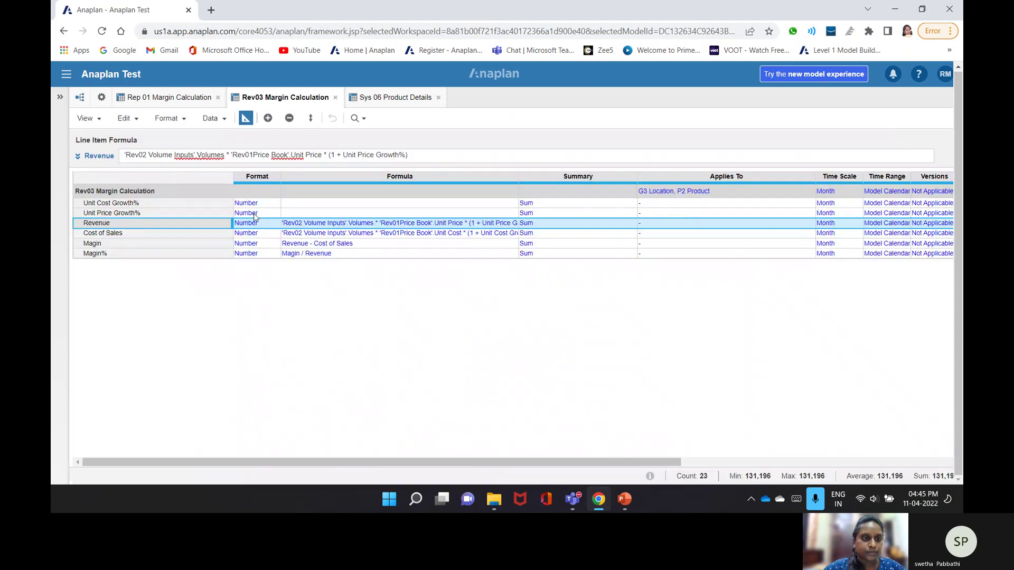
left_click(278, 224)
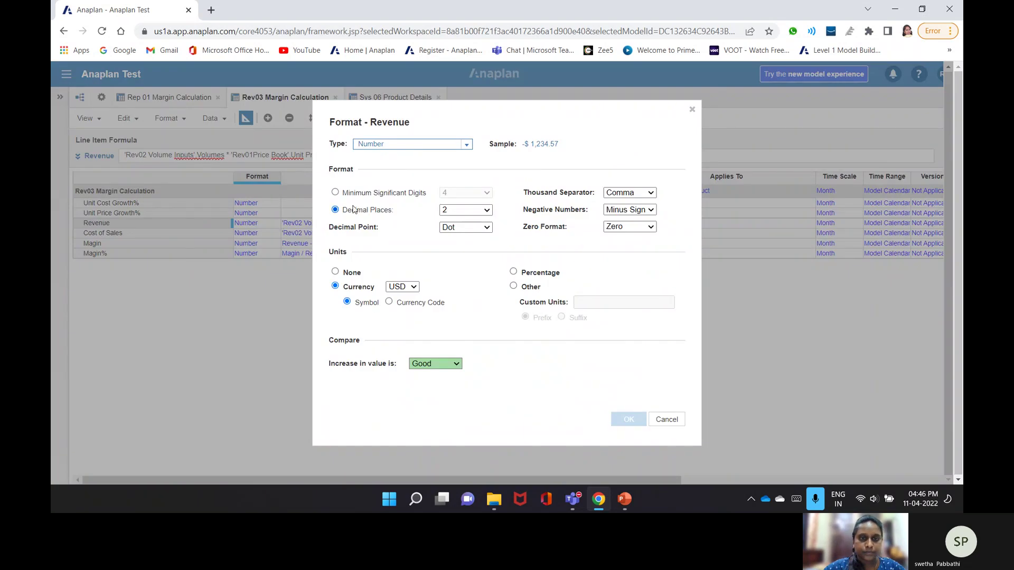
left_click(369, 193)
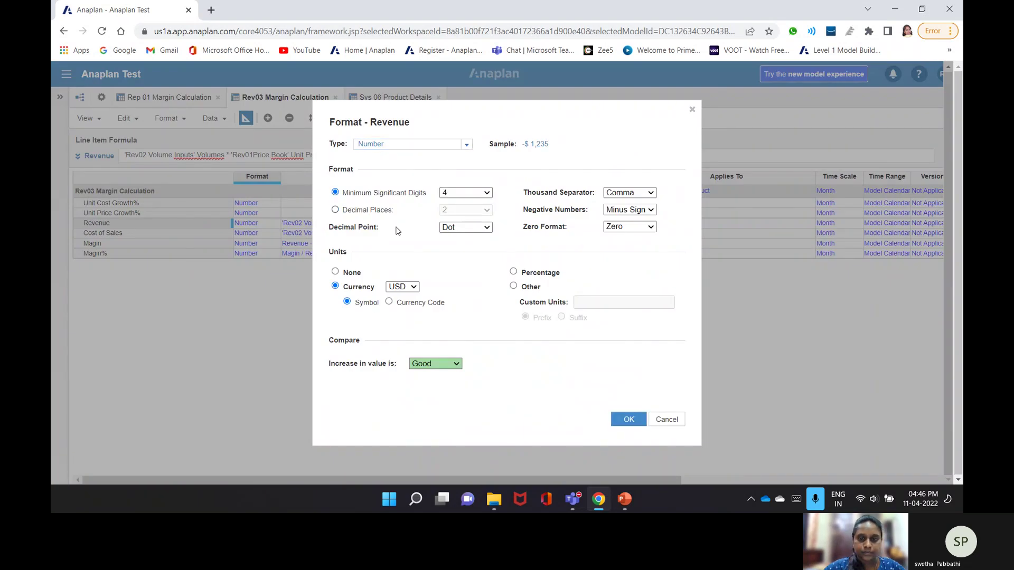
left_click(628, 419)
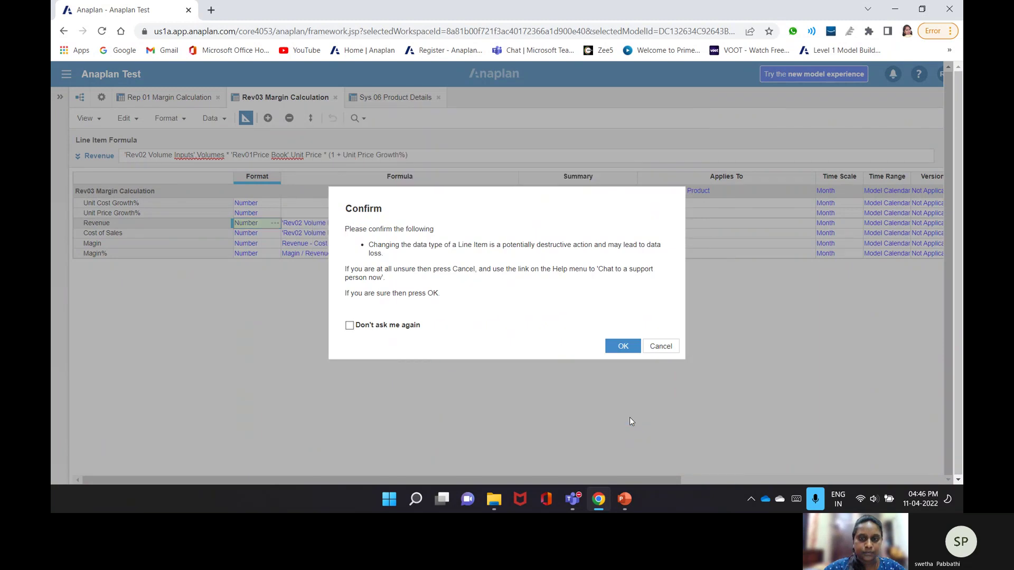
left_click(616, 347)
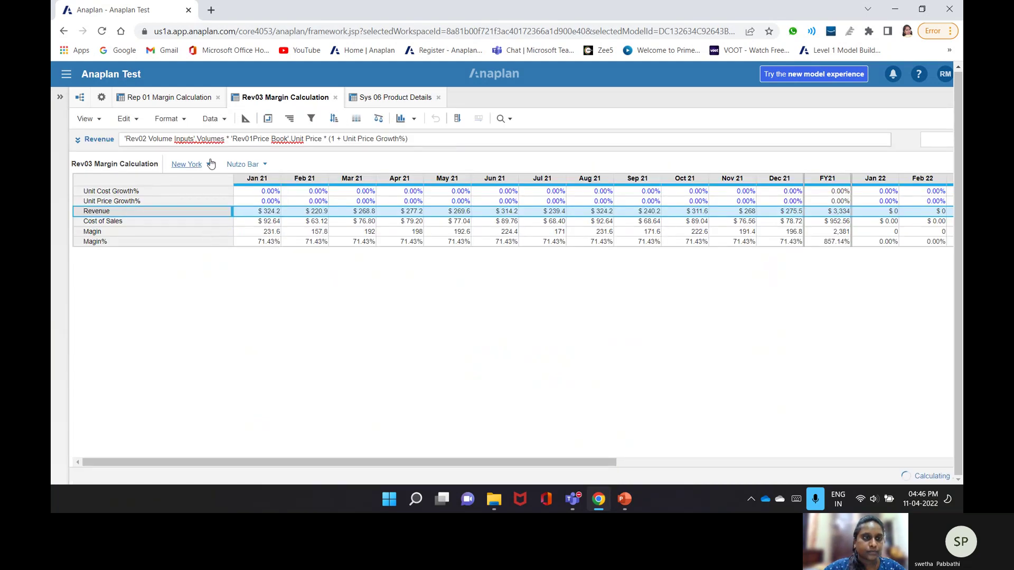
left_click(179, 98)
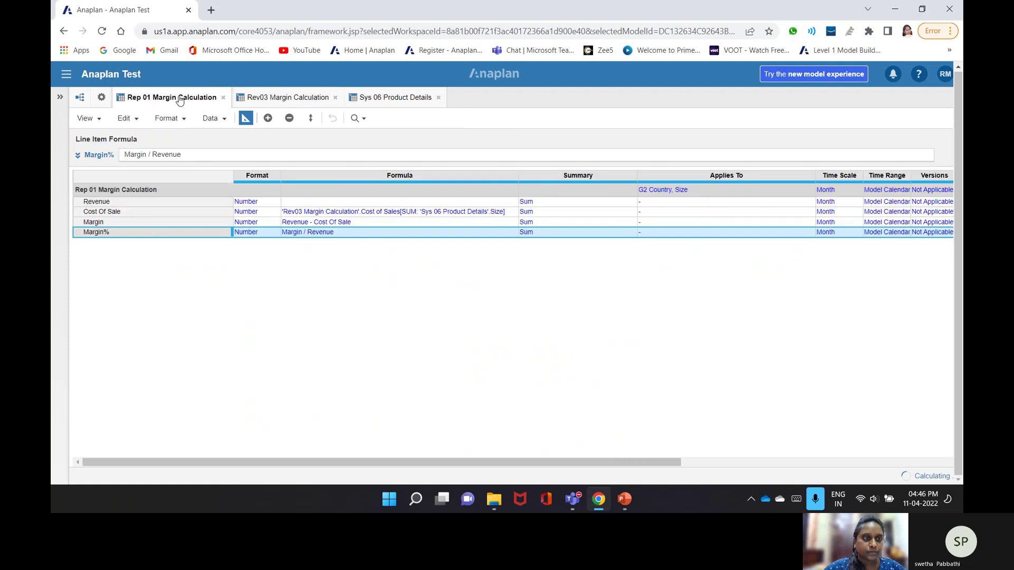
- Set Rep 01 Revenue's formula to Rev03 Margin Calculation Revenue [SUM: Sys 06 Product Details Size]
left_click(124, 203)
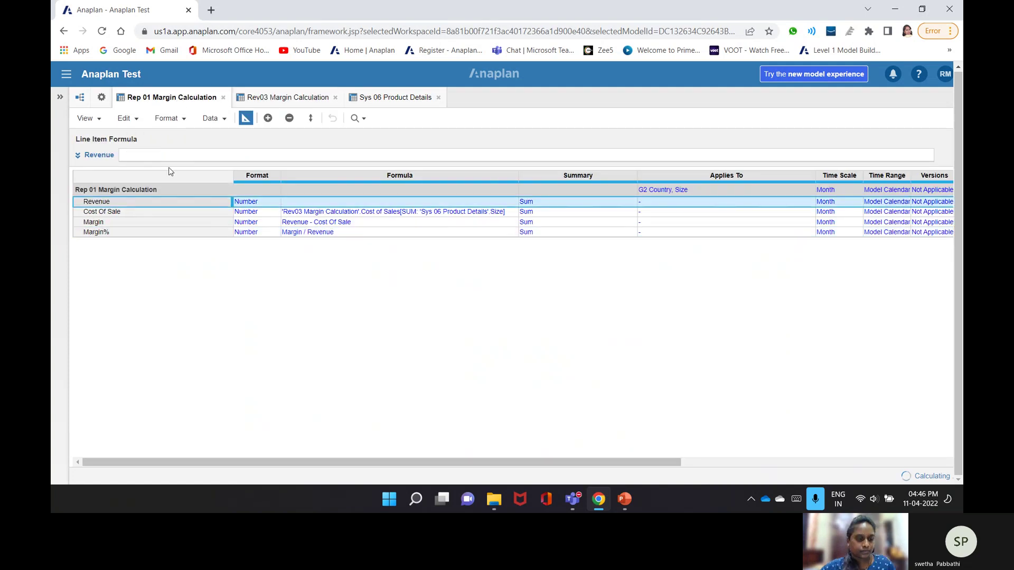
left_click(256, 99)
left_click(121, 211)
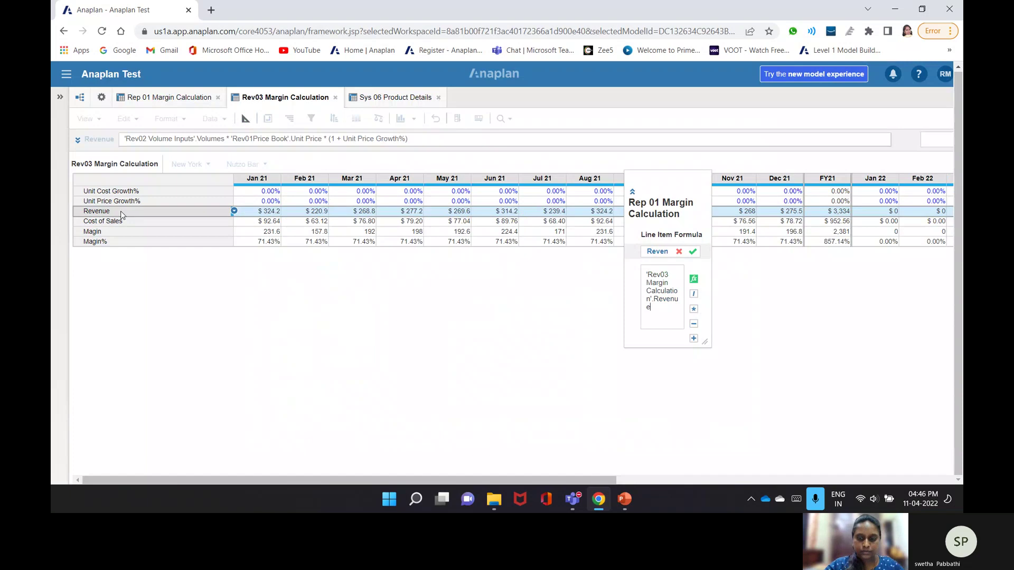
type("[SU")
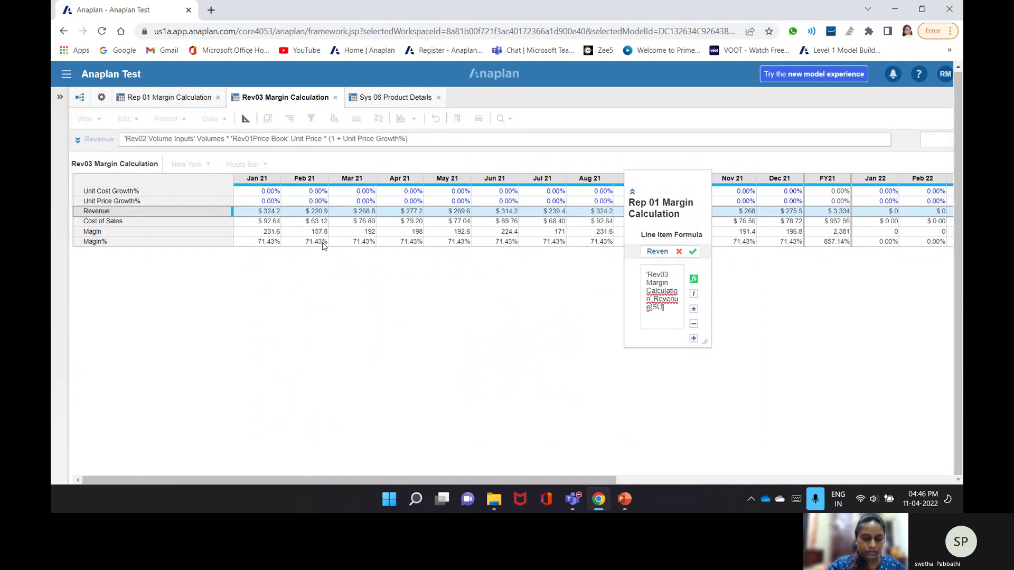
type("M]")
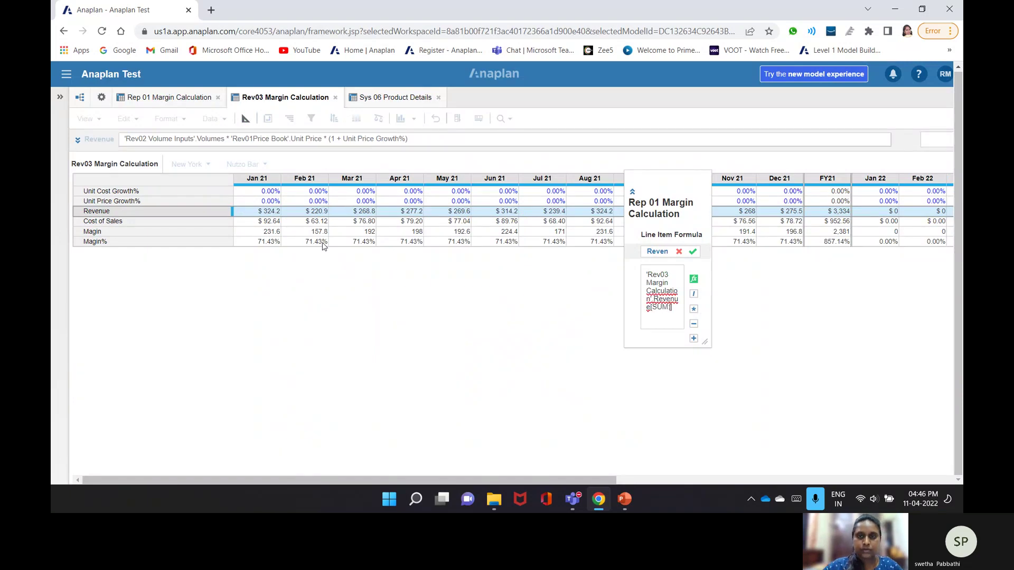
left_click(395, 97)
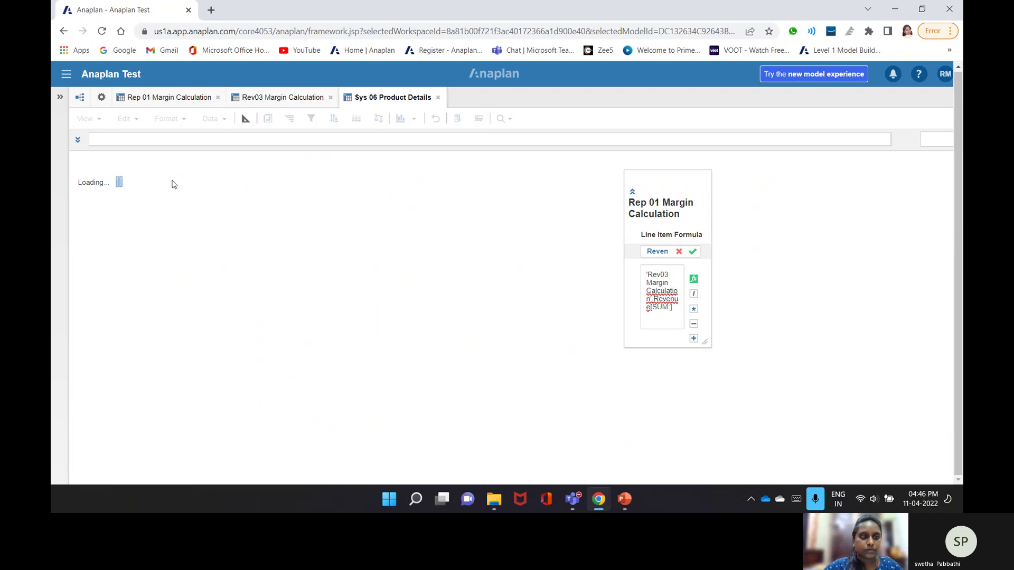
left_click(169, 211)
left_click(689, 255)
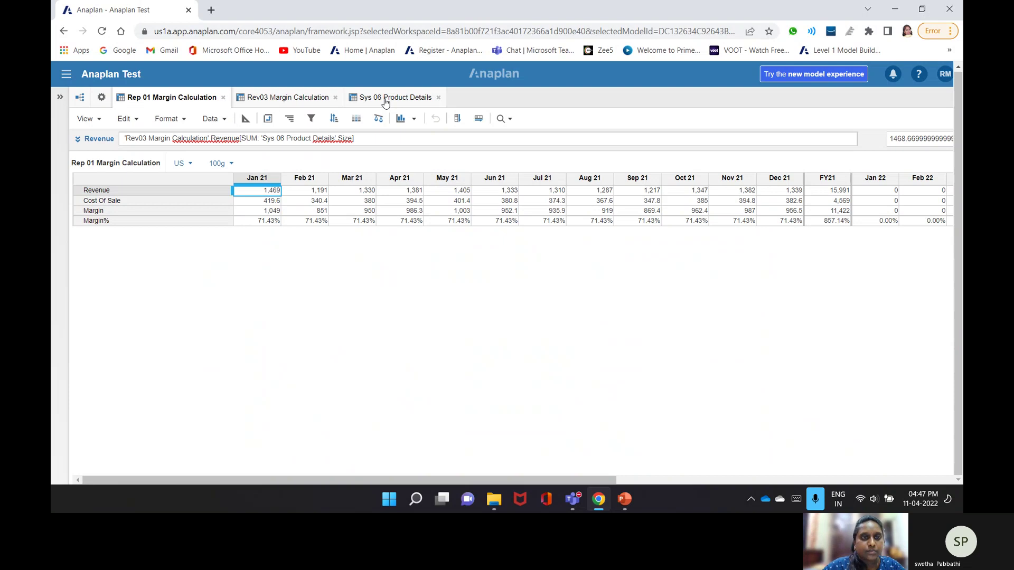
- Compare Rev03 Revenue and Sys 06 Size with Rep 01's Revenue values, then close Rep 01
left_click(285, 97)
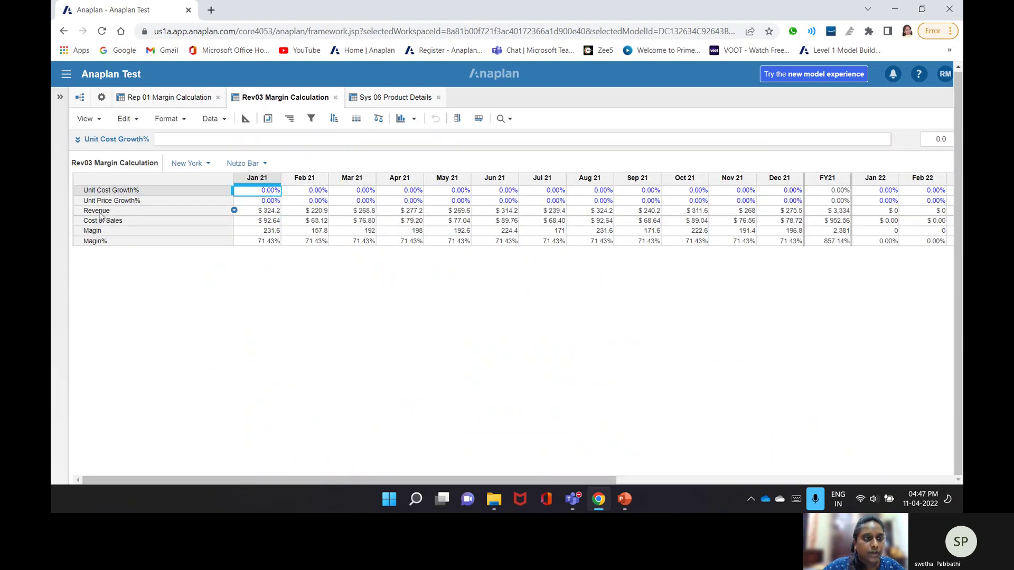
left_click(109, 214)
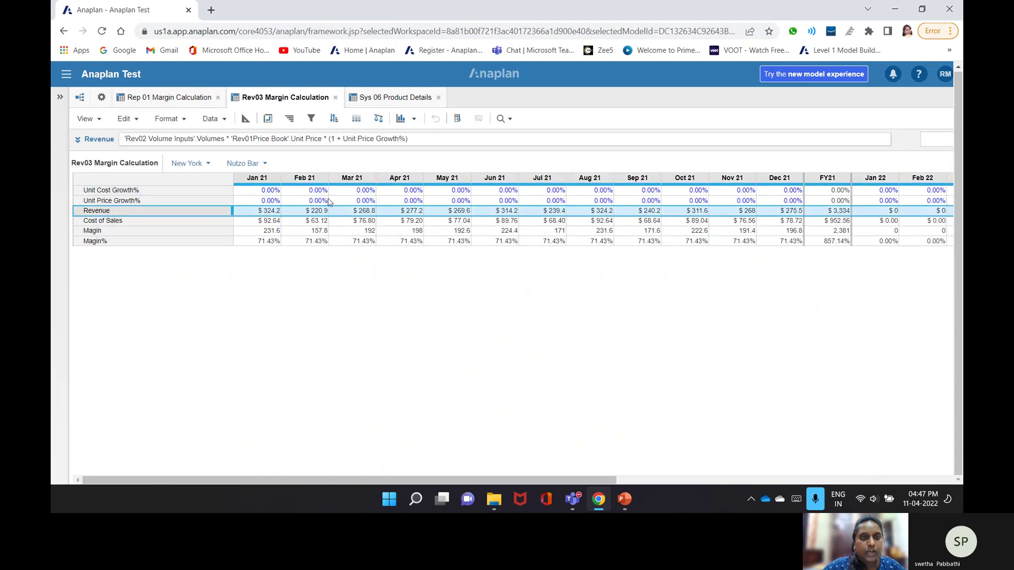
left_click(367, 102)
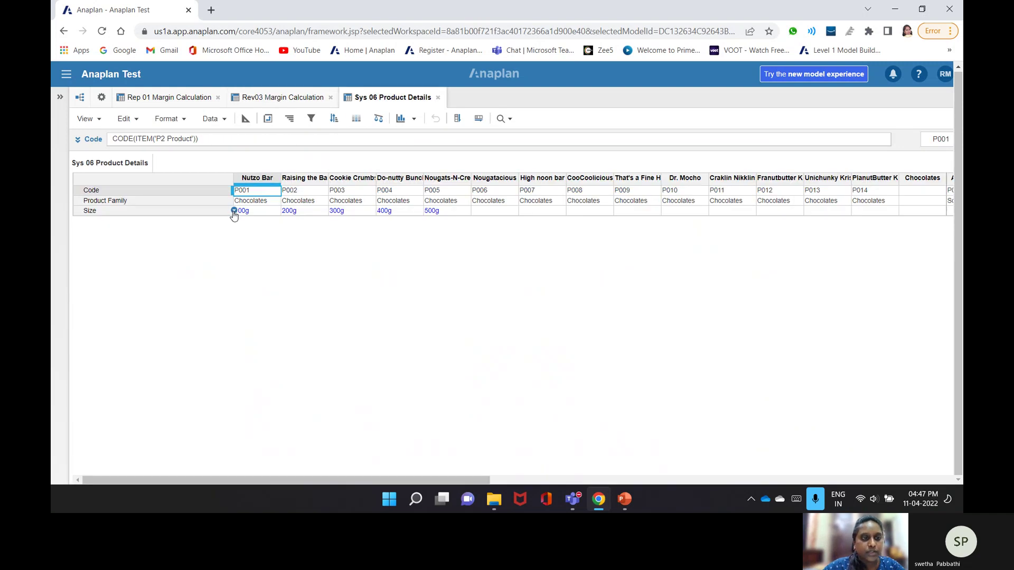
left_click(210, 213)
left_click(168, 98)
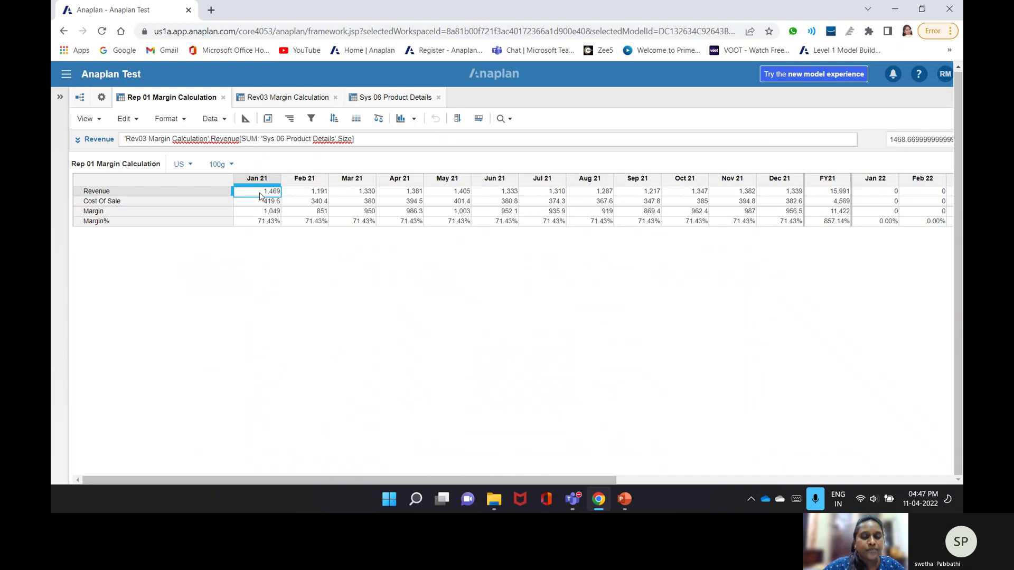
key("Right")
key("Right")
key("Right")
key("Right")
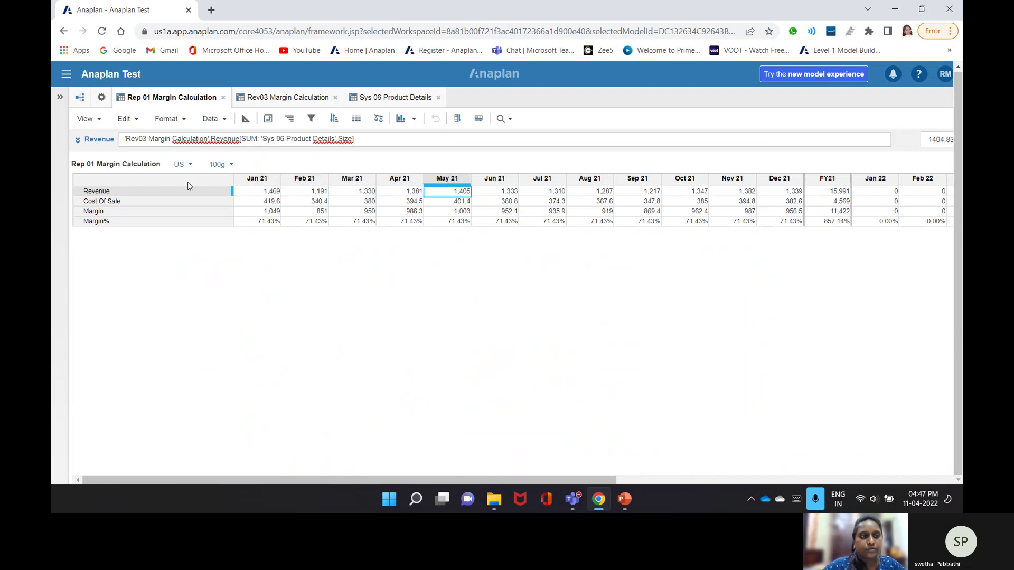
left_click(182, 191)
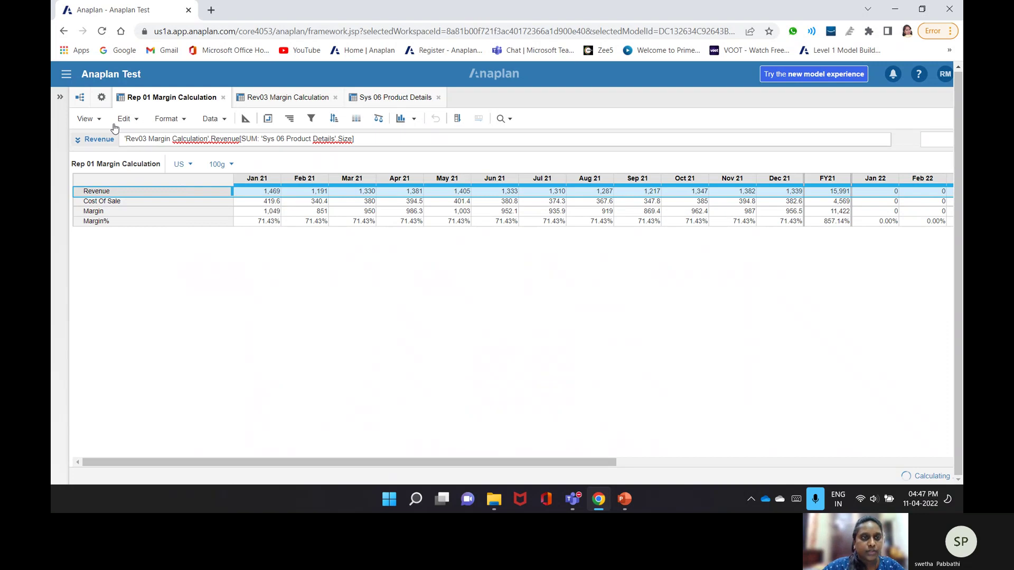
left_click(223, 97)
- Close the Sys 06 and Rev03 modules and start inserting items into the Functional Areas list
left_click(319, 97)
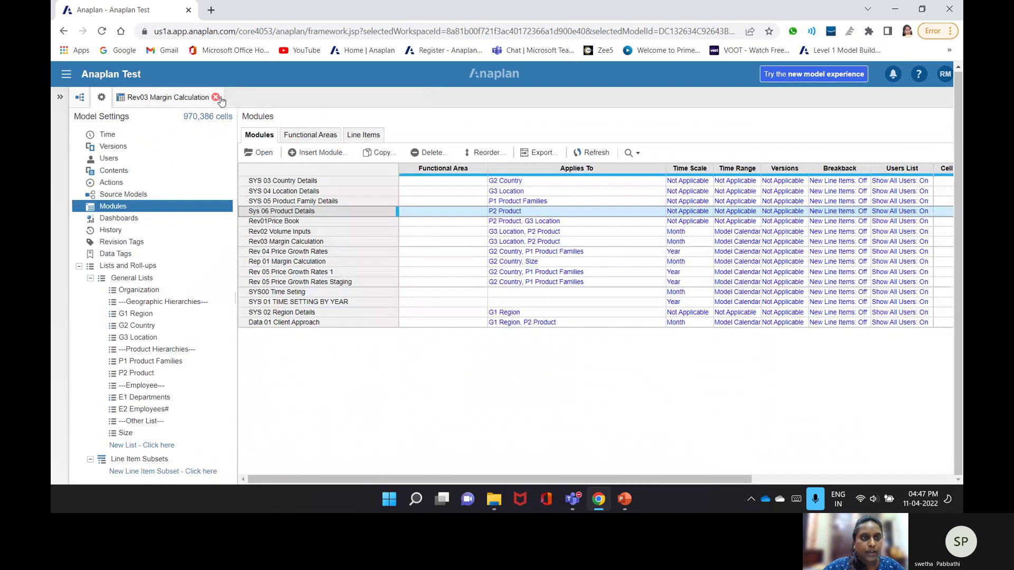
left_click(215, 97)
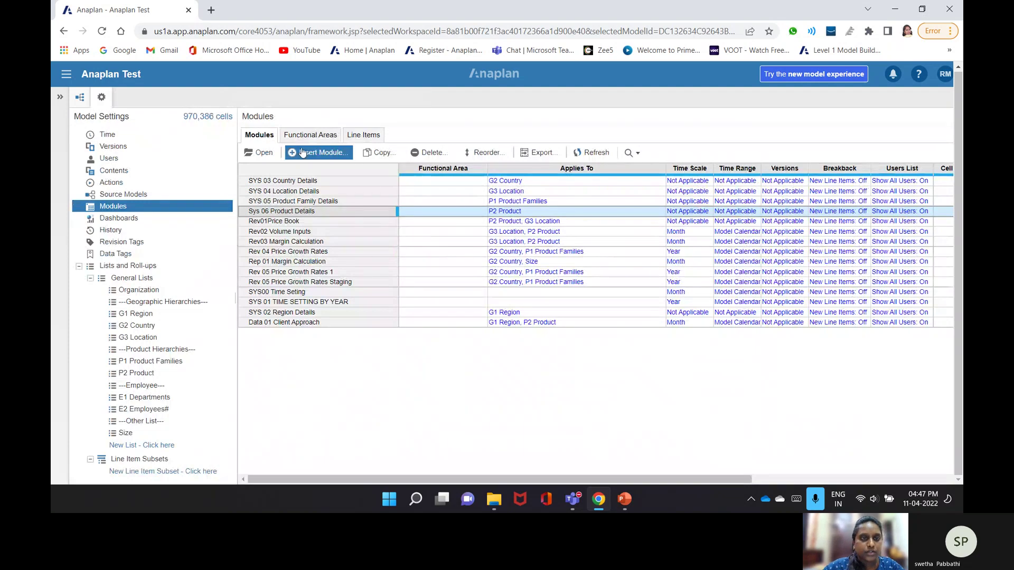
left_click(318, 135)
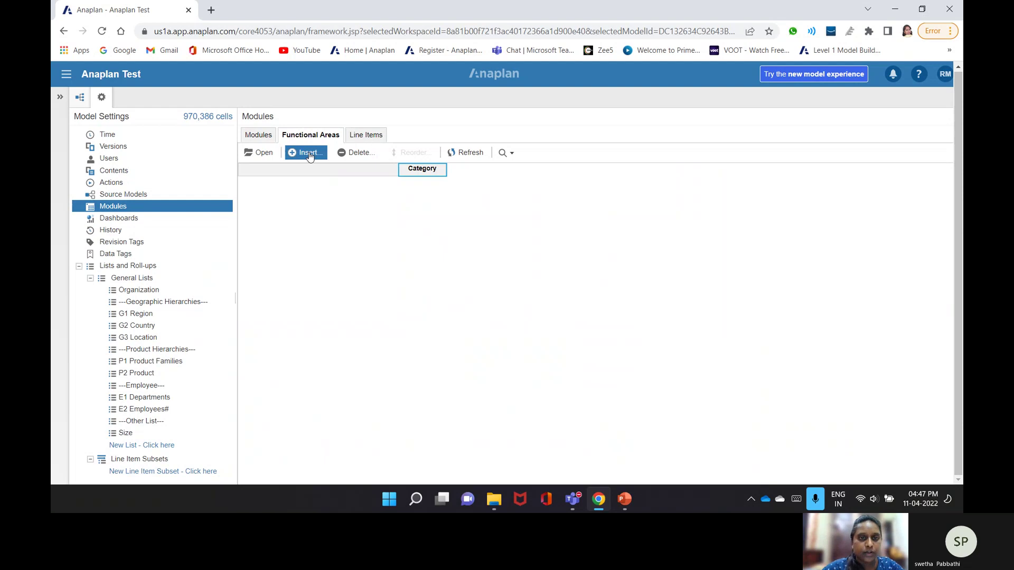
left_click(310, 154)
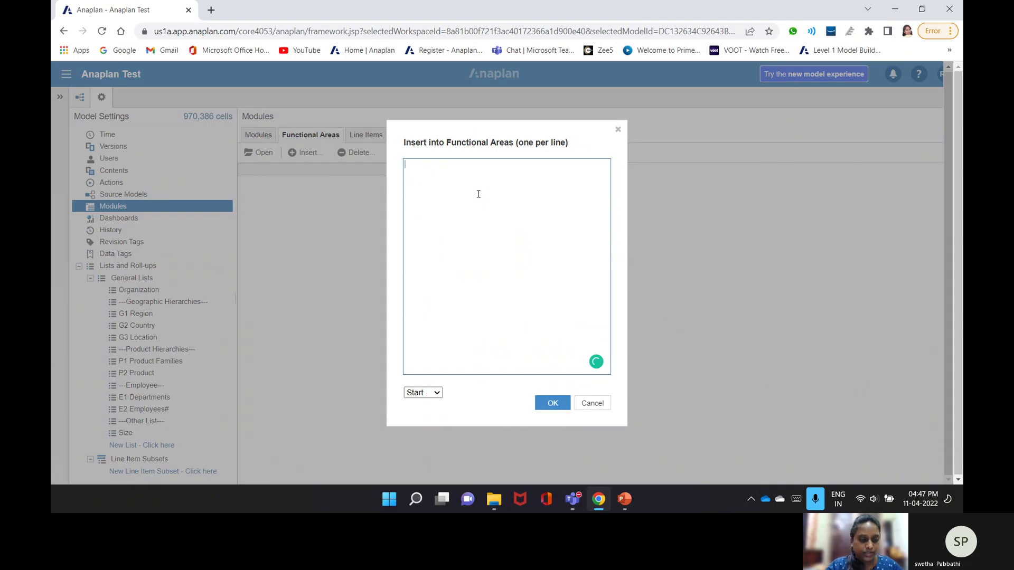
- Enter Admin, Reporting and Revenue as new Functional Areas items and confirm
type("S")
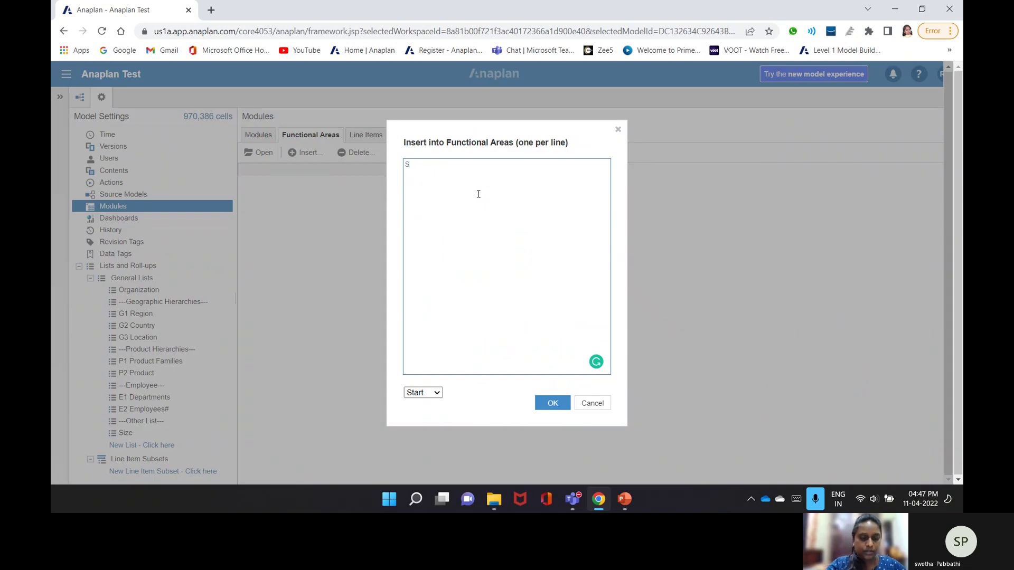
type("yste")
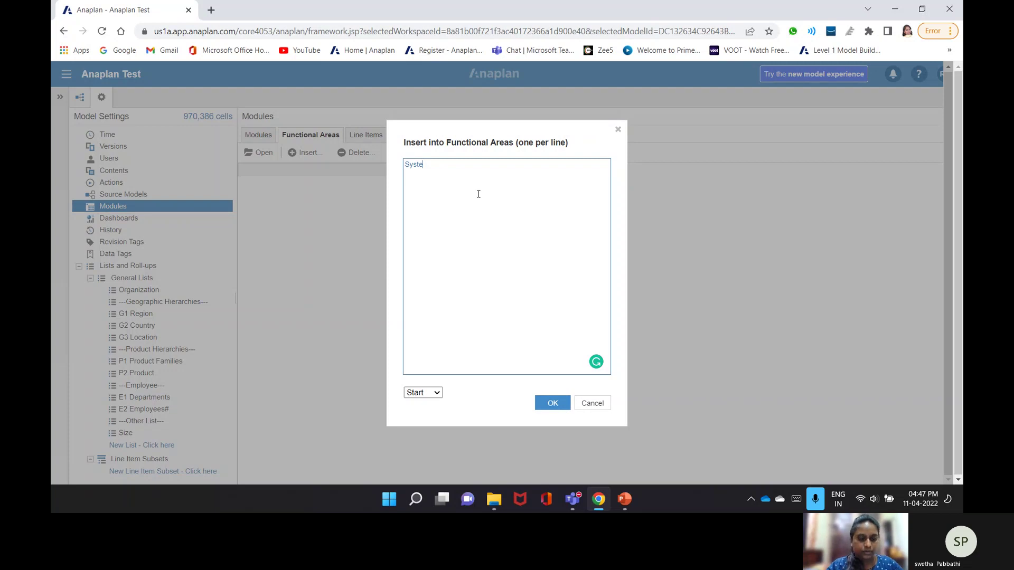
key("ctrl+a")
type("Admin")
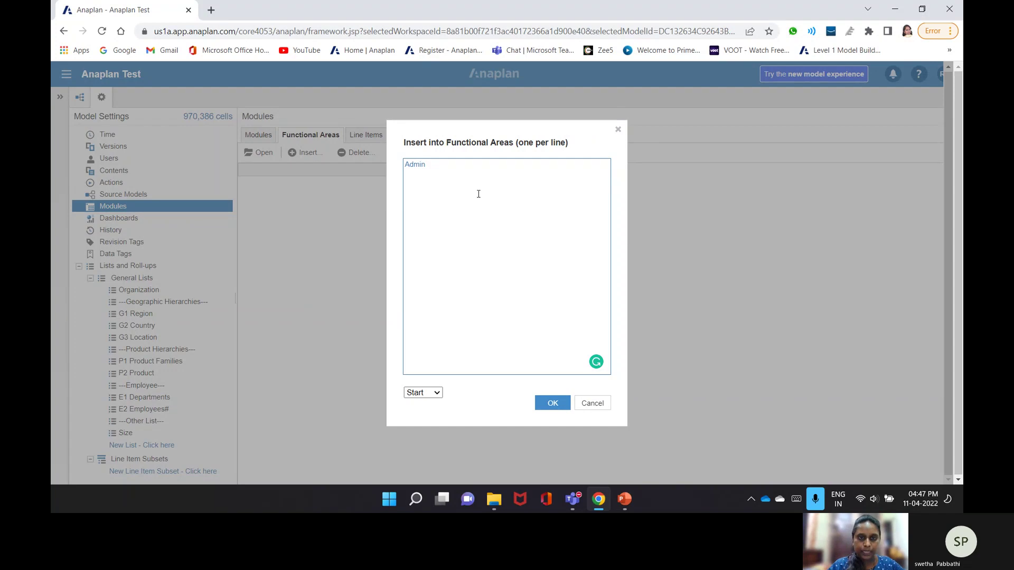
key("Return")
type("Re")
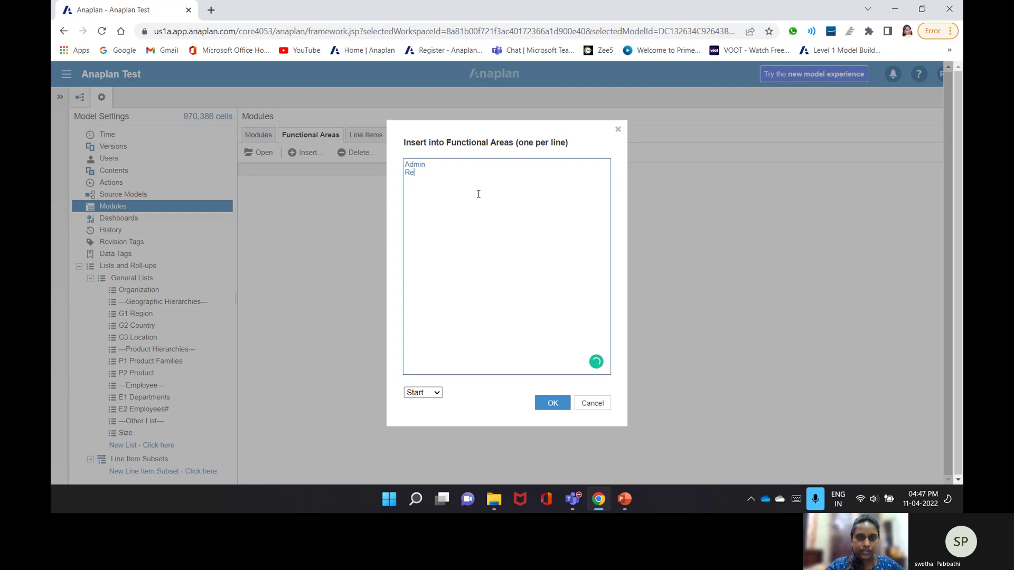
type("poting")
key("Left")
key("Left")
key("Left")
key("Left")
type("r")
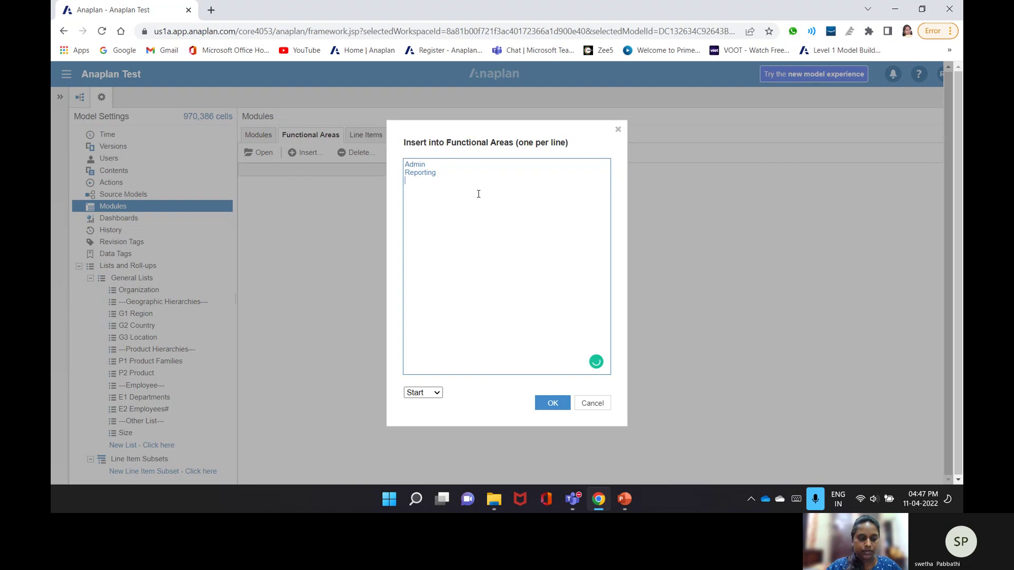
type("Re")
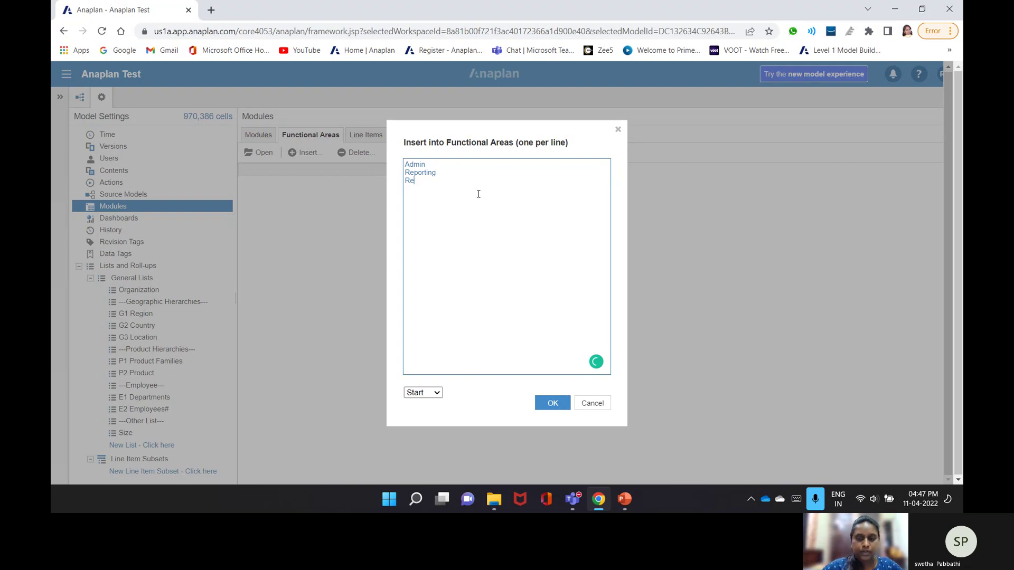
type("venue")
left_click(553, 403)
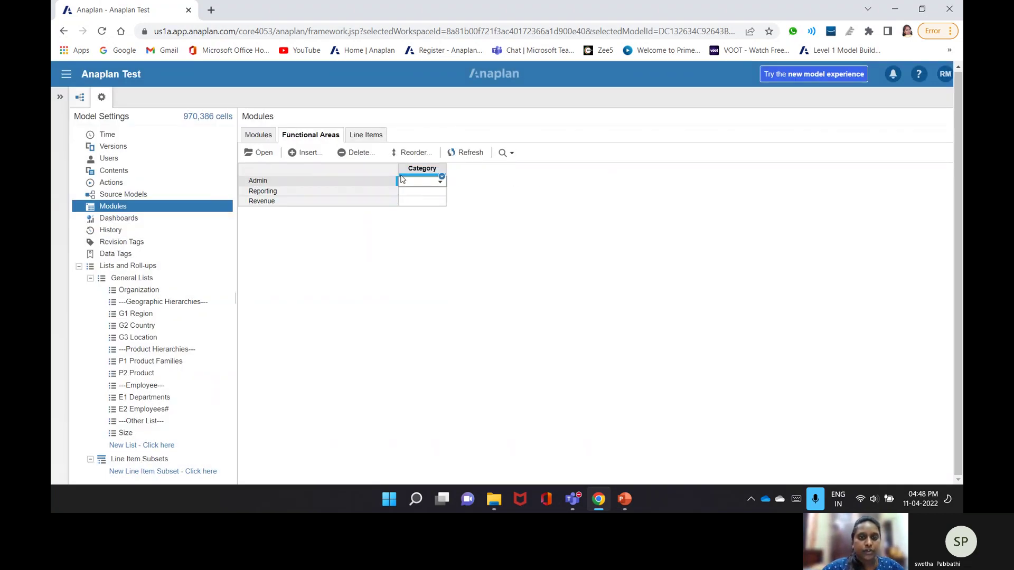
- In the full modules list, set SYS 03 Country Details' functional area to Admin
left_click(441, 183)
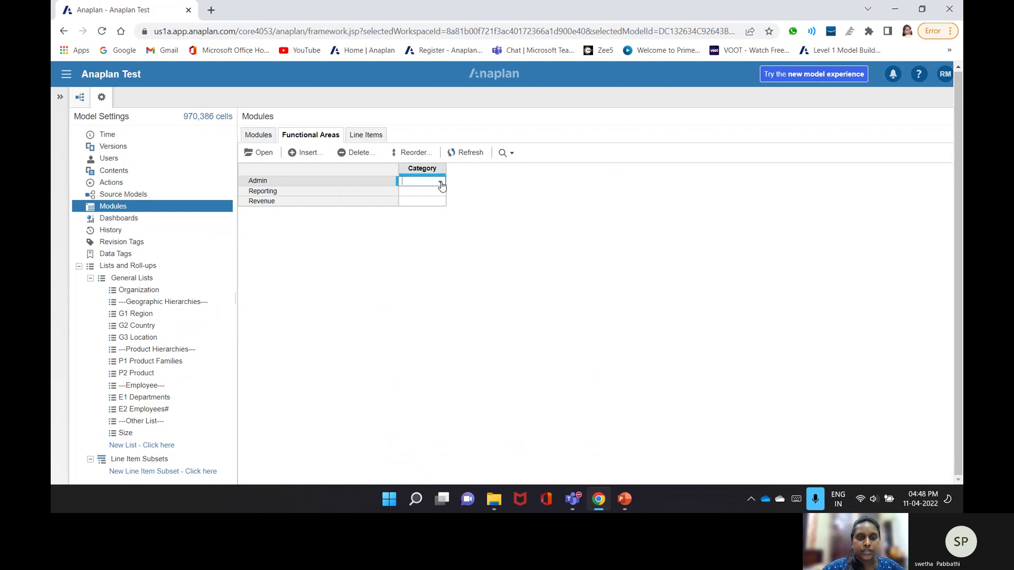
left_click(441, 182)
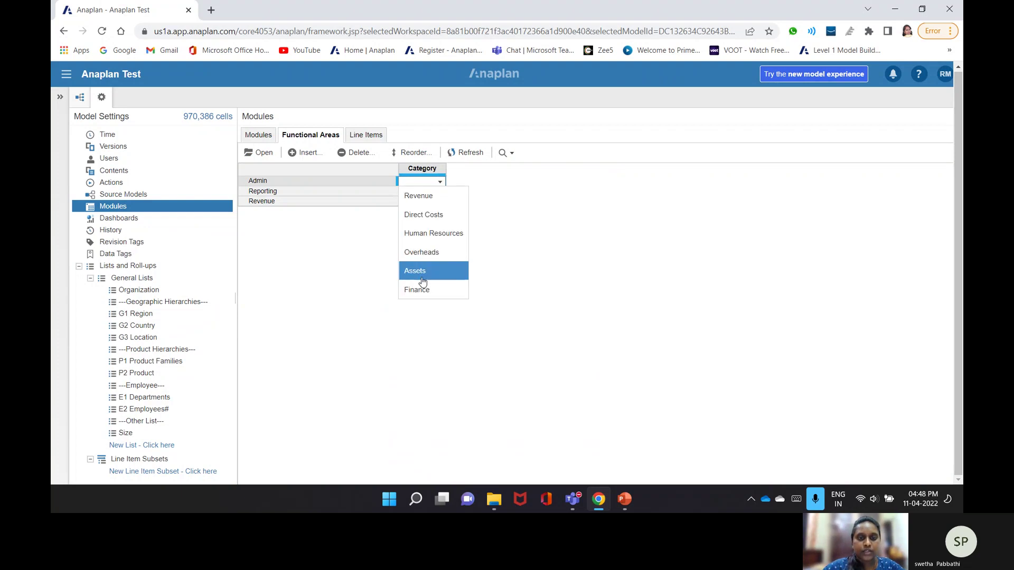
left_click(388, 273)
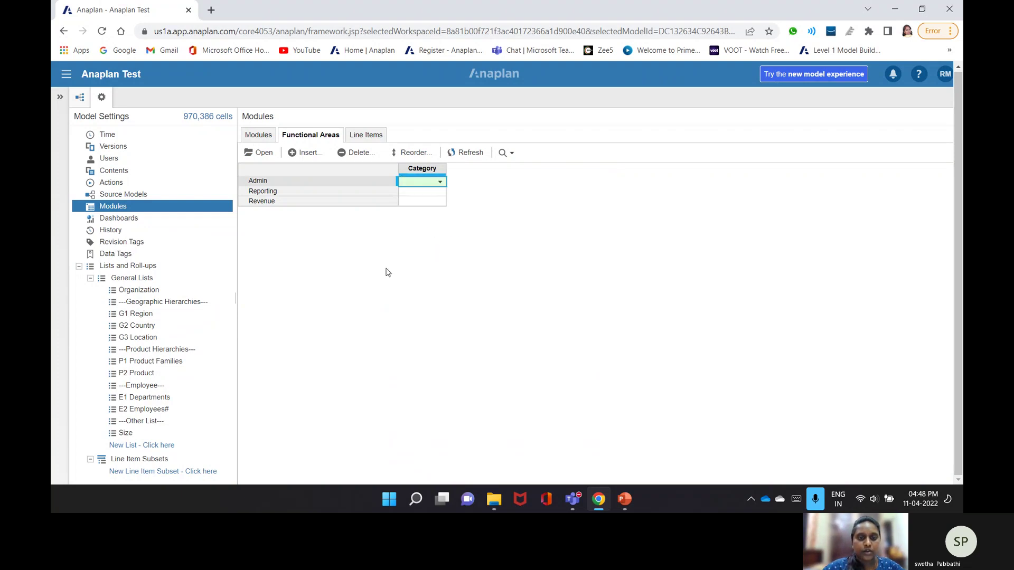
left_click(265, 136)
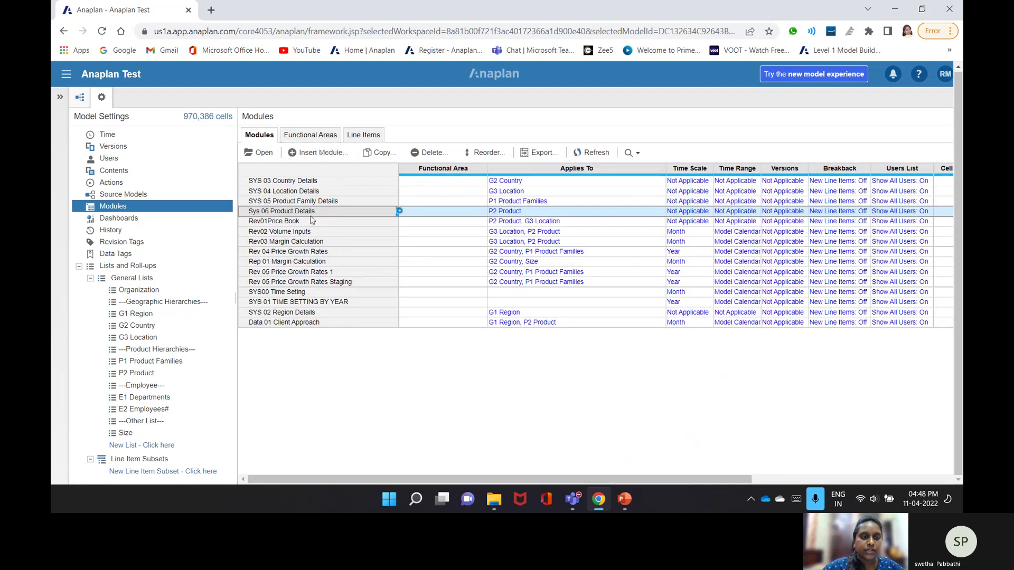
left_click(432, 191)
left_click(480, 181)
left_click(482, 183)
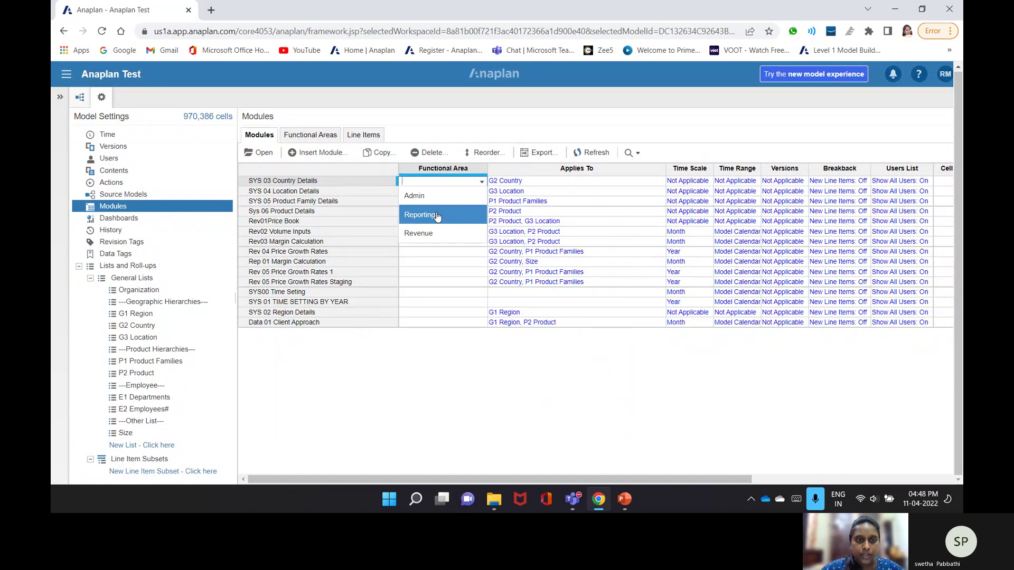
left_click(422, 196)
- Copy Admin into the functional area of SYS 04, SYS 05, SYS 06, SYS00, SYS 01 and SYS 02
left_click_drag(448, 185, 452, 211)
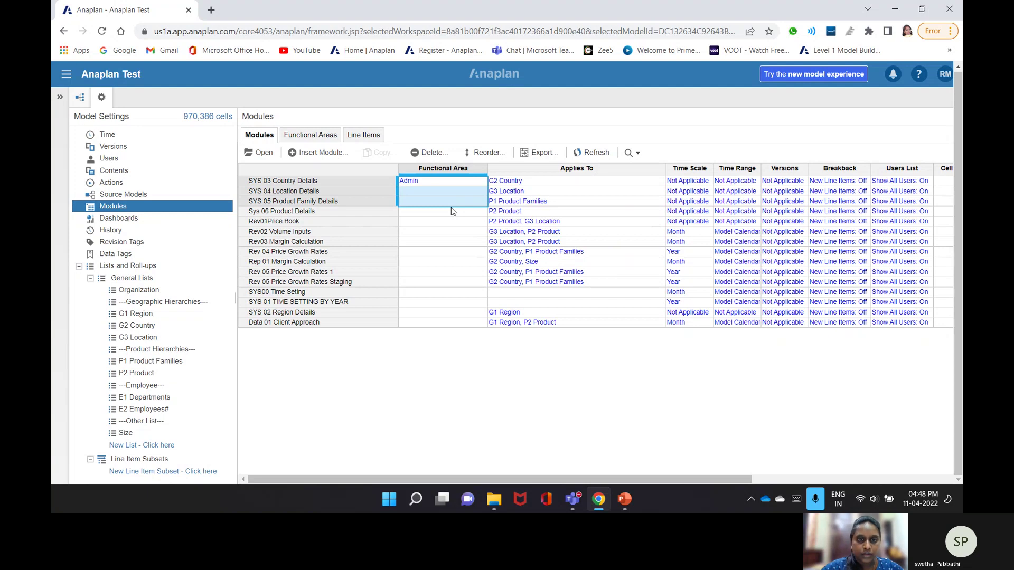
left_click(461, 194)
left_click_drag(459, 187, 449, 192)
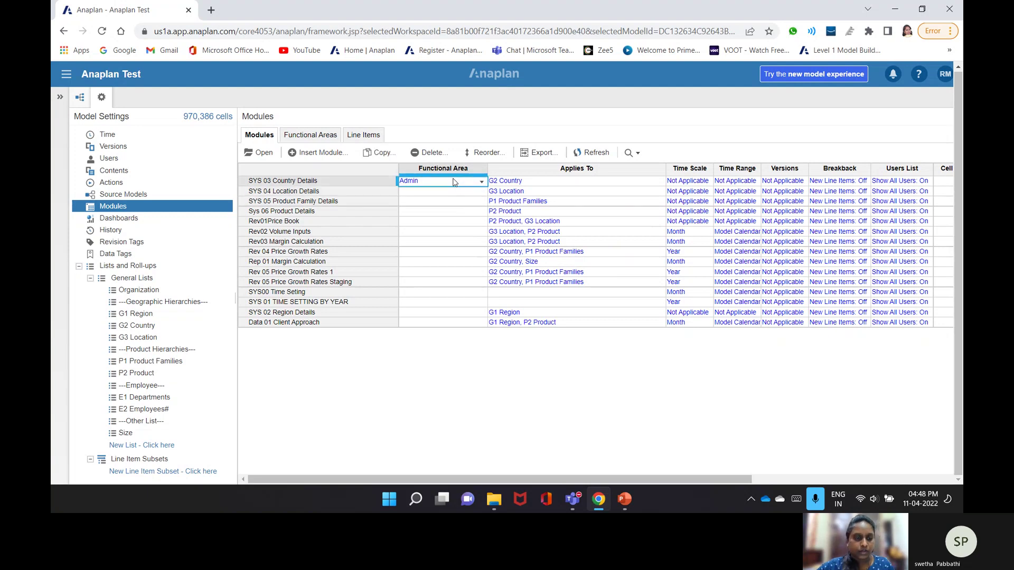
key("ctrl+c")
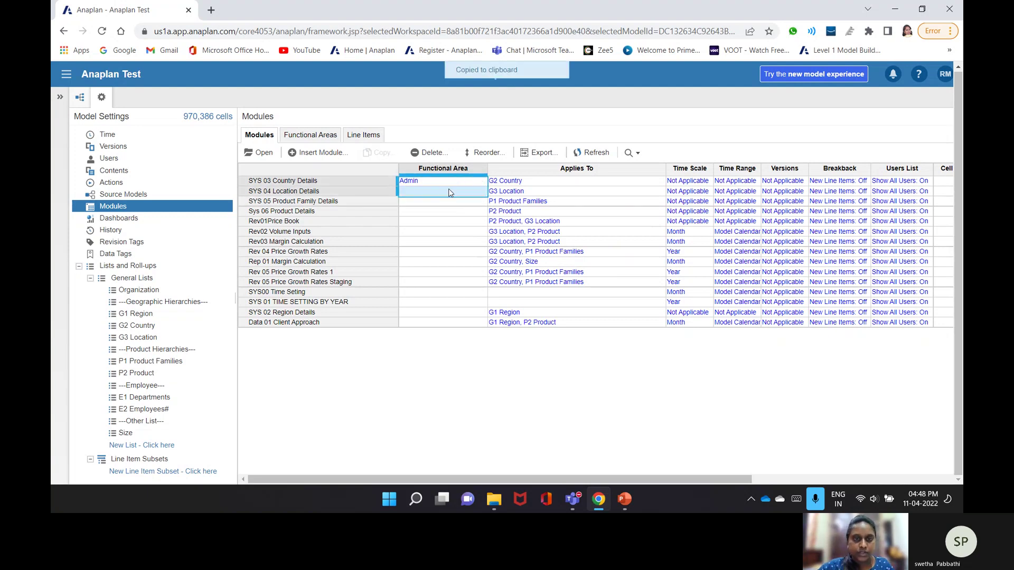
left_click(449, 201, "shift")
key("ctrl+v")
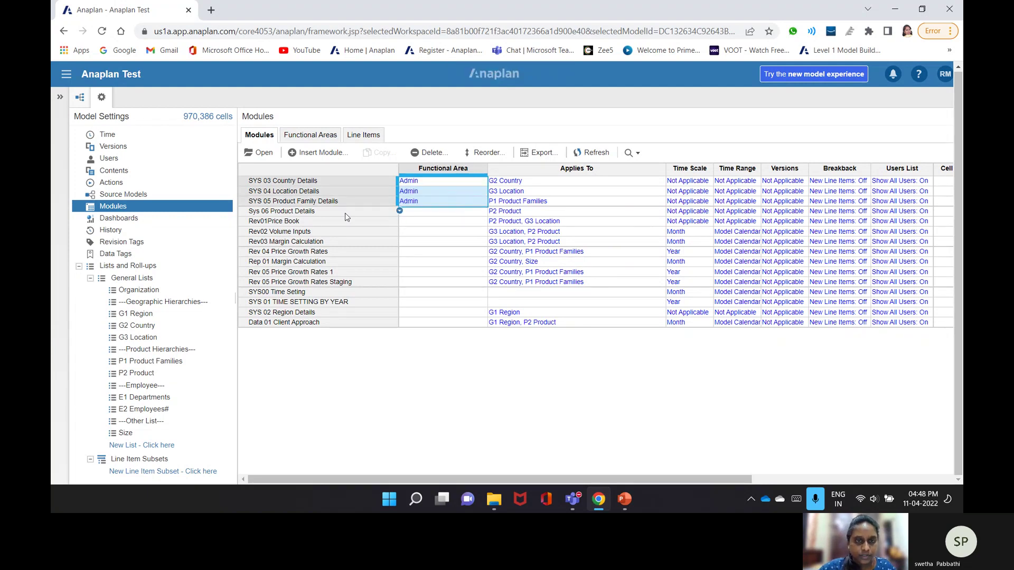
left_click(344, 213)
key("ctrl+v")
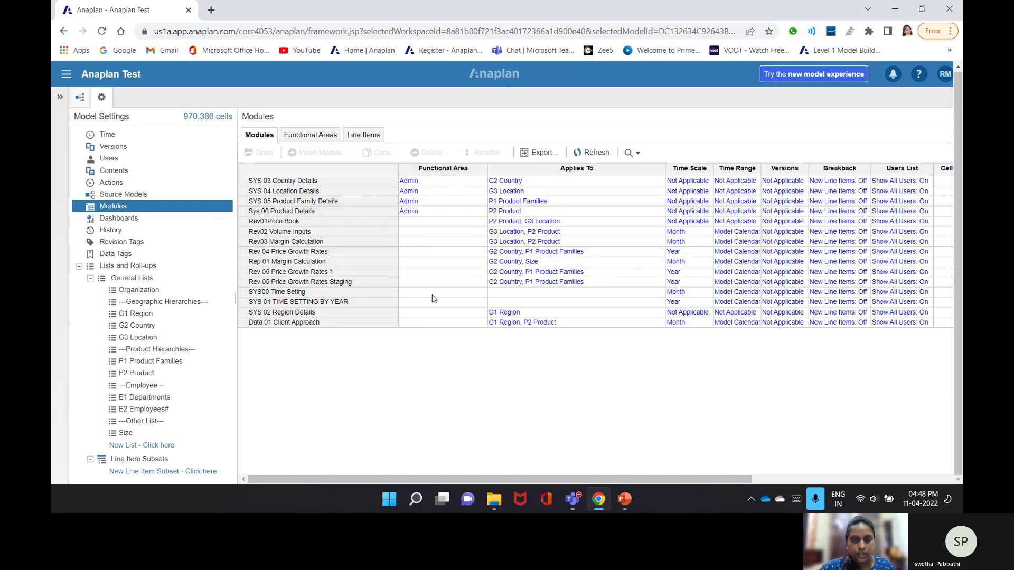
left_click_drag(432, 296, 432, 303)
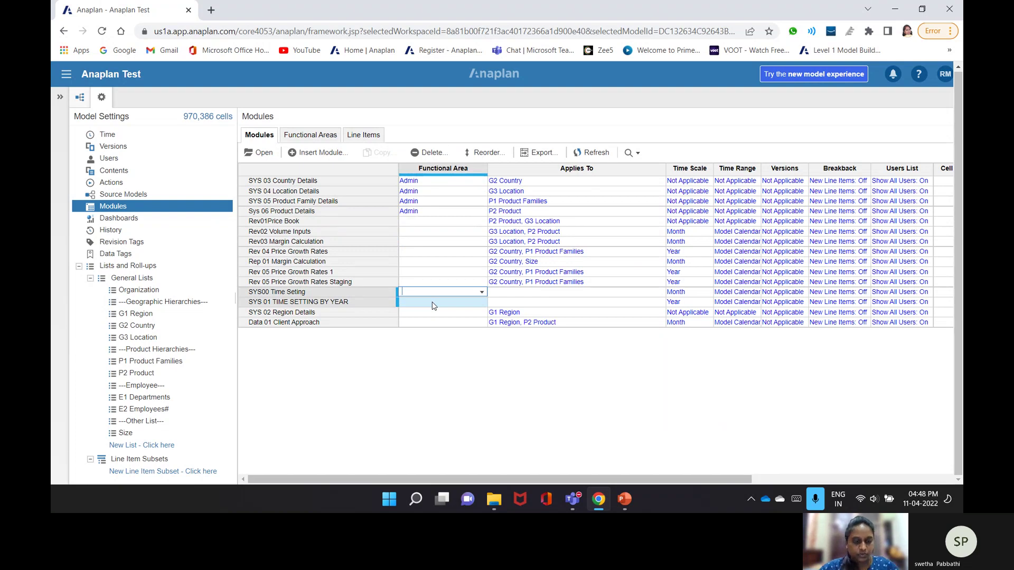
key("ctrl+v")
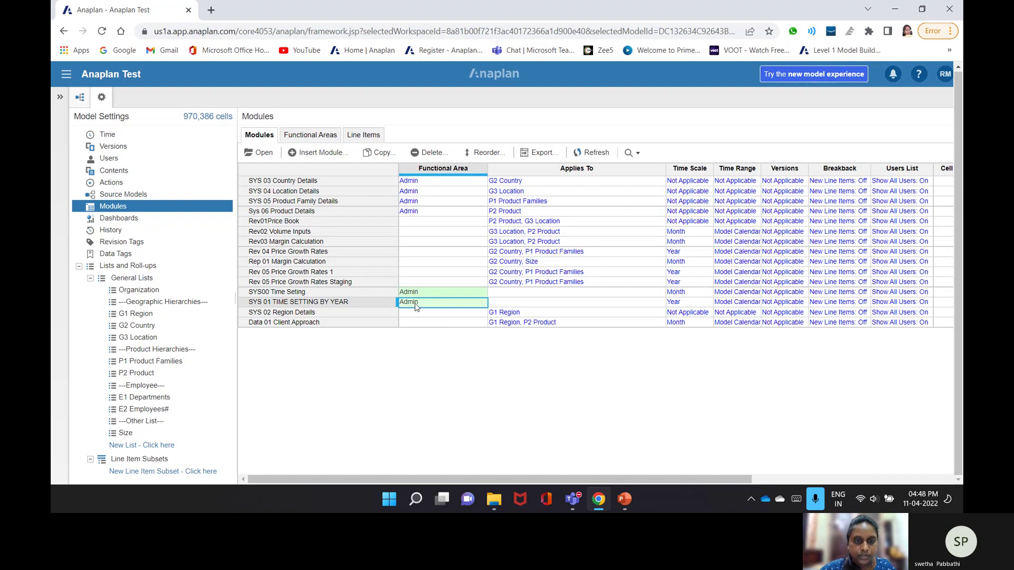
left_click(415, 314)
key("ctrl+v")
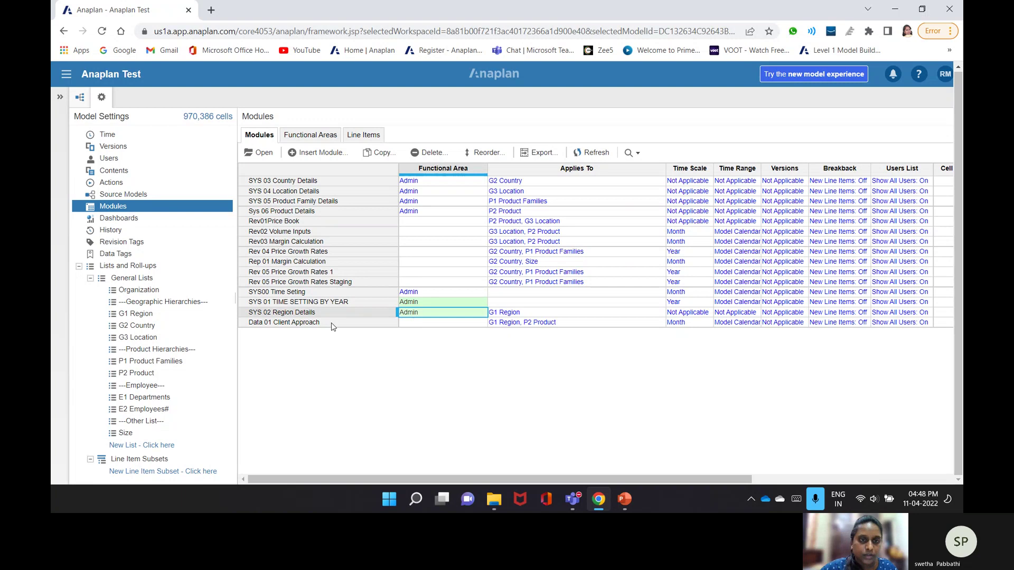
- Set Rev01 Price Book to Revenue and paste Revenue into Rev02, Rev03 and both Rev 05 modules
left_click(402, 222)
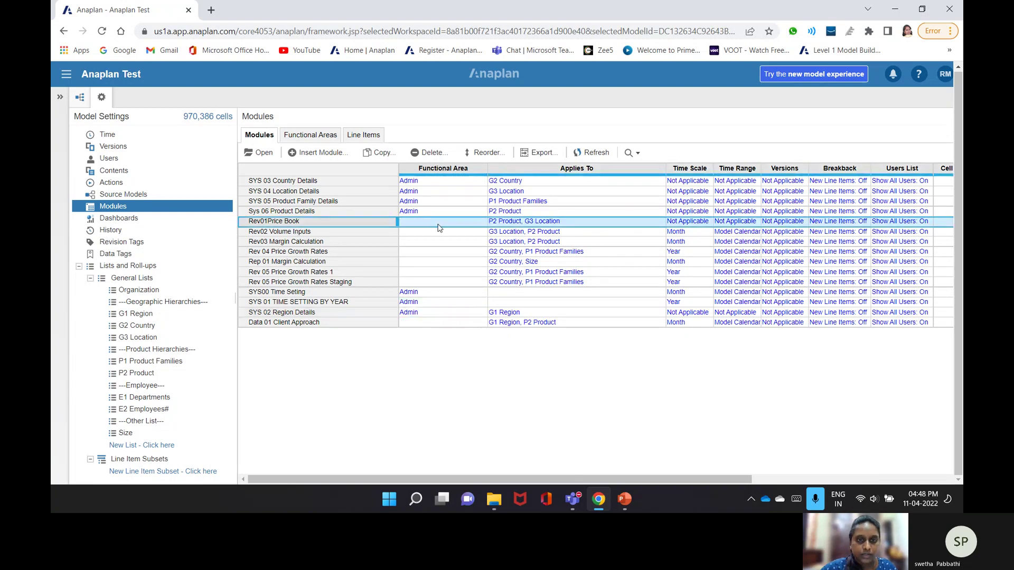
left_click(438, 226)
left_click(418, 272)
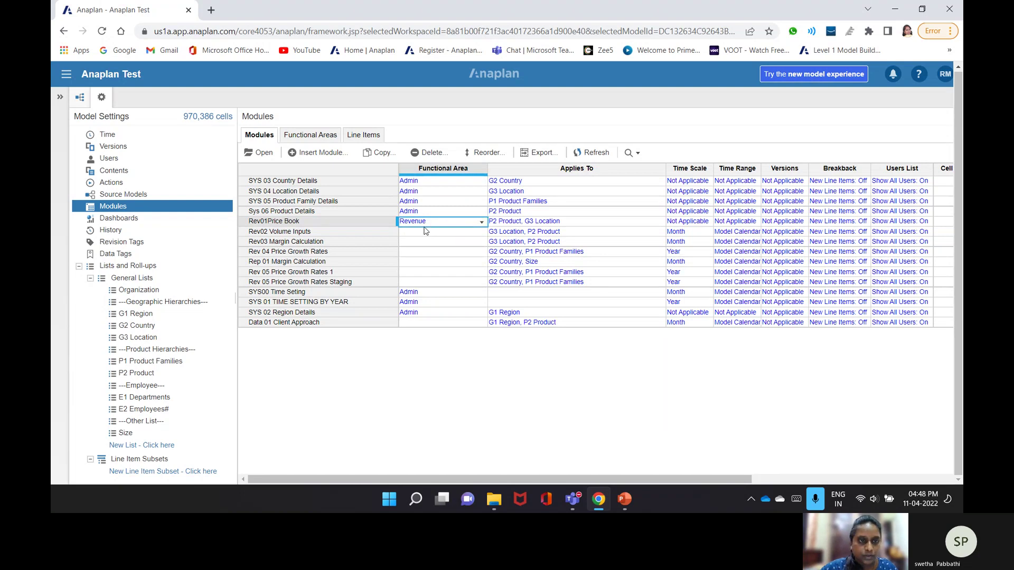
key("ctrl+c")
left_click(424, 233)
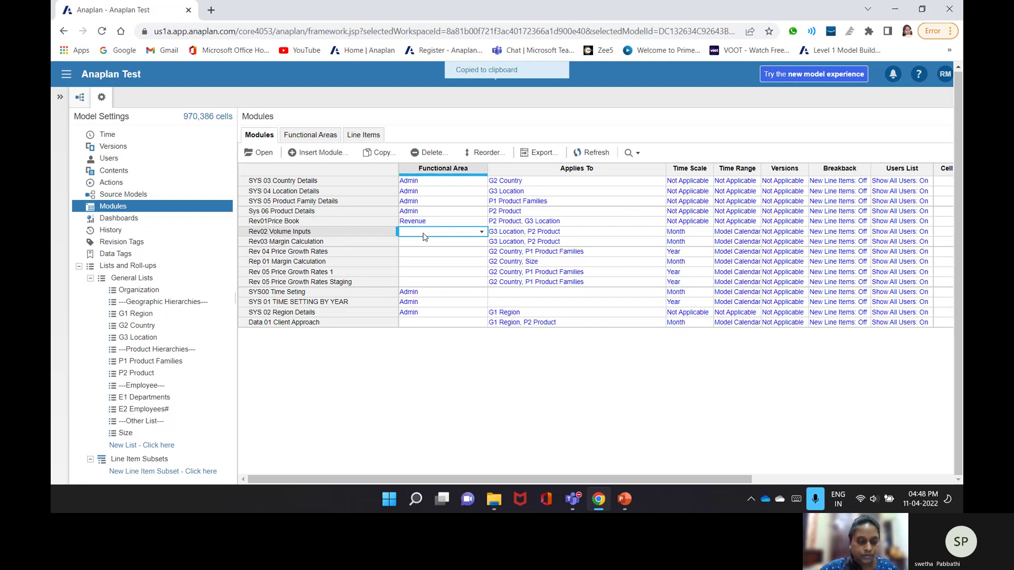
key("ctrl+v")
left_click(425, 240)
key("ctrl+v")
left_click(425, 253)
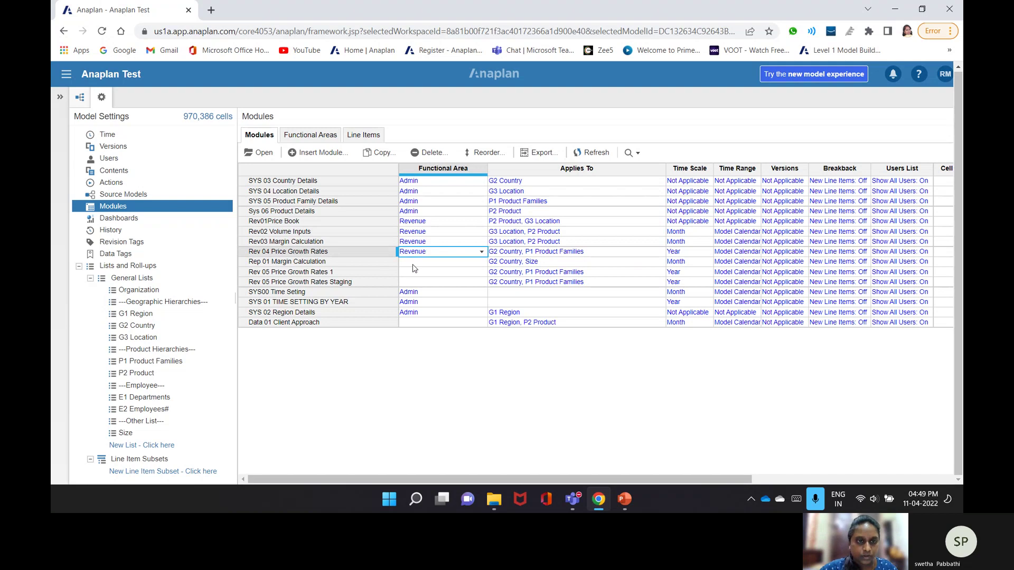
left_click(420, 272)
key("ctrl+v")
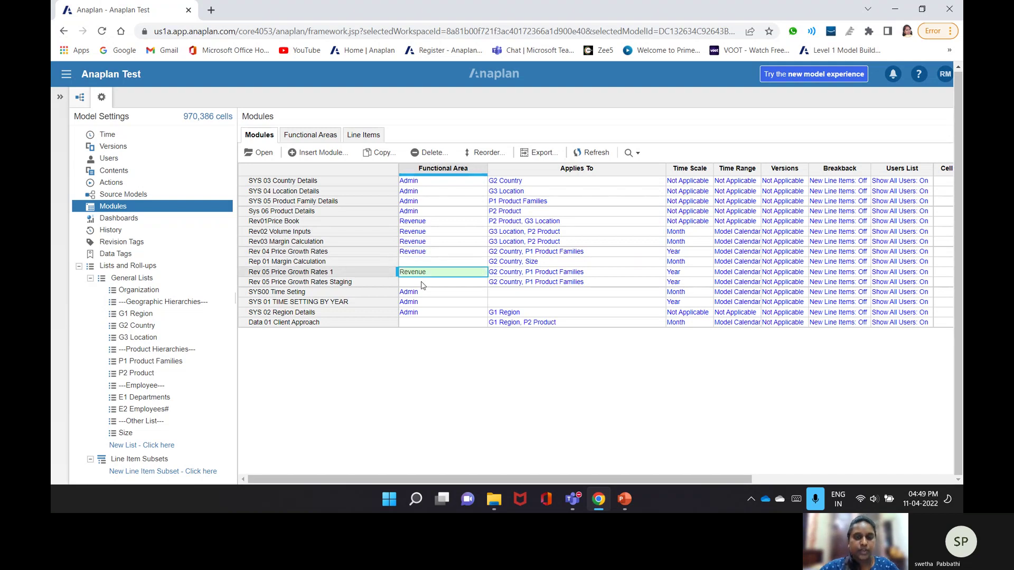
left_click(422, 283)
key("ctrl+v")
- Assign Rep 01 Margin Calculation the Reporting functional area
left_click(420, 265)
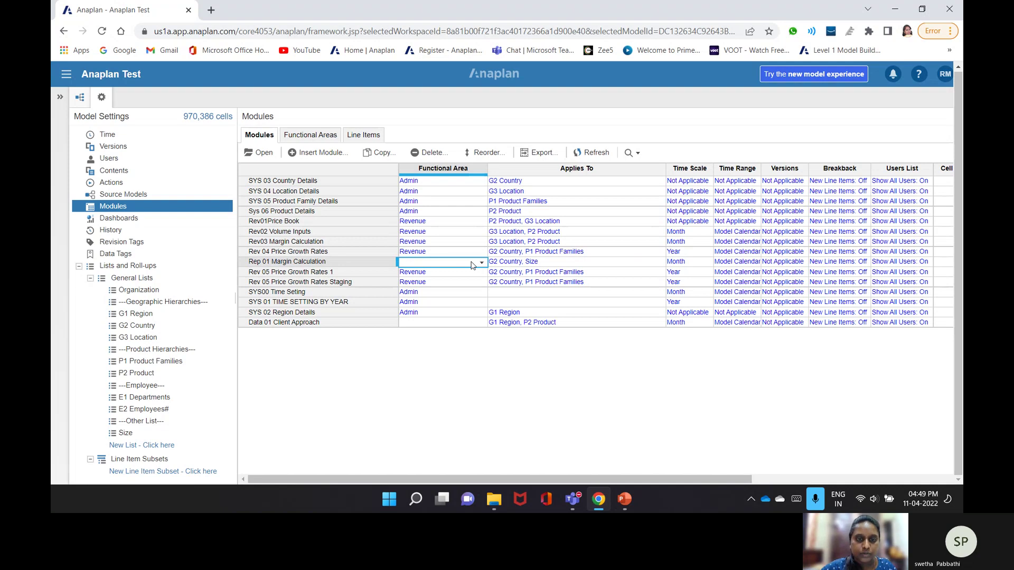
left_click(472, 265)
left_click(423, 281)
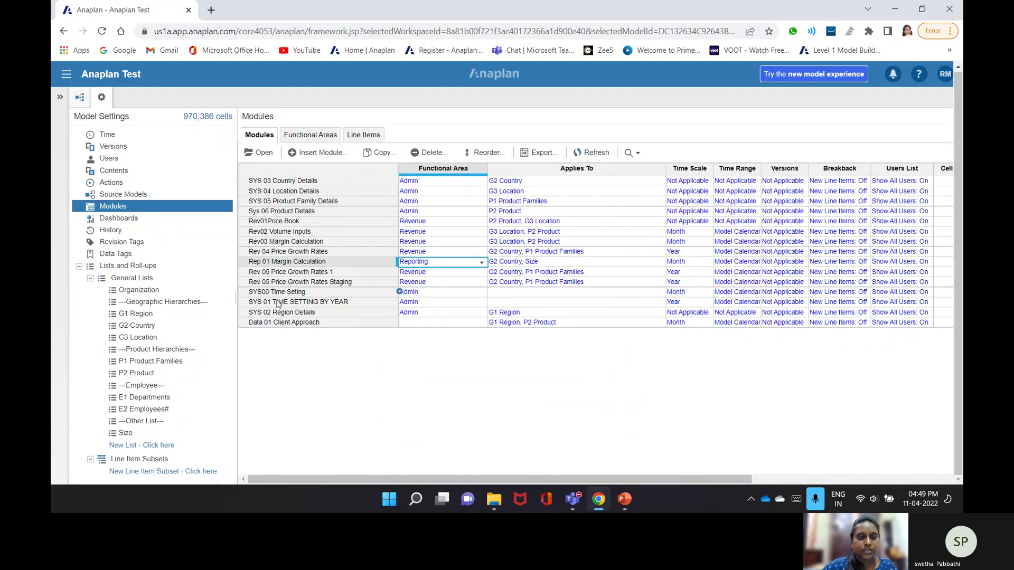
- Create a ---System--- separator module with Time removed from its columns
left_click(291, 154)
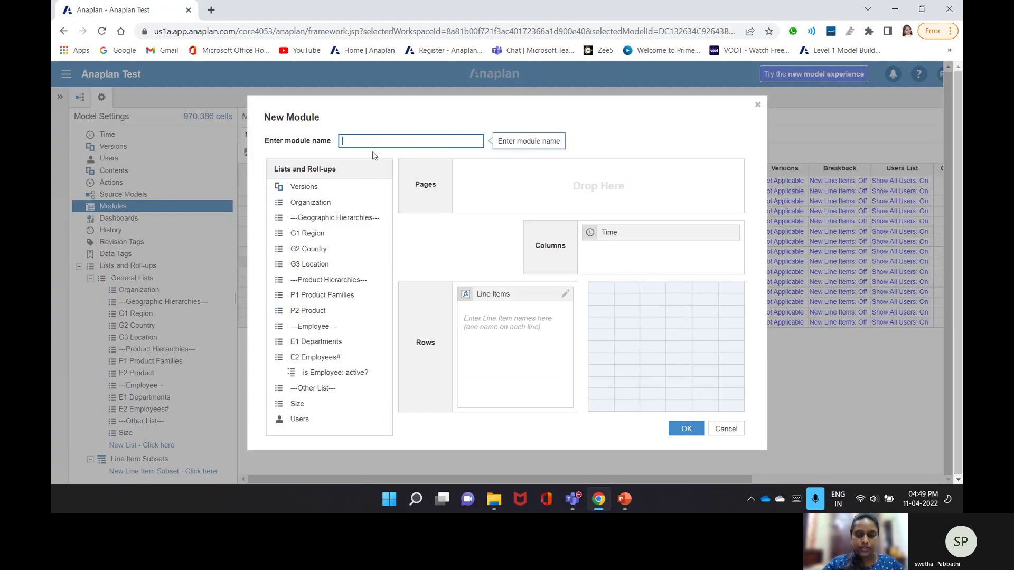
type("---S")
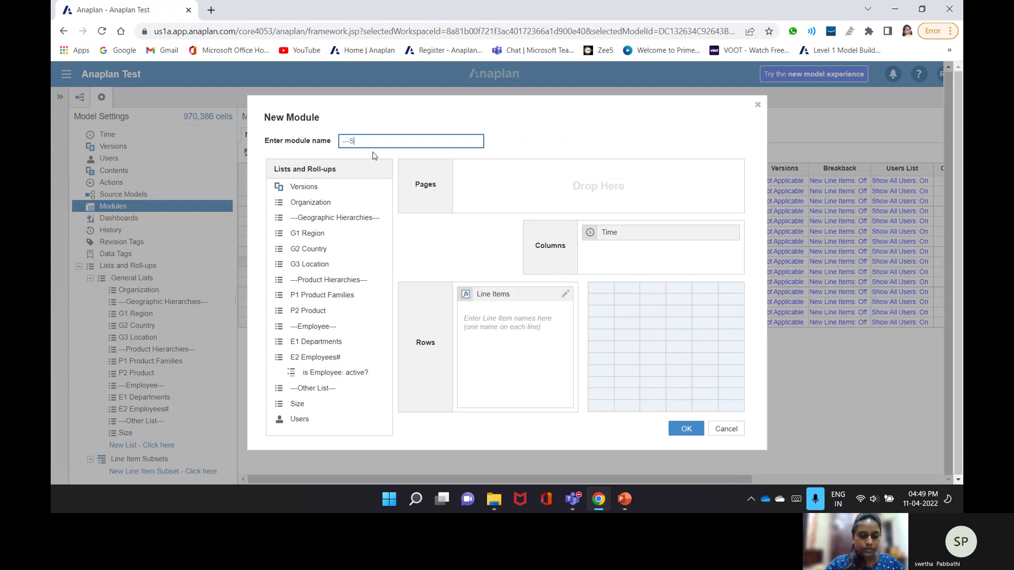
type("ystem---")
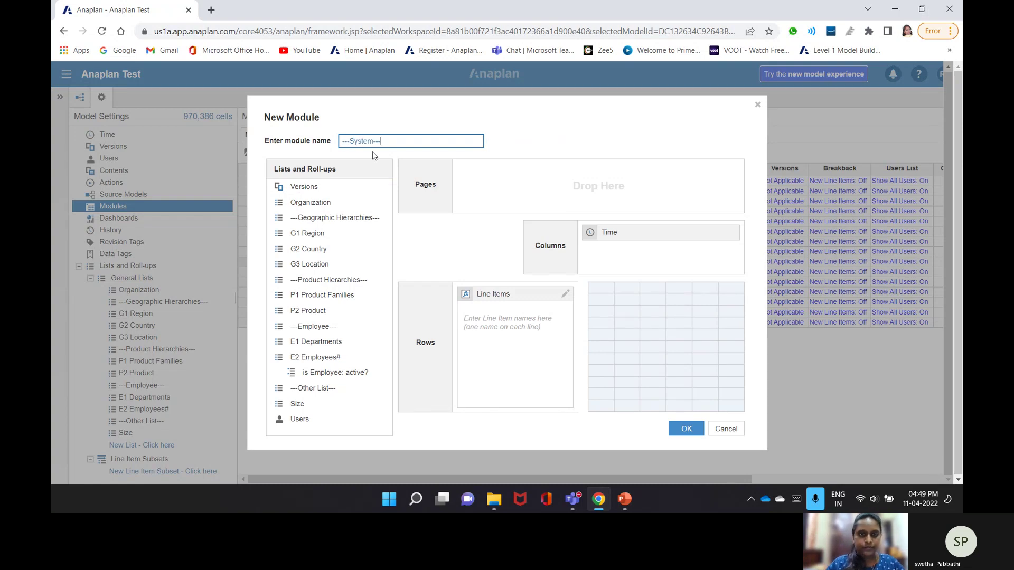
left_click(617, 234)
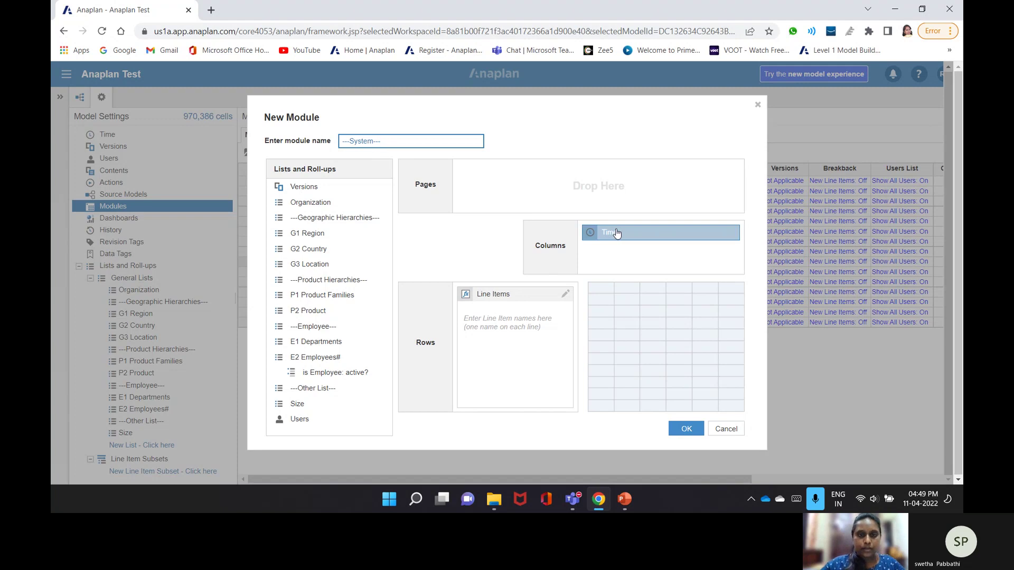
left_click_drag(617, 234, 341, 383)
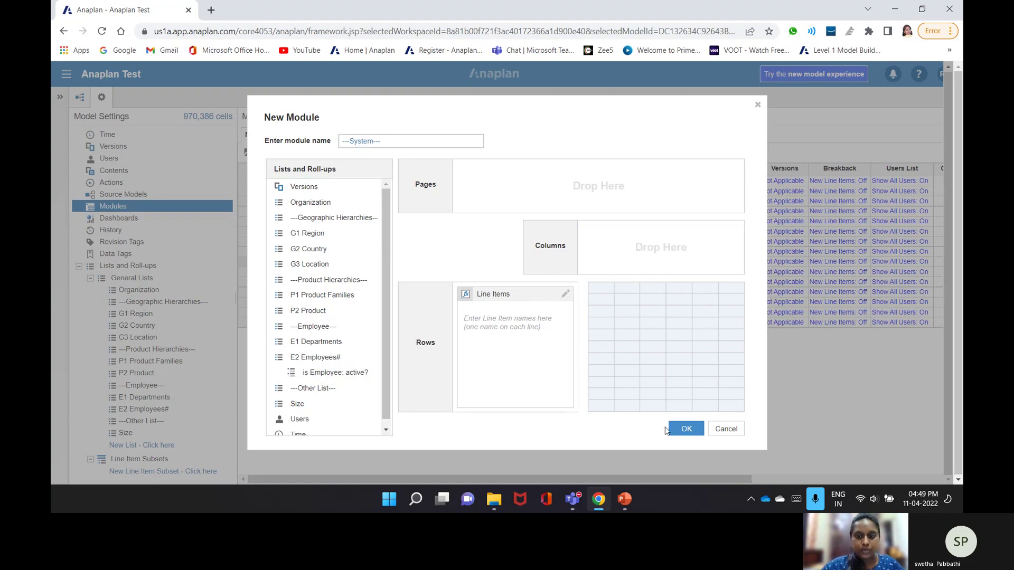
left_click(687, 430)
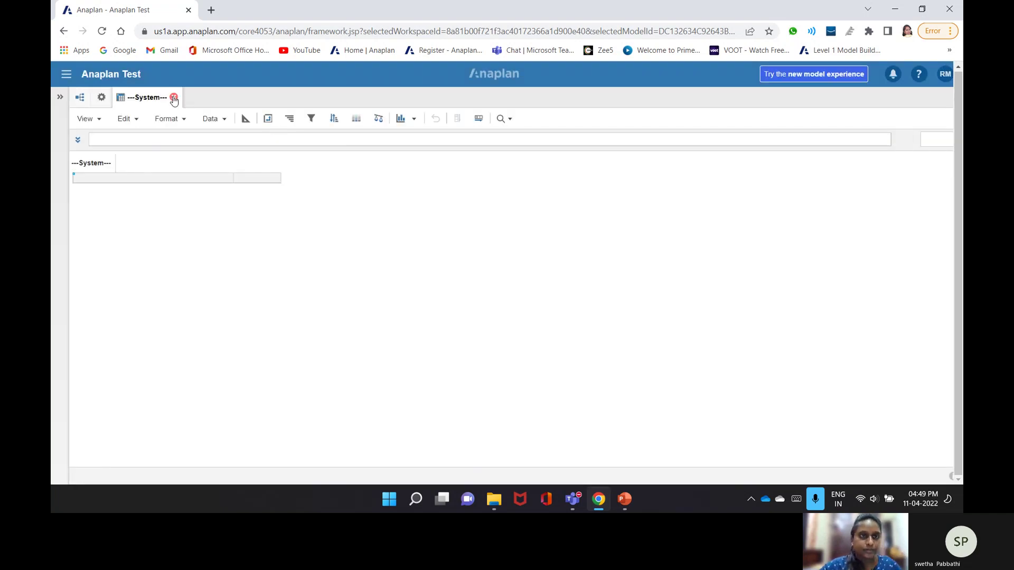
left_click(174, 98)
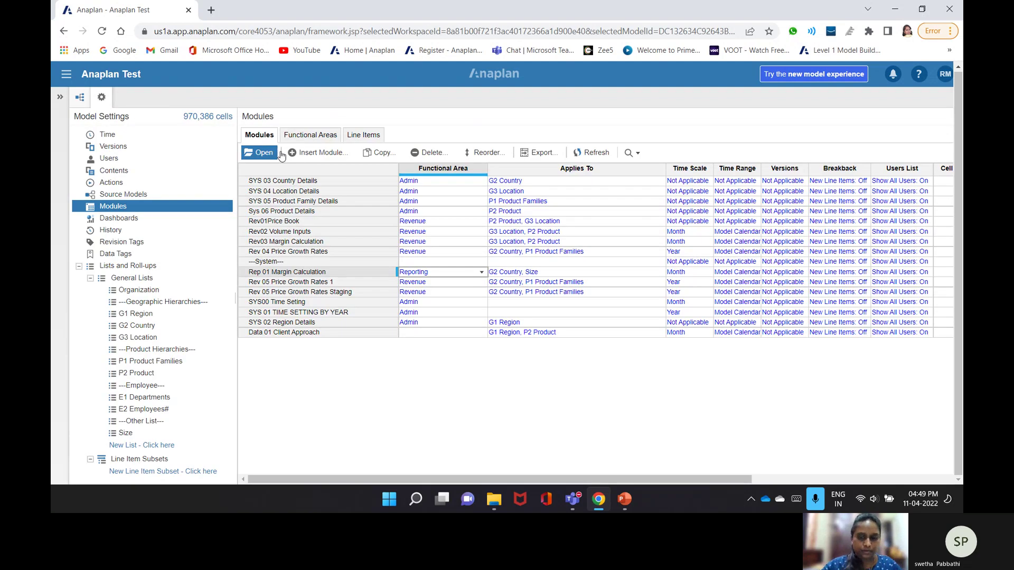
- Create a ---Revenue--- separator module without Time in its columns
left_click(293, 153)
type("---Revenue---")
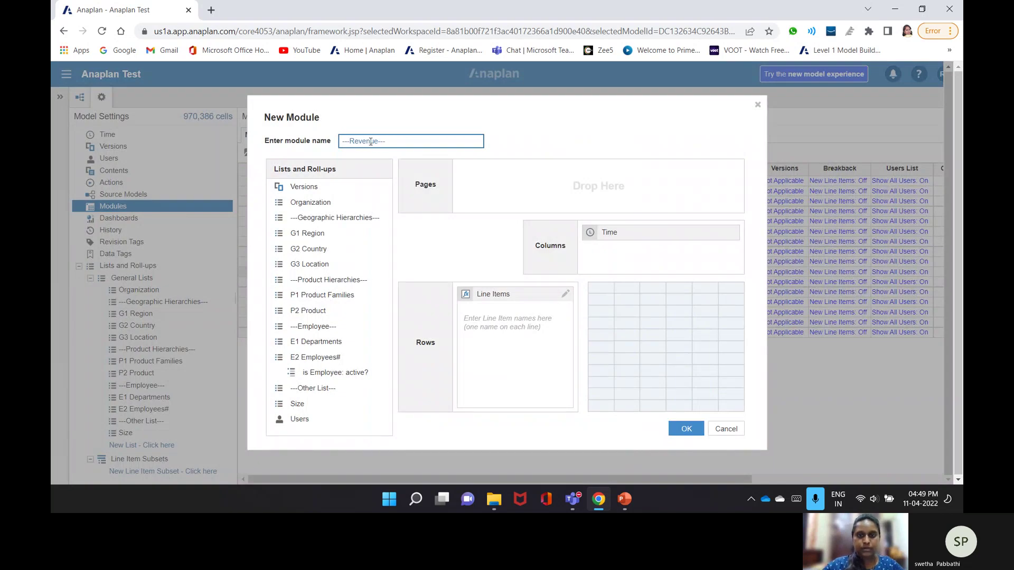
left_click_drag(734, 233, 349, 365)
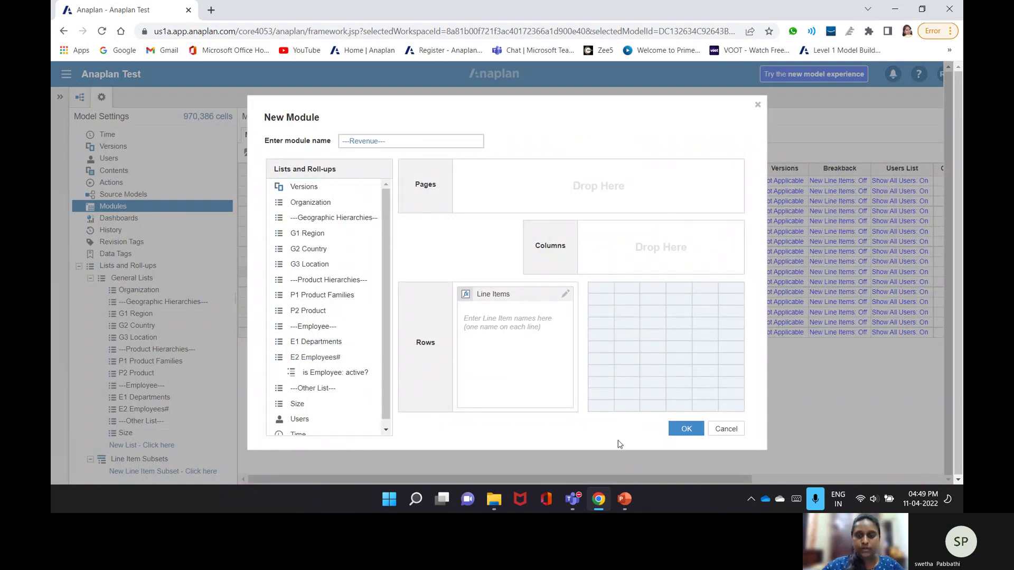
left_click(671, 434)
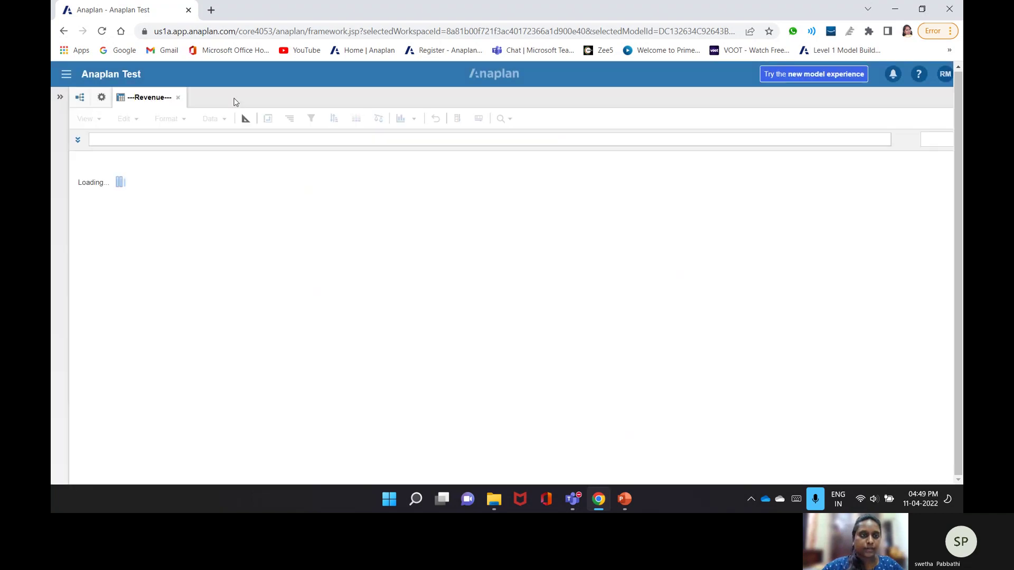
left_click(103, 99)
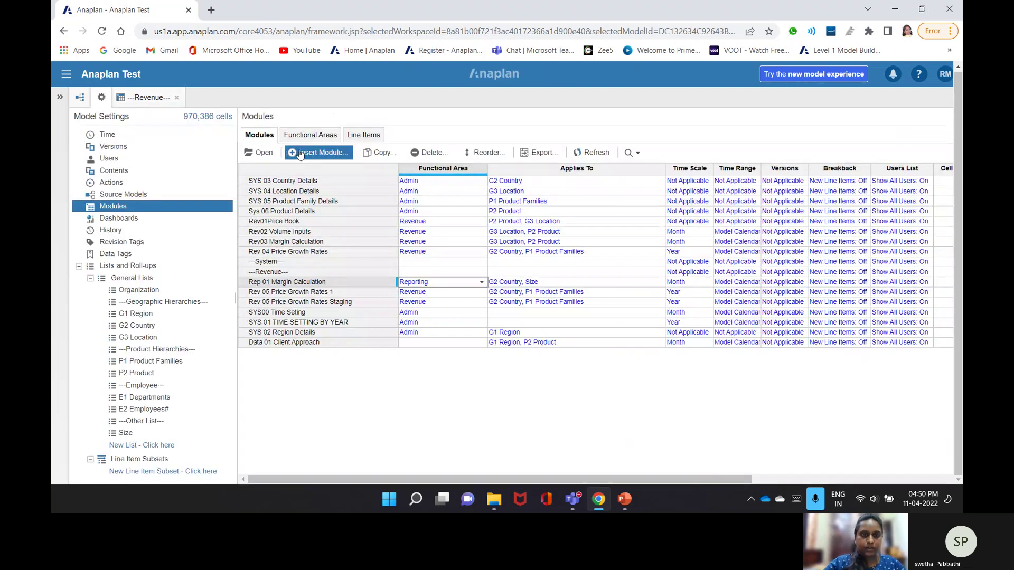
- Create a ---Reporting--- separator module without Time, then close the open module tabs
left_click(306, 154)
left_click(352, 141)
type("---")
type("Geo")
type("ort")
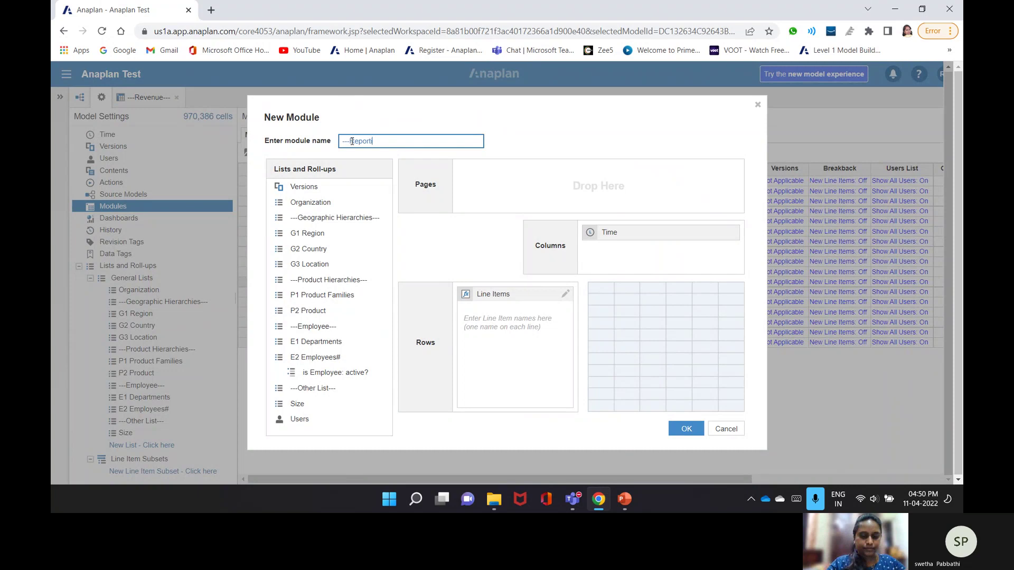
type("ing---")
left_click_drag(610, 232, 697, 480)
left_click(685, 433)
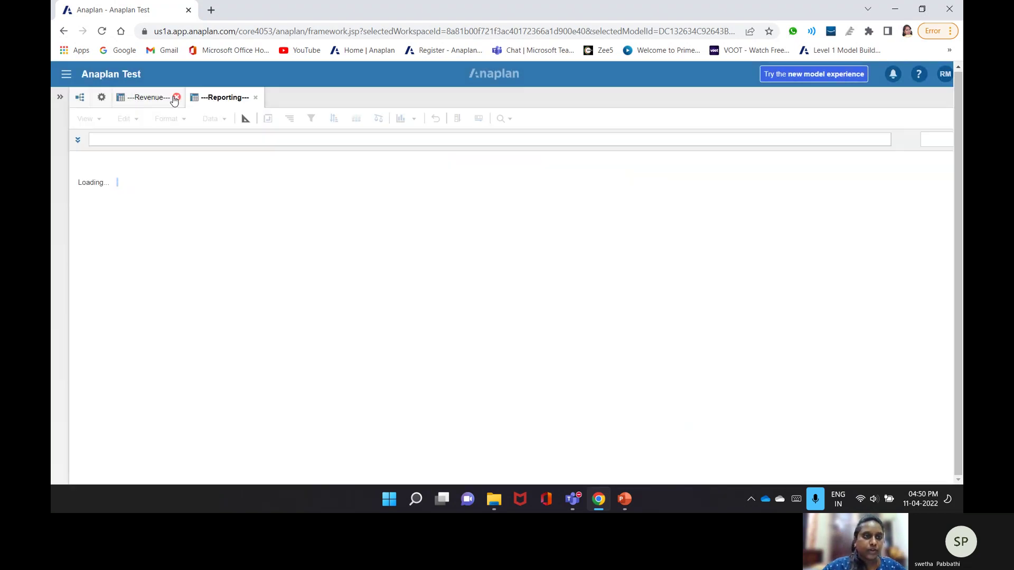
left_click(175, 98)
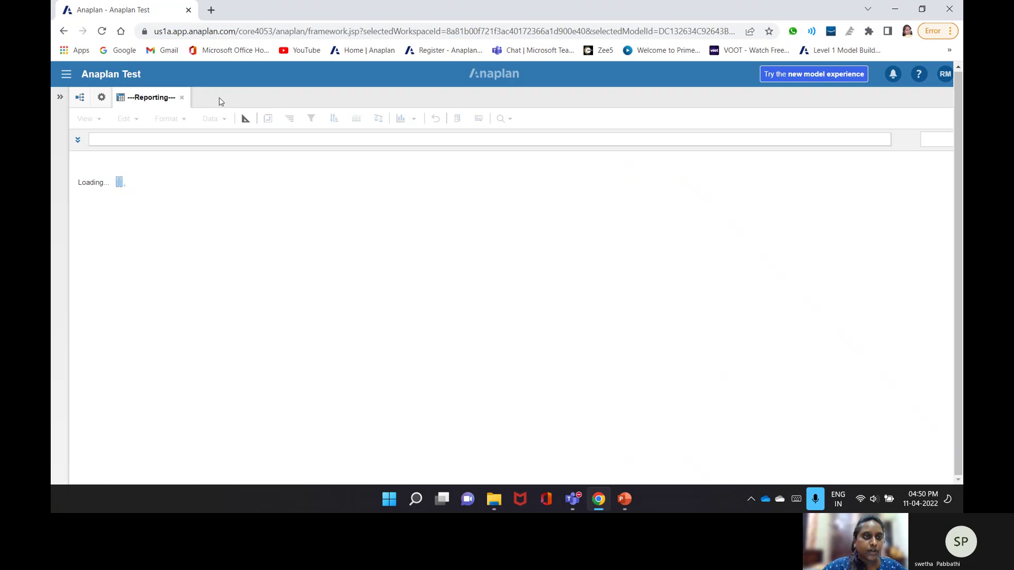
left_click(182, 97)
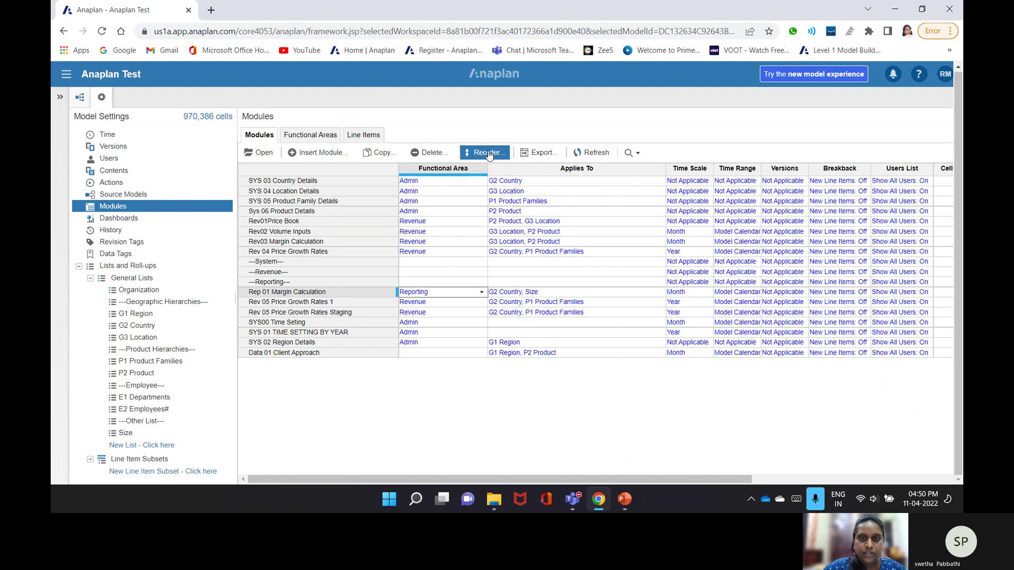
- Sort modules ascending, place ---System---, ---Revenue--- and ---Reporting--- above their groups, and apply
left_click(487, 153)
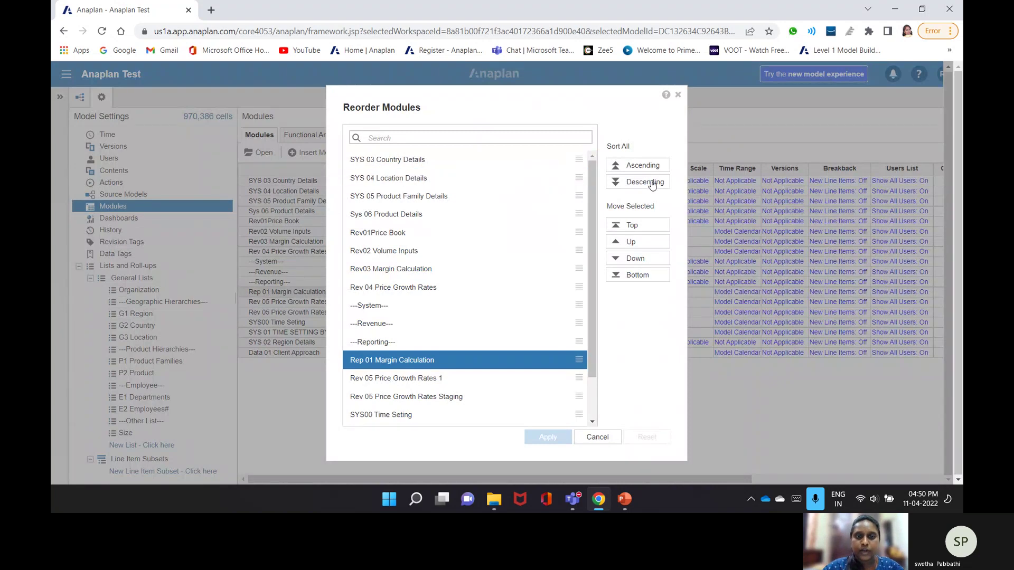
left_click(645, 166)
left_click(406, 201, "ctrl")
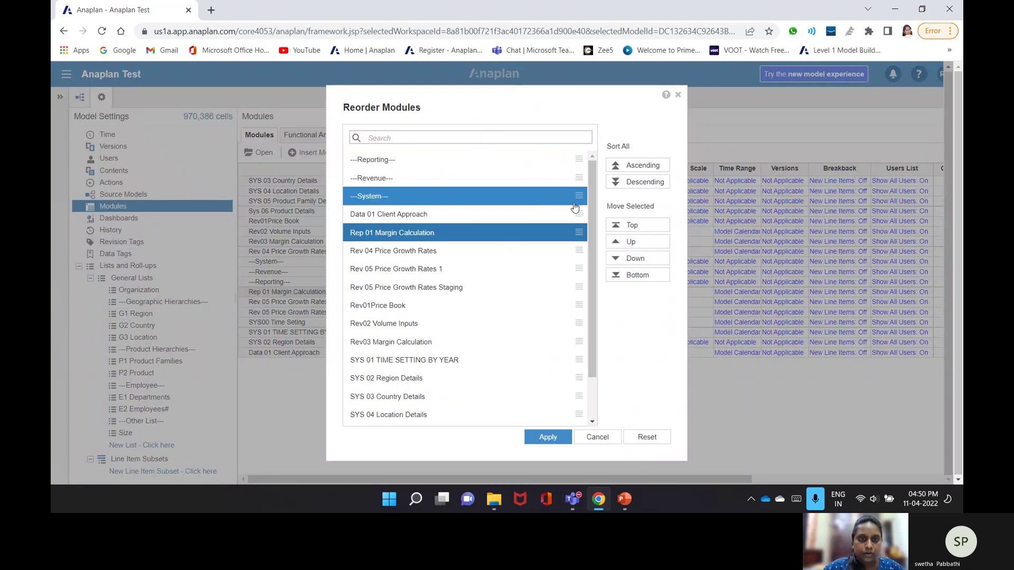
left_click_drag(579, 197, 568, 349)
left_click_drag(579, 178, 574, 215)
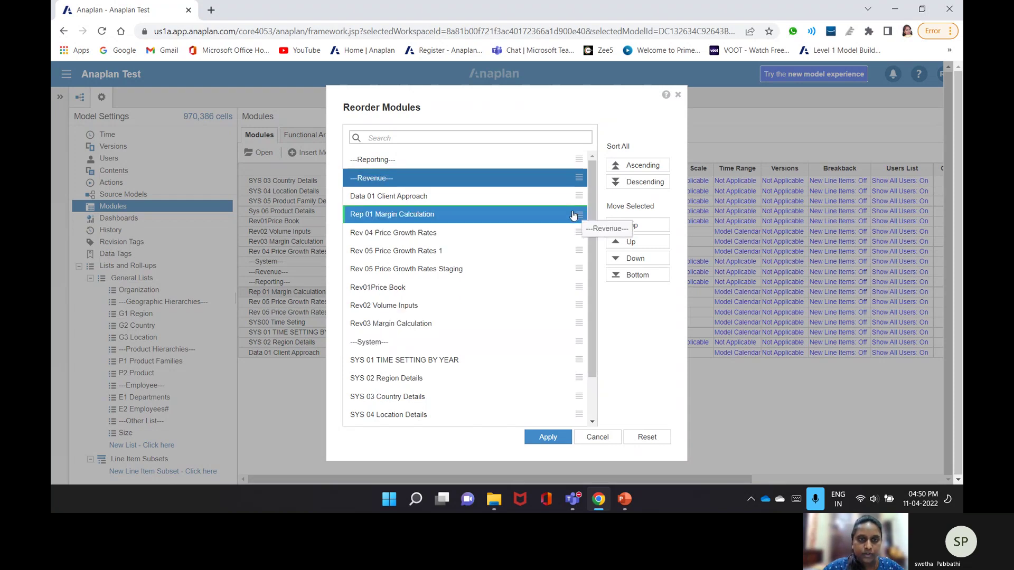
left_click_drag(574, 214, 573, 215)
left_click_drag(579, 159, 576, 188)
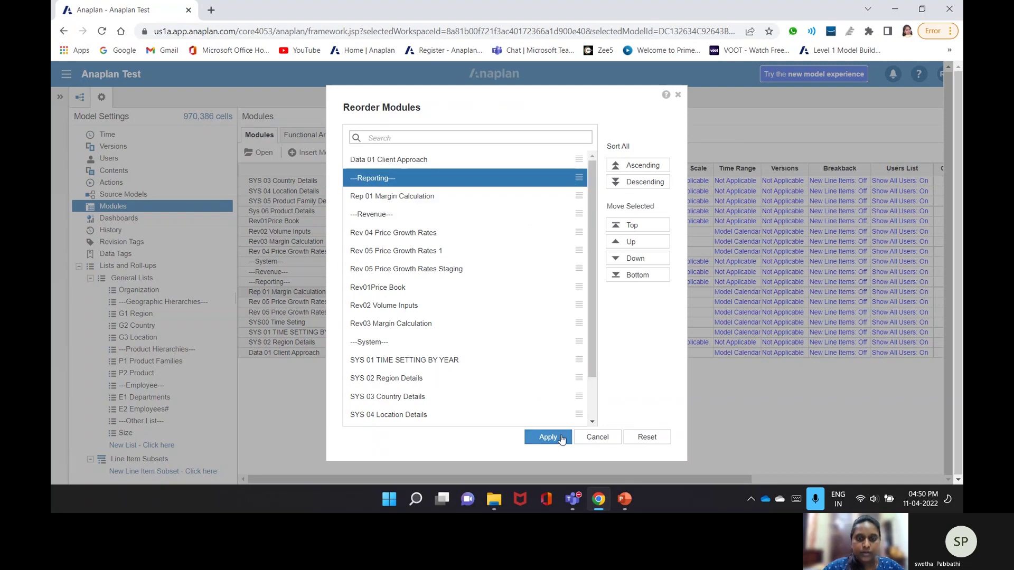
left_click(562, 438)
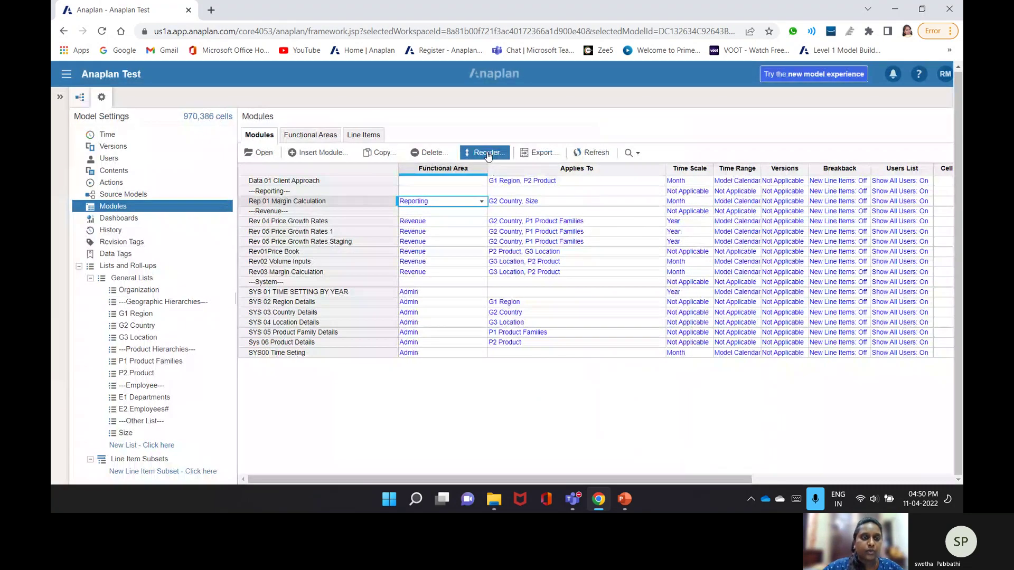
left_click(272, 193)
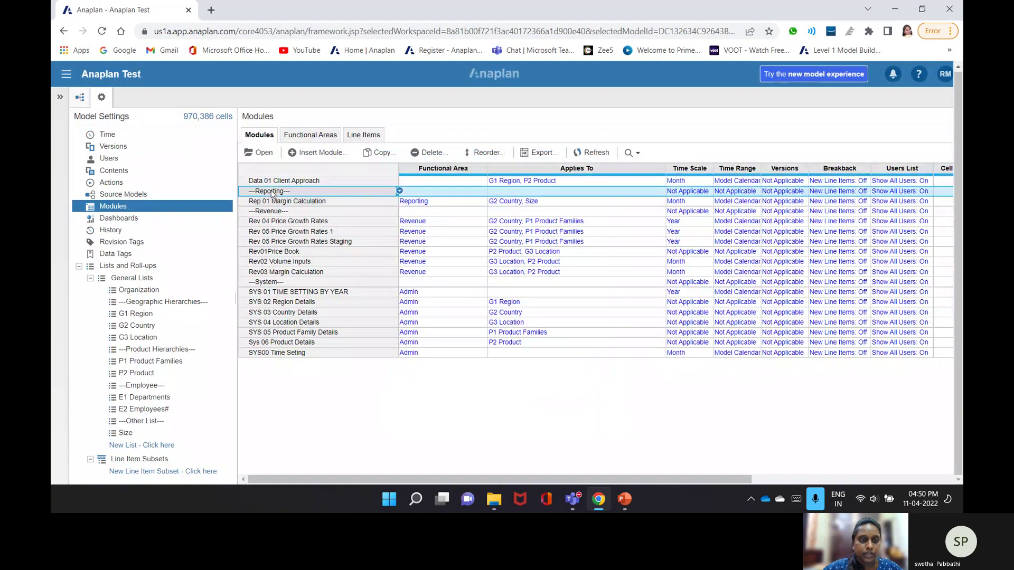
left_click(263, 221)
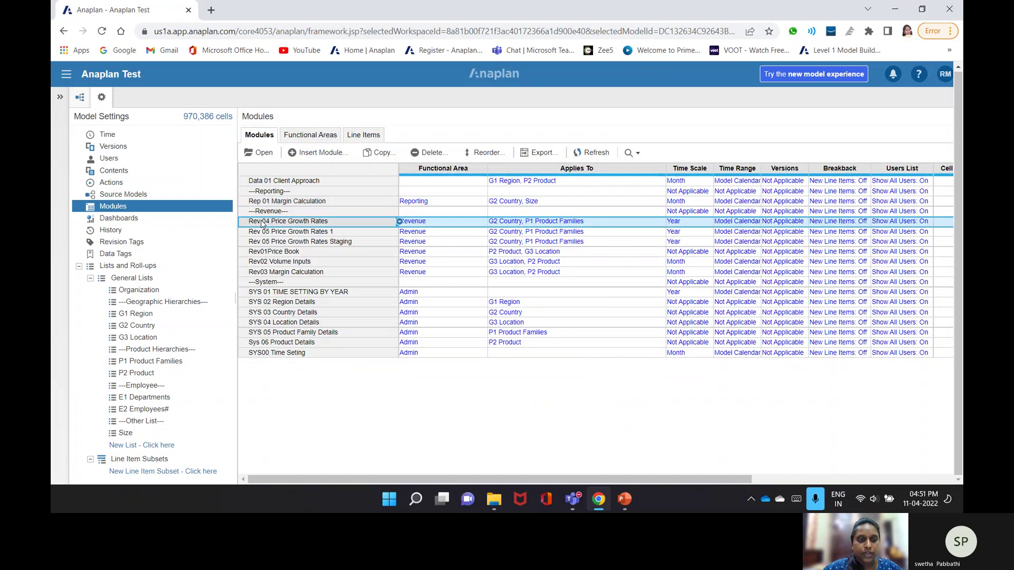
left_click(271, 283)
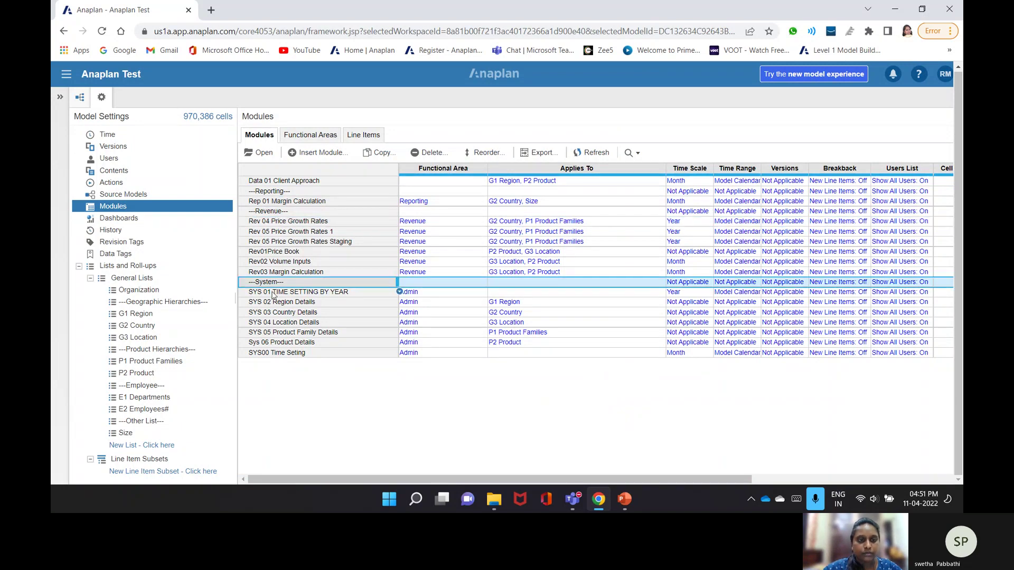
left_click_drag(273, 294, 271, 354)
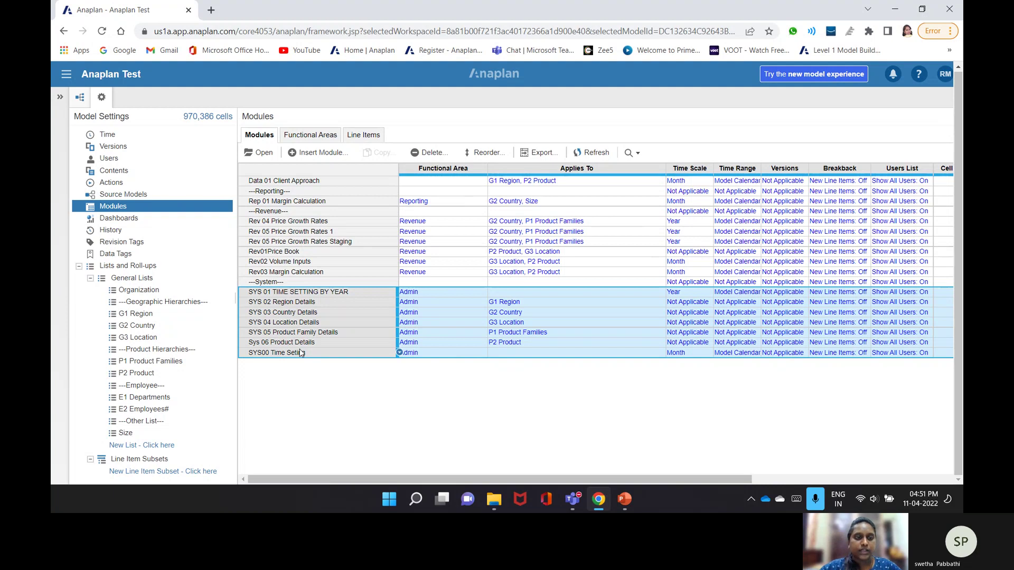
left_click(299, 342)
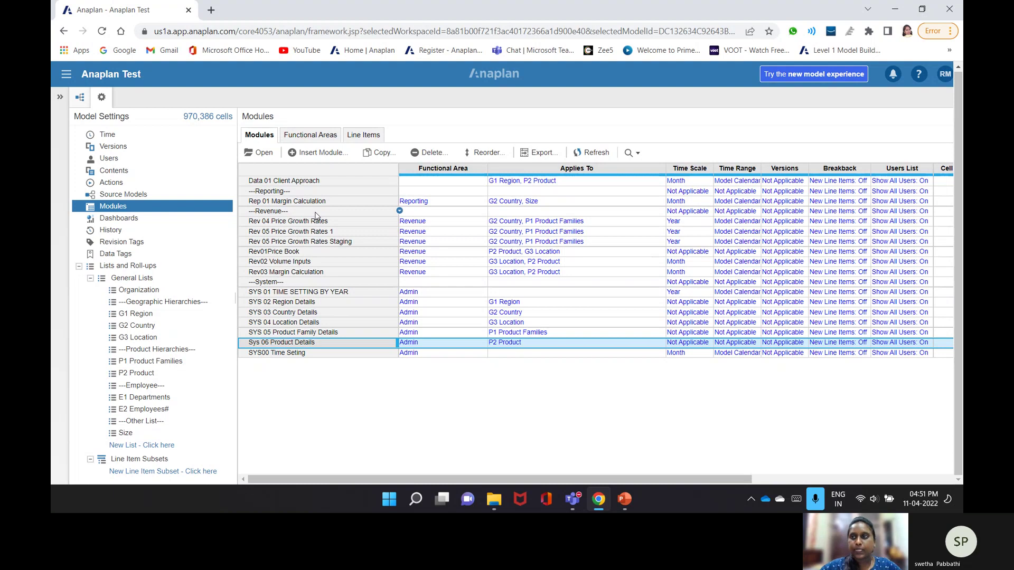
left_click(896, 11)
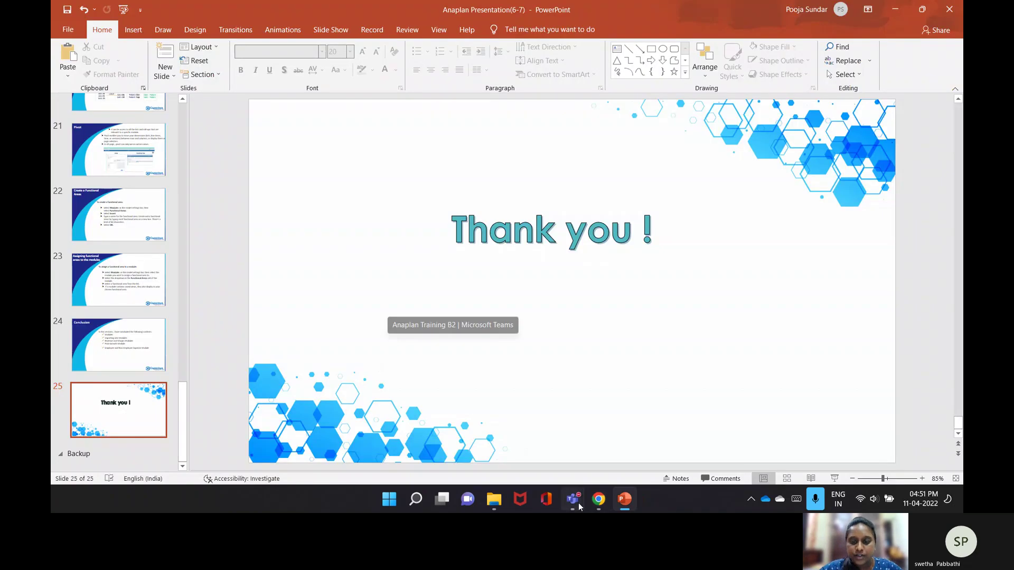
- Switch from the PowerPoint Thank you slide to the Teams 'Anaplan Interview' meeting window
left_click(578, 504)
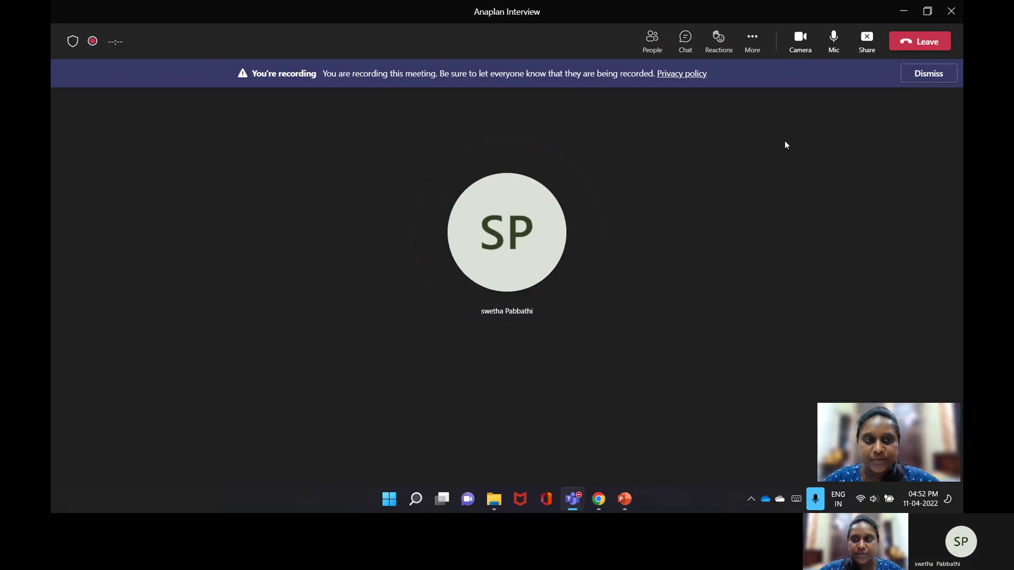
- Open the More actions menu in the 'Anaplan Interview' meeting toolbar
left_click(756, 45)
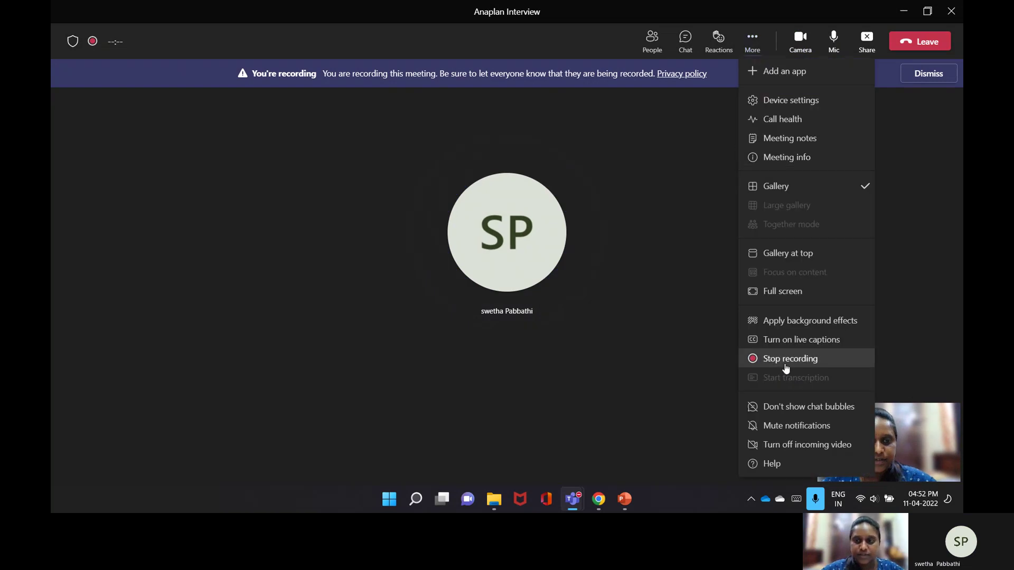